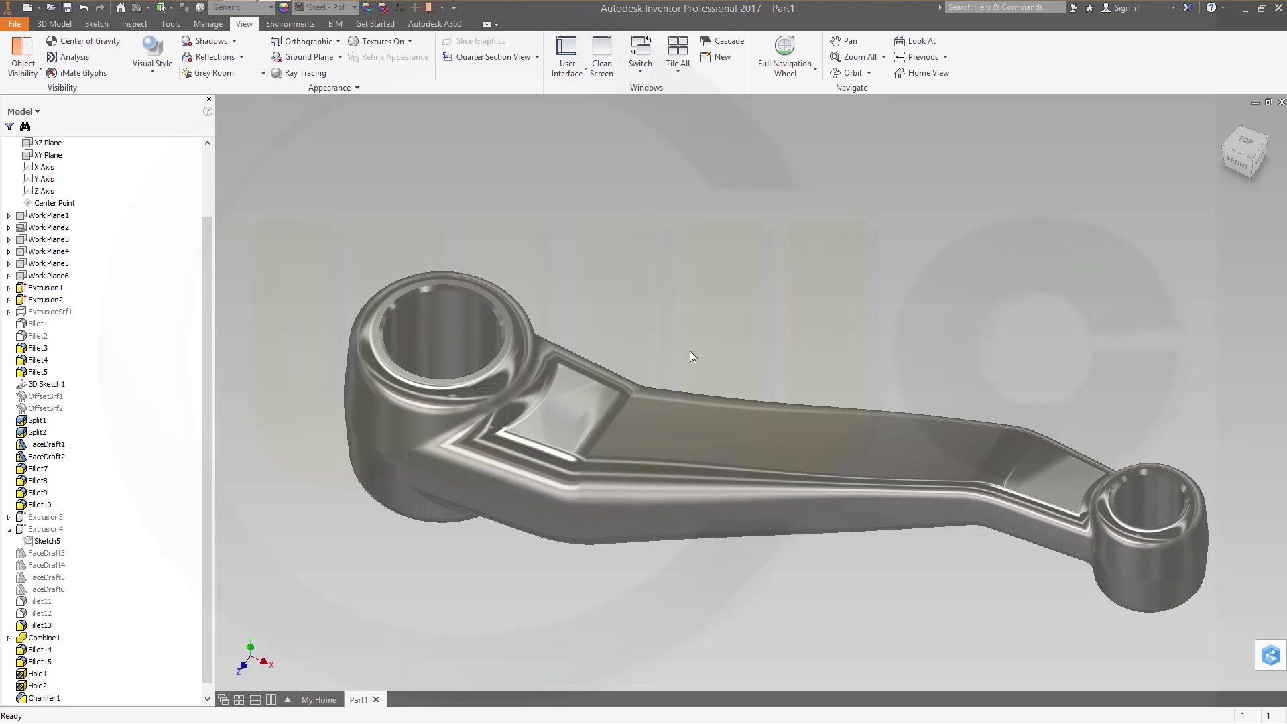
middle_drag(689, 351, 726, 322)
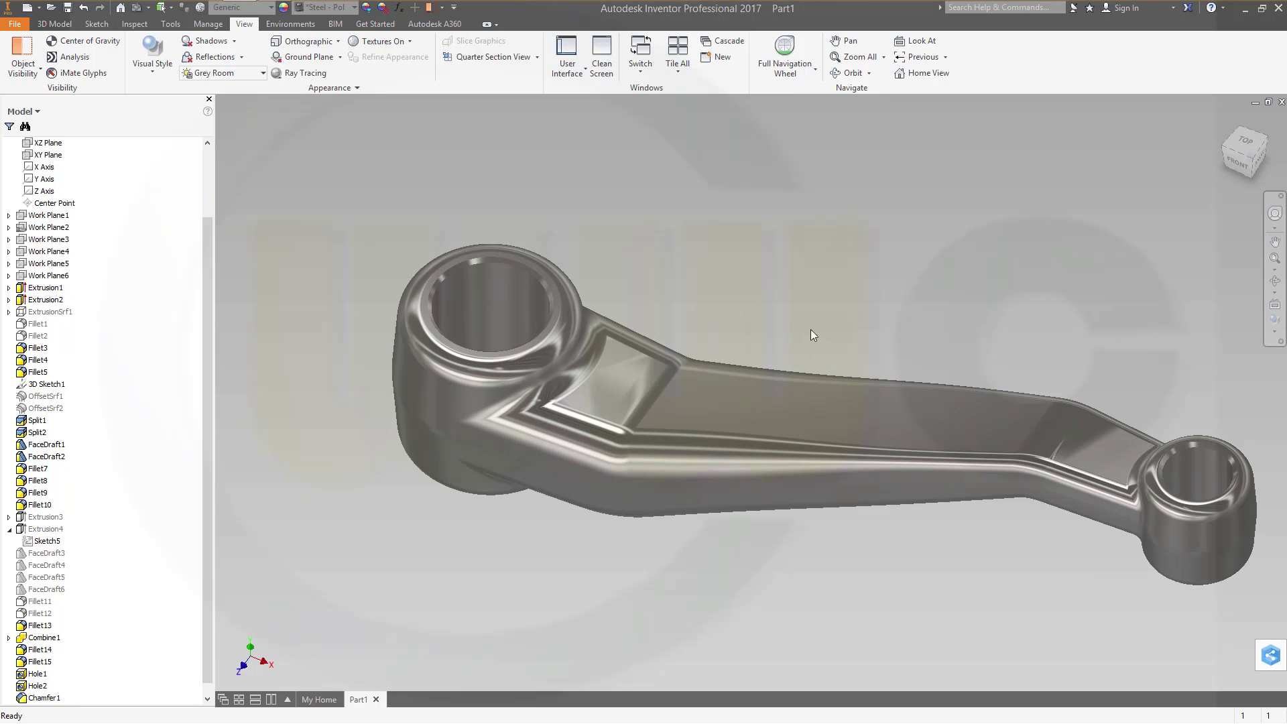
shift+middle_drag(746, 295, 717, 319)
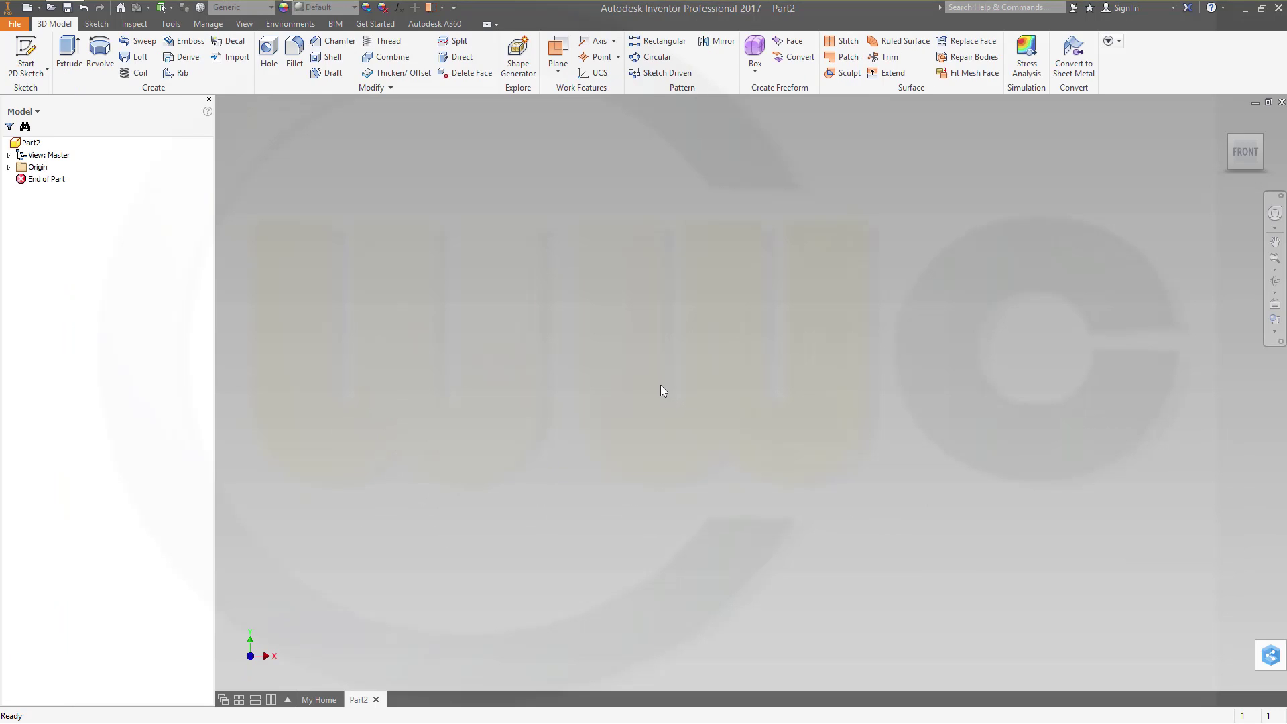
Step: Make the YZ, XZ and XY origin planes of the new part visible
click(8, 166)
click(42, 180)
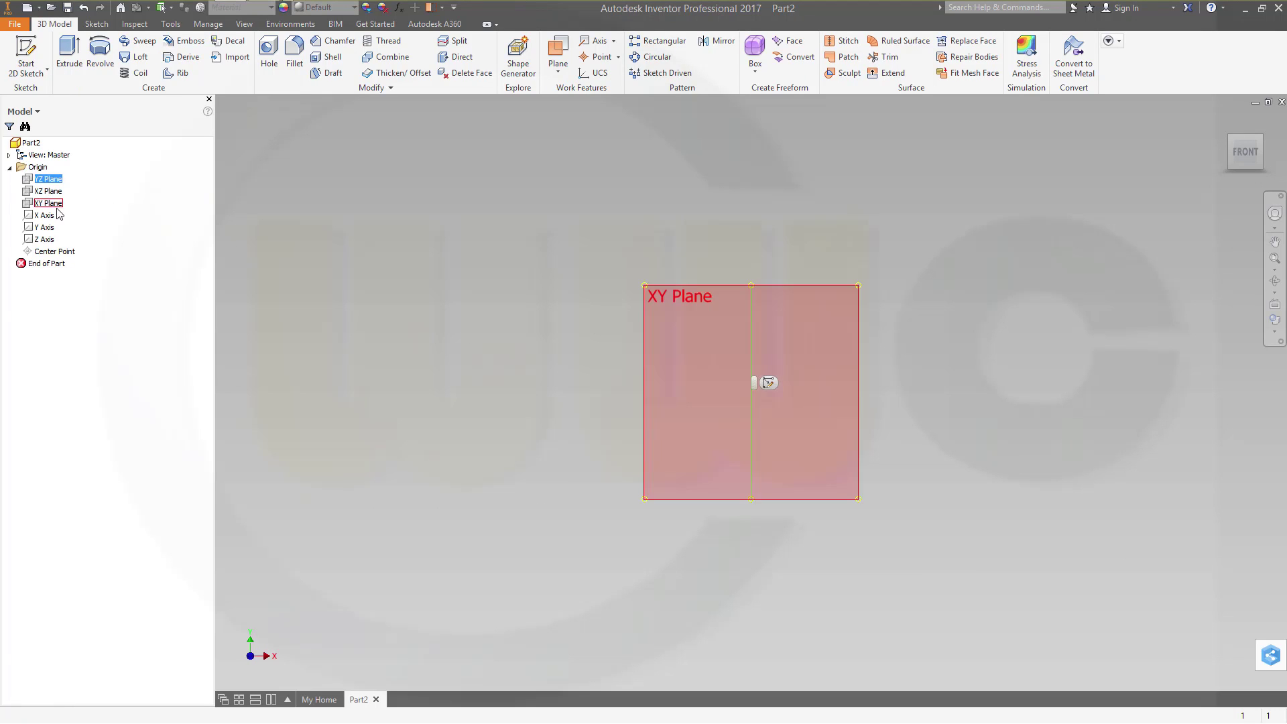
shift+click(48, 204)
right_click(60, 209)
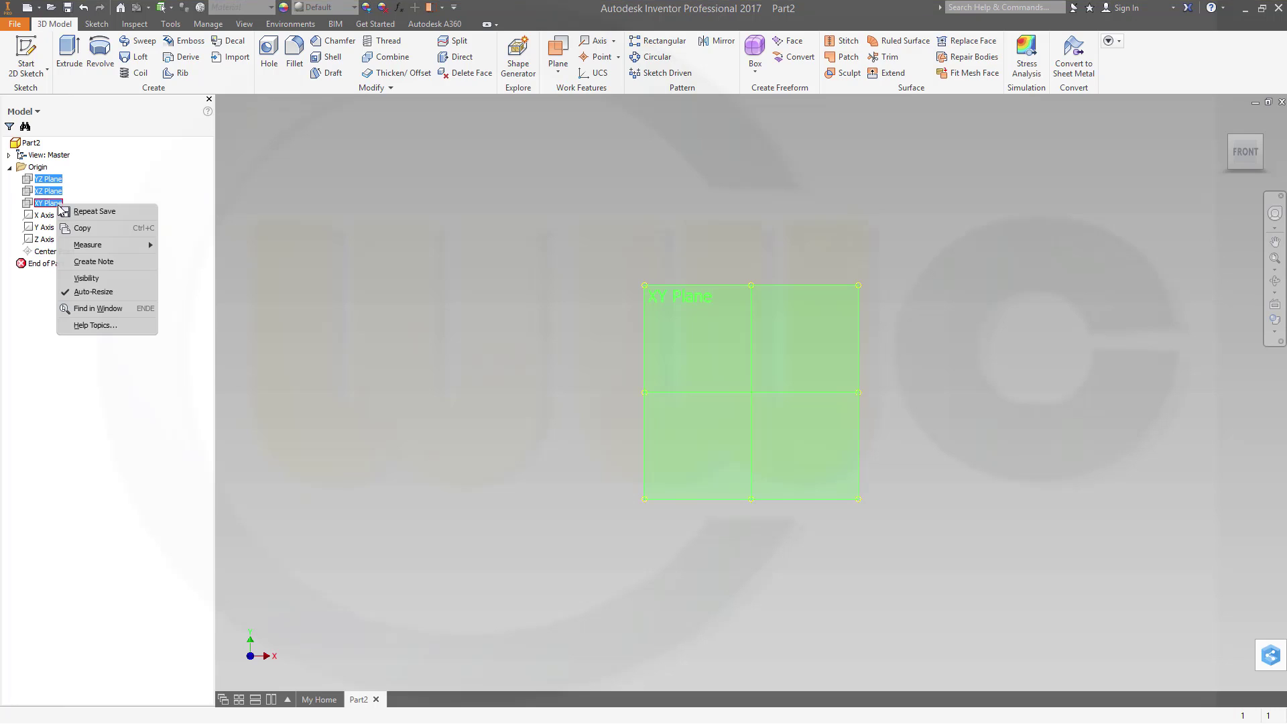
click(88, 278)
shift+middle_drag(439, 295, 402, 315)
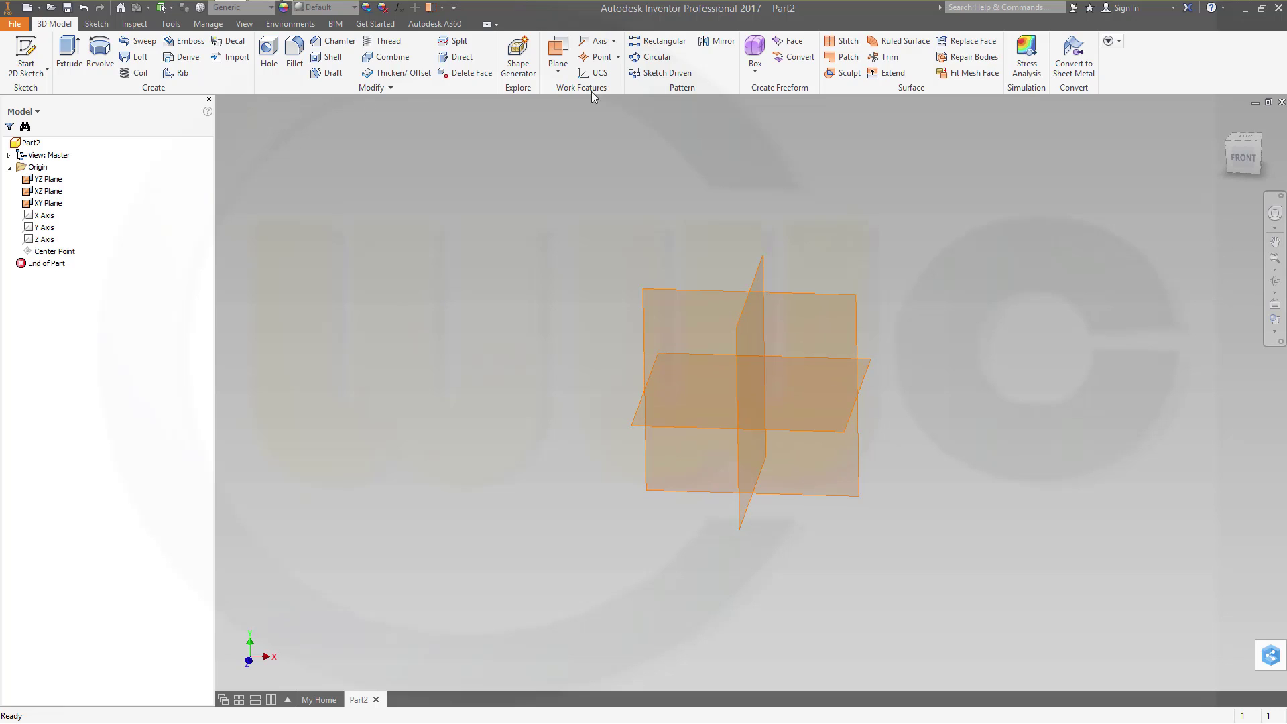
Step: Create a work plane offset 205 mm from the YZ plane in the positive X direction
click(558, 67)
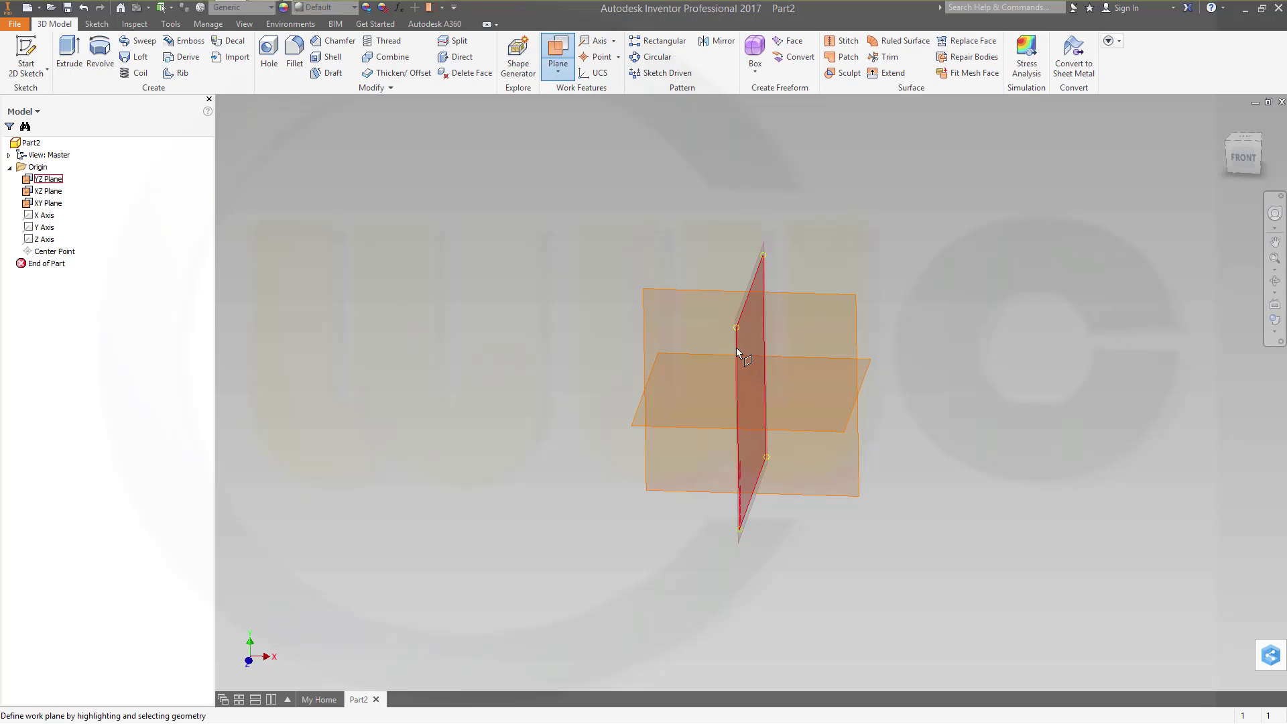
drag(737, 353, 1019, 370)
text(2)
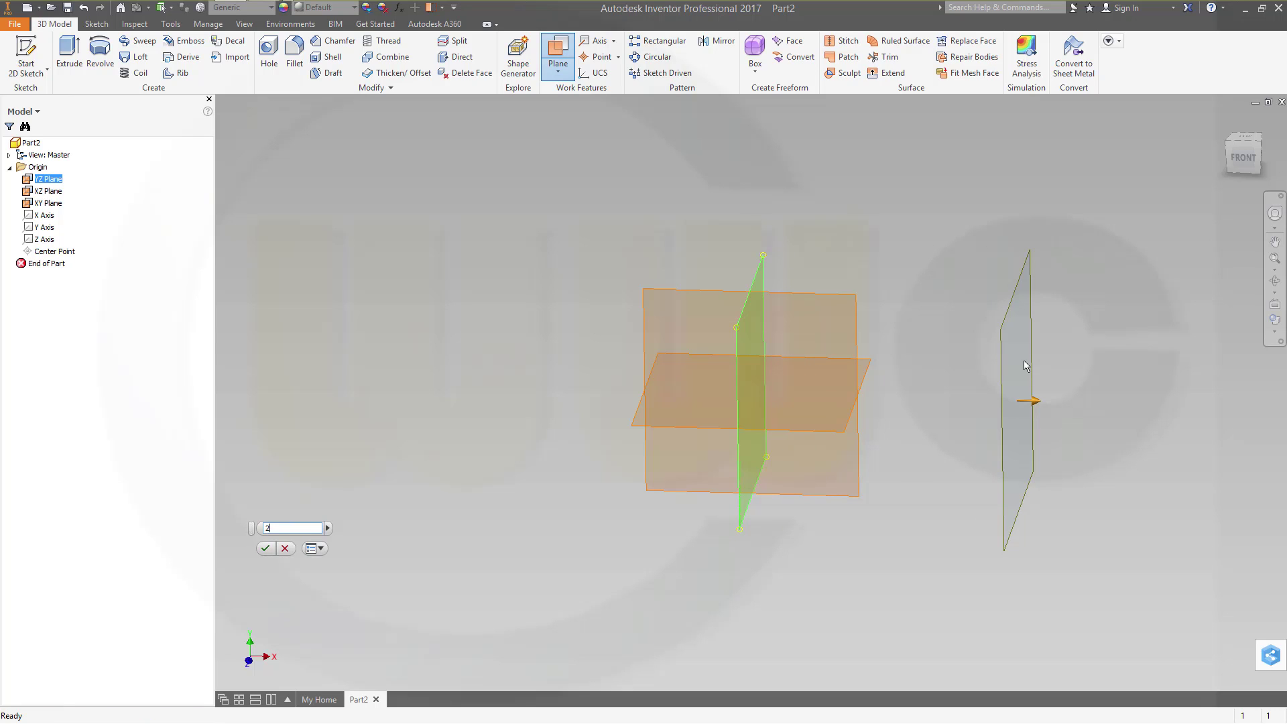
text(05)
key(Return)
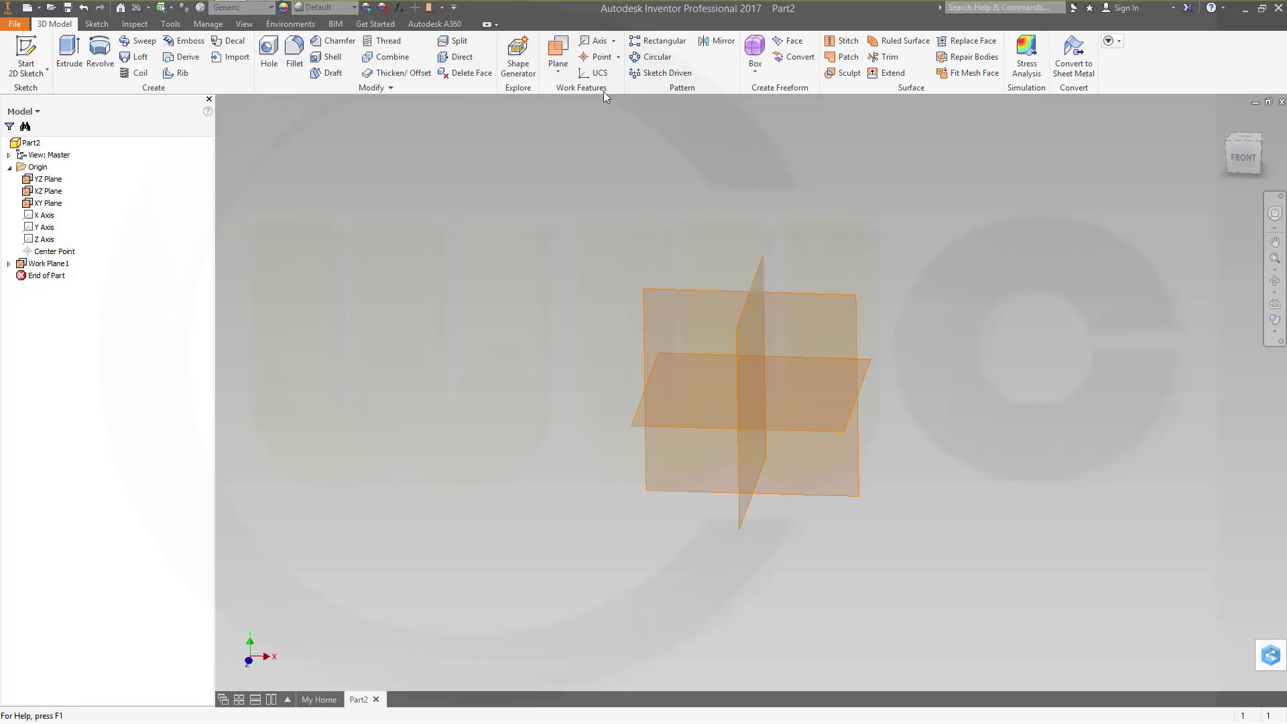
Step: Create two work planes offset from the XZ plane, one slightly above it and one at -1 mm below it
click(557, 53)
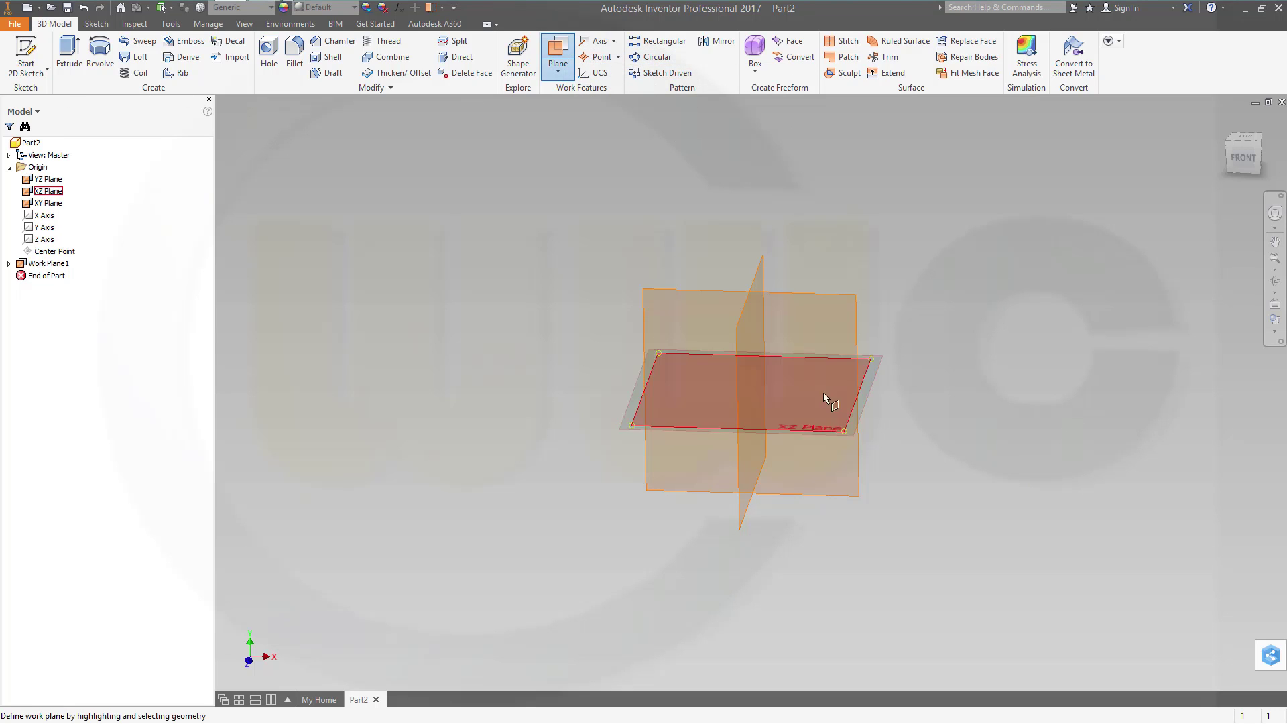
click(813, 432)
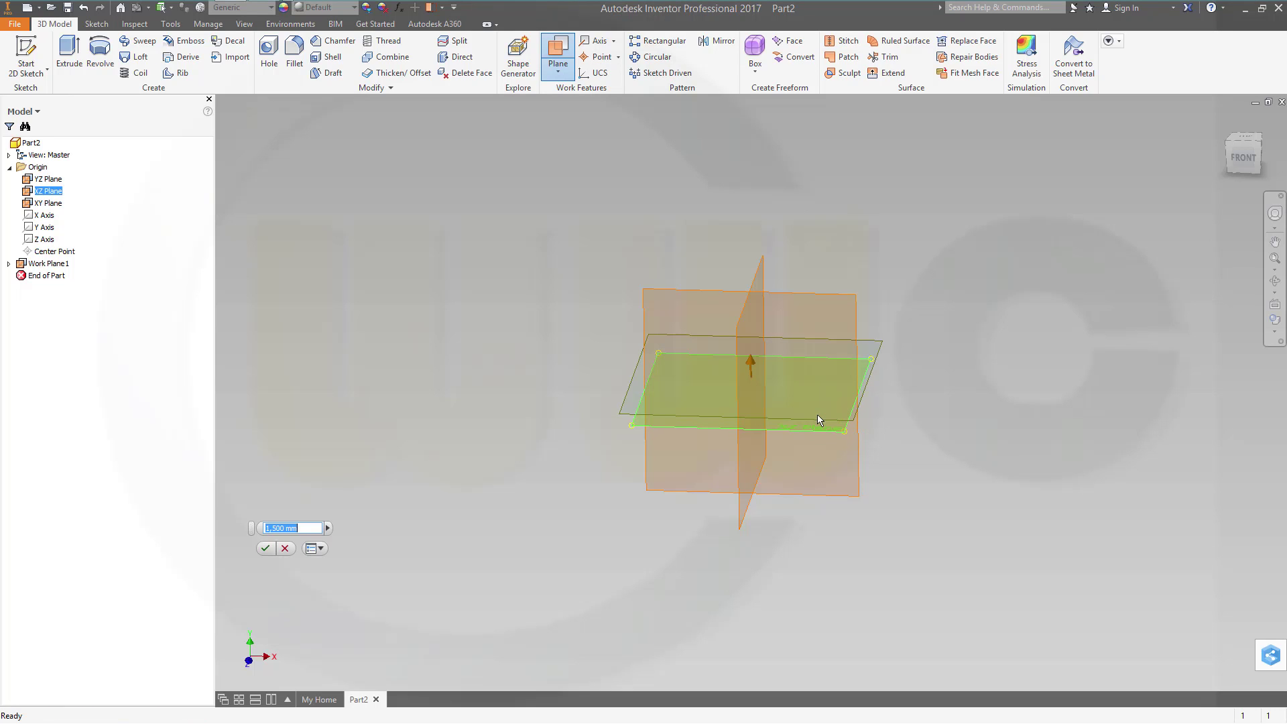
key(Return)
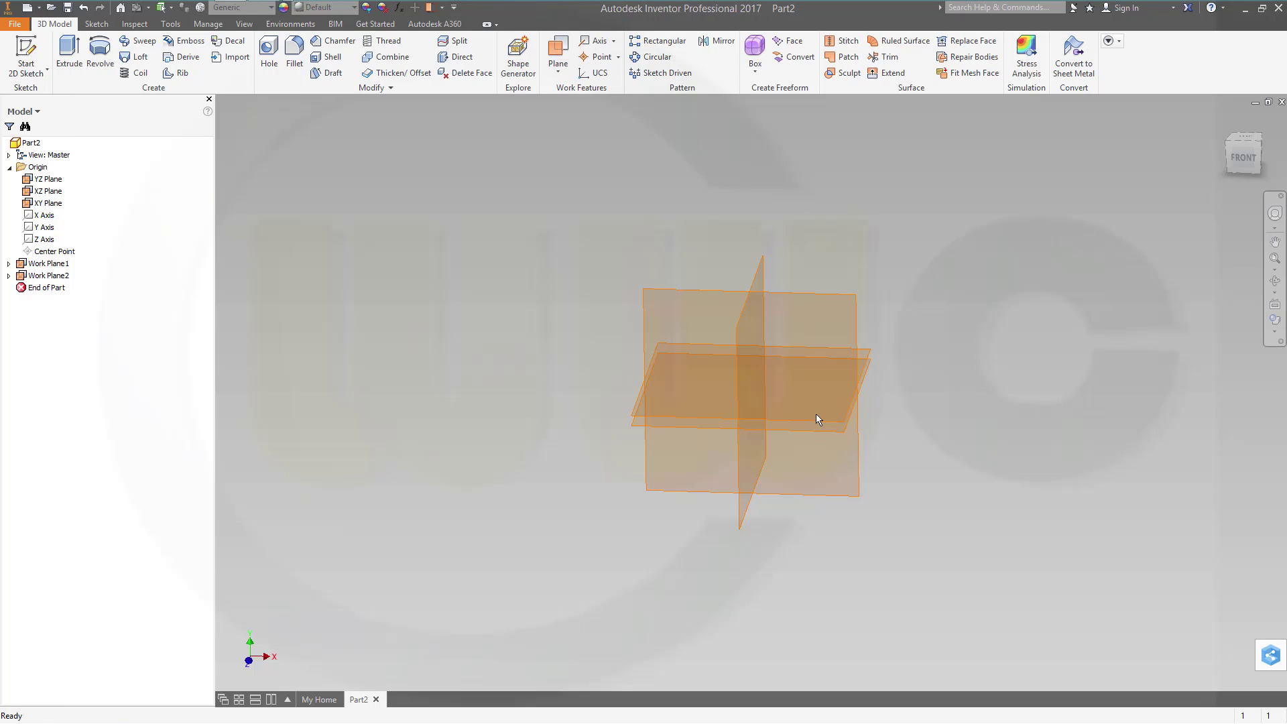
click(558, 54)
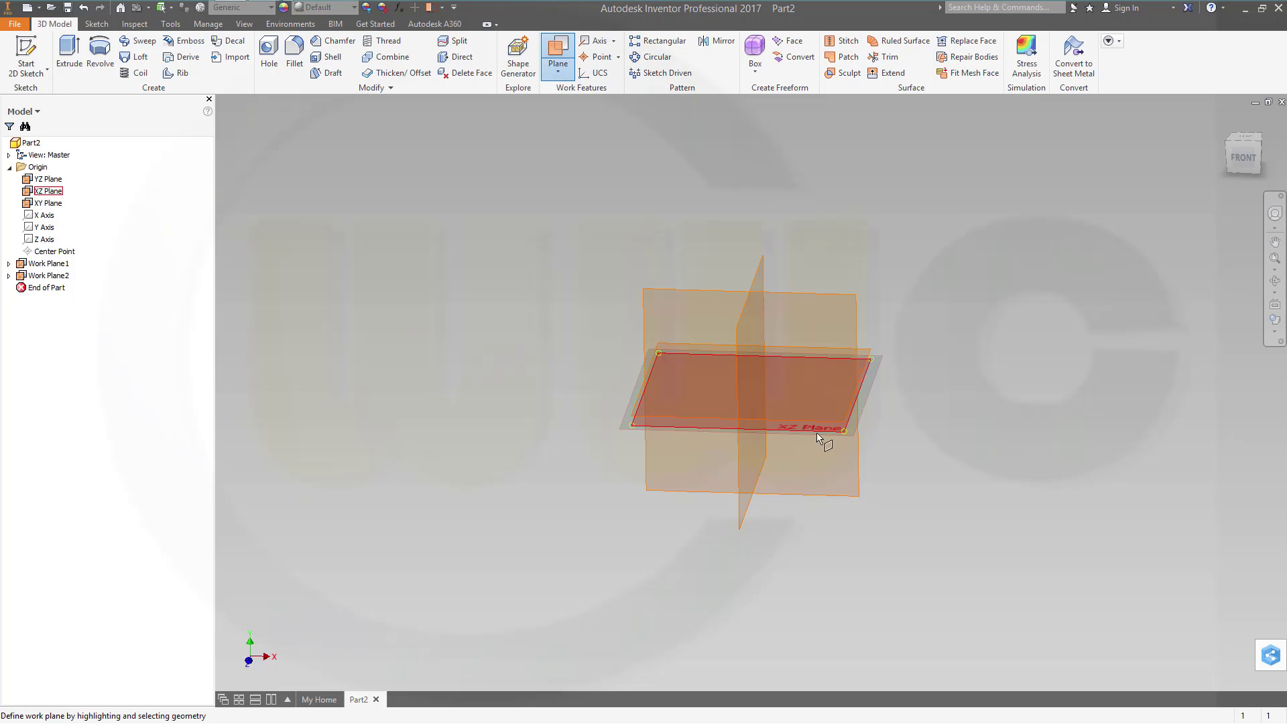
drag(820, 442, 829, 464)
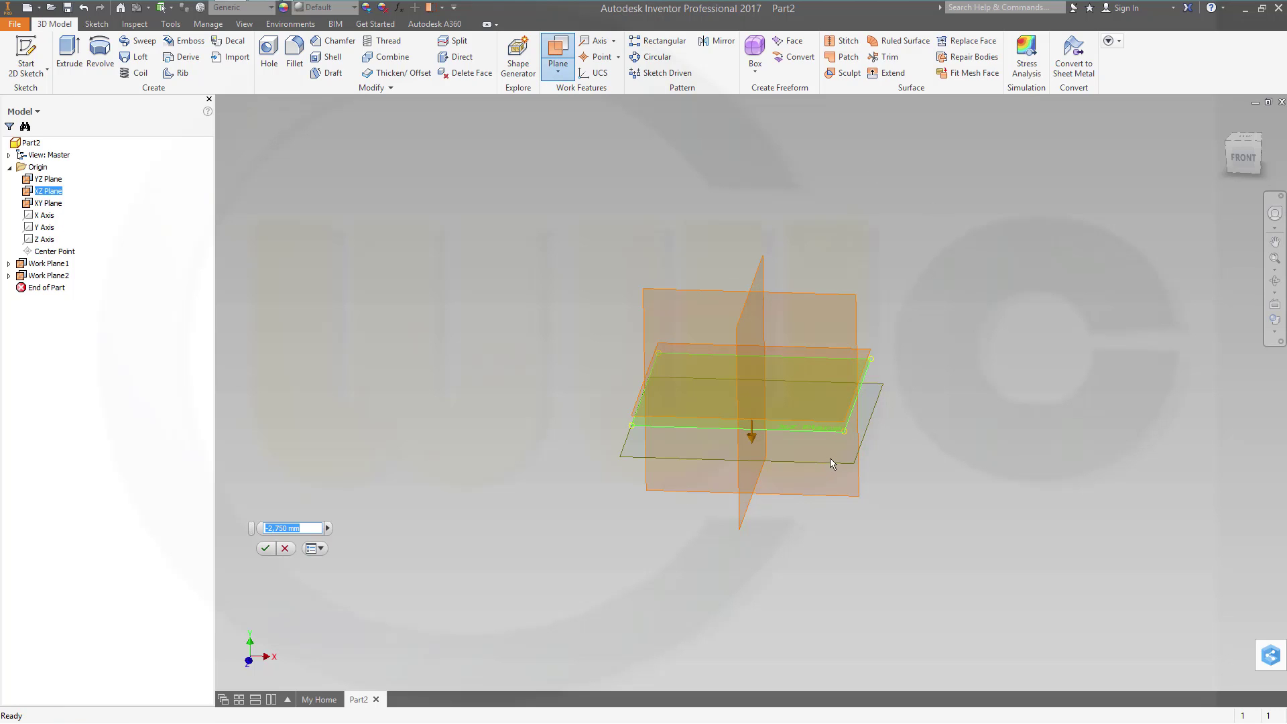
text(-1)
key(Return)
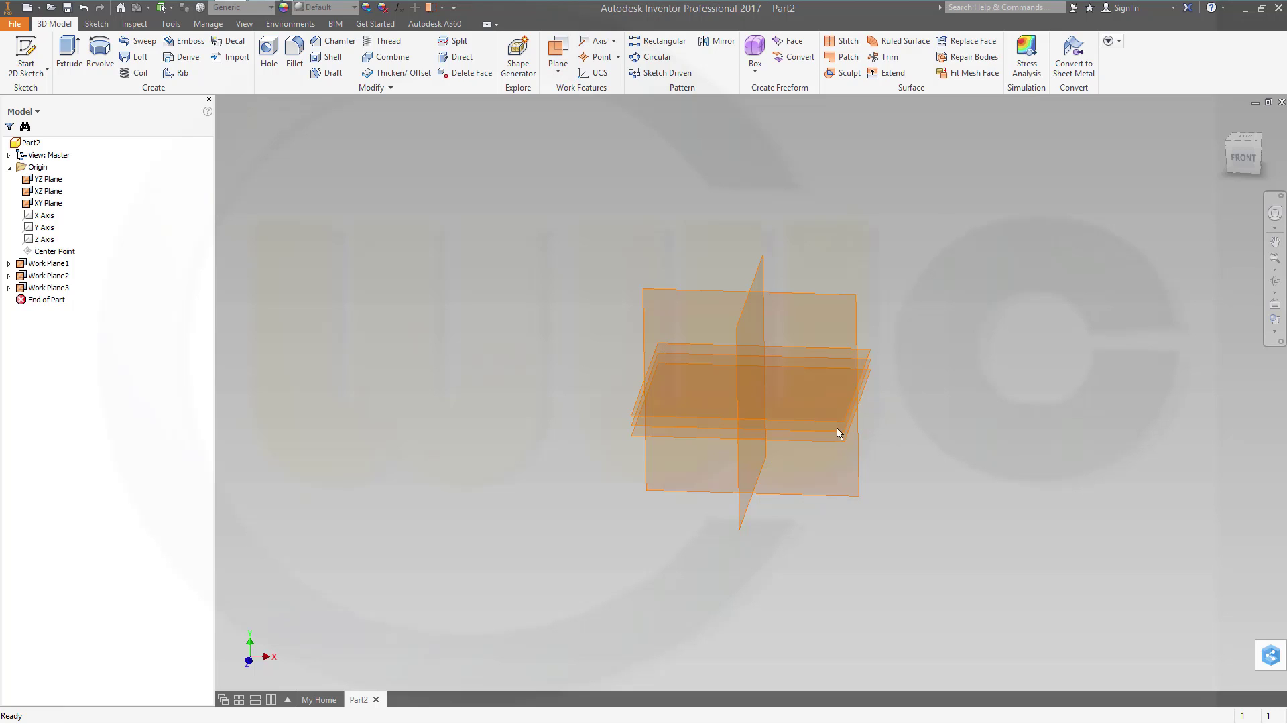
Step: Create another work plane parallel to the XZ plane, offset well above it
click(558, 53)
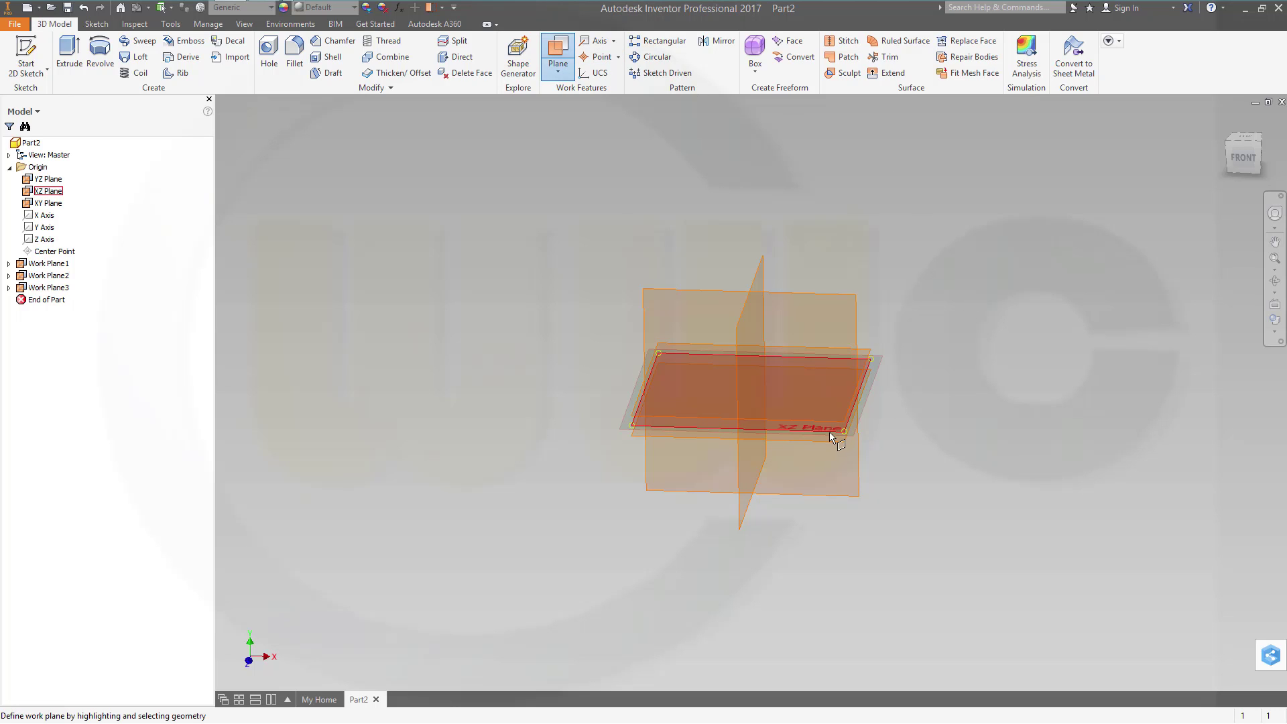
drag(829, 431, 805, 228)
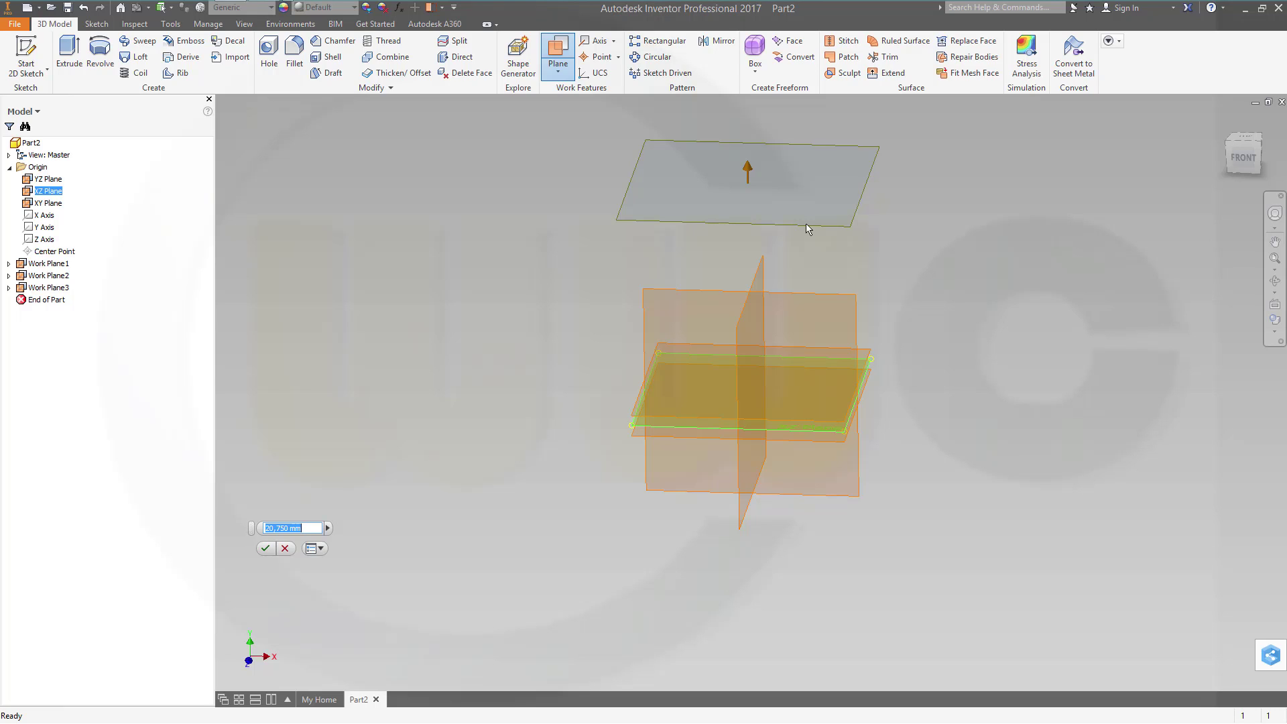
key(Return)
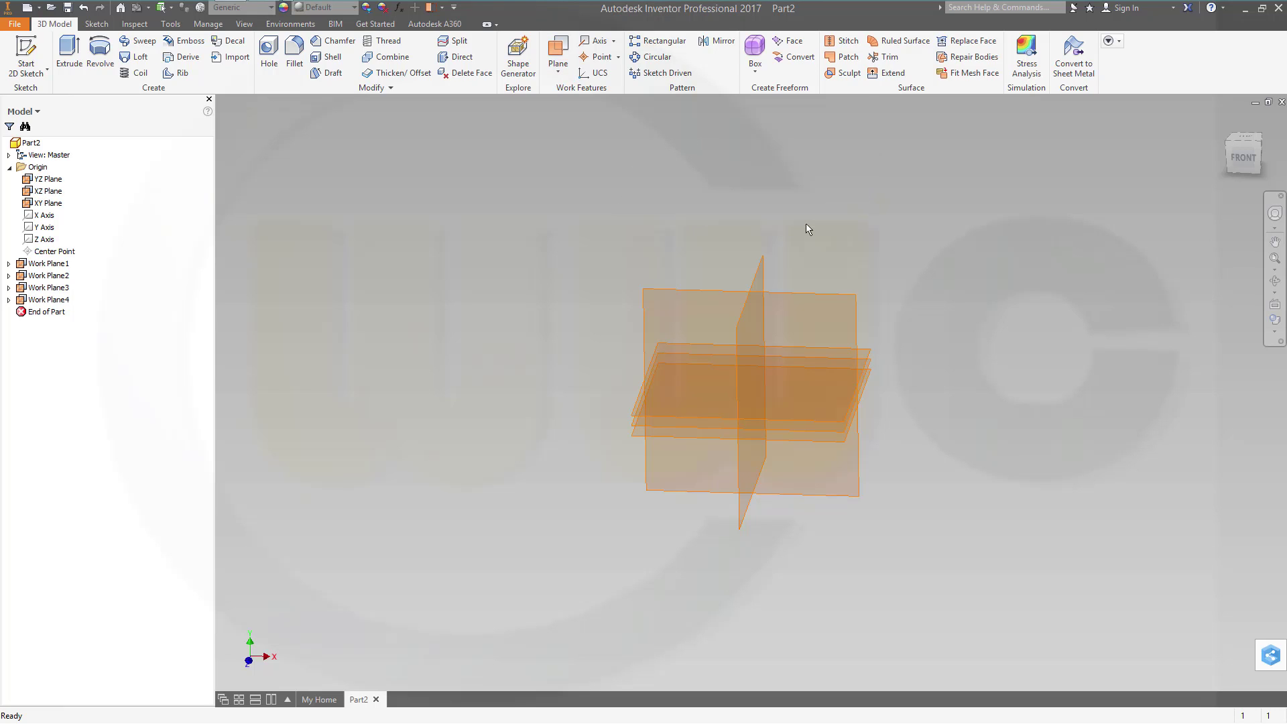
Step: Create two work planes offset from Work Plane4, one slightly above it and one at -1 mm below it
scroll(795, 223, down, 3)
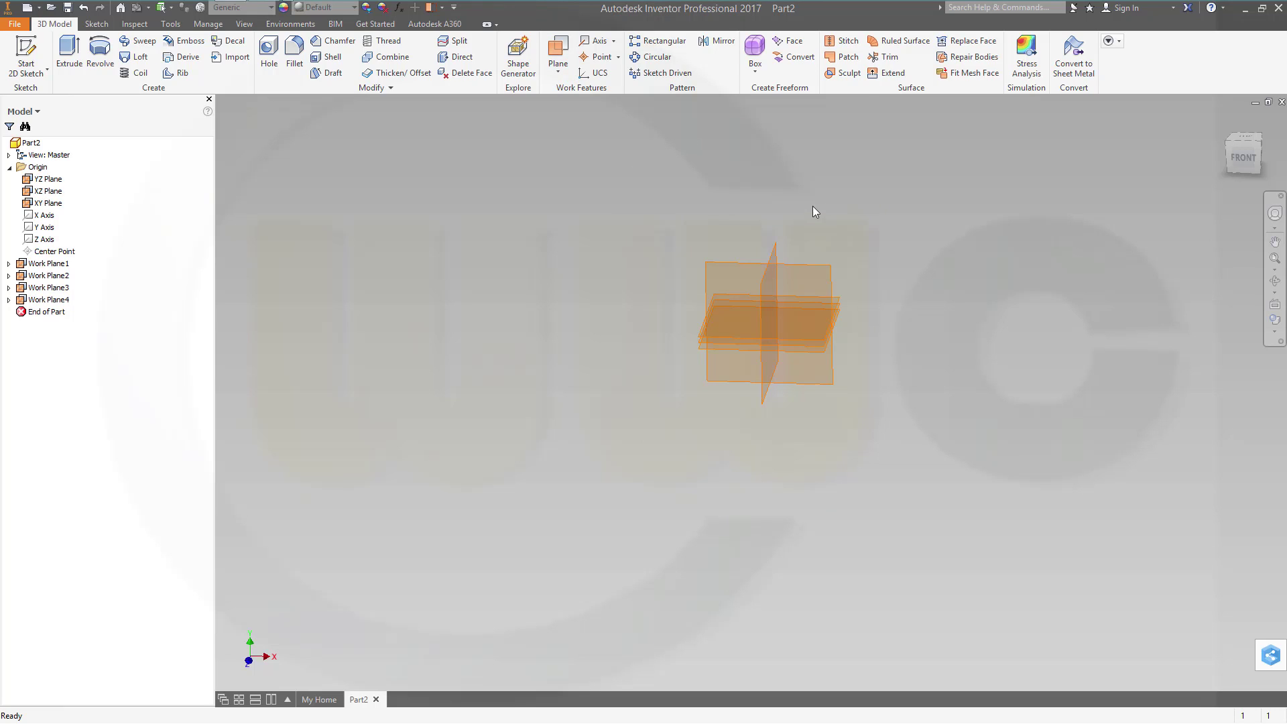
middle_drag(813, 209, 754, 467)
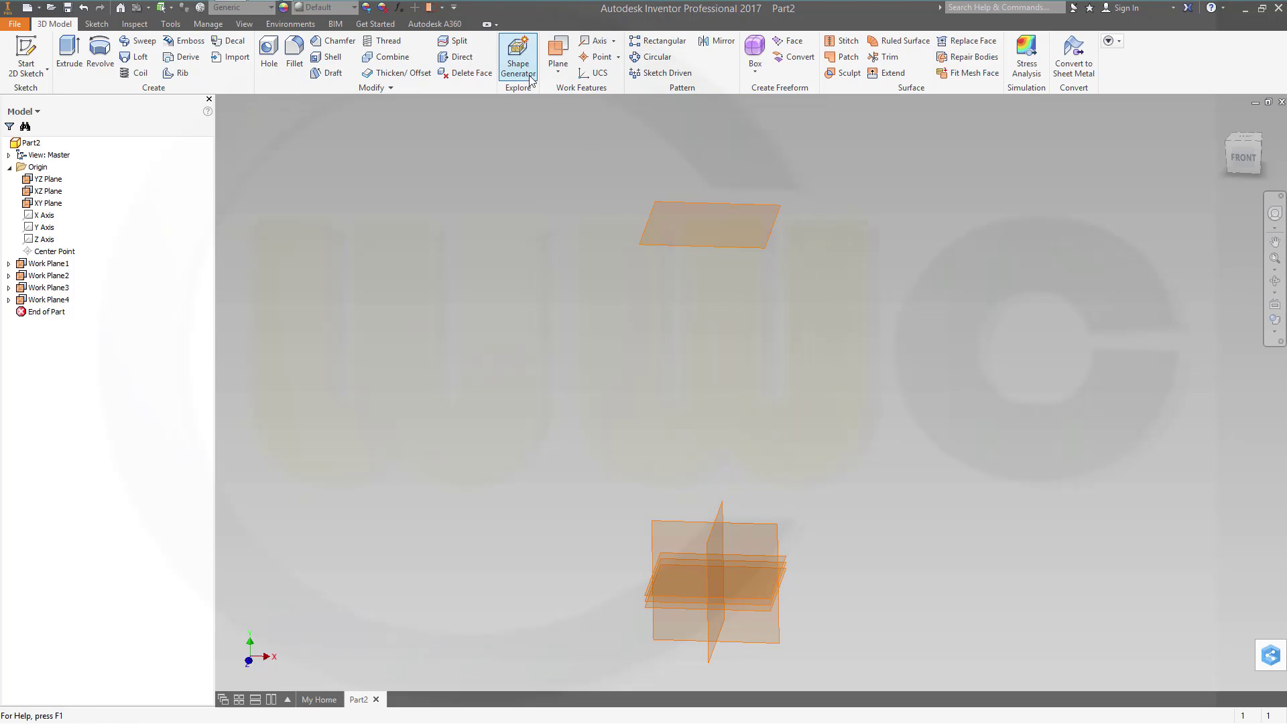
click(558, 50)
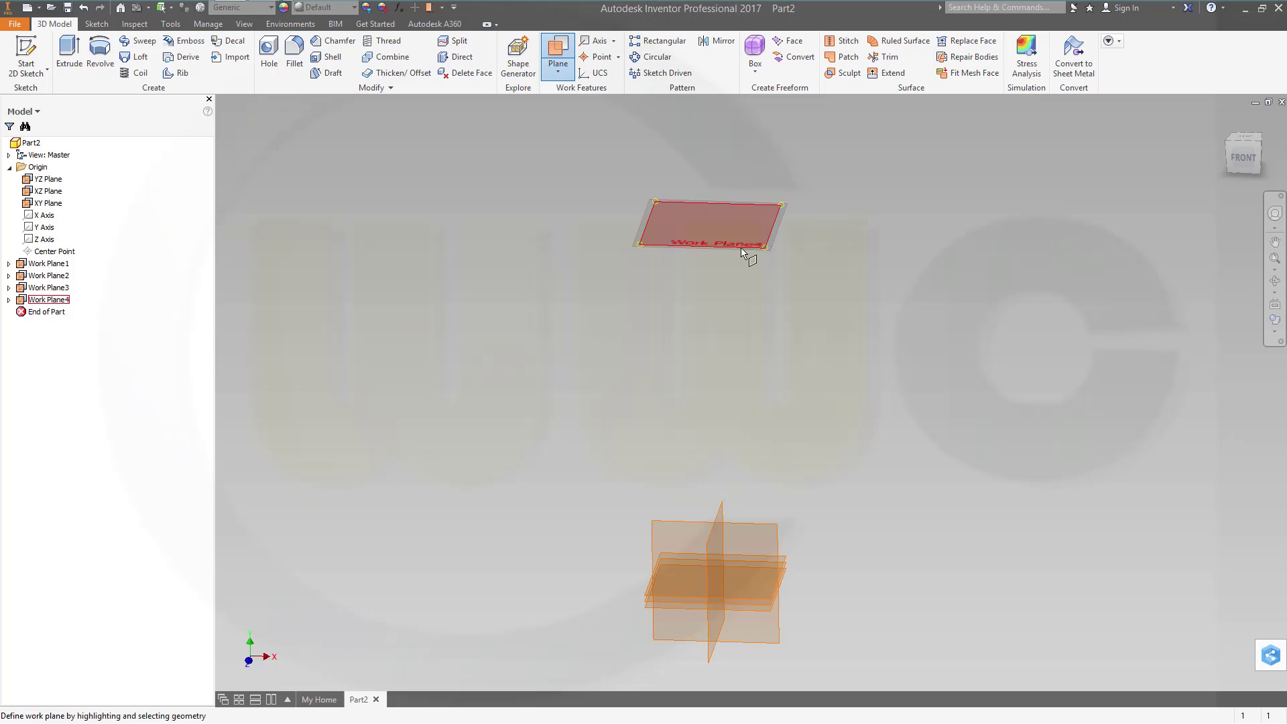
click(749, 213)
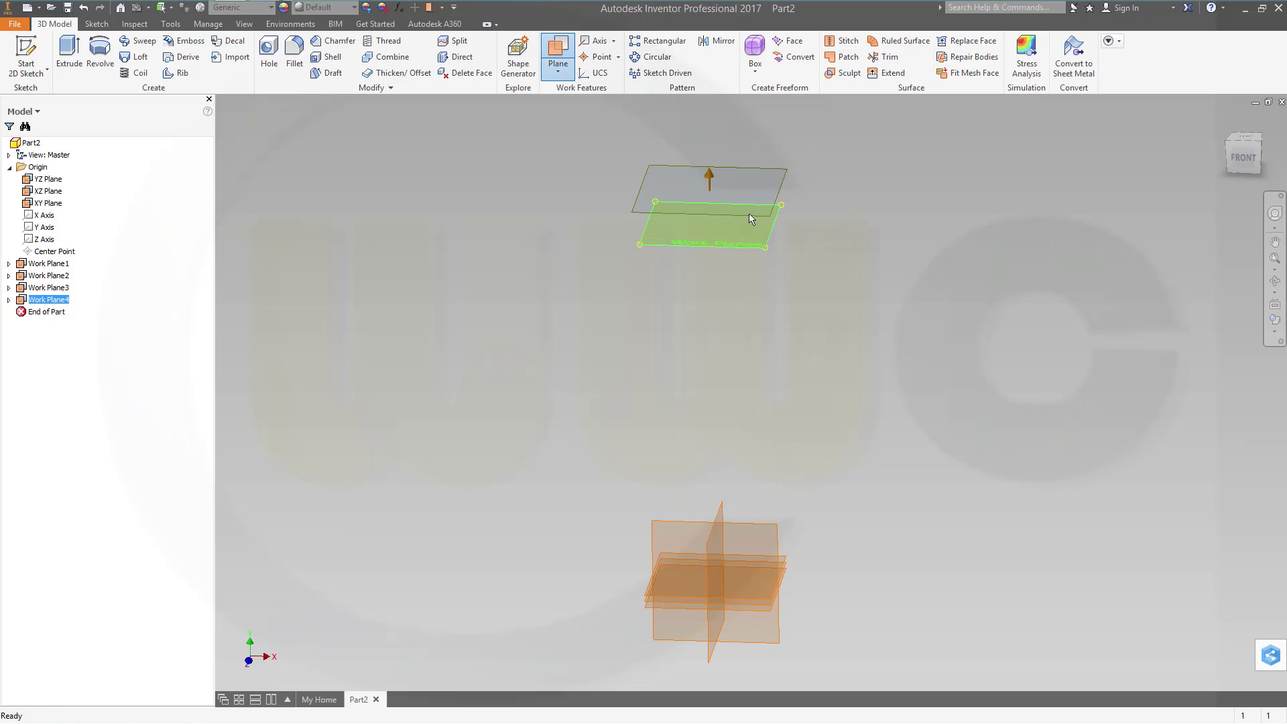
key(Return)
click(558, 52)
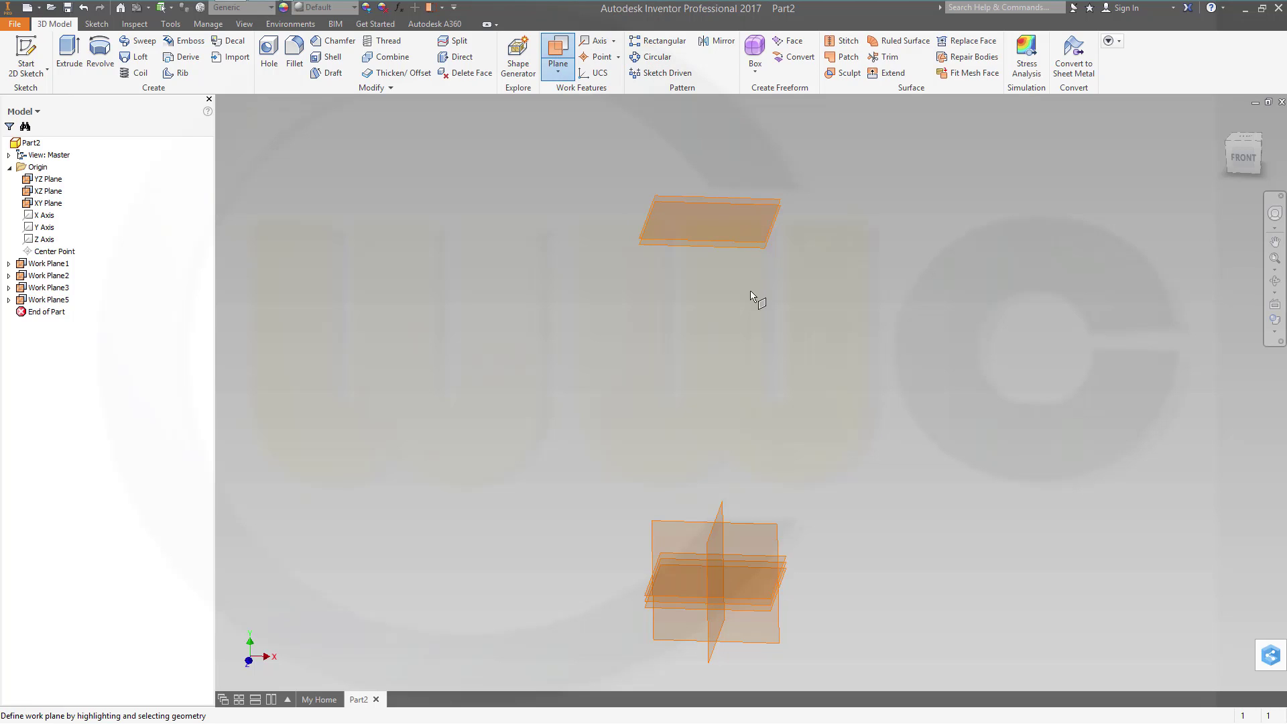
drag(728, 250, 724, 285)
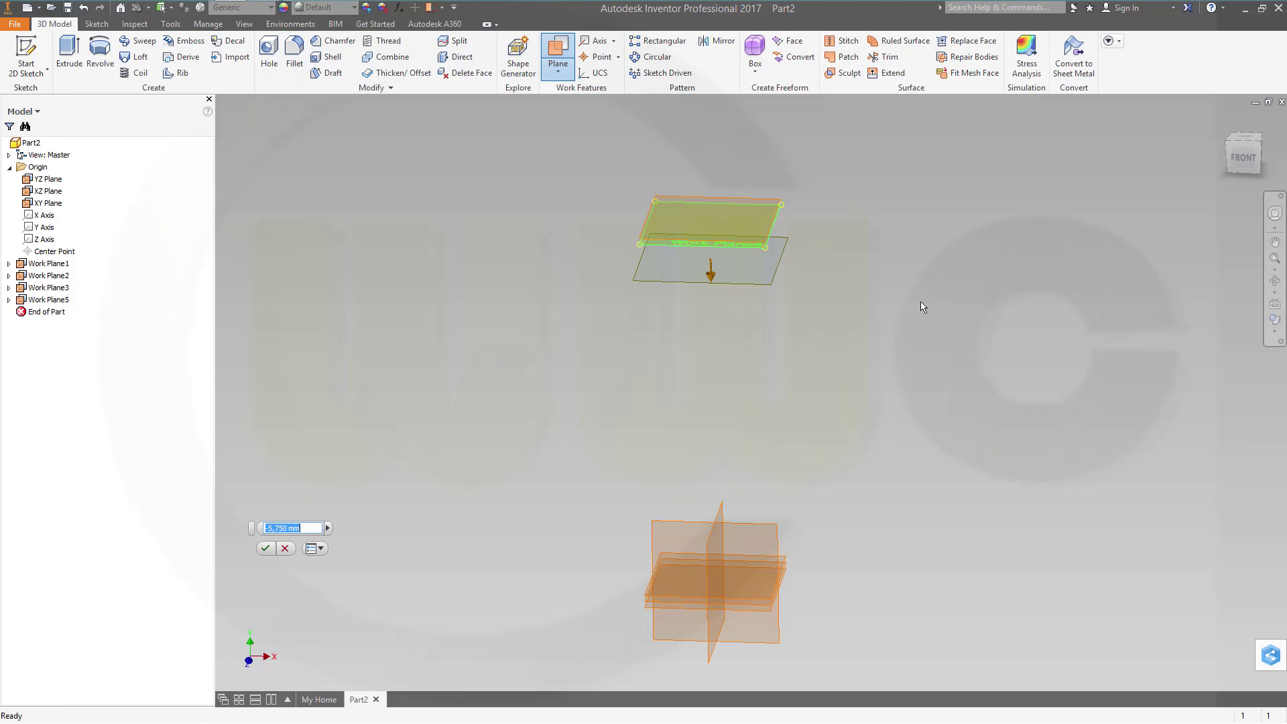
text(-1)
key(Return)
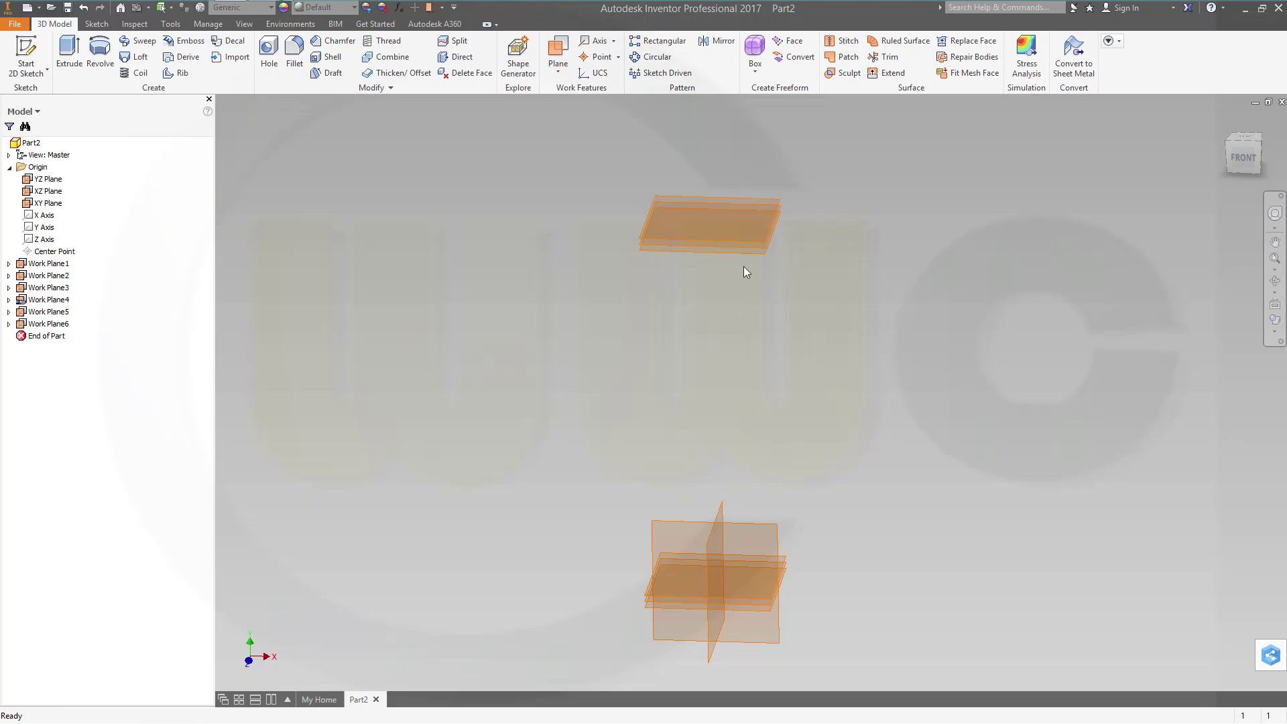
Step: Start a new 2D sketch on the XY plane
scroll(671, 268, up, 3)
scroll(871, 315, down, 5)
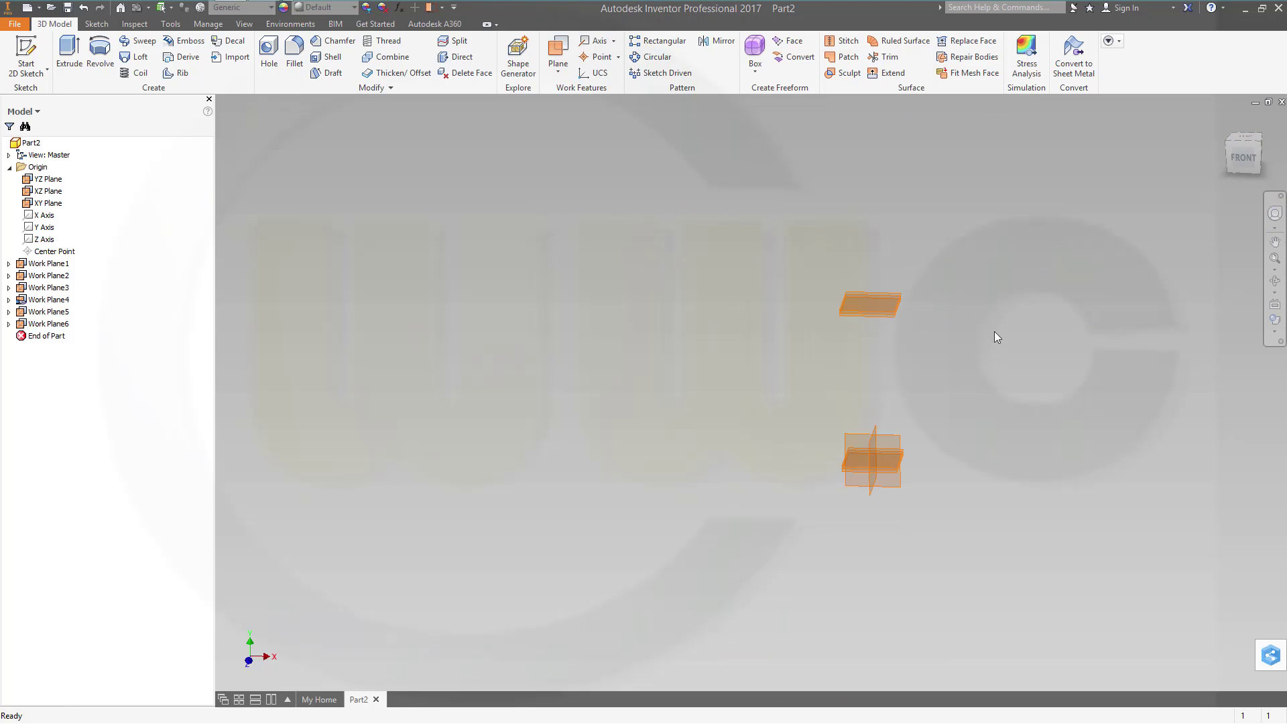
middle_drag(1112, 356, 852, 354)
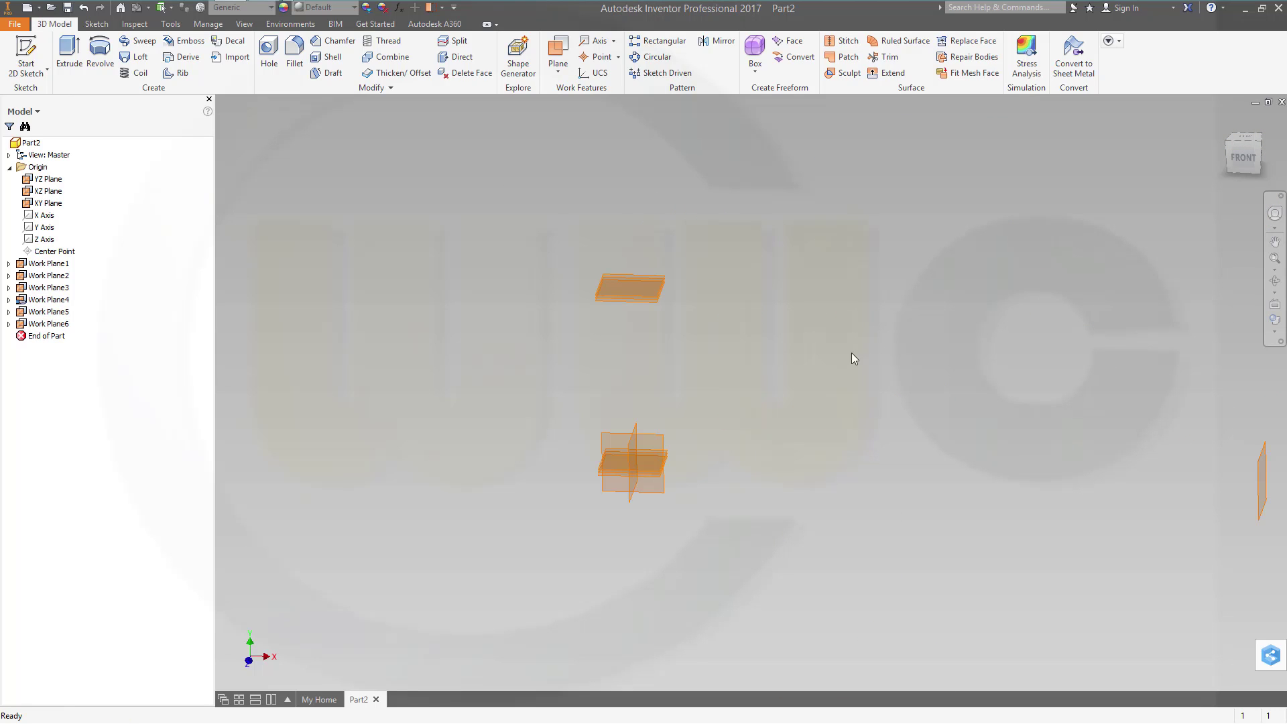
click(26, 57)
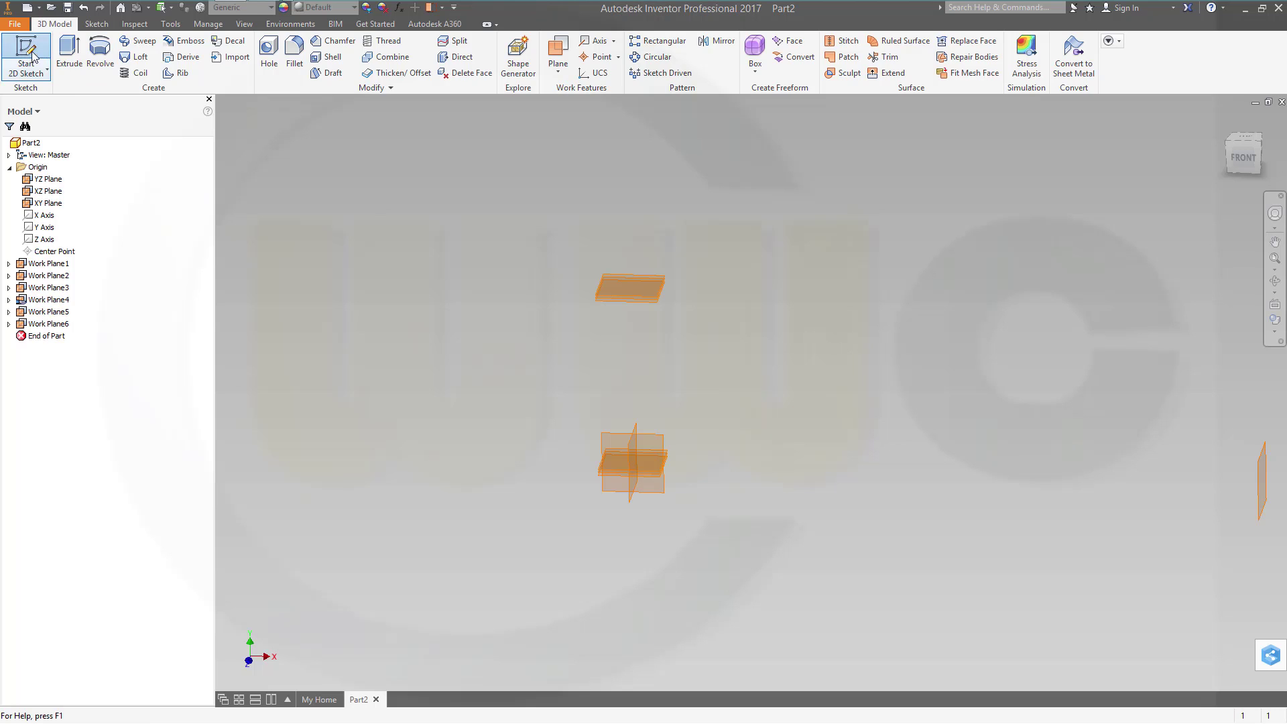
click(653, 442)
mouse_move(1008, 395)
middle_down()
mouse_move(839, 474)
mouse_move(645, 496)
middle_up()
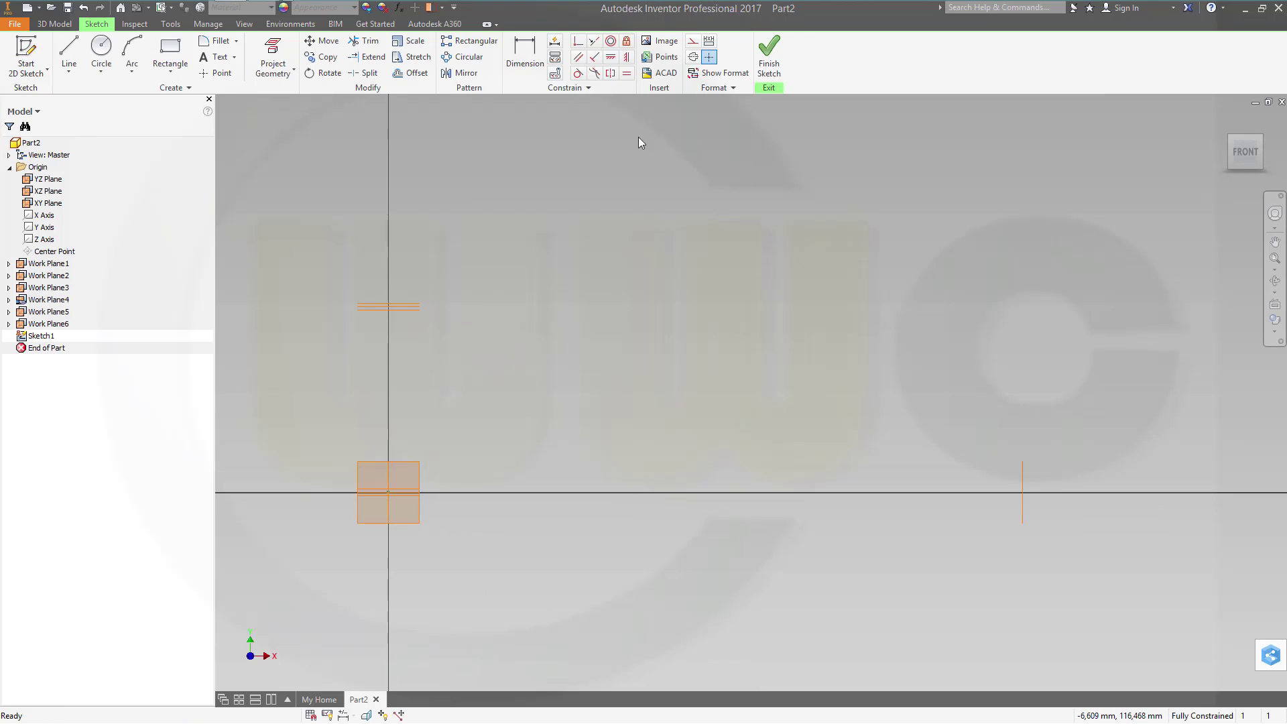
Step: Turn on construction format and project Work Plane4 and the plane offset 205 mm from YZ into the sketch
click(693, 43)
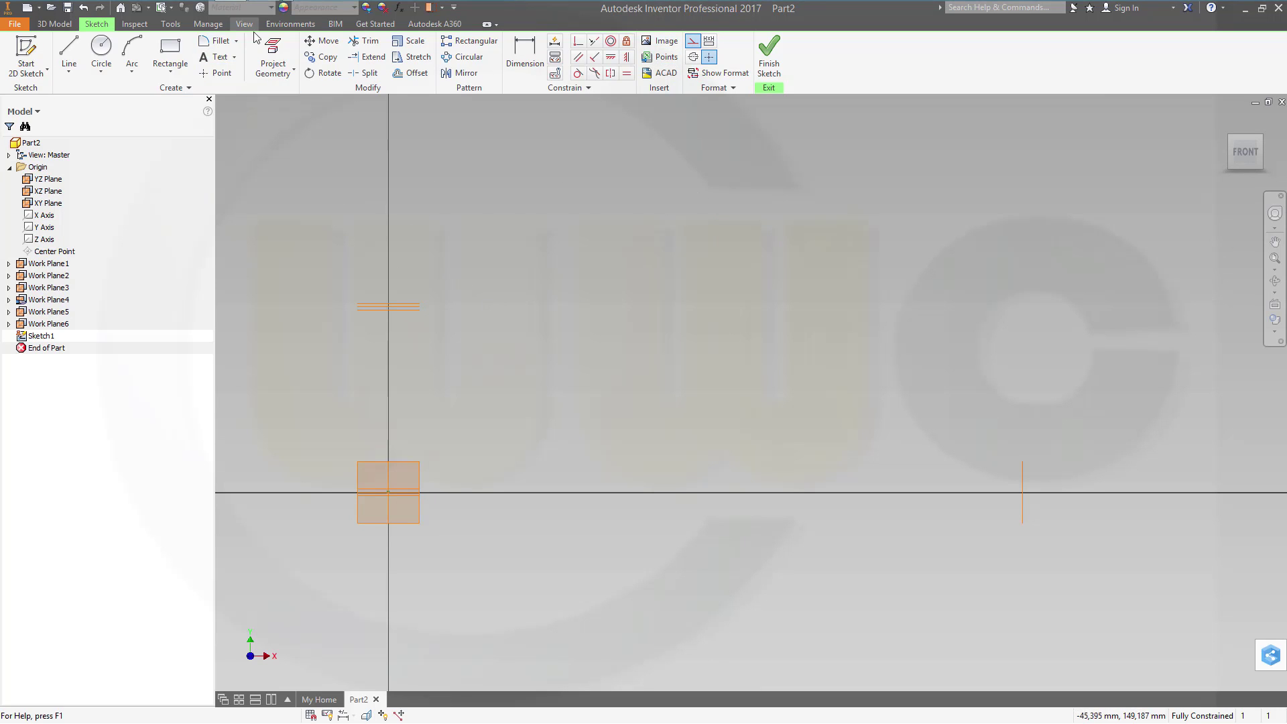
click(272, 59)
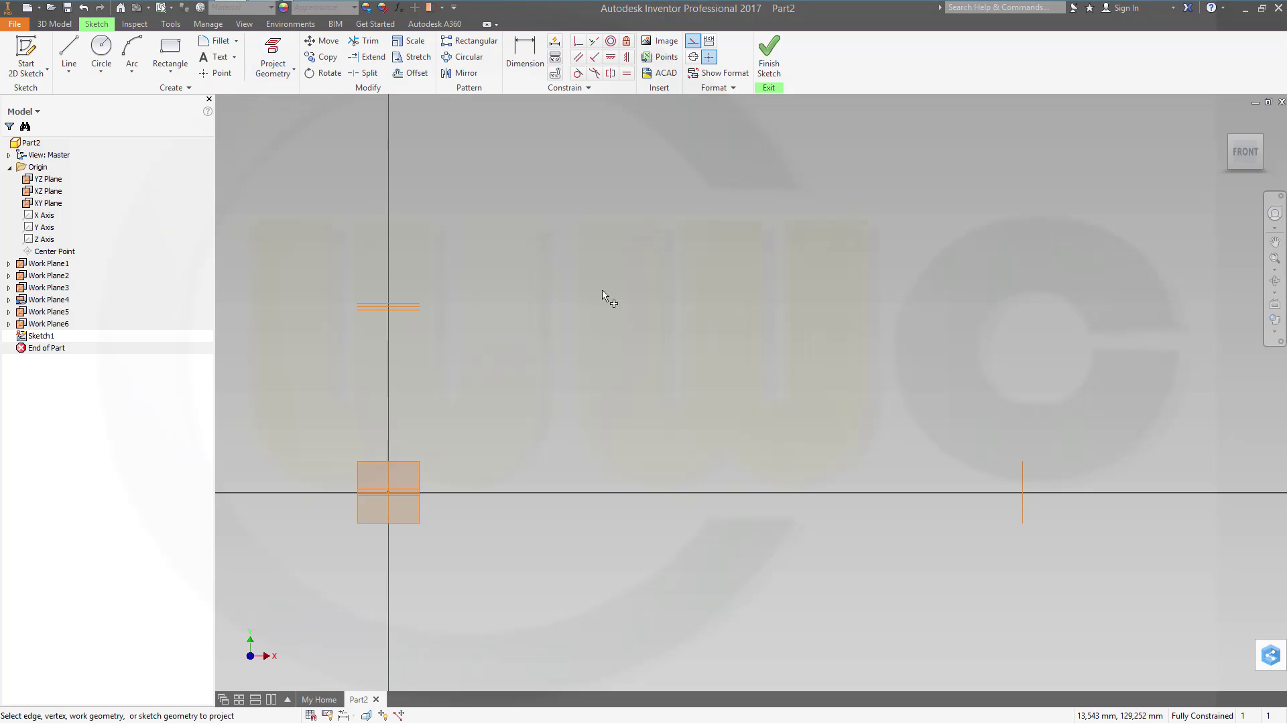
click(408, 309)
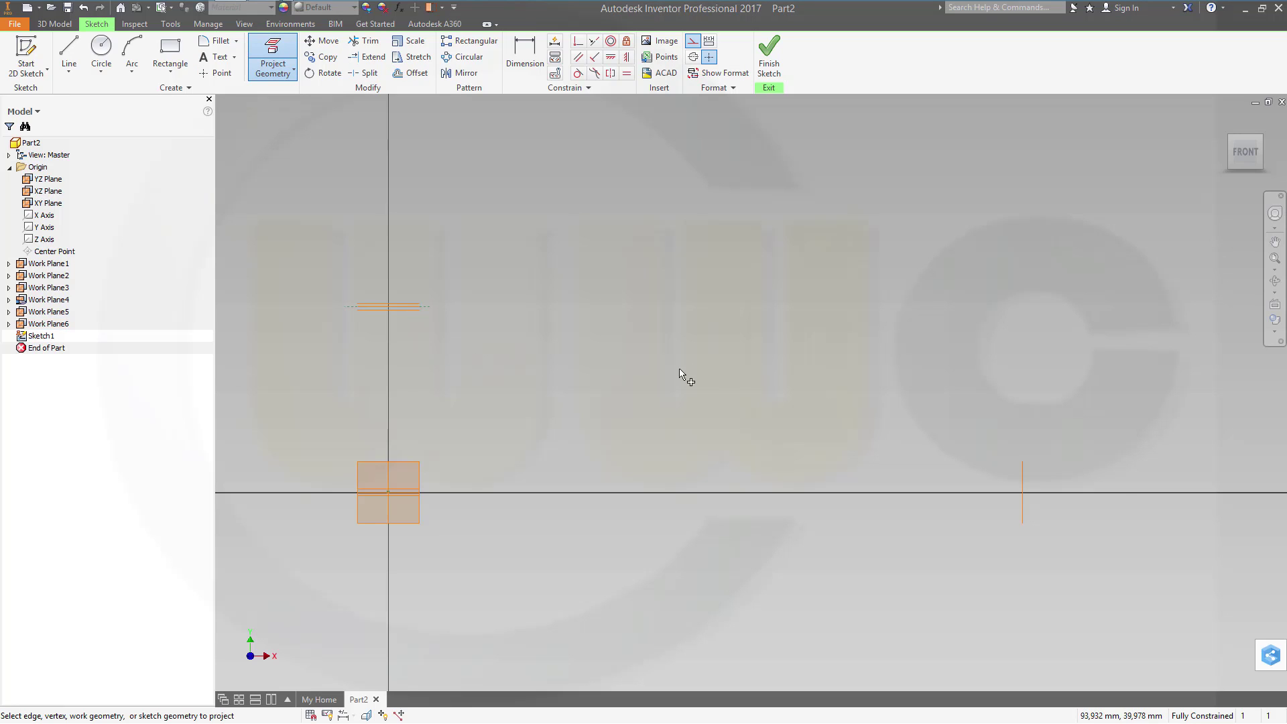
click(1023, 515)
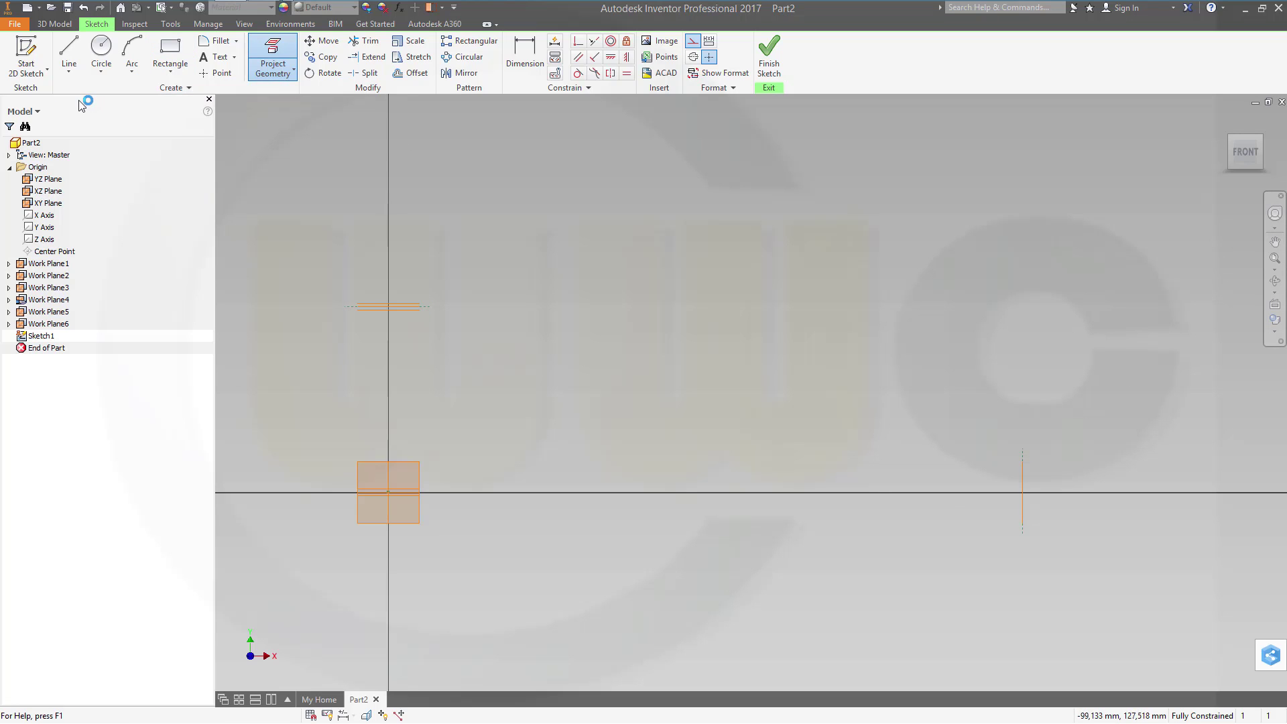
Step: Sketch a three-segment construction path from the origin, about 73 mm horizontally, sloping up and running horizontally towards the 205 mm plane, and hide the XY plane
click(69, 52)
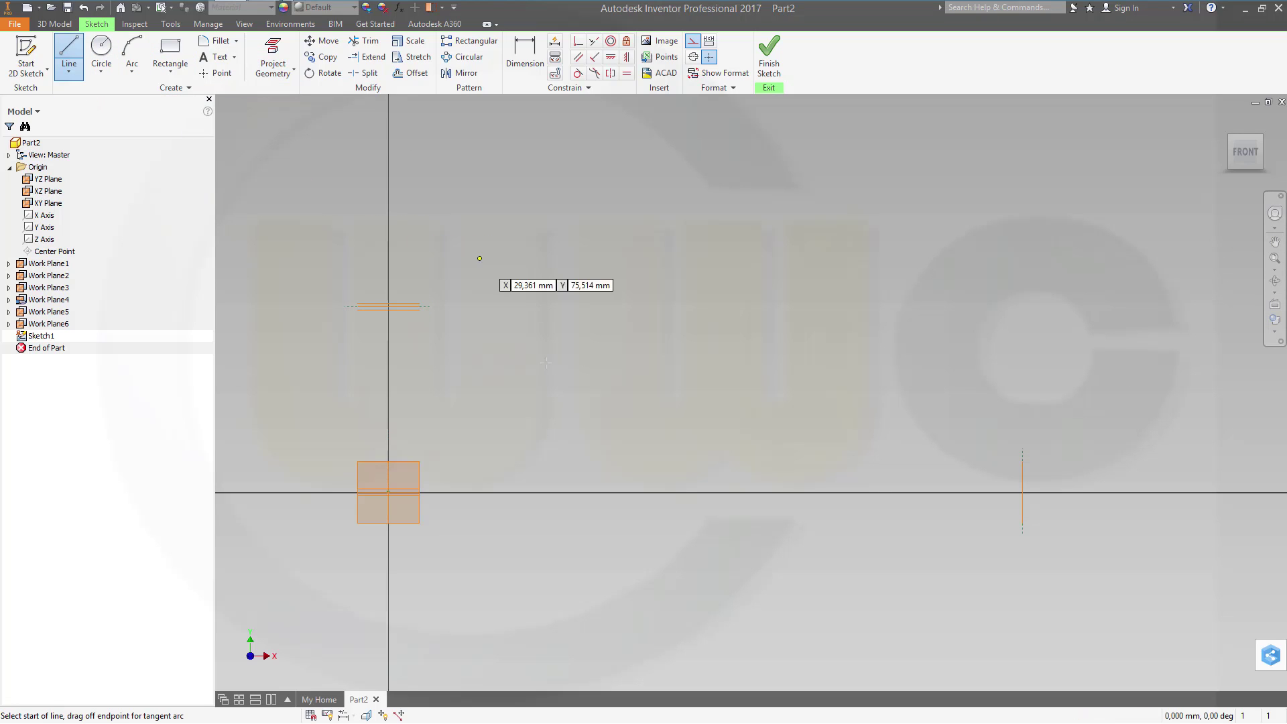
click(389, 493)
click(614, 492)
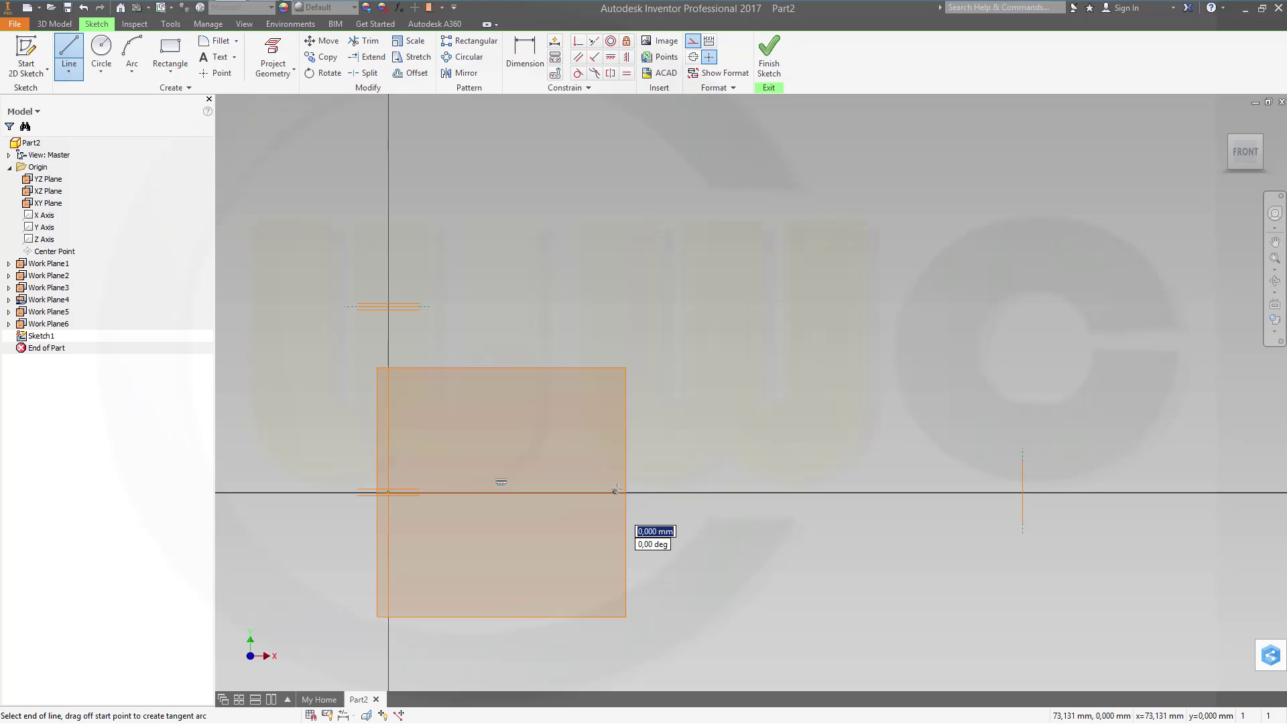
click(760, 319)
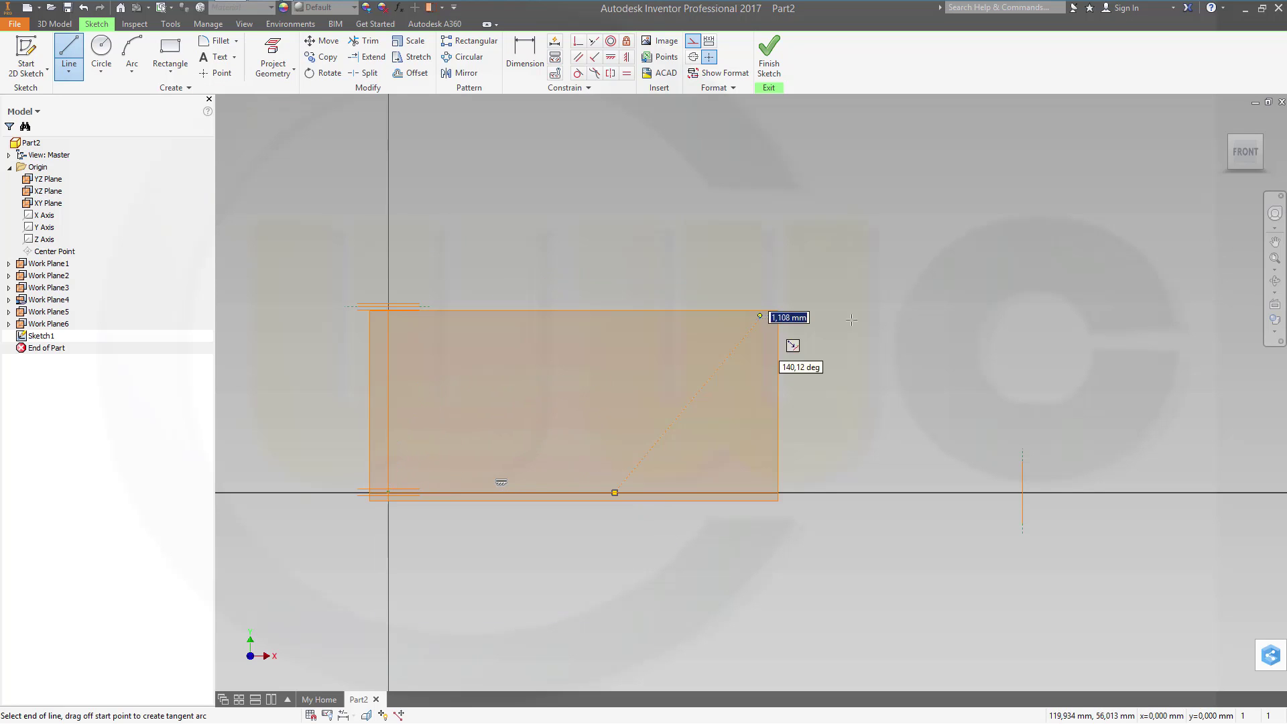
click(1013, 320)
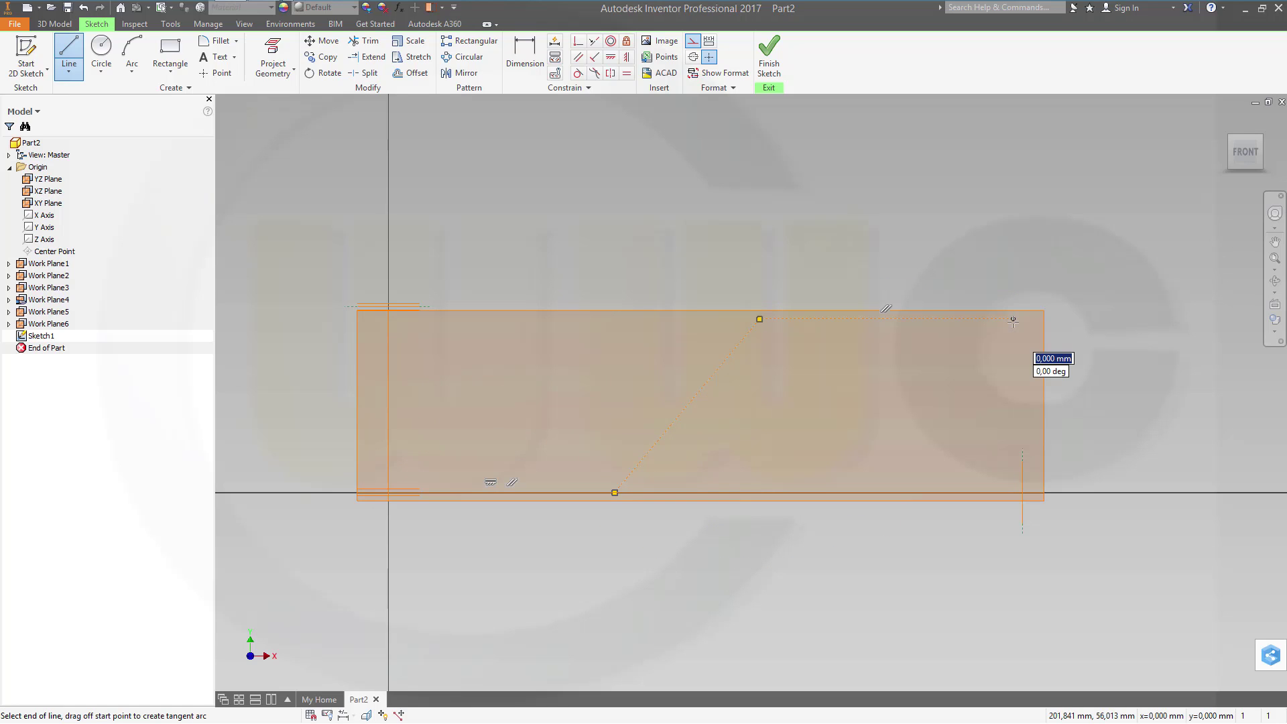
key(Escape)
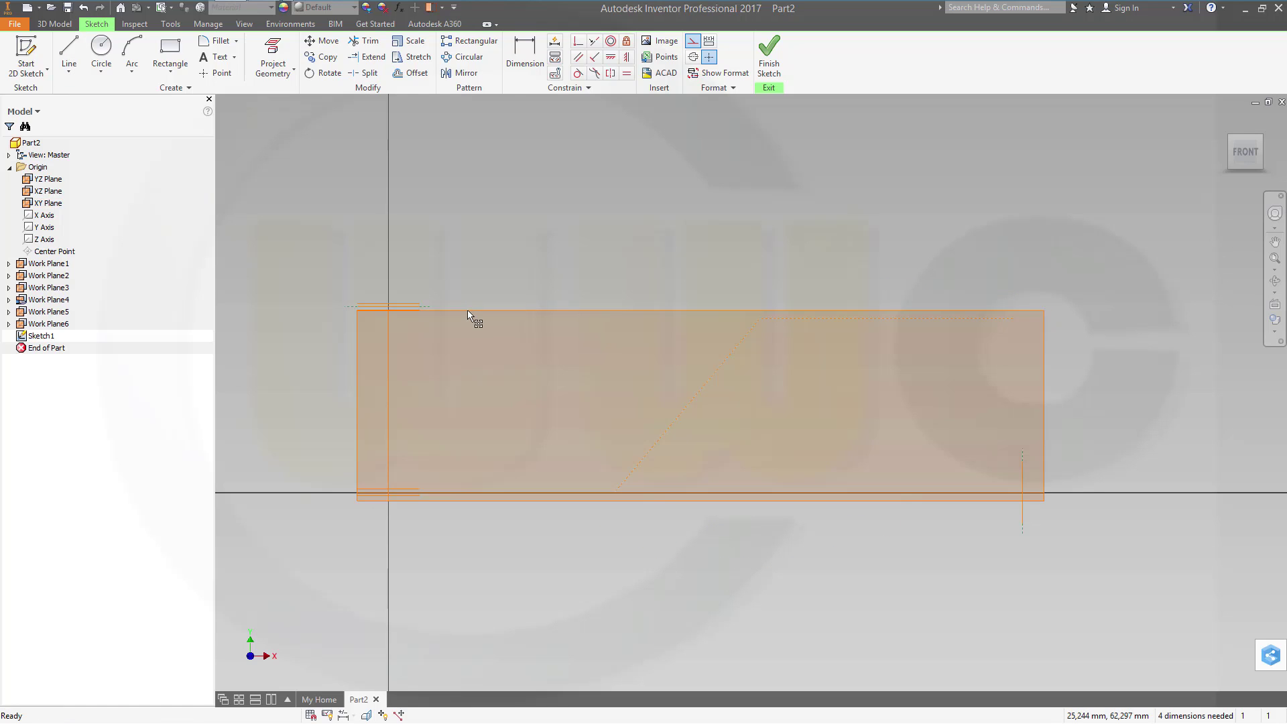
right_click(46, 204)
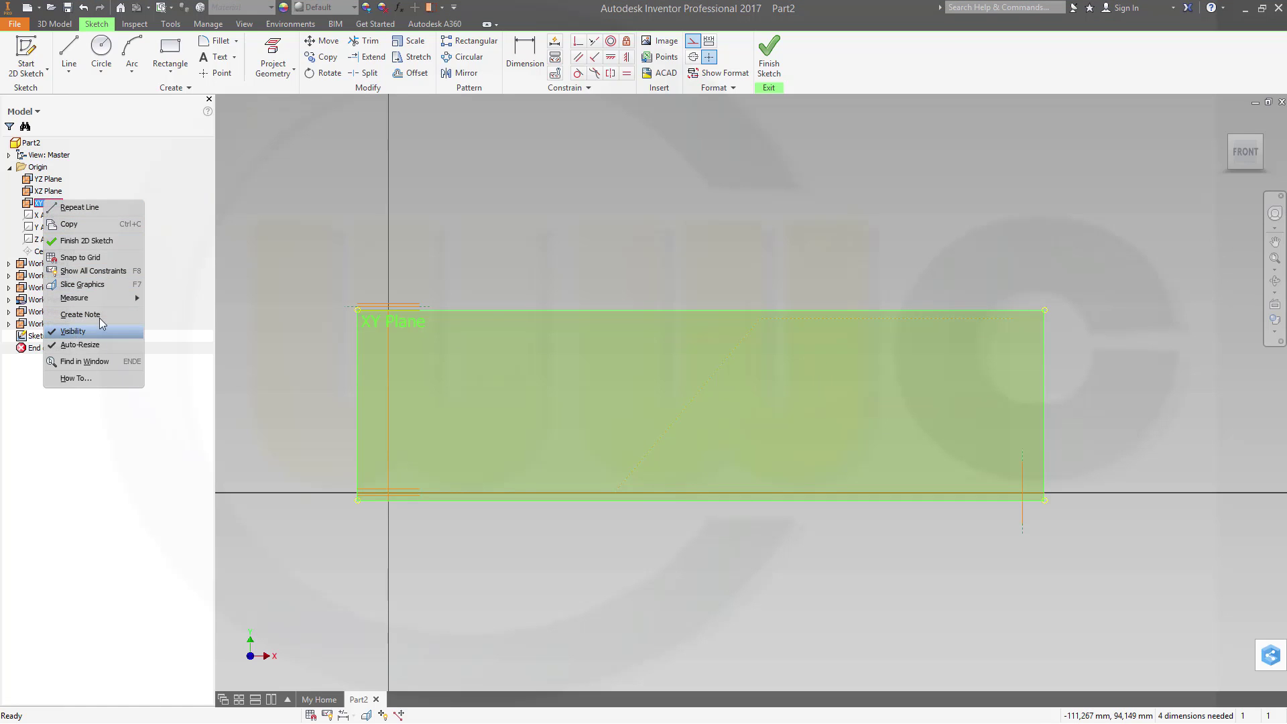
click(74, 331)
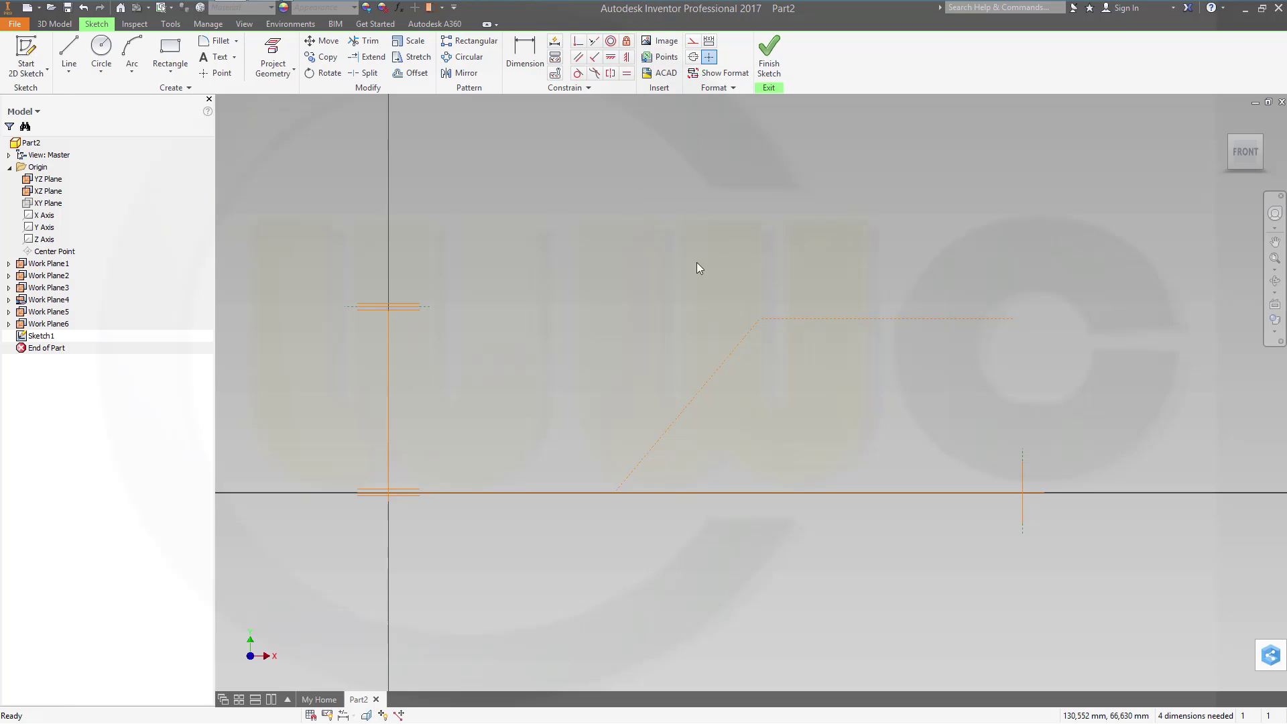
Step: Constrain the path's far endpoint coincident to the projected 205 mm plane line and its upper segment collinear with the projected Work Plane4 line
click(578, 41)
click(1014, 320)
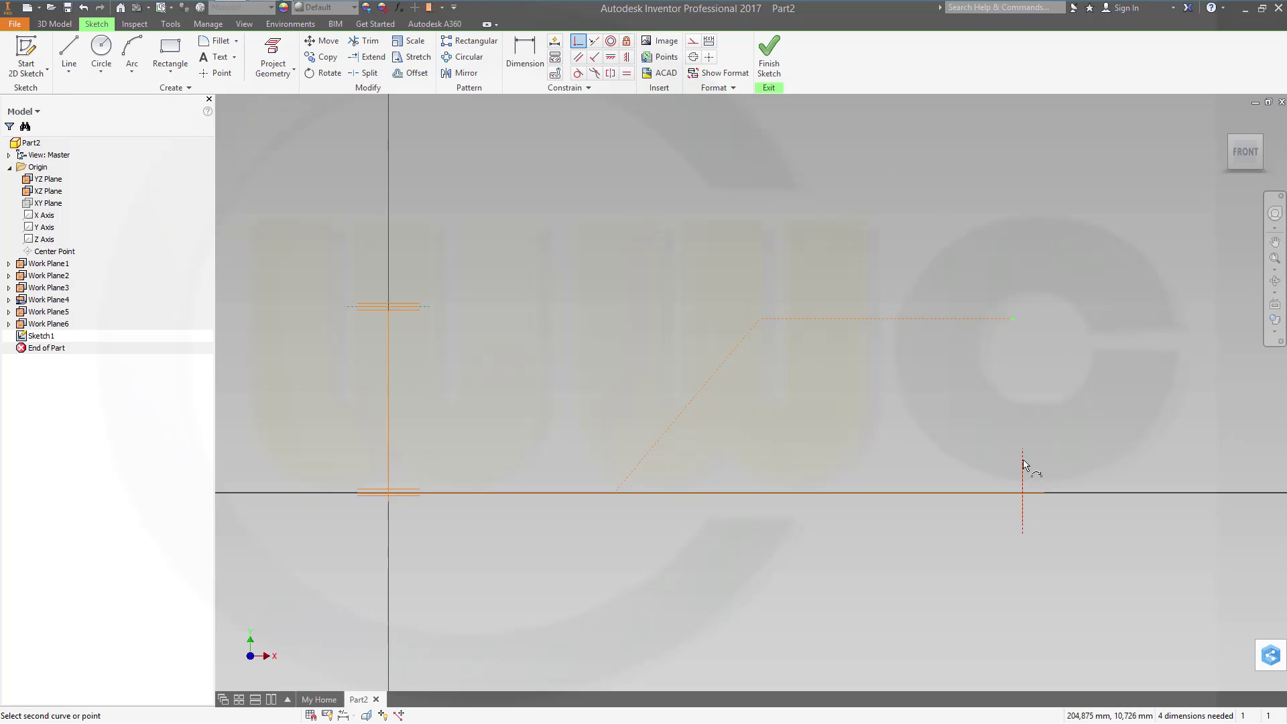
click(1023, 463)
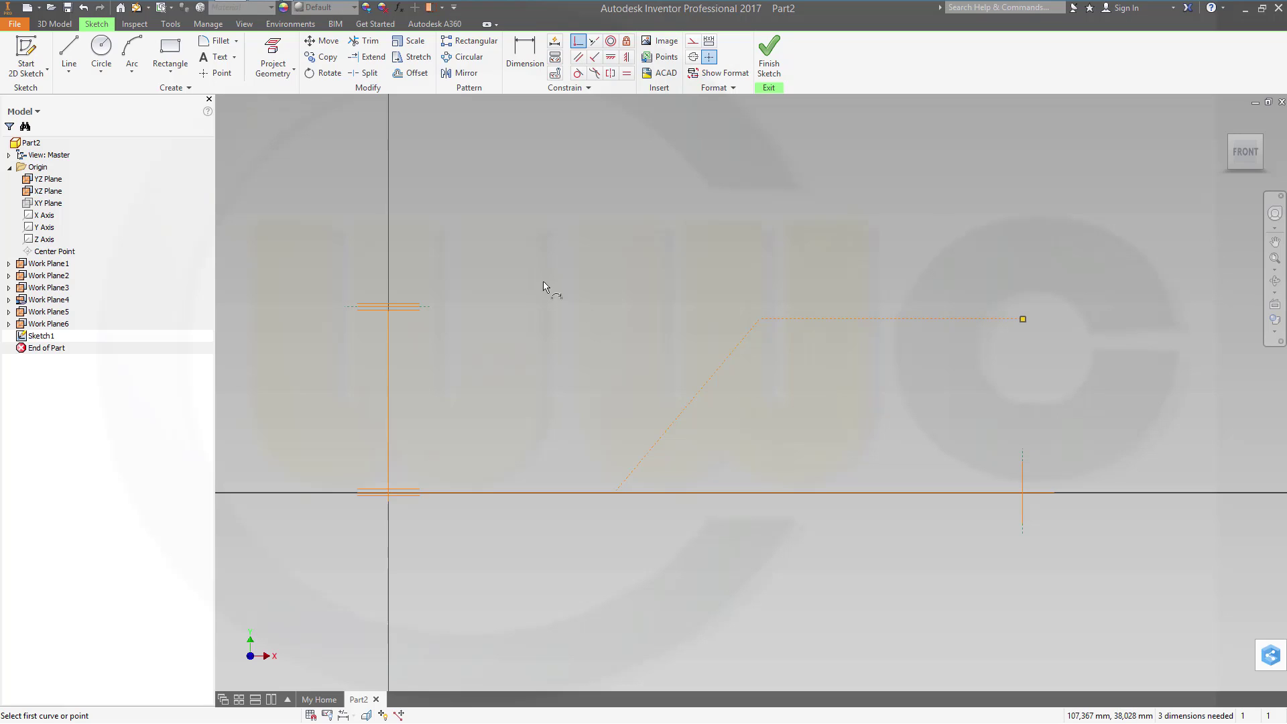
click(594, 41)
click(837, 320)
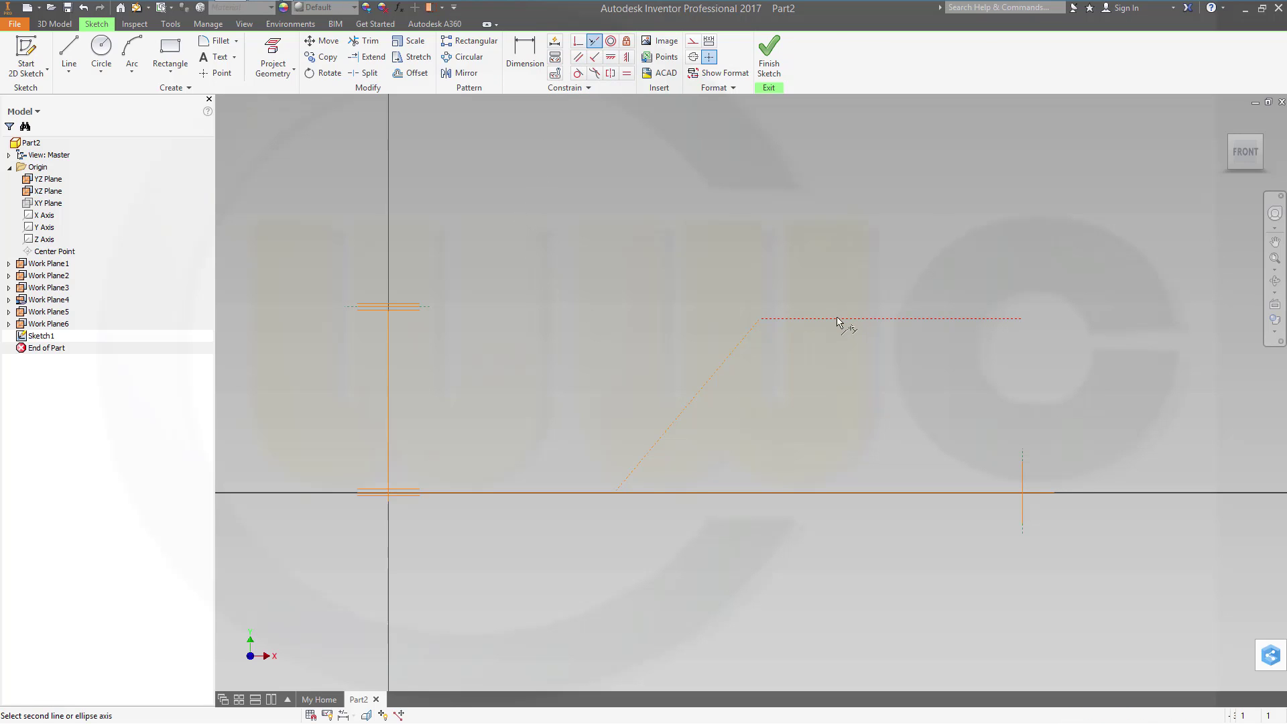
click(430, 311)
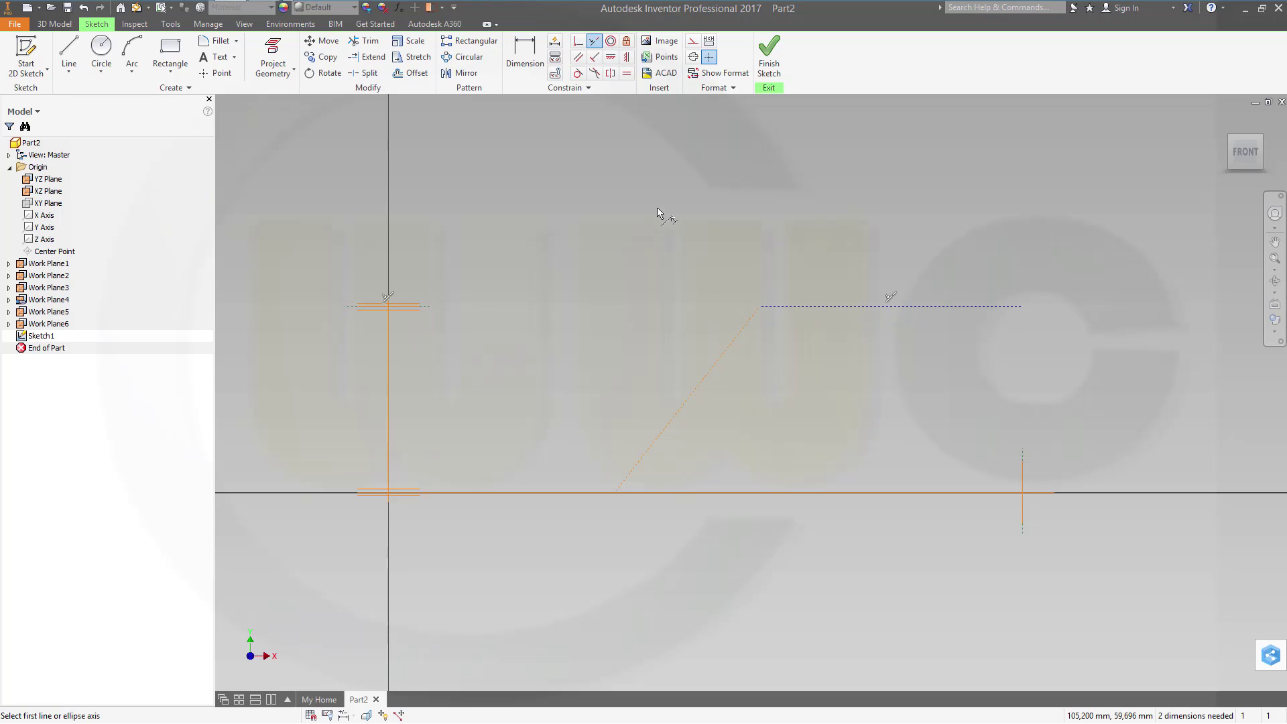
Step: Dimension the path's upper horizontal segment to 42.4 mm and its lower horizontal segment to 46.7 mm
click(838, 308)
click(862, 231)
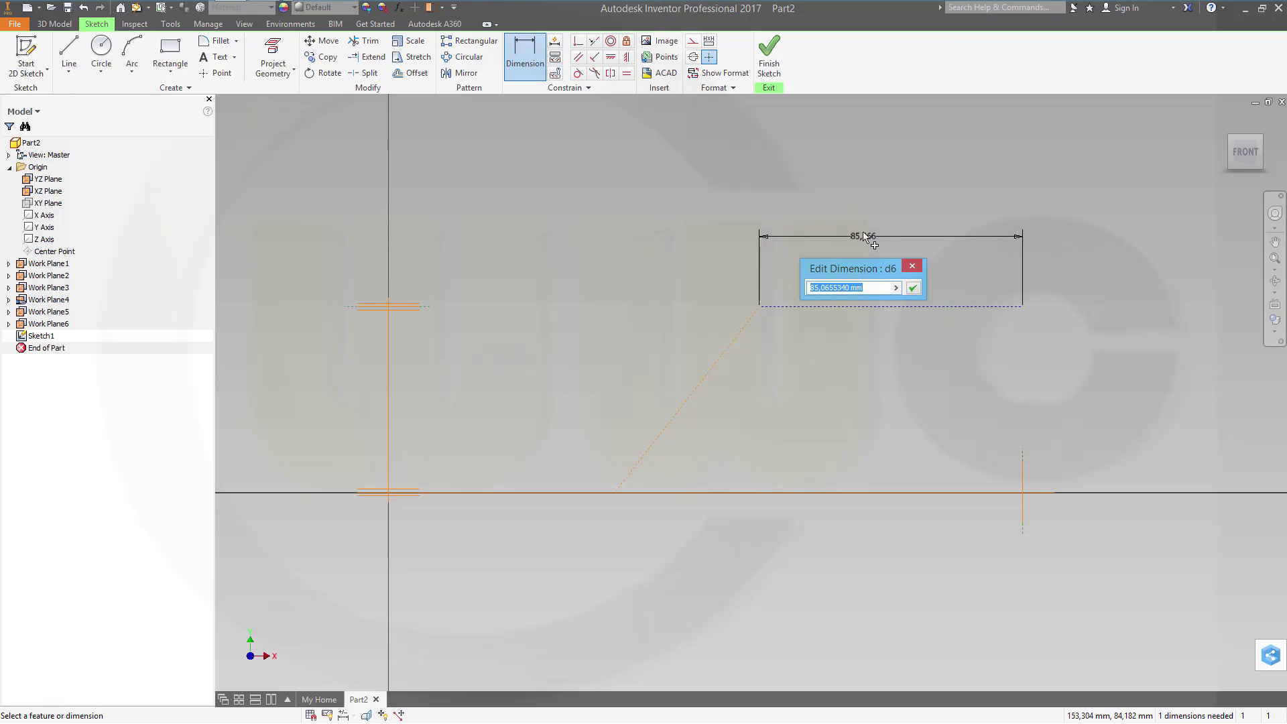
text(42,4)
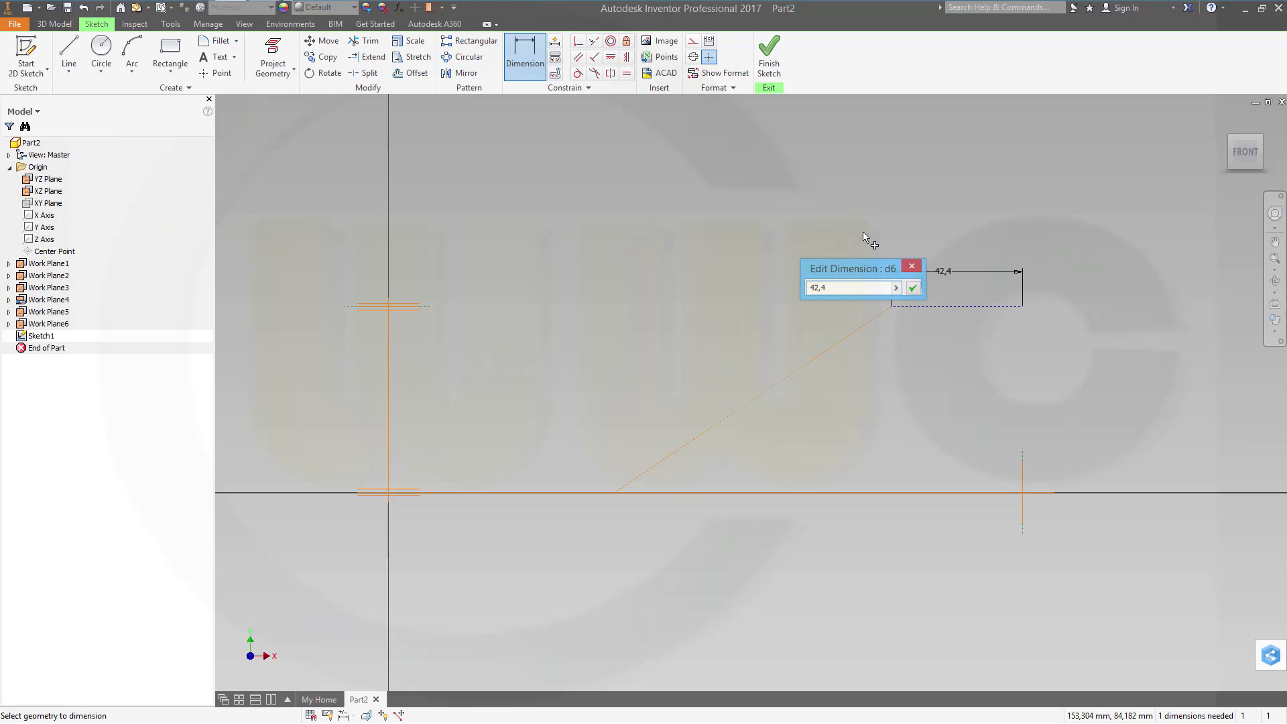
key(Return)
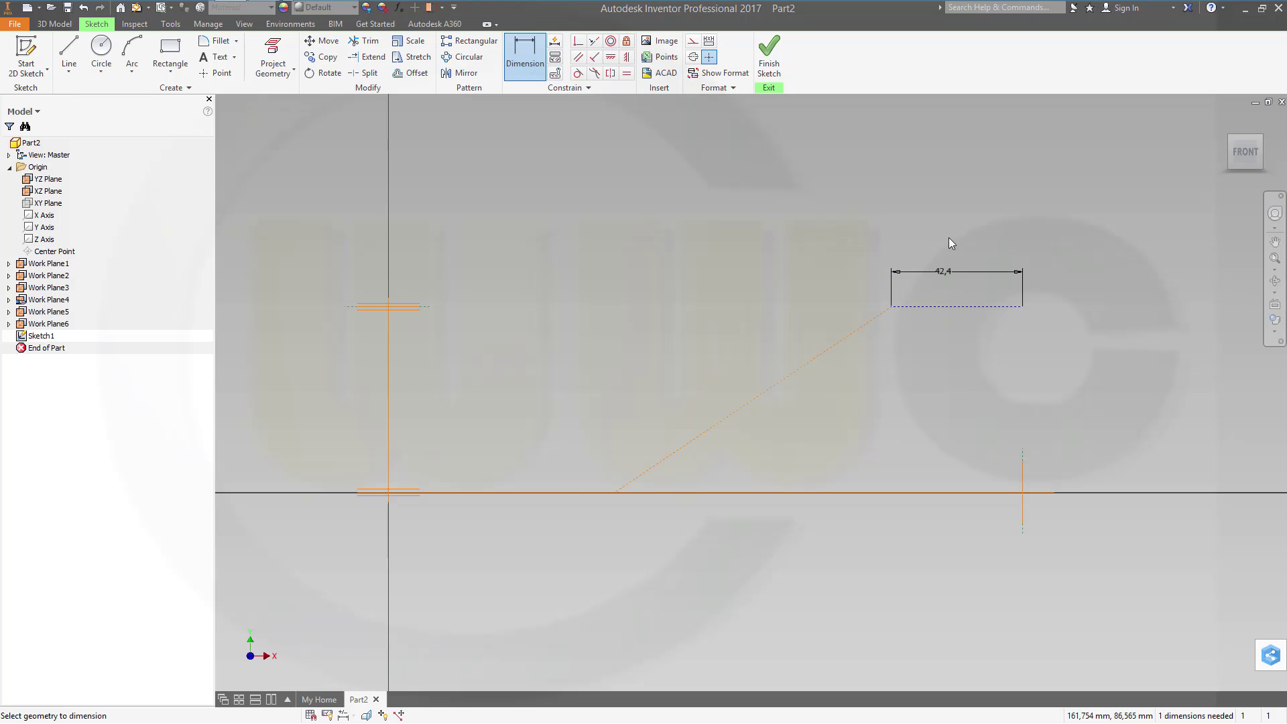
click(550, 496)
click(551, 517)
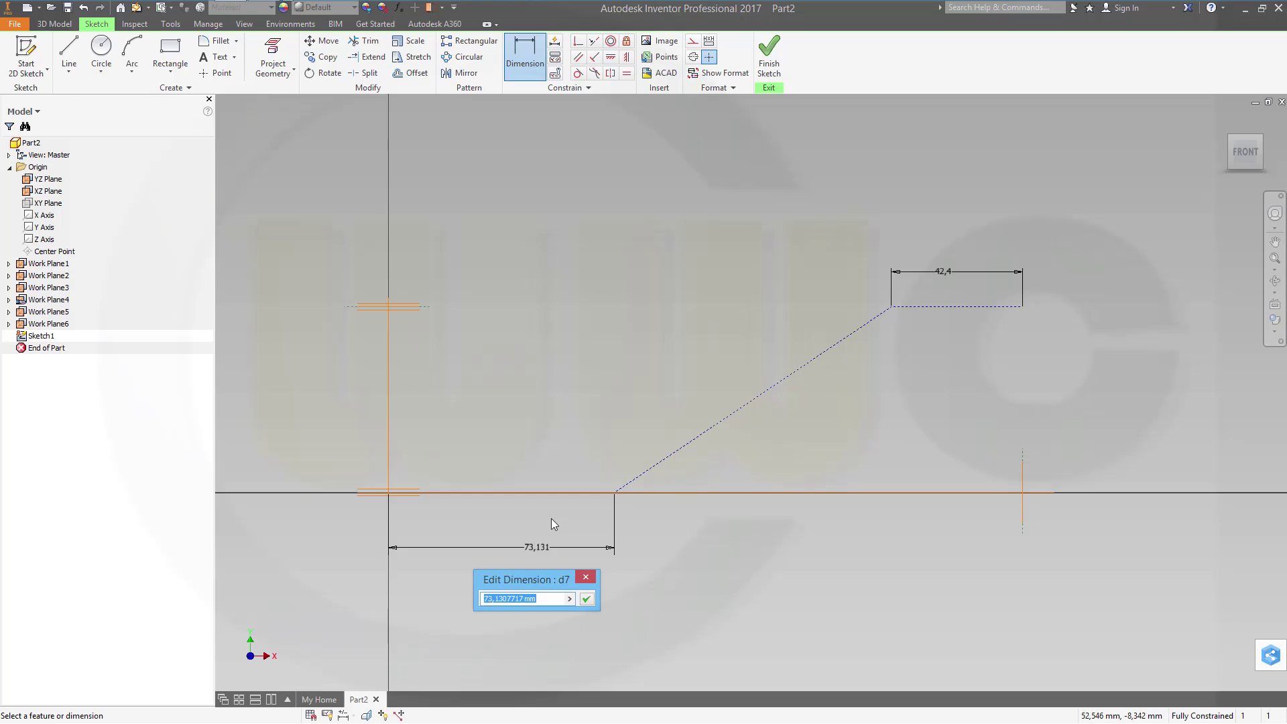
text(46,7)
key(Return)
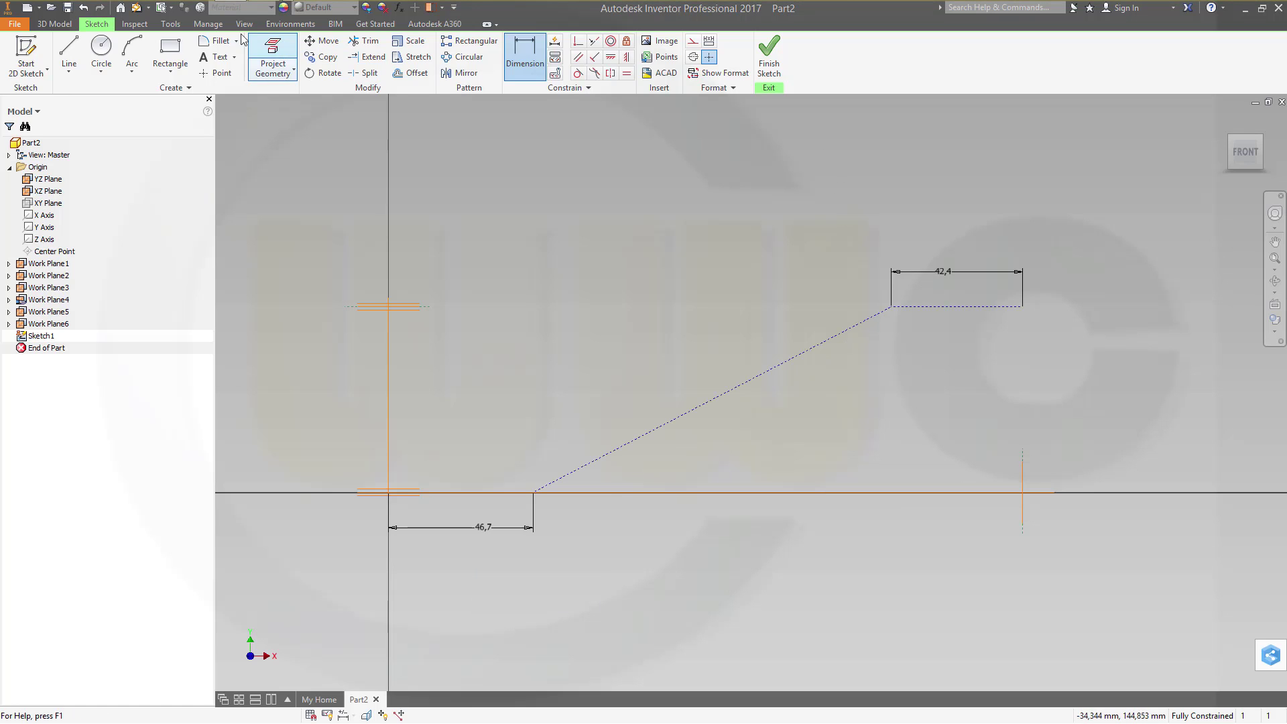
Step: Draw a solid vertical line about 42 mm long across the far end of the construction path, aligned with the 205 mm plane line
click(69, 54)
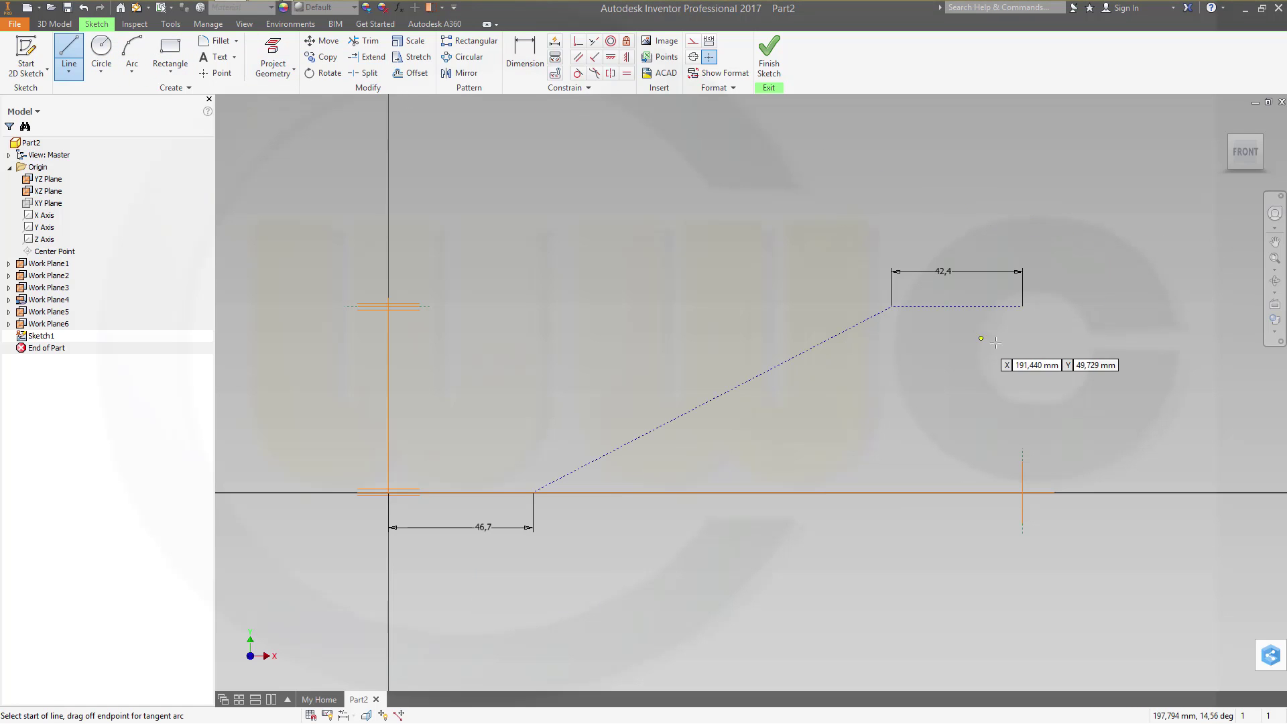
click(1022, 357)
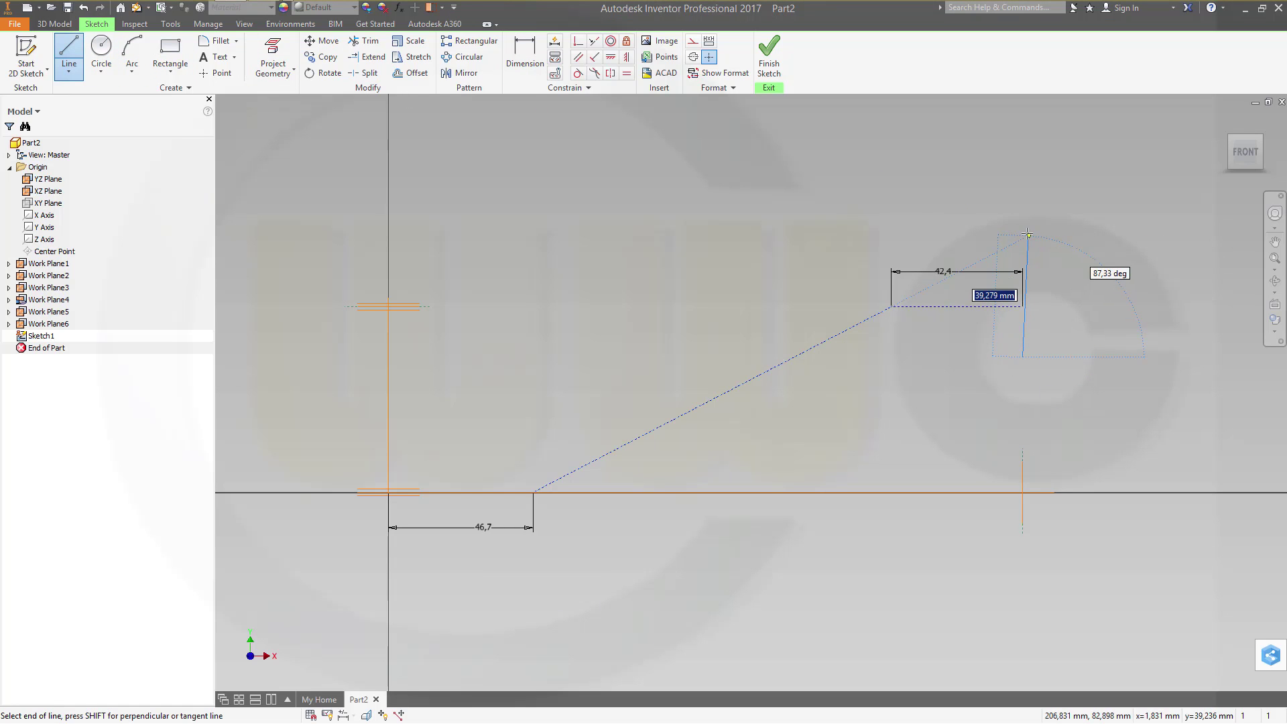
double_click(1022, 227)
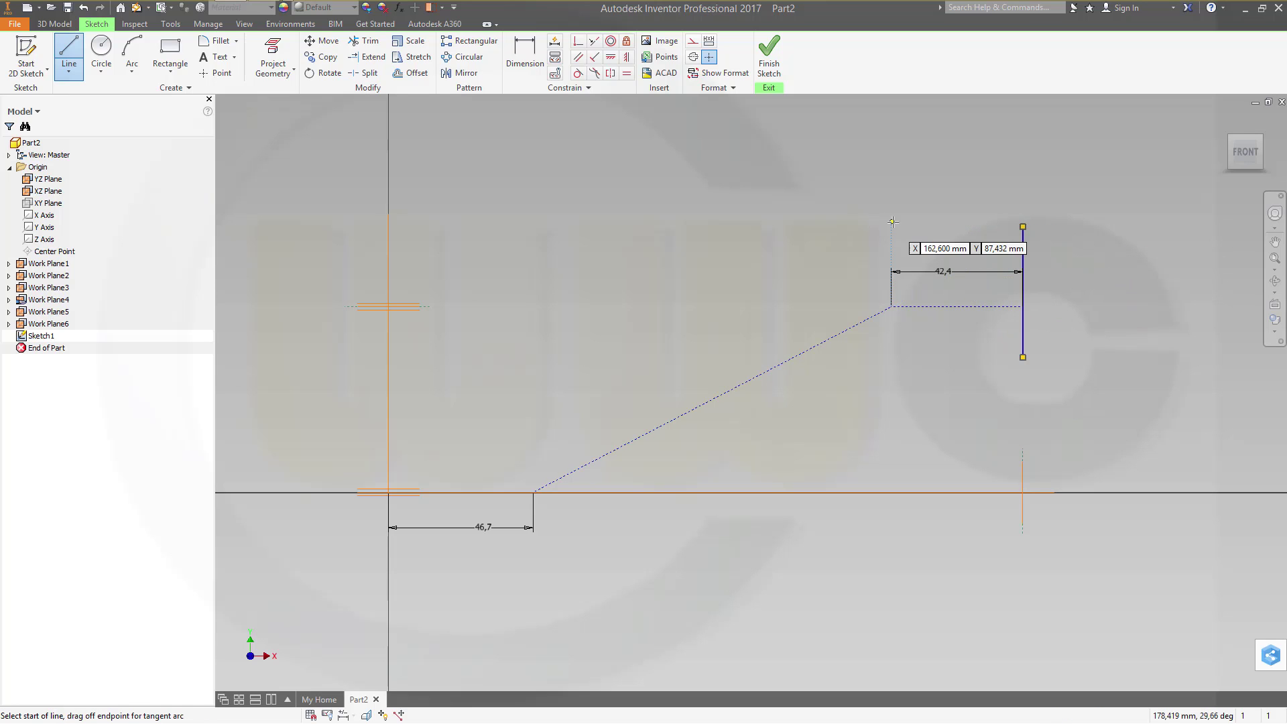
key(Escape)
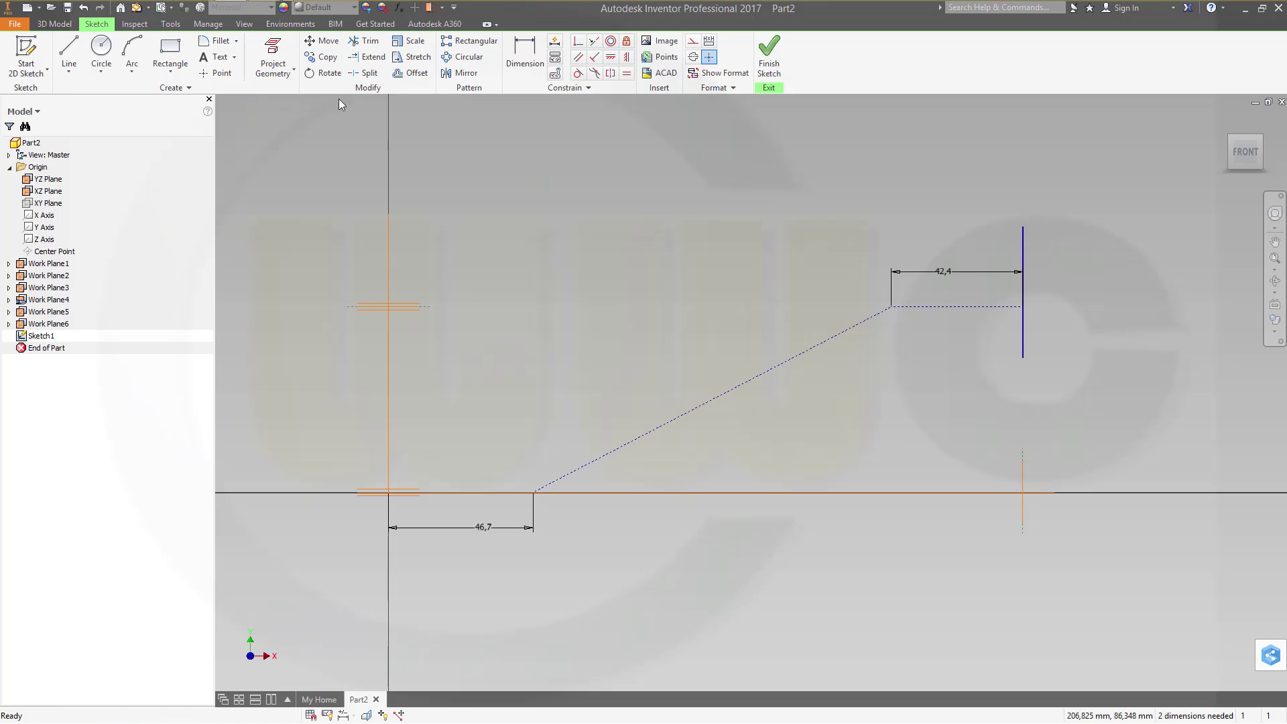
Step: From the vertical line's upper end, sketch the lever outline parallel to the path, around the origin end and back along the lower slope
click(69, 57)
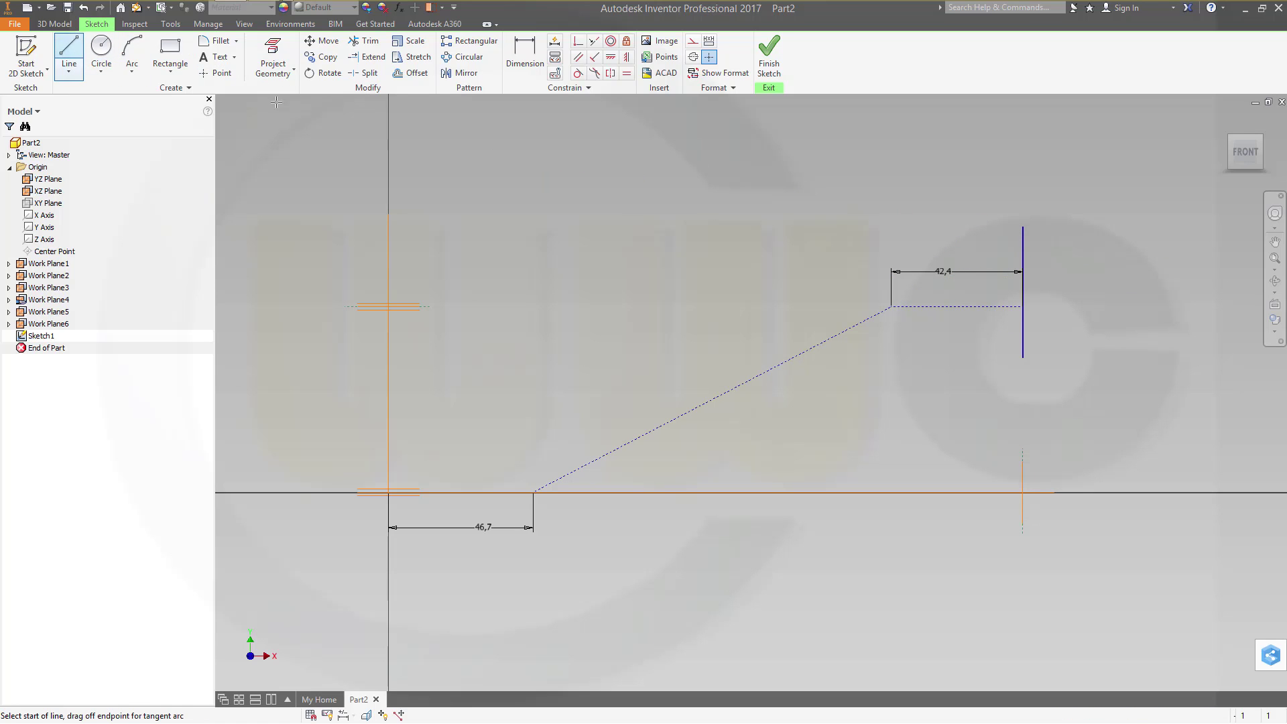
click(1022, 227)
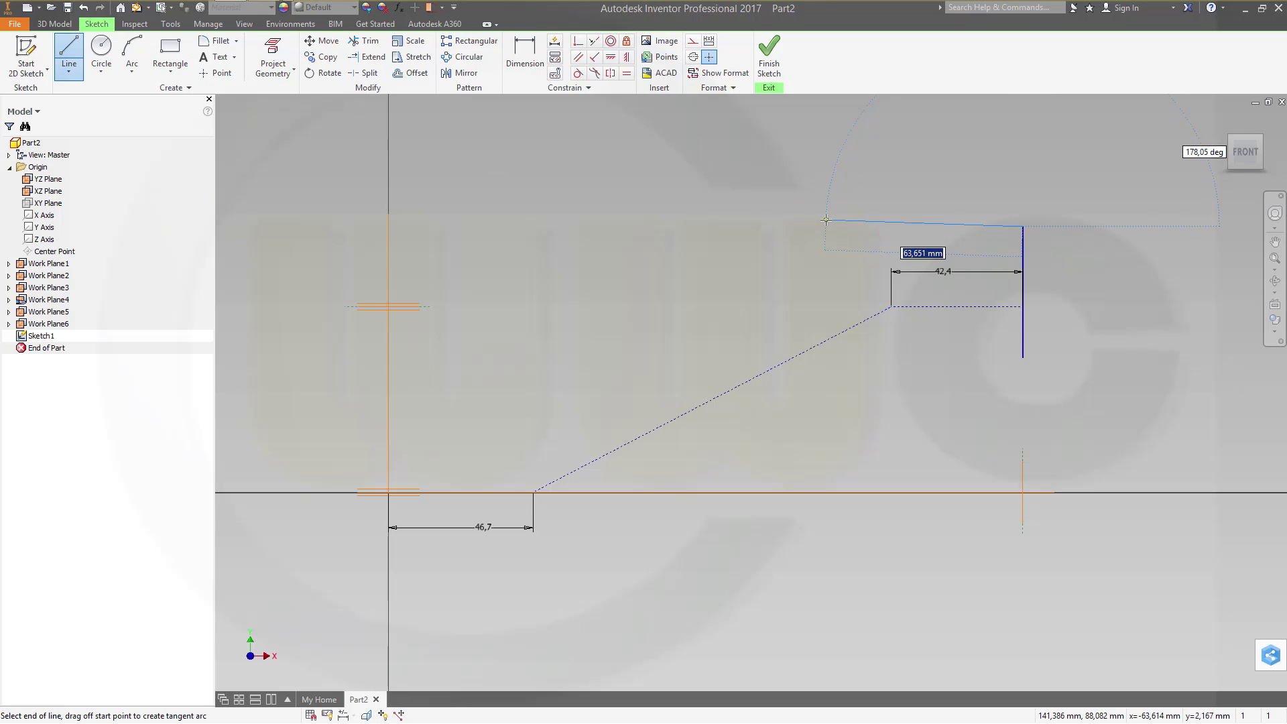
click(827, 226)
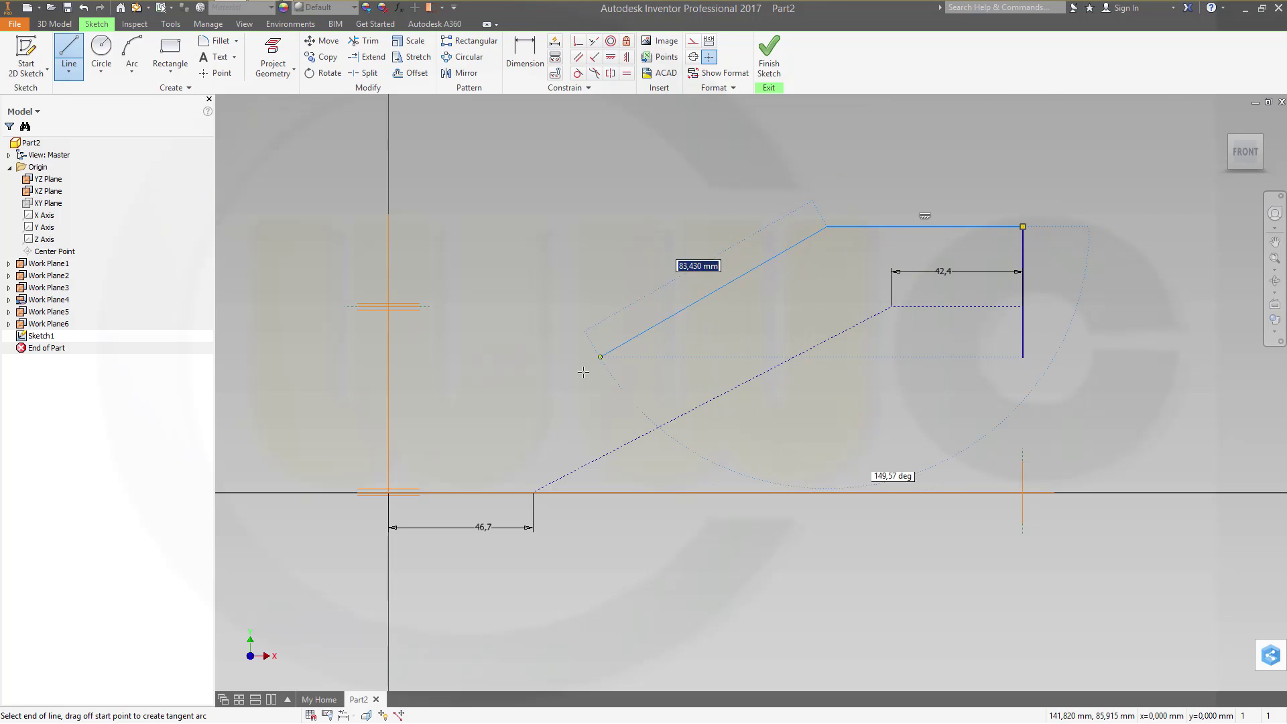
click(520, 423)
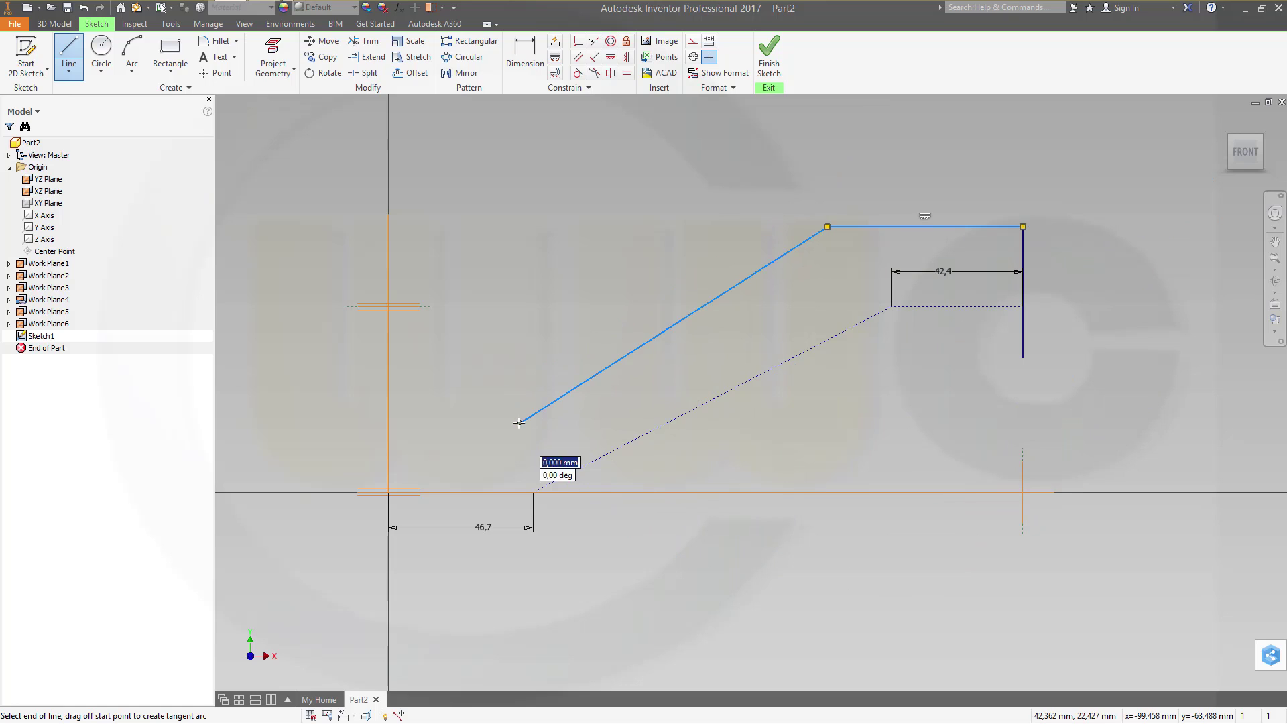
click(345, 422)
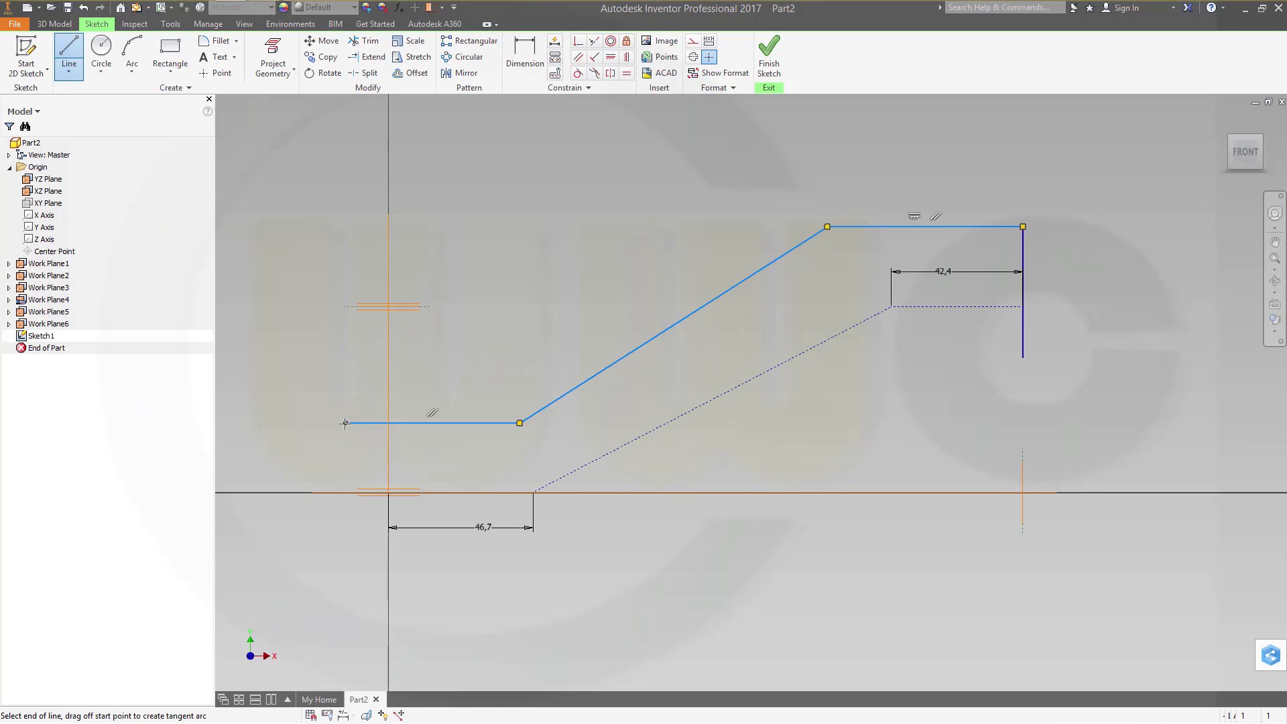
click(345, 569)
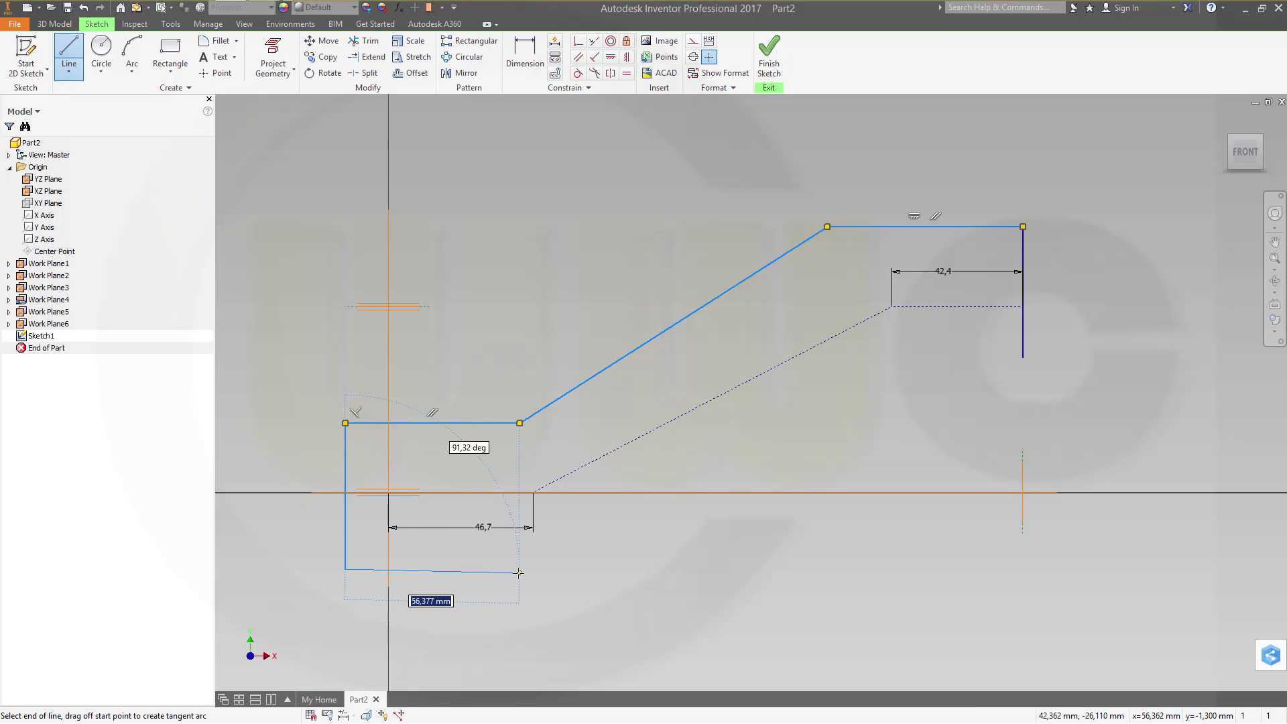
click(520, 570)
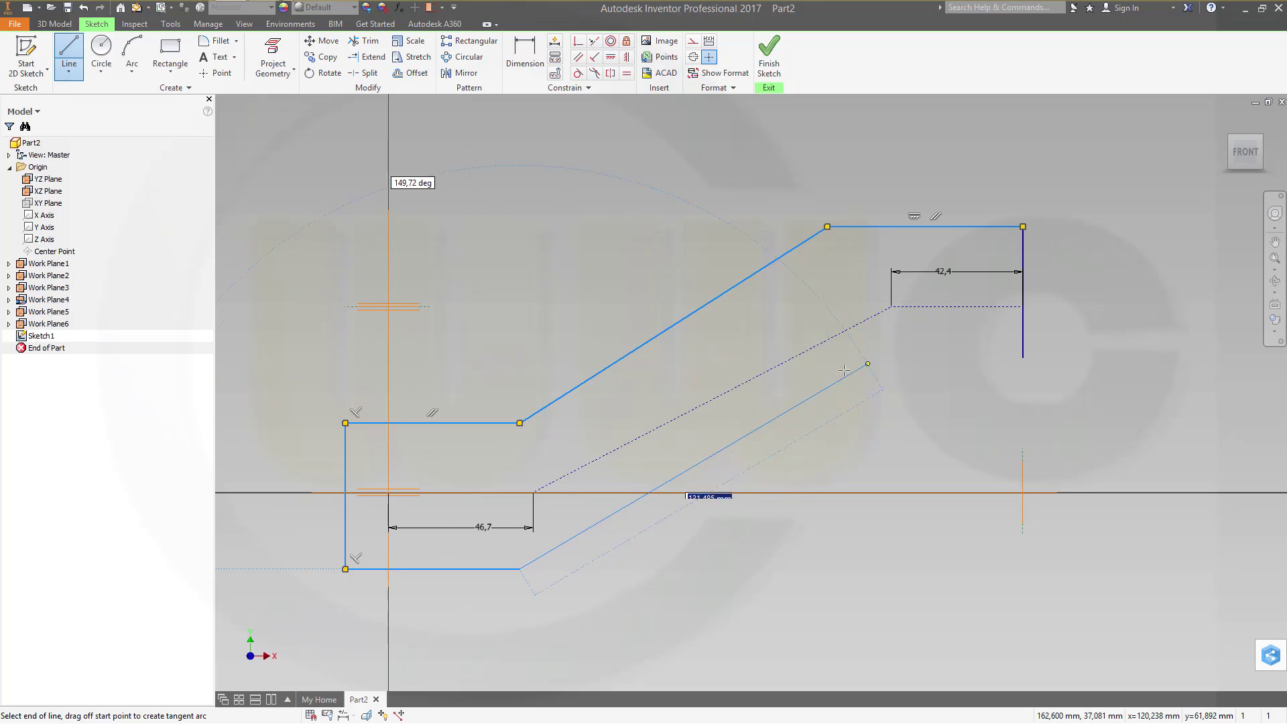
click(827, 384)
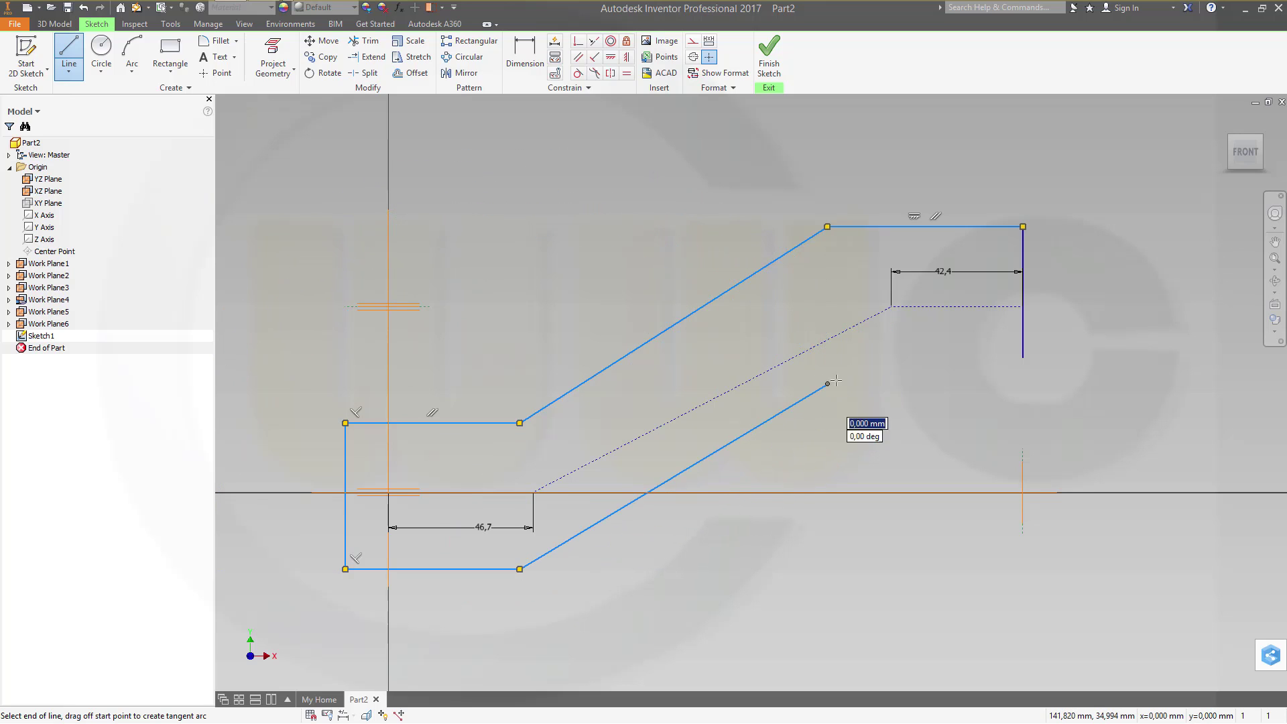
right_click(975, 370)
click(958, 438)
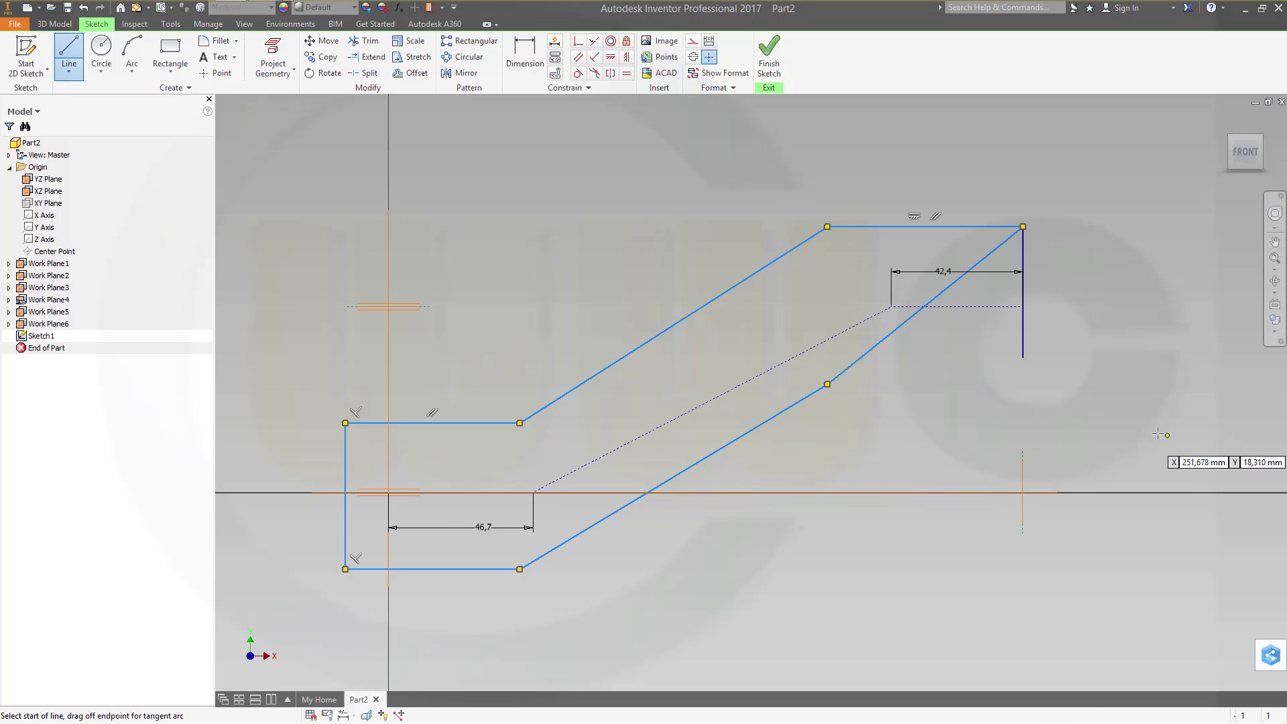
key(Escape)
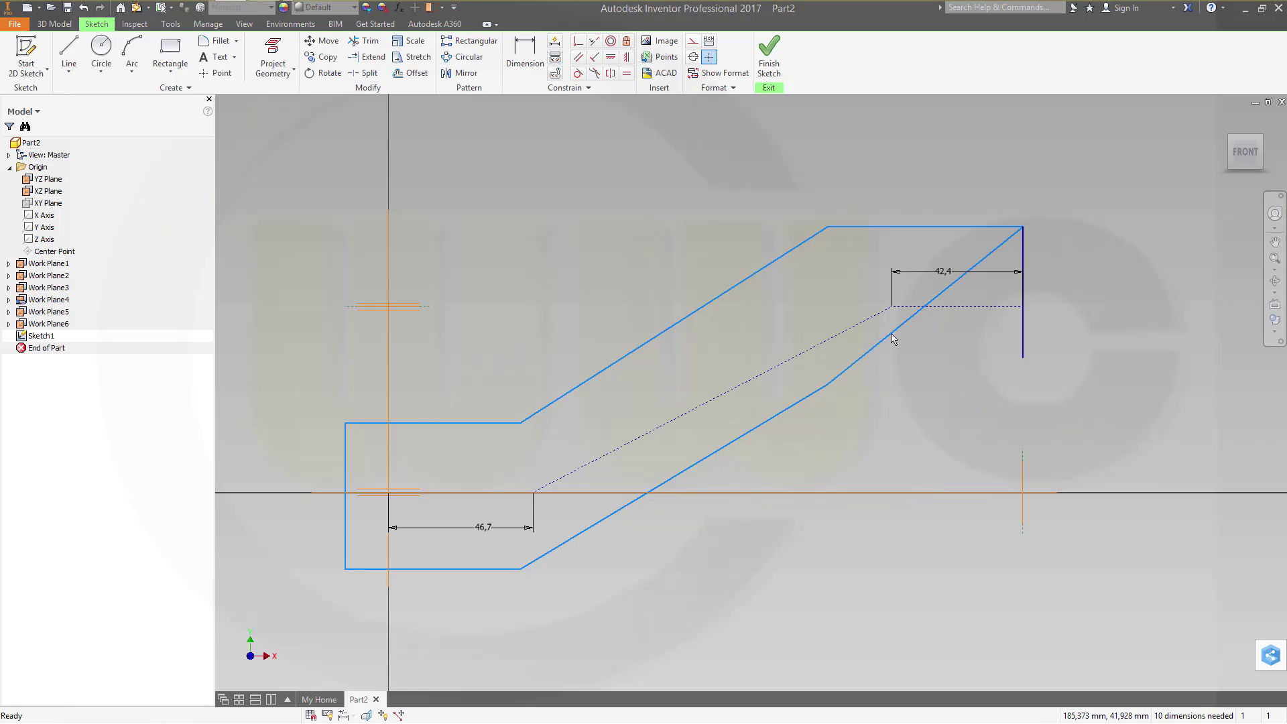
click(895, 329)
key(Escape)
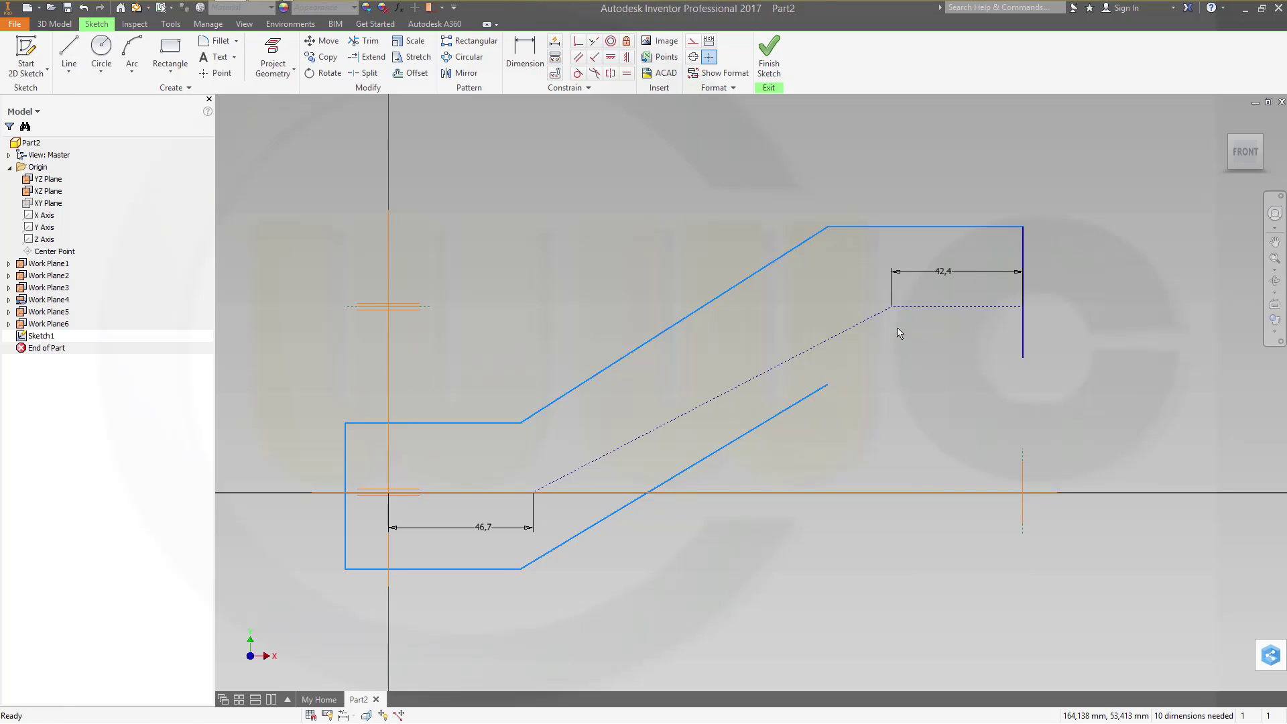
Step: Close the outline with a line from the lower slope's end to the vertical line's lower end, and constrain that line horizontal
click(69, 53)
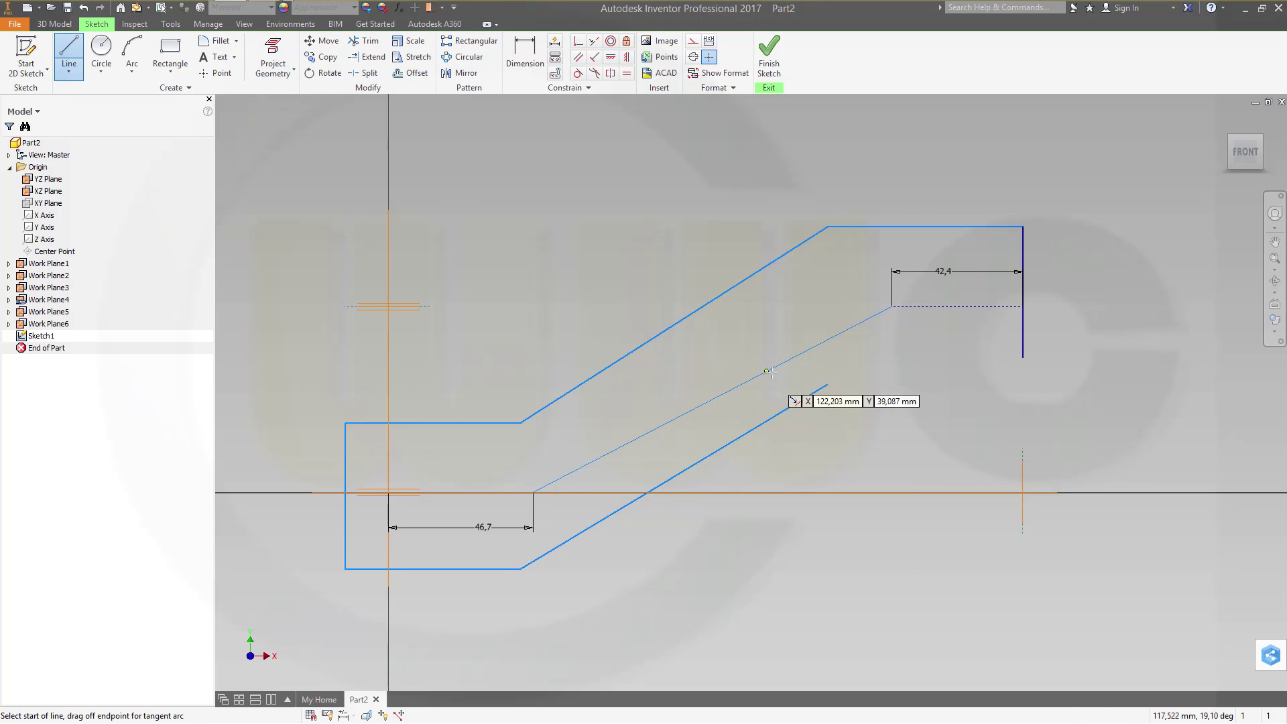
click(827, 384)
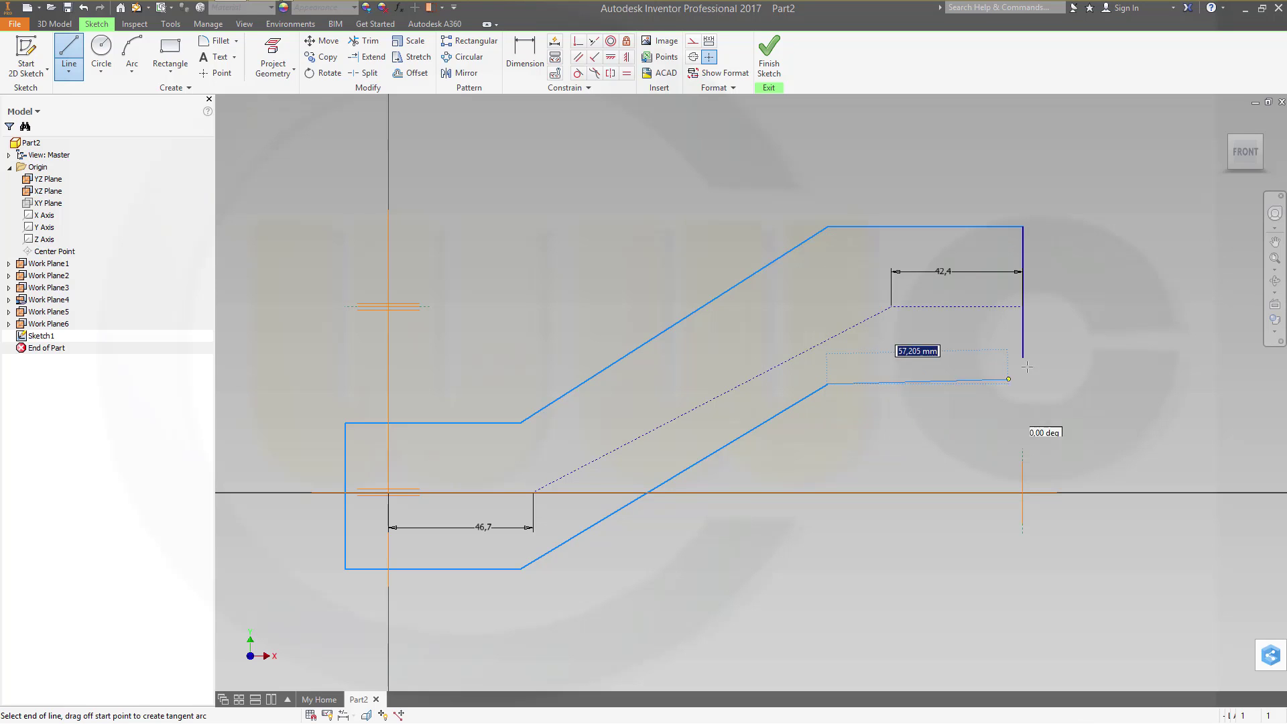
click(1022, 357)
key(Escape)
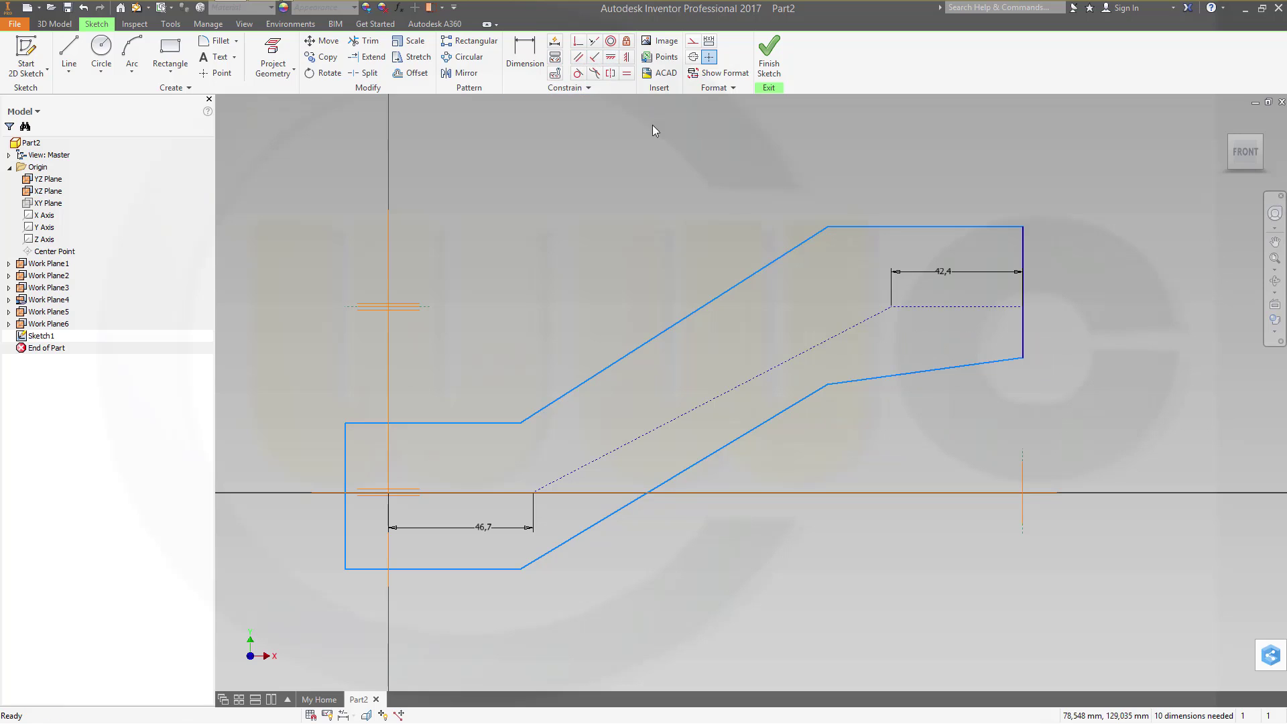
click(618, 59)
click(911, 373)
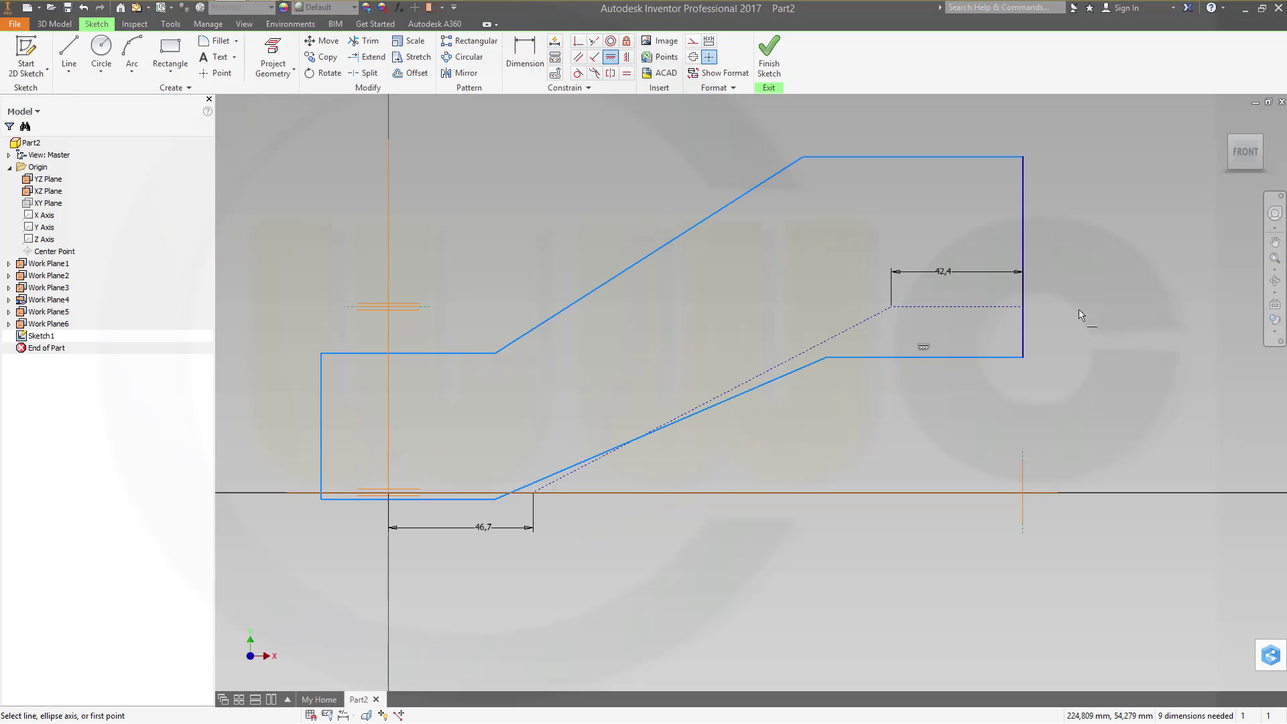
Step: Constrain the midpoints of the outline's two vertical end lines coincident with the construction path's far endpoint and the origin
key(Escape)
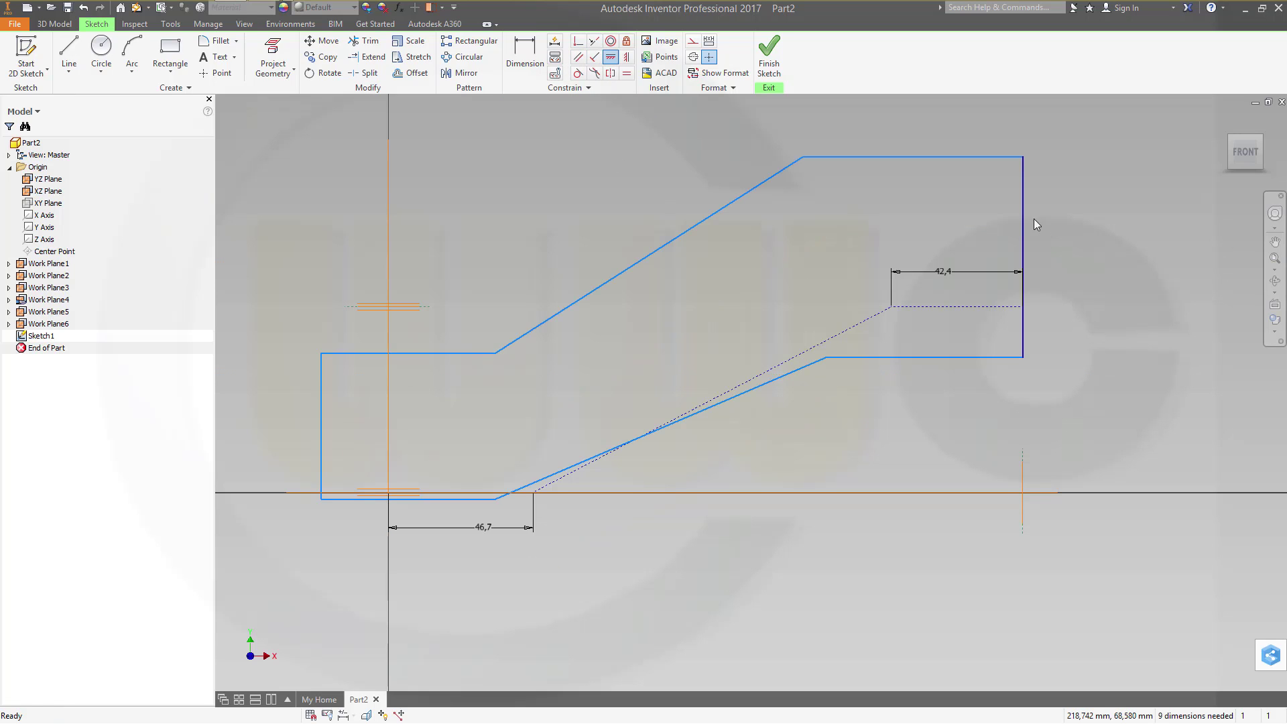
click(578, 41)
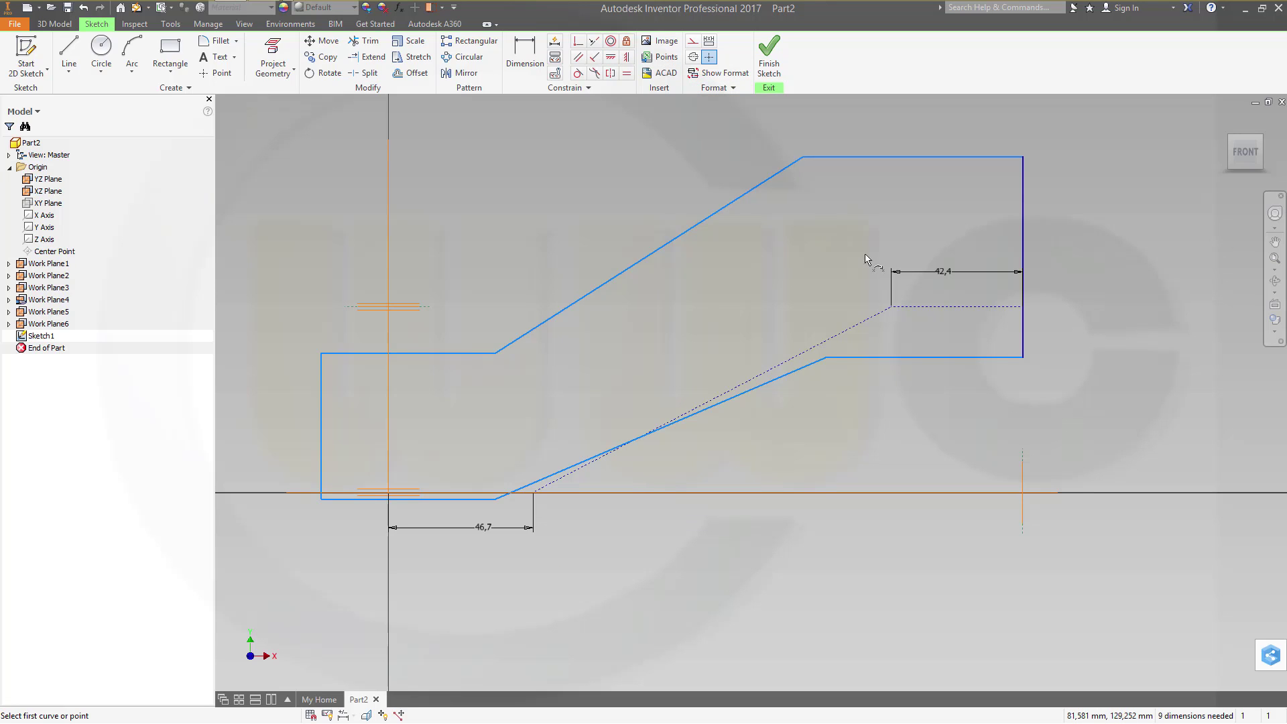
click(1022, 308)
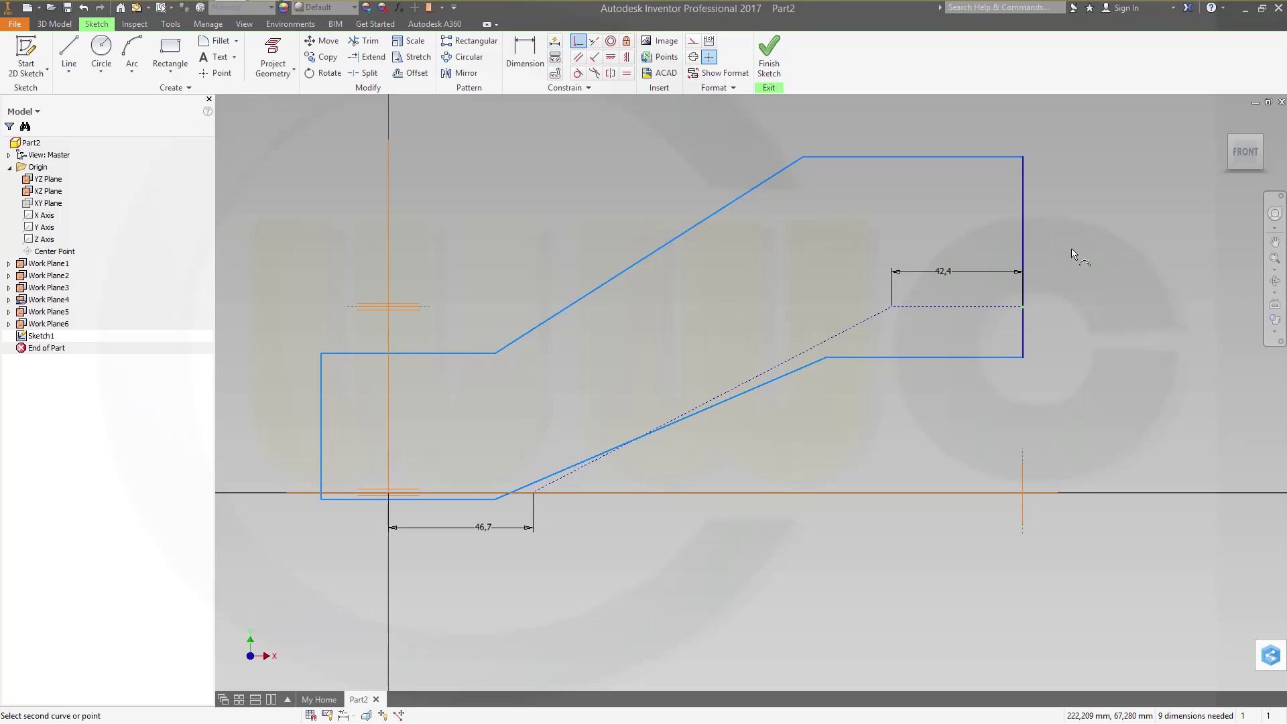
click(1022, 258)
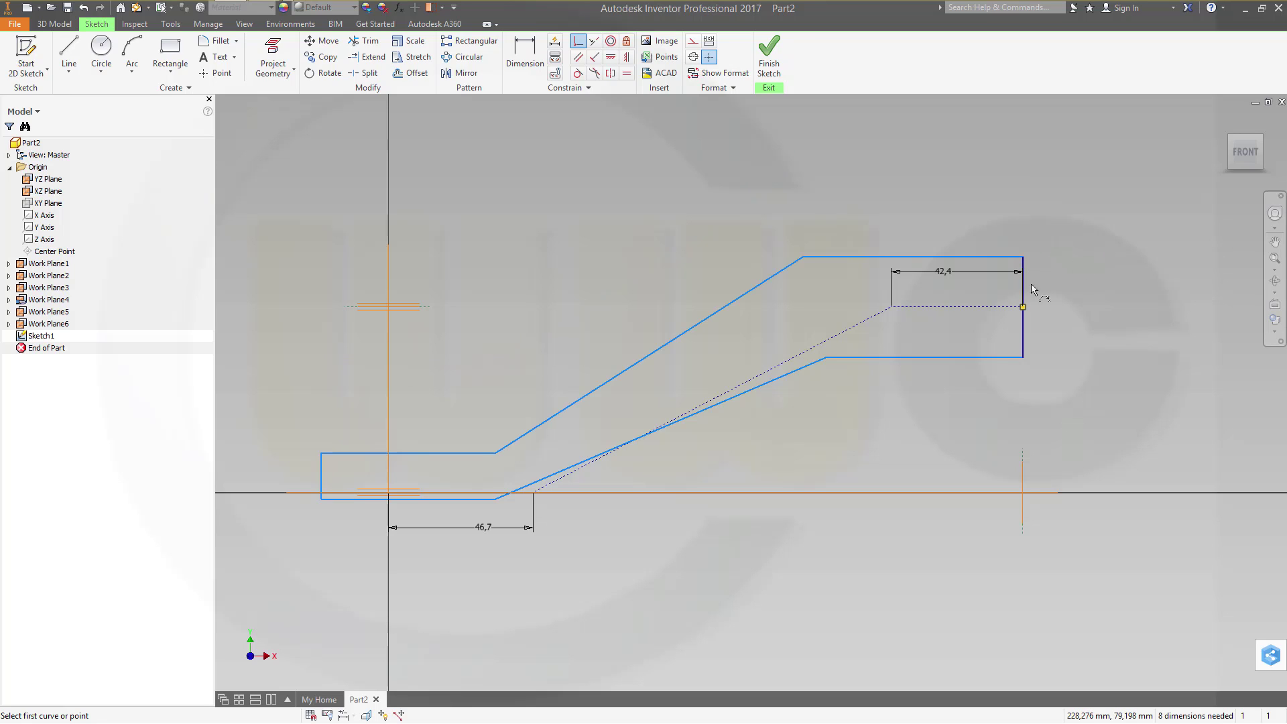
click(388, 493)
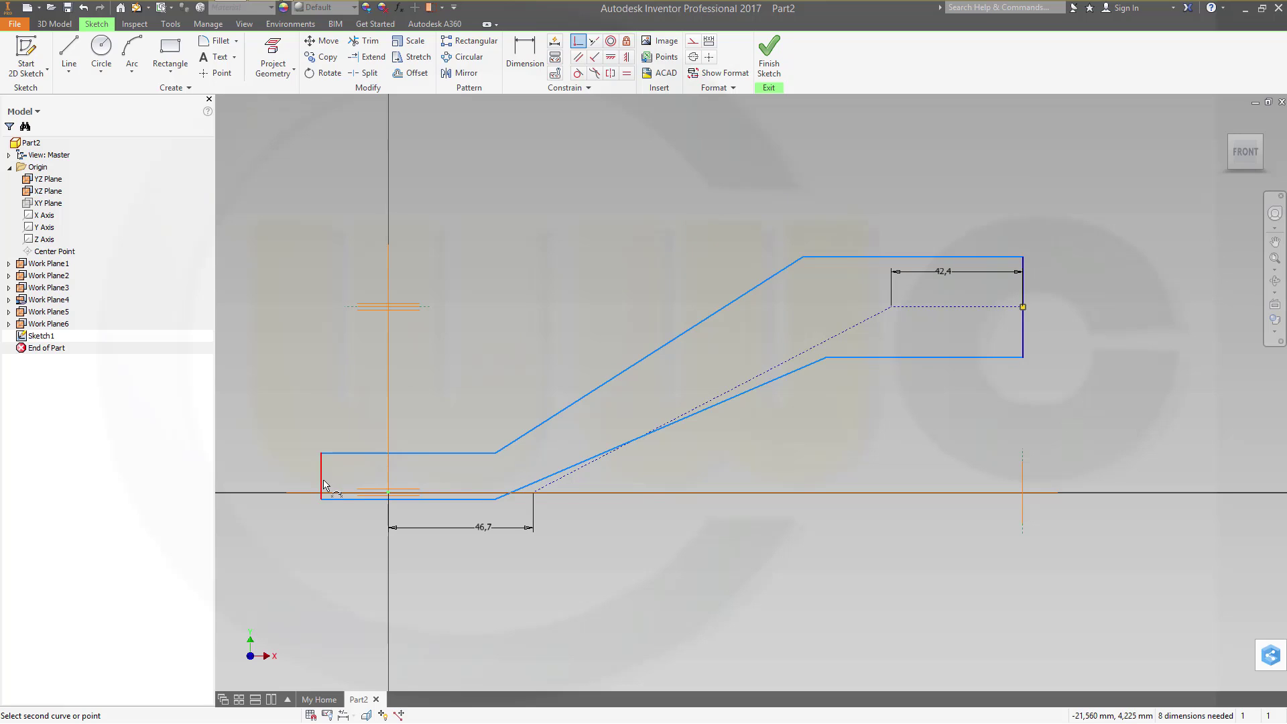
click(322, 477)
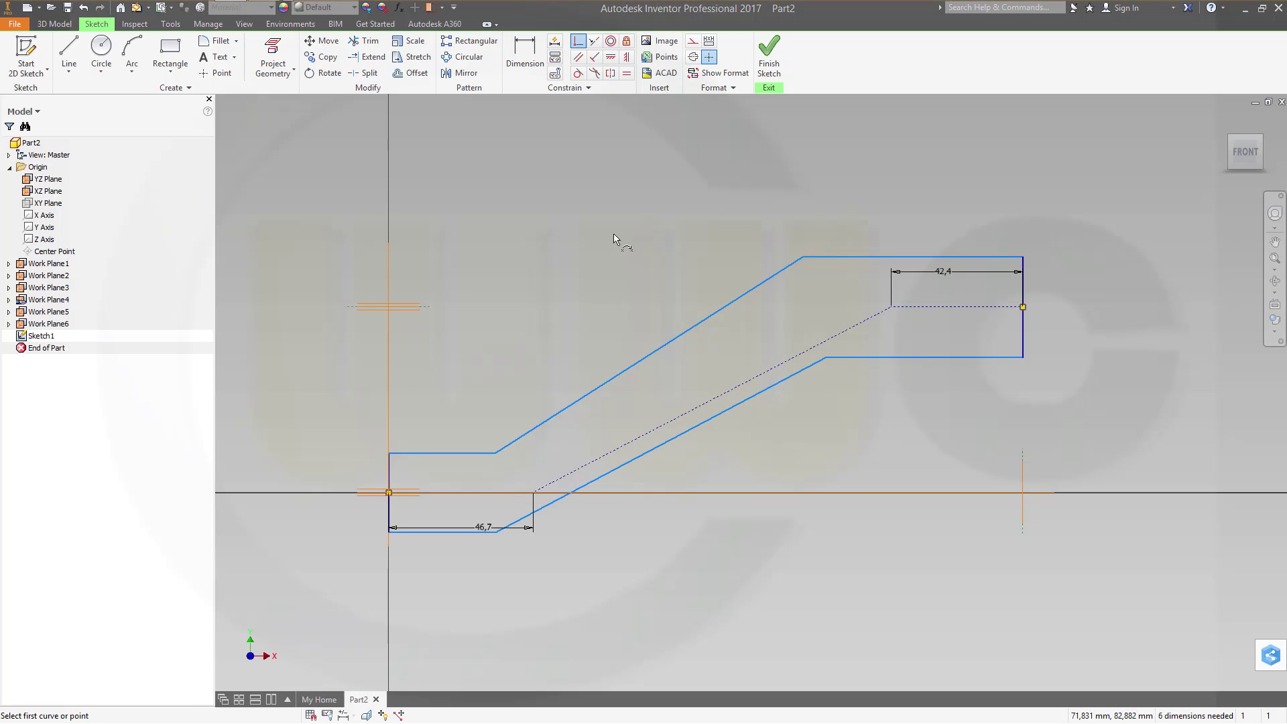
Step: Align the outline's two corners near the origin end vertically with each other and with the construction path's lower bend
click(626, 56)
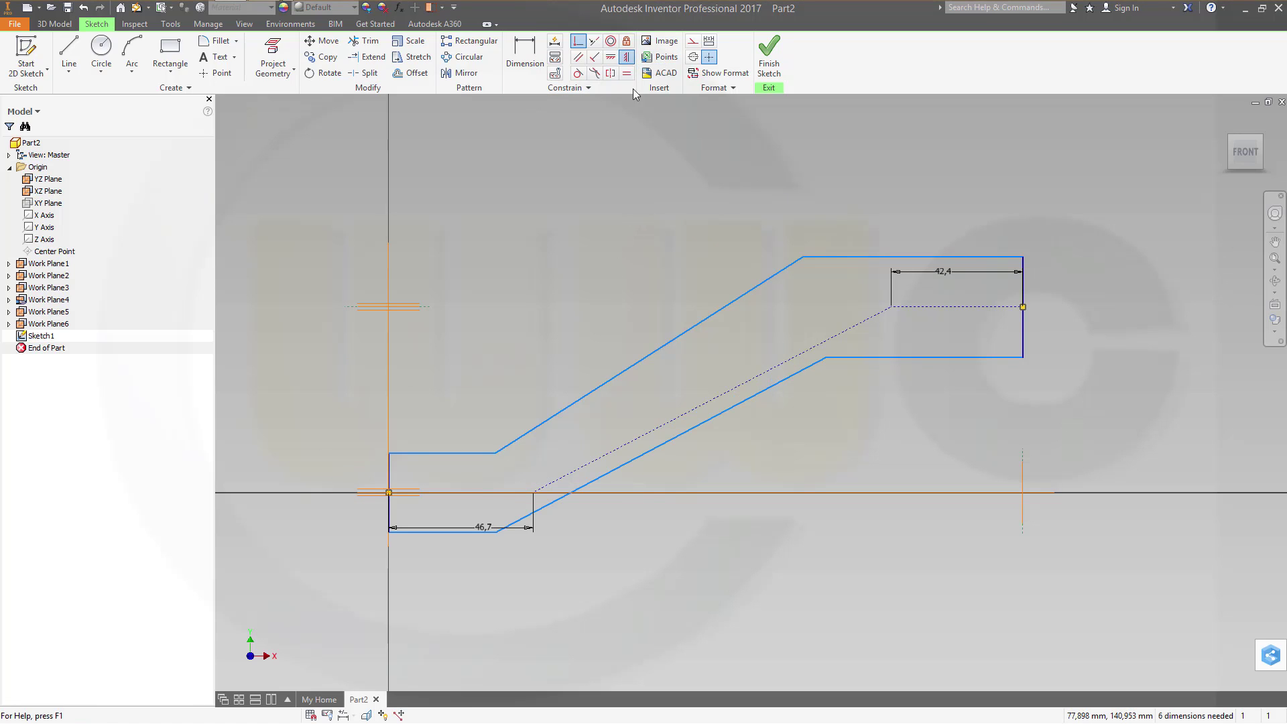
click(496, 533)
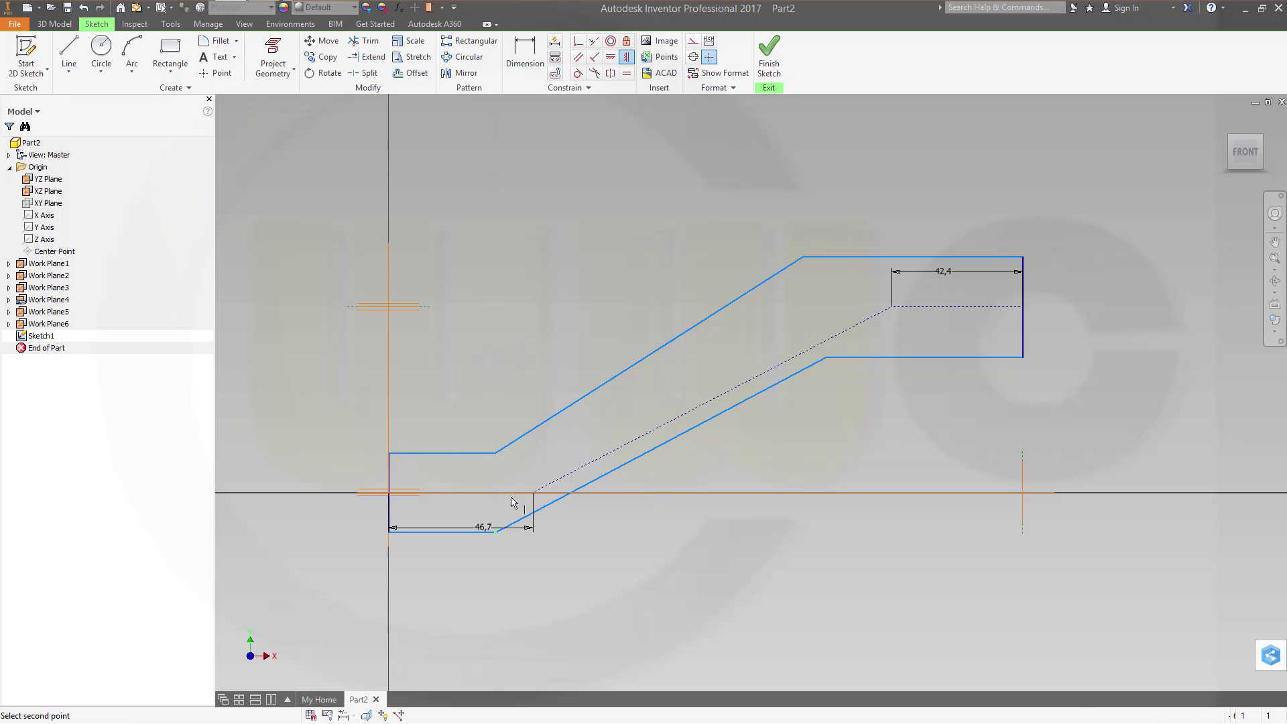
click(496, 454)
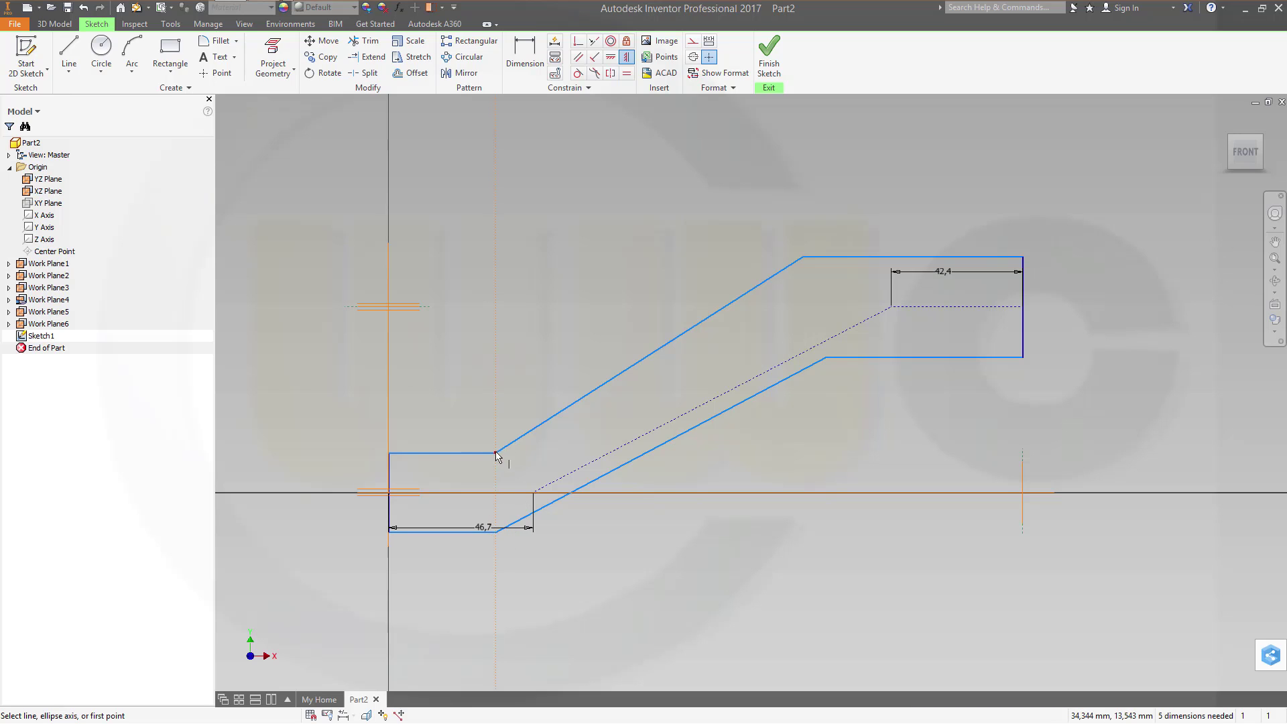
click(497, 455)
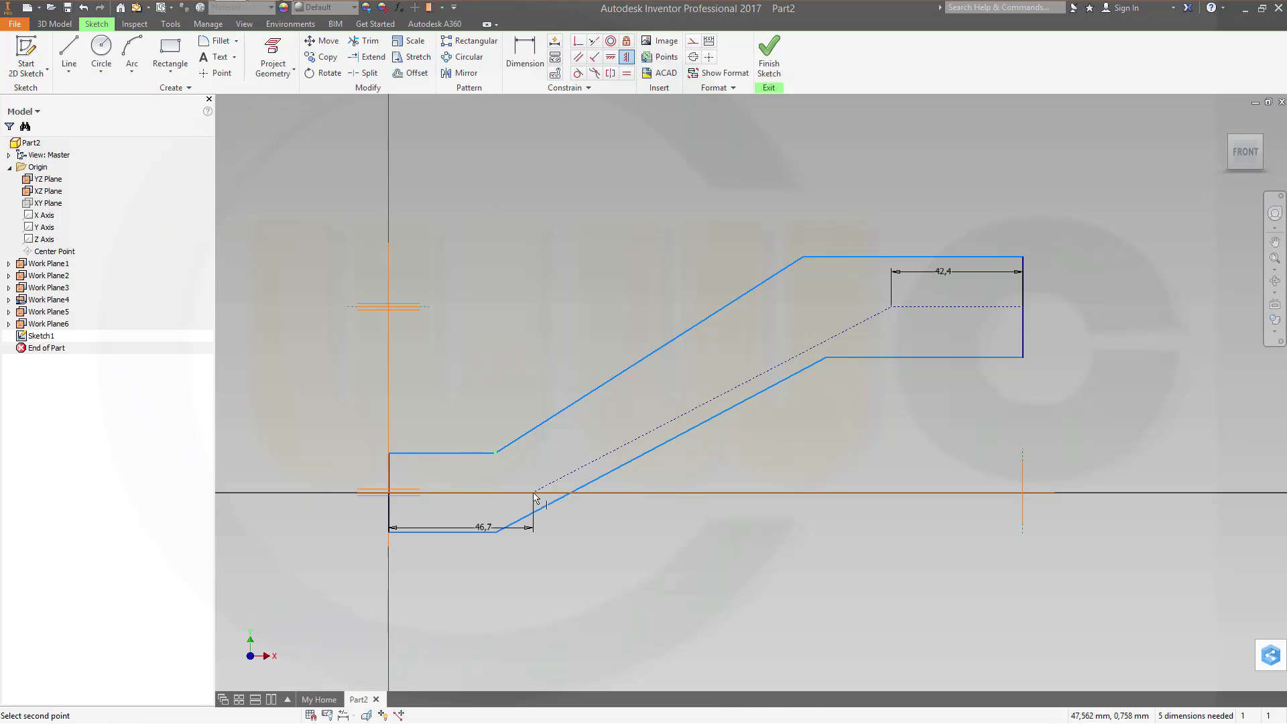
click(534, 494)
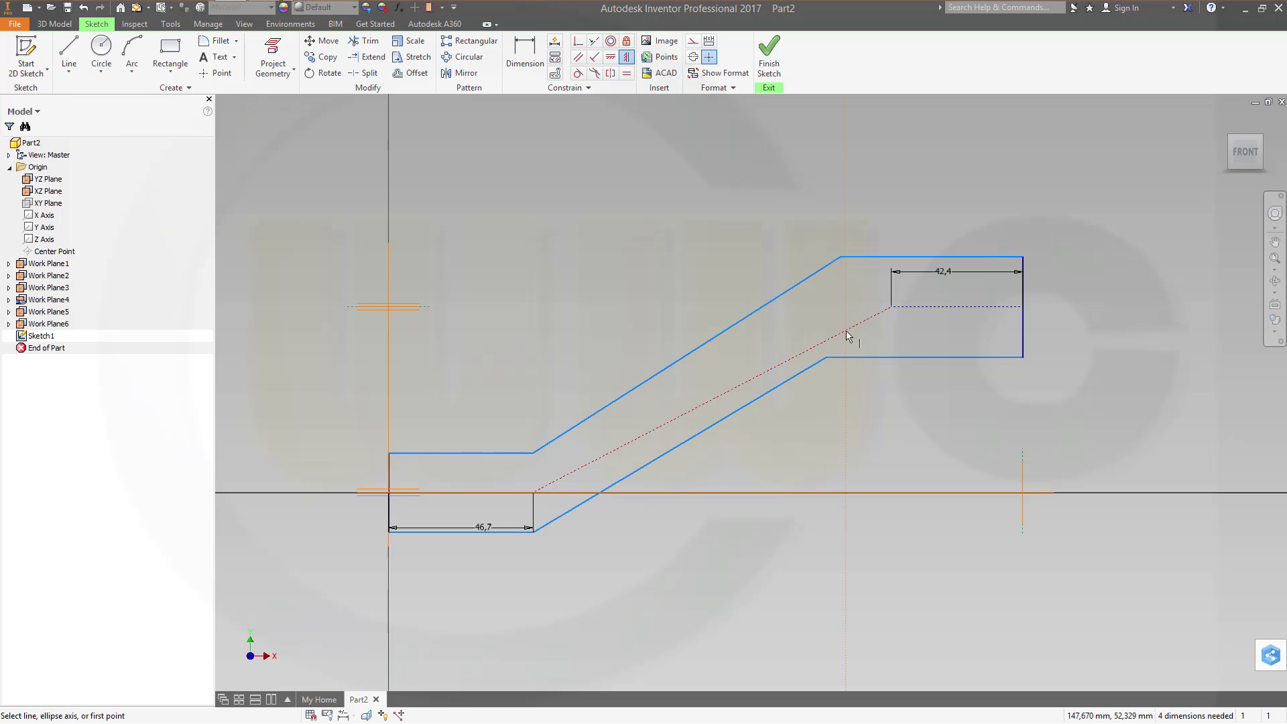
Step: Align the outline's two corners near the far end vertically with the construction path's upper bend
click(893, 308)
click(841, 258)
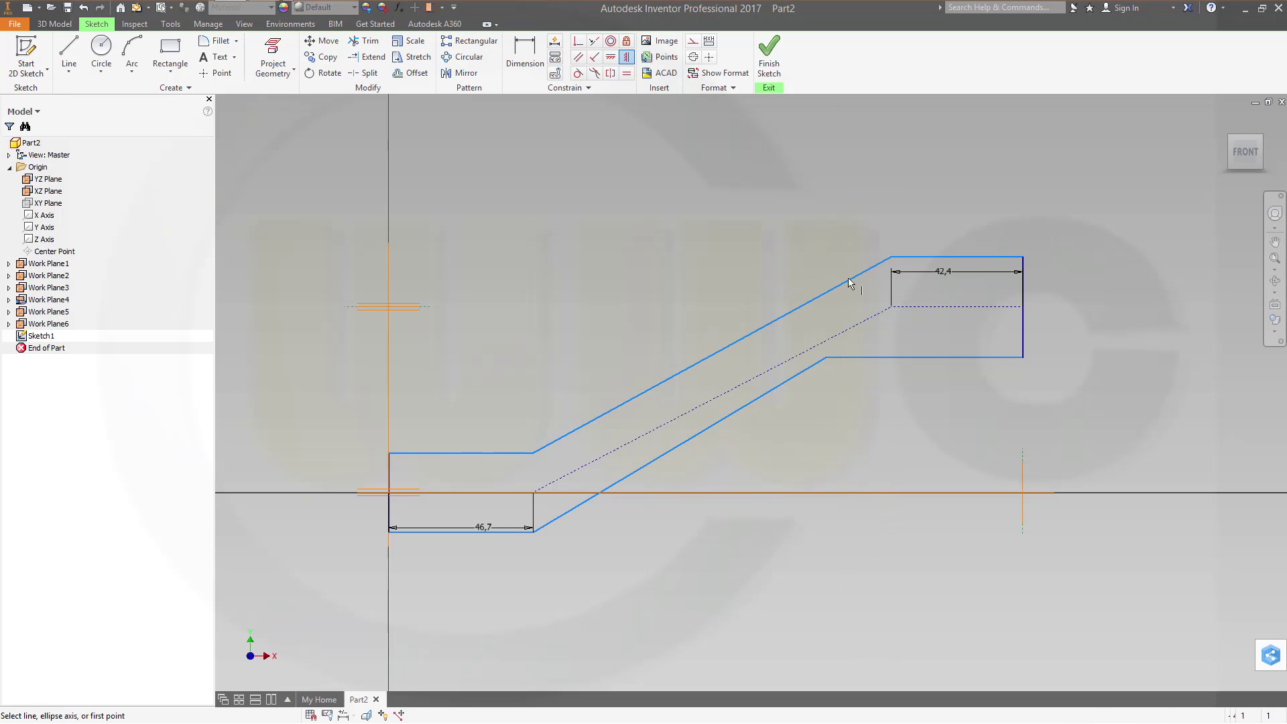
click(892, 309)
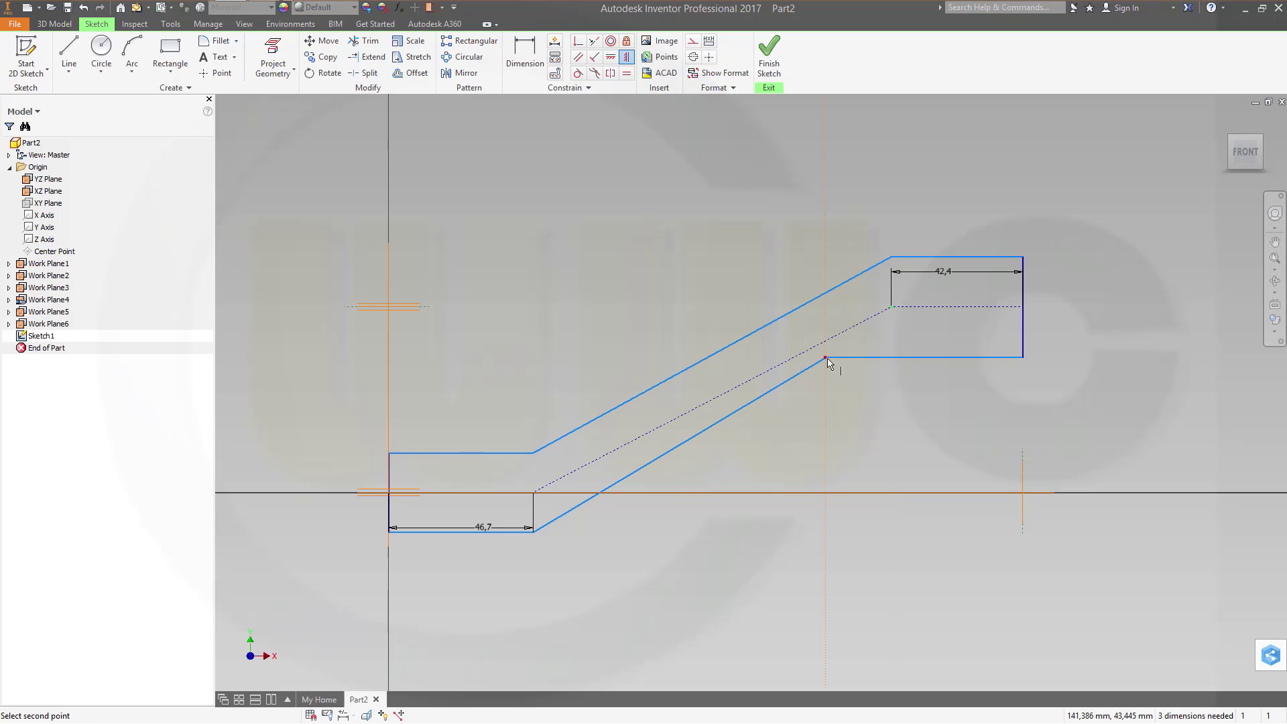
click(826, 357)
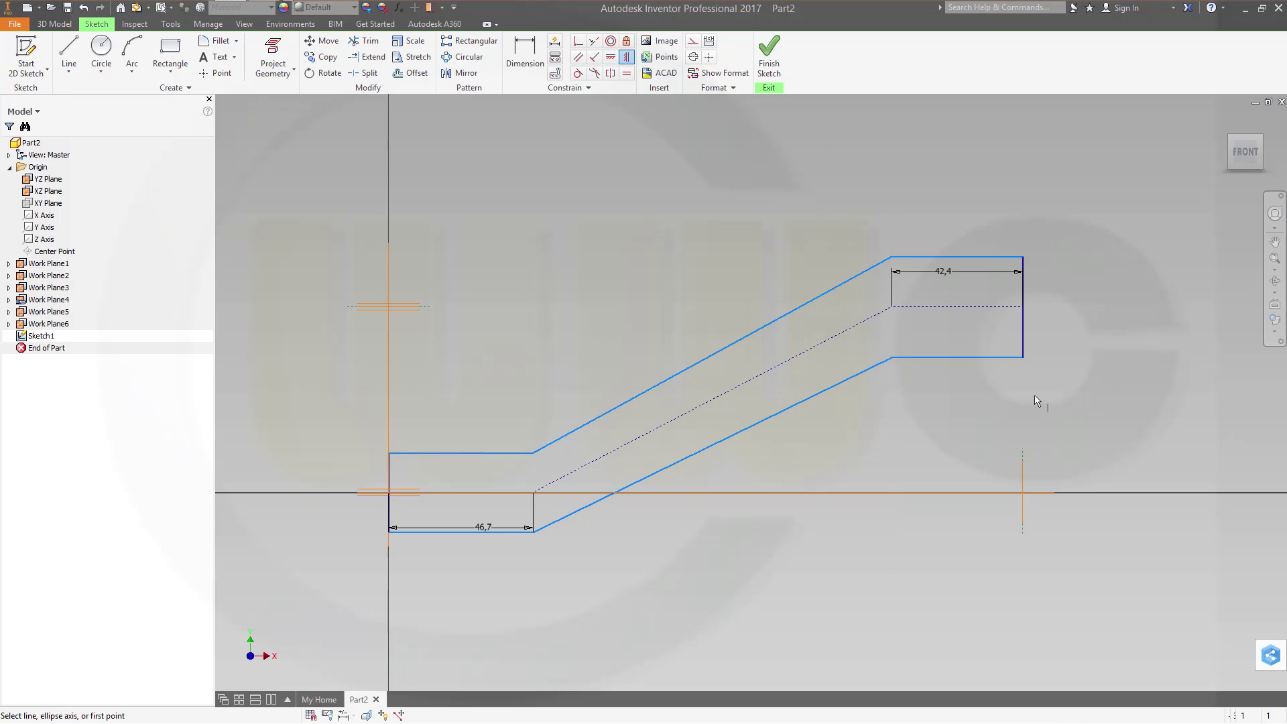
Step: Dimension the outline's height at the origin end to 30 mm between its two horizontal lines
click(525, 55)
click(425, 454)
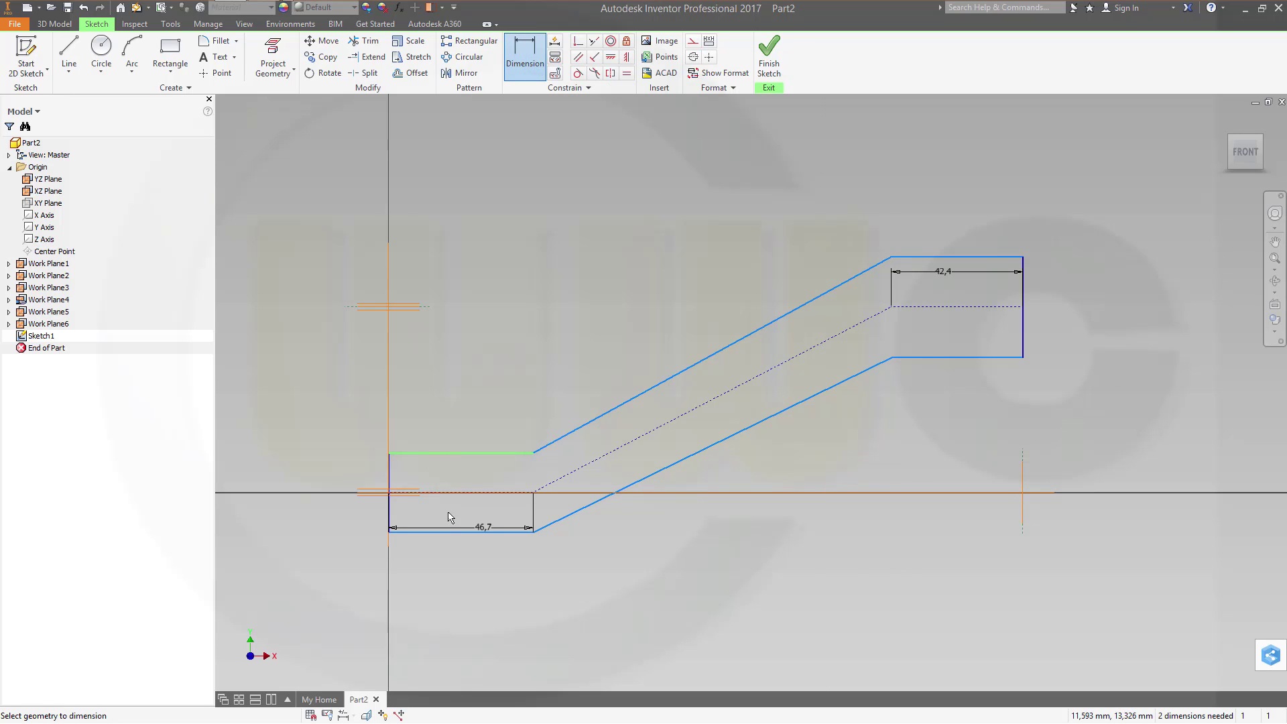
click(425, 530)
click(340, 469)
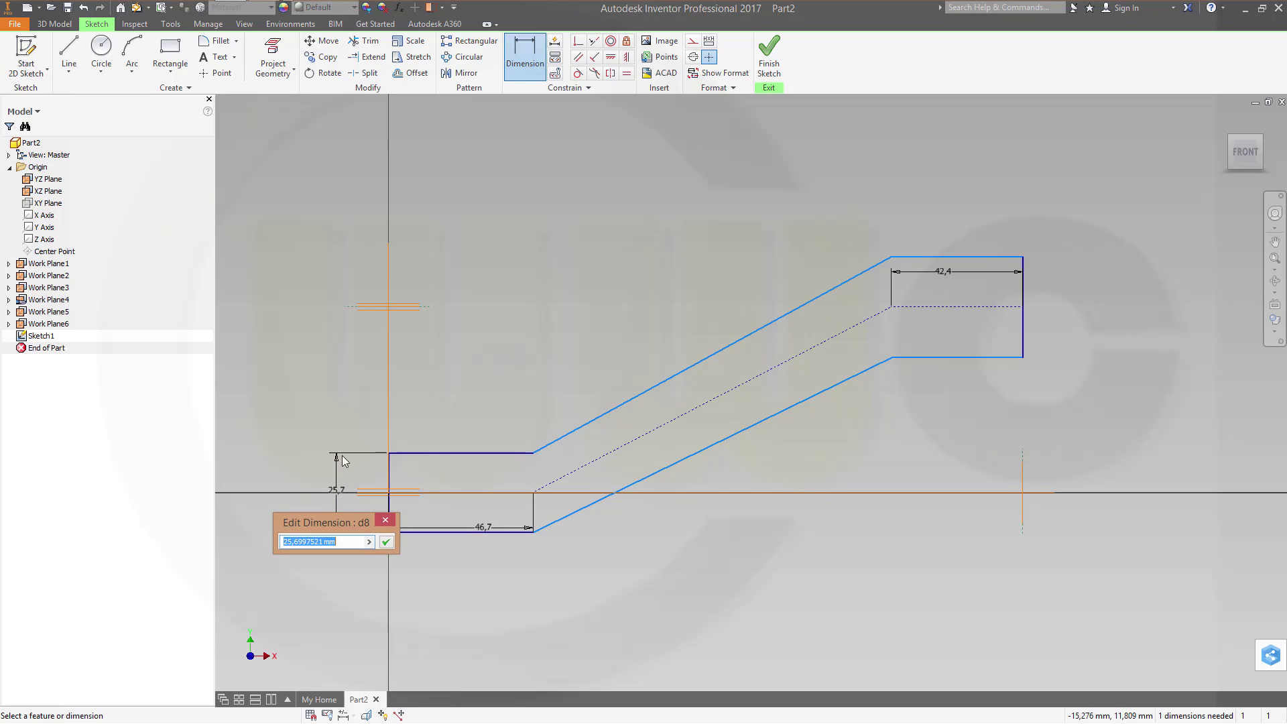
text(30)
key(Return)
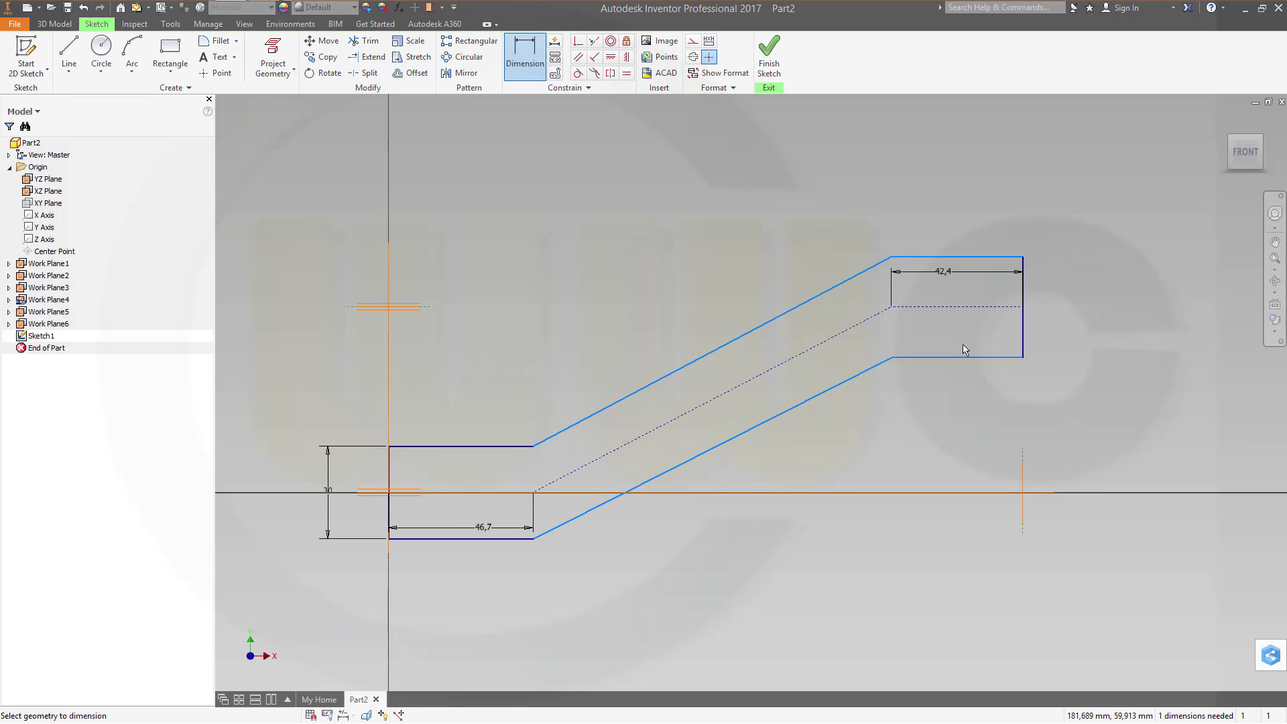
Step: Dimension the outline's height at the far end to 16 mm between its two horizontal lines
click(943, 359)
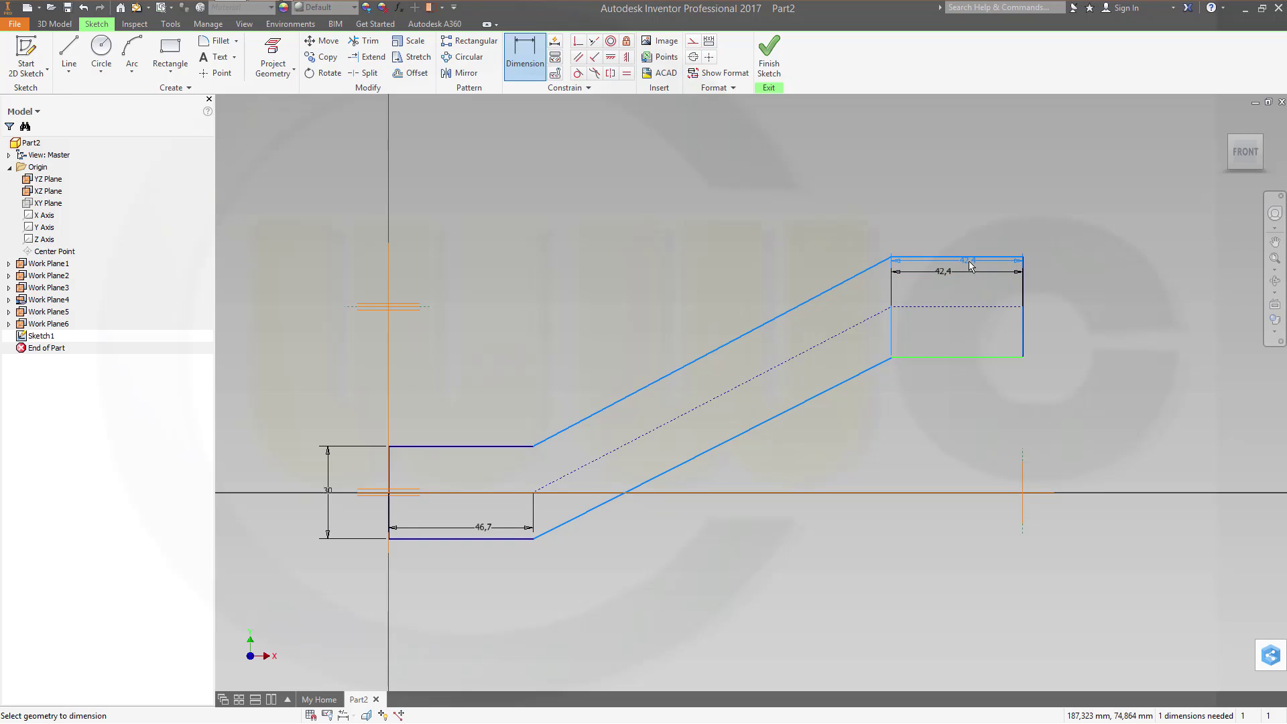
click(973, 259)
click(1075, 310)
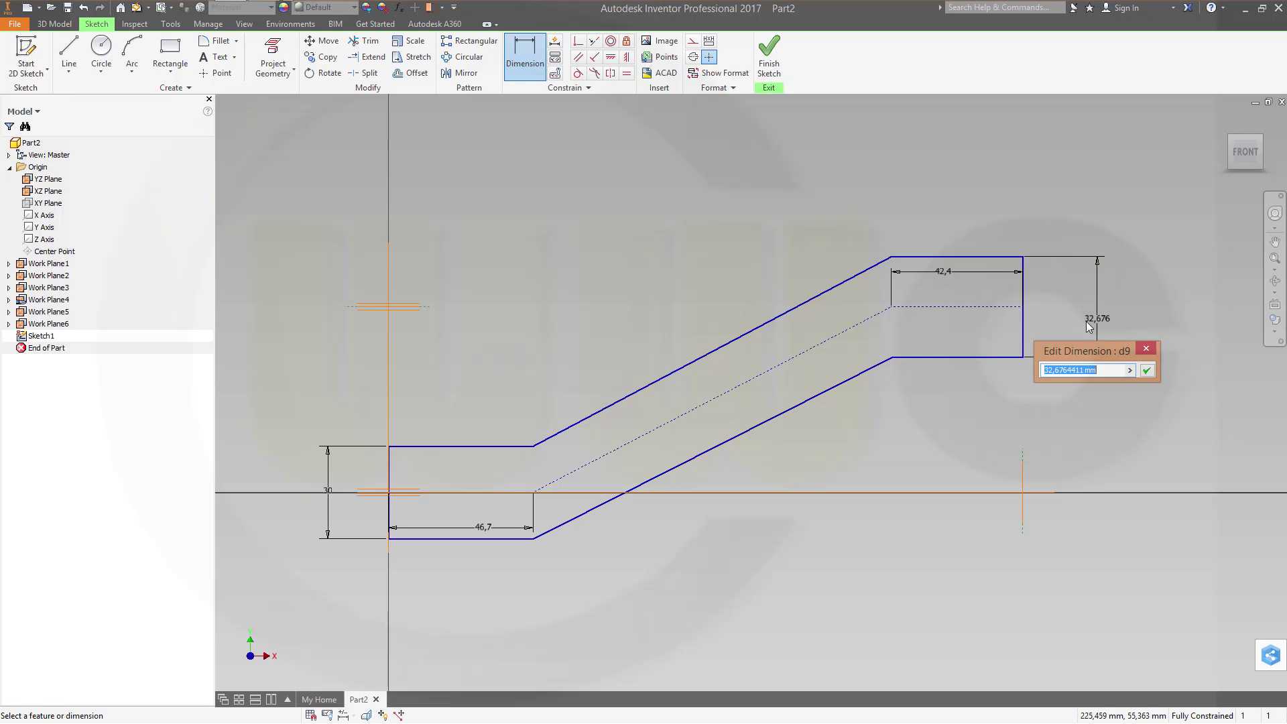
text(16)
key(Return)
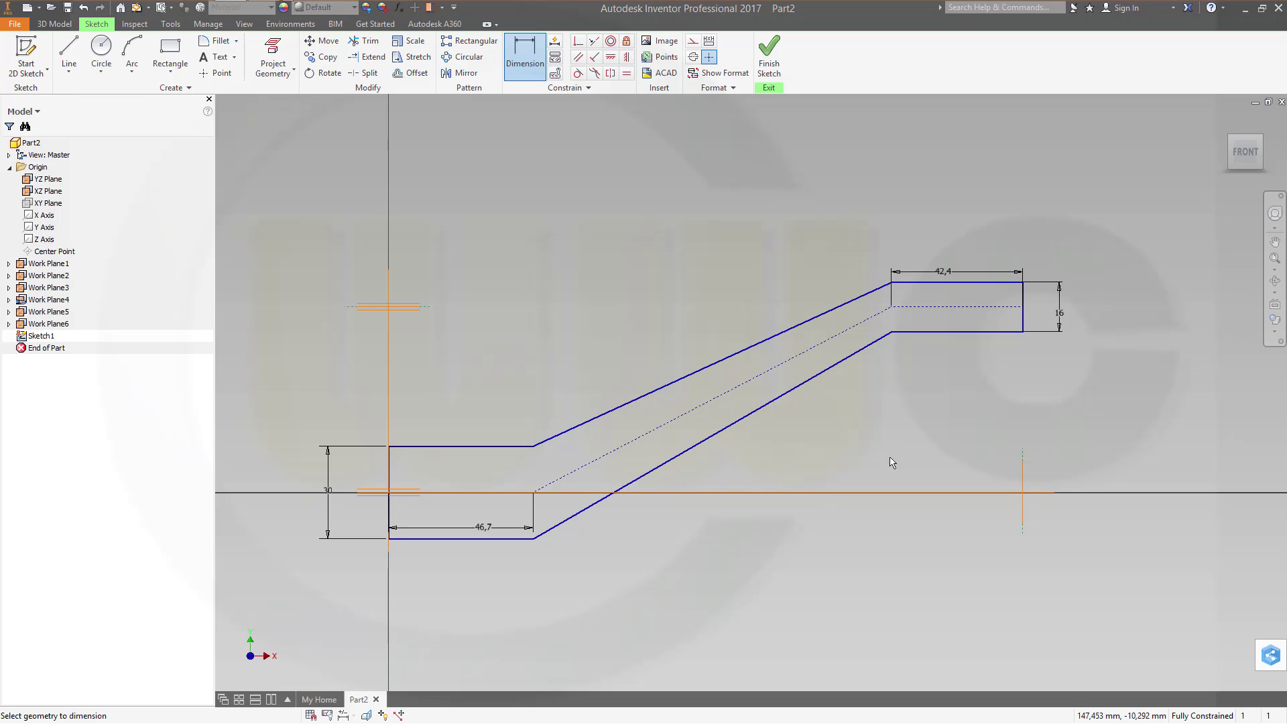
Step: Finish the sketch and extrude the arm outline 60 mm symmetrically about the sketch plane
click(783, 61)
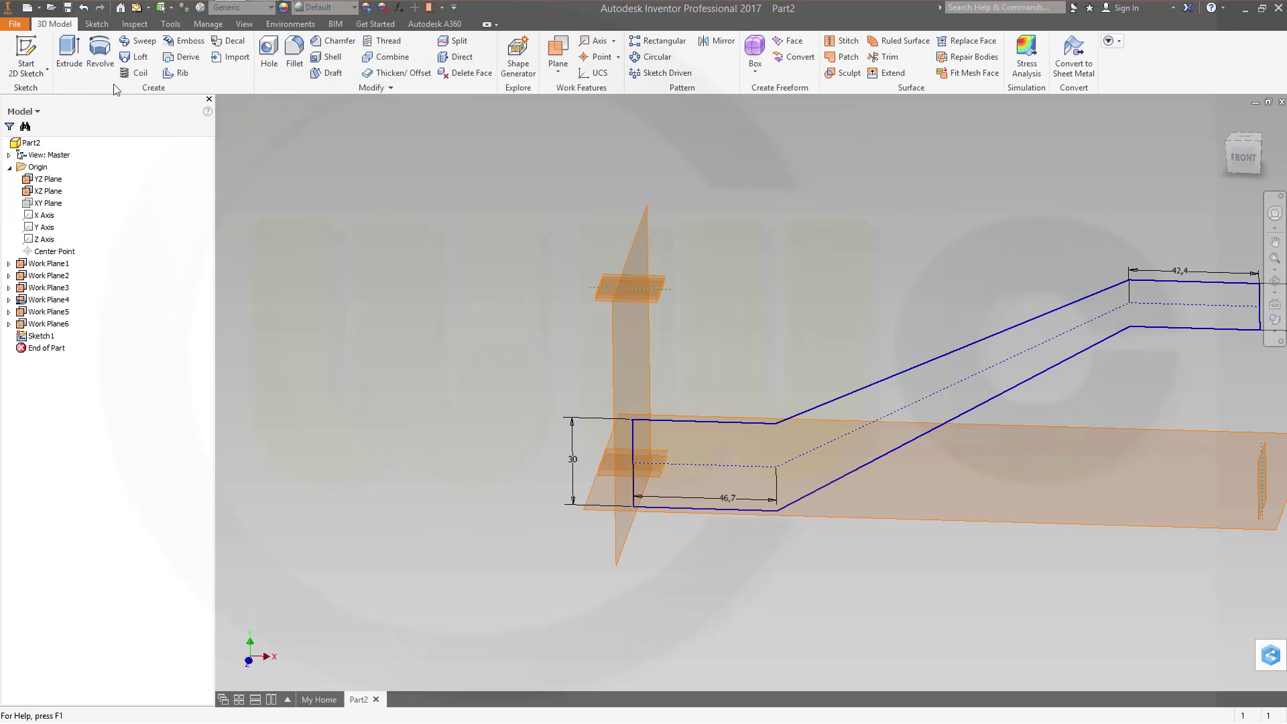
click(69, 57)
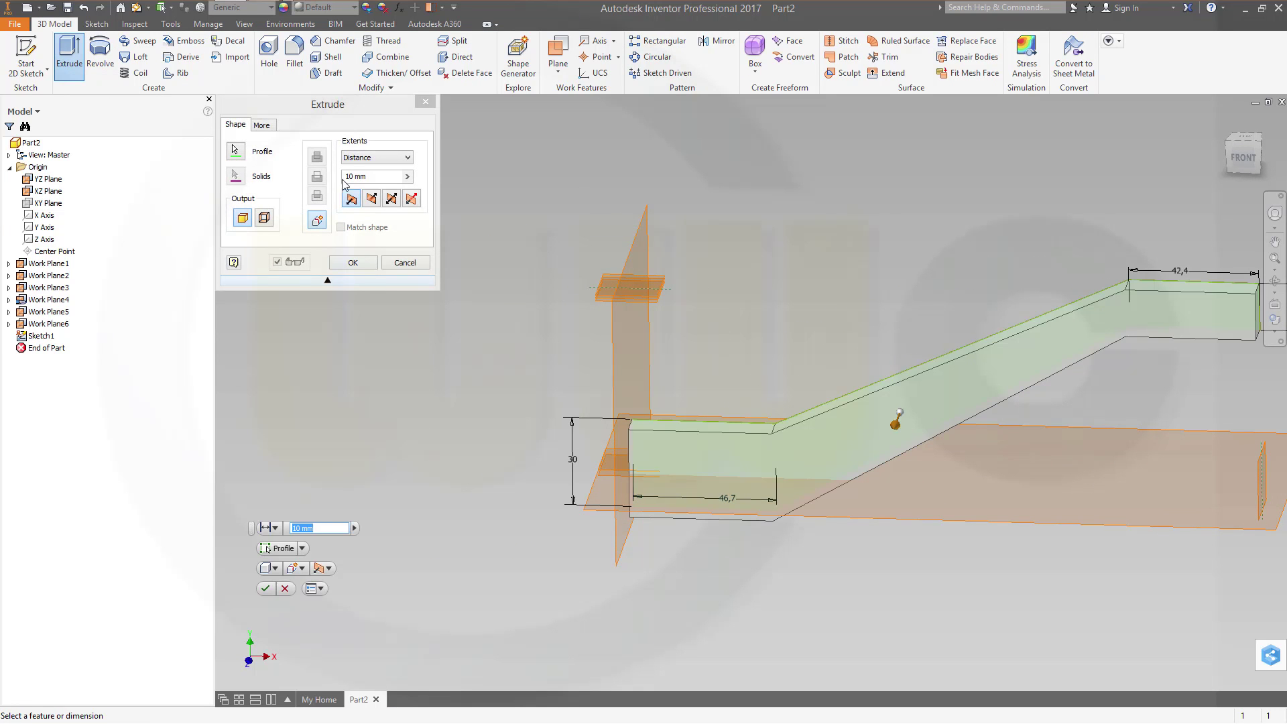
click(392, 200)
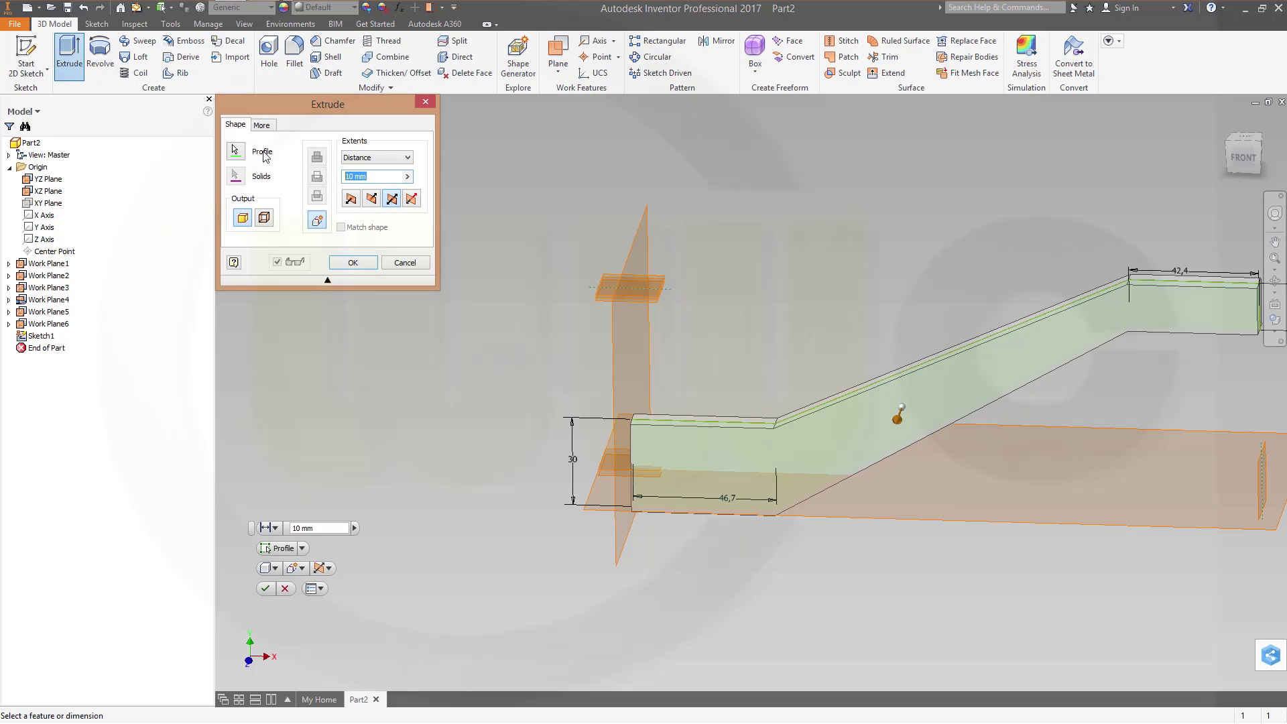
text(60)
key(Return)
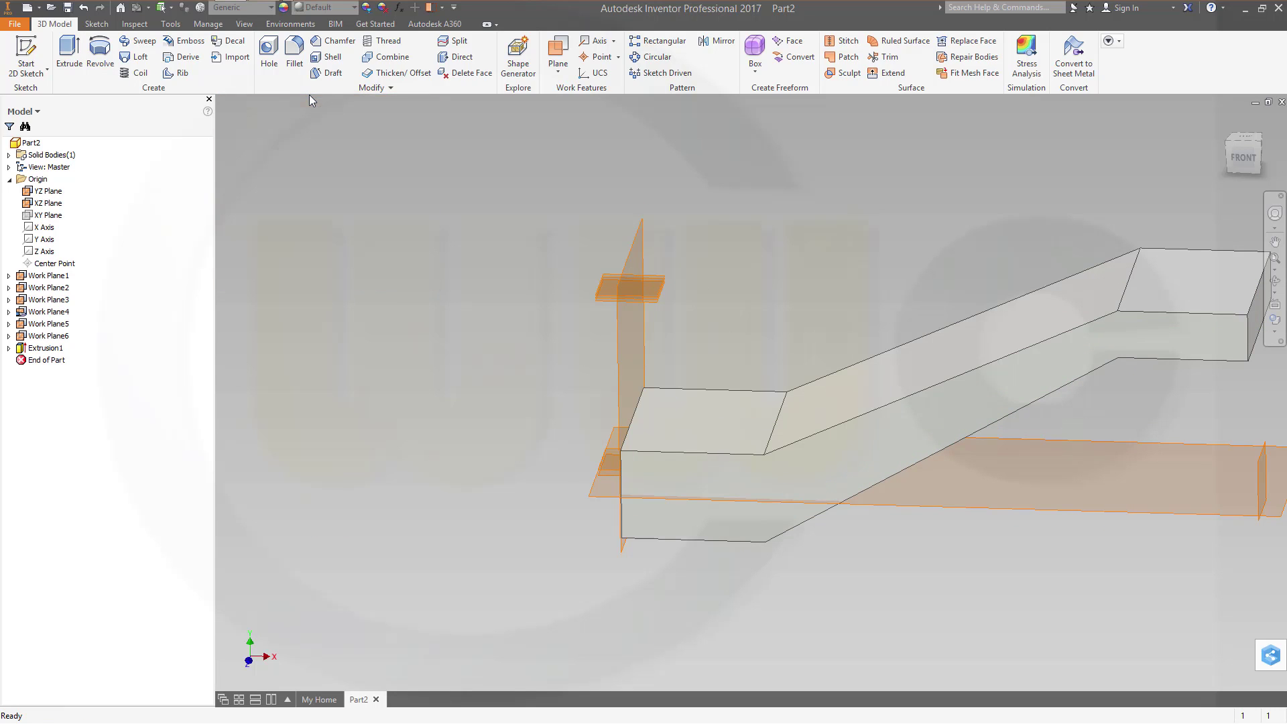
Step: Start a 2D sketch on the XZ plane and slice the model's display at the sketch plane
middle_drag(895, 272, 670, 236)
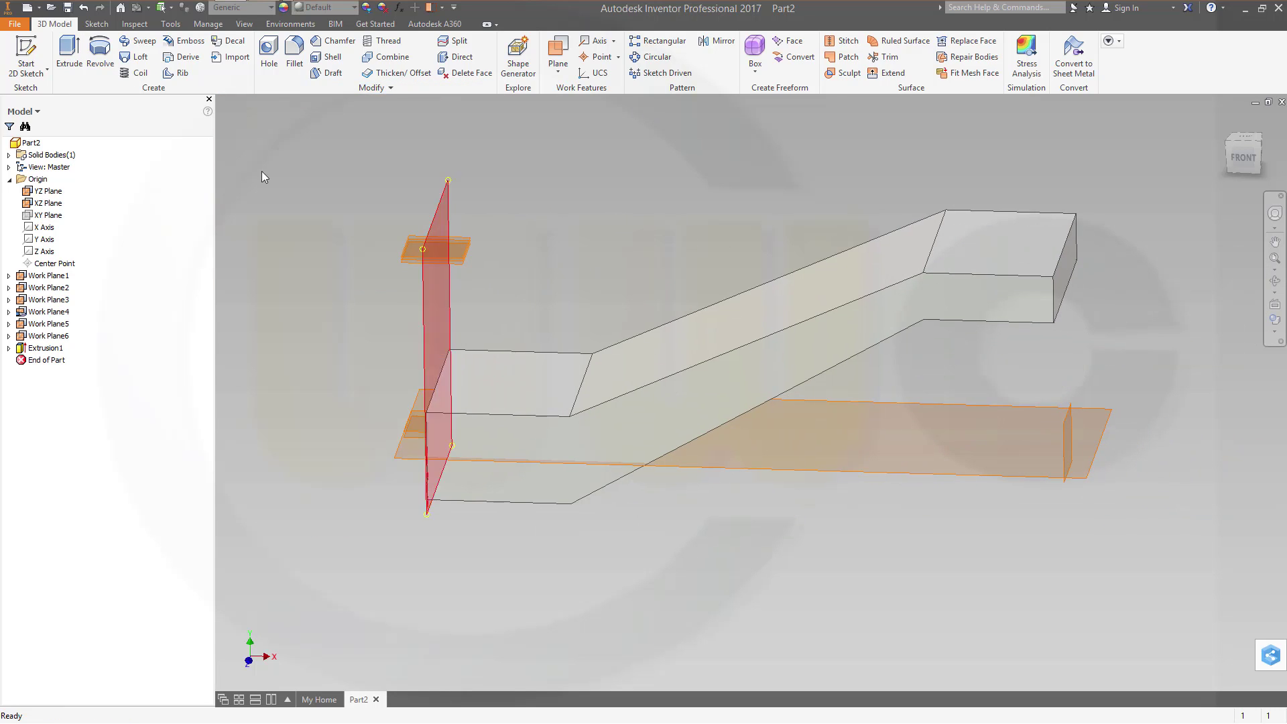
click(37, 59)
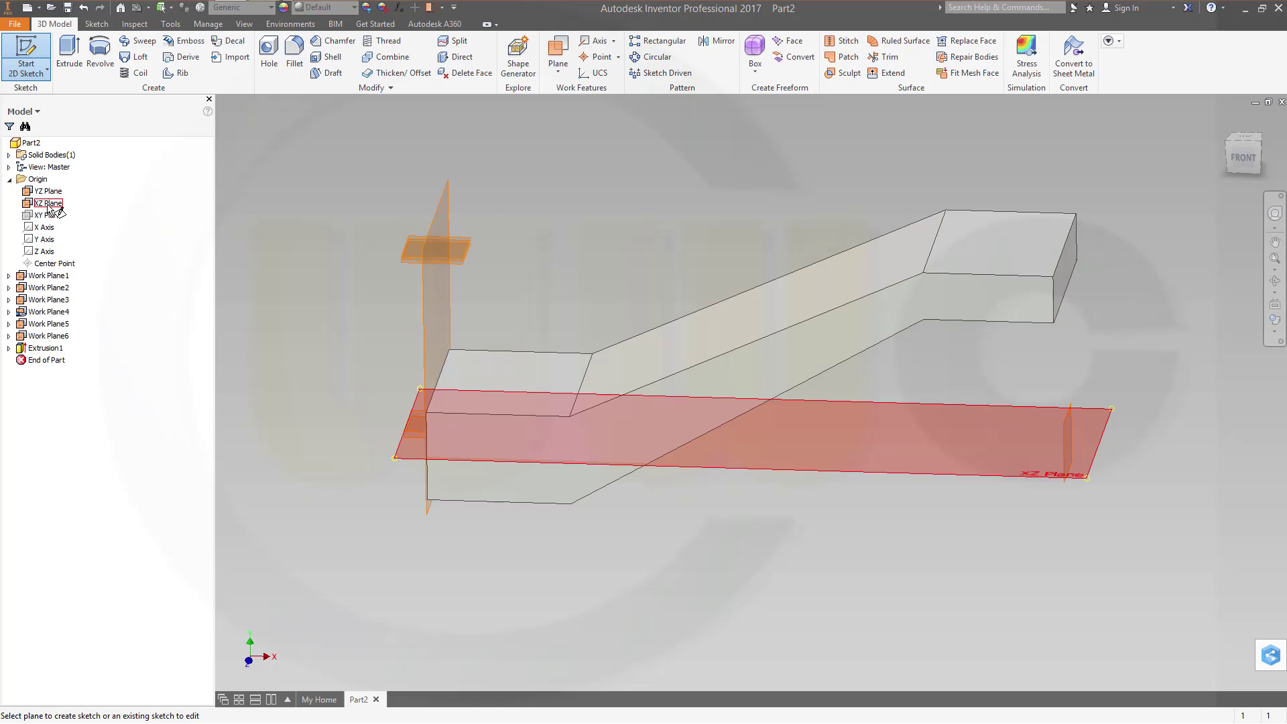
click(49, 204)
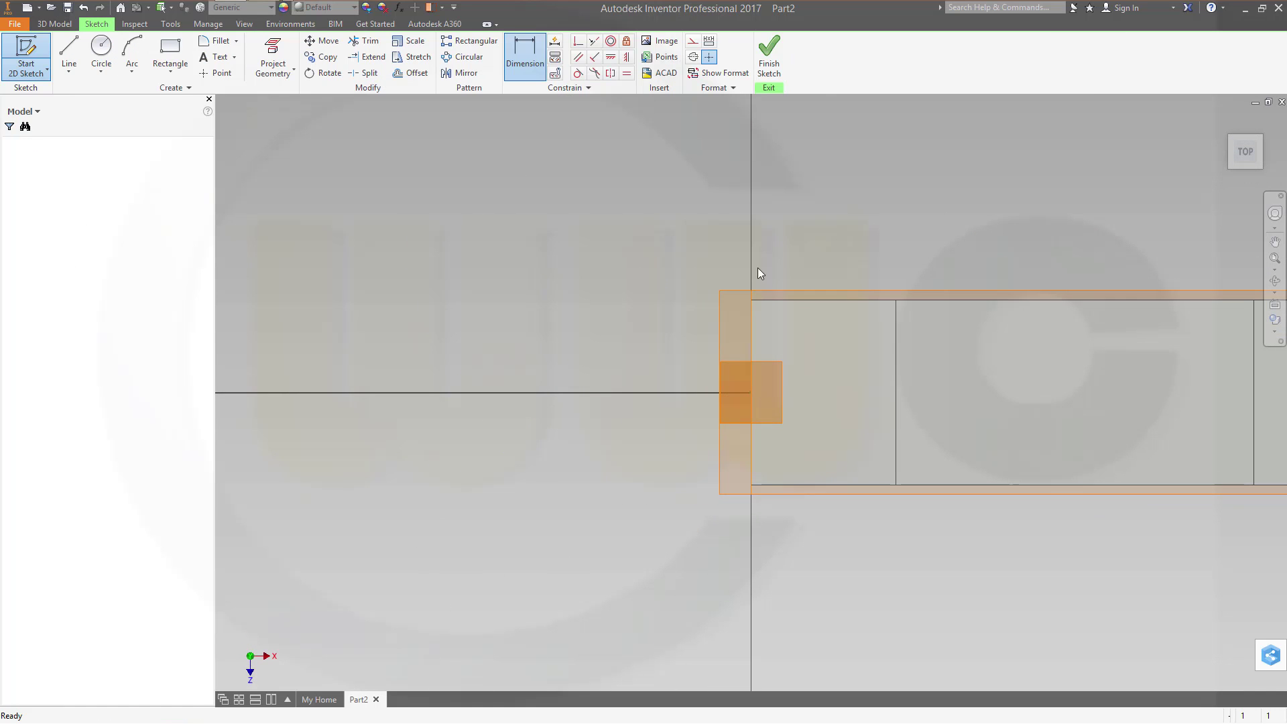
middle_drag(949, 253, 719, 214)
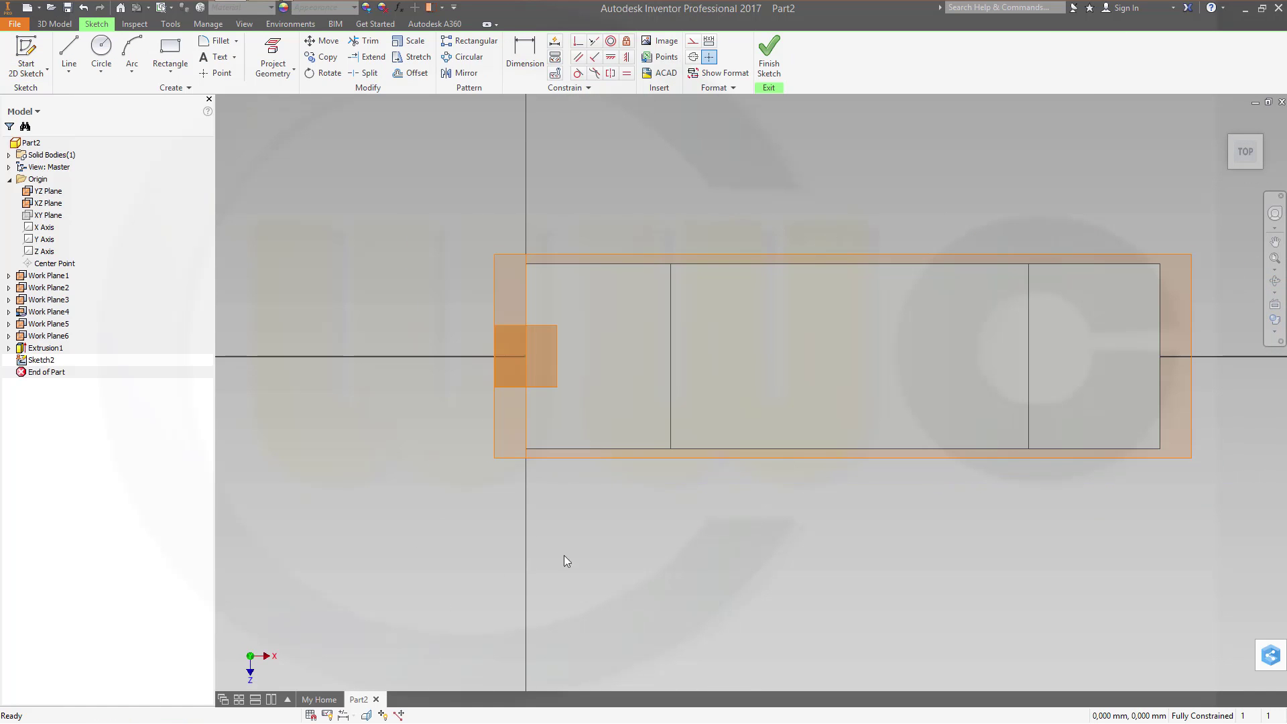
click(368, 716)
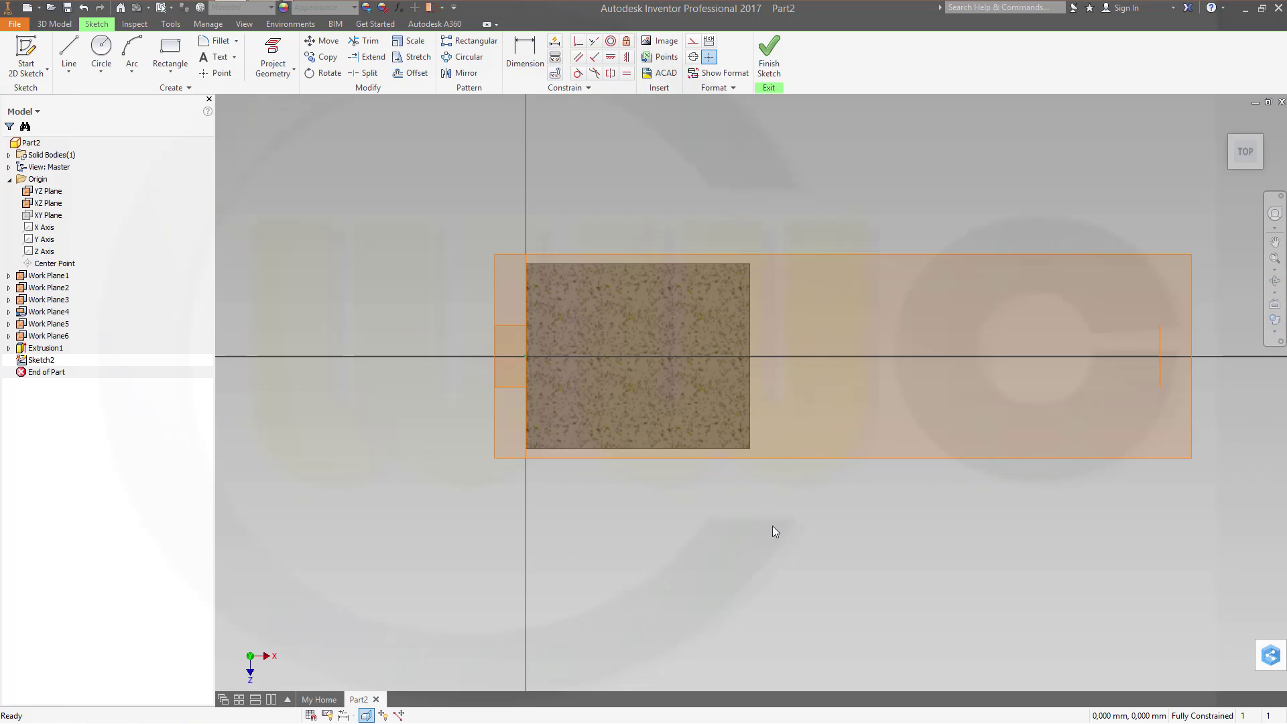
middle_drag(772, 525, 787, 569)
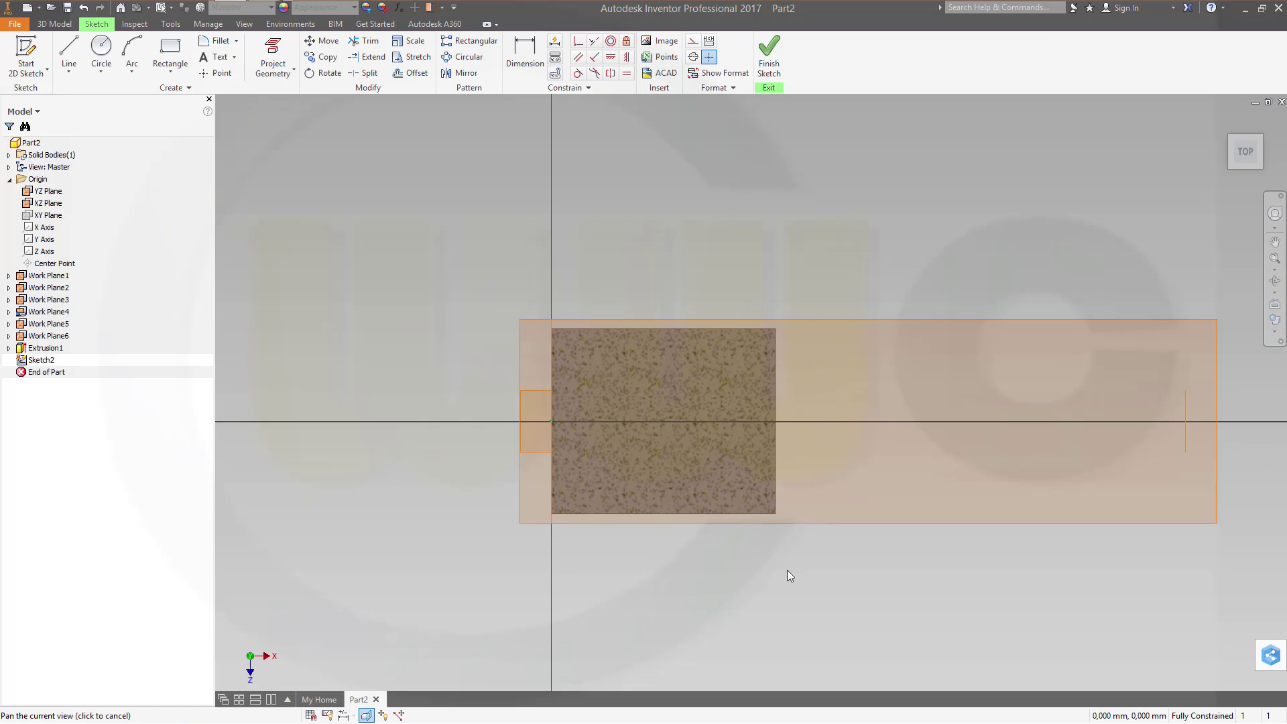
Step: Sketch a closed tapered four-line outline around the arm, about 253 mm long, about 79 mm wide at the origin end and 31 mm at the far end
click(102, 54)
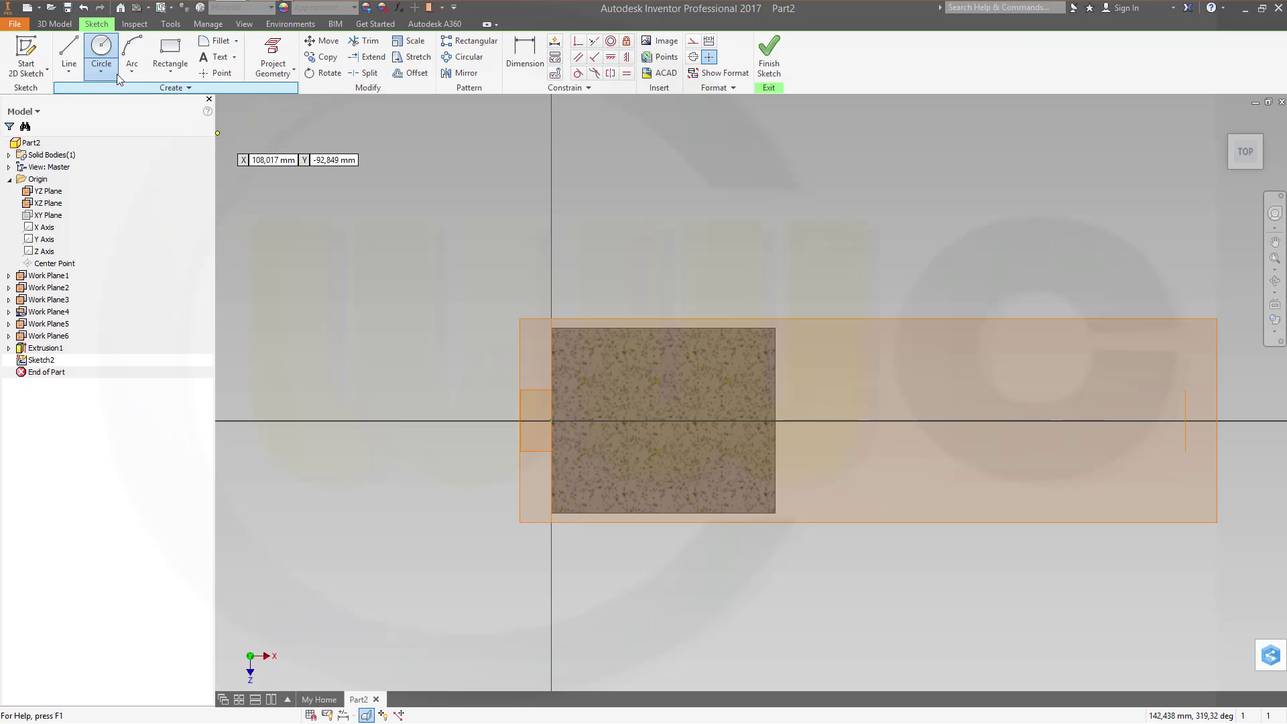
click(73, 54)
click(457, 363)
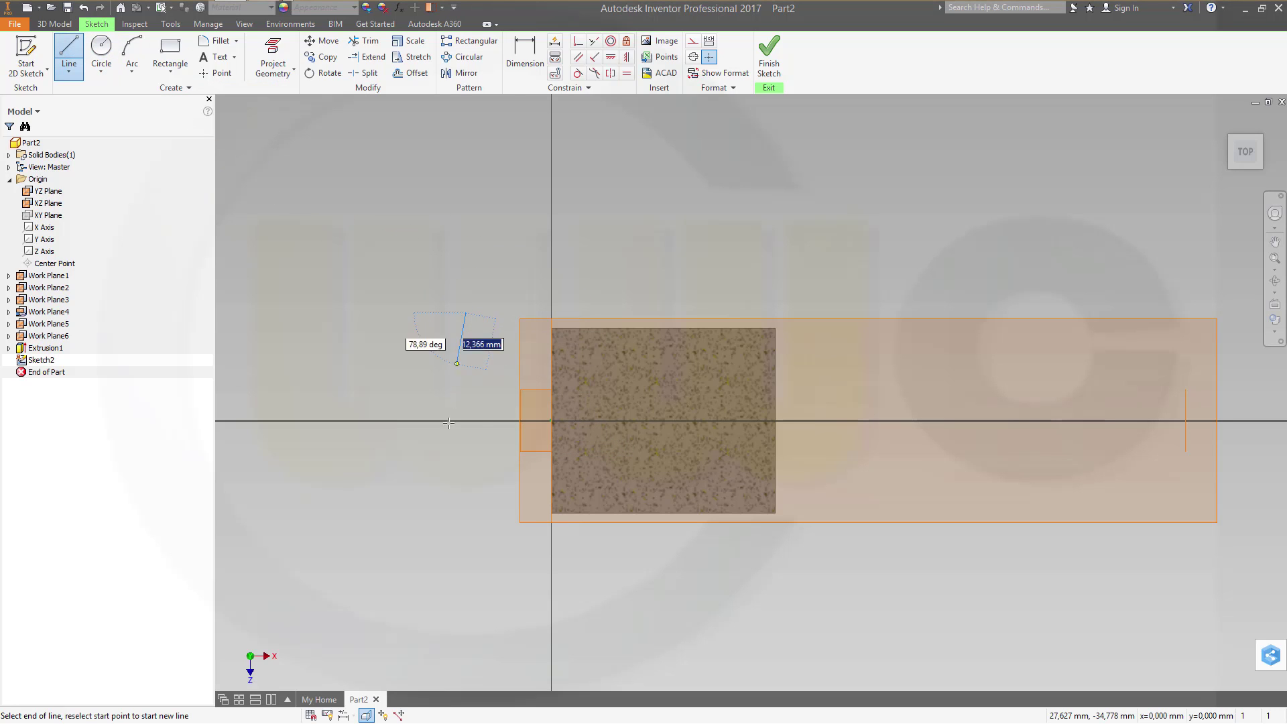
click(467, 557)
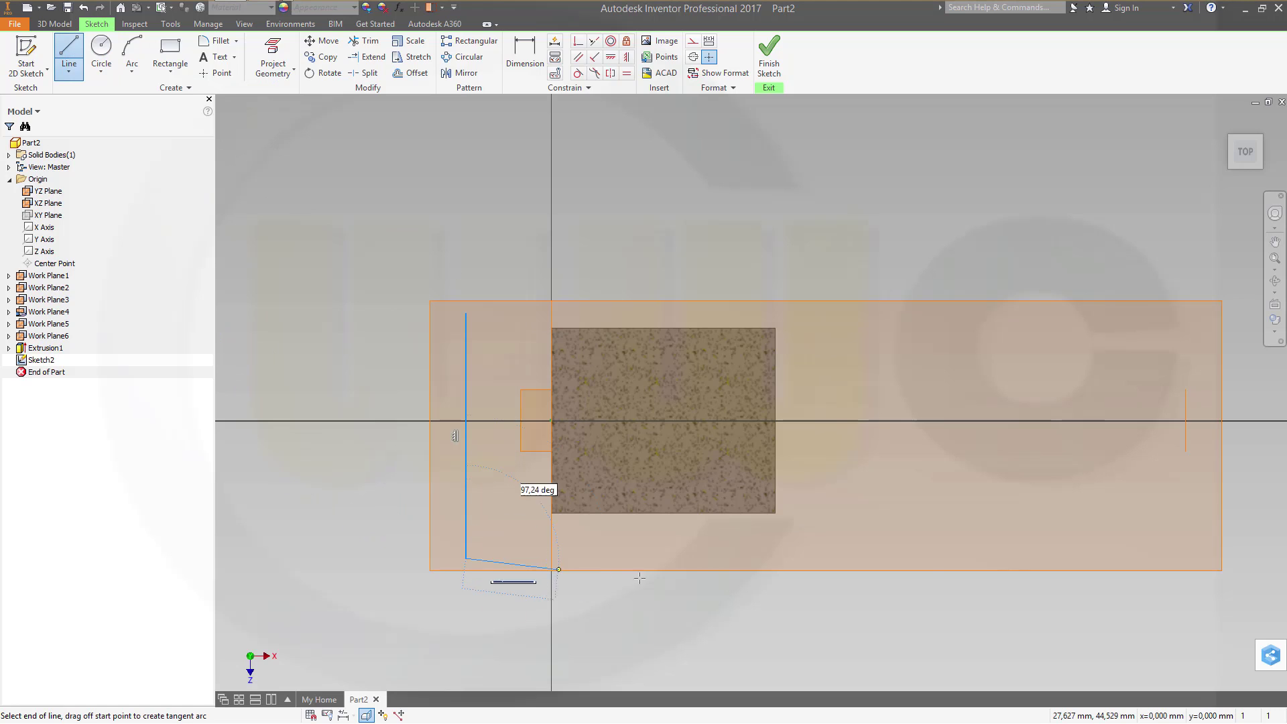
click(1248, 482)
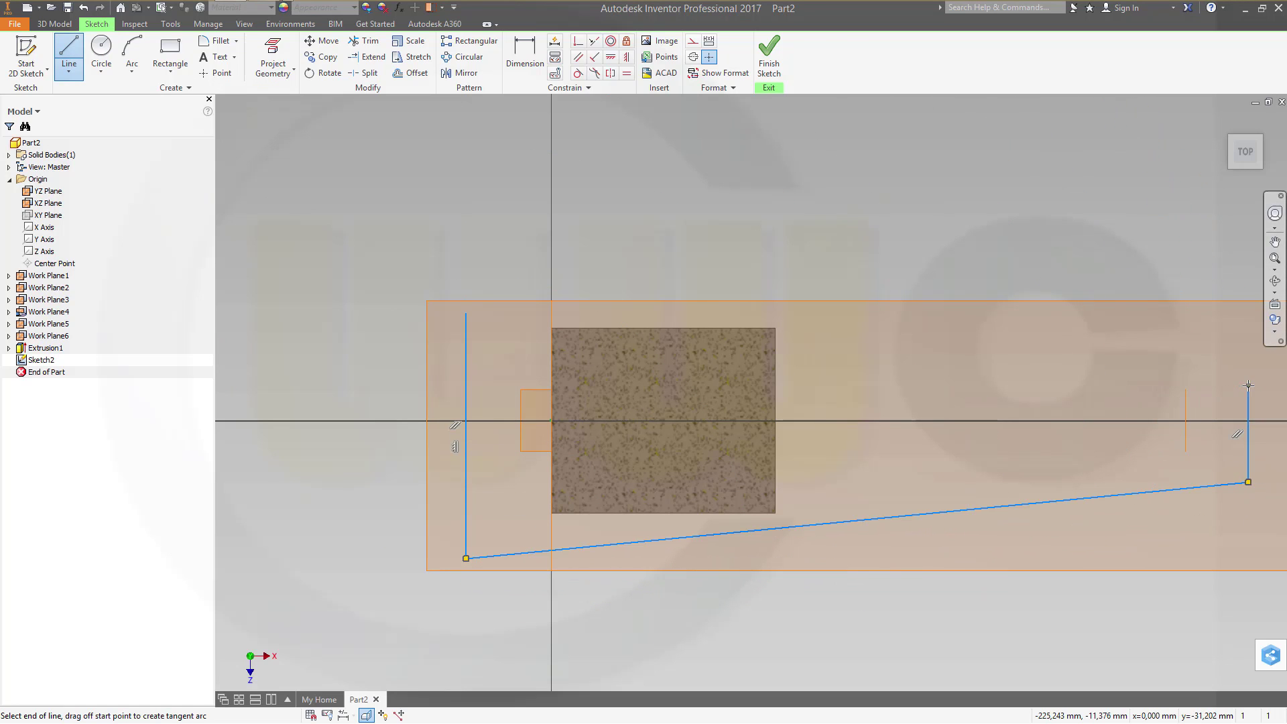
click(1248, 386)
right_click(494, 246)
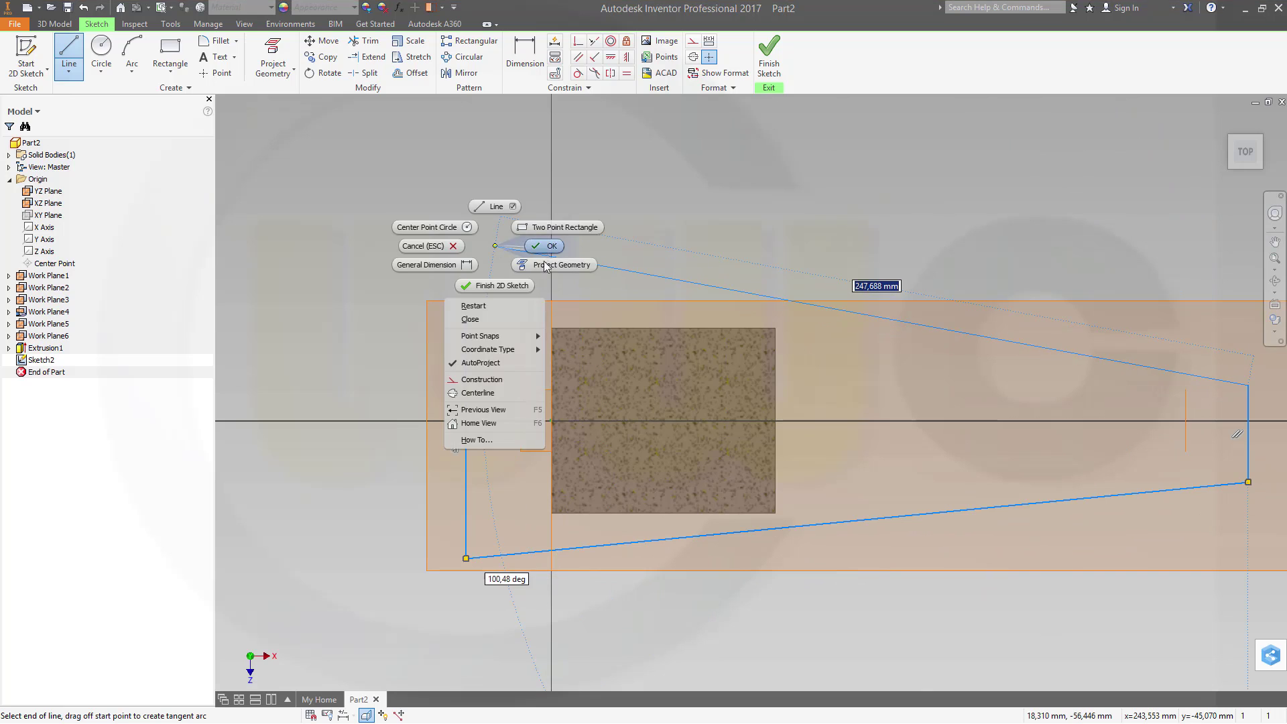
click(488, 320)
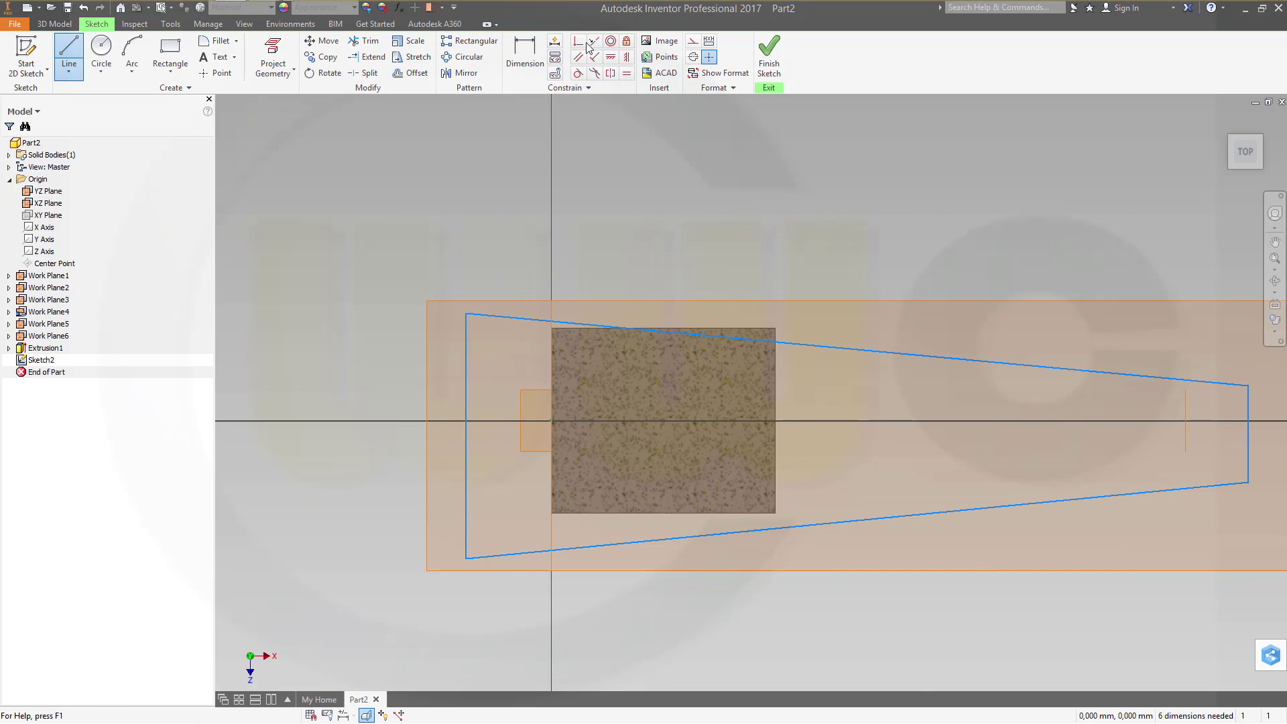
key(Escape)
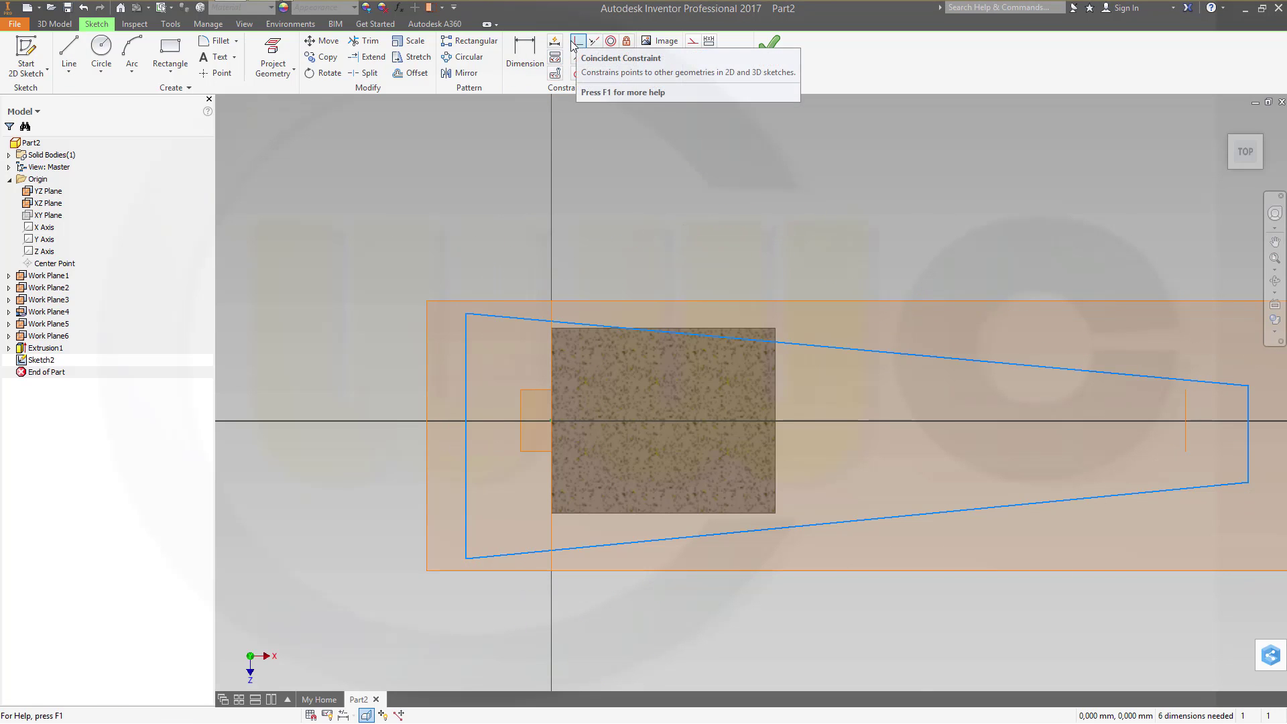
Step: Constrain the outline's wide vertical end line to be coincident with the sketch origin
click(574, 42)
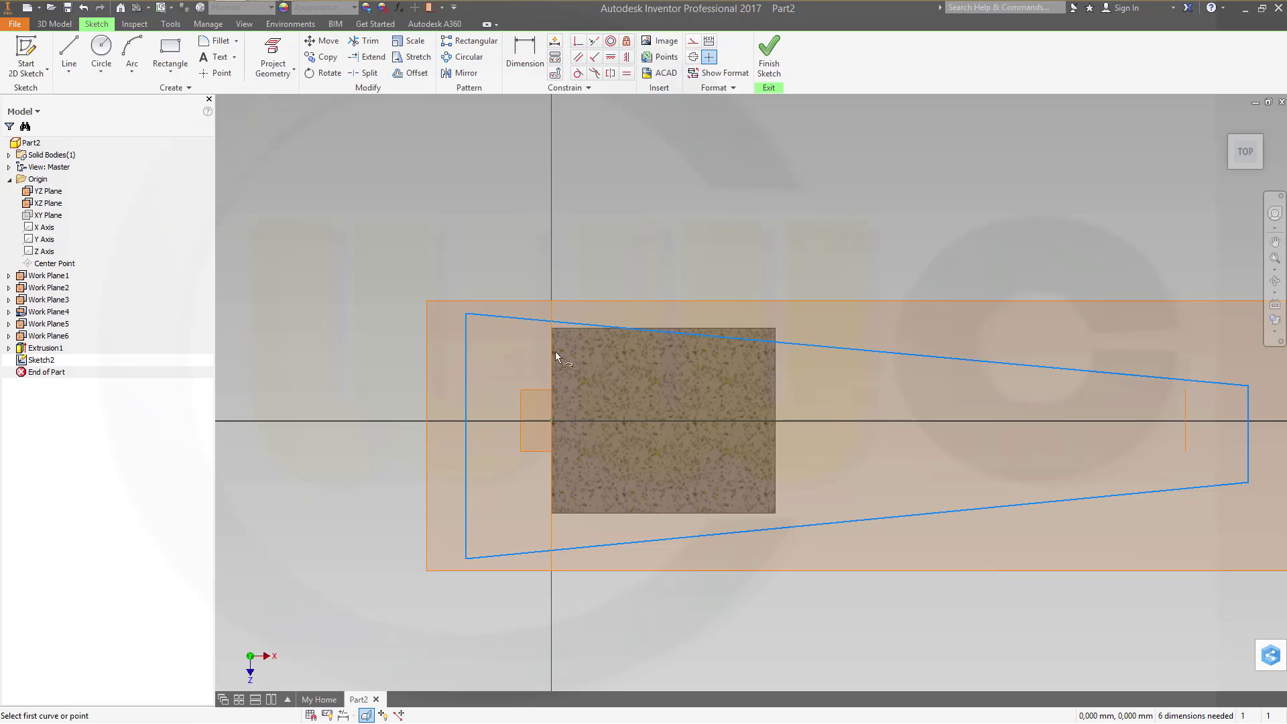
click(552, 421)
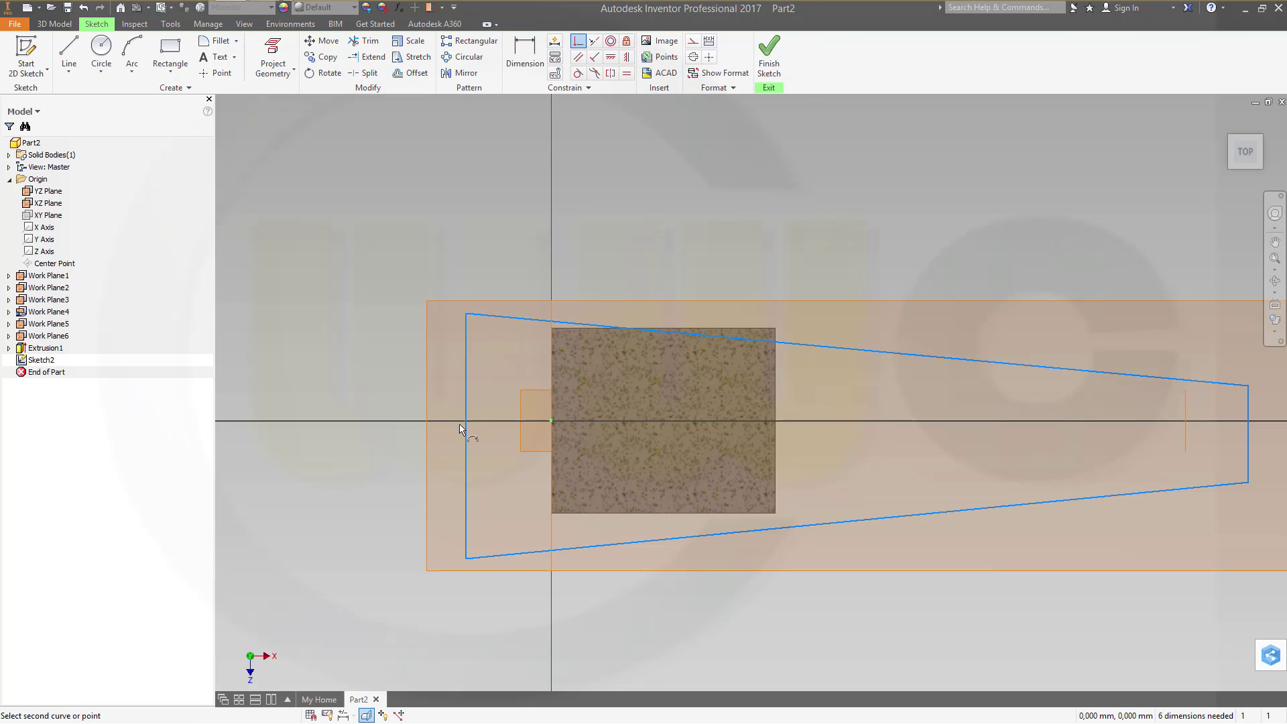
click(468, 439)
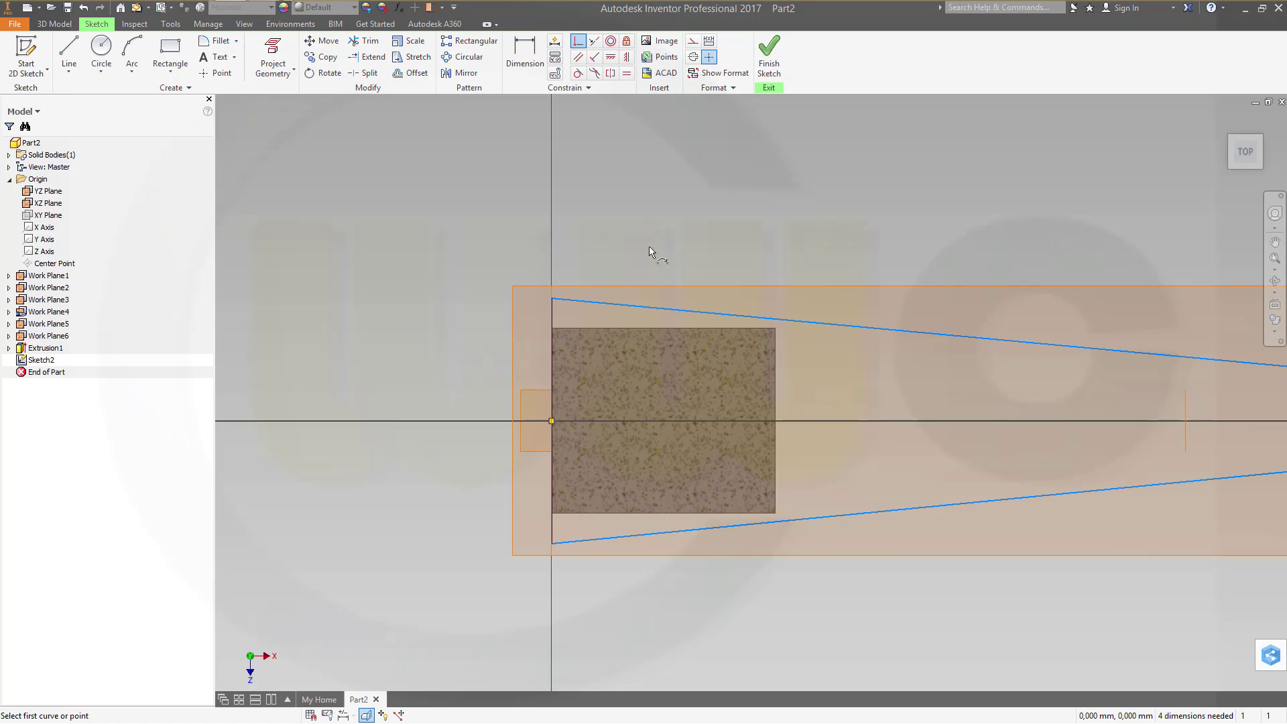
Step: Dimension the angle between the upper sloped line and the vertical line at the origin to 86 degrees
key(d)
click(602, 308)
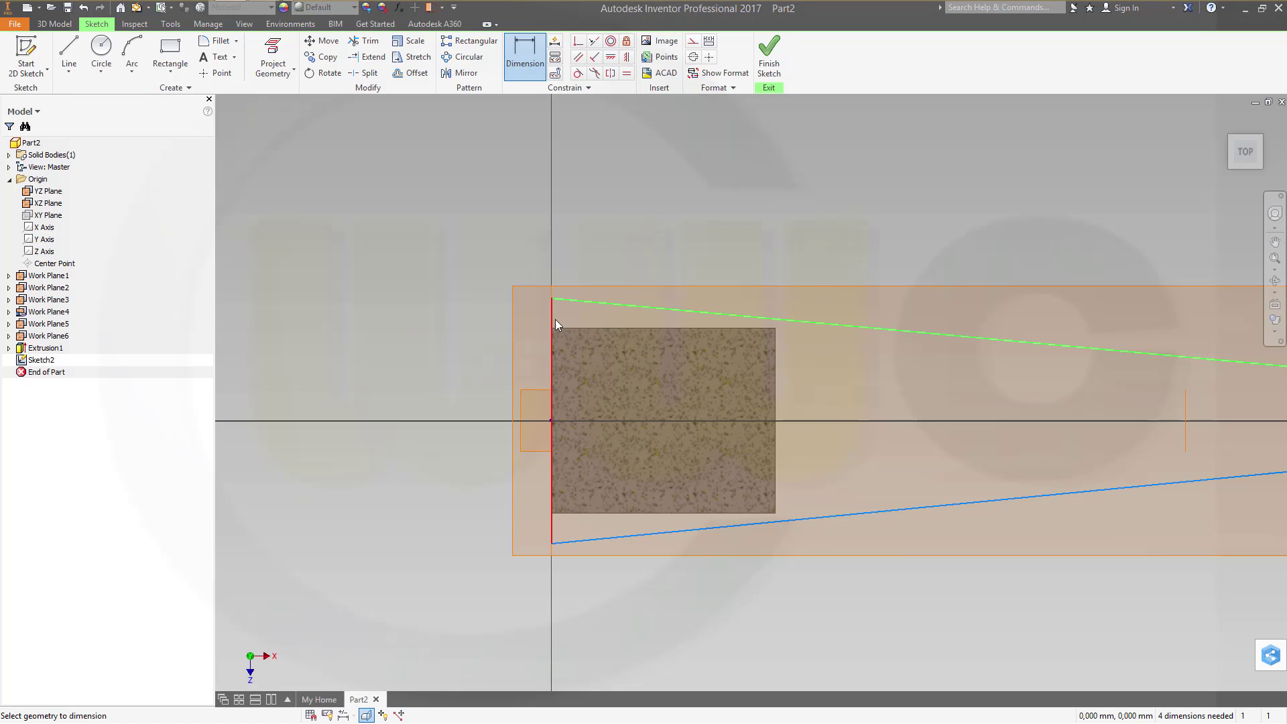
click(553, 319)
click(577, 317)
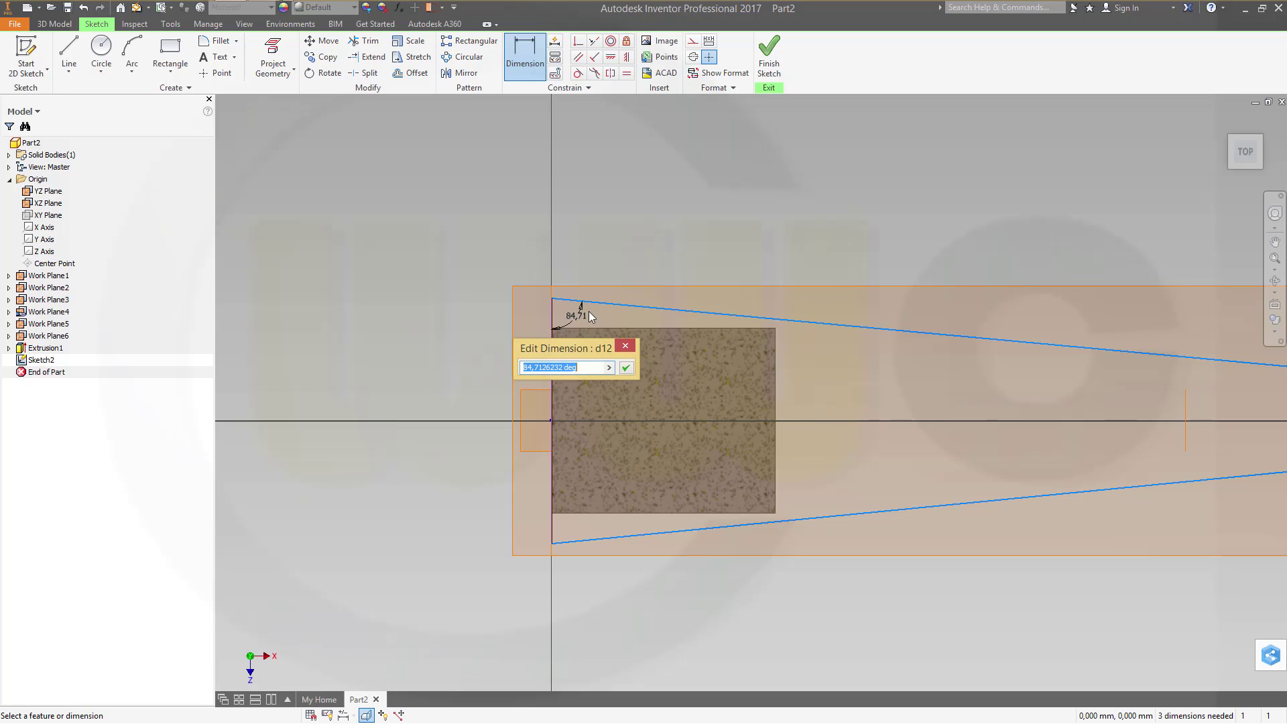
text(86)
key(Return)
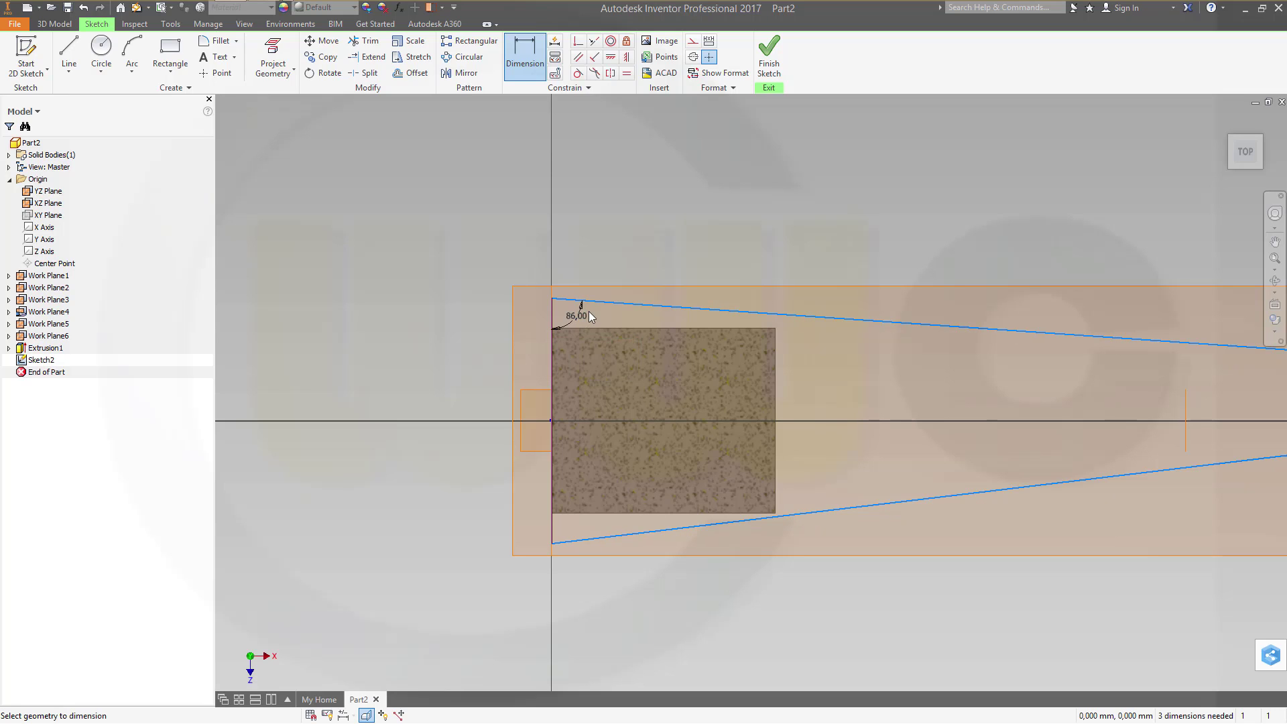
Step: Dimension the angle between the lower sloped line and the vertical line at the origin to 86 degrees
click(580, 540)
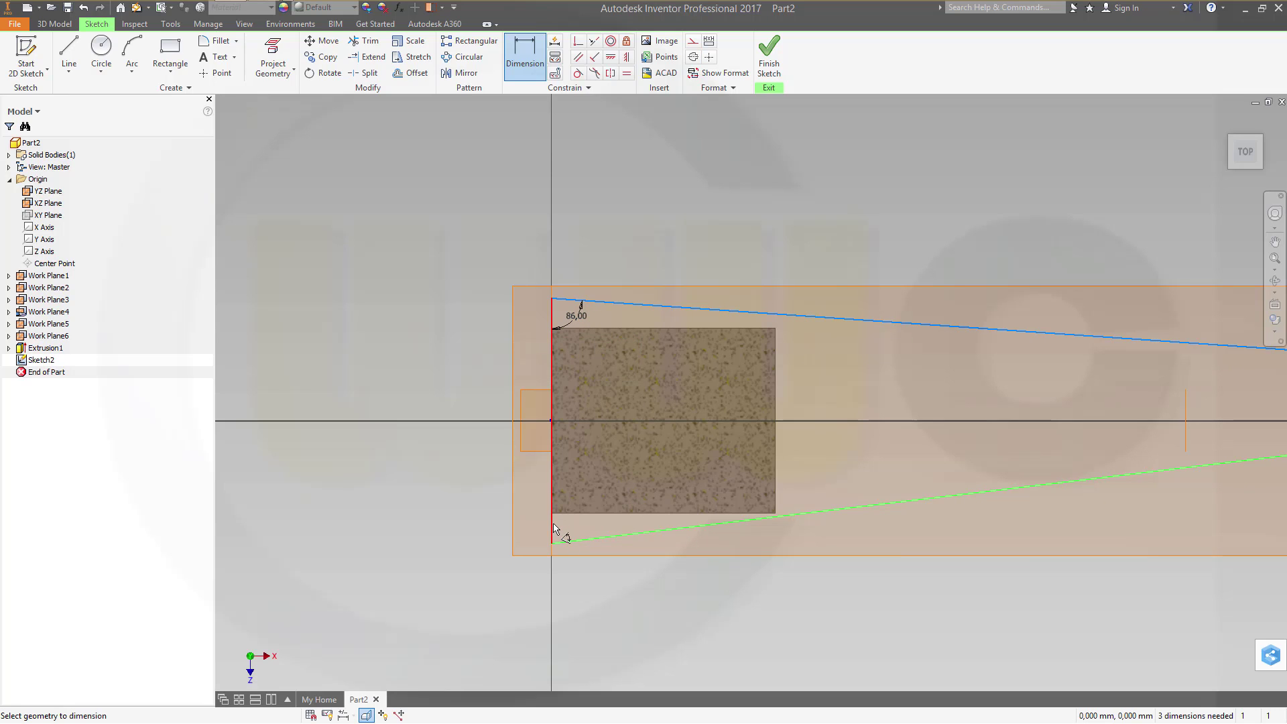
click(569, 521)
text(86)
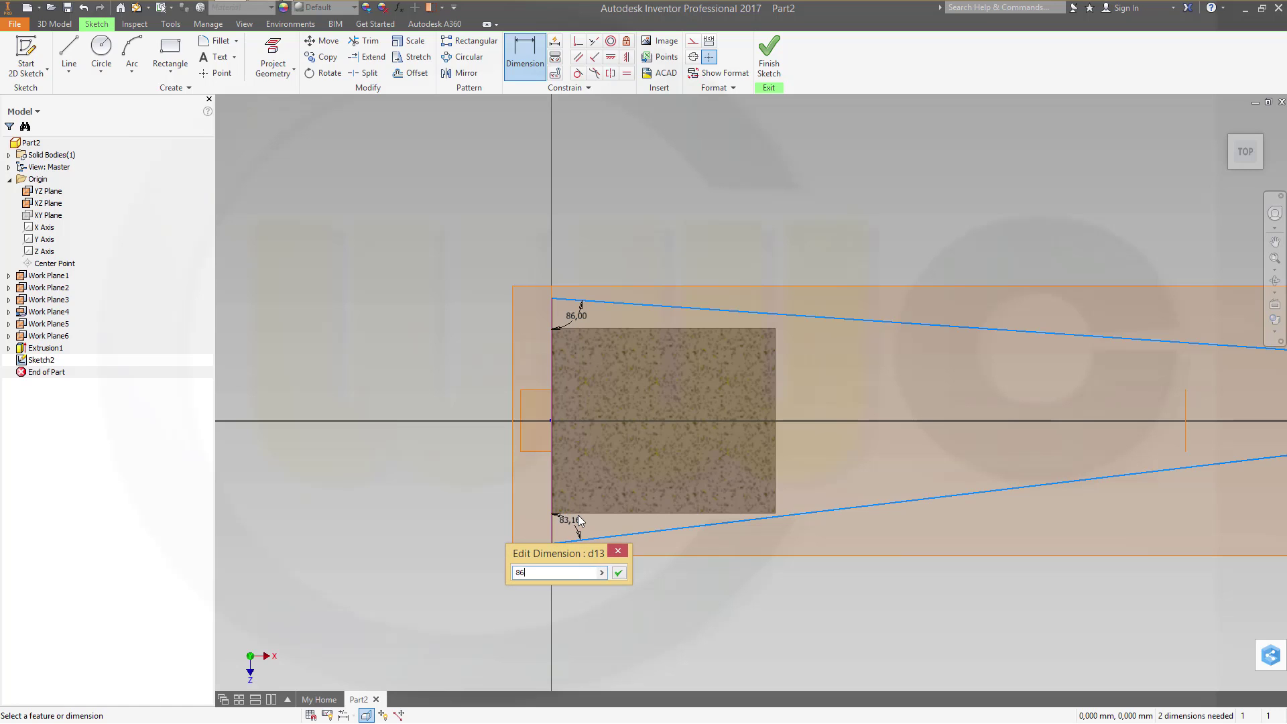
key(Return)
Step: Project the work plane at the arm's far end into the sketch and turn the projected line into construction geometry
middle_drag(1150, 469, 865, 439)
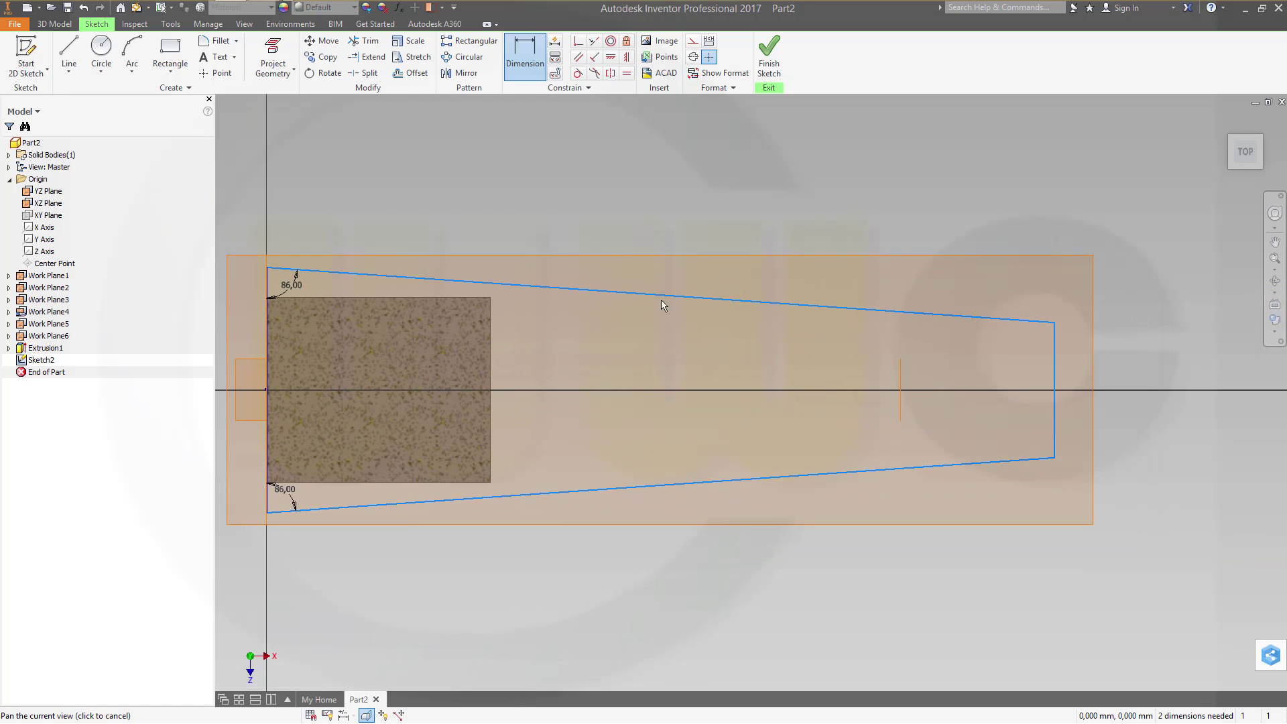
click(273, 53)
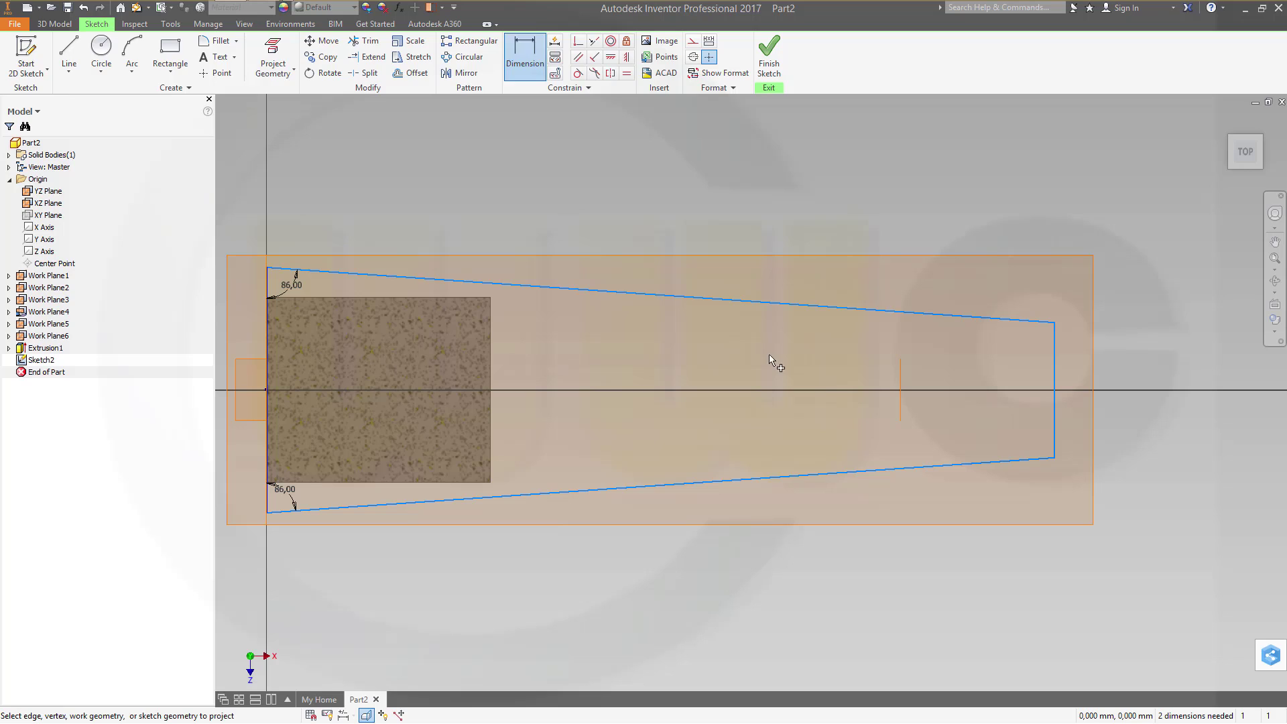
click(902, 375)
key(Escape)
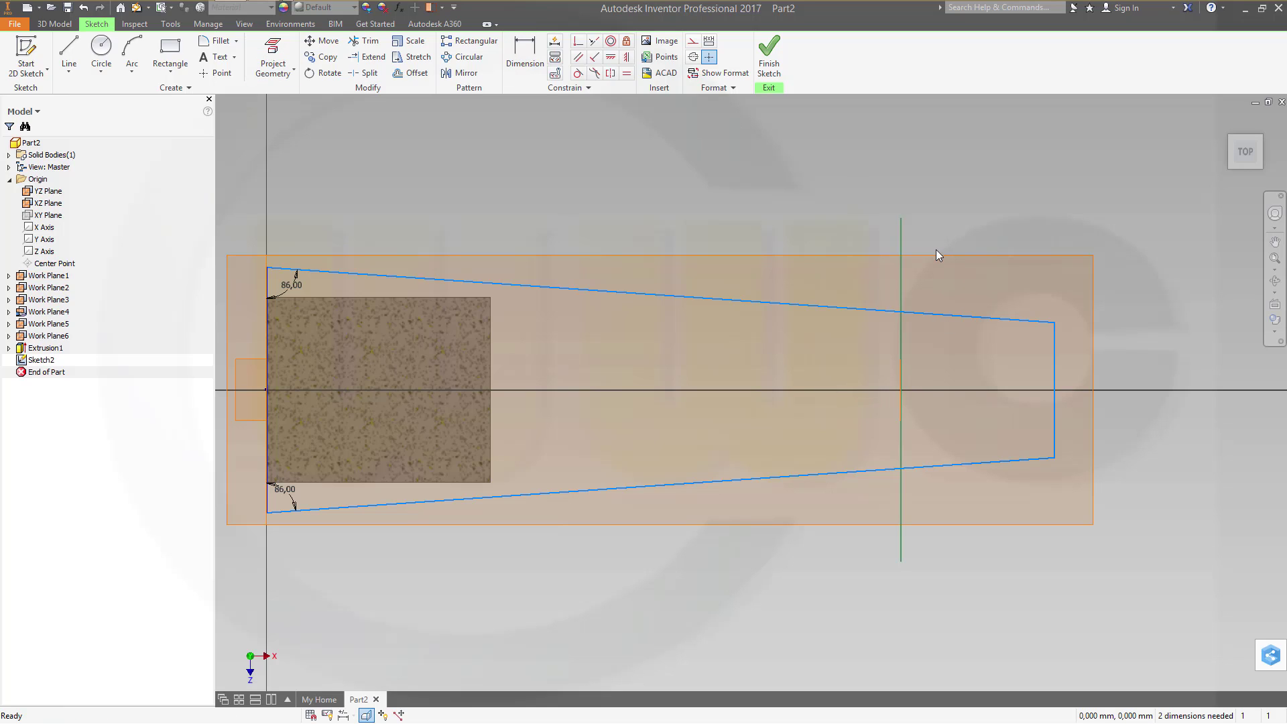
click(860, 198)
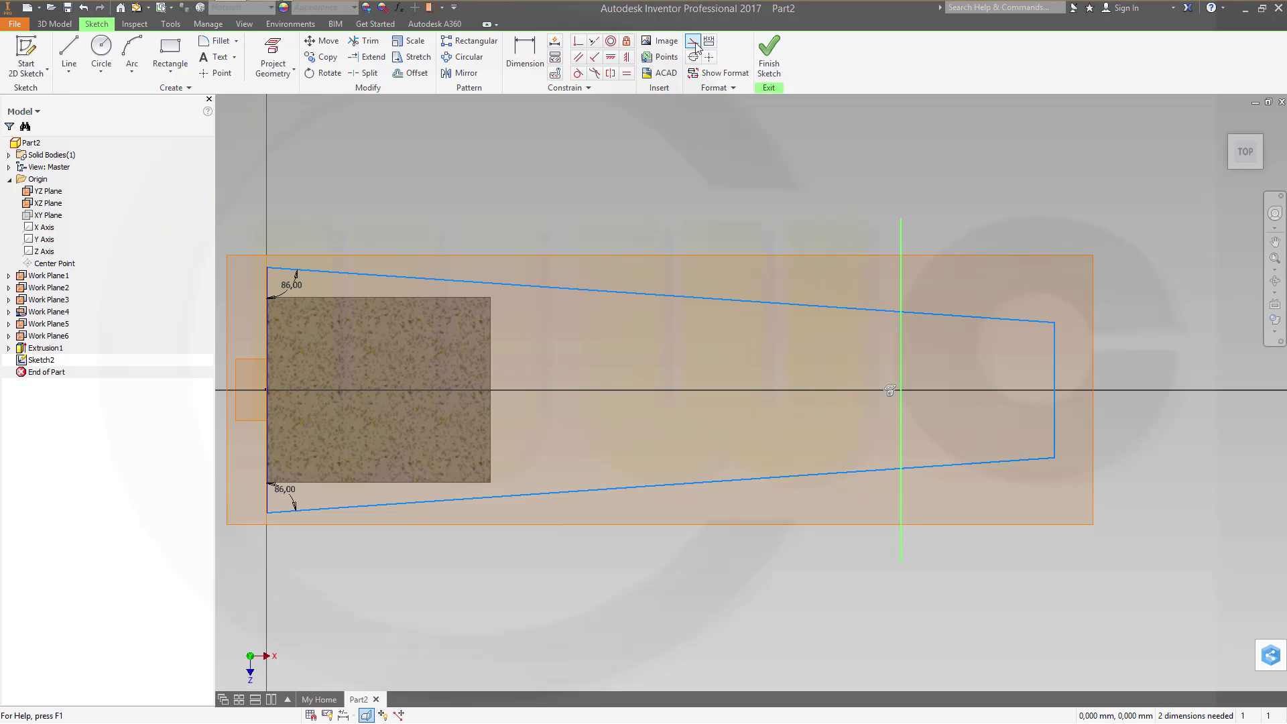
click(693, 41)
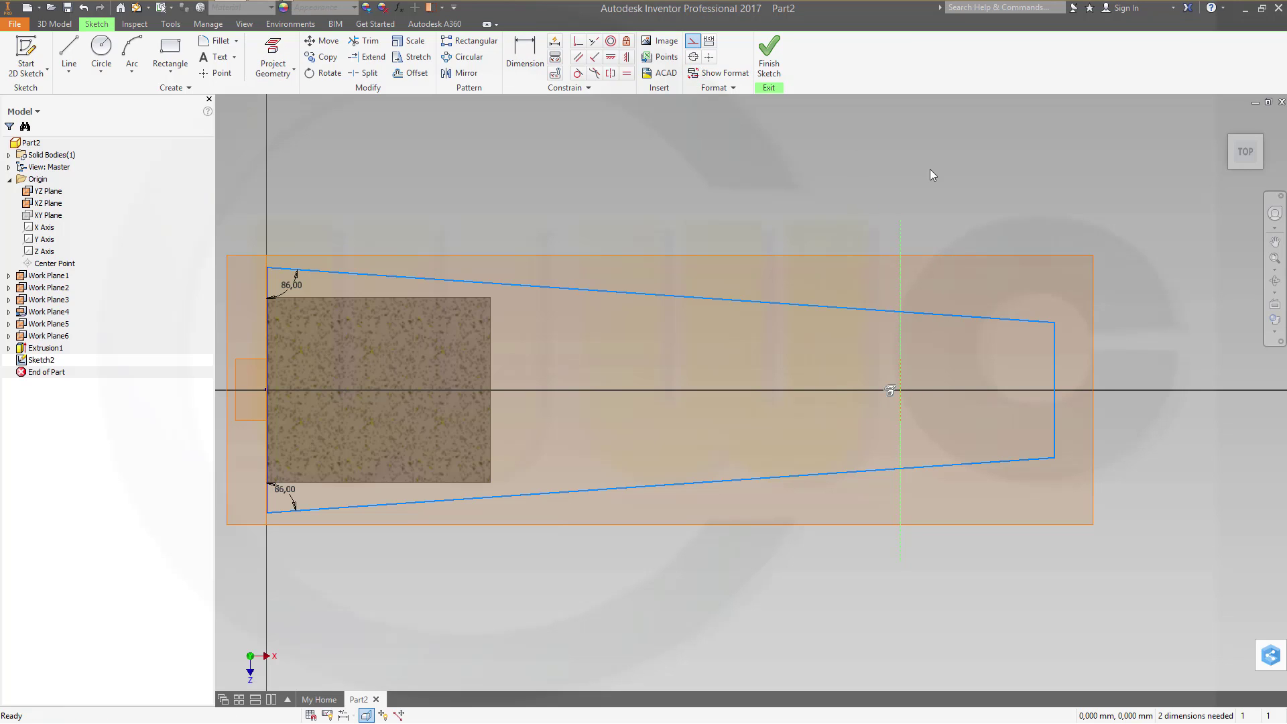
Step: Make the outline's narrow end line collinear with the projected construction line
click(594, 41)
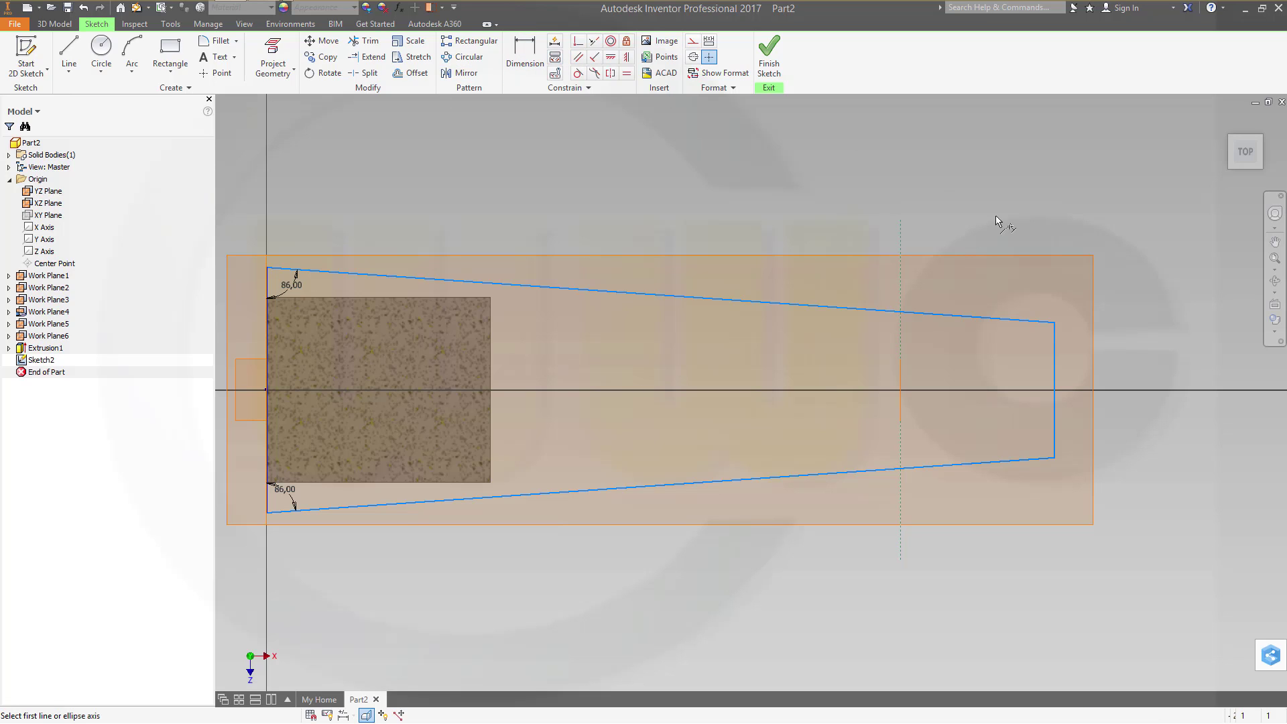
click(1052, 374)
click(901, 329)
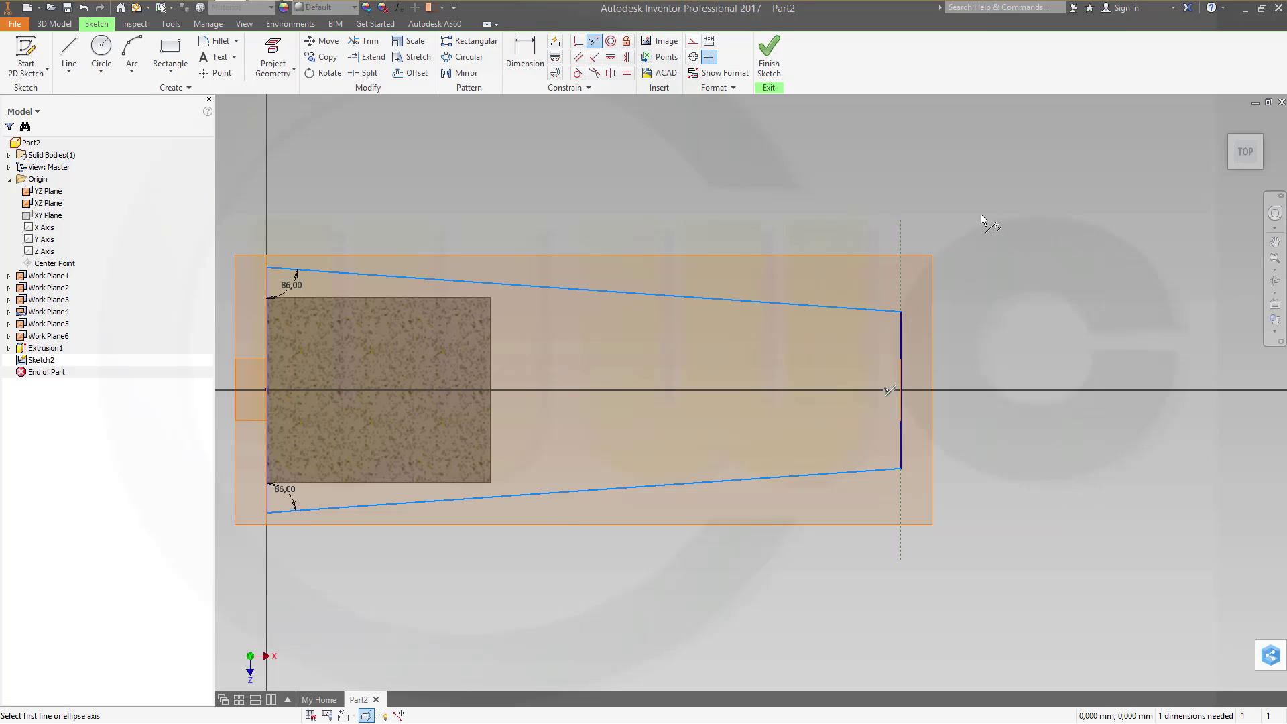
Step: Reopen the tapered outline's sketch and dimension the vertical line at the origin end to 50 mm
click(768, 57)
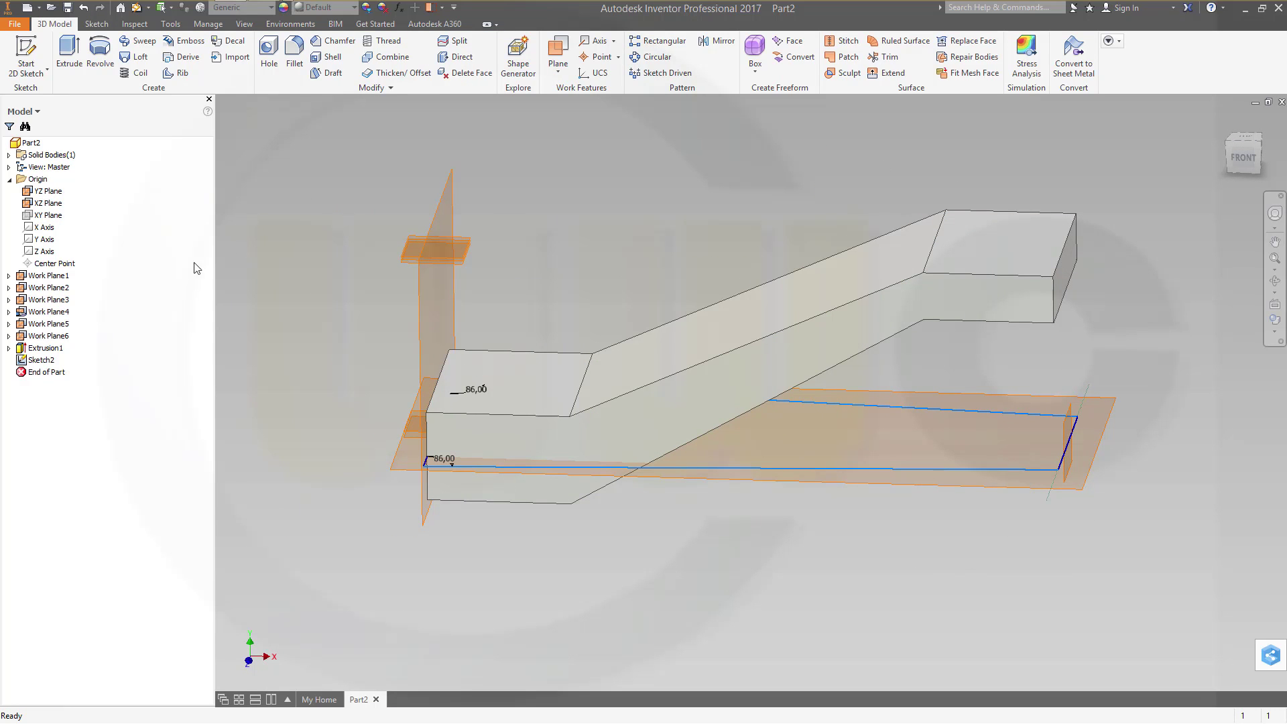
key(e)
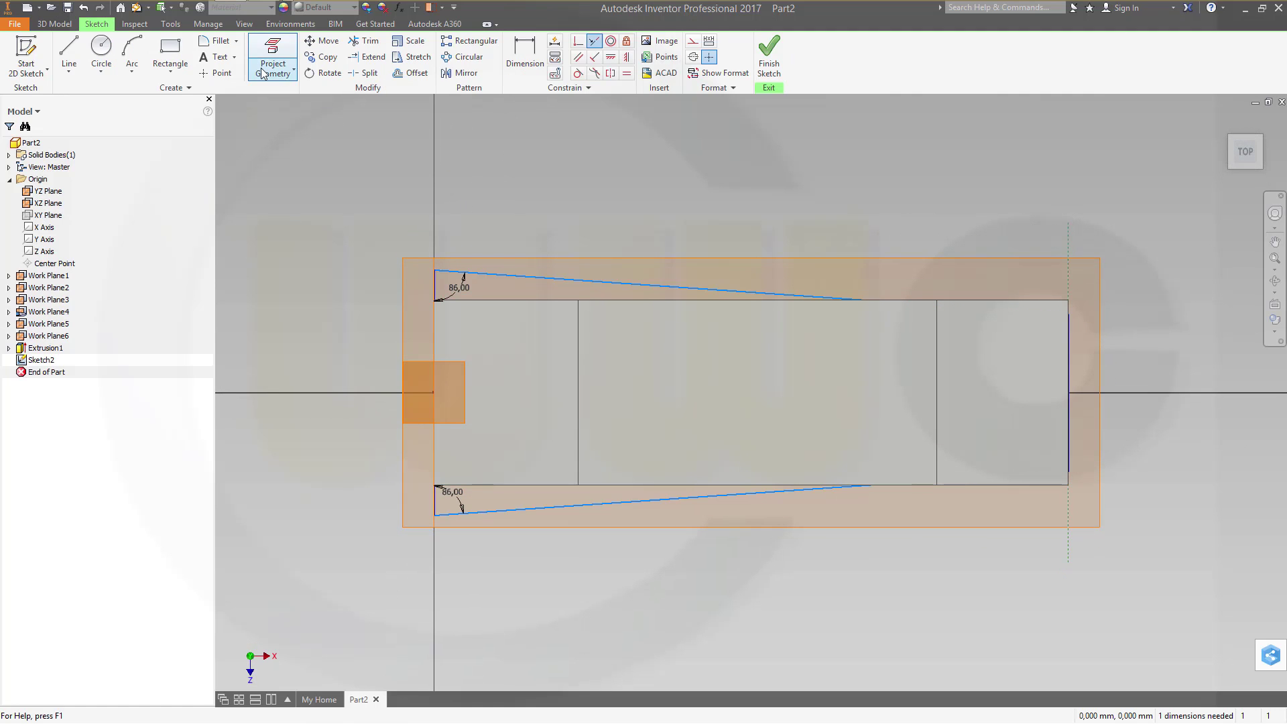
key(d)
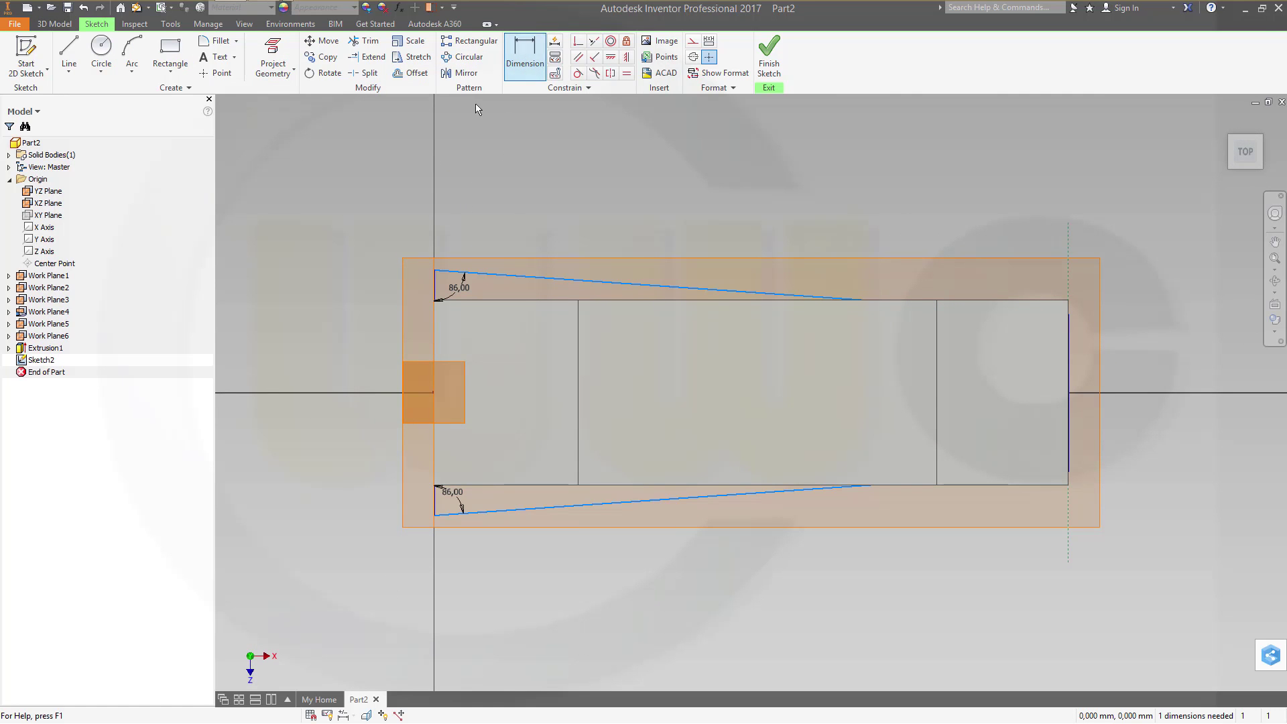
click(434, 279)
click(310, 300)
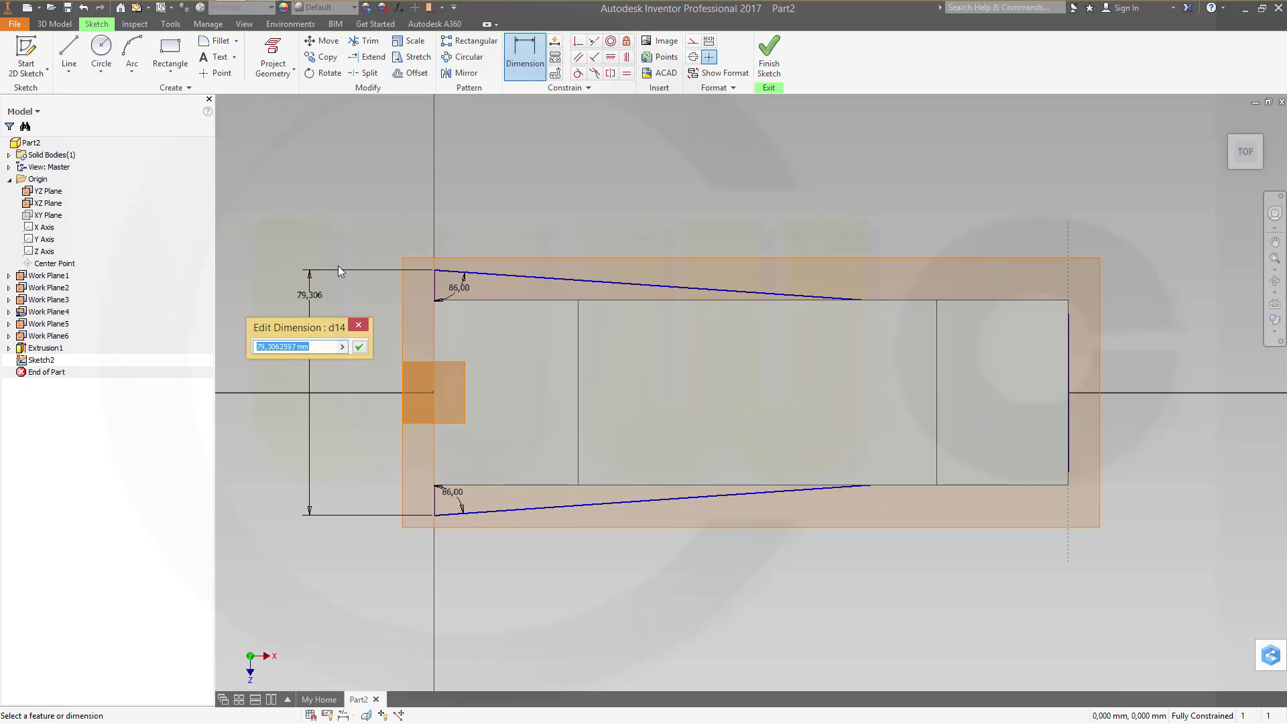
text(50)
key(Return)
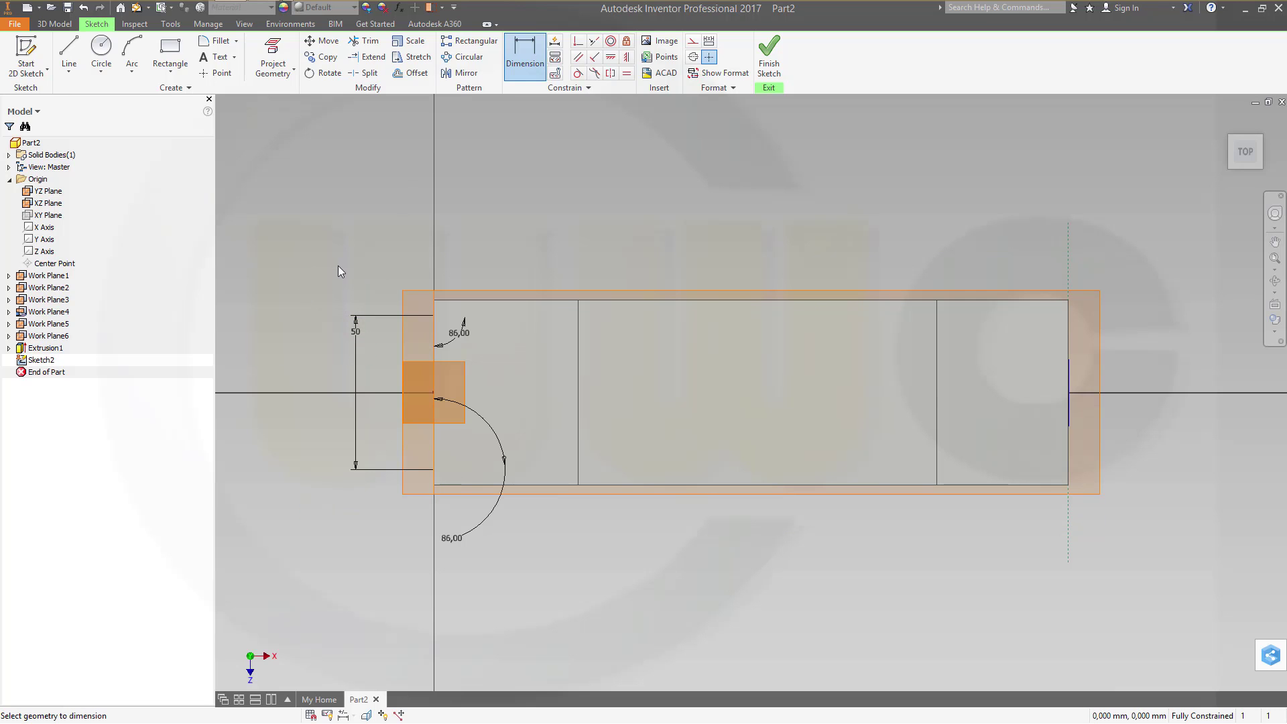
Step: Finish the sketch and start extruding the tapered outline with the Intersect operation against the arm
click(780, 62)
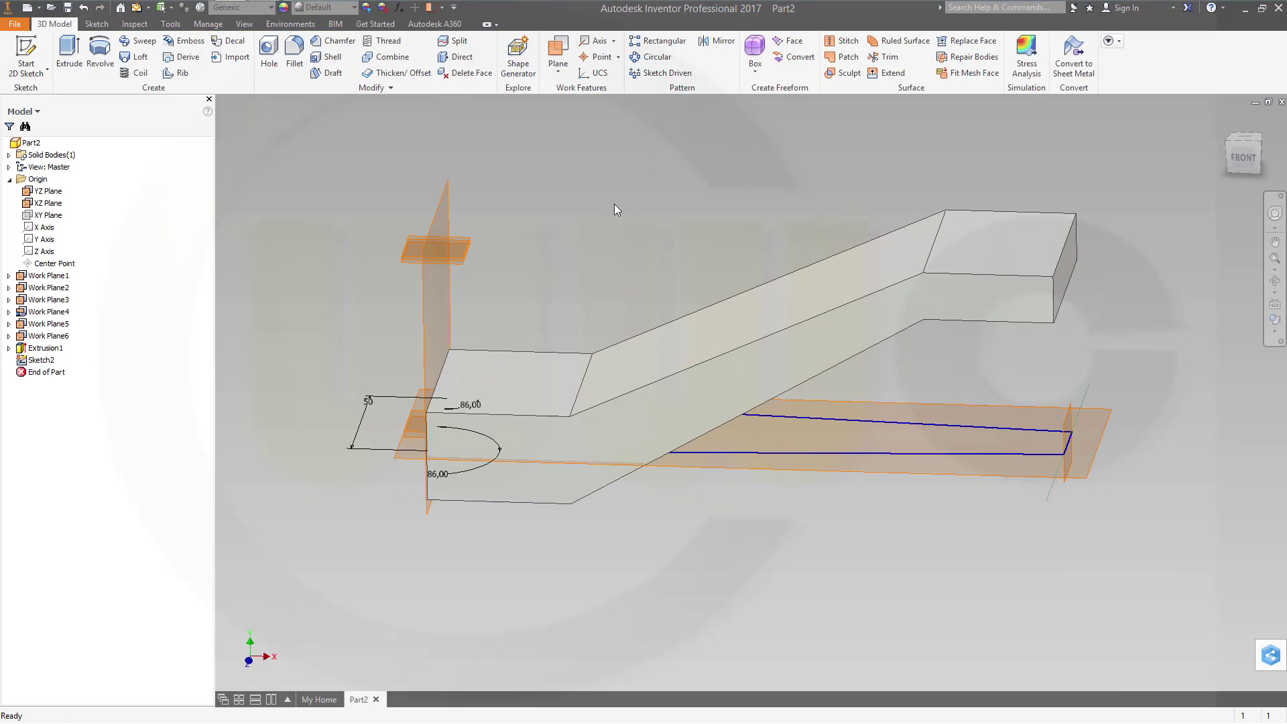
click(72, 58)
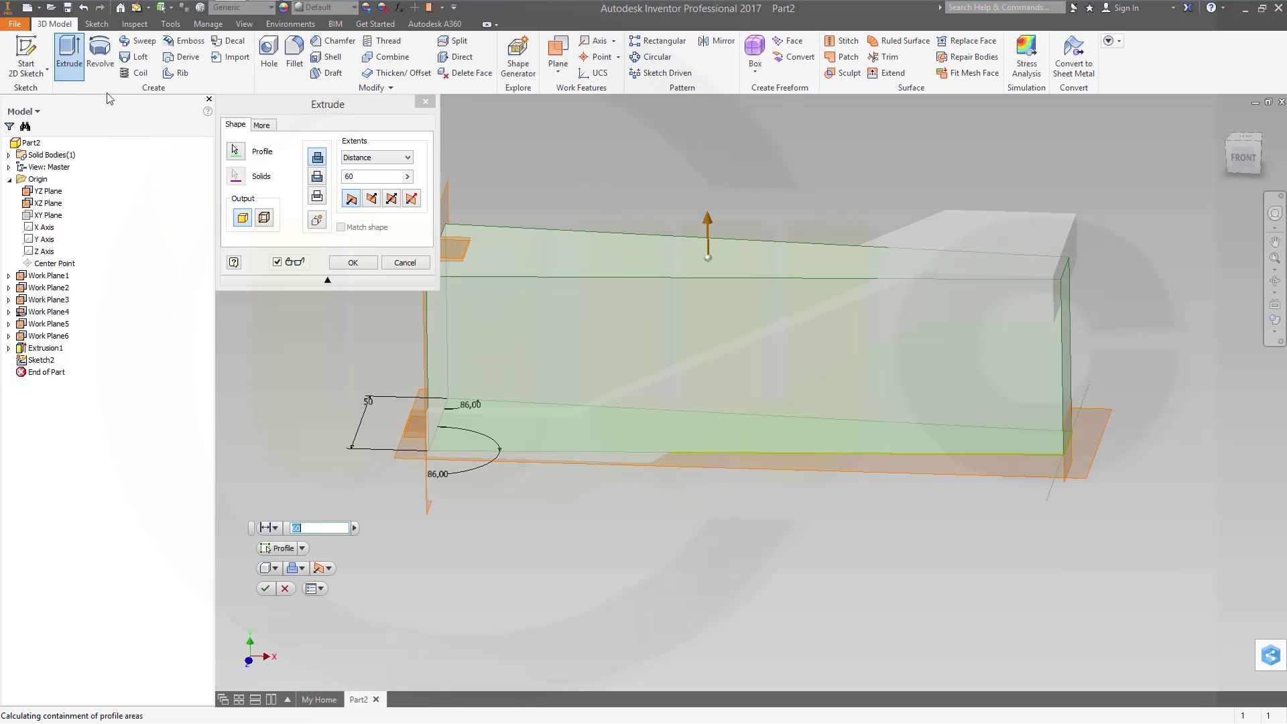
click(317, 197)
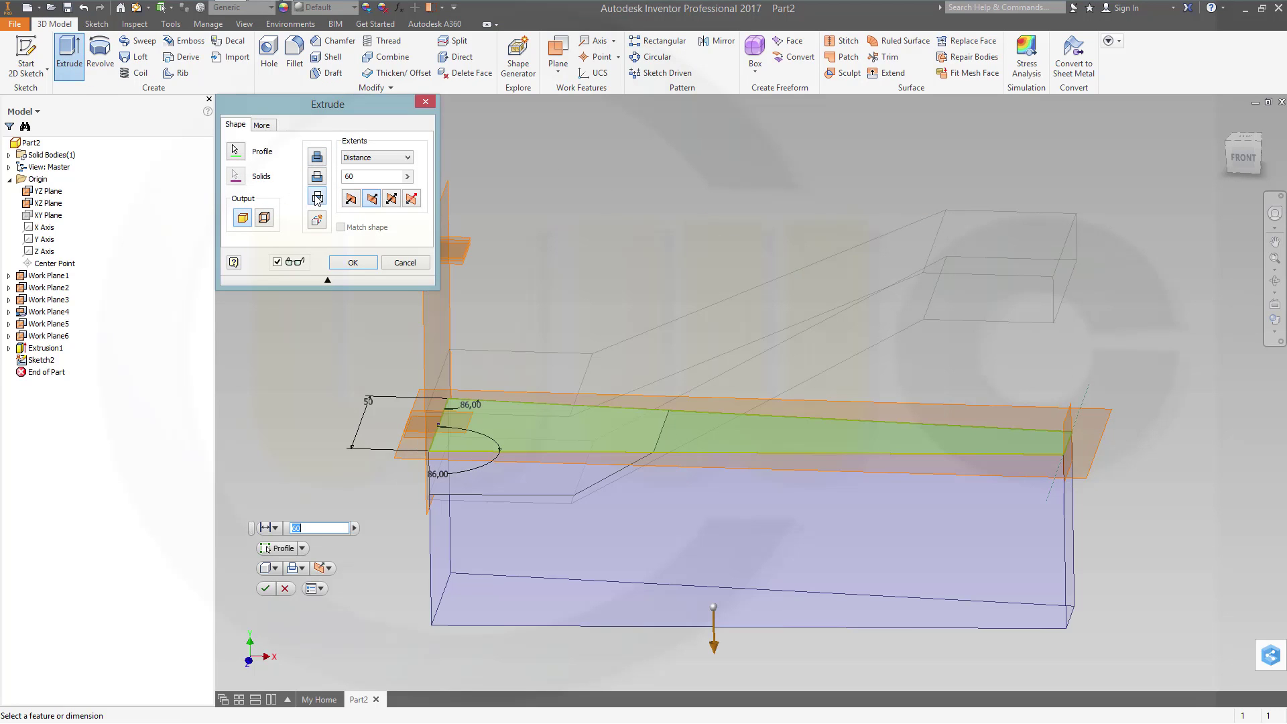
Step: Try the All extent for the intersecting extrusion of the tapered outline
click(411, 199)
click(407, 157)
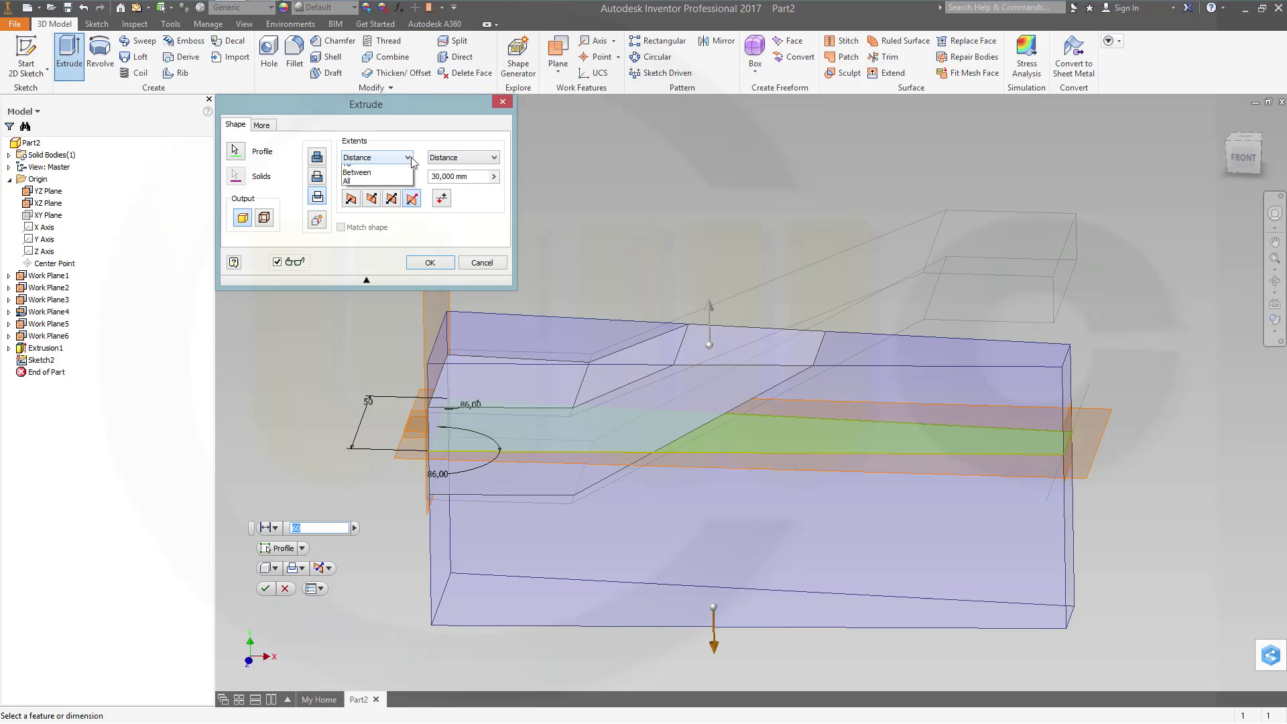
click(374, 204)
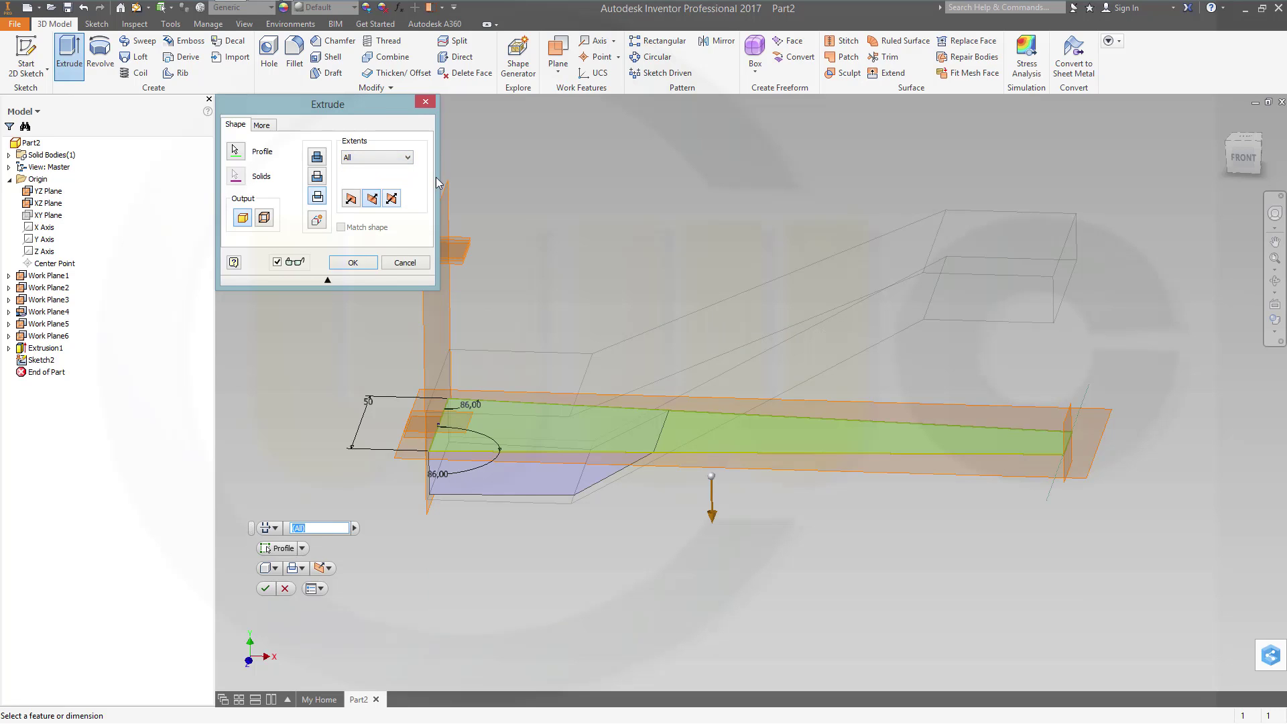
mouse_move(544, 239)
shift+middle_down()
mouse_move(560, 259)
mouse_move(568, 236)
shift+middle_up()
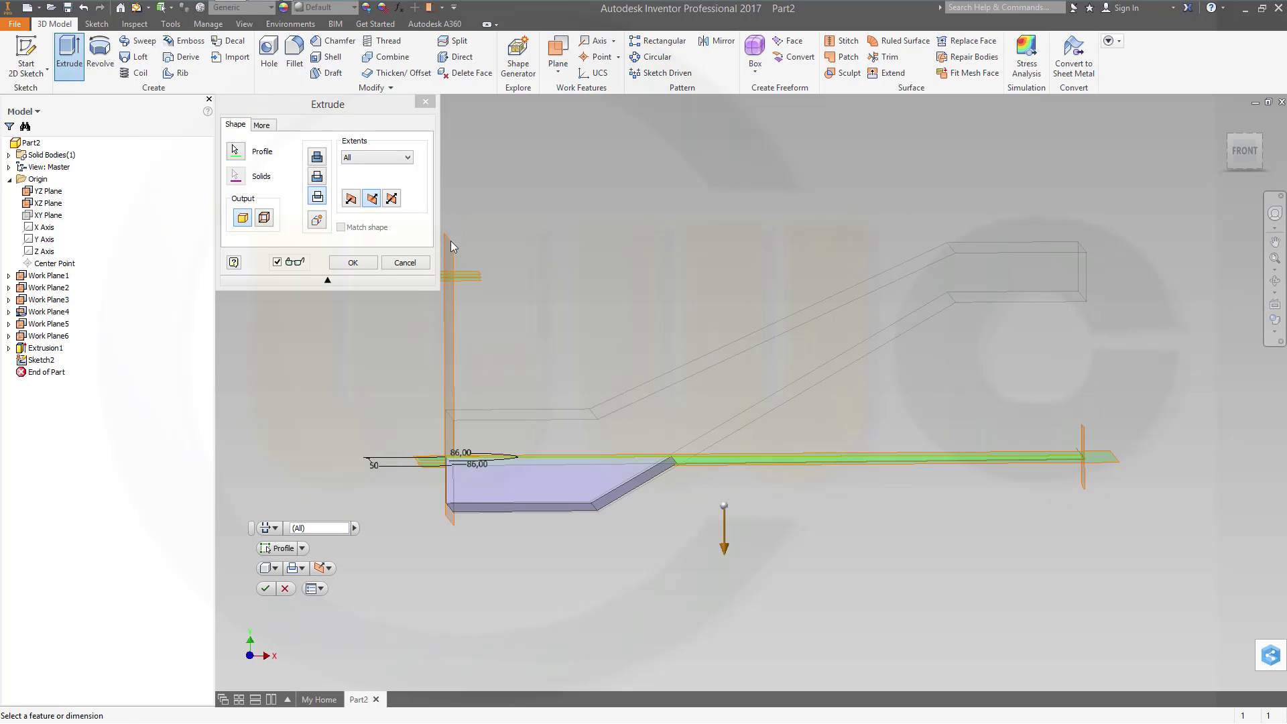
click(410, 158)
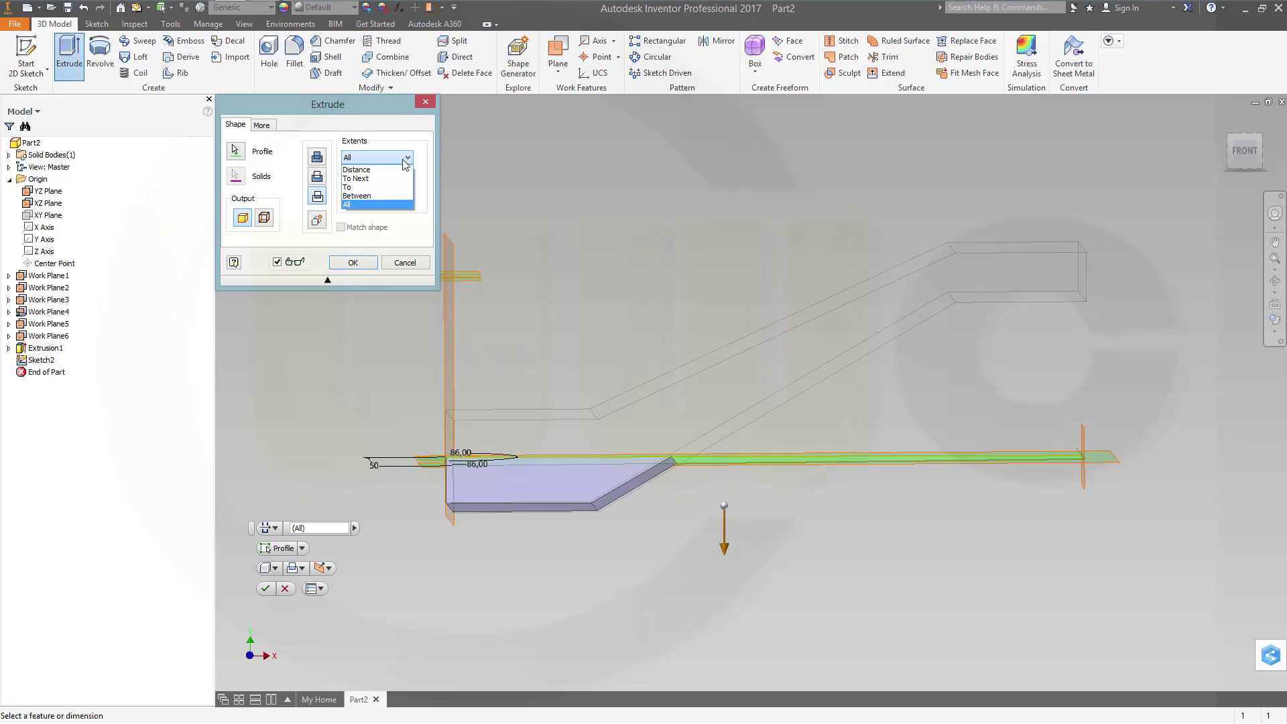
click(386, 171)
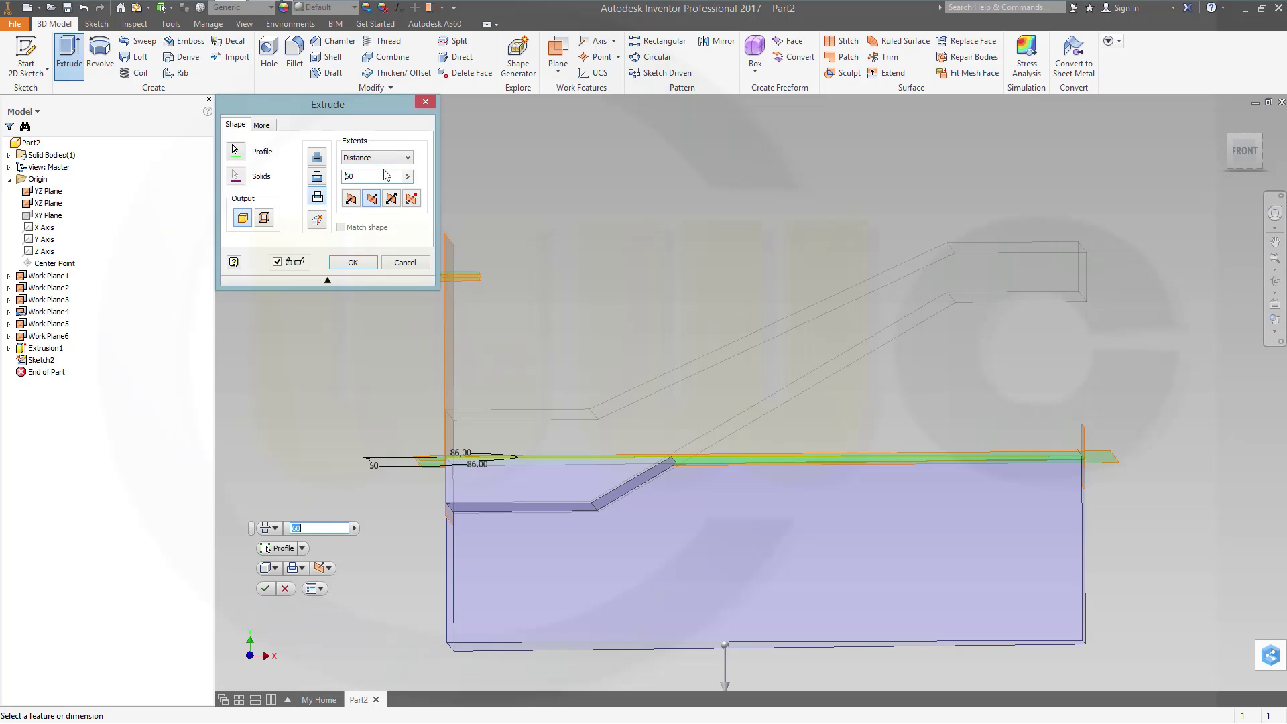
Step: Intersect the arm with the tapered outline using an asymmetric extrusion of 30 mm downward and 85.25 mm upward
click(411, 198)
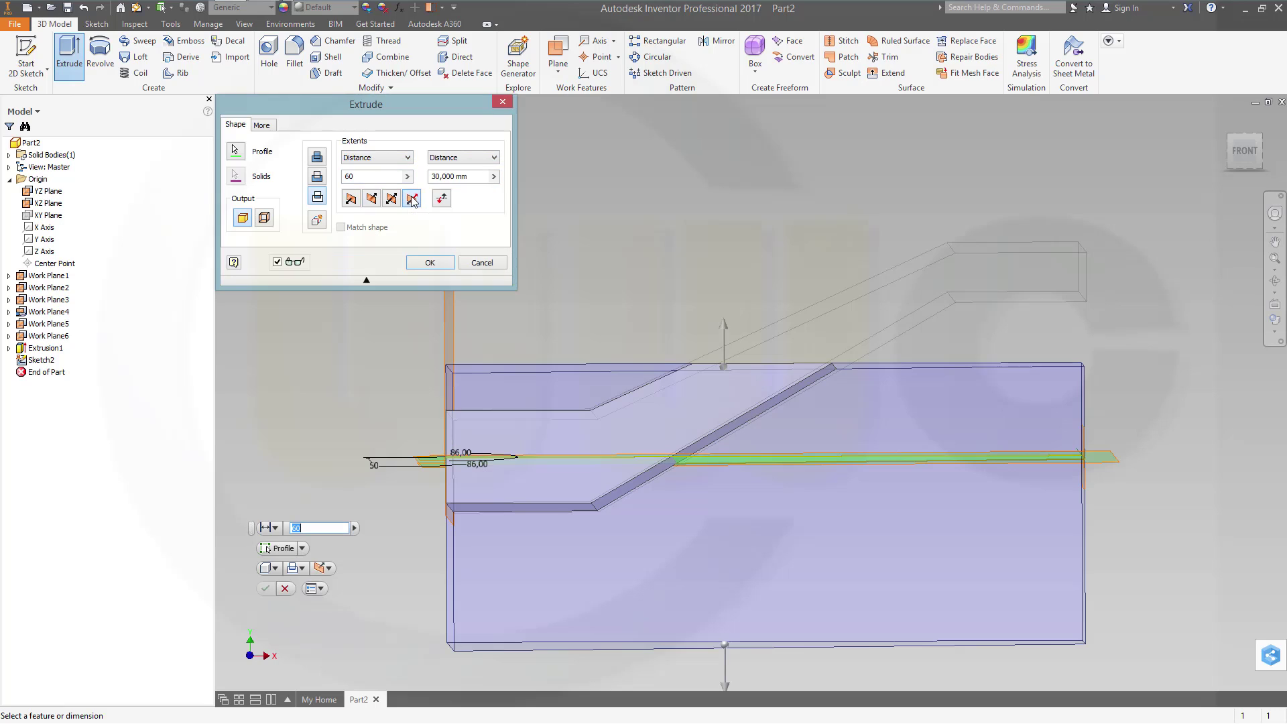
drag(726, 320, 724, 160)
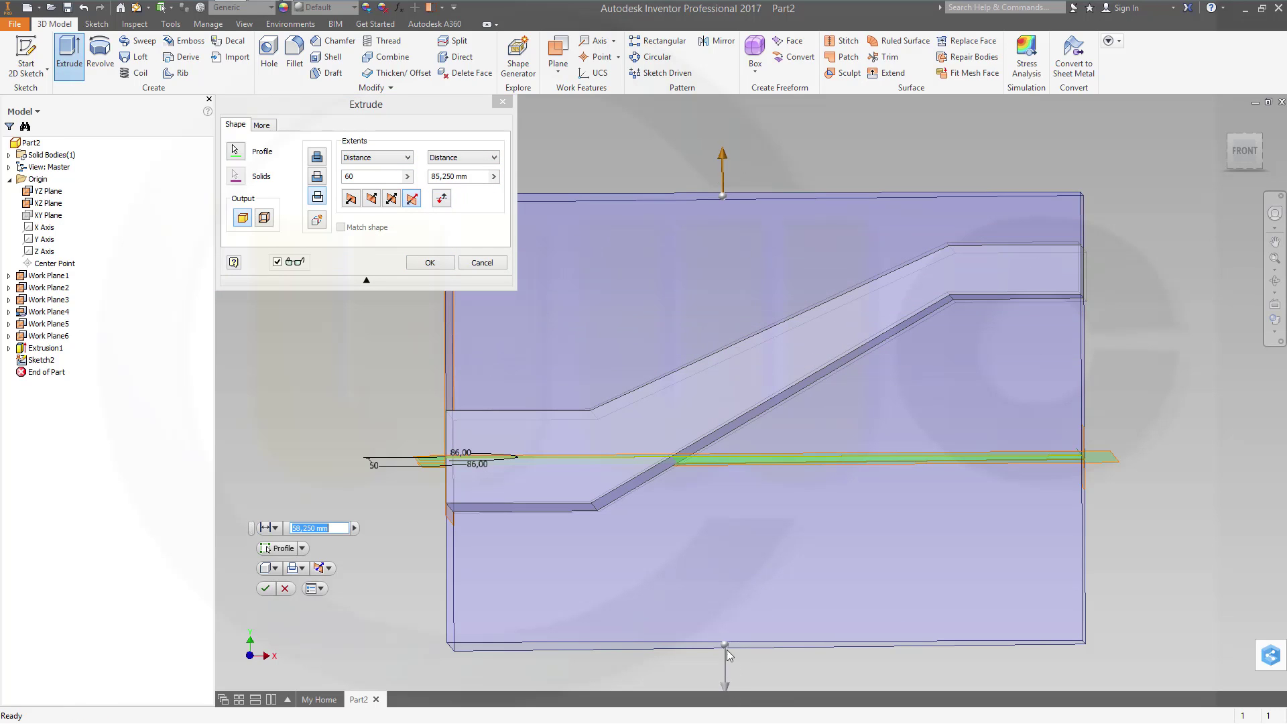
drag(729, 688, 726, 588)
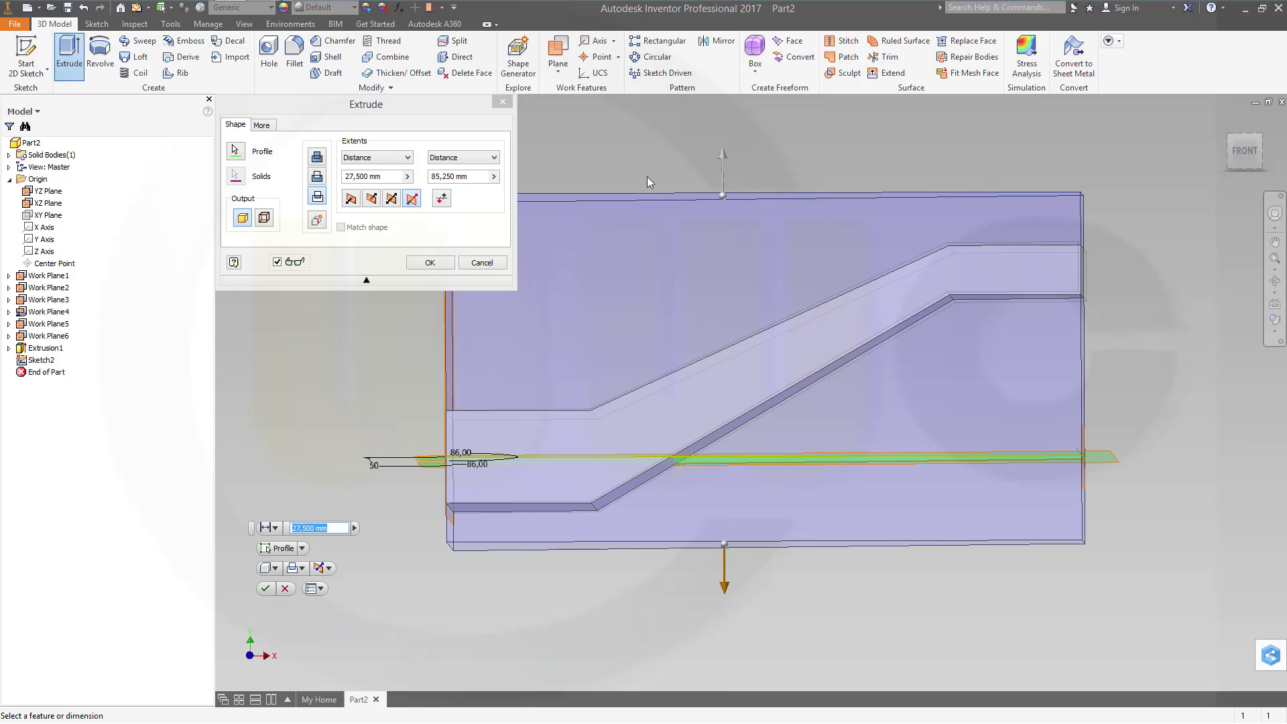
click(398, 175)
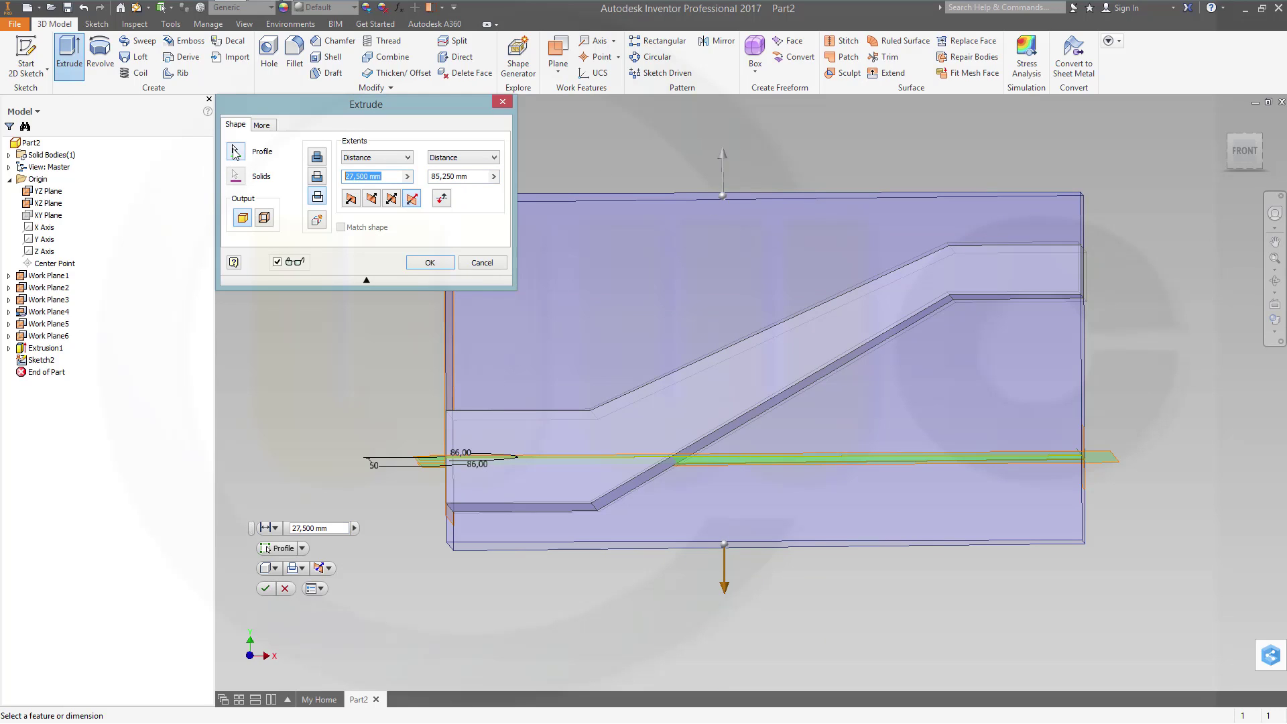
text(30)
key(Tab)
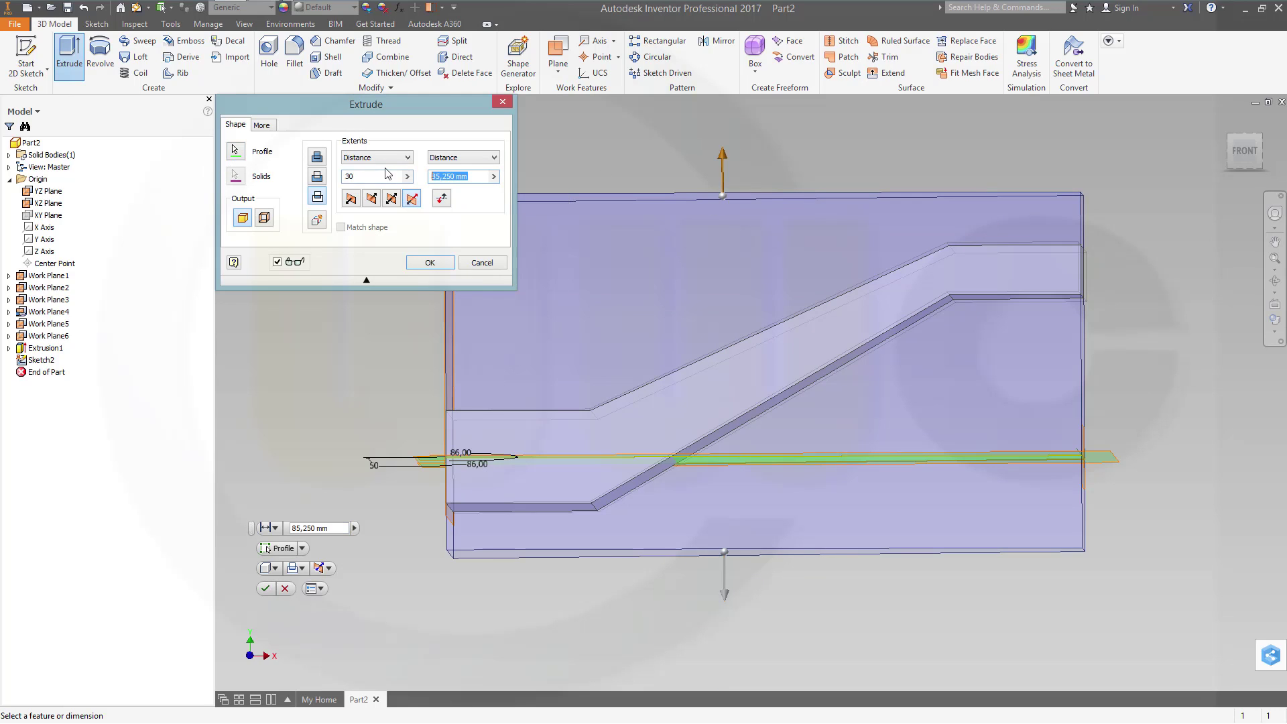
key(Return)
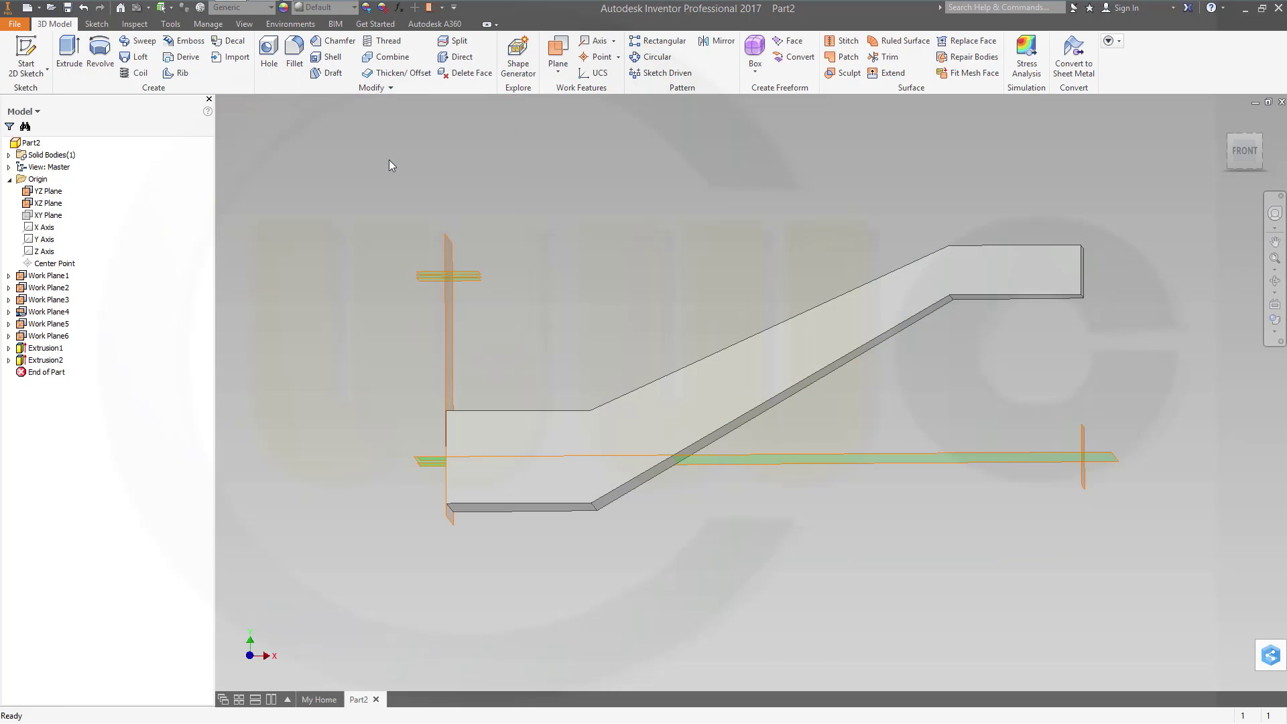
Step: Hide the YZ, XZ and XY origin planes
shift+middle_drag(668, 232, 713, 232)
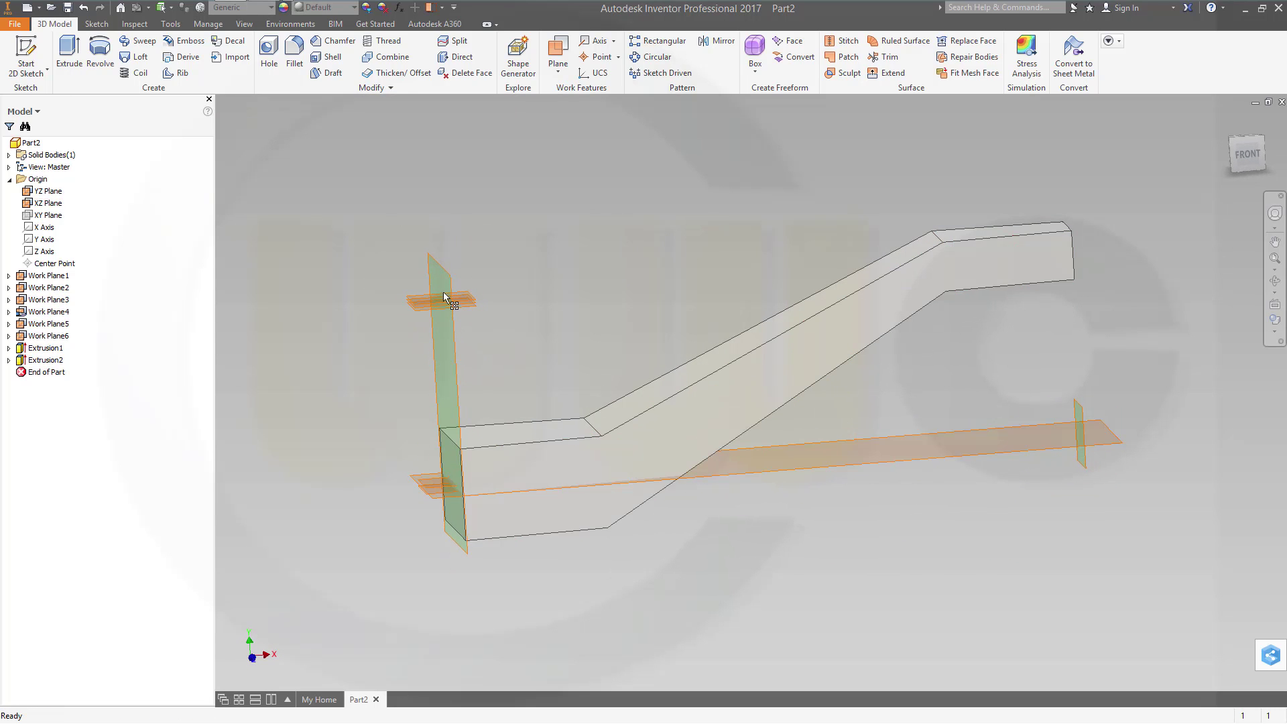
click(47, 191)
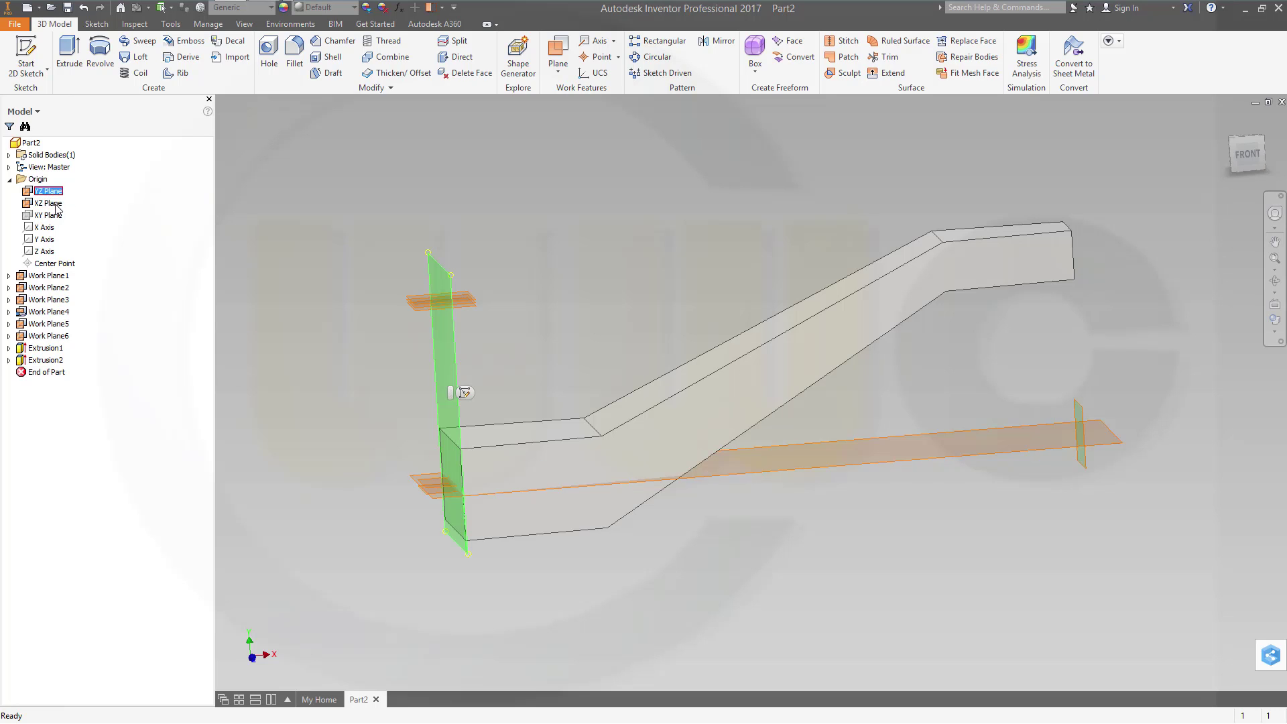
shift+click(53, 216)
right_click(53, 216)
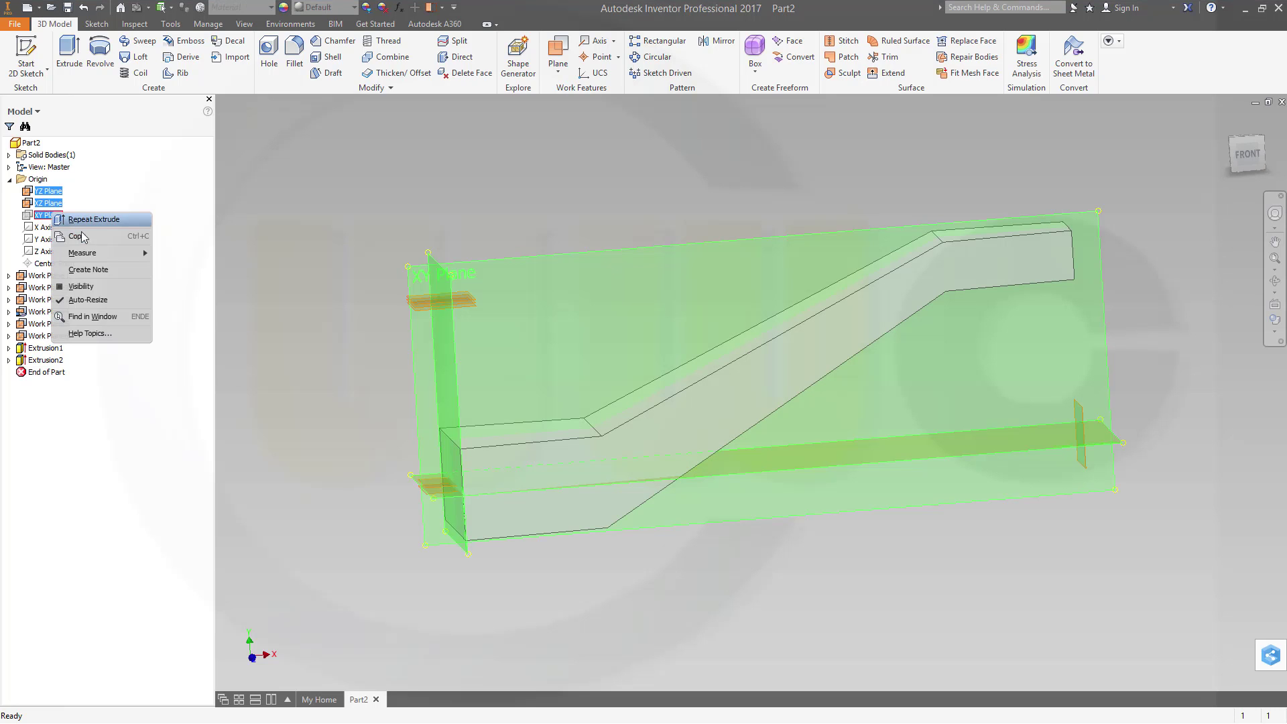
click(91, 287)
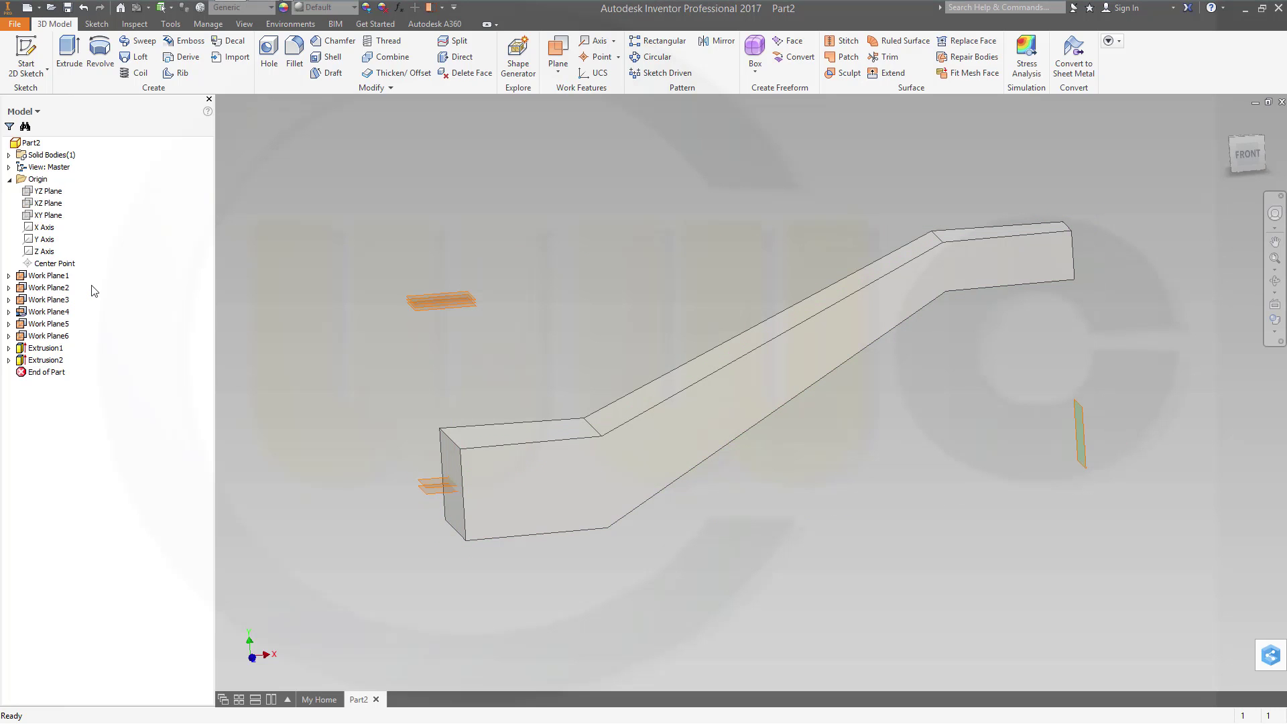
Step: Hide Work Plane1 through Work Plane5 together
click(52, 280)
shift+click(57, 325)
right_click(56, 325)
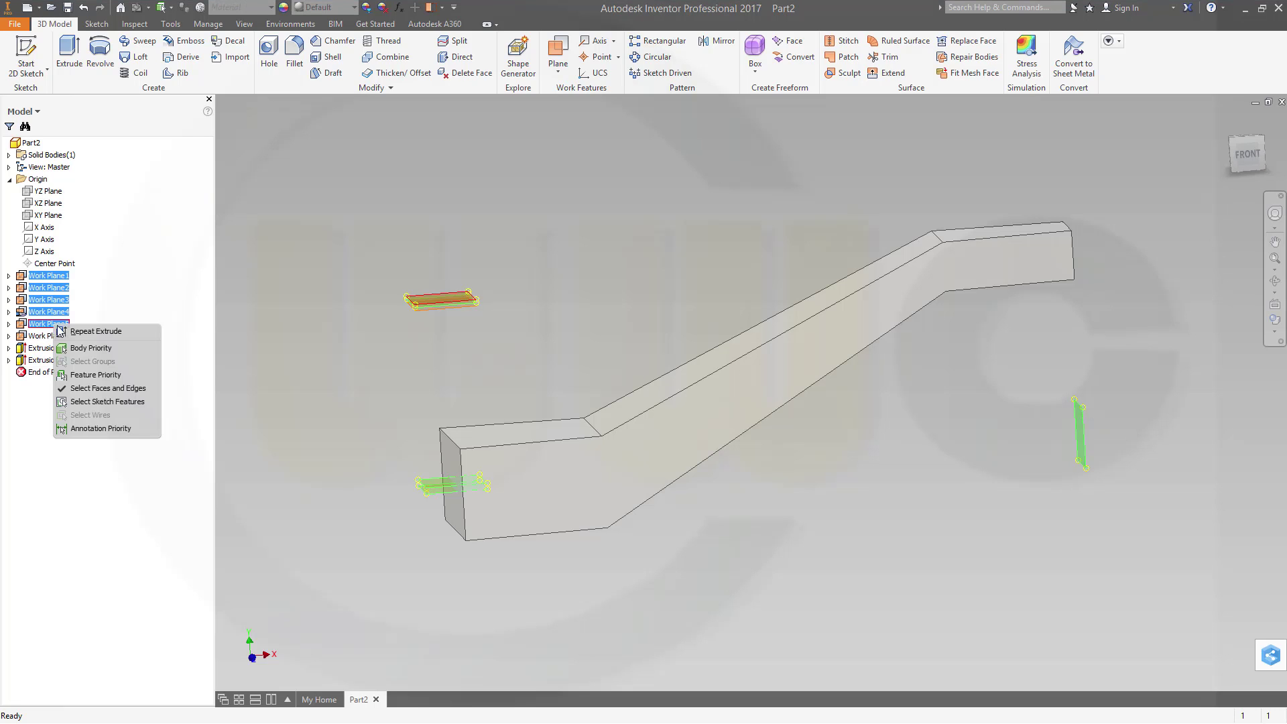
right_click(33, 323)
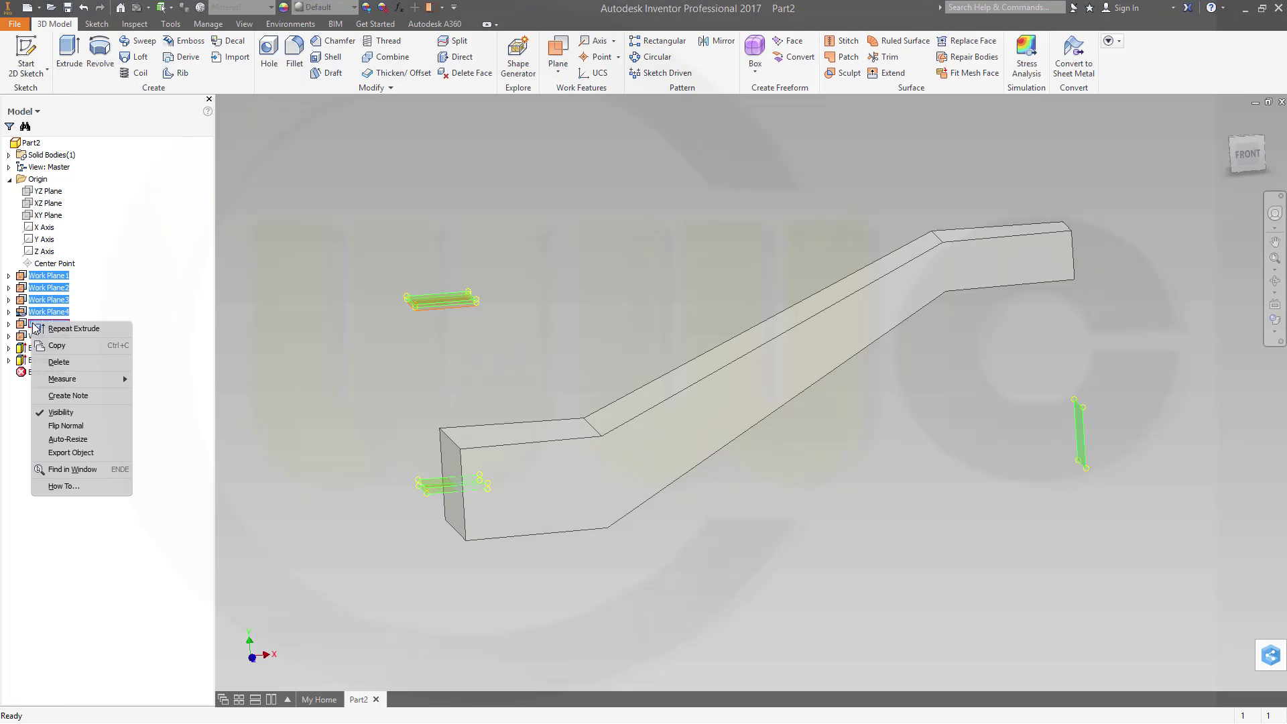
click(60, 412)
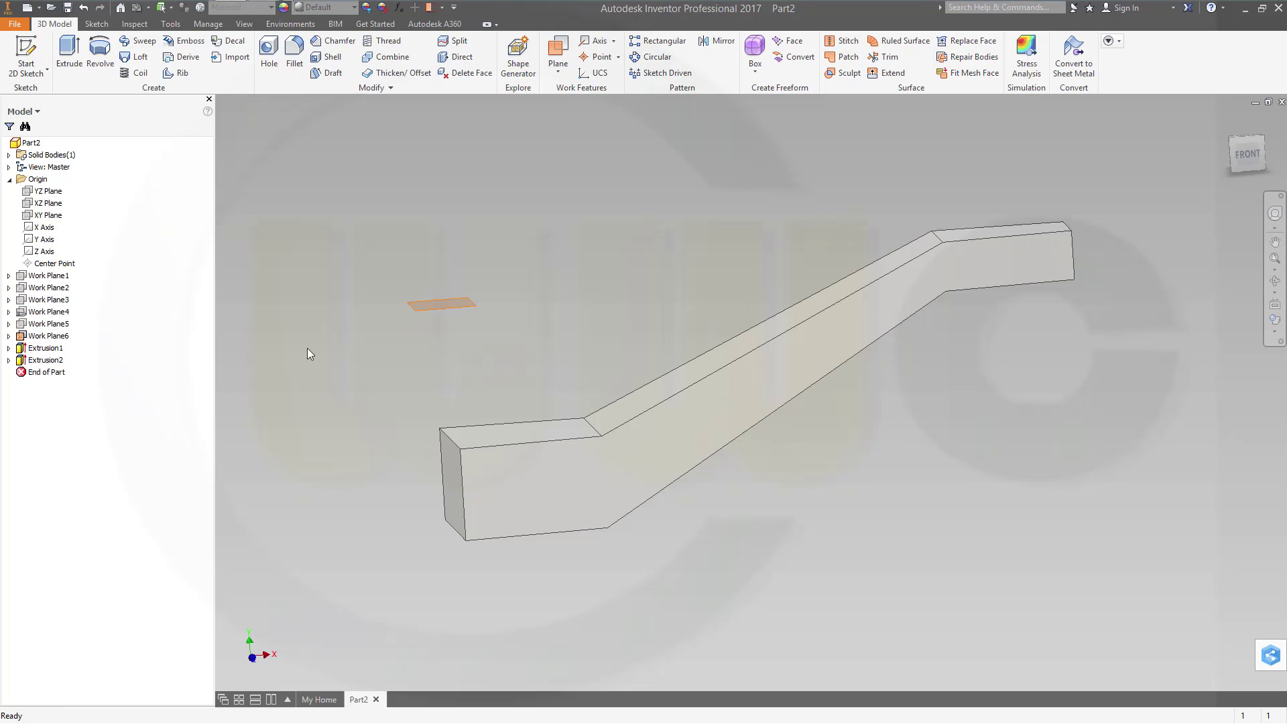
Step: Hide the remaining visible work plane, Work Plane6, above the arm's thick end
click(445, 306)
right_click(440, 308)
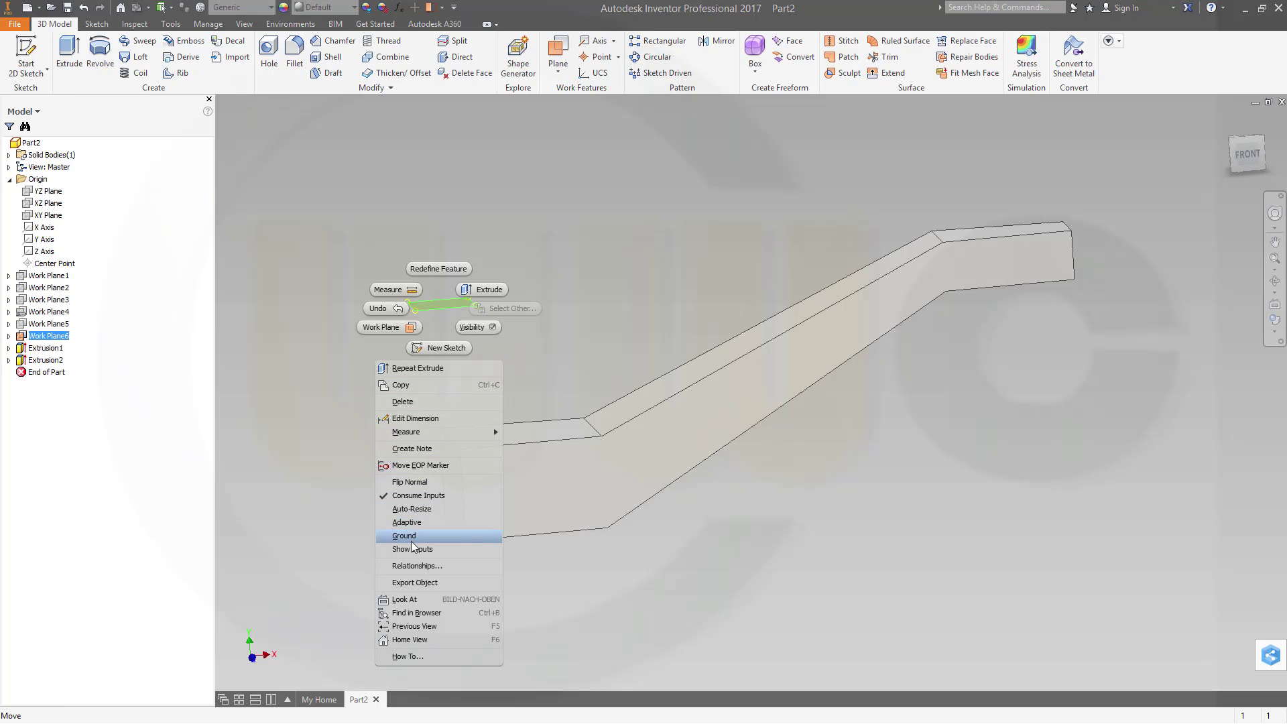
click(298, 283)
click(567, 247)
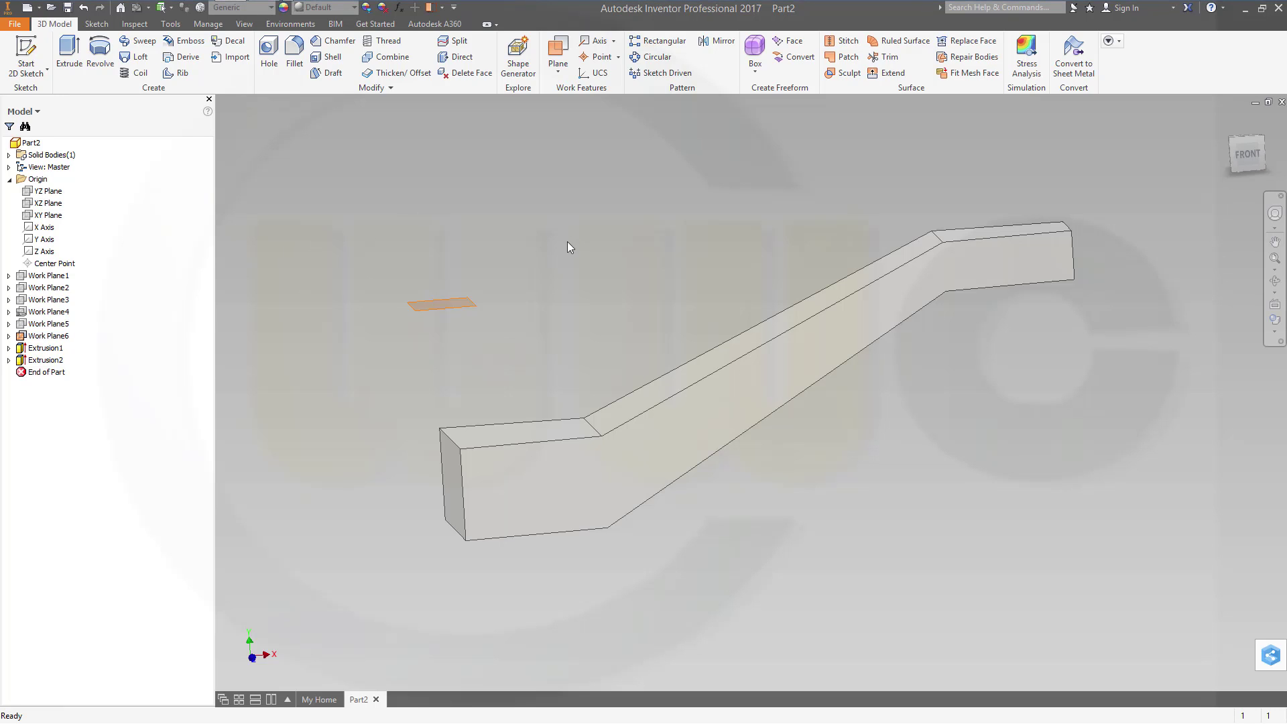
right_click(59, 336)
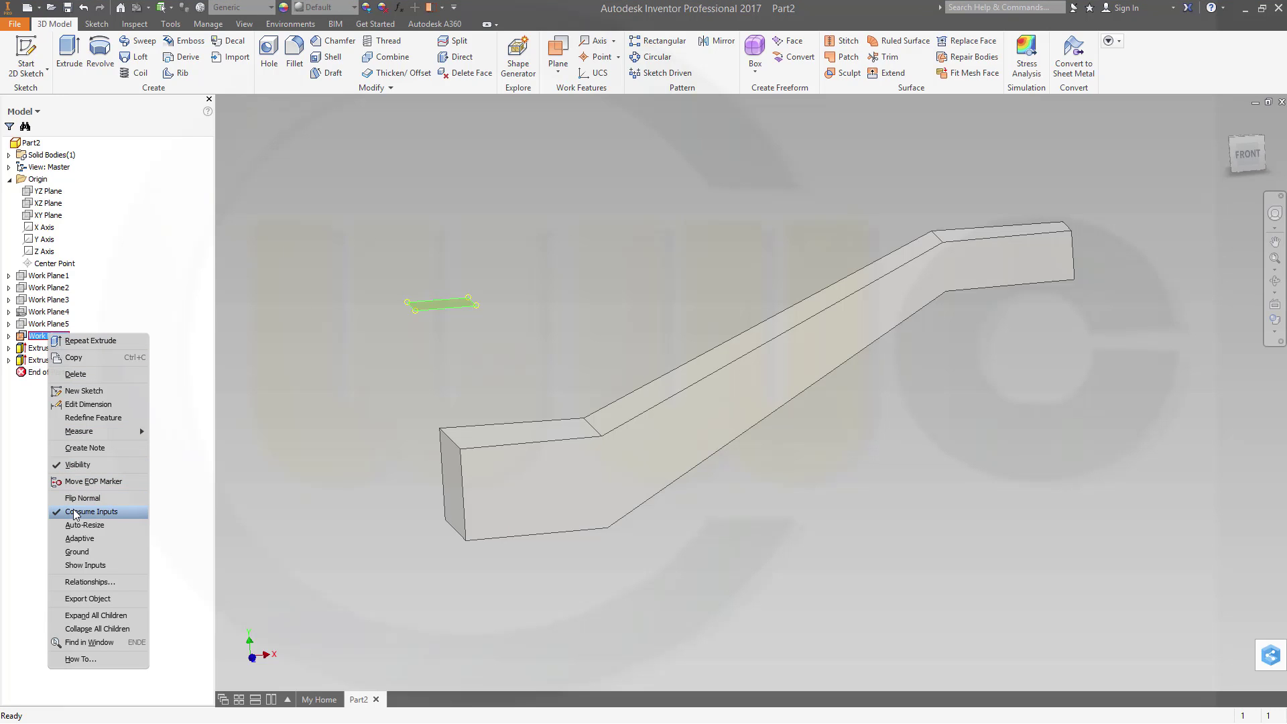
click(77, 464)
Step: Copy the side profile sketch of the first extrusion and paste it onto the XY plane as a new sketch
middle_drag(527, 342, 583, 301)
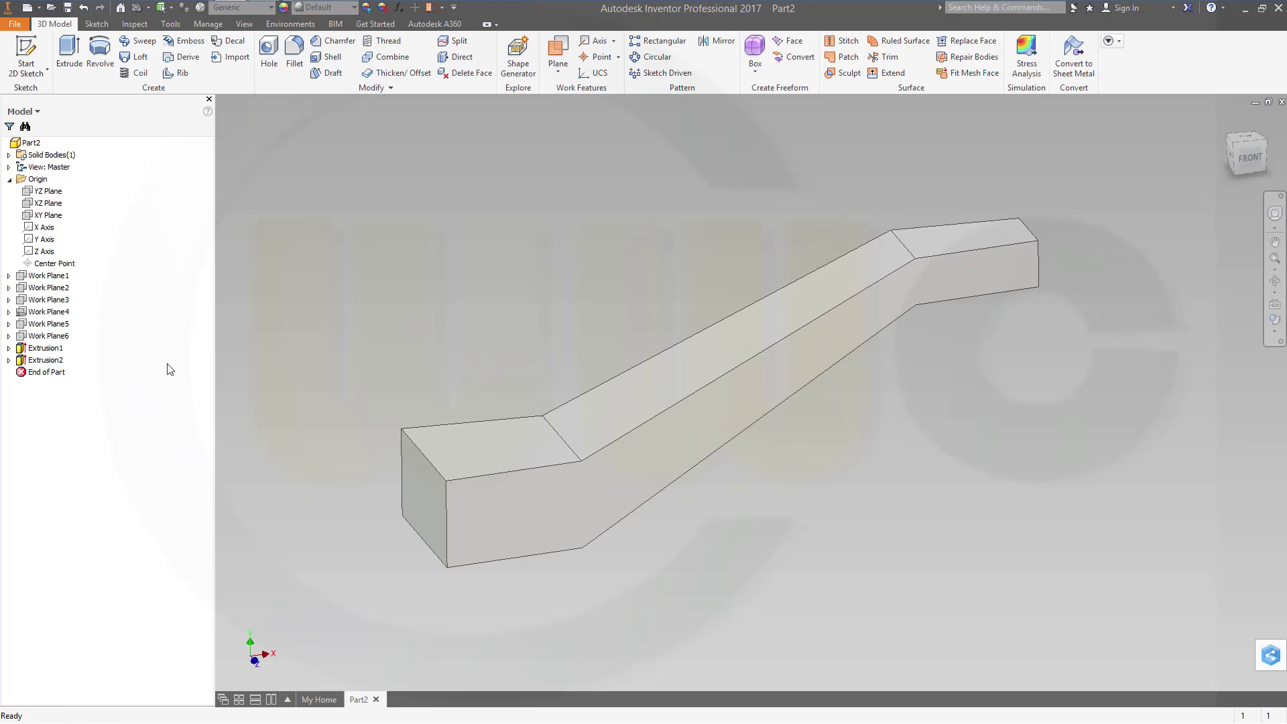
click(8, 360)
click(9, 348)
click(46, 362)
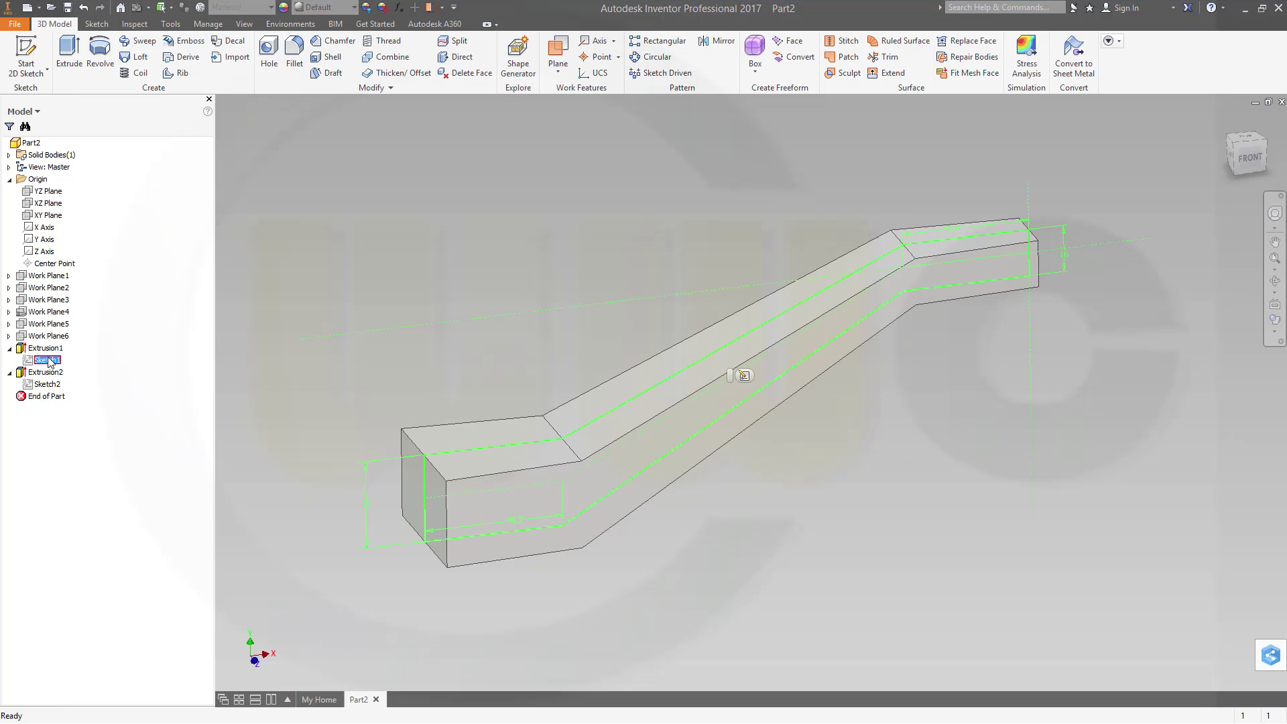
right_click(51, 362)
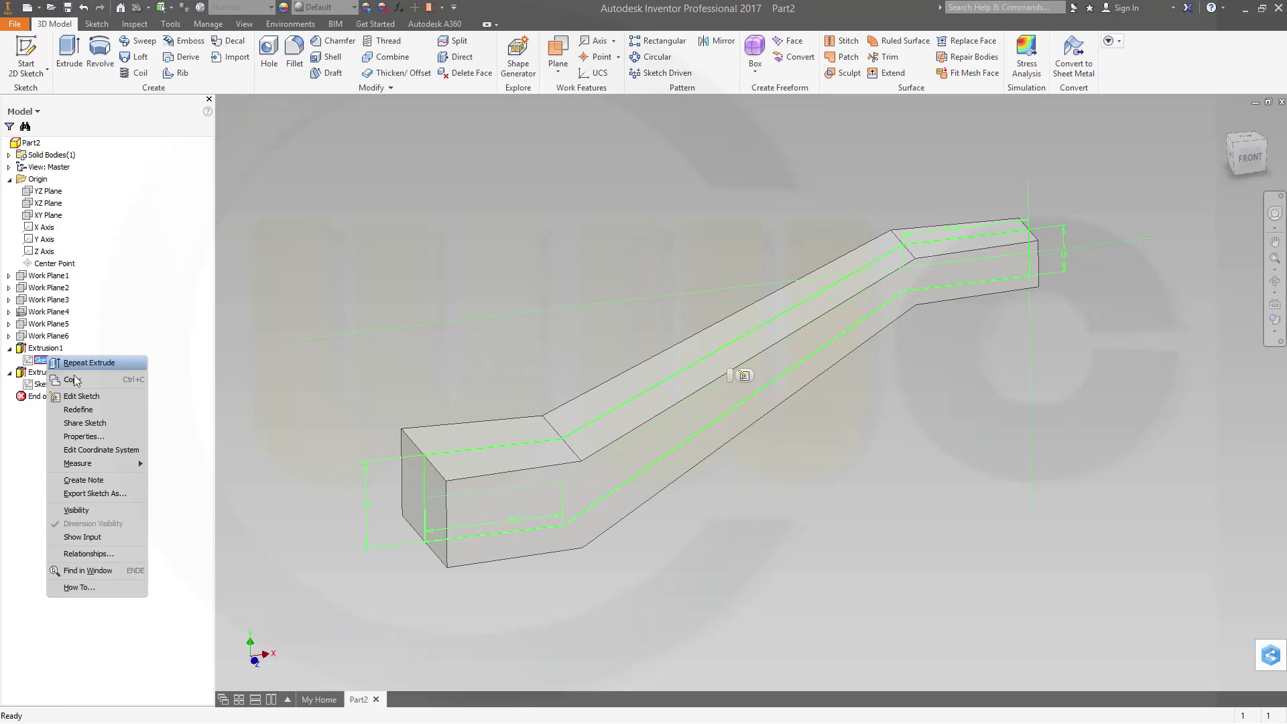
key(Escape)
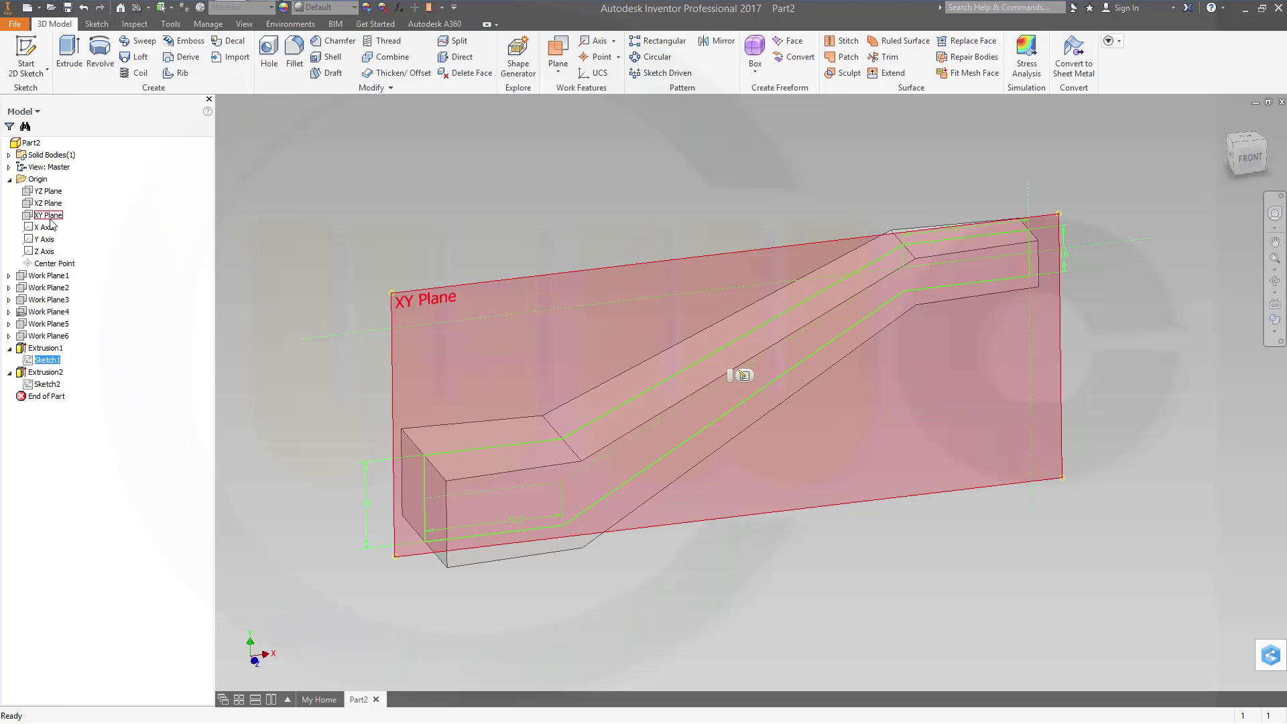
right_click(50, 216)
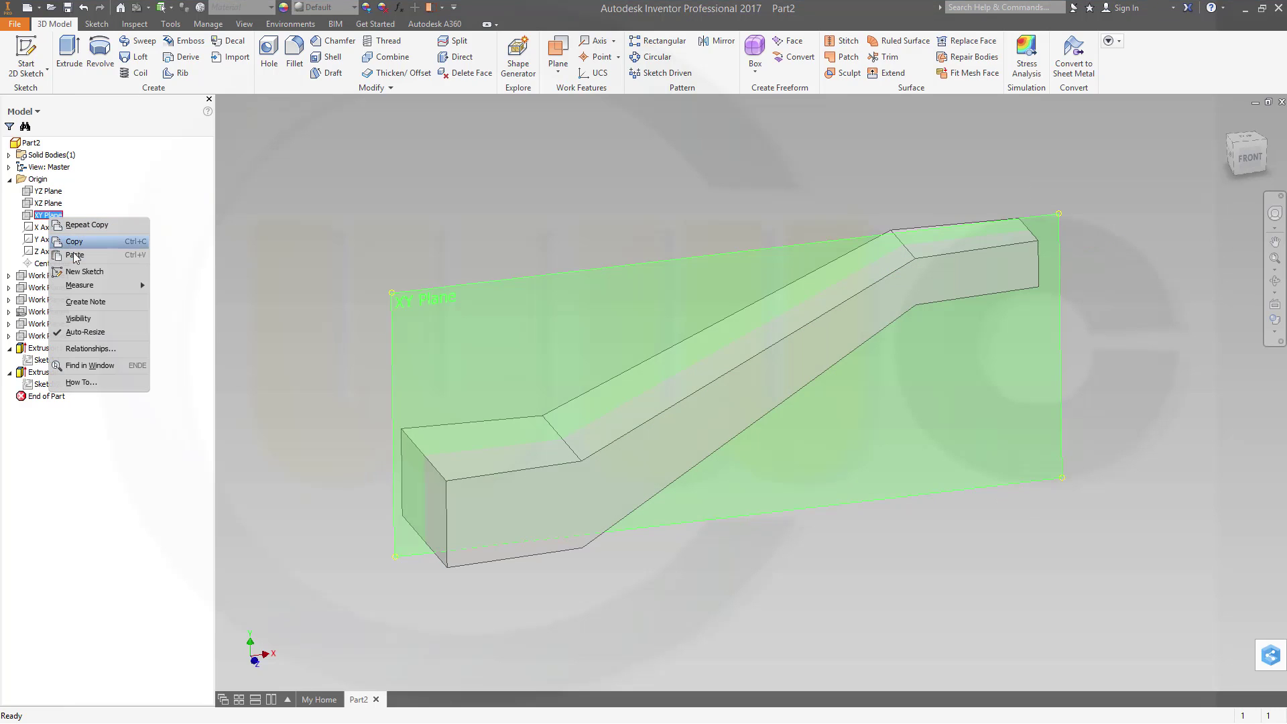
click(73, 258)
click(440, 250)
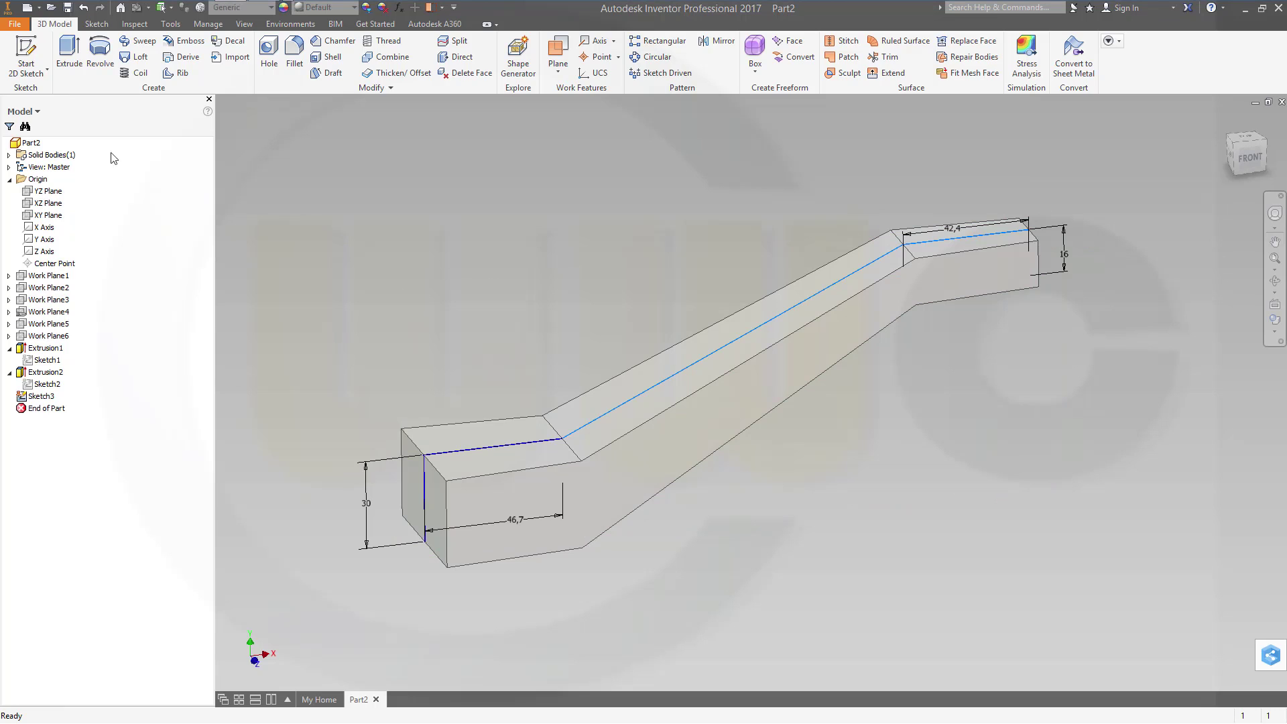
Step: Hide the solid body so that only the copied side profile sketch is shown
right_click(54, 158)
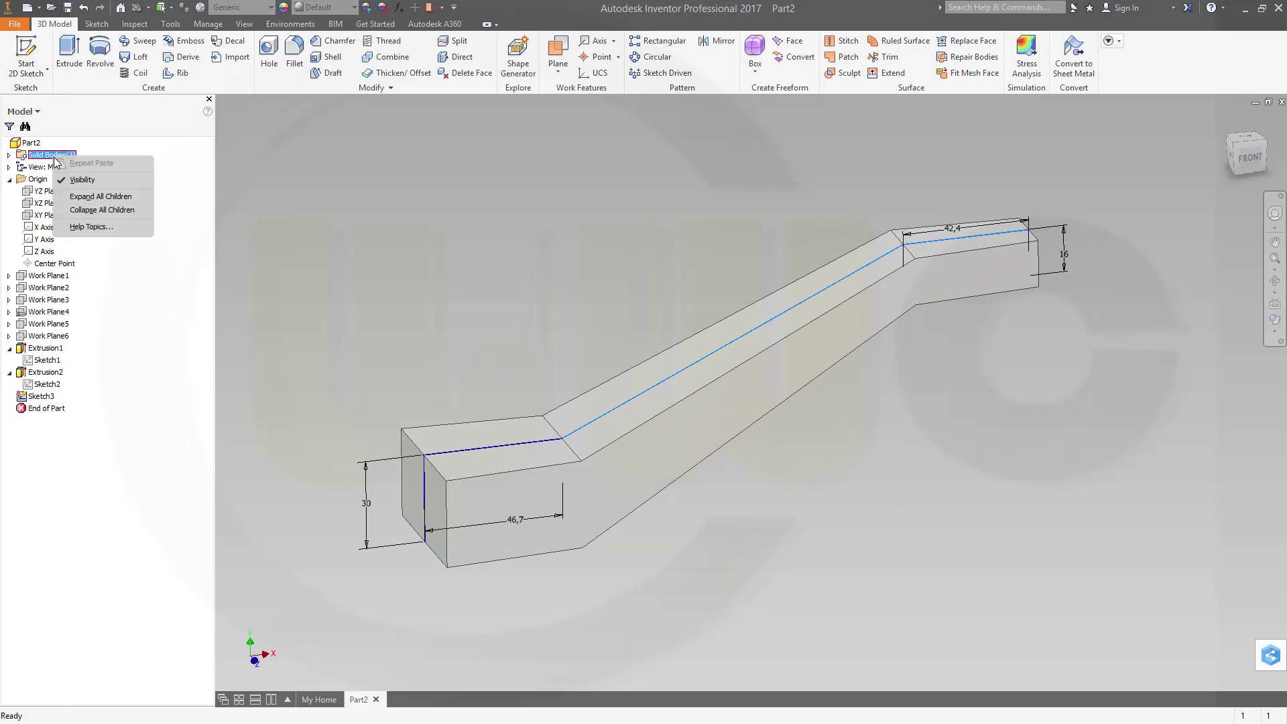
click(84, 185)
key(F5)
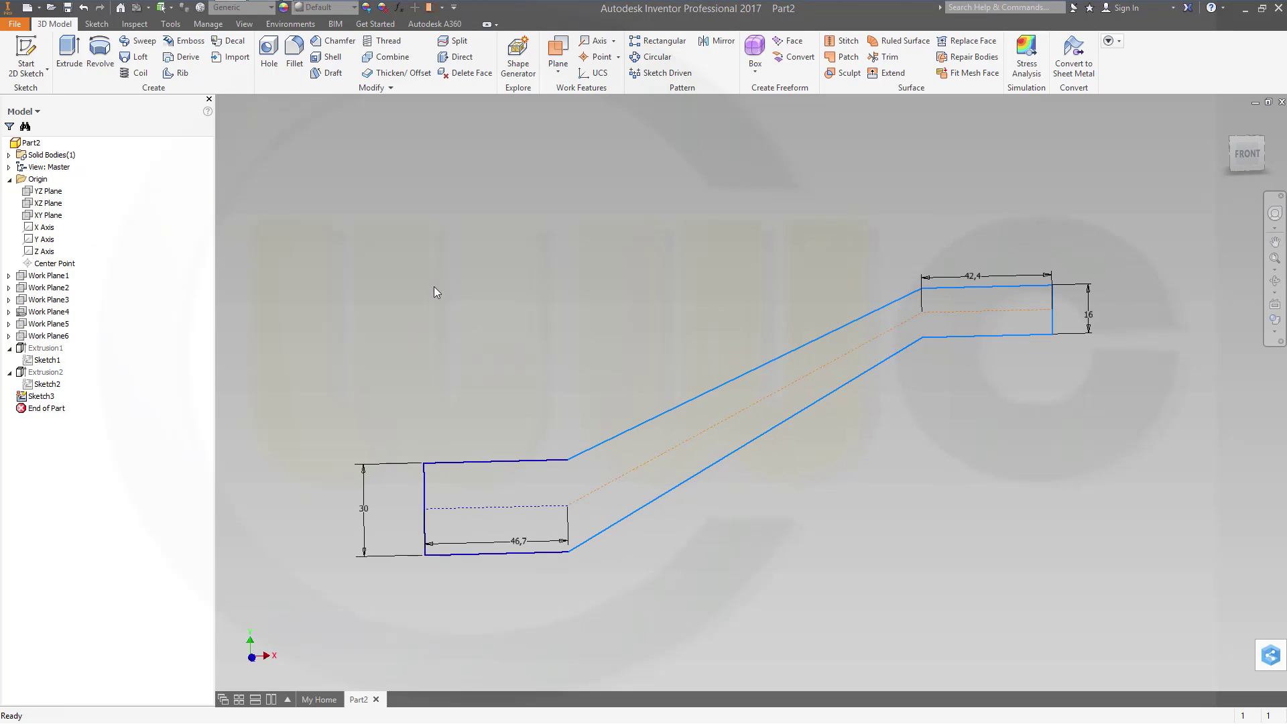
scroll(432, 286, up, 3)
scroll(344, 312, down, 5)
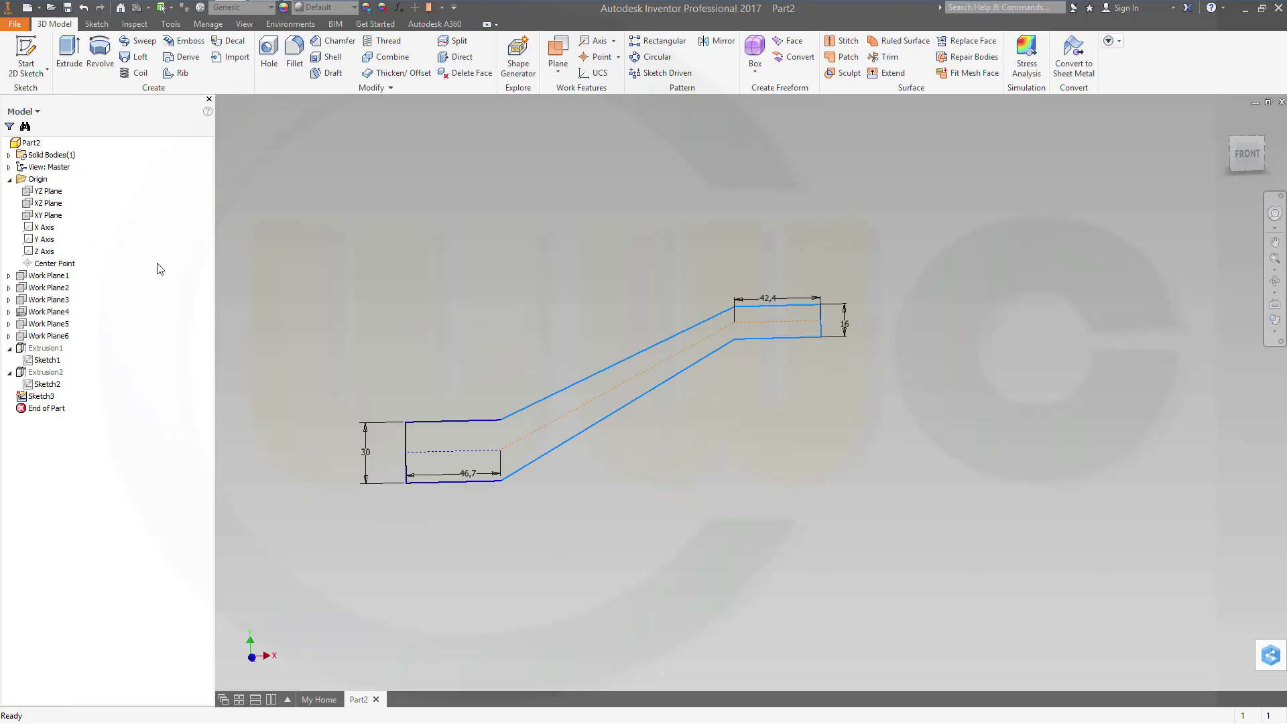
Step: Make the YZ Plane, Work Plane1 and Work Plane4 visible
click(41, 193)
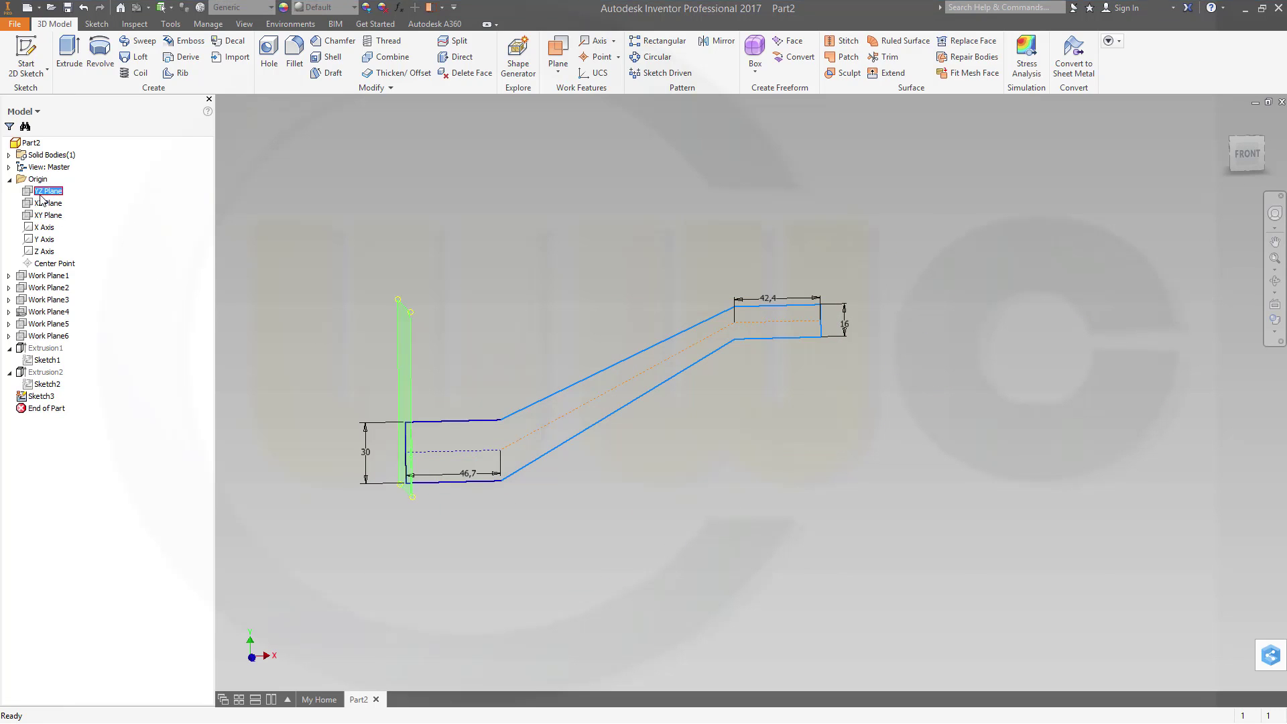
right_click(42, 192)
click(73, 297)
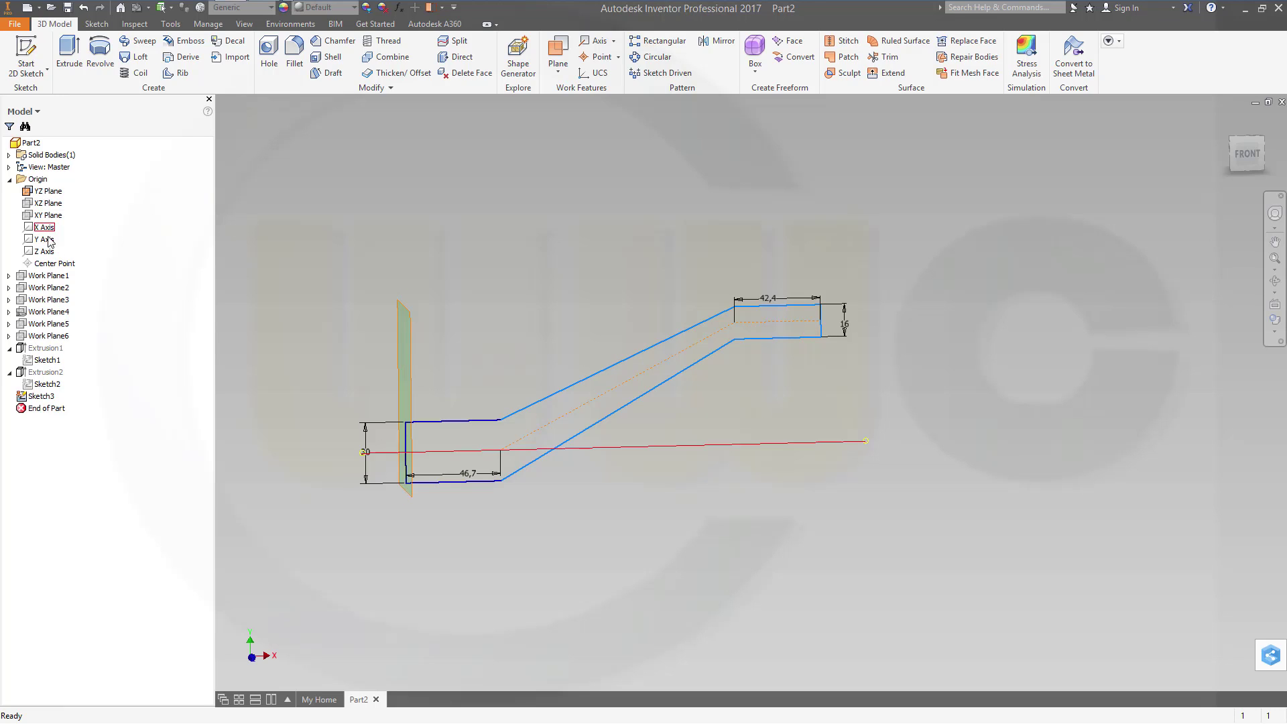
click(64, 277)
right_click(65, 279)
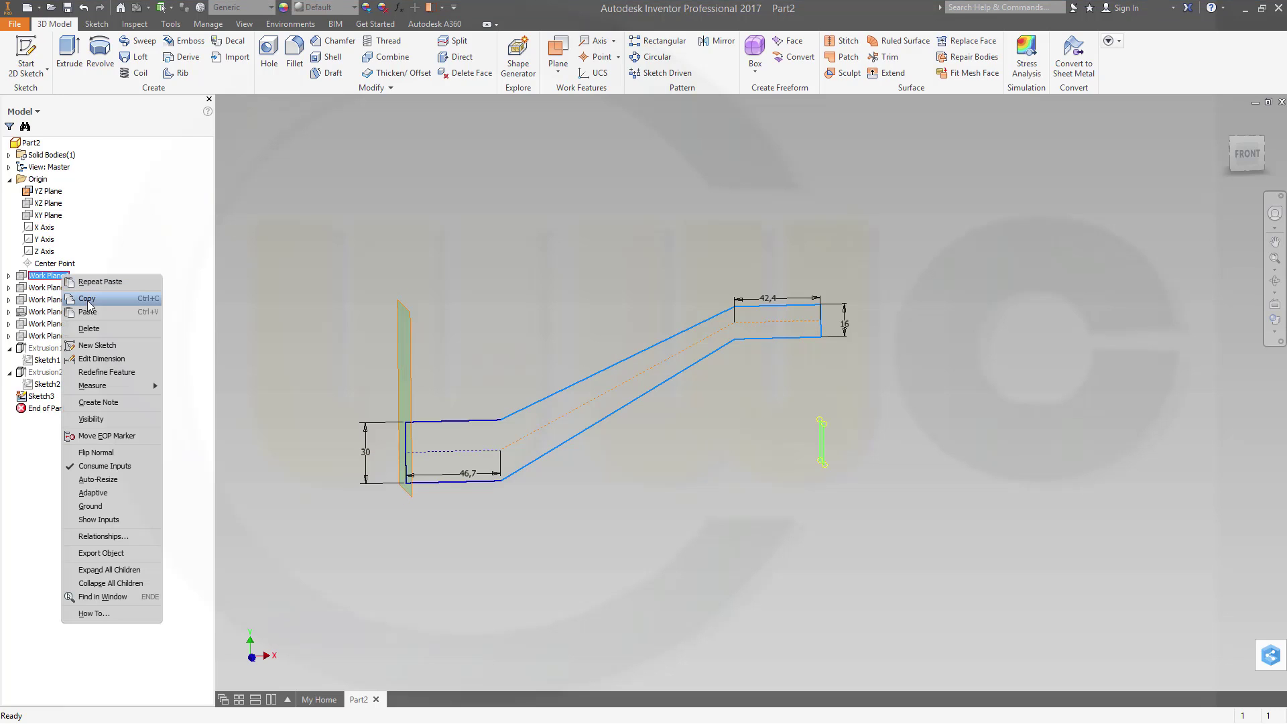
click(93, 419)
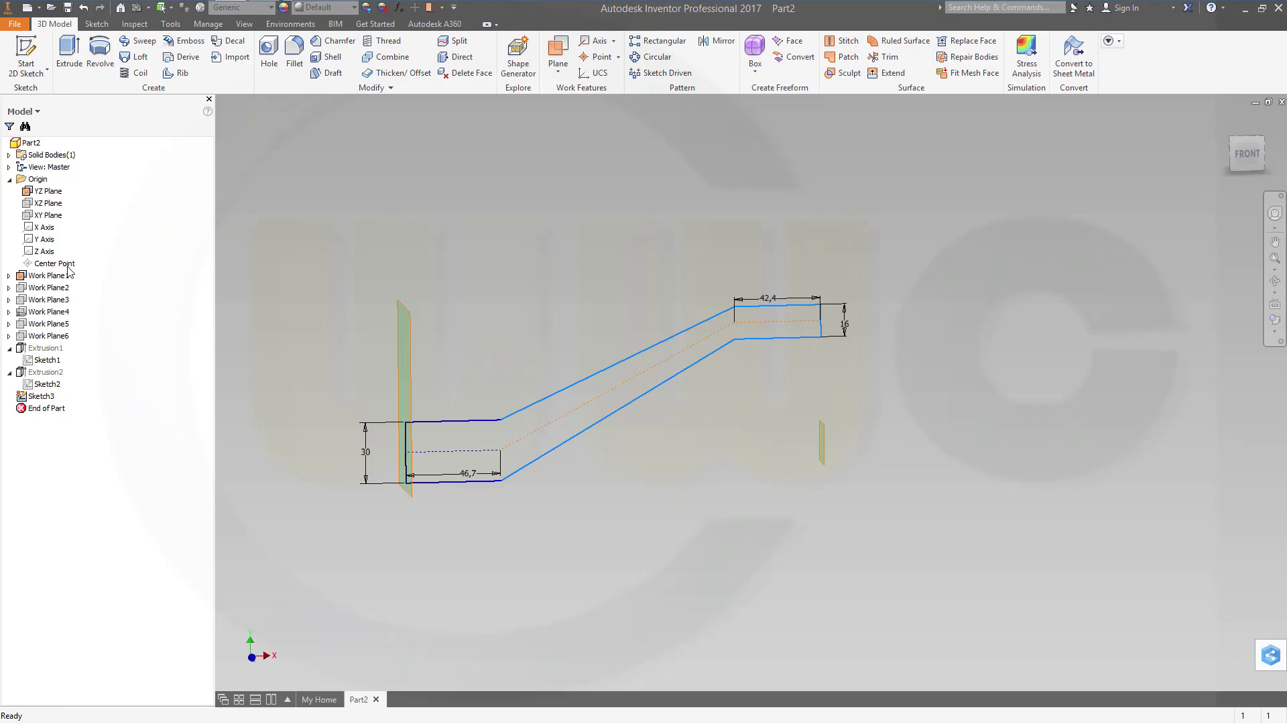
right_click(45, 314)
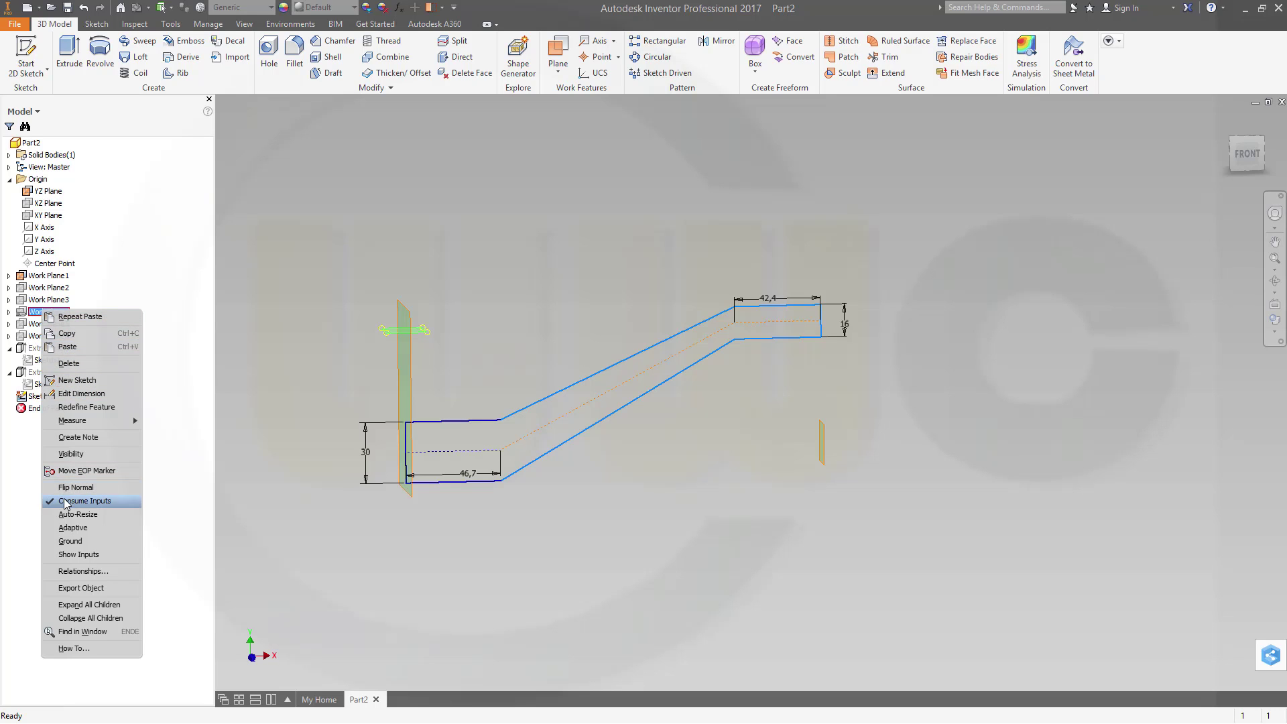
click(358, 375)
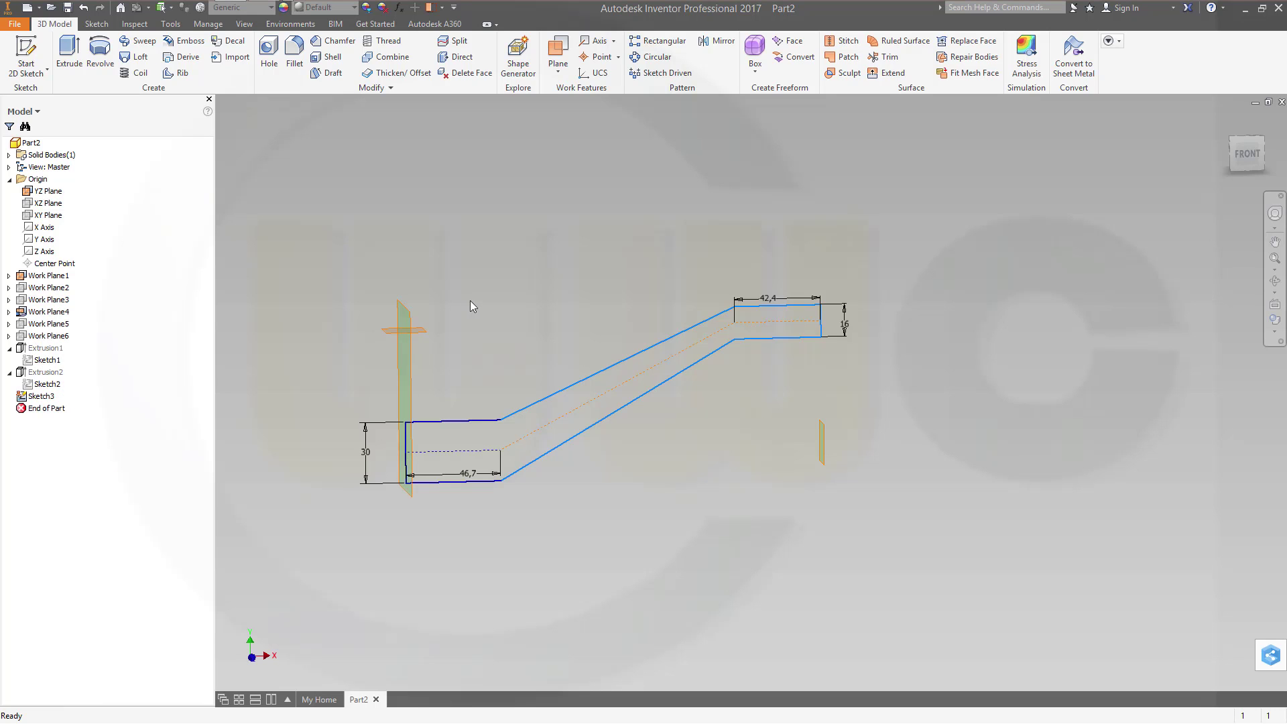
Step: Move the thin end of the copied side profile inward from Work Plane1, and open and leave the second extrusion's sketch
mouse_move(487, 455)
shift+middle_down()
mouse_move(436, 520)
mouse_move(460, 529)
mouse_move(407, 451)
shift+middle_up()
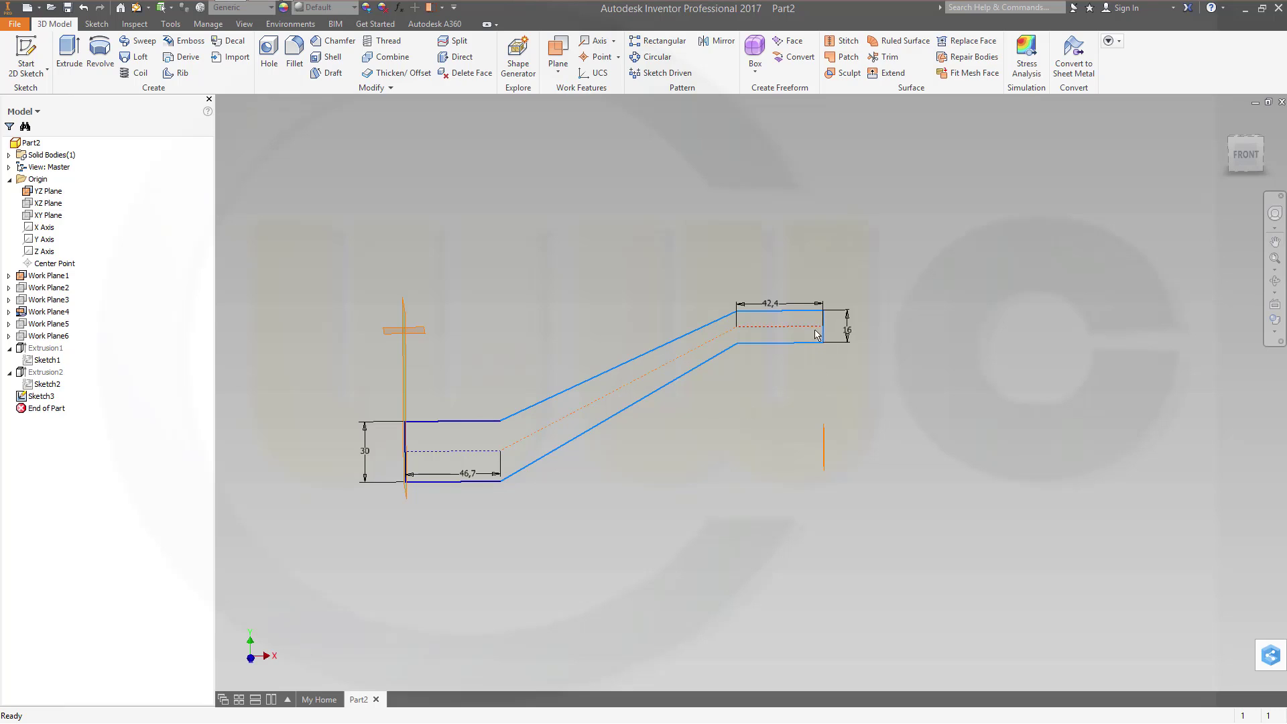
mouse_move(823, 340)
mouse_down()
mouse_move(838, 340)
mouse_move(793, 340)
mouse_up()
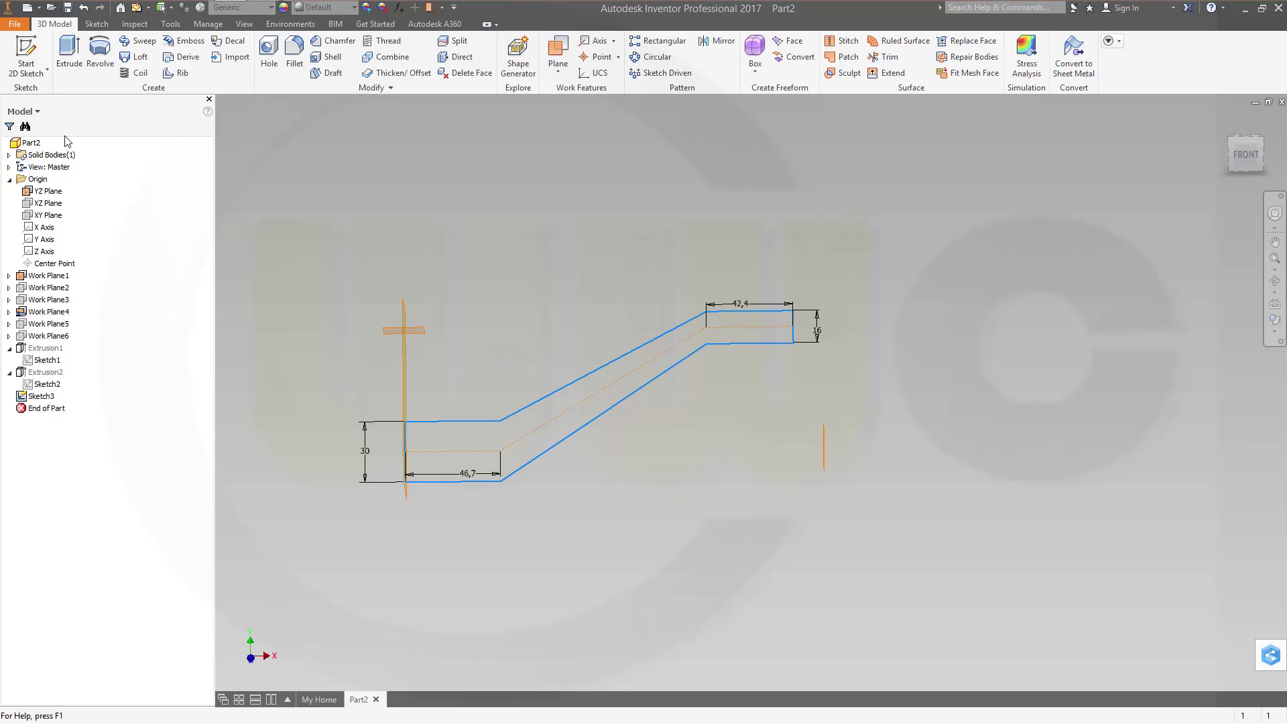
double_click(32, 387)
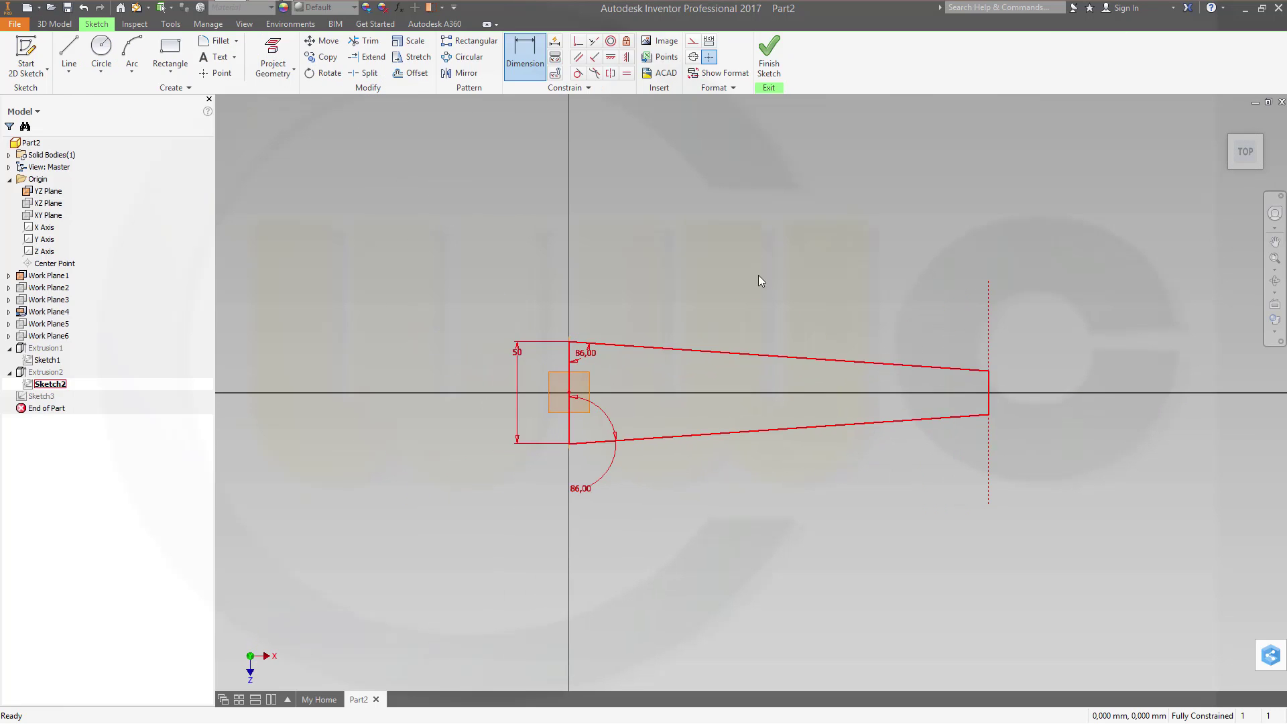
click(771, 54)
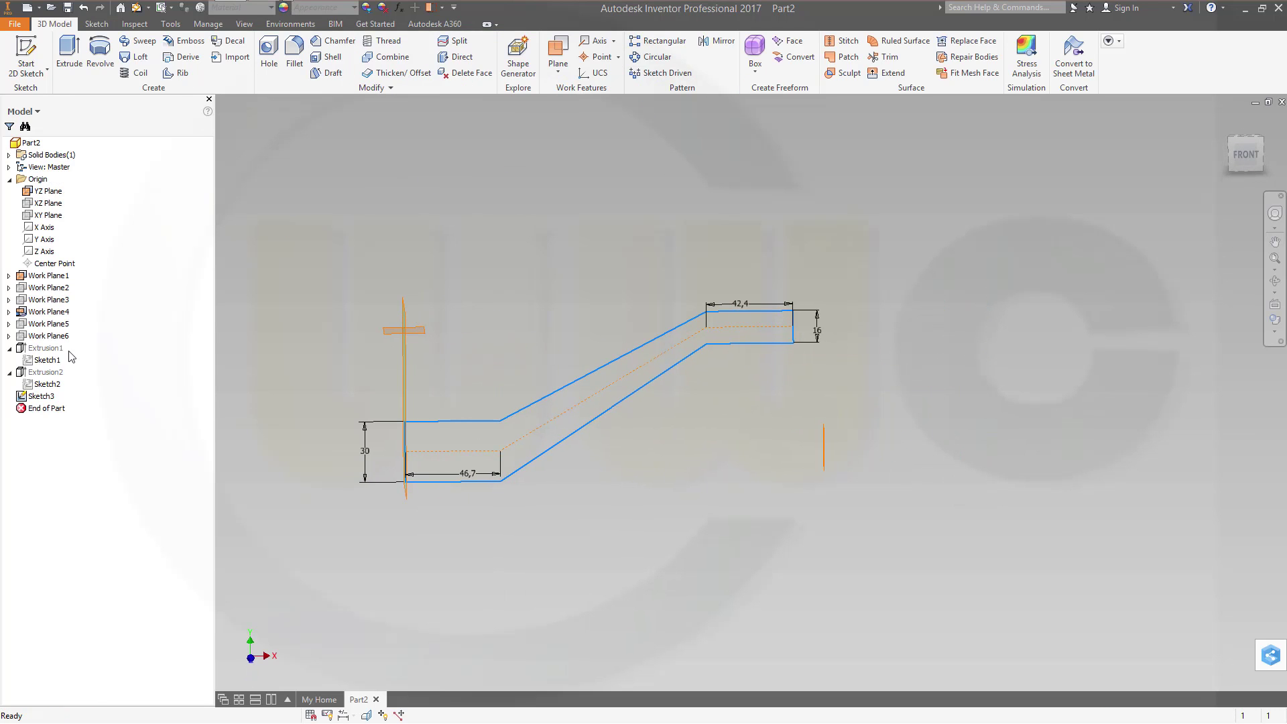
Step: Open the copied side profile sketch for editing and pull its thick end away from the YZ plane
double_click(48, 396)
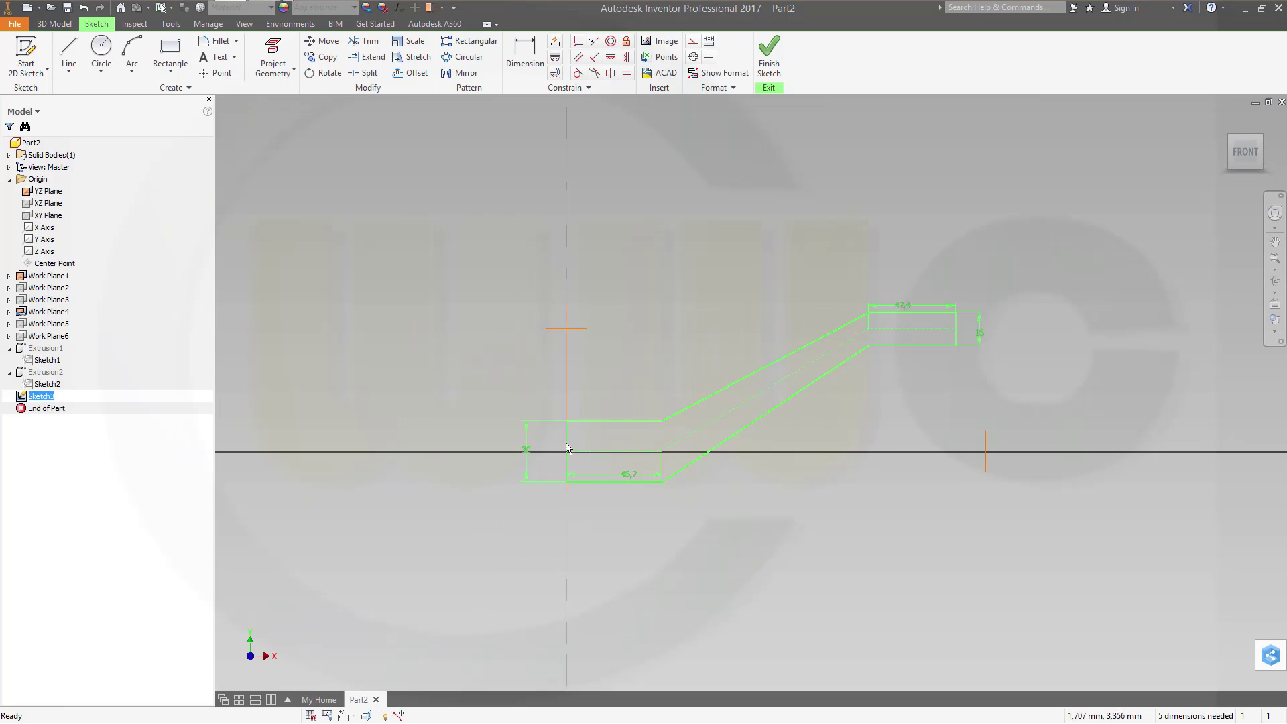
drag(566, 439, 531, 439)
click(546, 316)
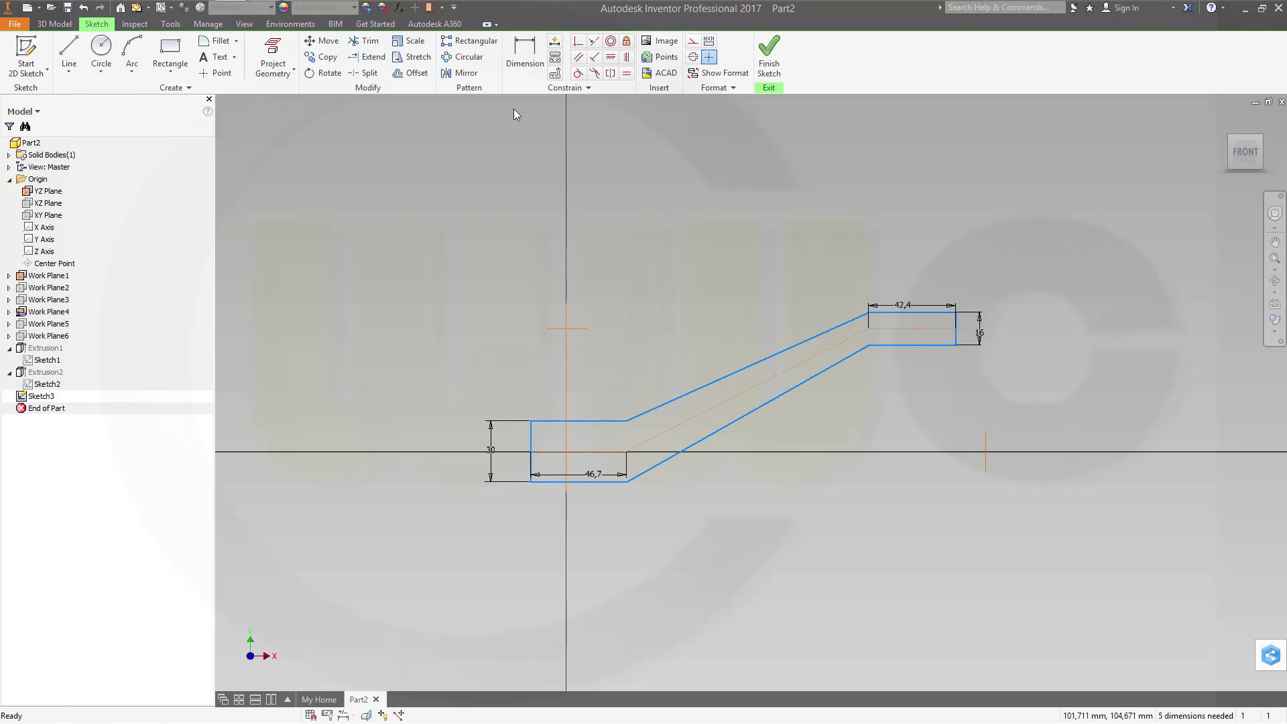
click(578, 41)
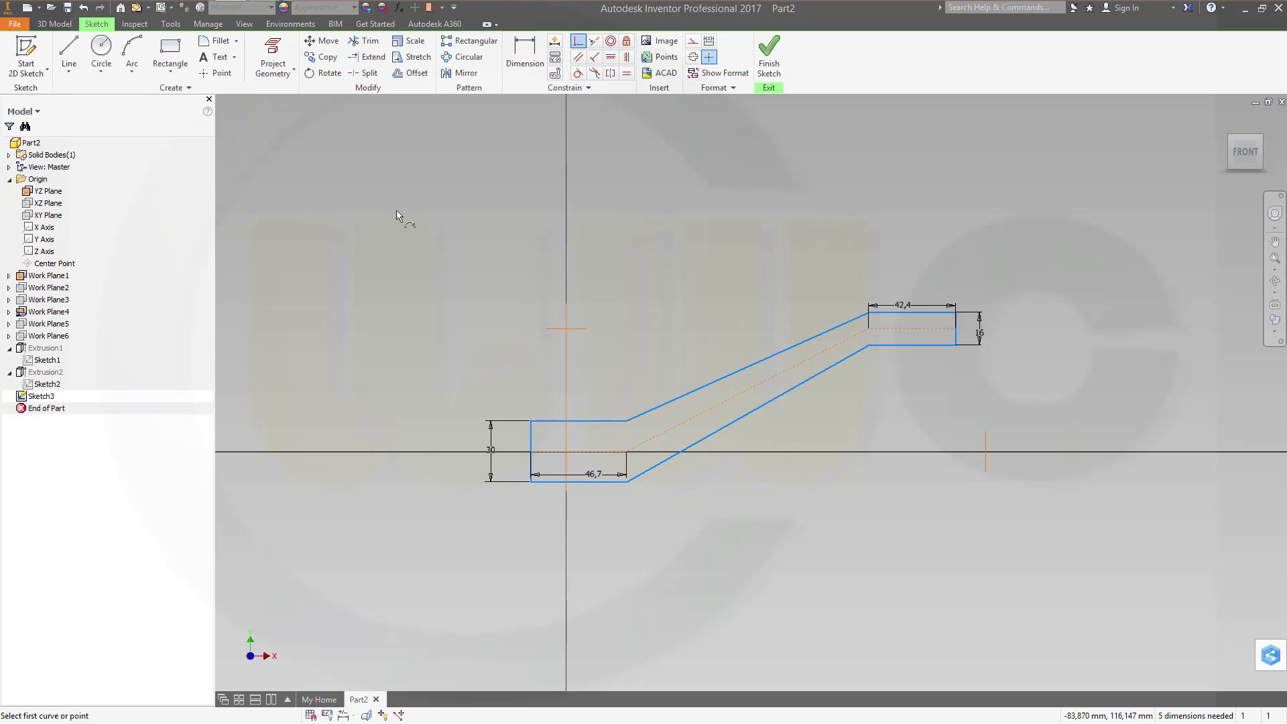
key(Escape)
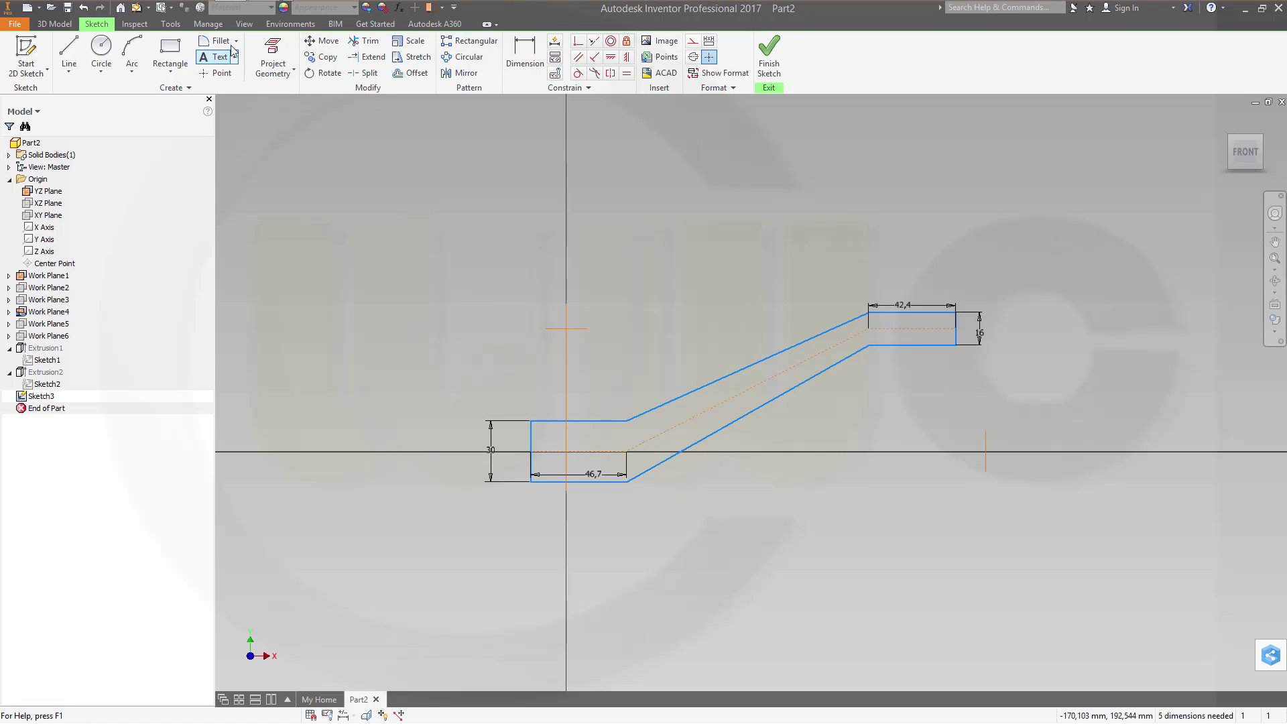
click(272, 59)
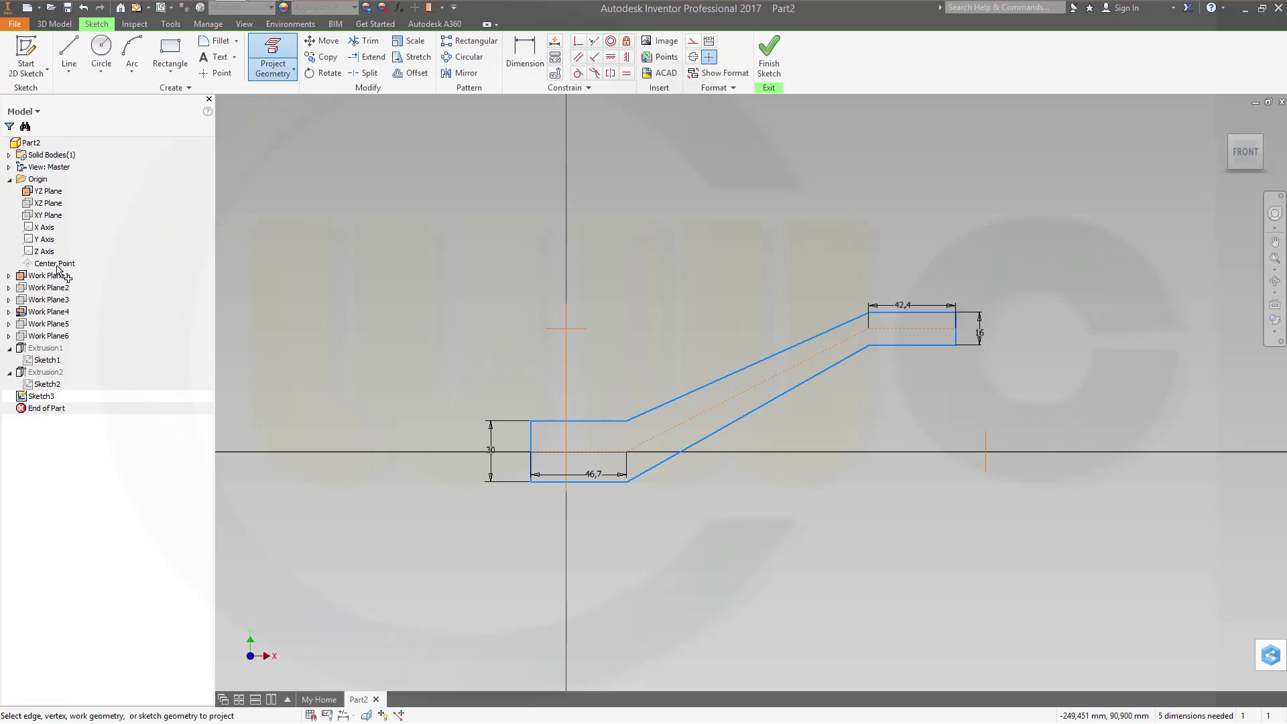
key(Escape)
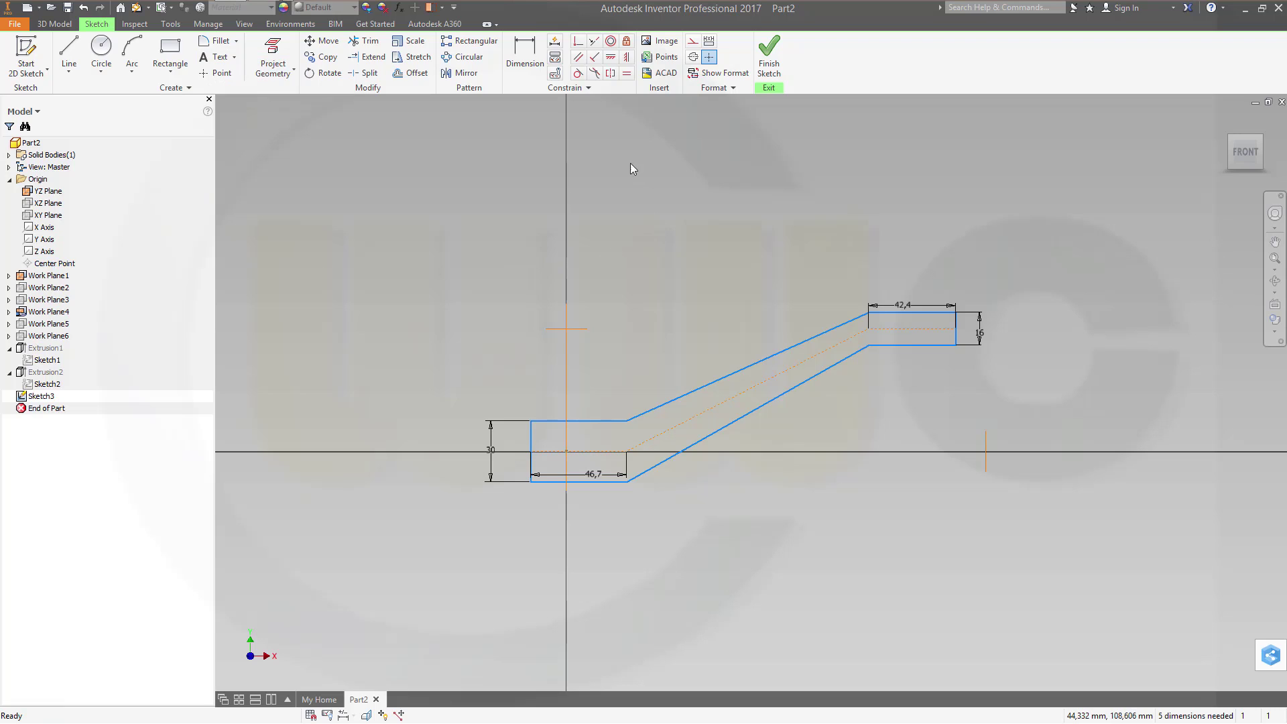
Step: Constrain the centreline's endpoint at the profile's thick end coincident with the sketch origin
click(576, 42)
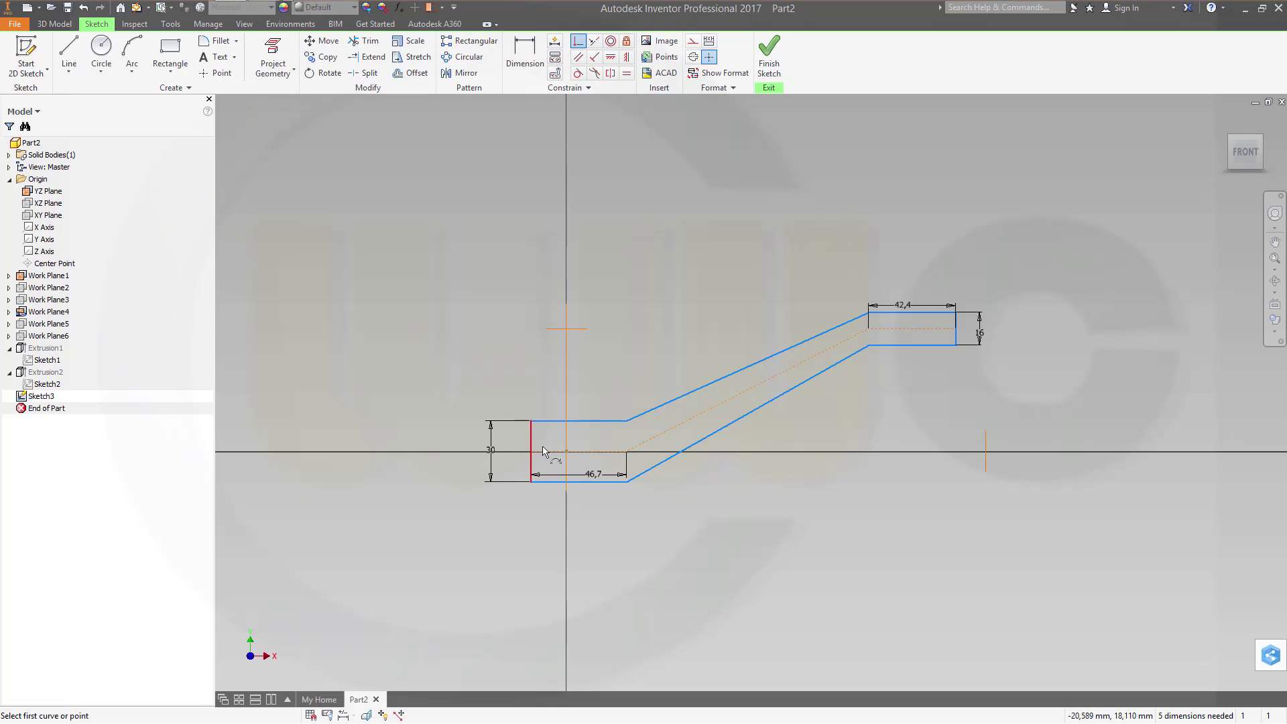
click(566, 452)
click(530, 452)
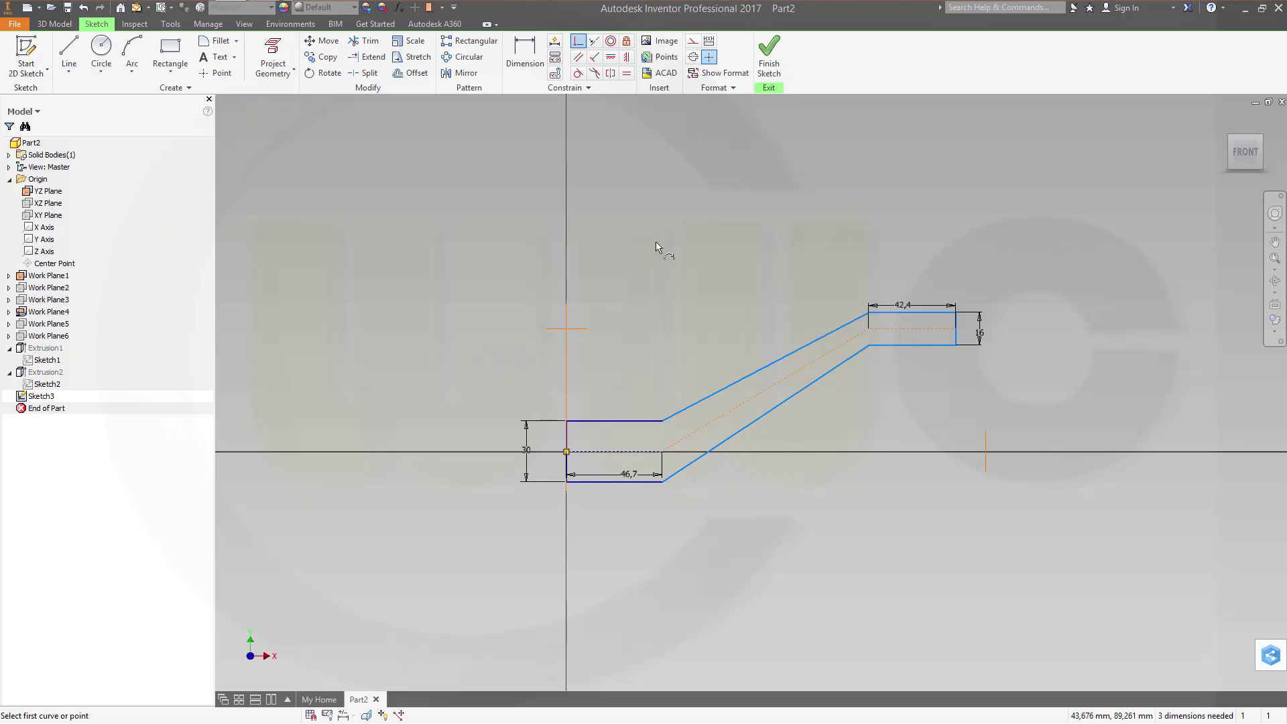
Step: Project Work Plane1 into the sketch and turn the projected vertical line into construction geometry
click(595, 41)
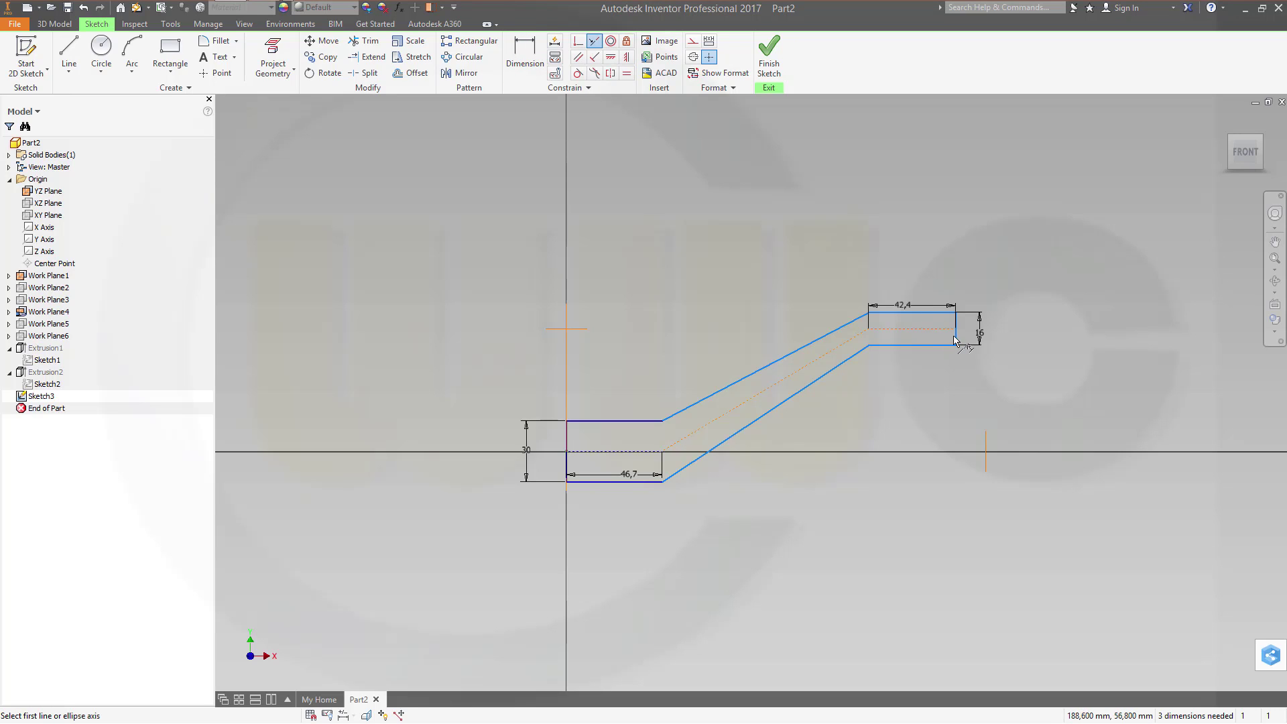
key(Escape)
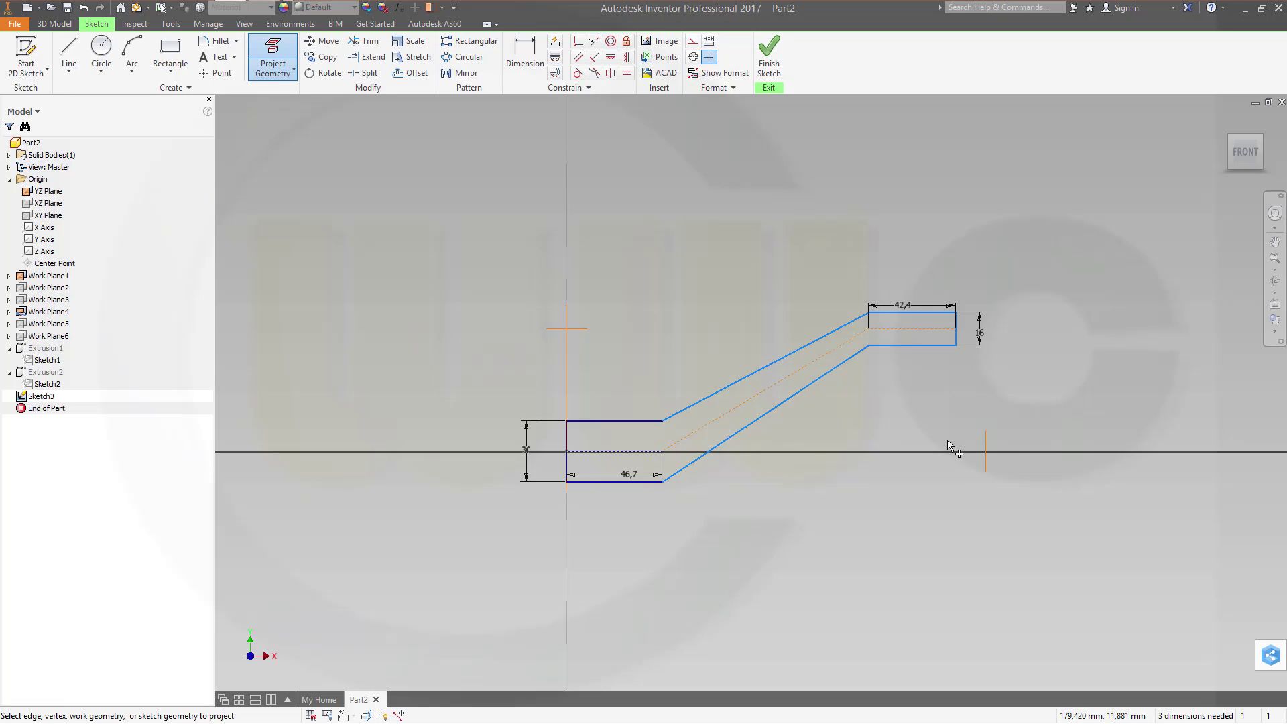
click(985, 450)
key(Escape)
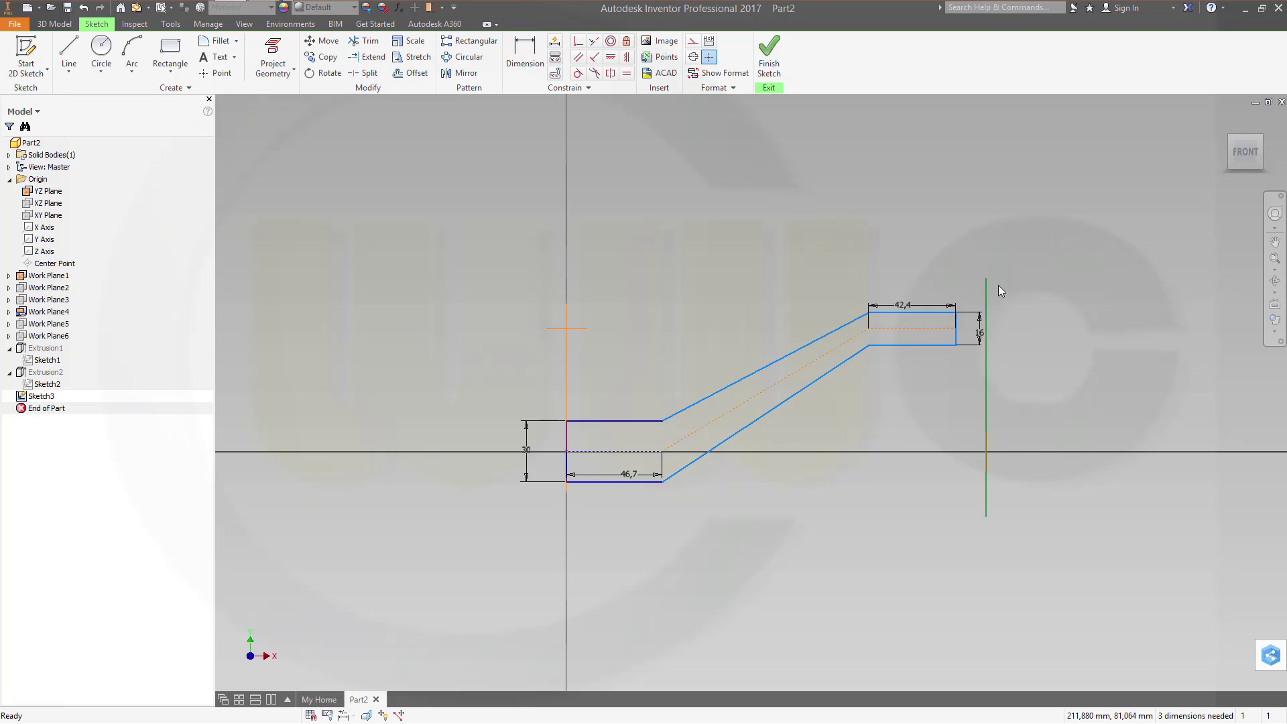
click(694, 41)
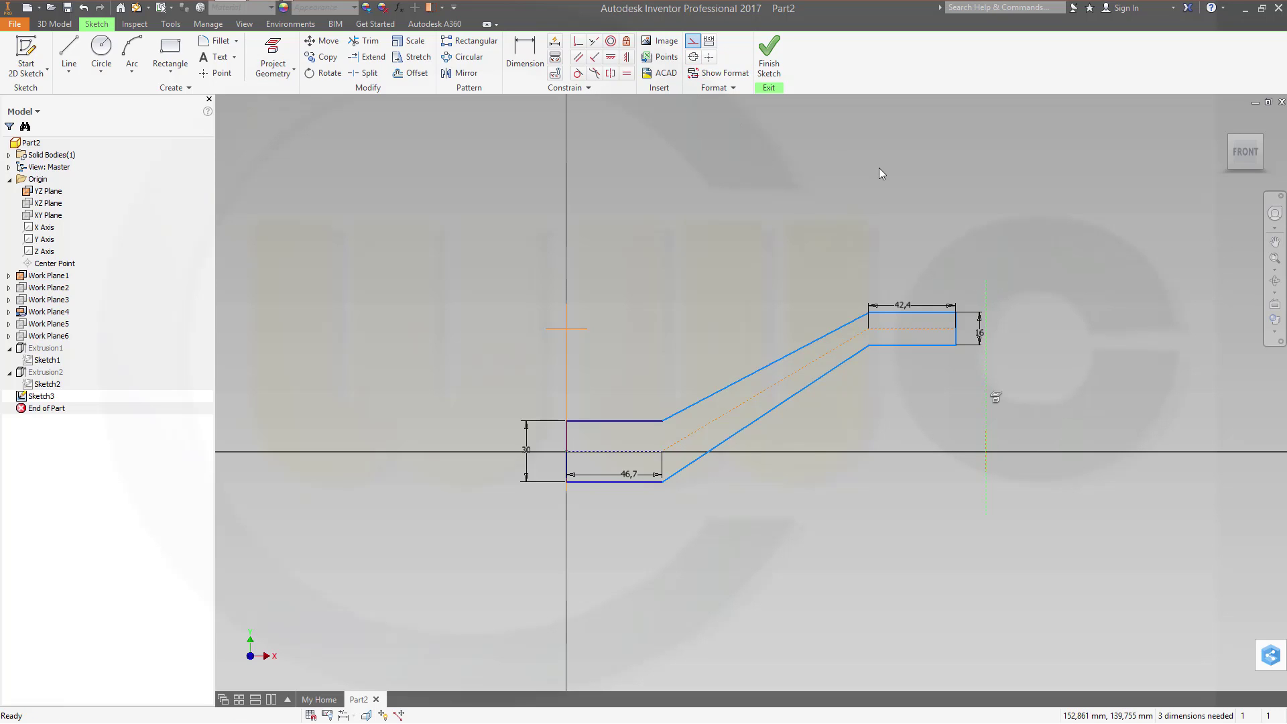
click(588, 146)
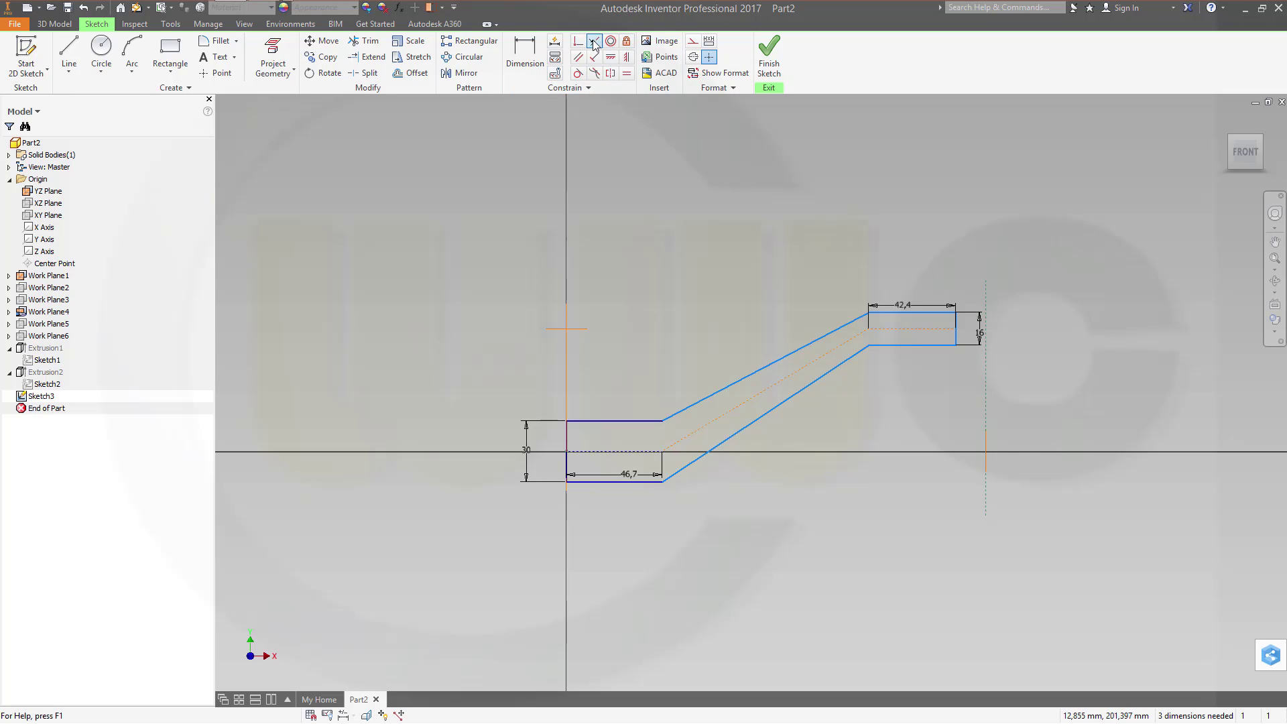
Step: Make the vertical end line of the profile's thin end collinear with the projected Work Plane1 line
click(594, 42)
click(956, 339)
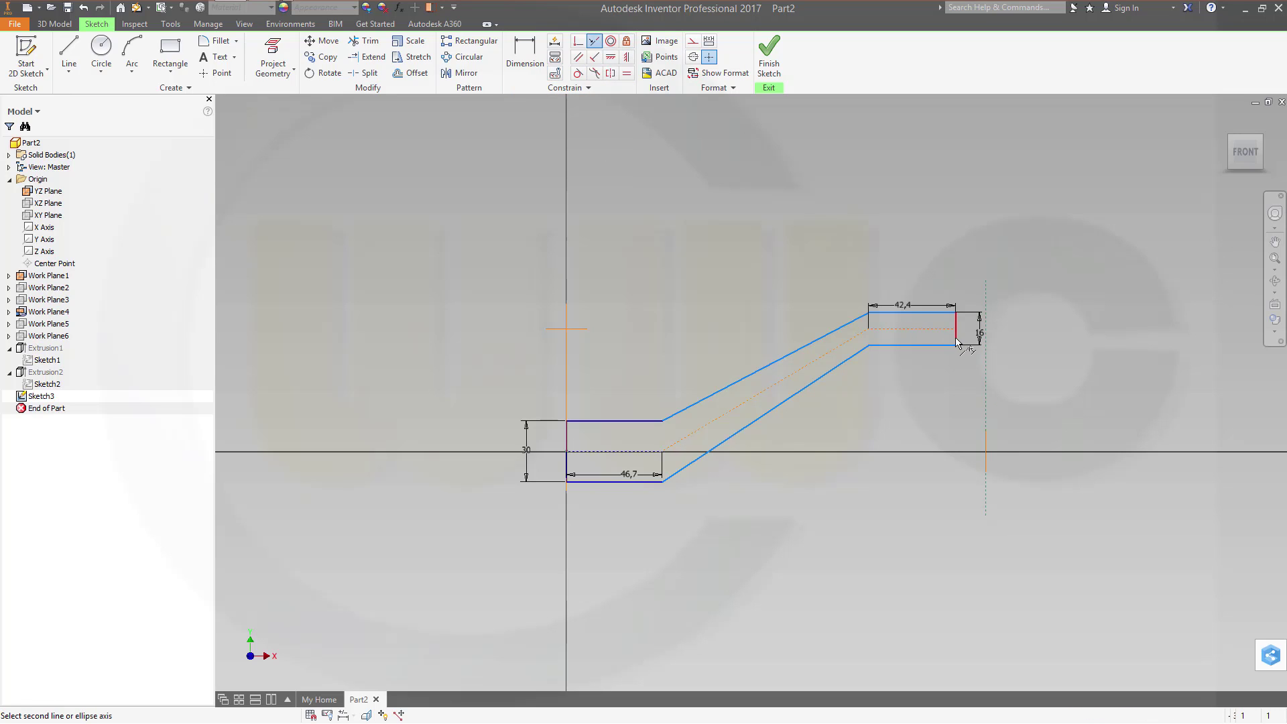
click(985, 393)
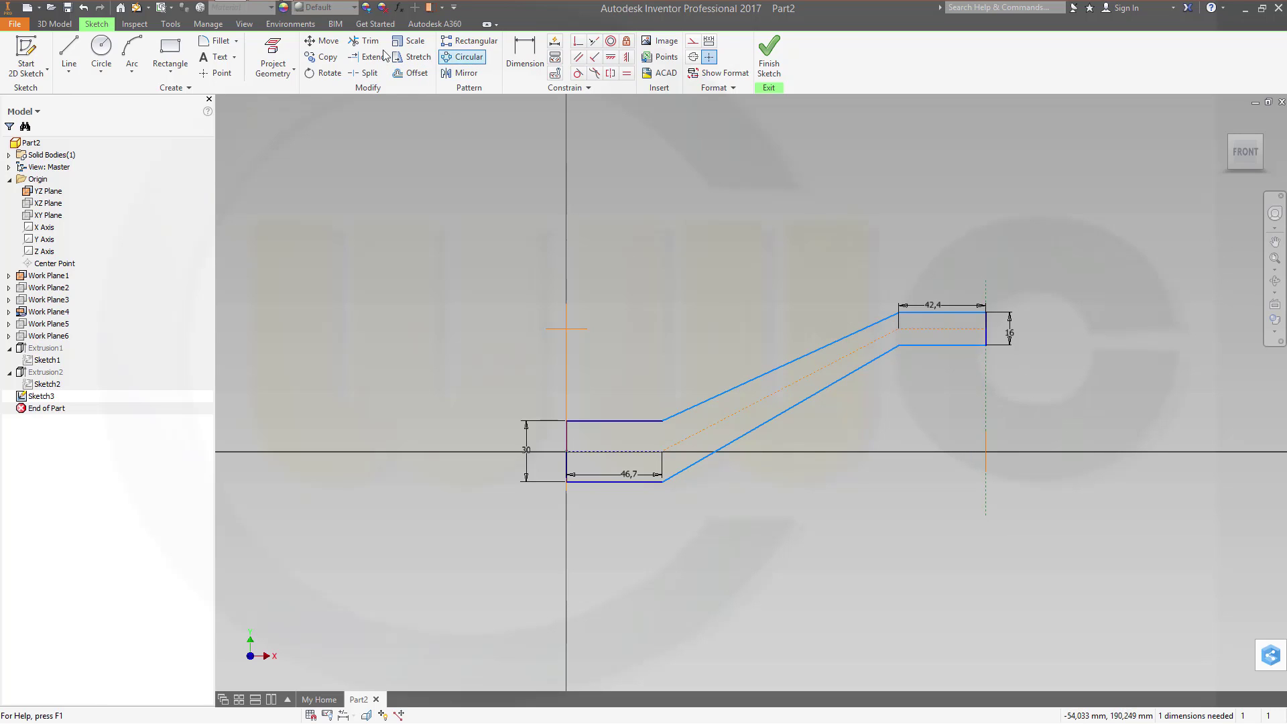
Step: Project Work Plane4 into the sketch and turn the projected horizontal line into construction geometry
click(273, 59)
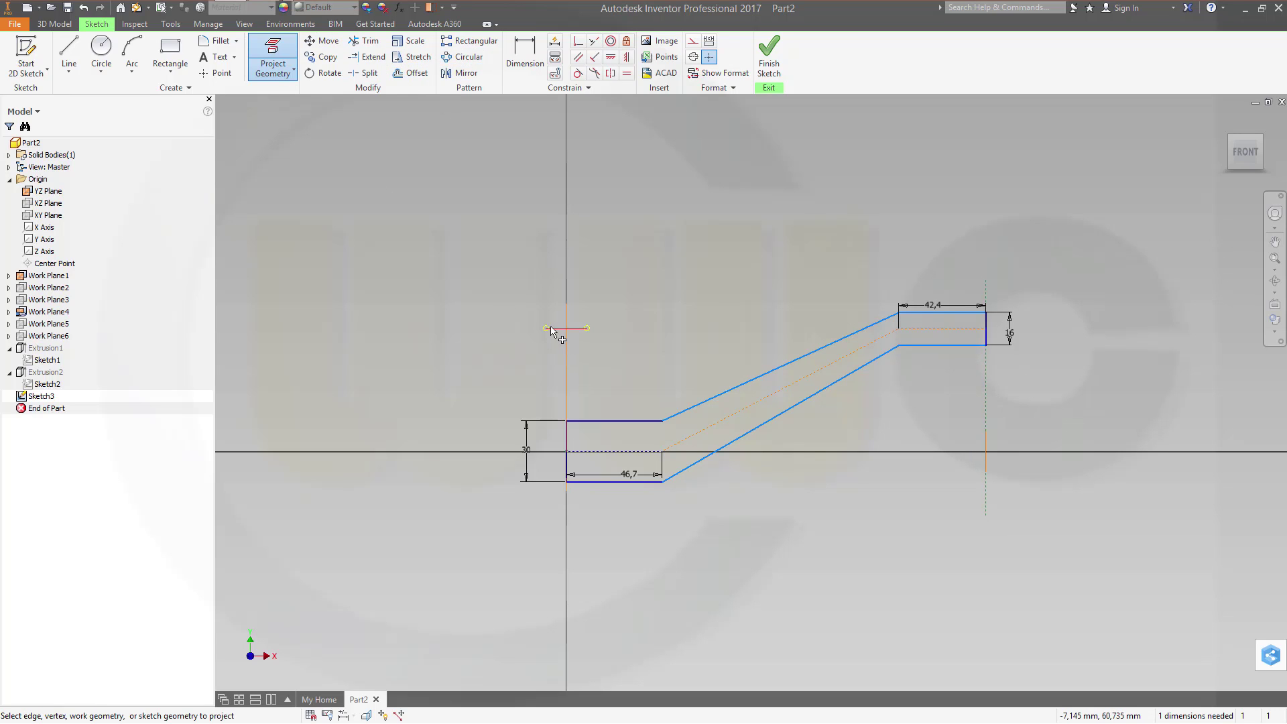
click(551, 329)
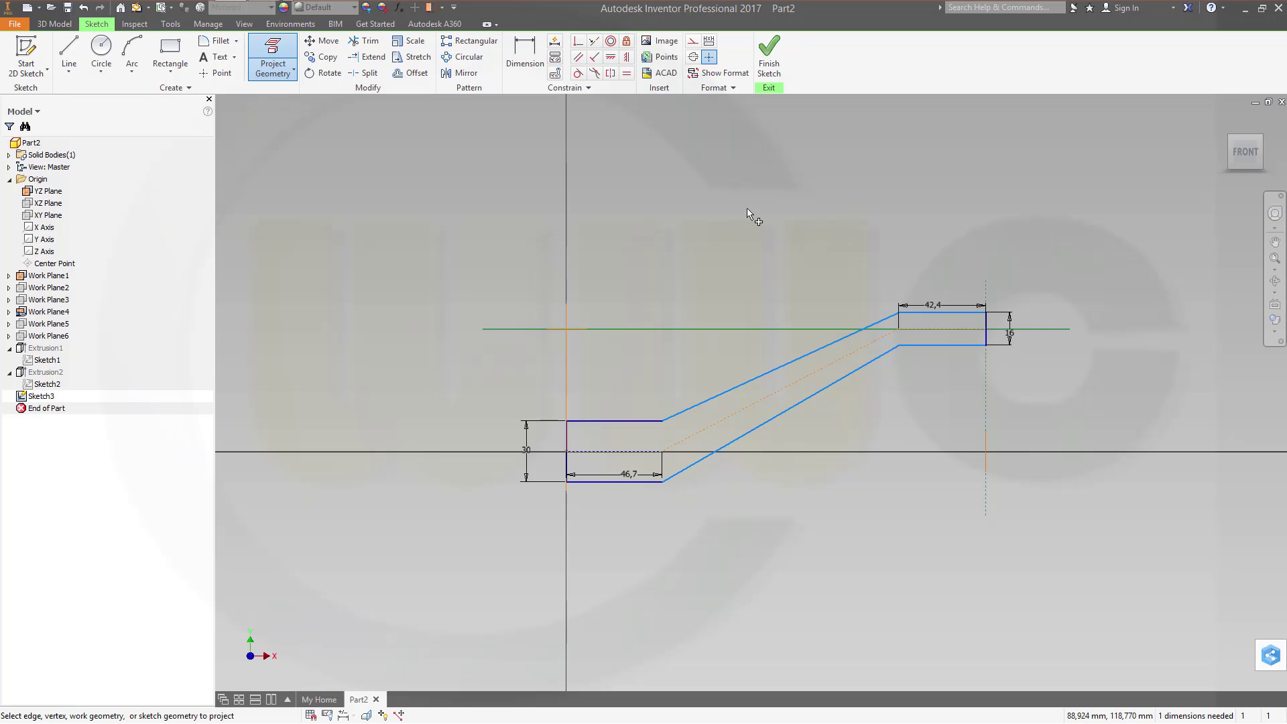
key(Escape)
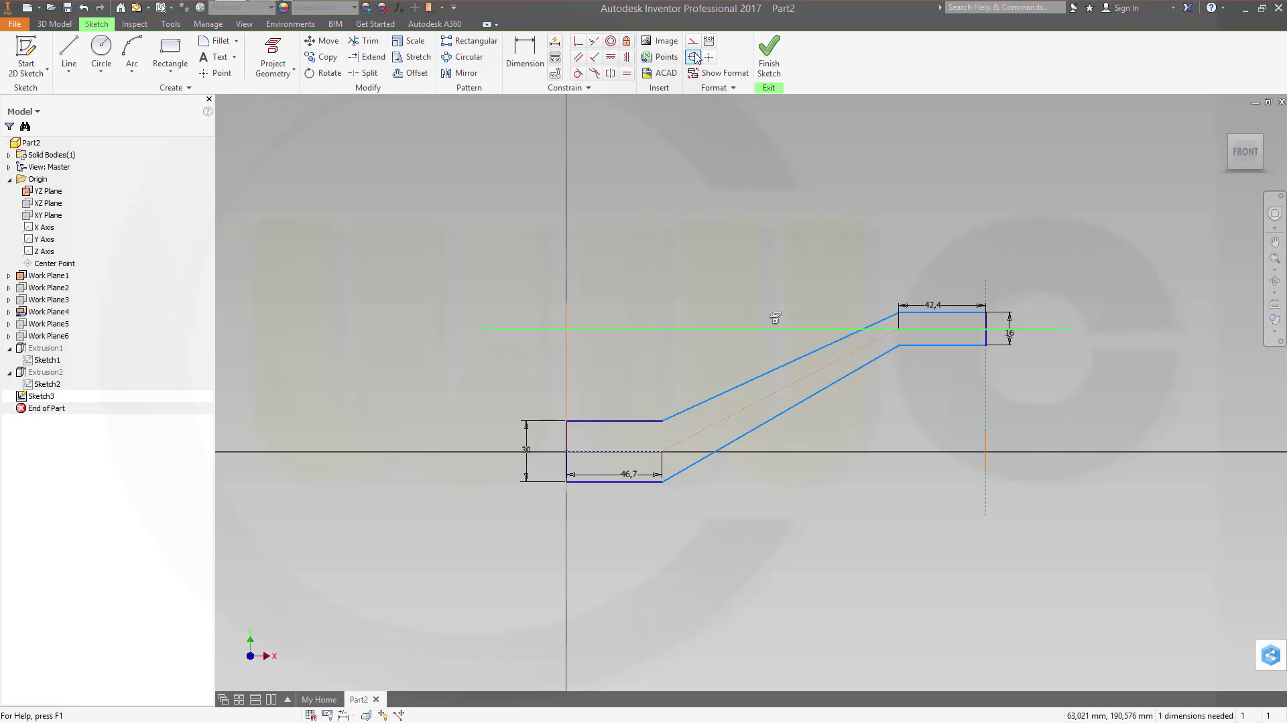
click(692, 41)
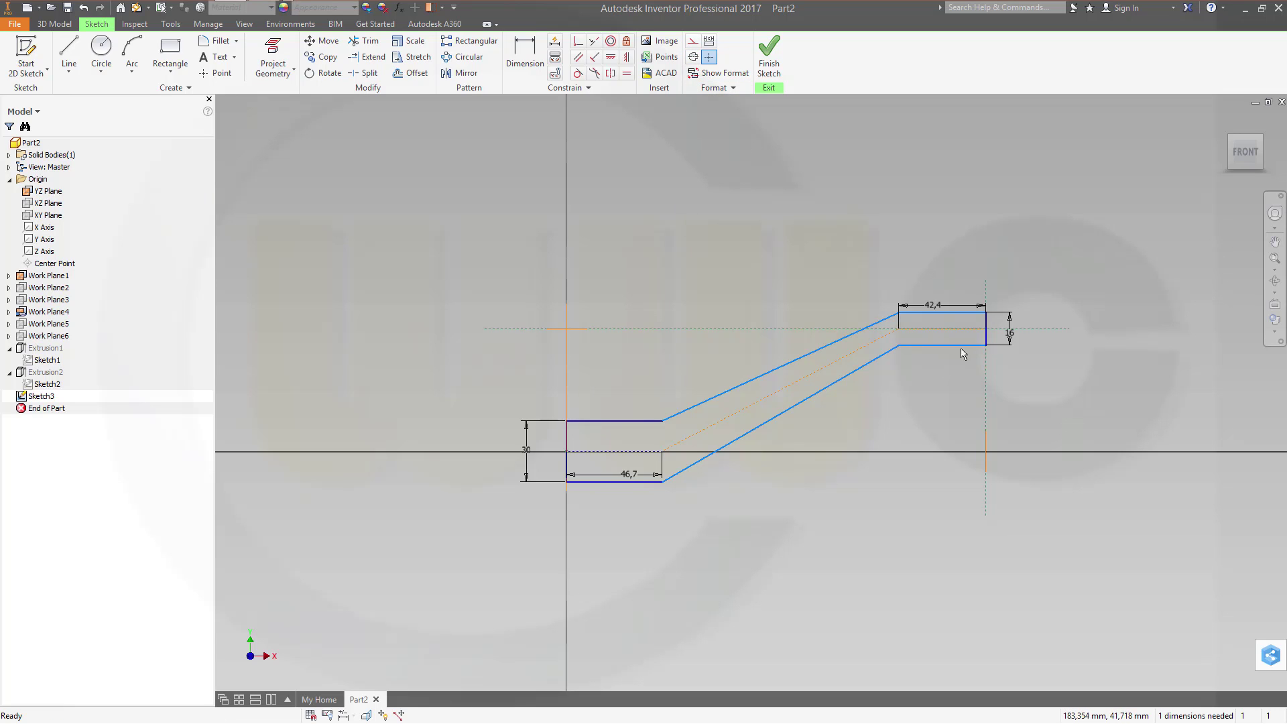
Step: Pull the thin end clear of the projected Work Plane4 line and make its horizontal centreline collinear with that line
drag(978, 313, 978, 251)
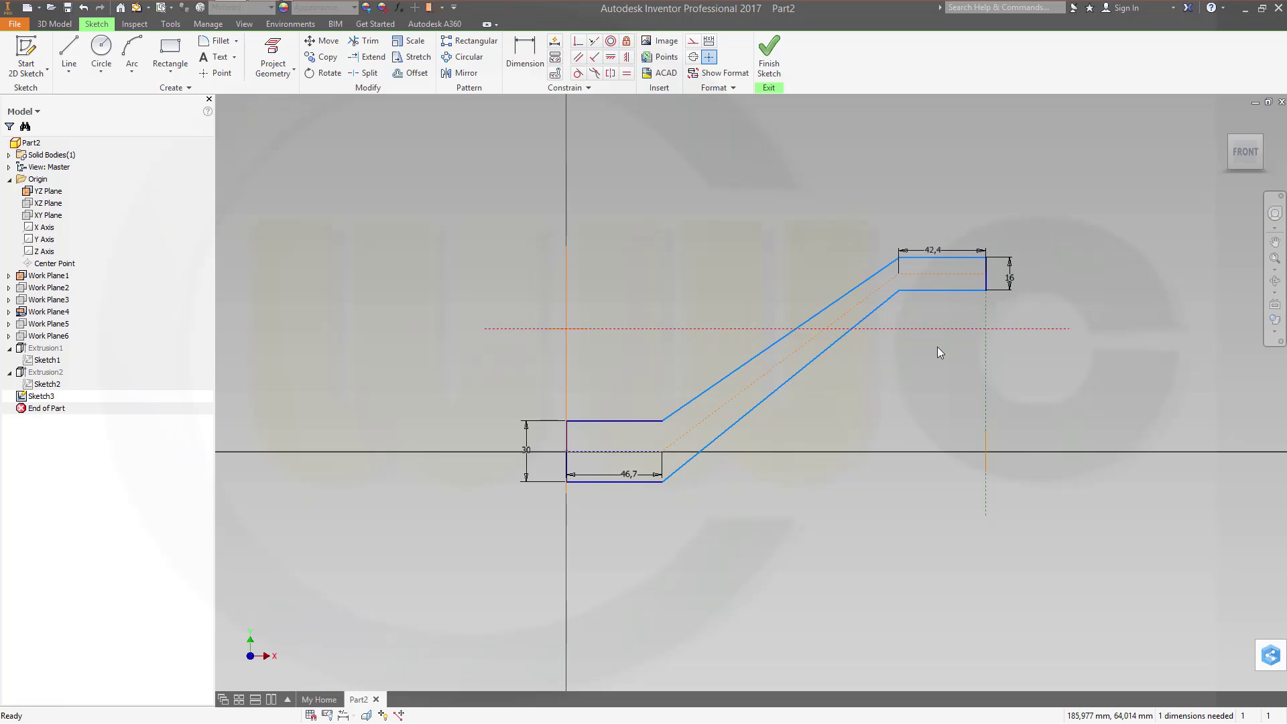
click(593, 45)
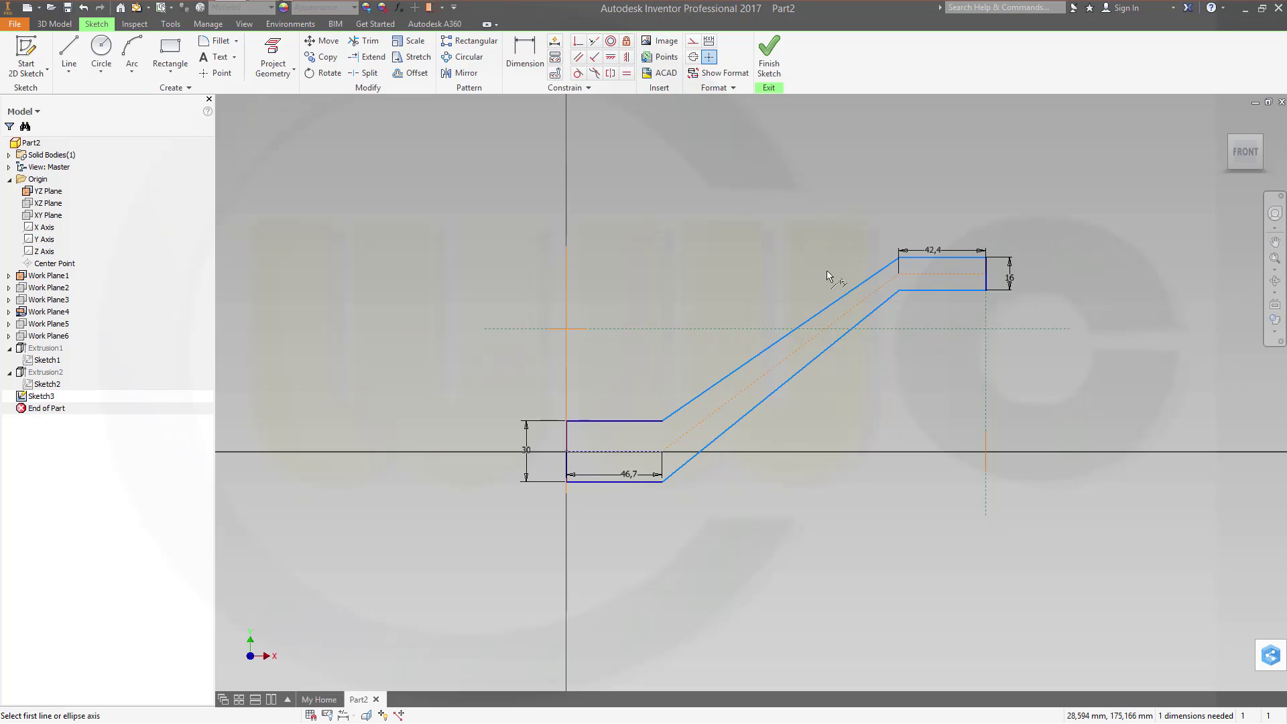
click(938, 275)
click(952, 328)
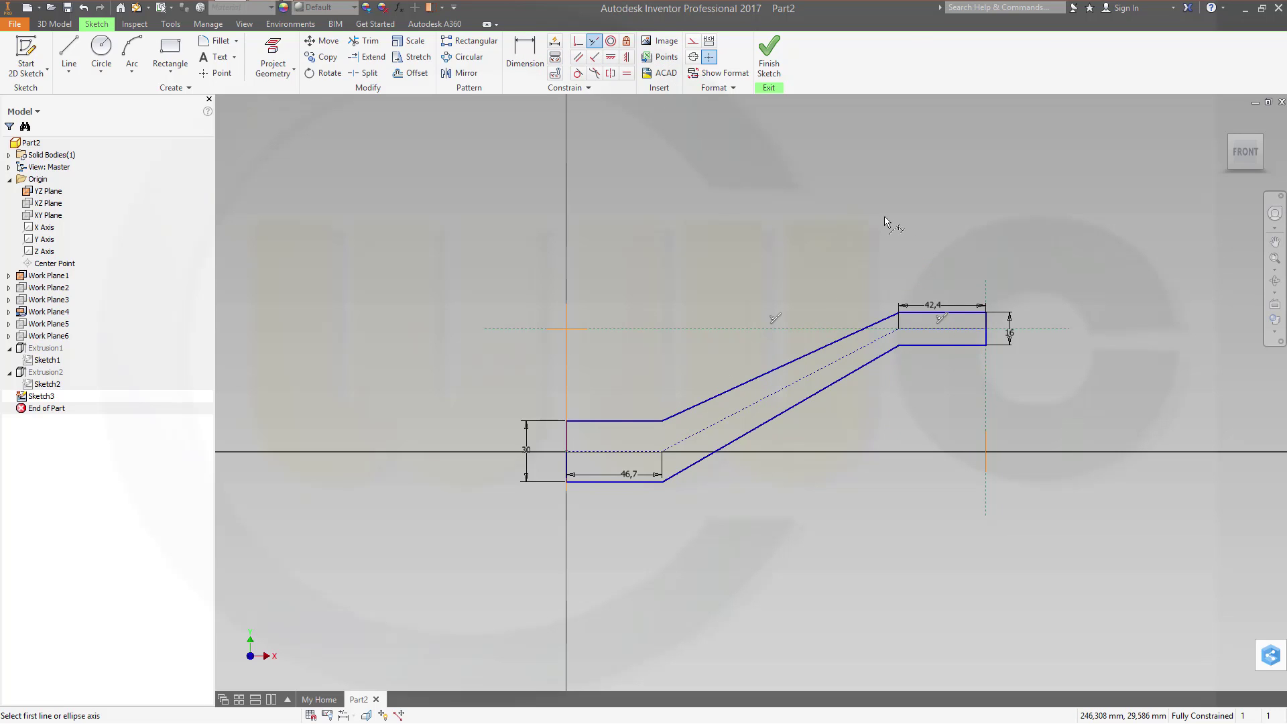
key(Escape)
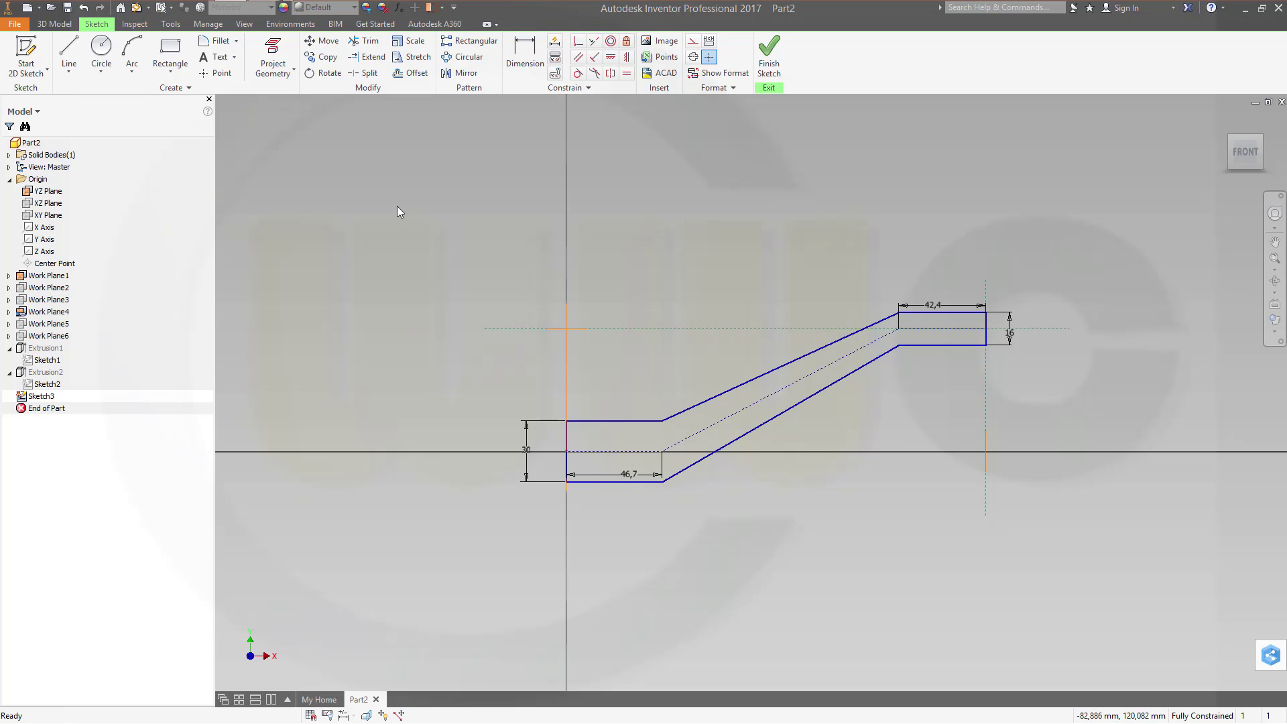
Step: Select the whole side profile and convert its lines to construction geometry
mouse_move(397, 207)
mouse_down()
mouse_move(896, 540)
mouse_move(1077, 603)
mouse_up()
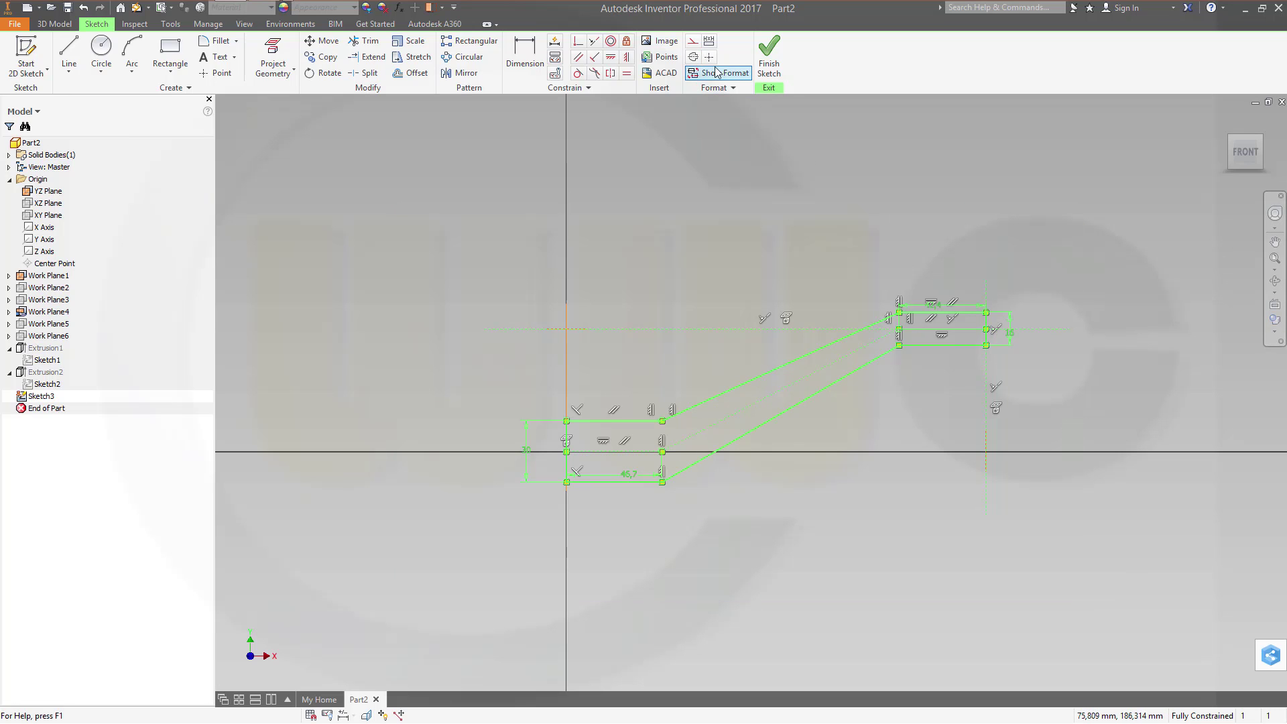
click(695, 43)
click(692, 208)
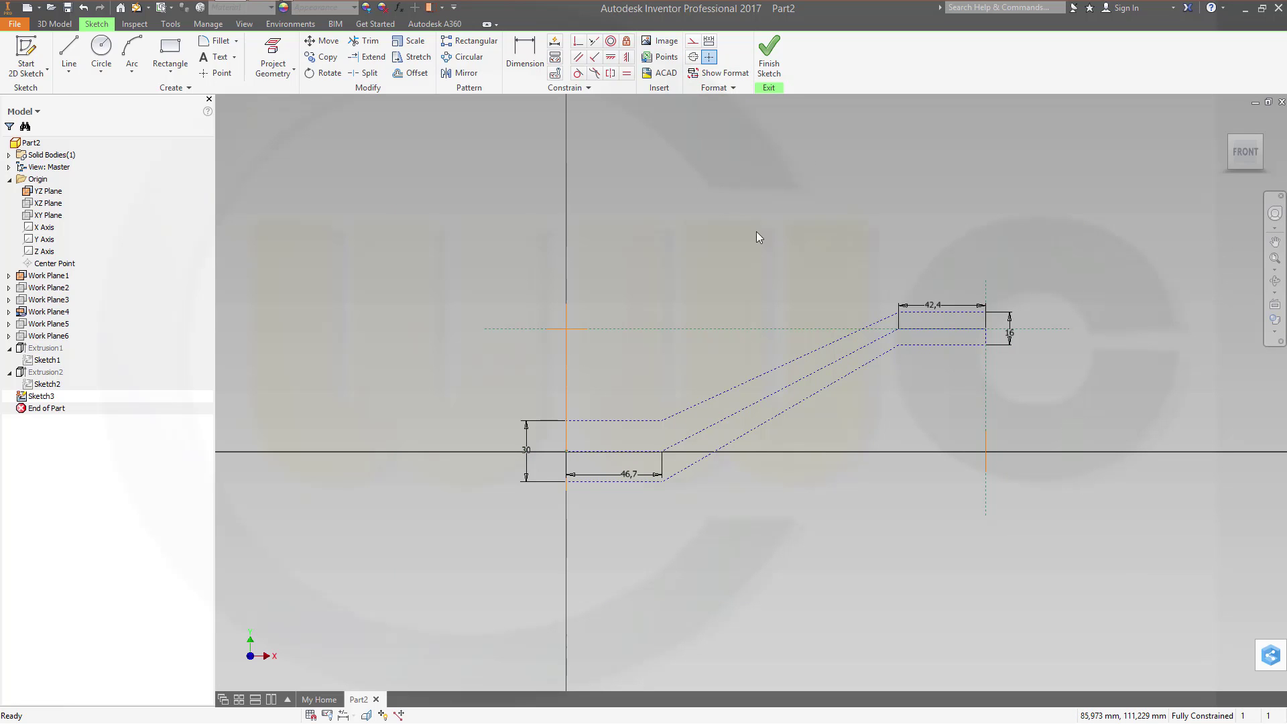
Step: Convert the thick end's horizontal centreline and the sloped centreline of the side profile back to normal sketch geometry
click(607, 453)
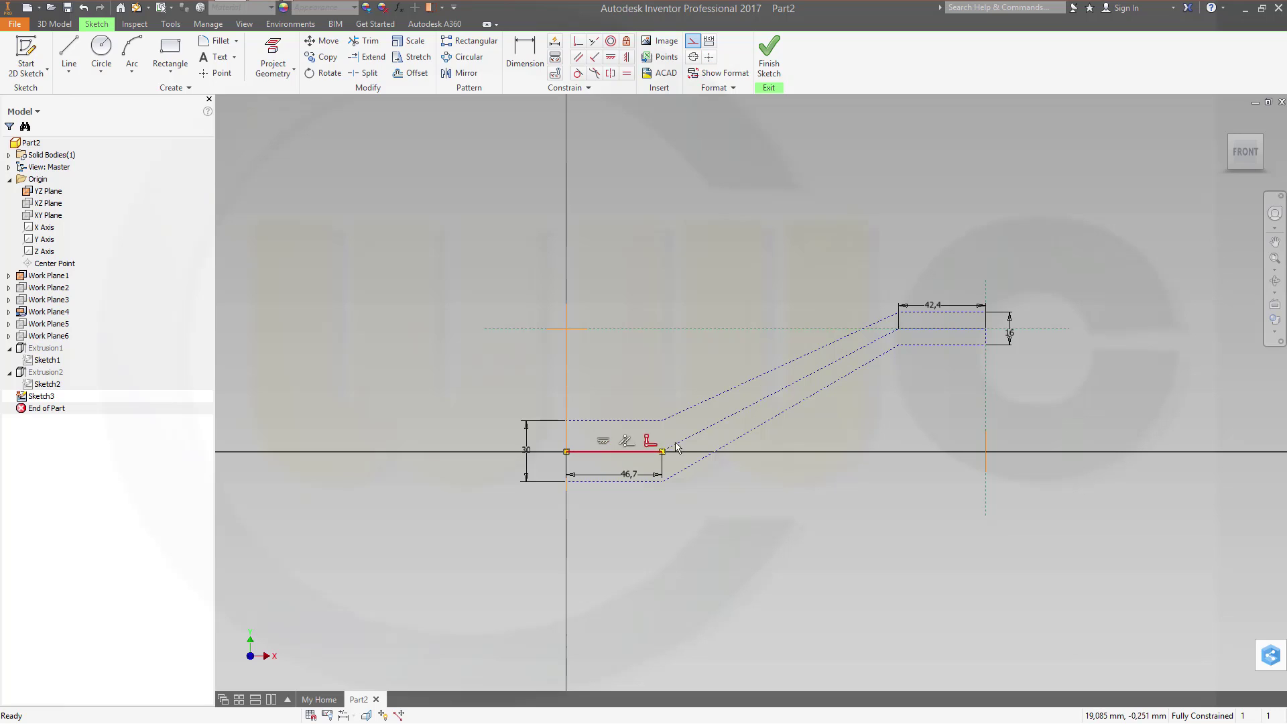
ctrl+click(707, 433)
ctrl+click(948, 335)
click(693, 43)
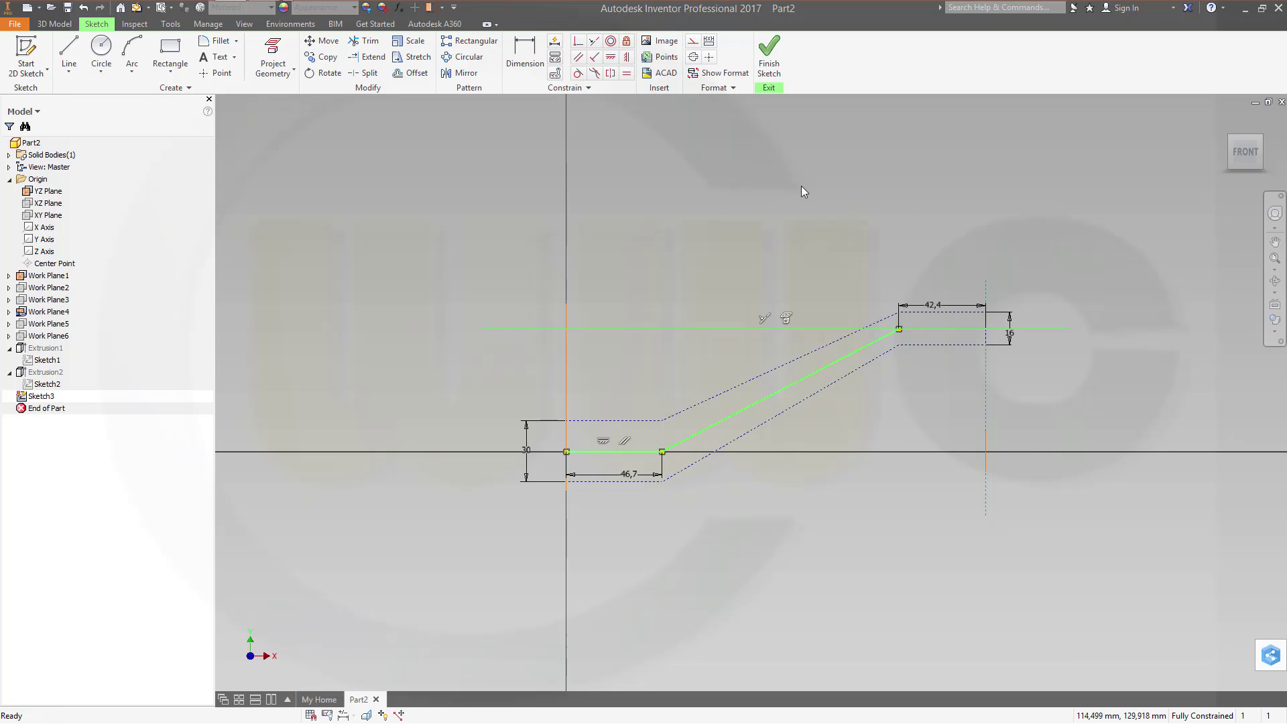
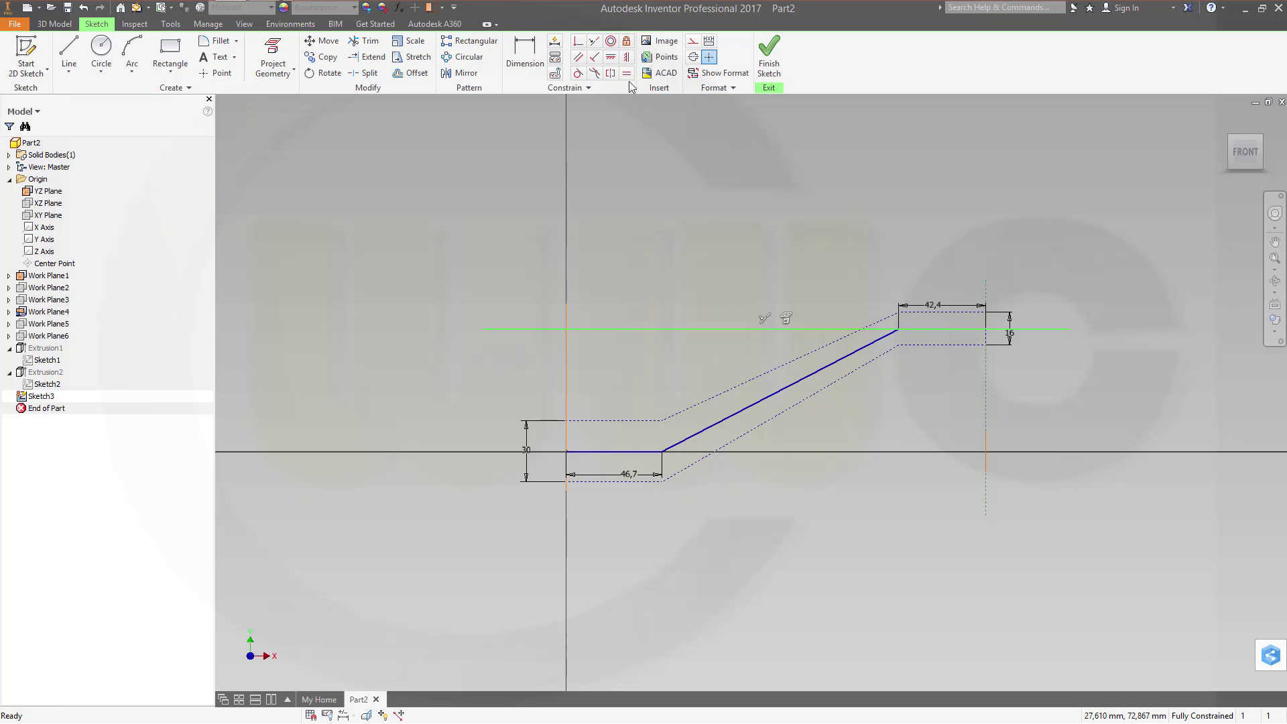
click(692, 41)
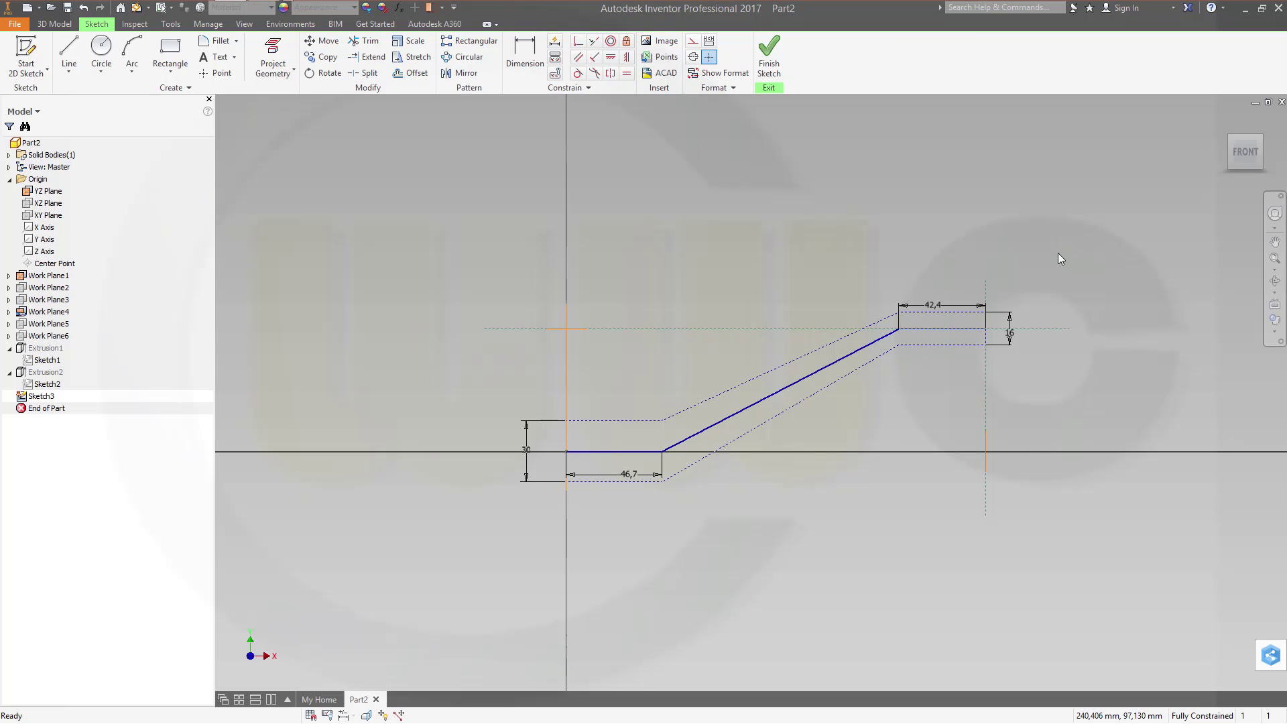
Step: Convert the thin end's horizontal centreline, lying under the projected Work Plane4 line, to normal geometry and finish the sketch
right_click(928, 335)
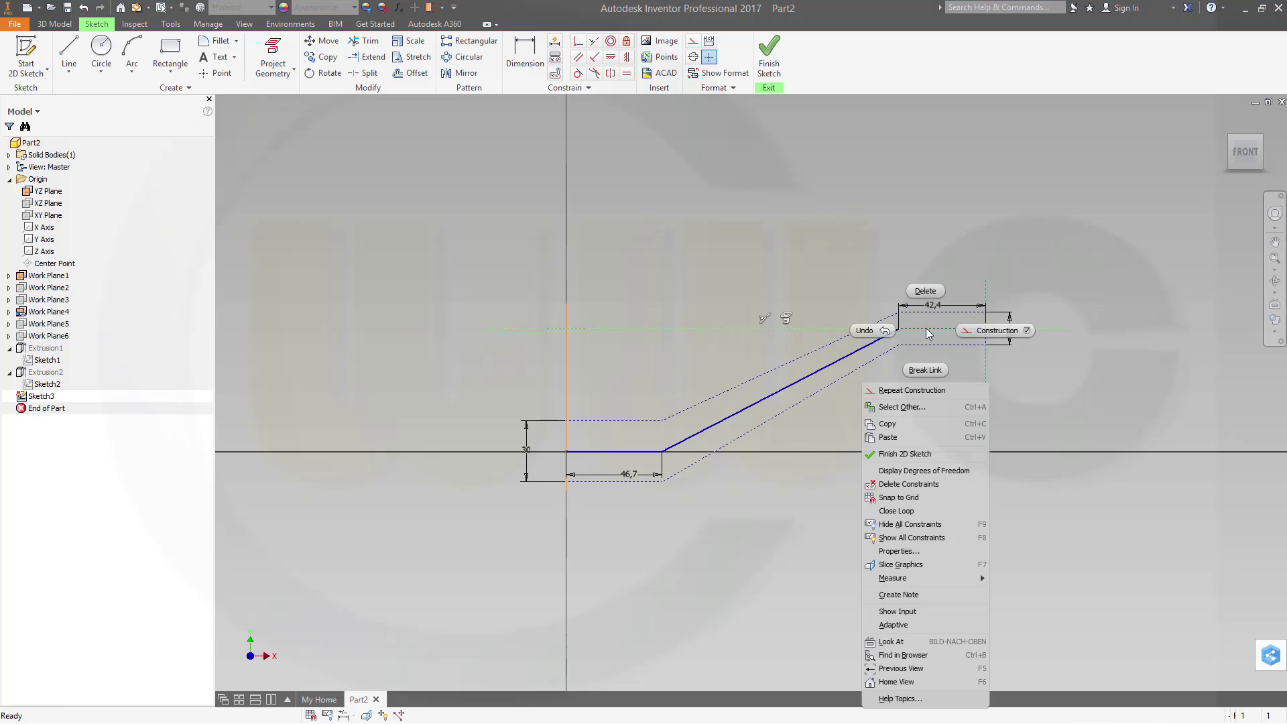
click(914, 406)
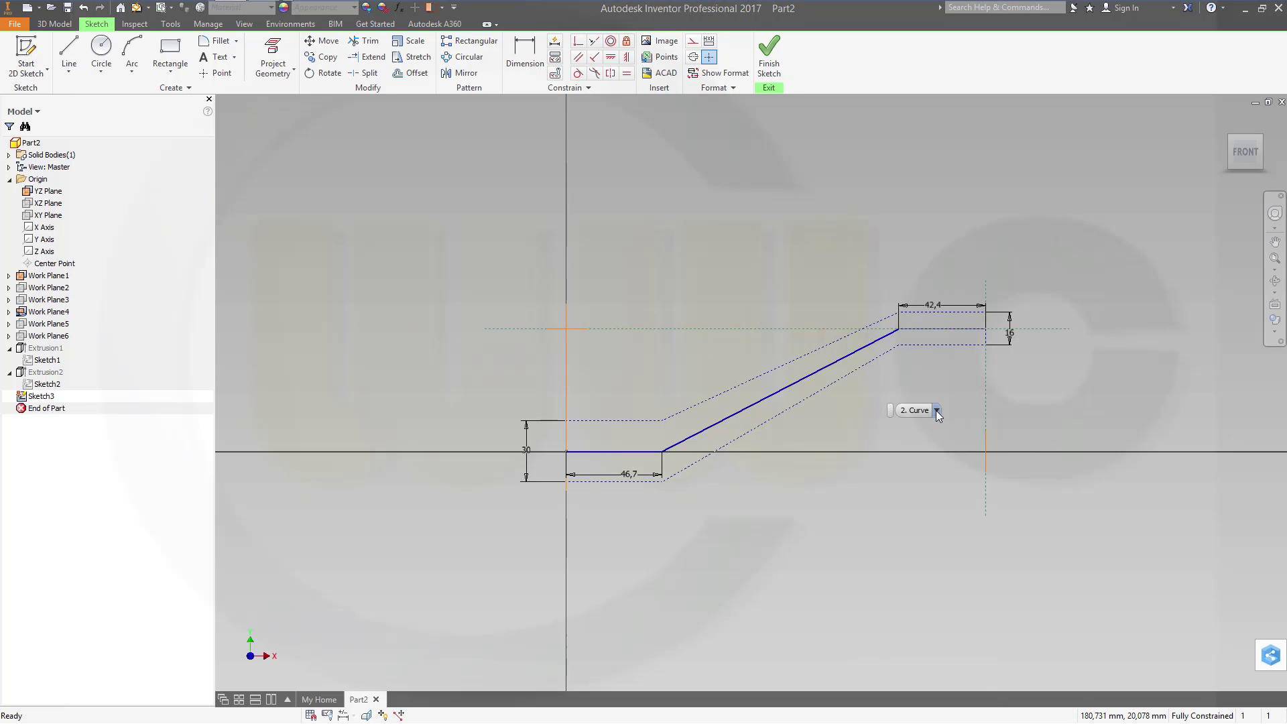
click(918, 411)
click(695, 44)
click(785, 171)
click(770, 65)
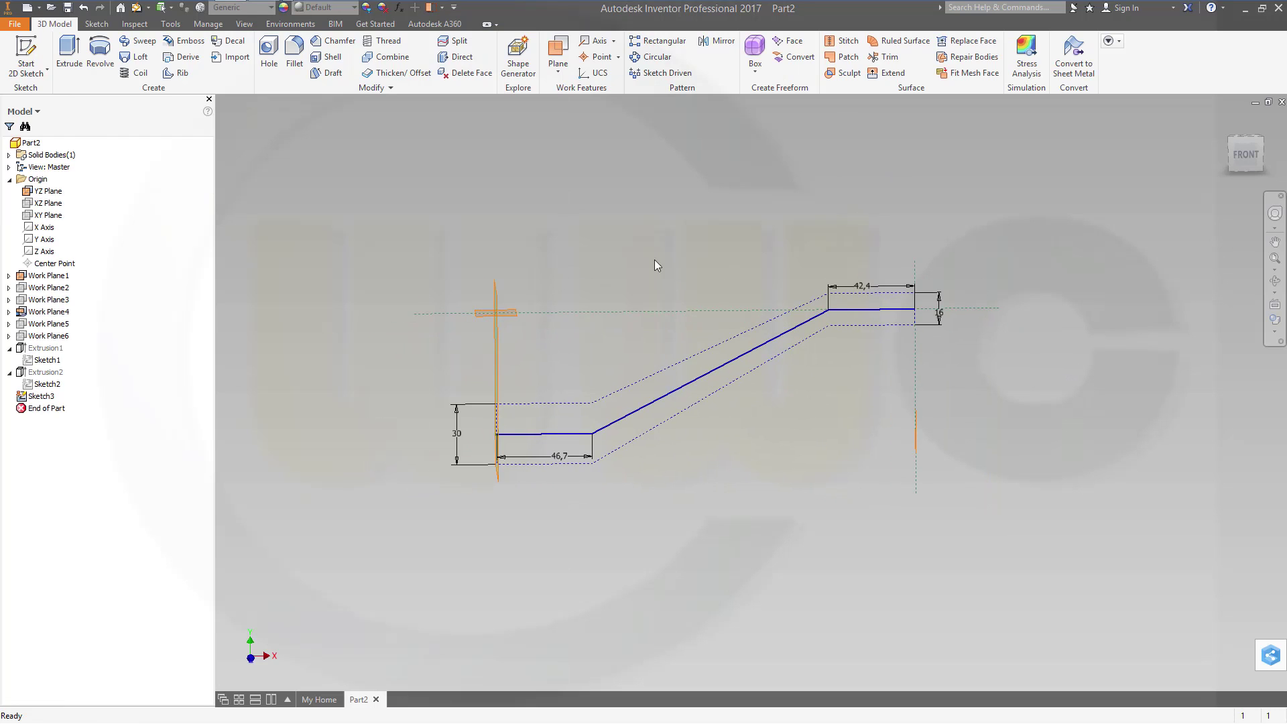
Step: Extrude the bent centreline as a surface with a distance of 60 mm, symmetric about the sketch plane
click(69, 54)
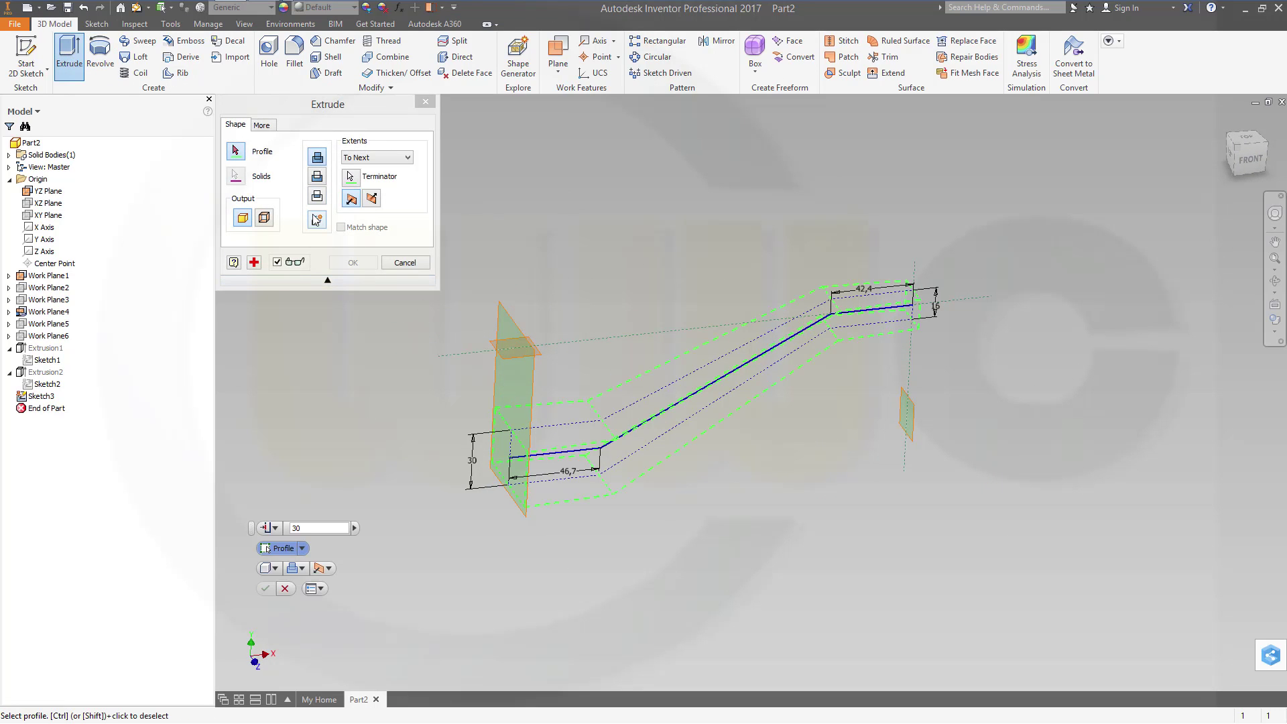
click(268, 217)
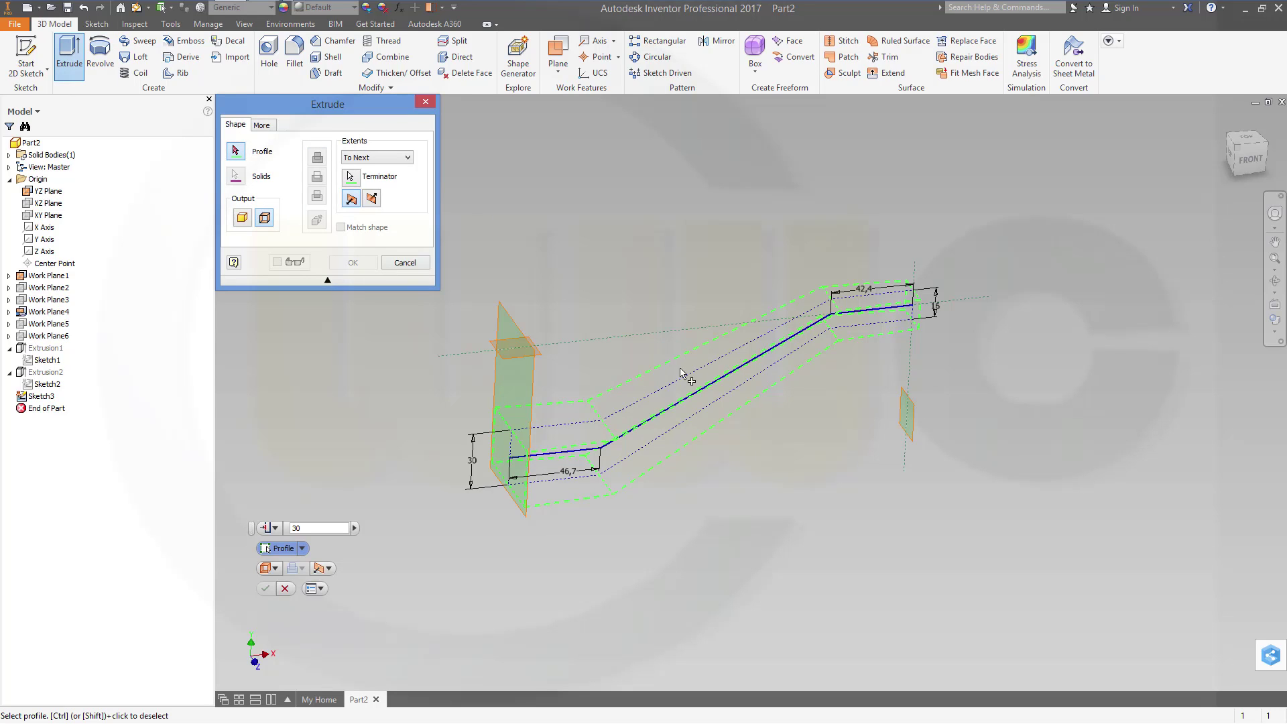
click(598, 451)
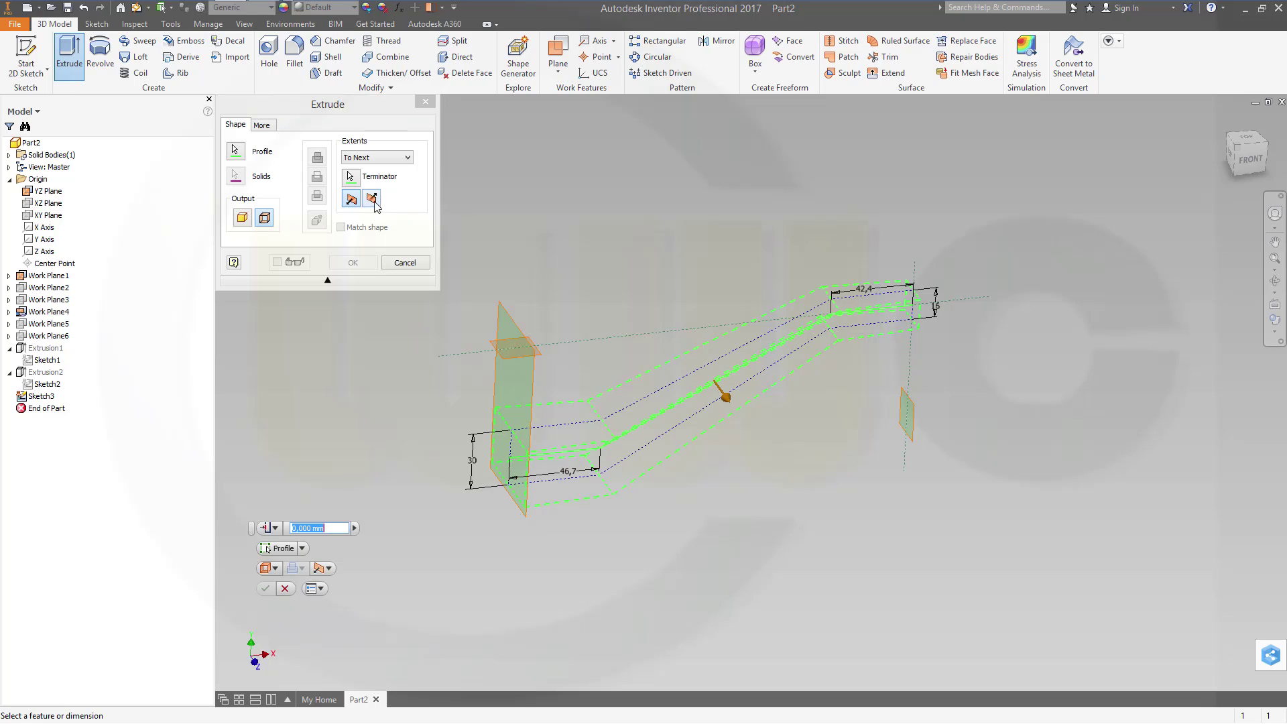
click(407, 158)
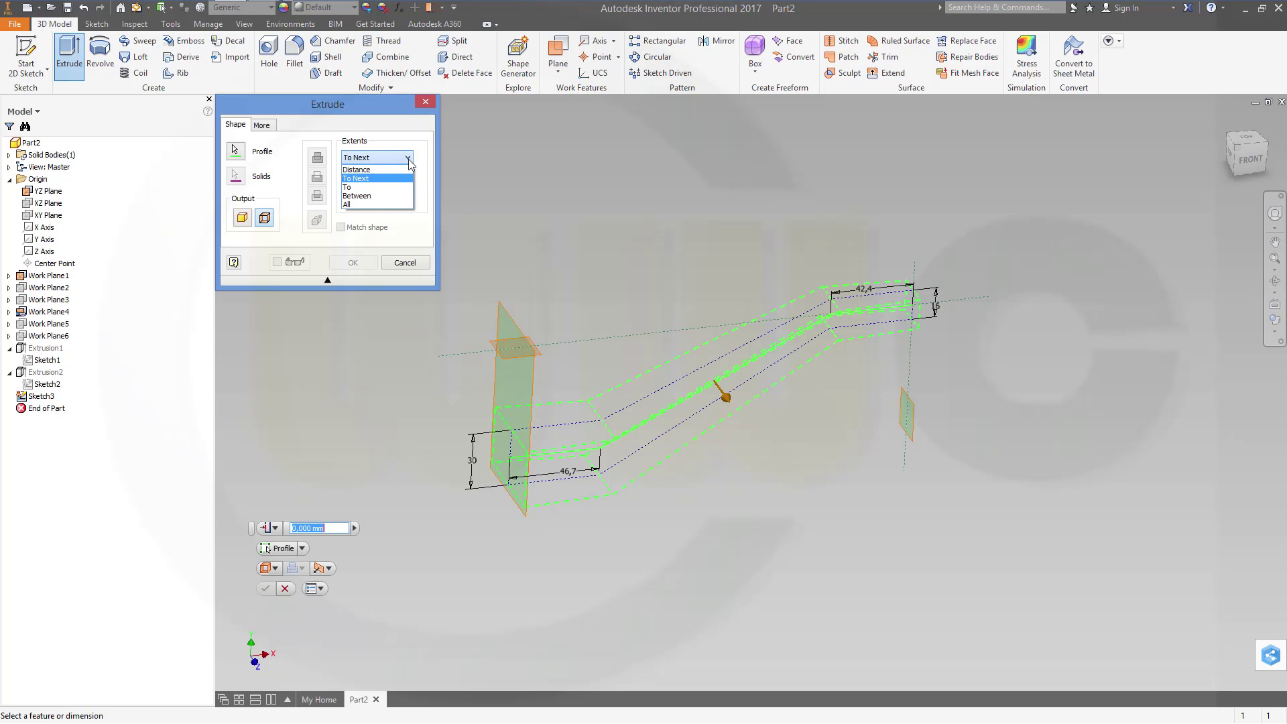
click(386, 170)
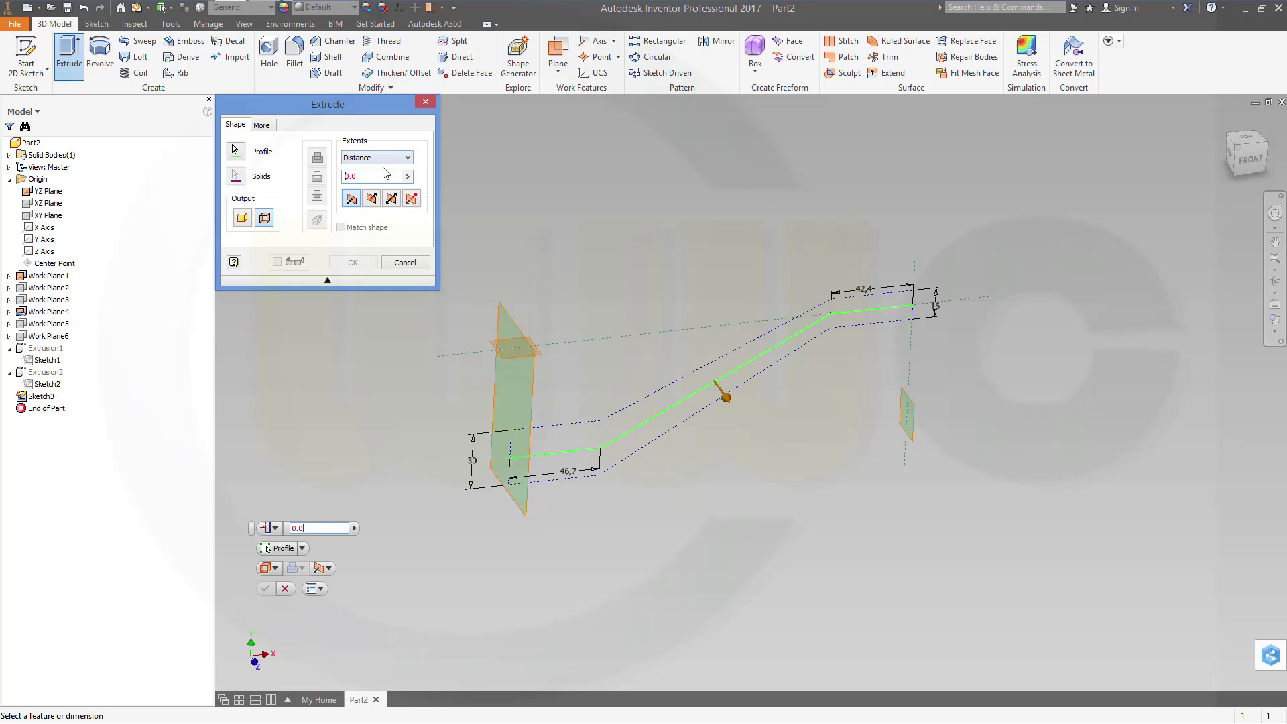
click(394, 204)
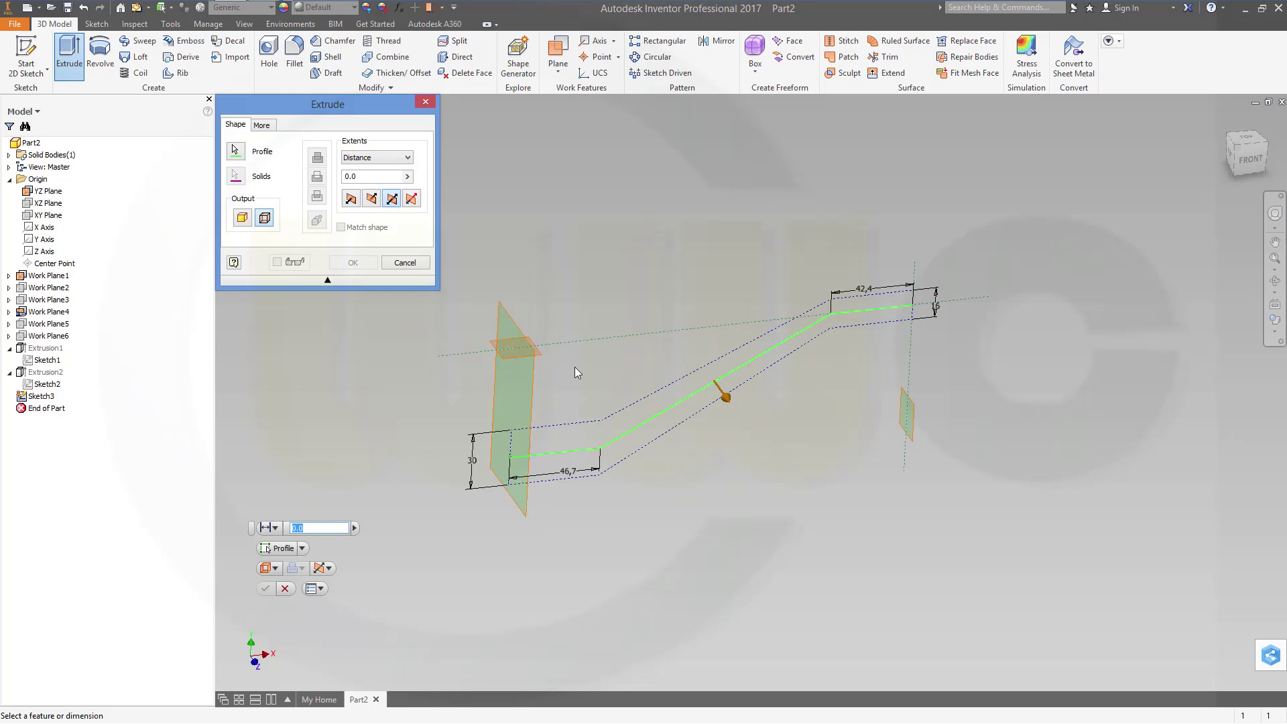
shift+middle_drag(744, 474, 769, 466)
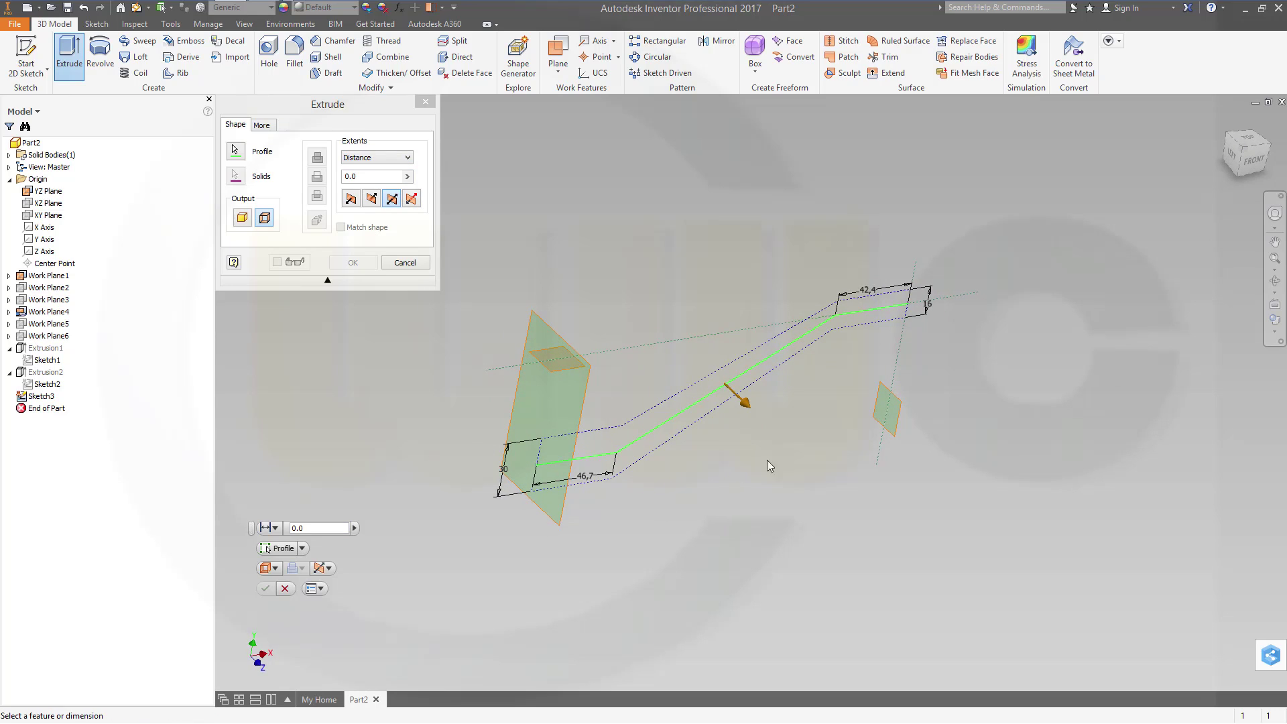
click(356, 176)
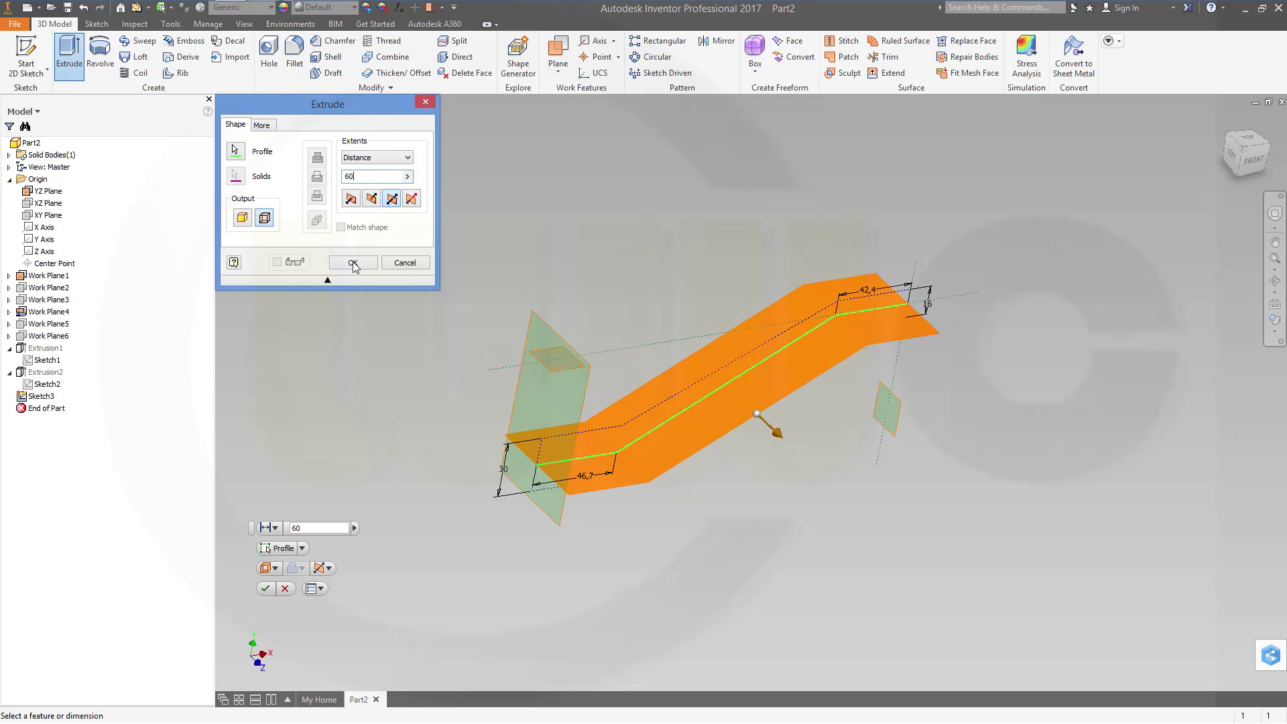
click(353, 264)
key(Caps_Lock)
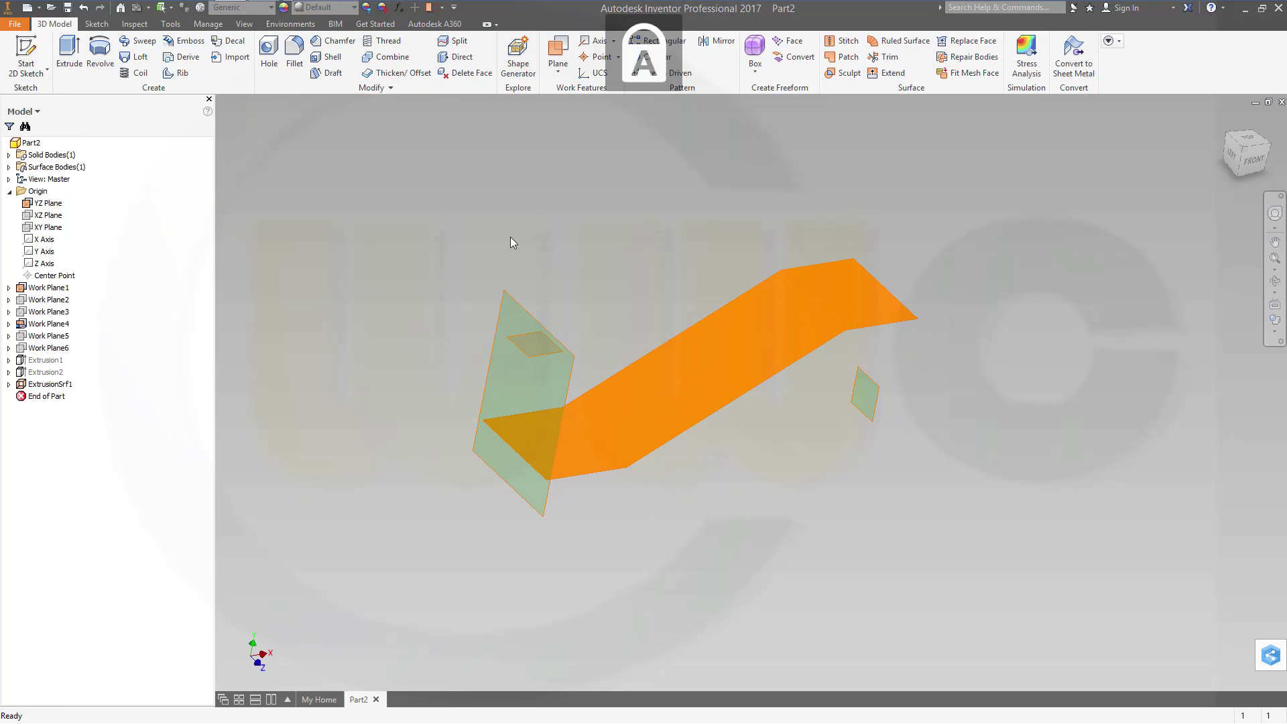
Step: Fillet the surface's lower bend edge, next to the thick end, with a 25 mm radius
key(F5)
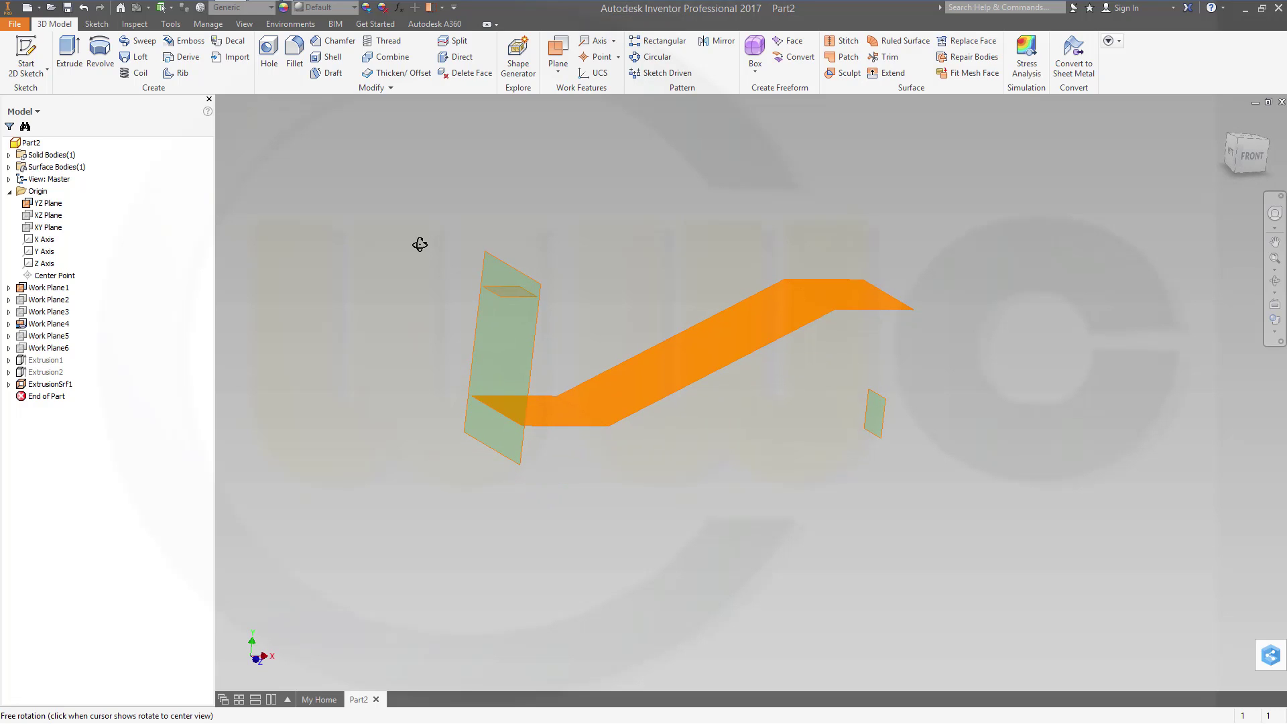
scroll(575, 295, up, 1)
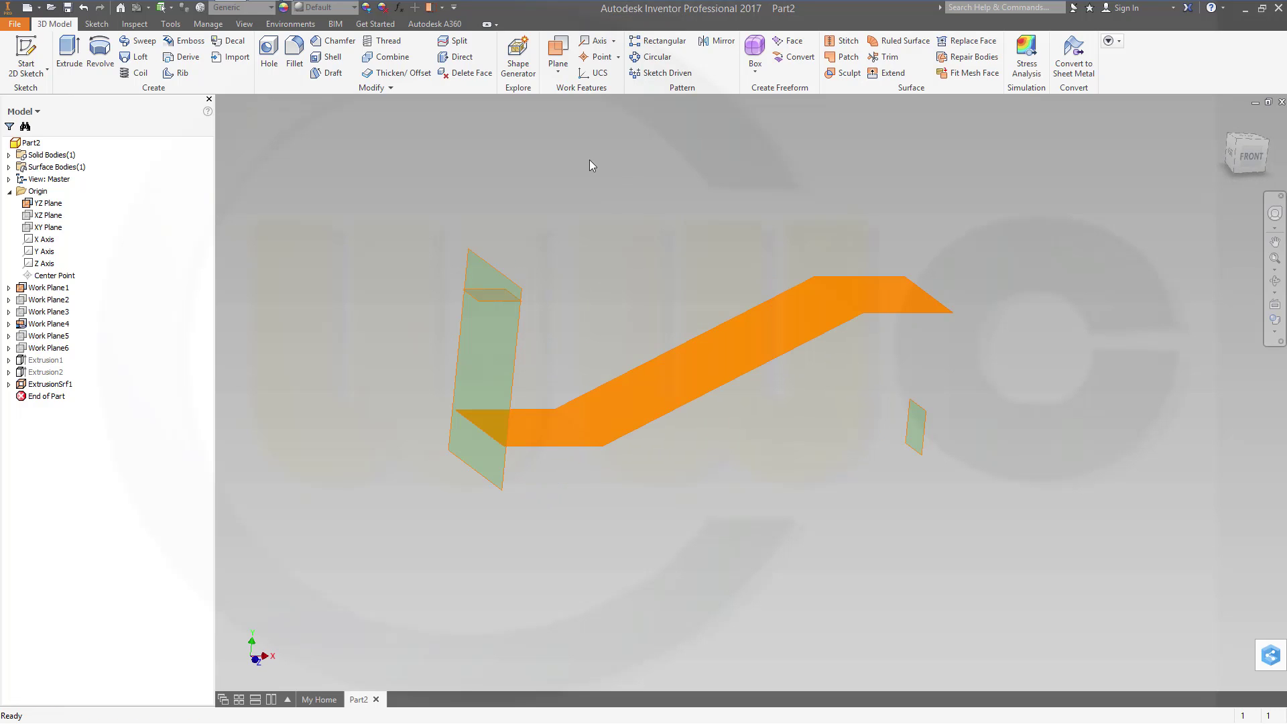
click(294, 54)
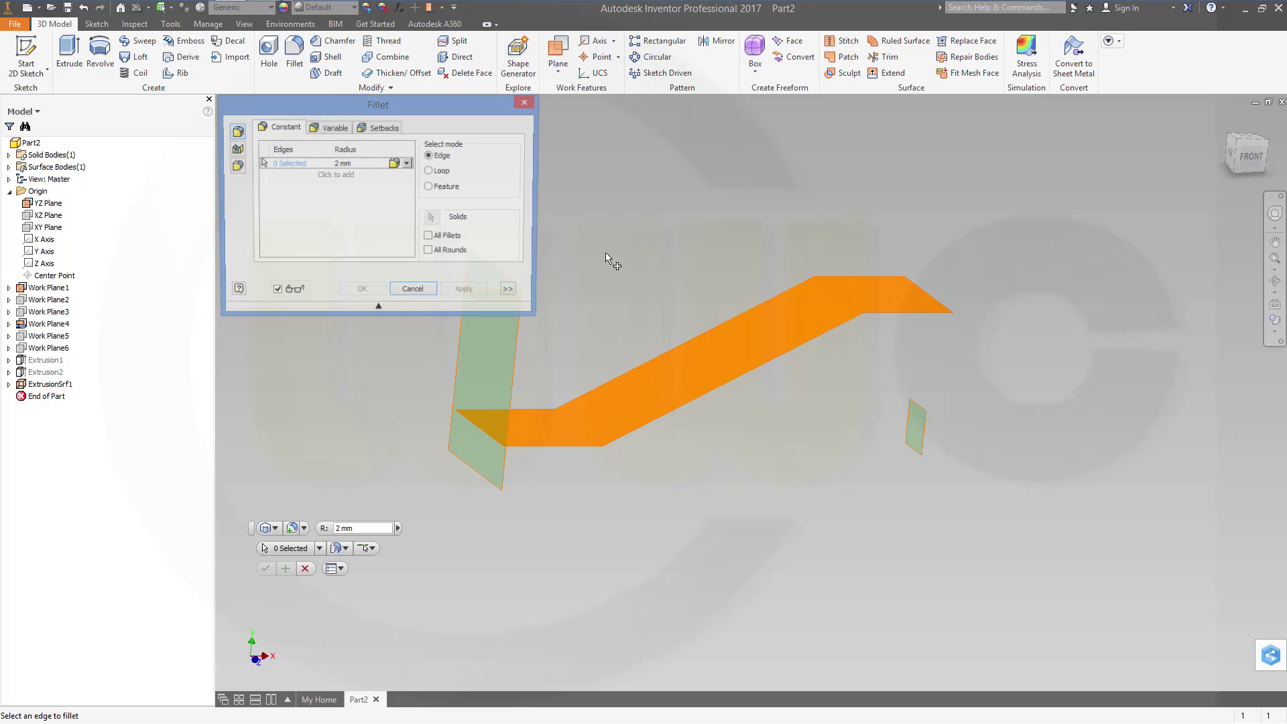
click(356, 164)
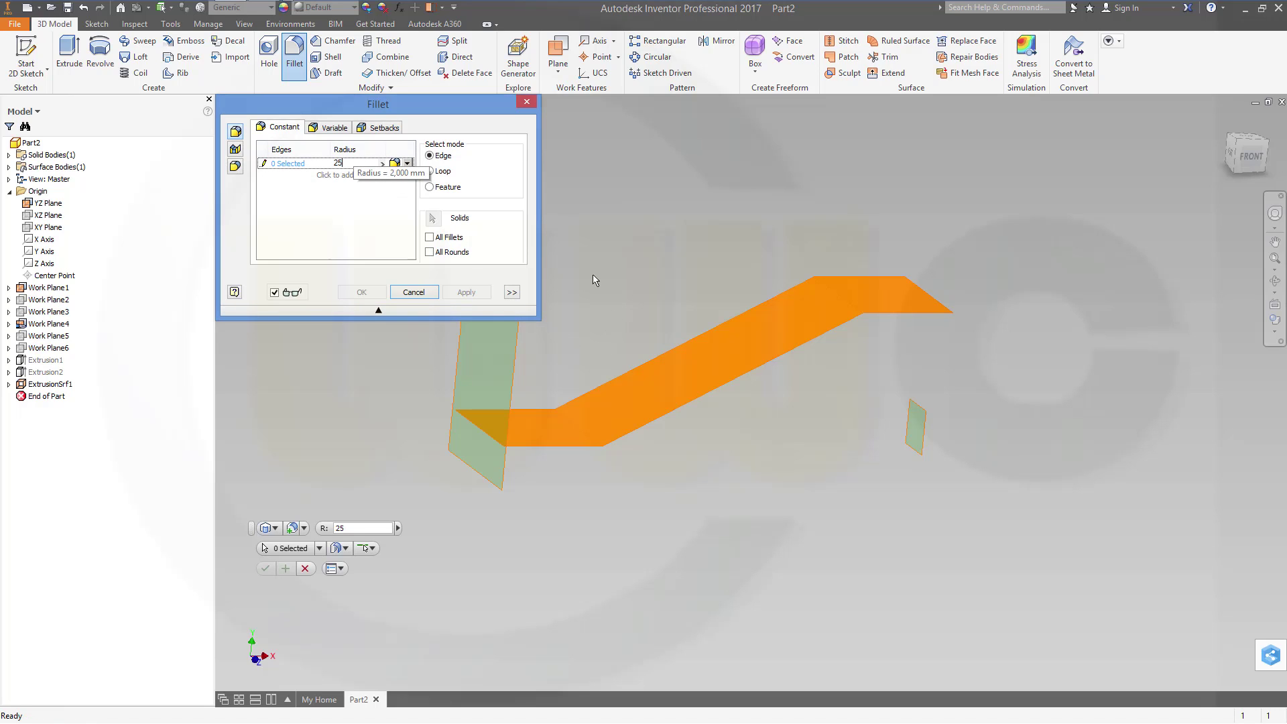
click(591, 432)
click(468, 293)
Step: Fillet the surface's upper bend edge, next to the thin end, with an 18 mm radius
click(351, 164)
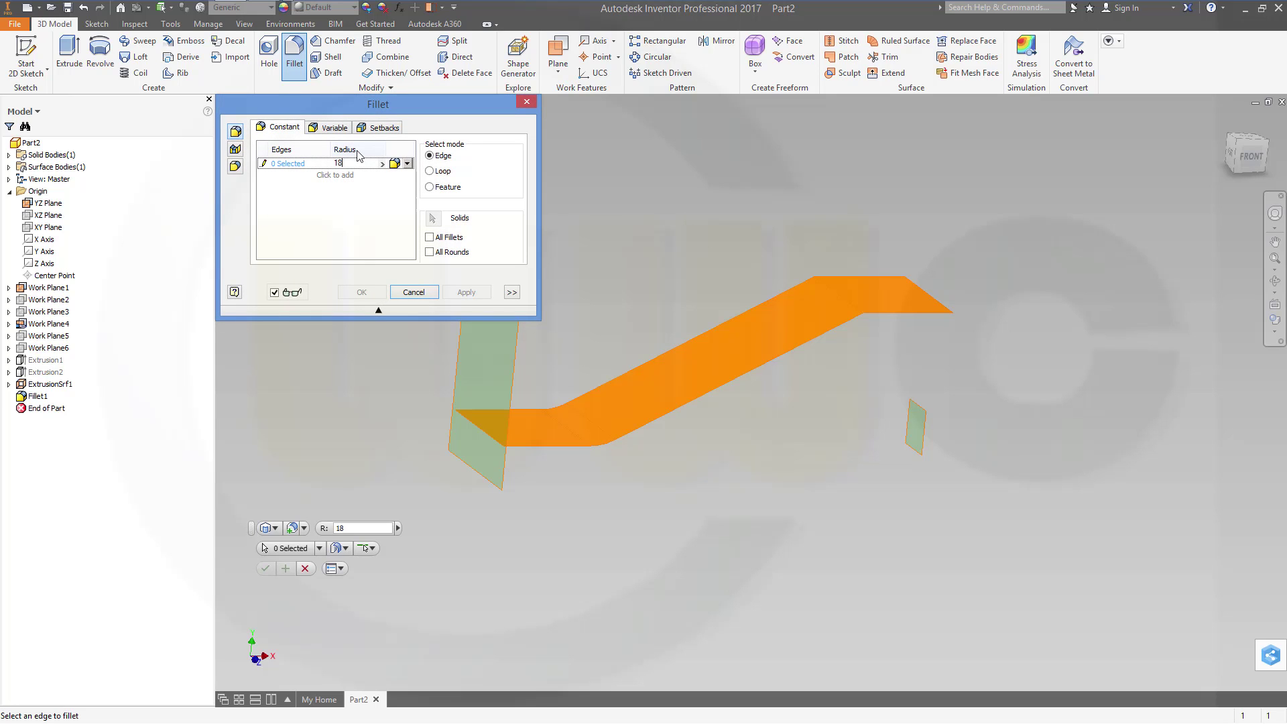
click(851, 303)
click(364, 292)
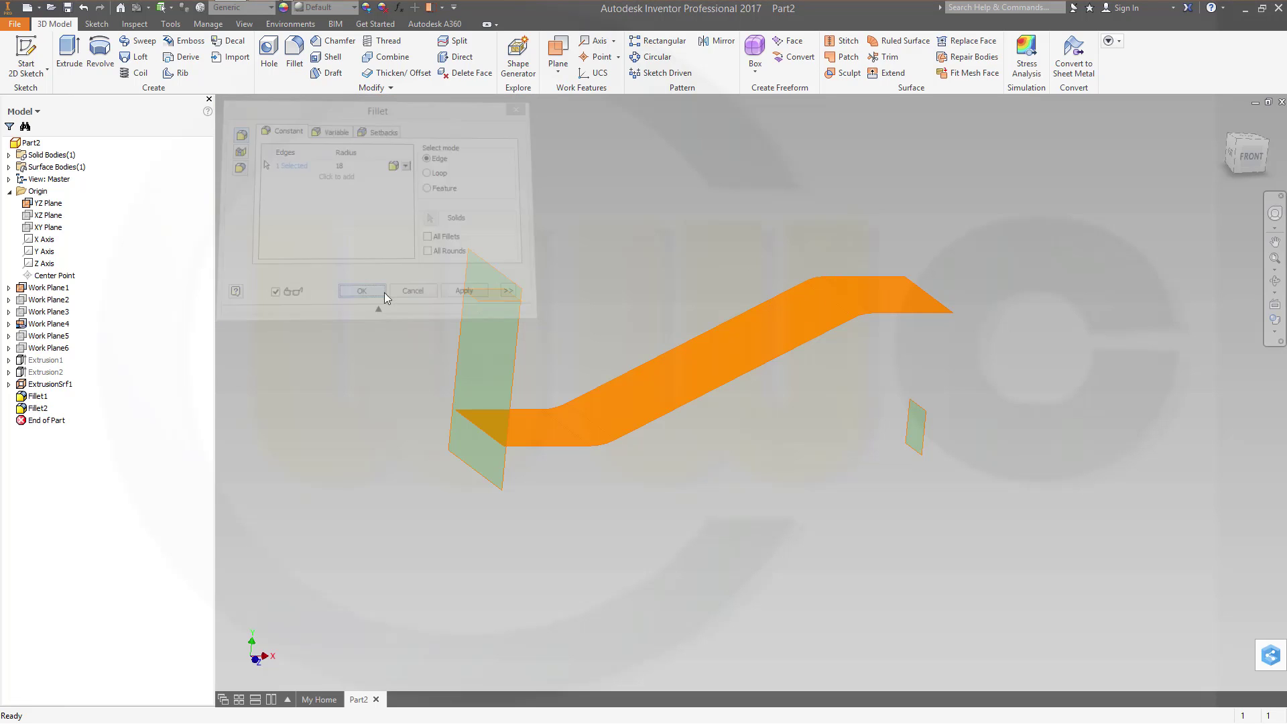
Step: Offset the whole filleted surface as a quilt 1 mm upward, with surface output
mouse_move(606, 213)
shift+middle_down()
mouse_move(603, 238)
mouse_move(617, 230)
shift+middle_up()
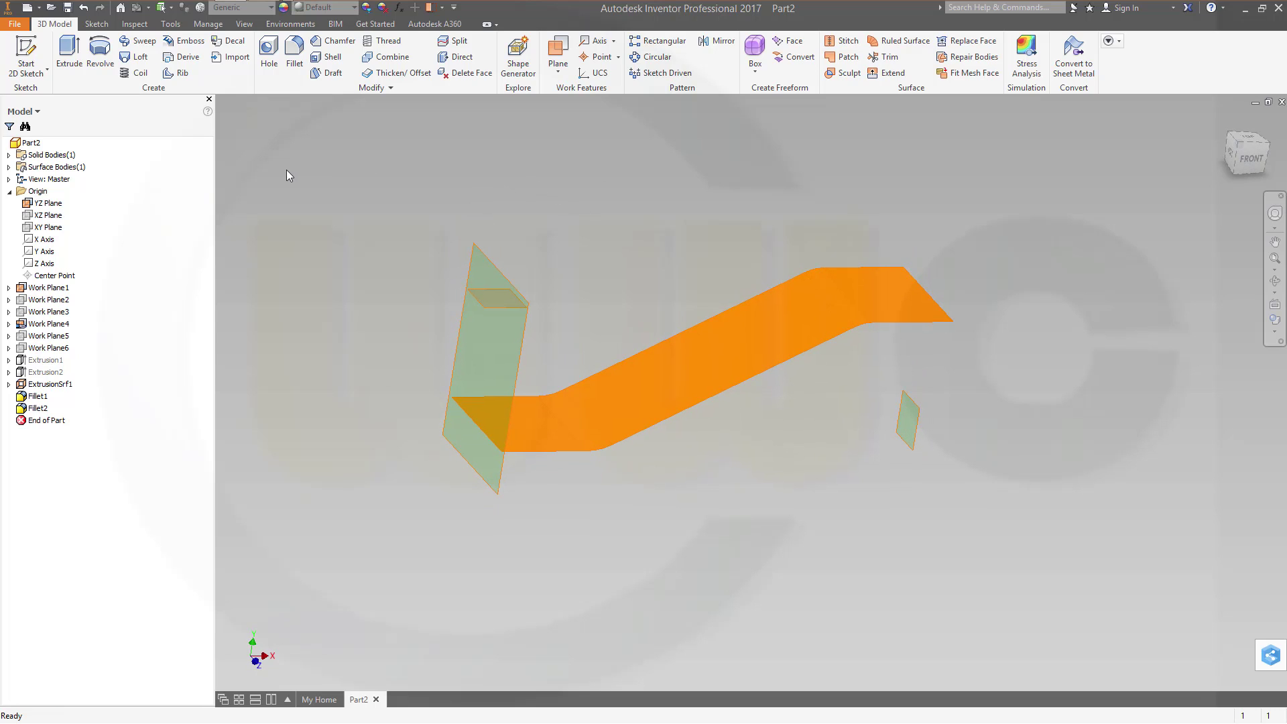
click(396, 72)
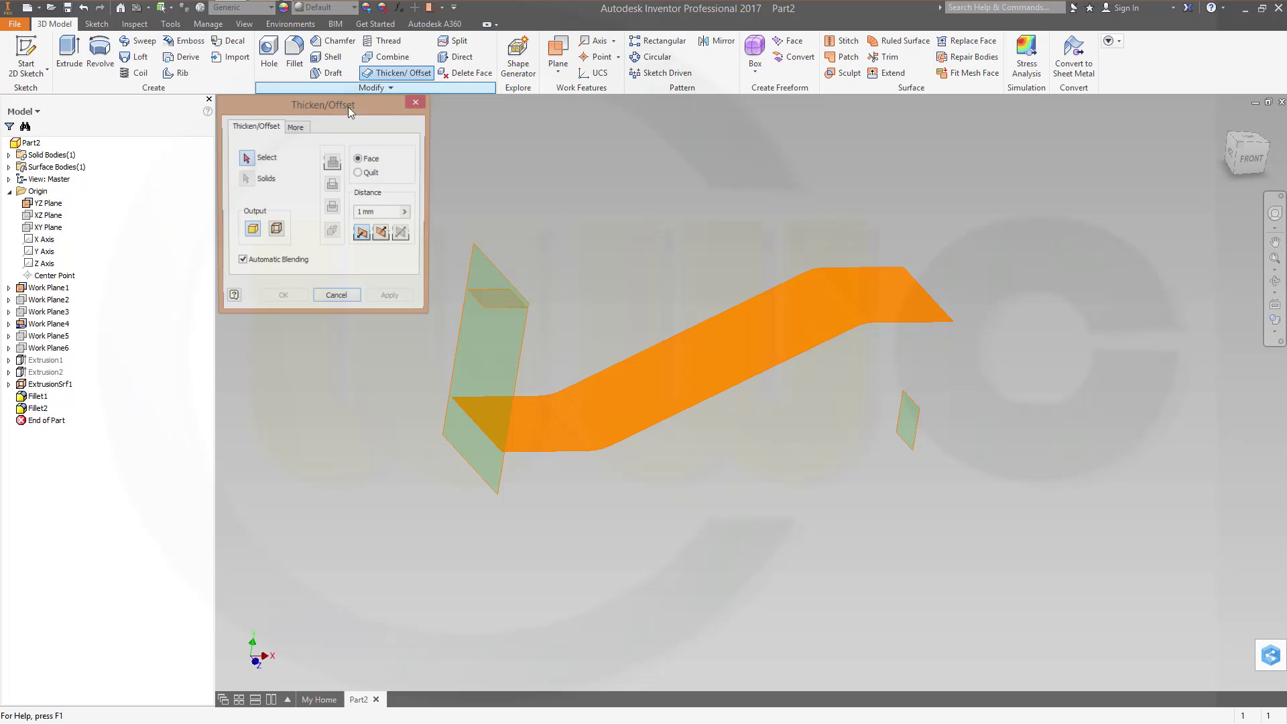
click(278, 235)
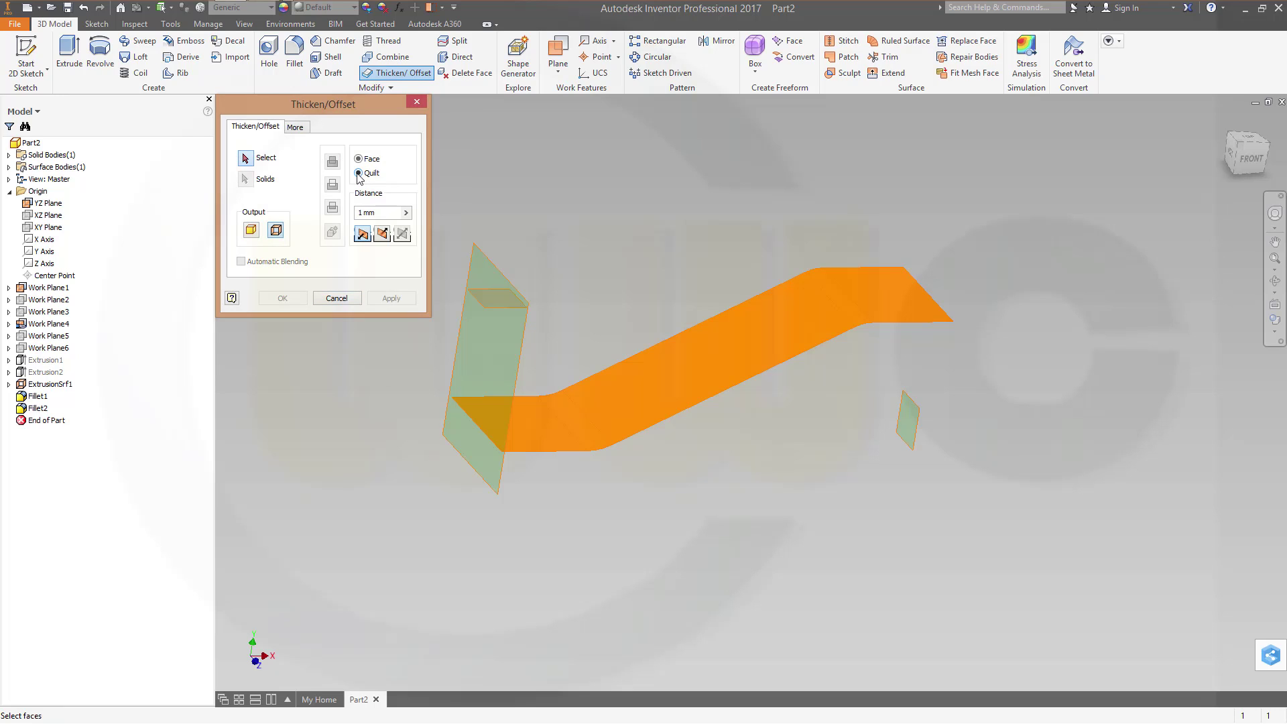
click(621, 409)
shift+middle_drag(594, 250, 655, 245)
scroll(703, 296, up, 5)
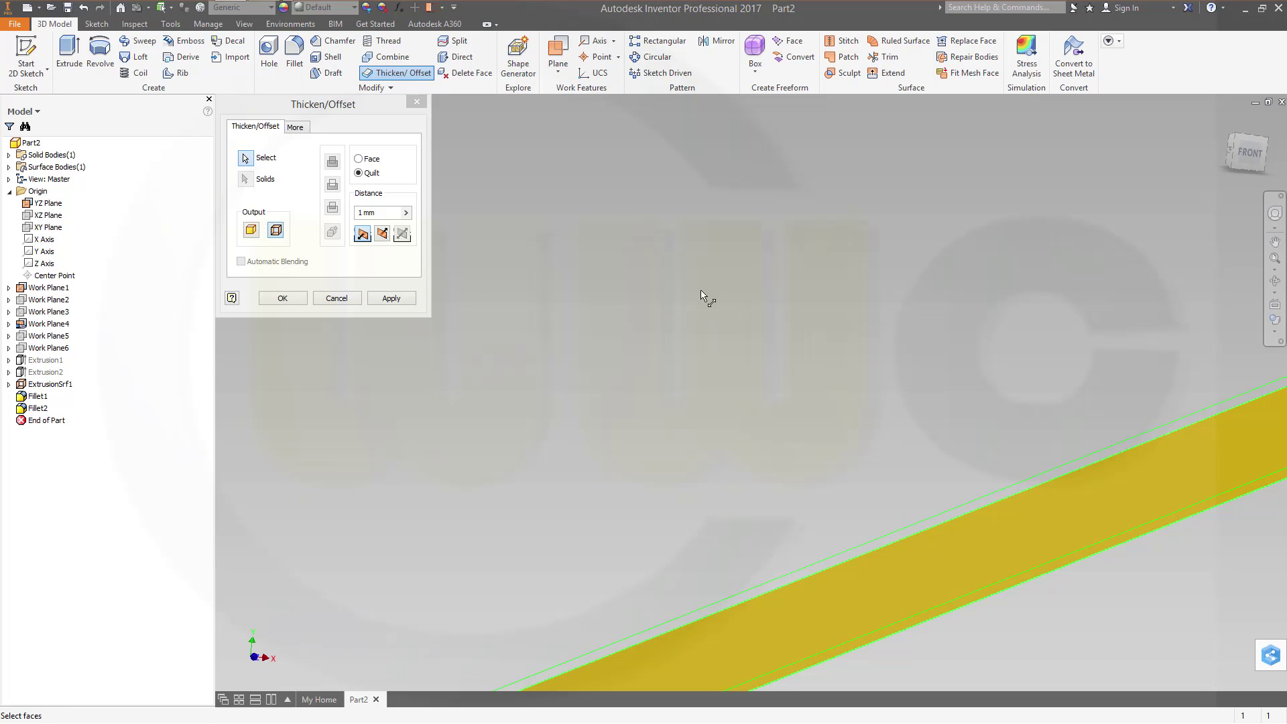
scroll(704, 302, down, 3)
shift+middle_drag(634, 313, 610, 308)
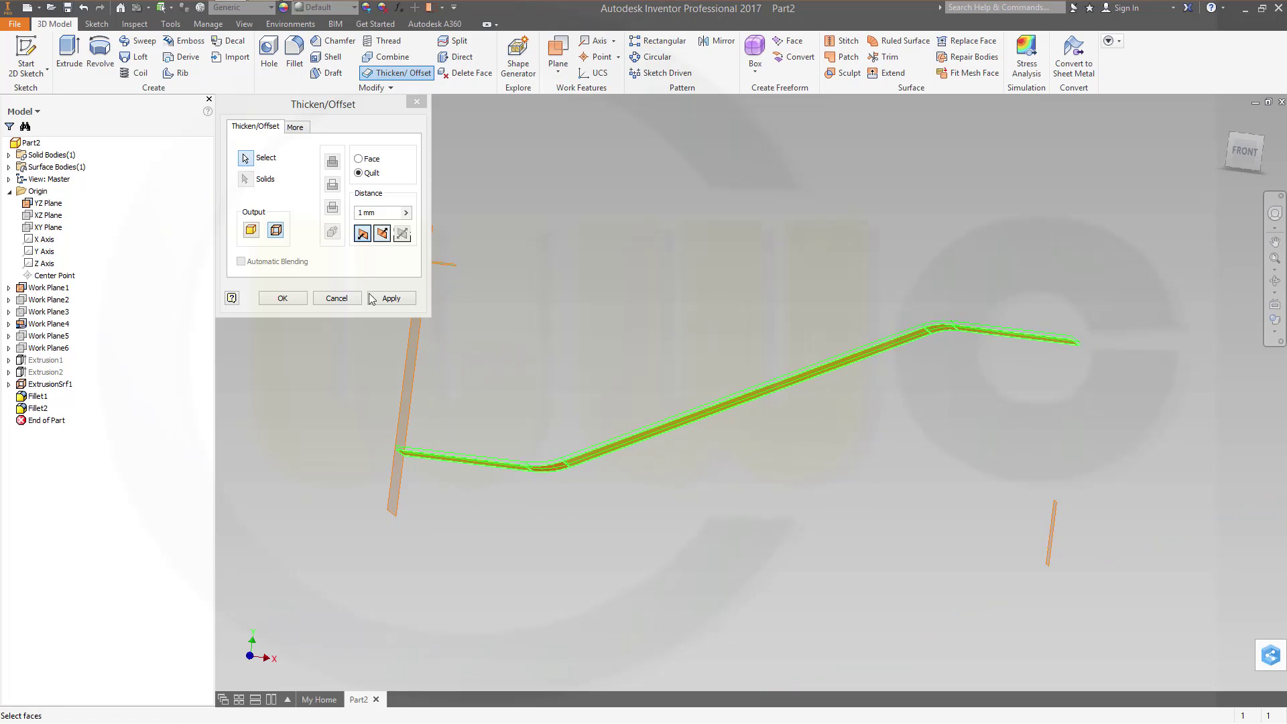
click(389, 298)
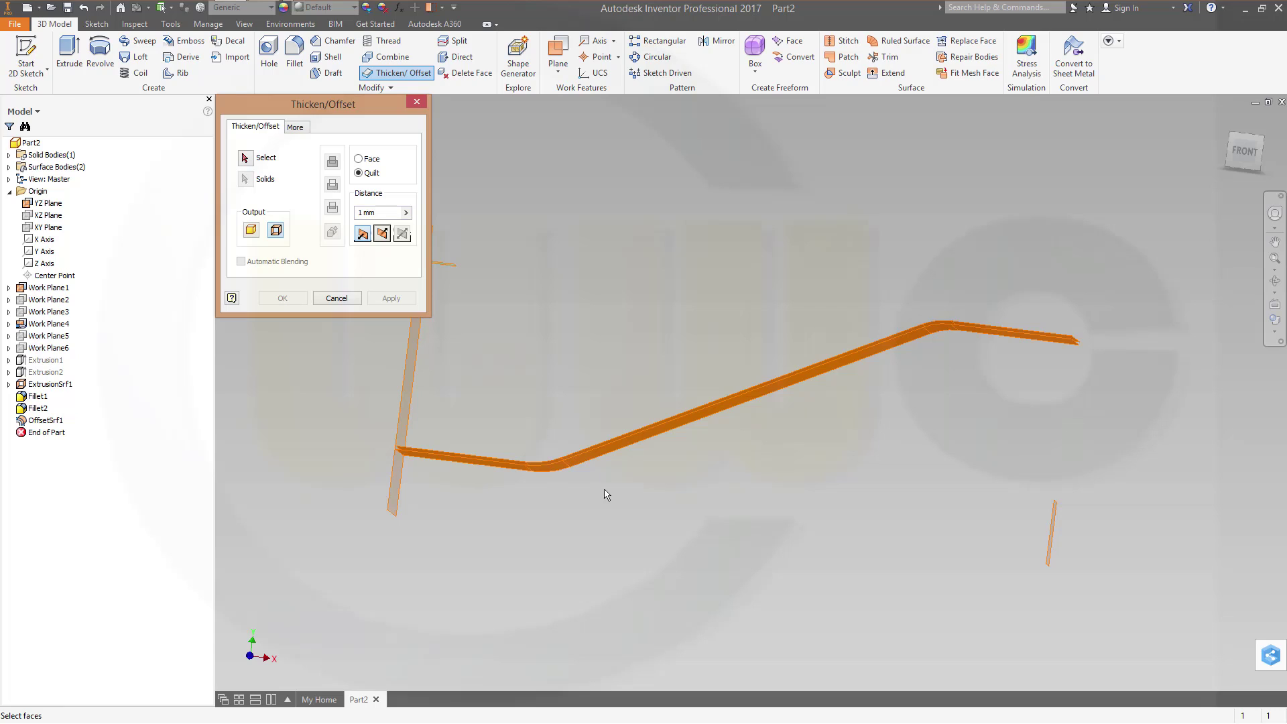
Step: Offset the original filleted surface as a quilt 1 mm downward, with surface output
click(587, 463)
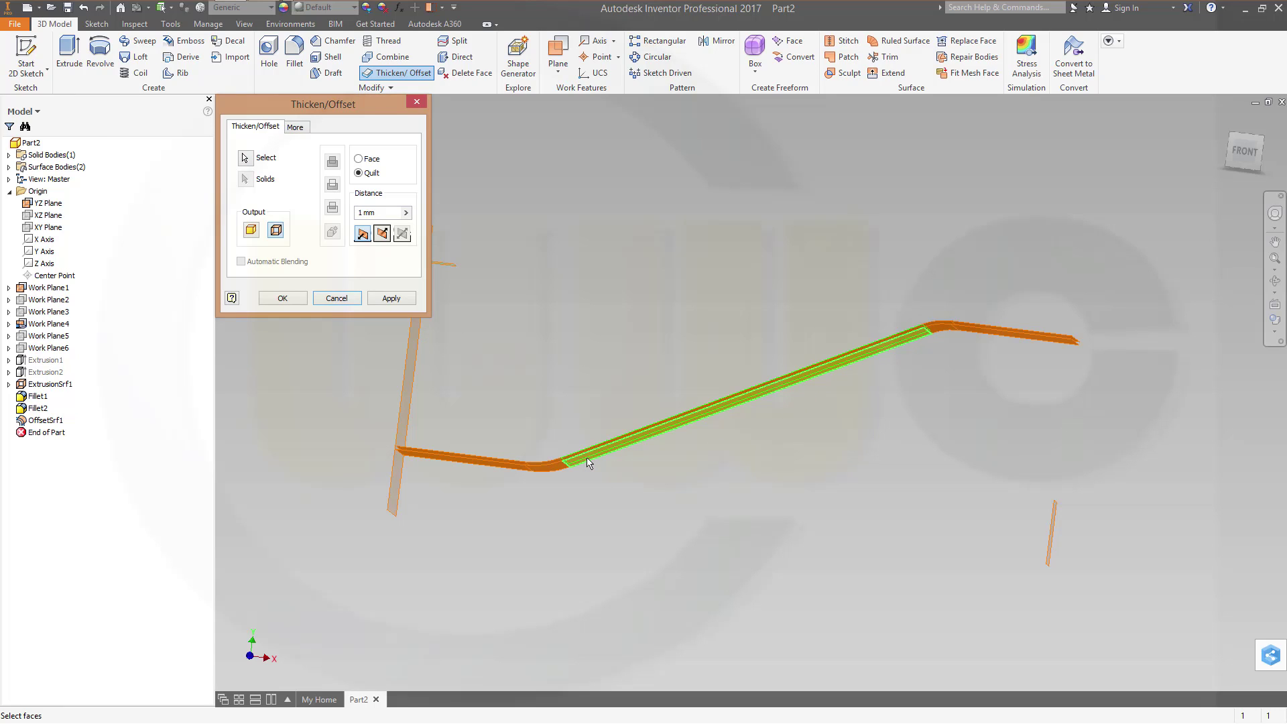
key(Escape)
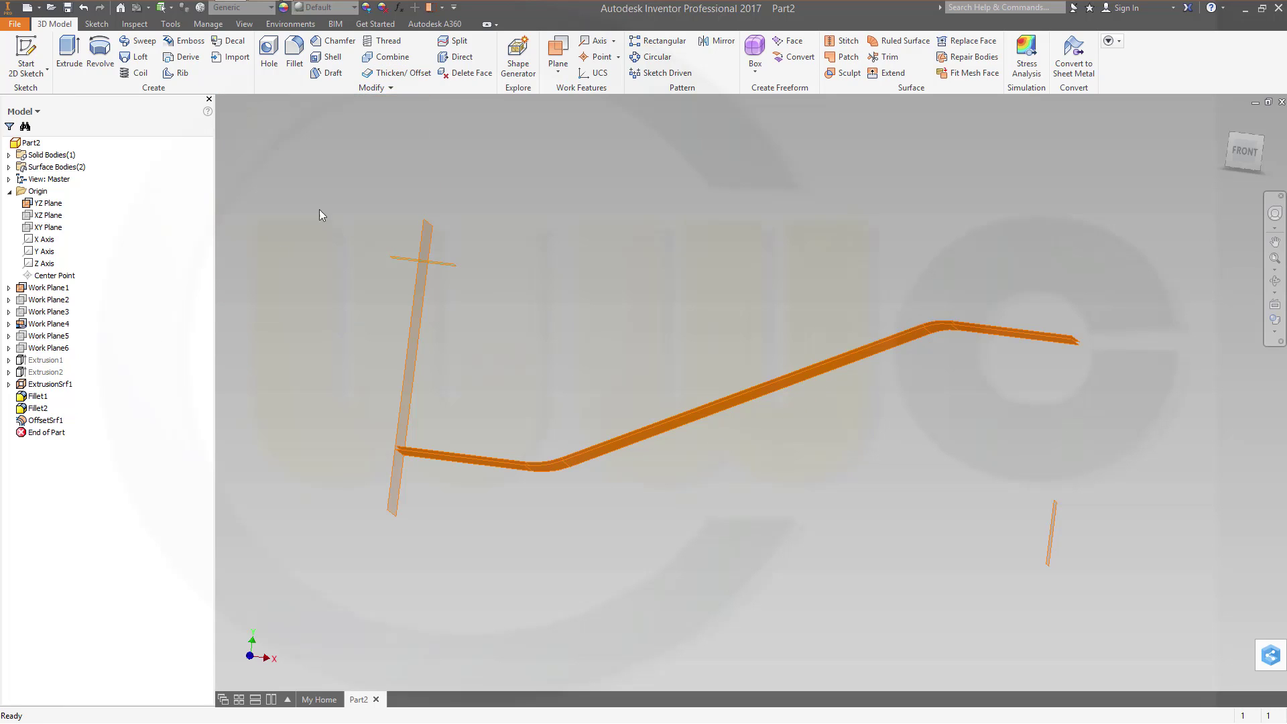
click(399, 73)
shift+middle_drag(601, 523, 631, 534)
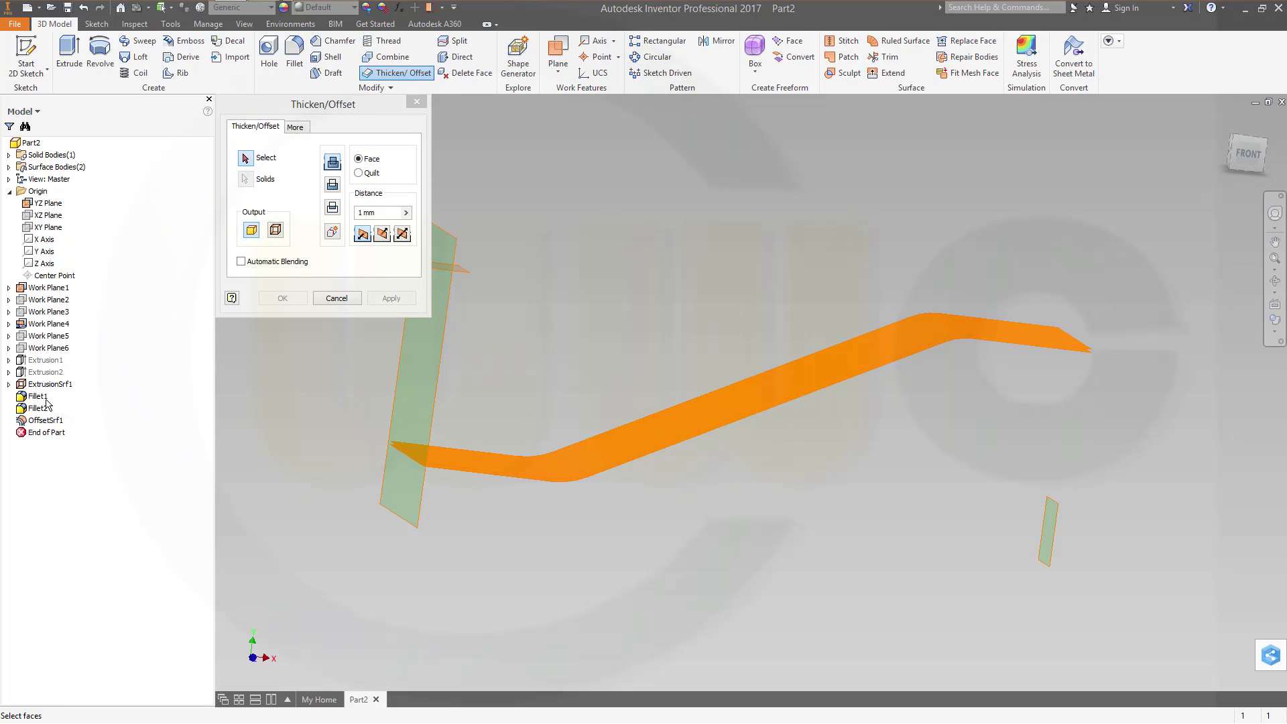
scroll(578, 492, down, 3)
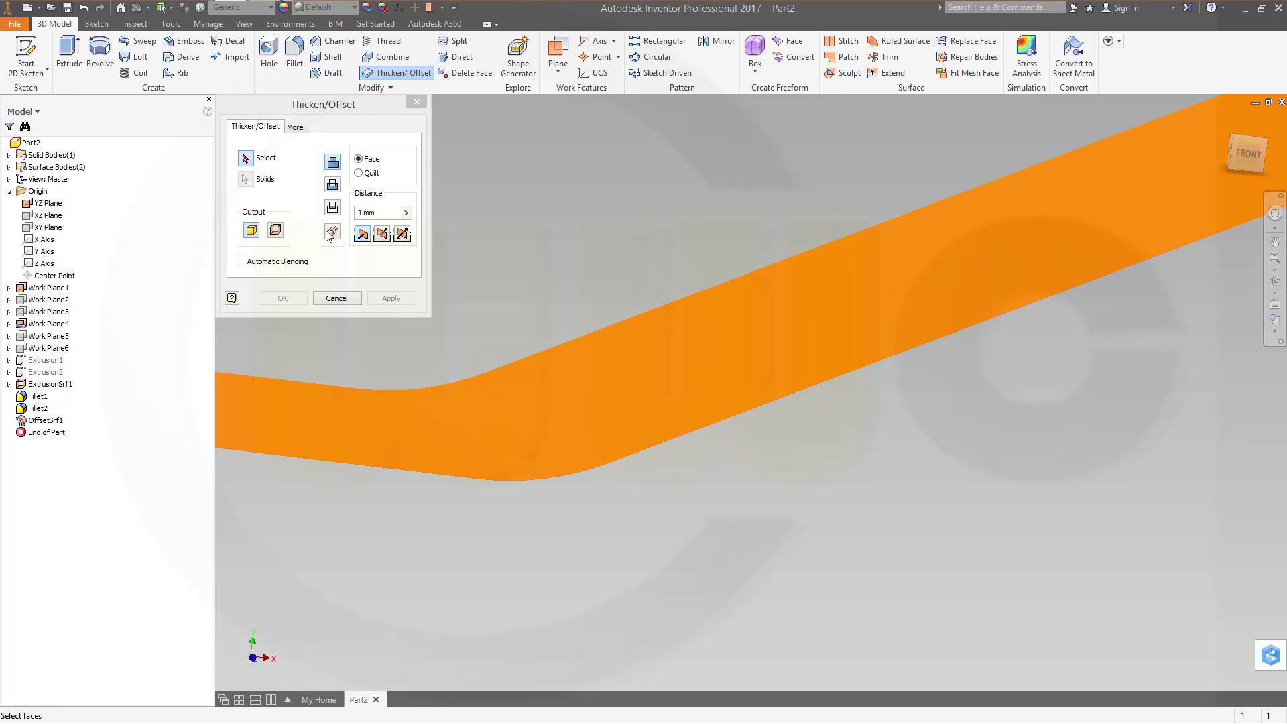
click(359, 173)
click(276, 232)
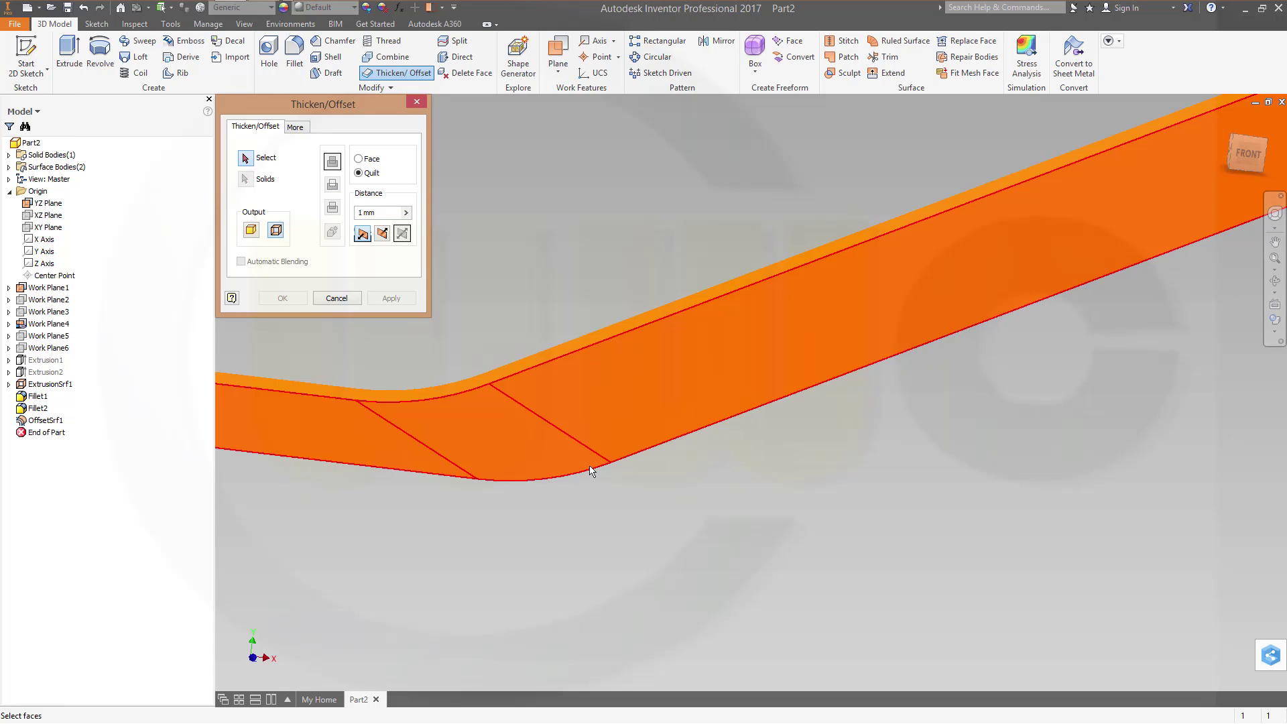
click(591, 471)
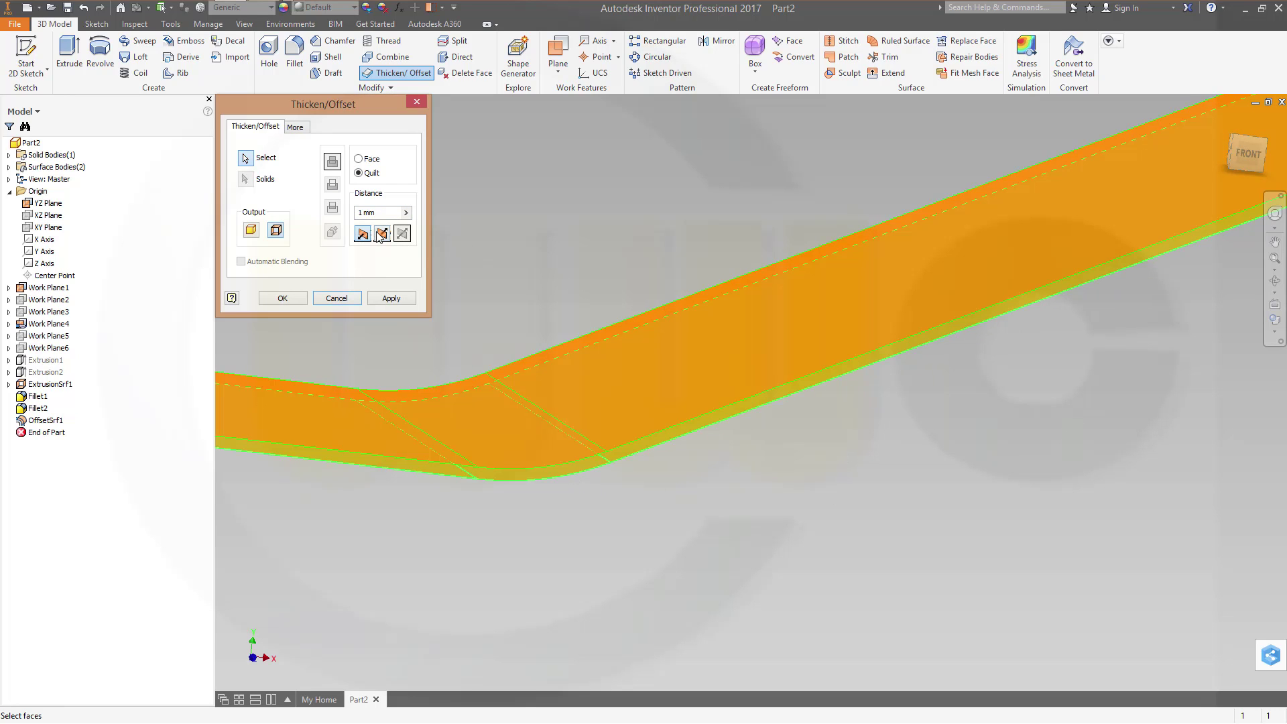
click(282, 298)
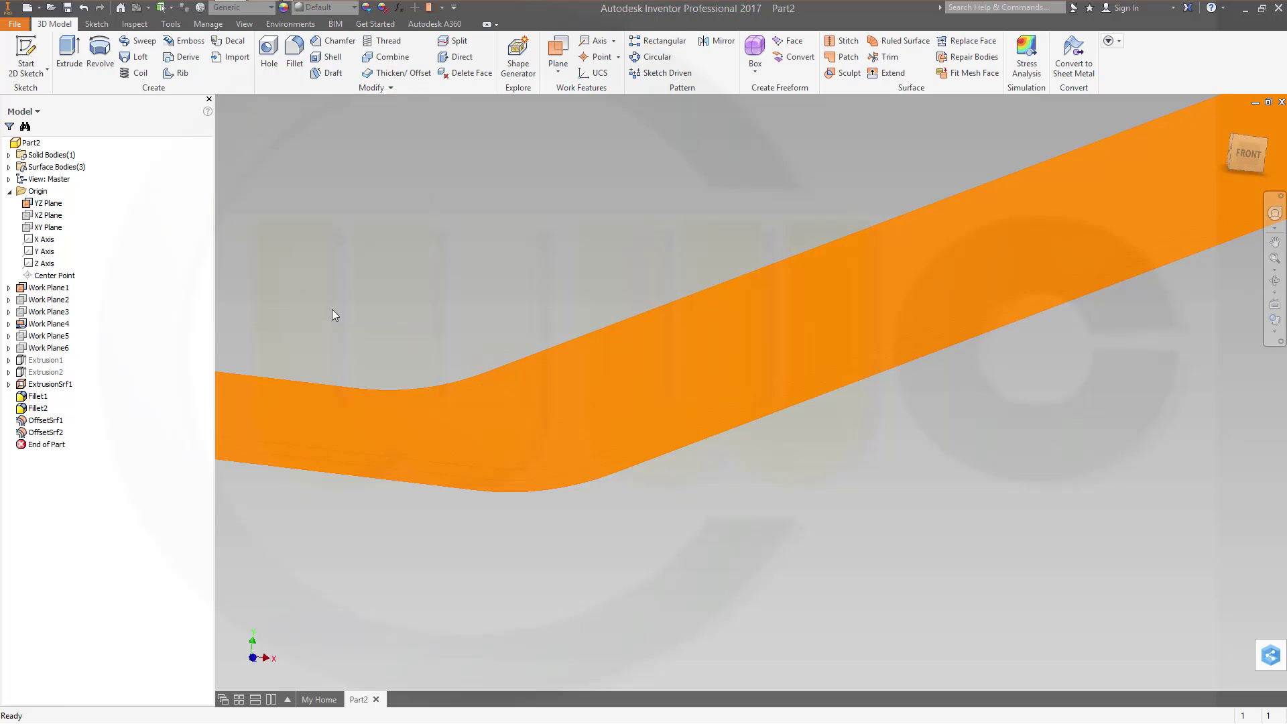
Step: Hide the original filleted centre surface and turn the solid body's visibility back on
right_click(41, 384)
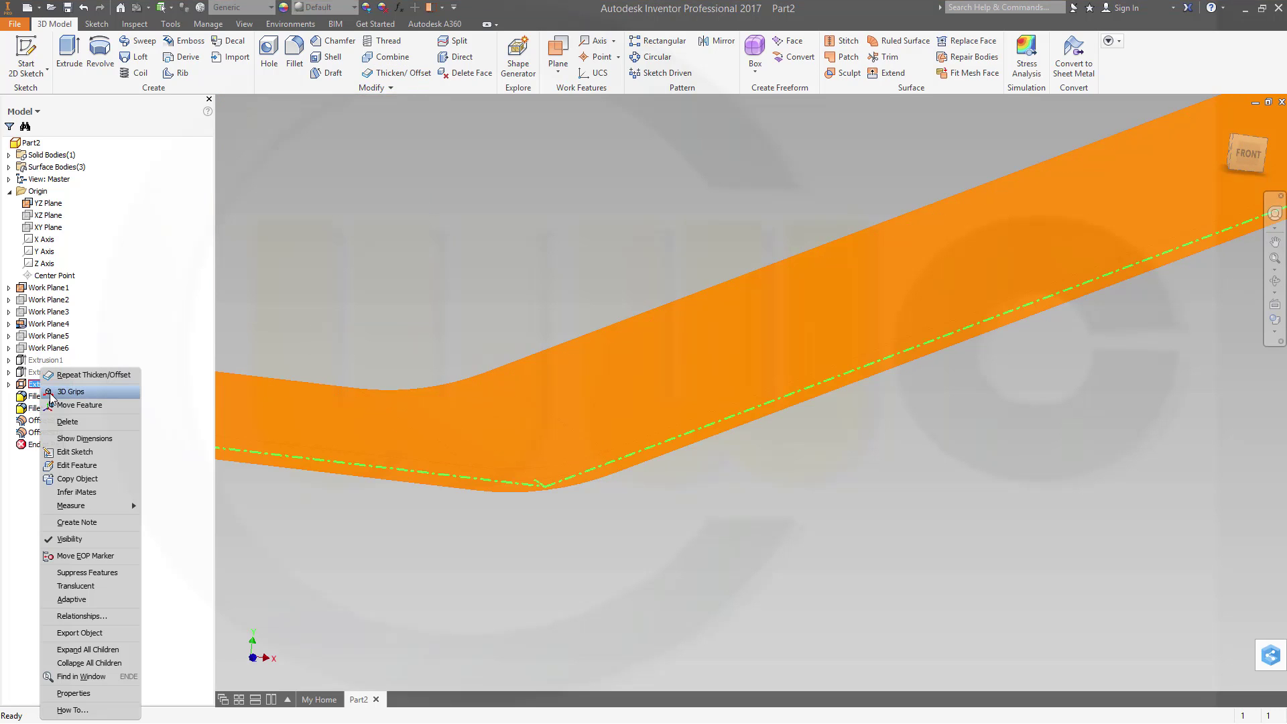
click(70, 539)
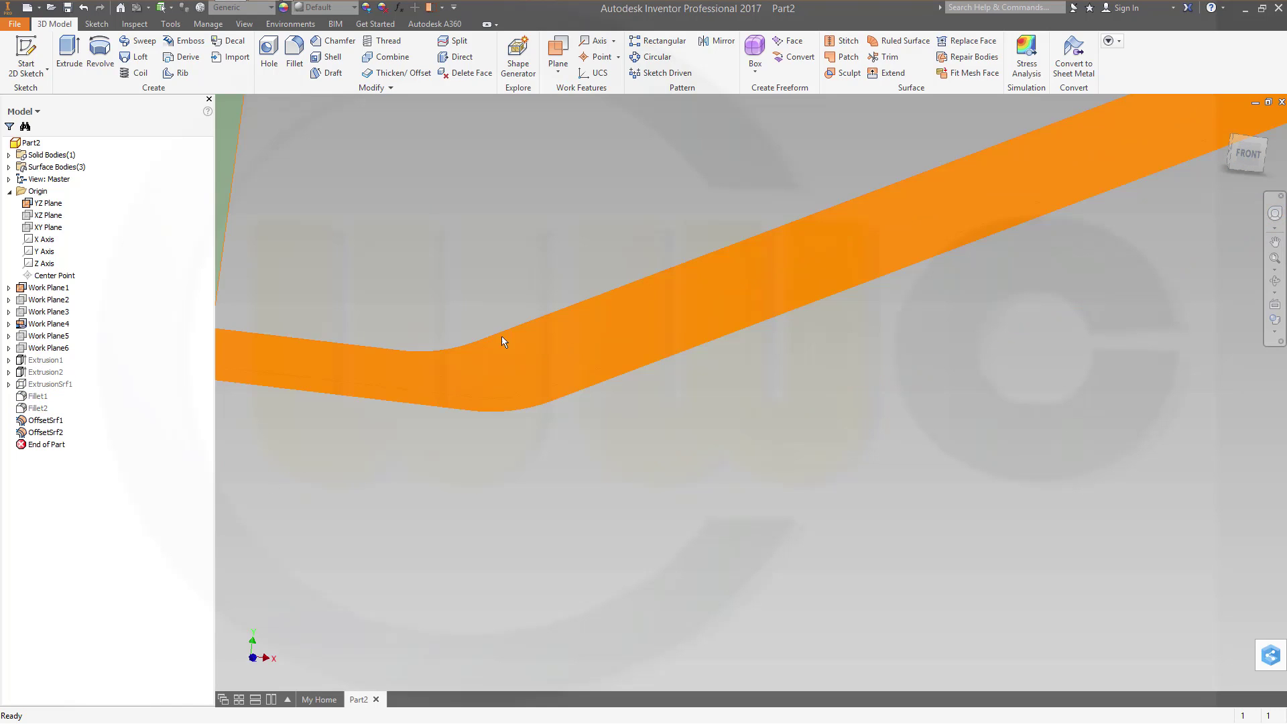
mouse_move(536, 392)
shift+middle_down()
mouse_move(537, 359)
mouse_move(536, 394)
shift+middle_up()
scroll(534, 374, down, 5)
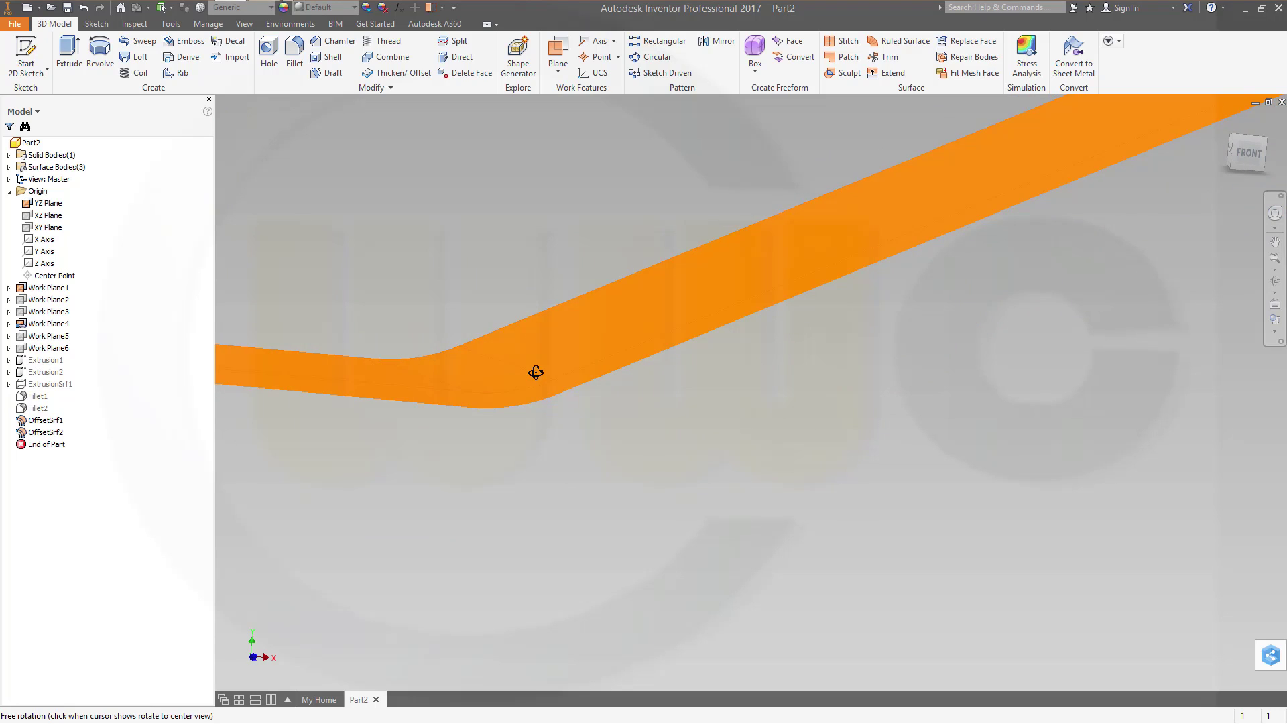
middle_drag(530, 201, 560, 319)
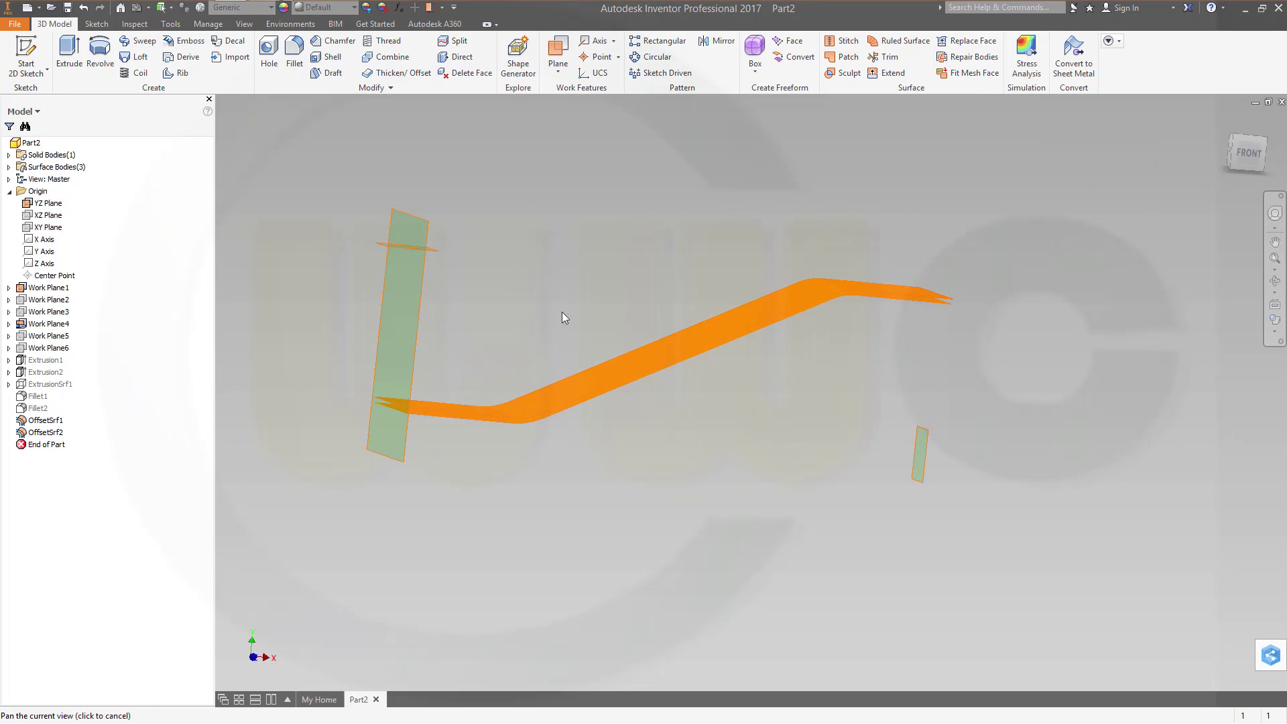
right_click(62, 154)
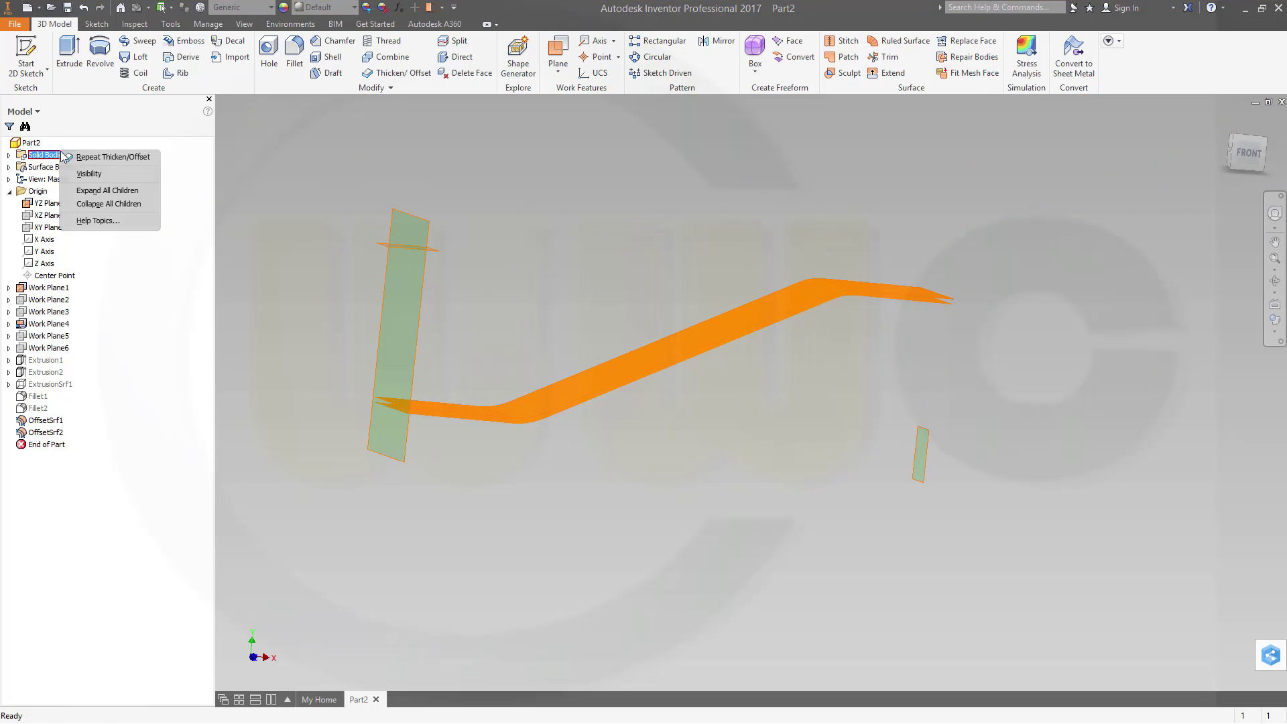
click(86, 174)
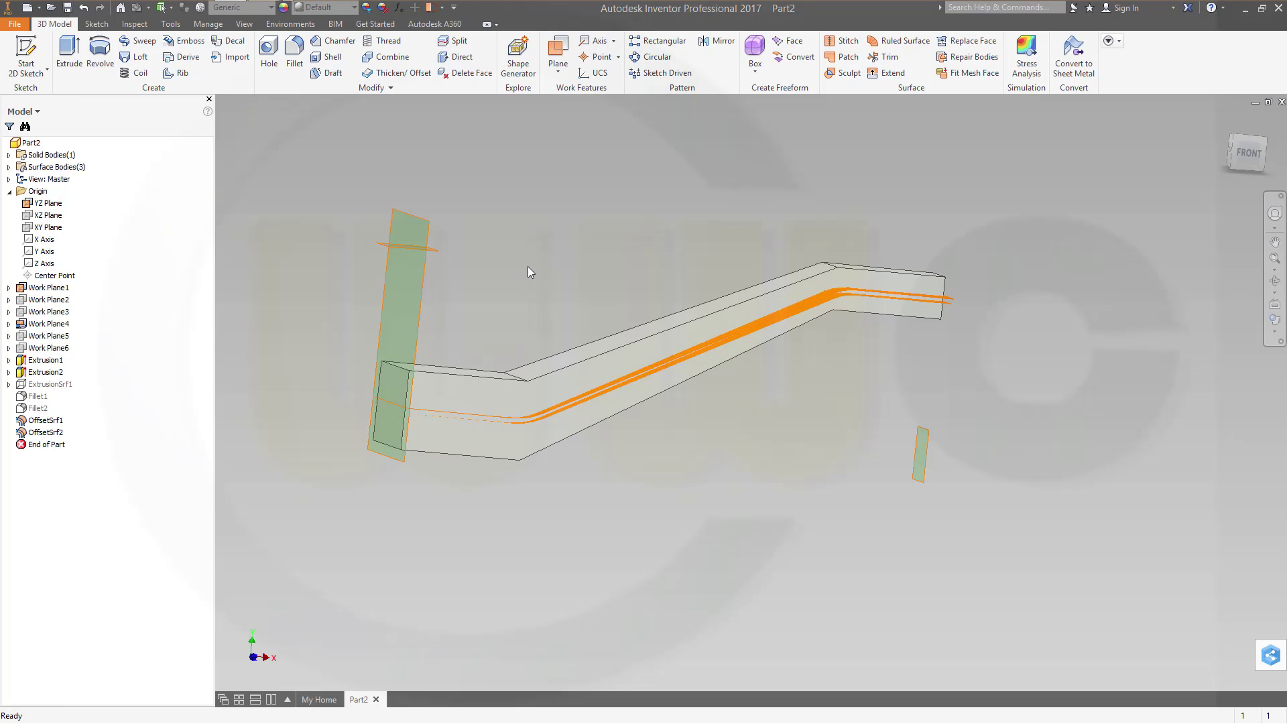
Step: Split the two long side faces of the lever solid, using the upper offset surface as the split tool
shift+middle_drag(528, 267, 532, 279)
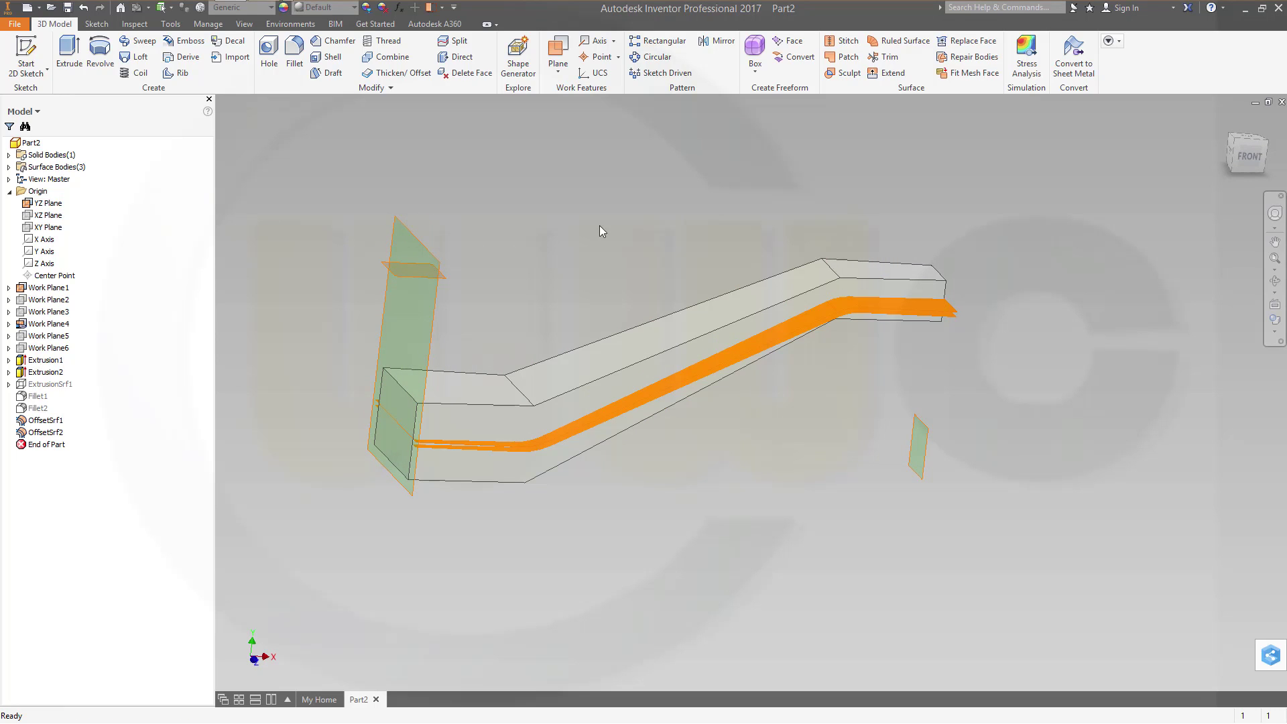
click(456, 41)
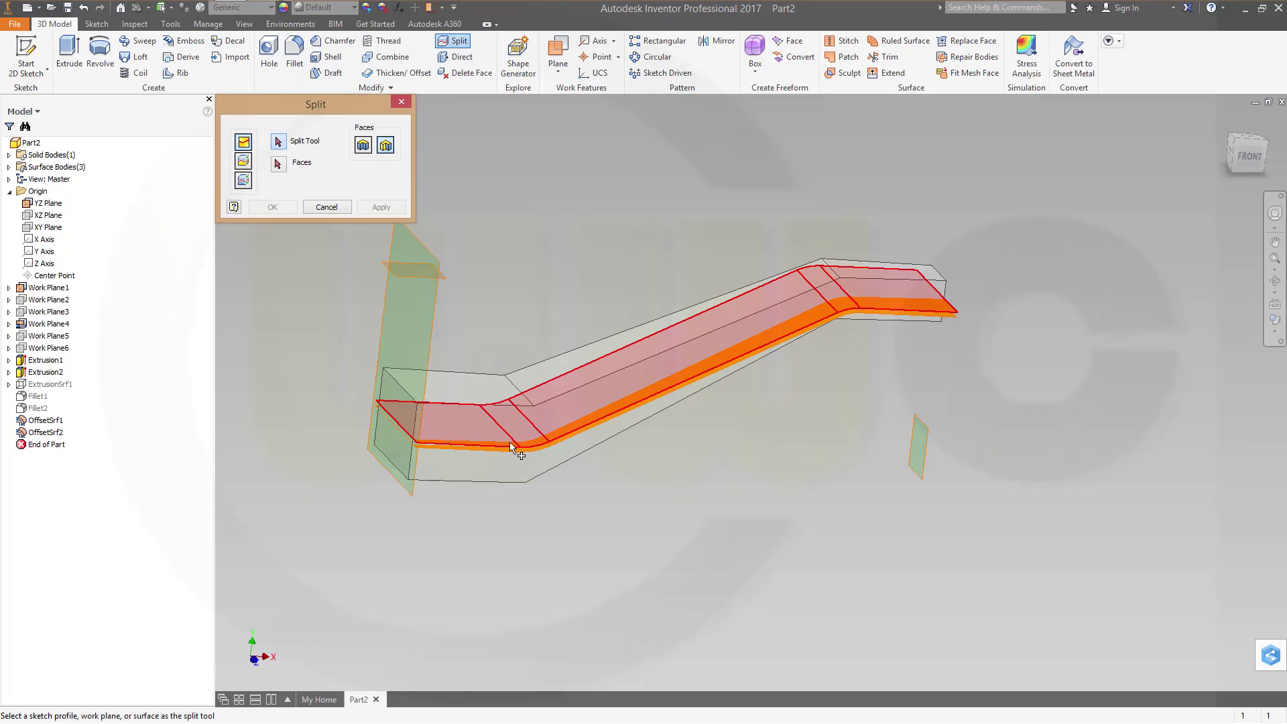
scroll(482, 426, up, 5)
click(468, 387)
scroll(547, 445, down, 5)
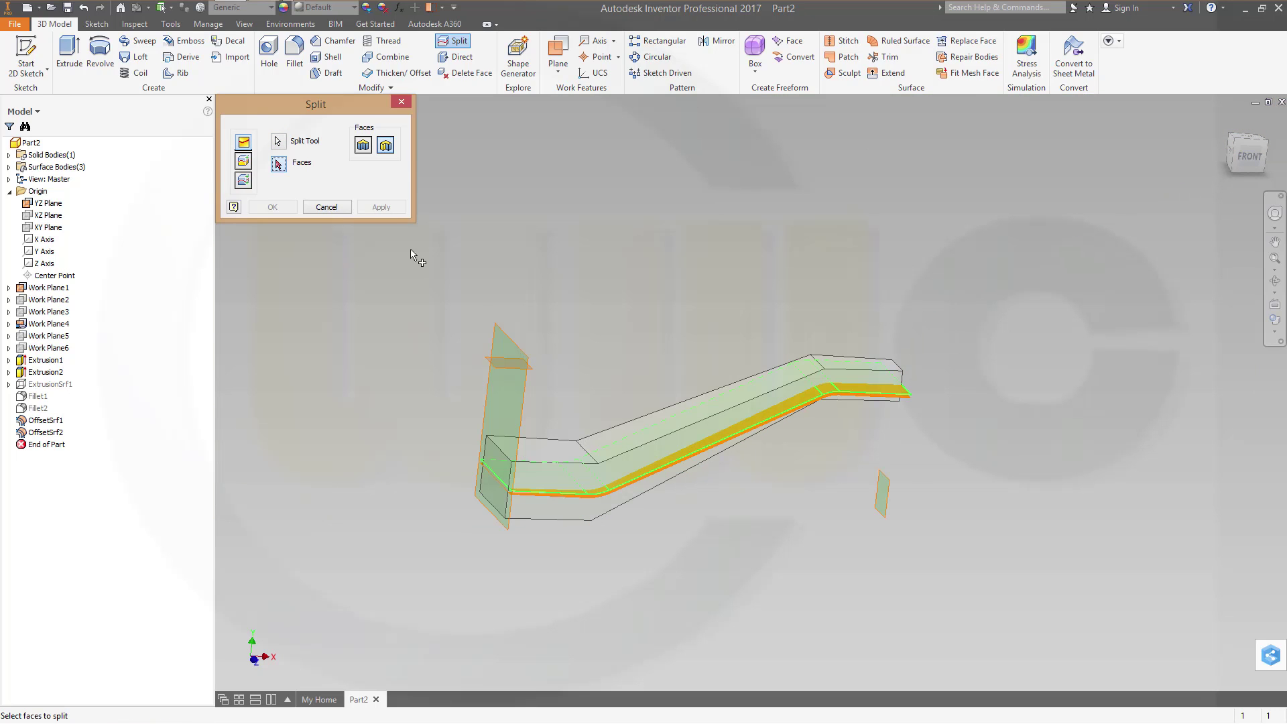
click(604, 456)
shift+middle_drag(602, 451, 741, 305)
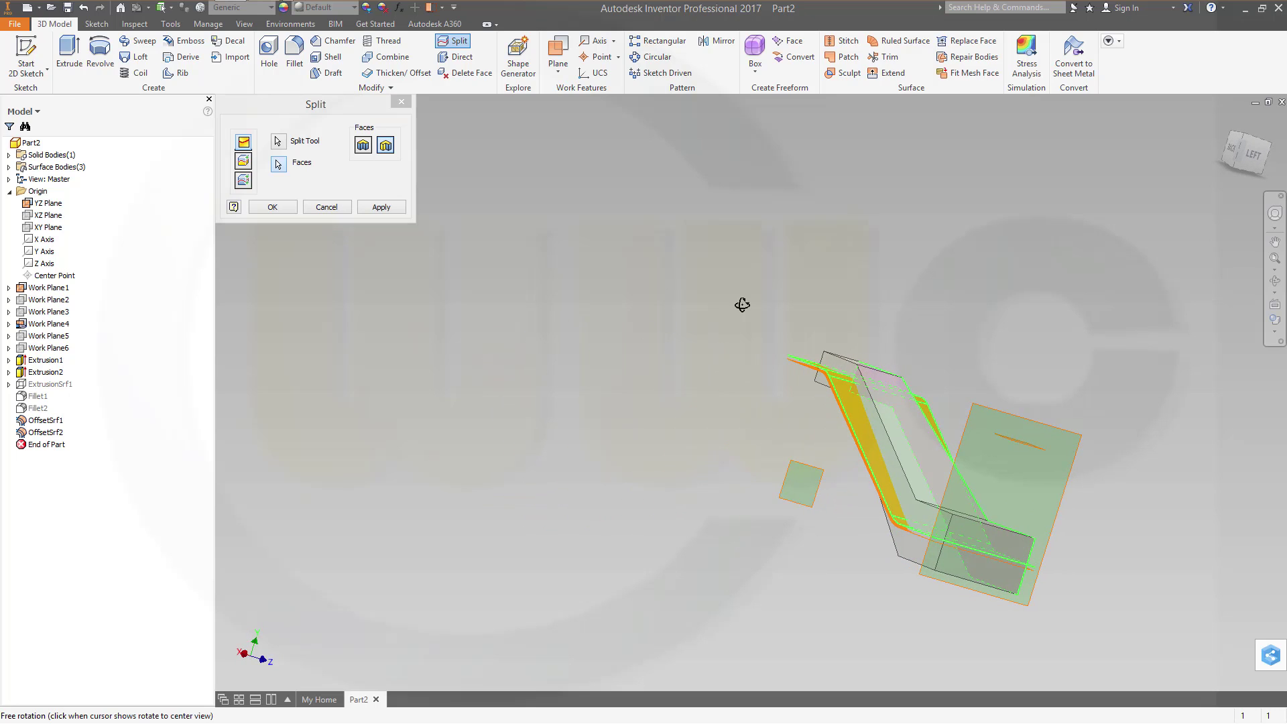
click(923, 510)
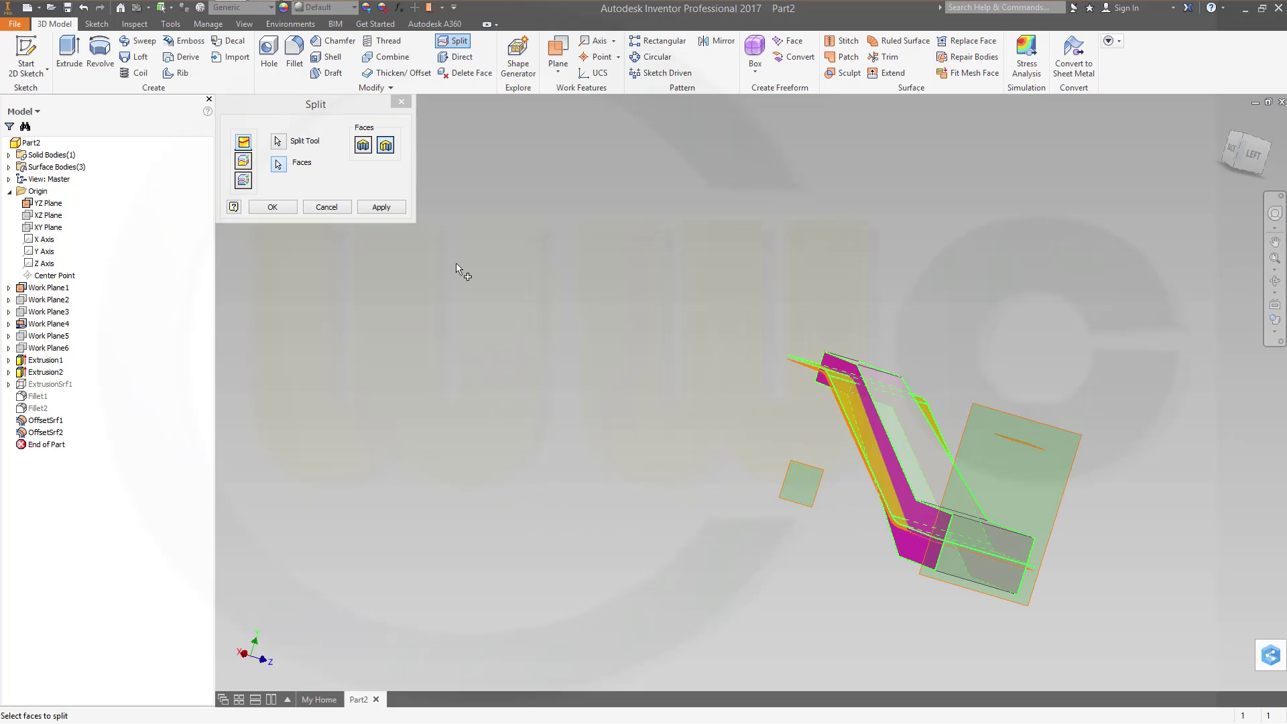
Step: Split the side faces of the bent arm with each of the two offset surfaces
click(381, 207)
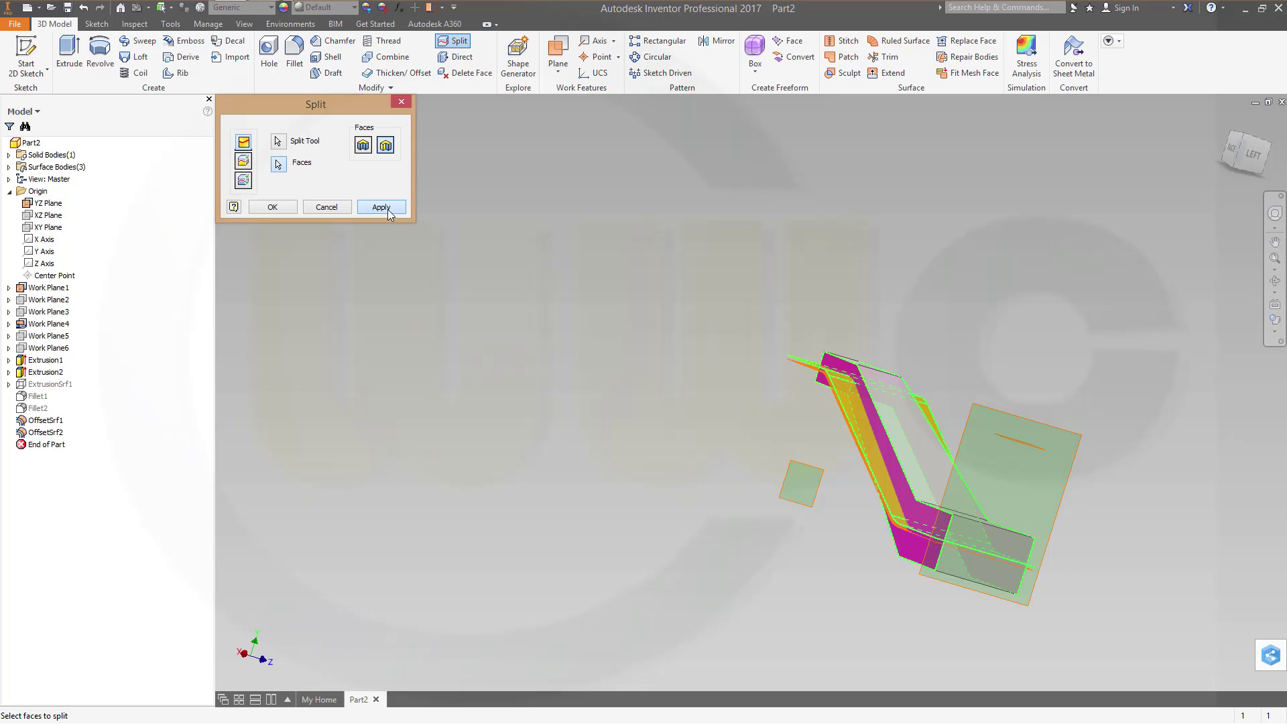
shift+middle_drag(784, 339, 605, 348)
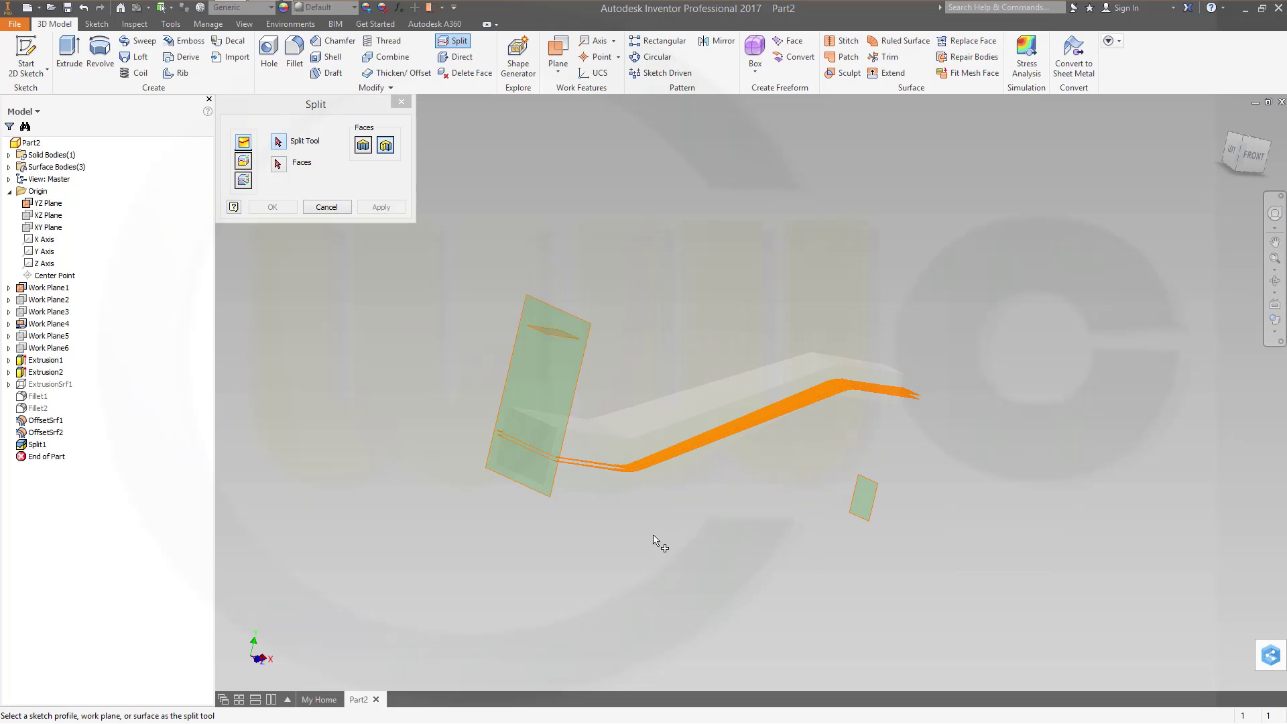
scroll(654, 536, up, 3)
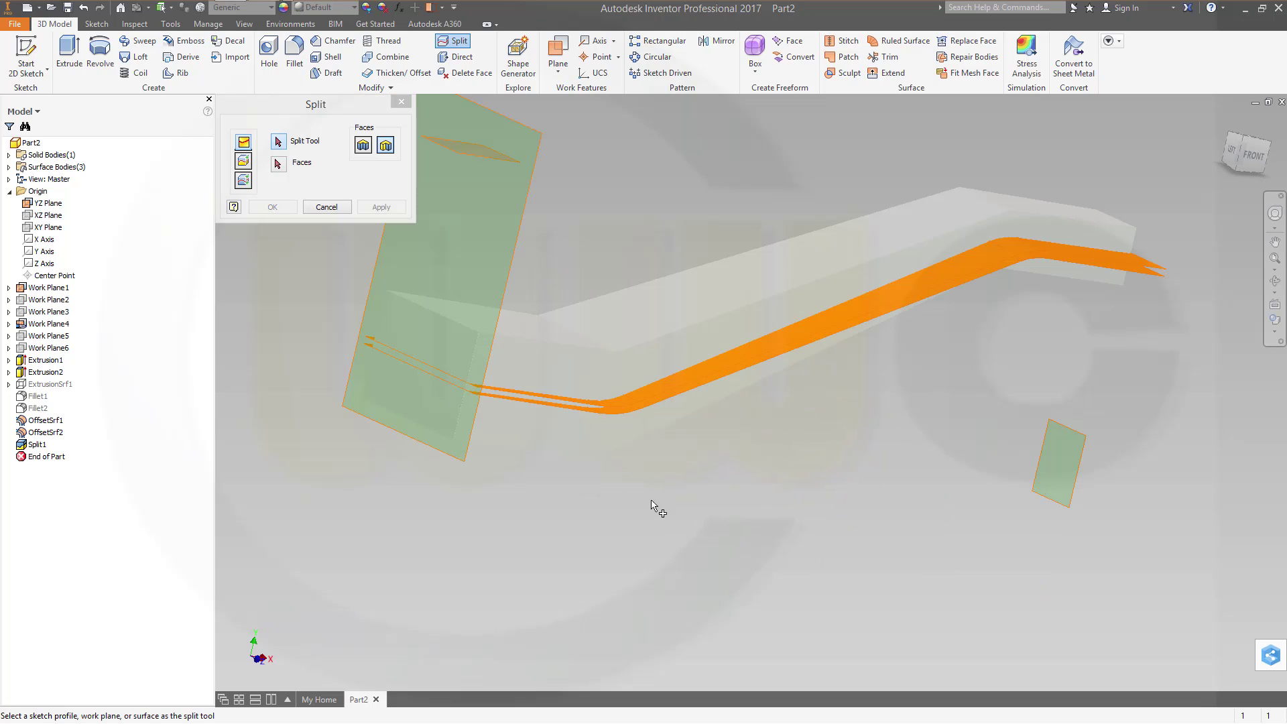
click(623, 415)
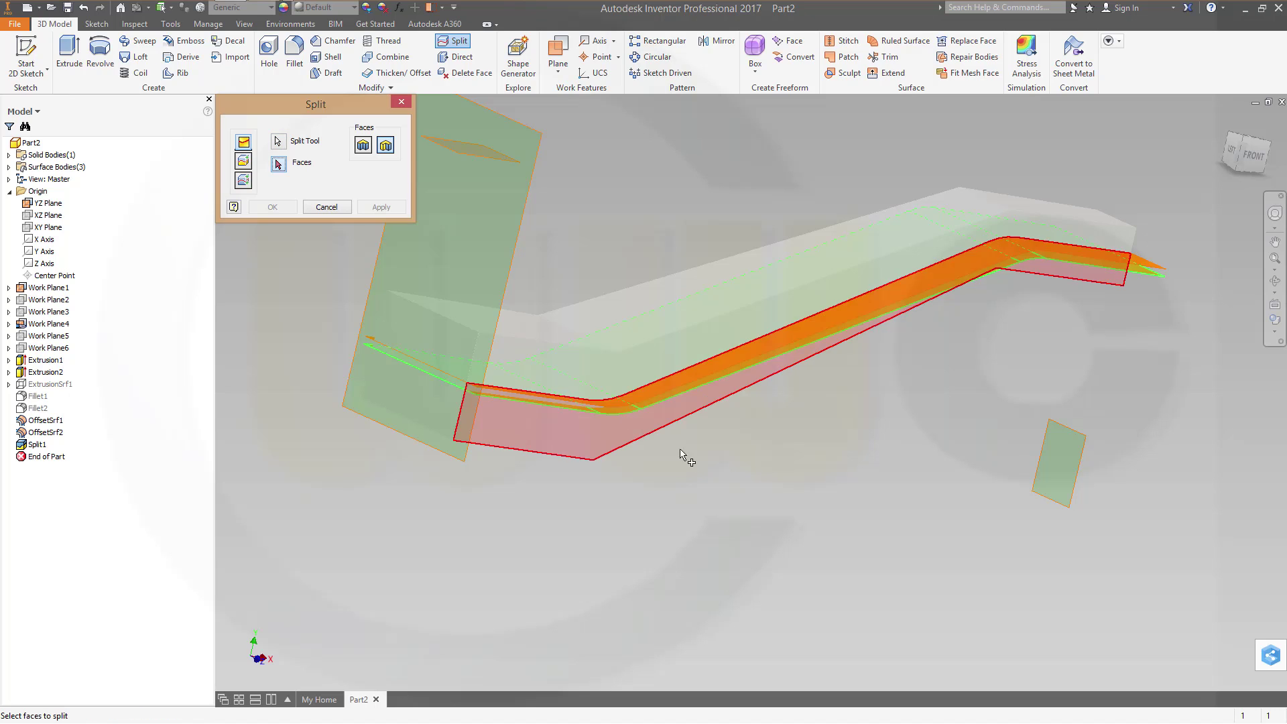
click(545, 441)
shift+middle_drag(399, 439, 474, 436)
click(1118, 512)
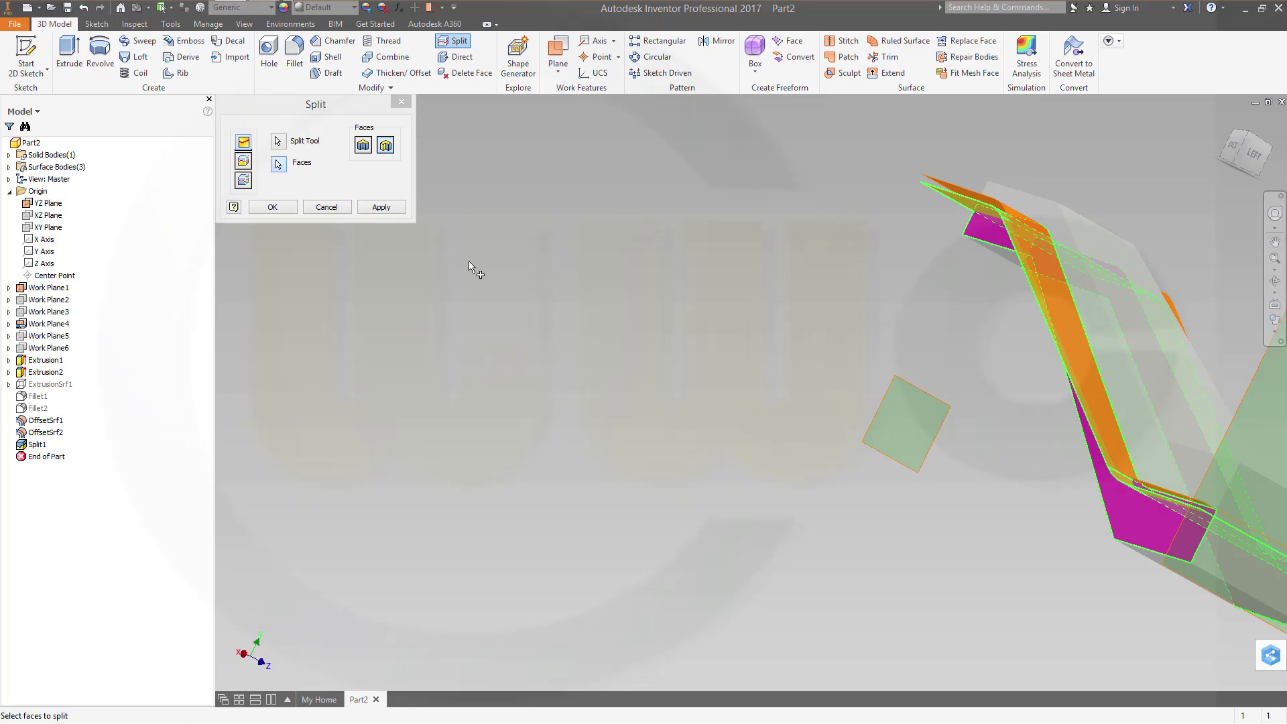
click(275, 208)
Step: Hide the two offset surfaces OffsetSrf1 and OffsetSrf2
scroll(681, 315, down, 2)
shift+middle_drag(605, 334, 500, 371)
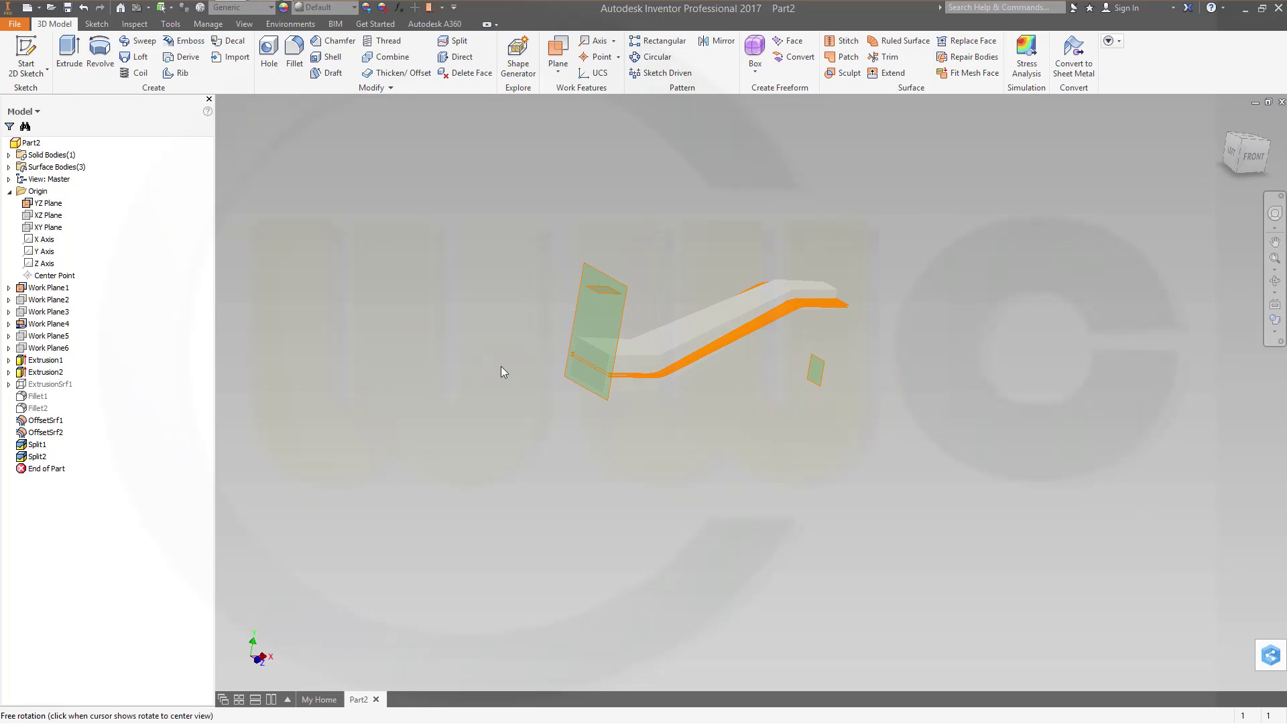
click(59, 438)
ctrl+click(54, 420)
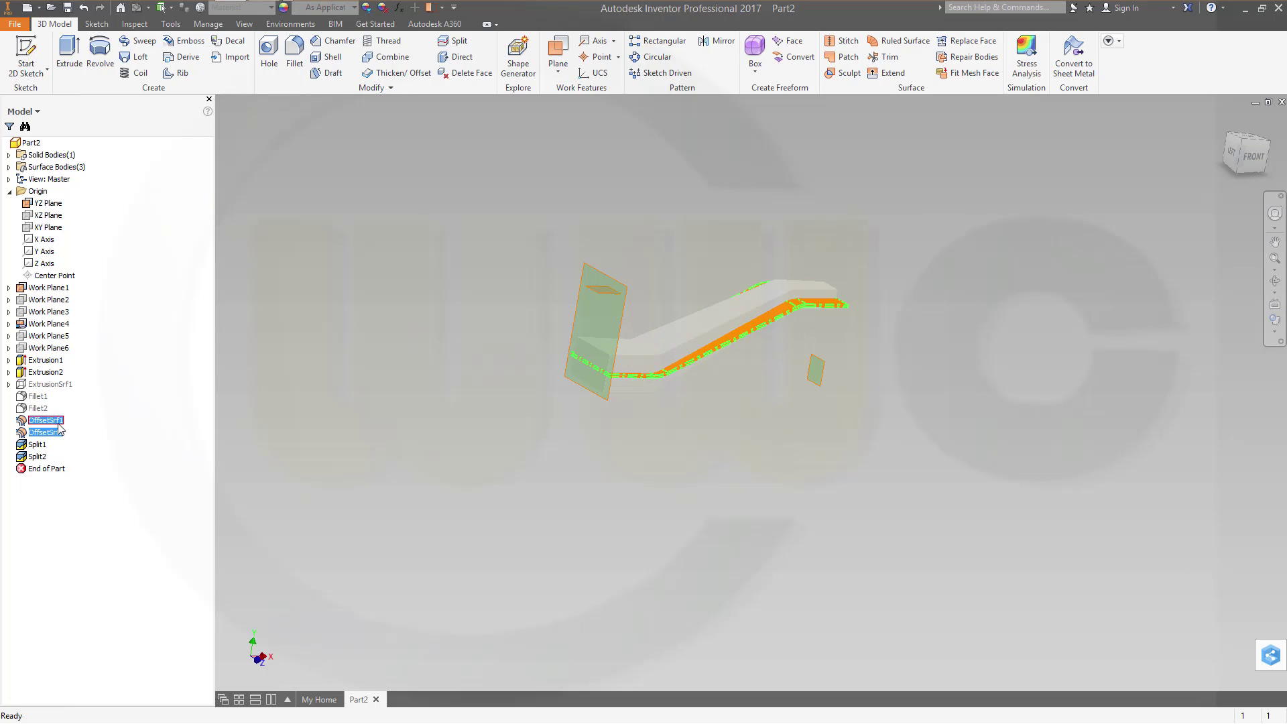
right_click(58, 422)
click(87, 537)
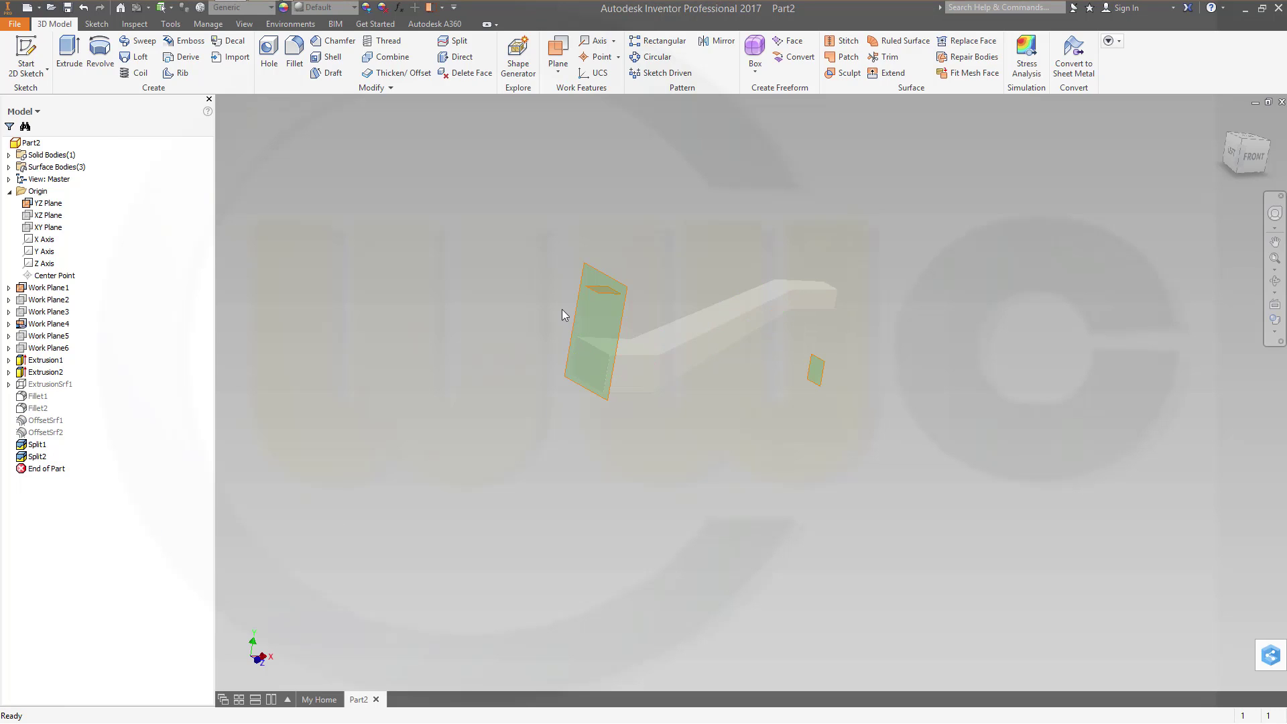
Step: Refresh the model's edge display by switching the visual style to Shaded and back to Shaded with edges
scroll(562, 308, up, 2)
scroll(701, 451, down, 2)
scroll(689, 416, up, 2)
middle_drag(690, 416, 815, 354)
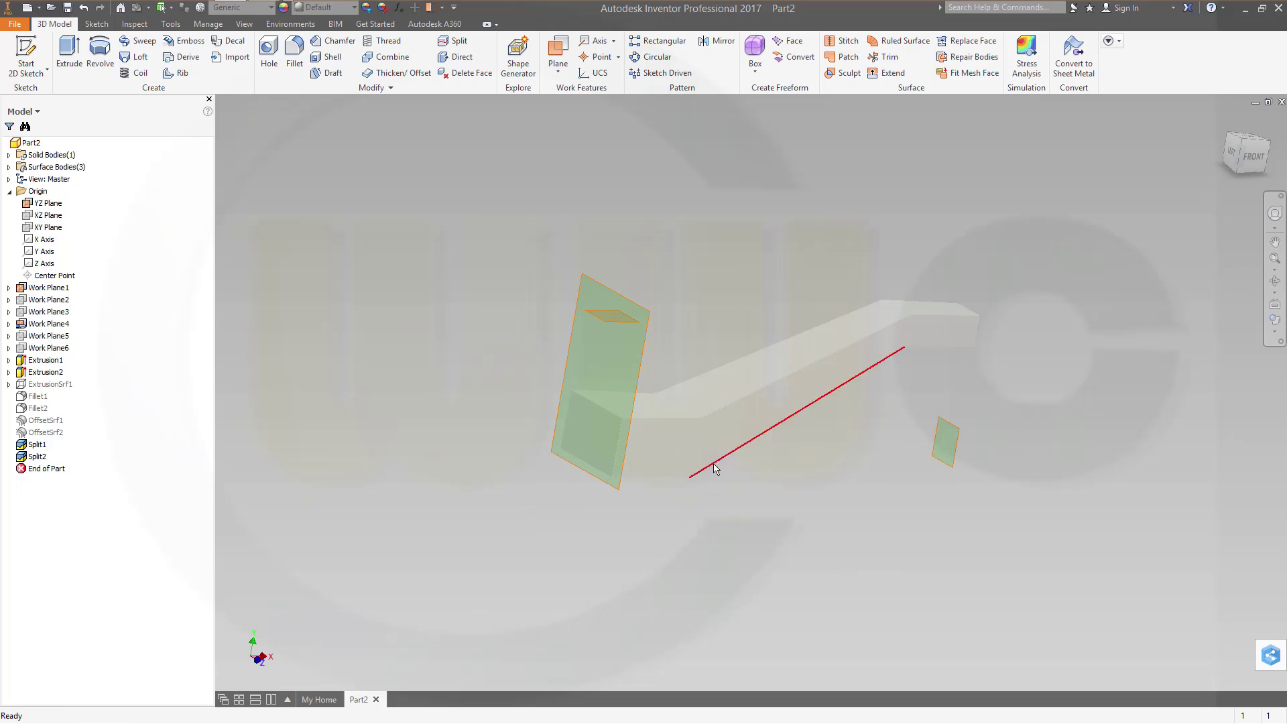
click(1276, 333)
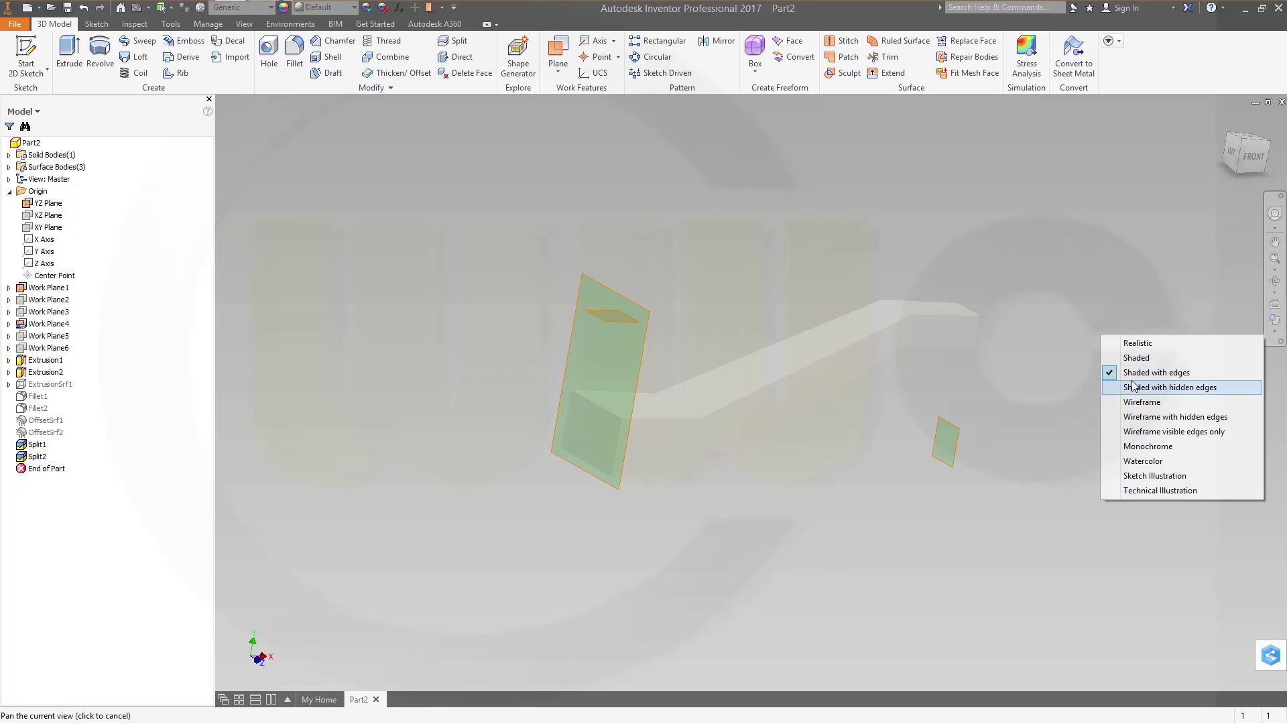
click(1255, 355)
click(1275, 332)
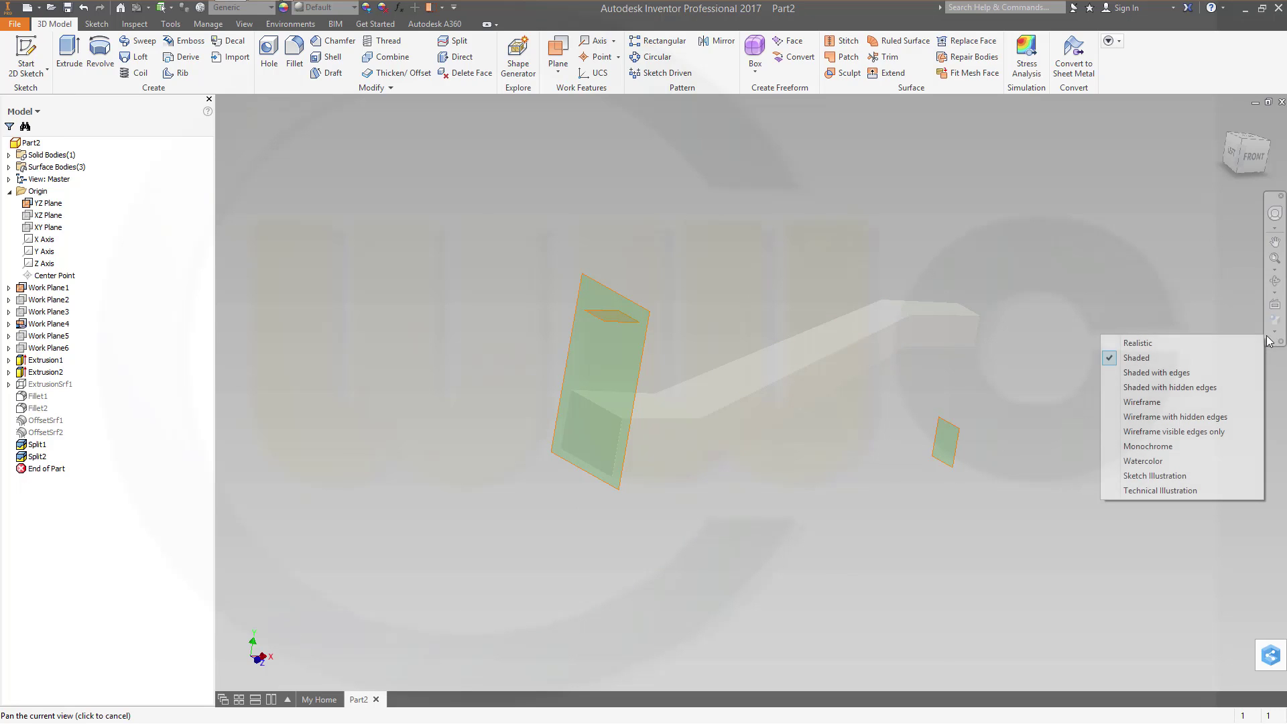
click(1182, 374)
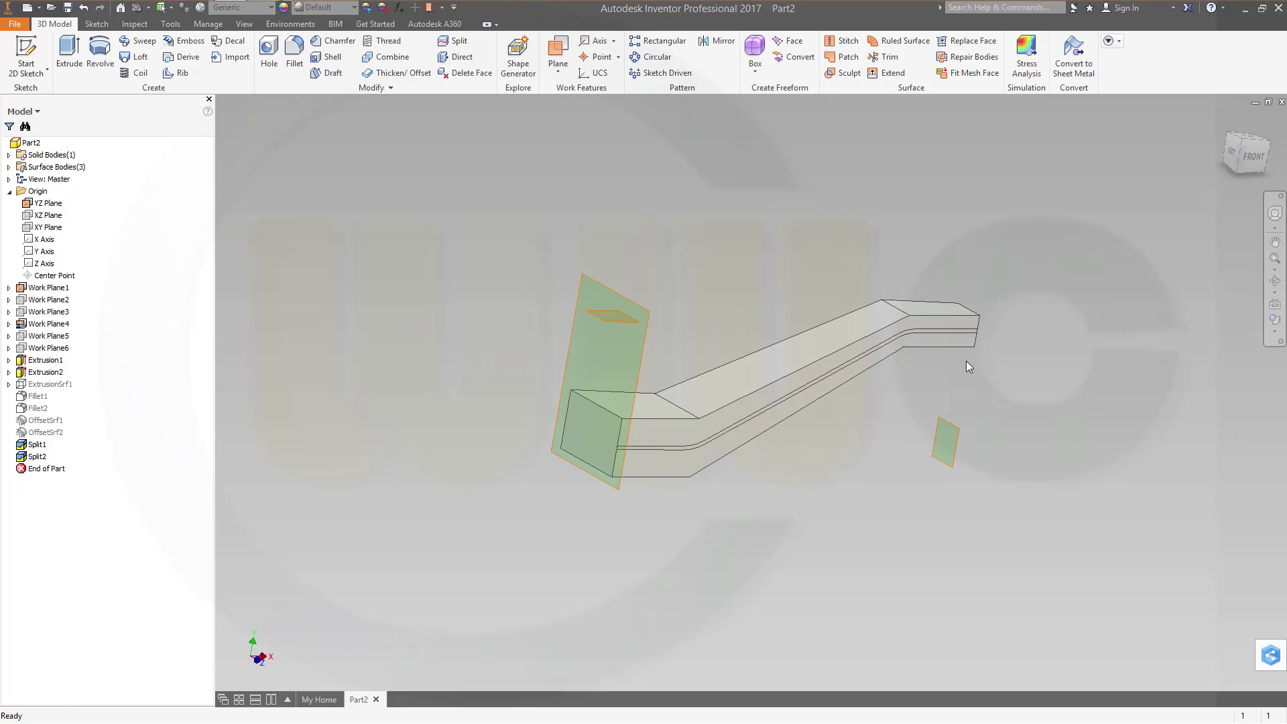
middle_drag(770, 225, 749, 315)
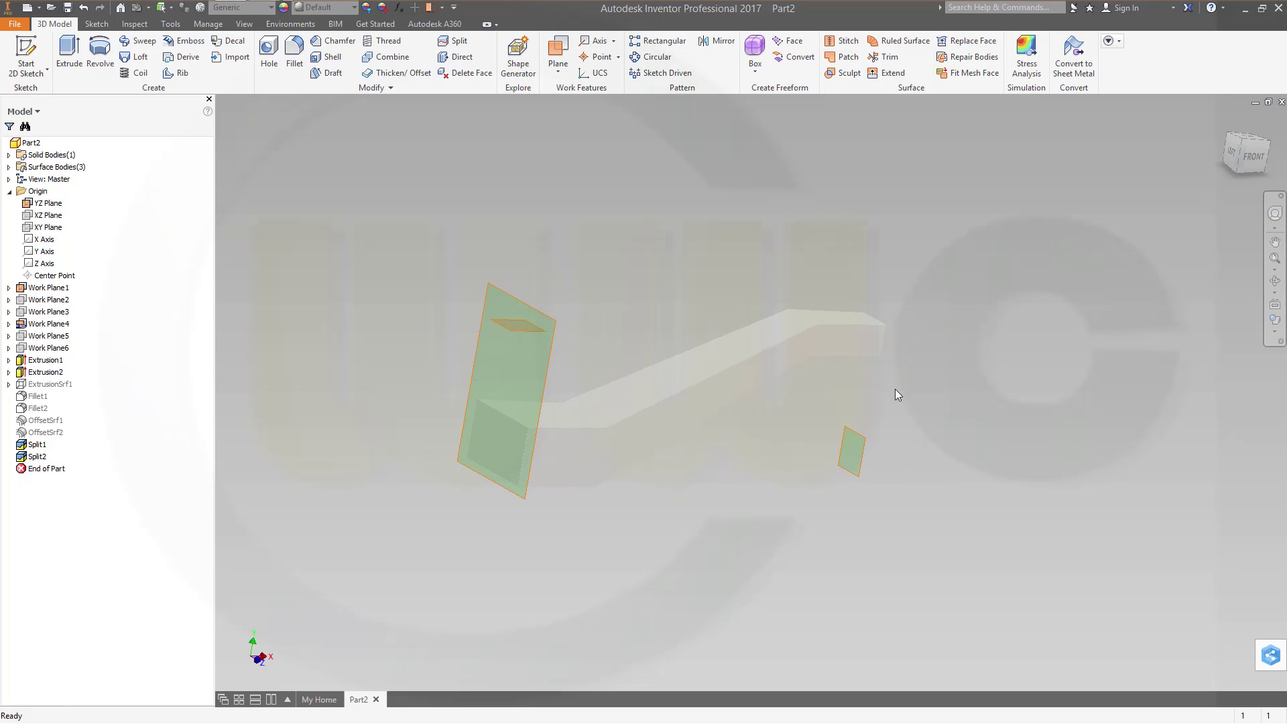
click(1275, 337)
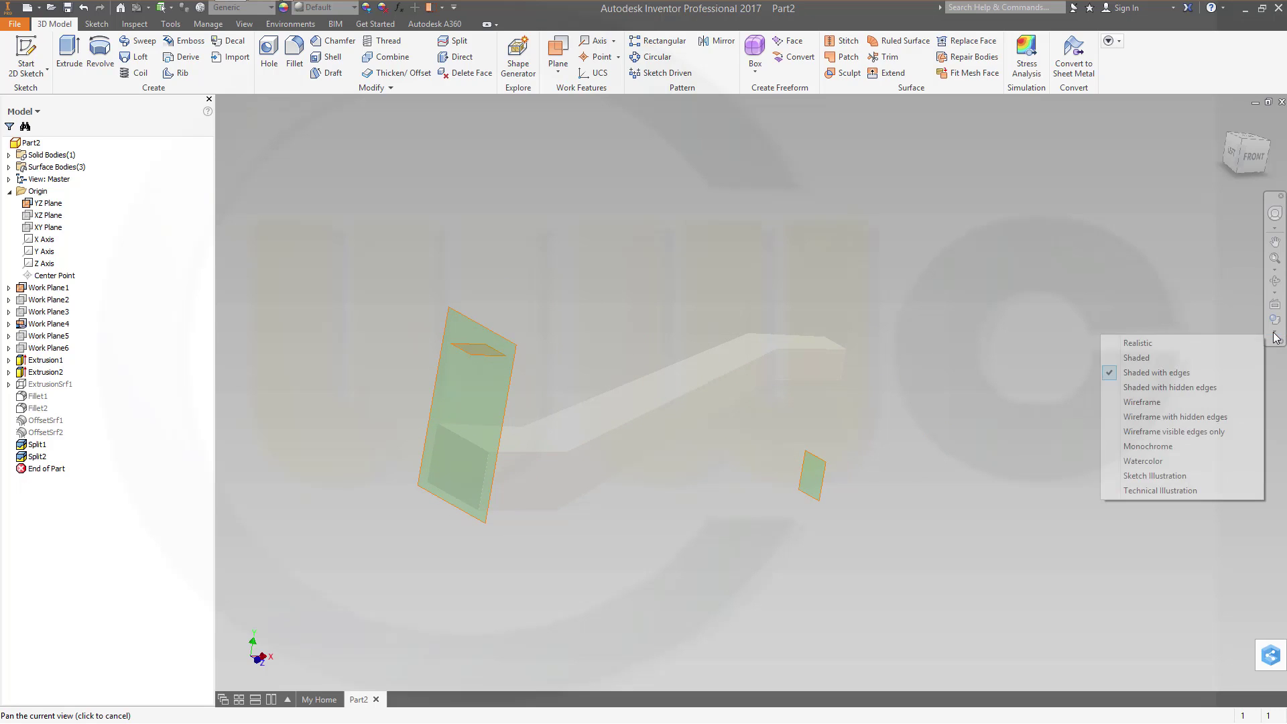
click(1136, 357)
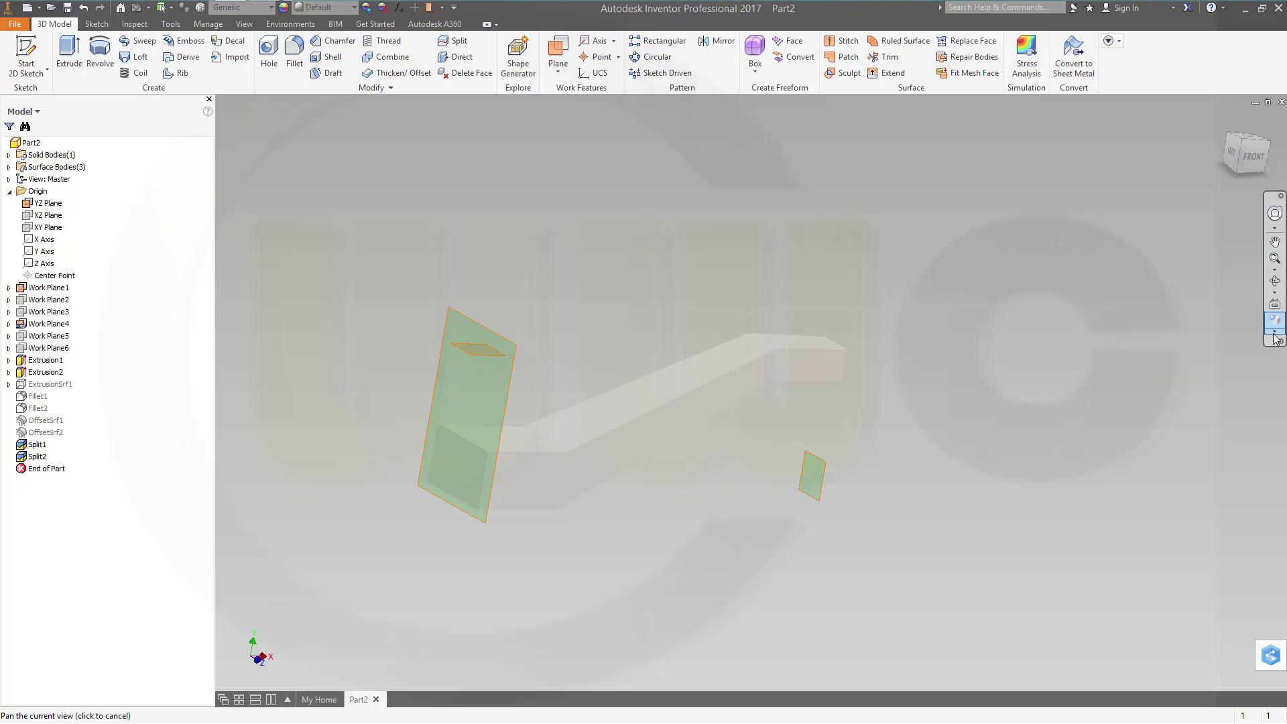
click(1274, 337)
click(1191, 376)
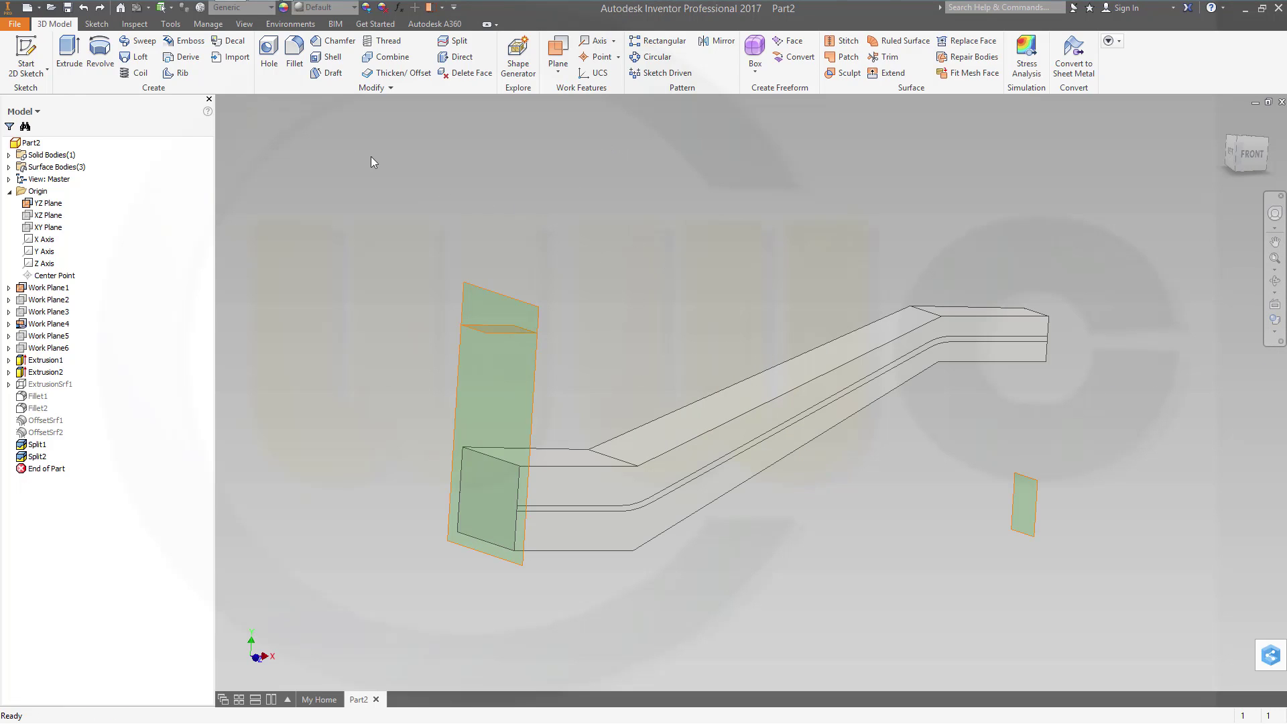
Step: Fillet the two inner bend edges, on the arm's lower-end top face and upper-end underside, with radius 10
click(345, 165)
text(10)
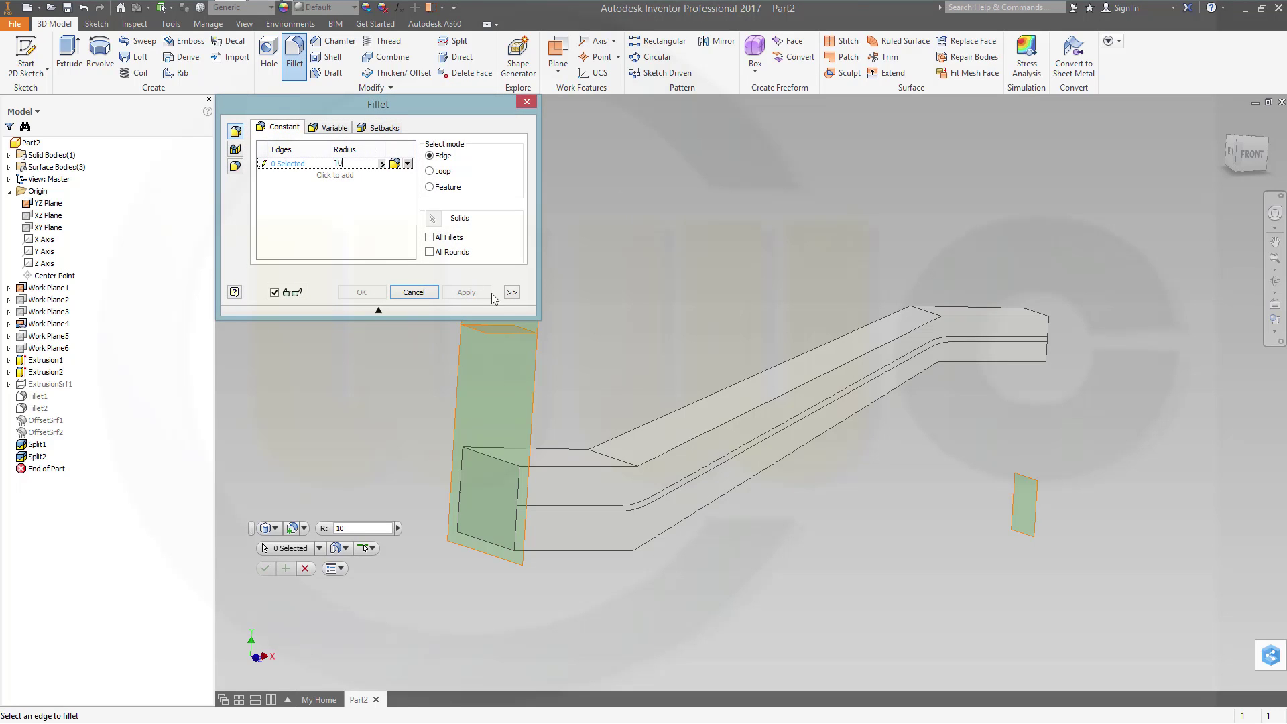
click(606, 459)
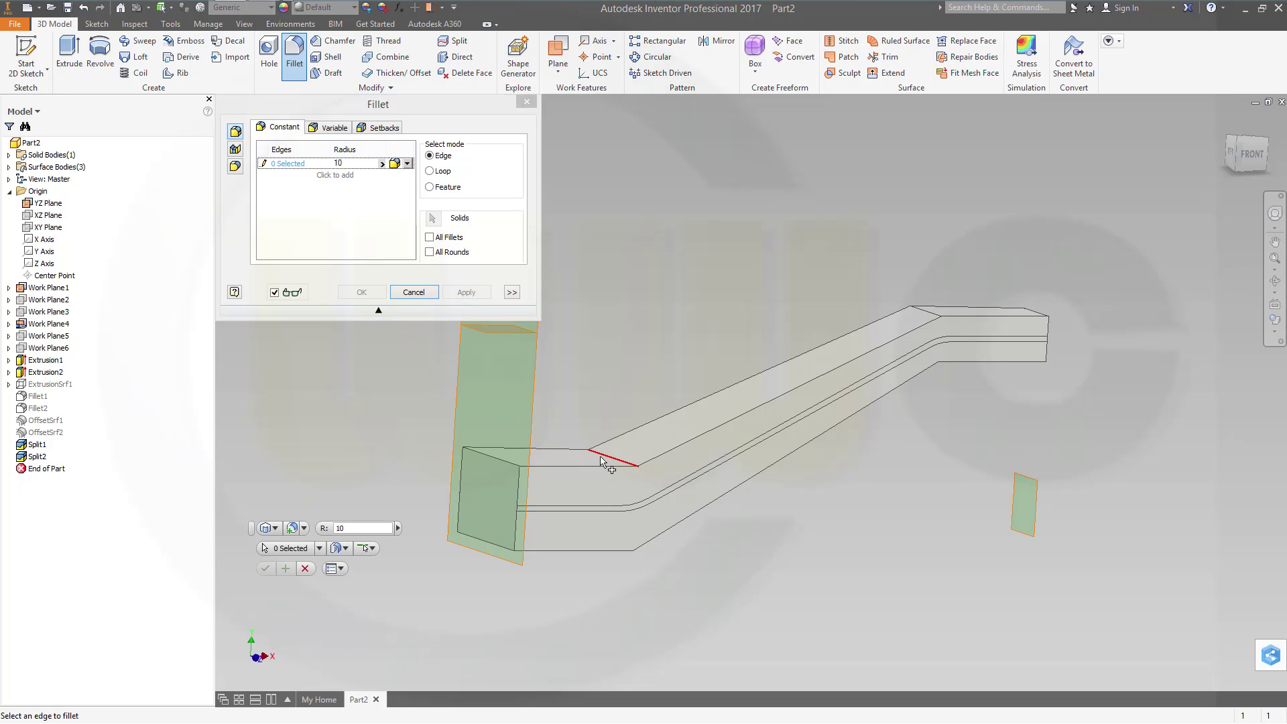
click(928, 362)
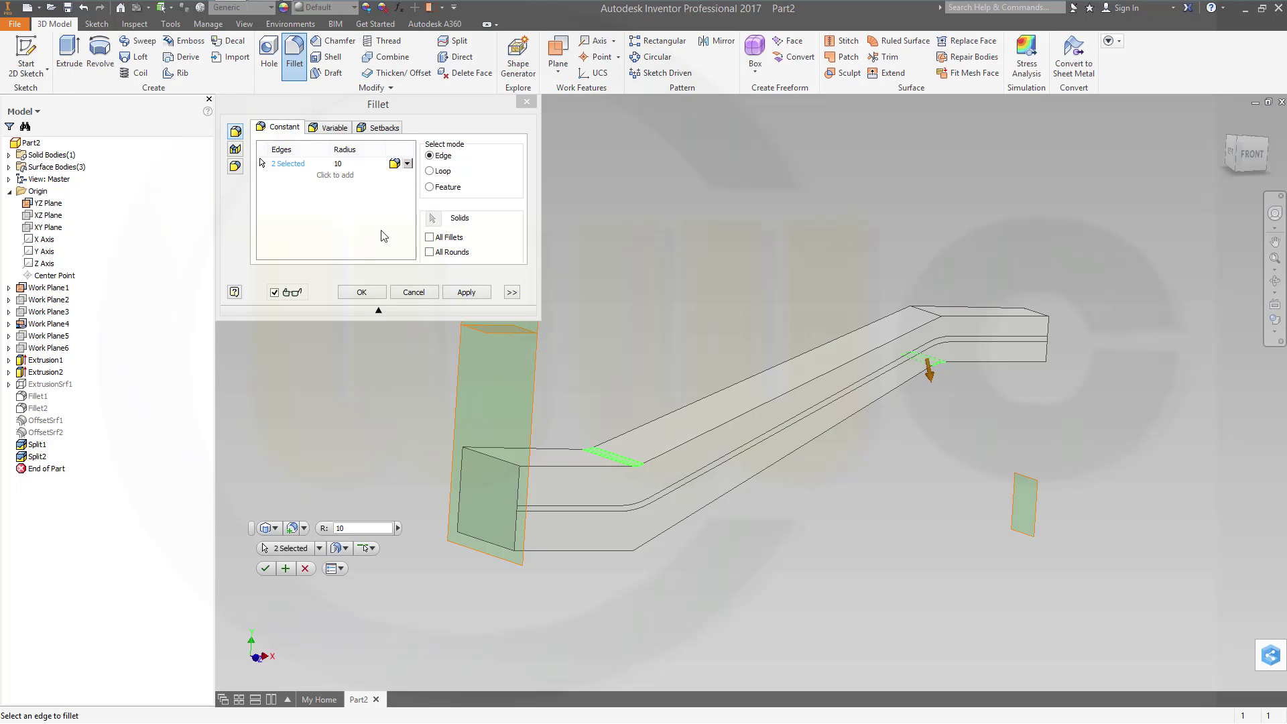
Step: Fillet the arm's outer bend edges, using radius 40 on the lower bend's underside and radius 26 on the upper bend's top
click(349, 163)
text(40)
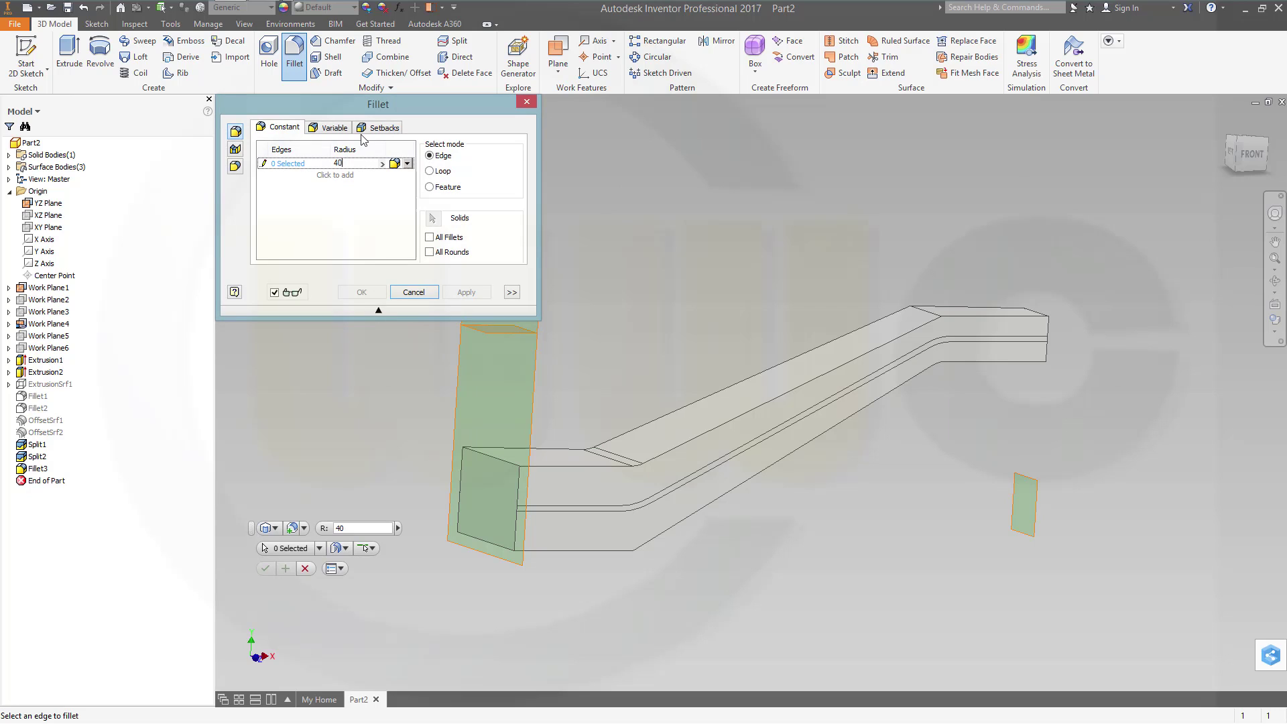
click(619, 550)
click(467, 292)
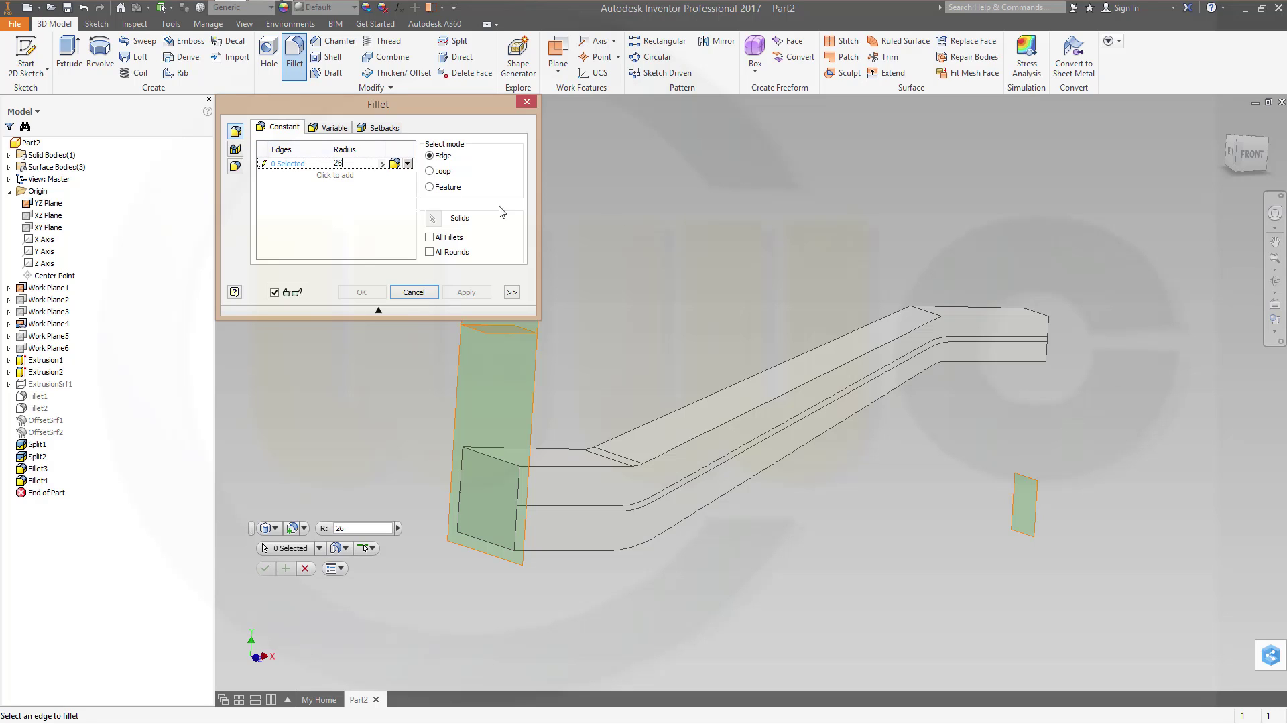
click(928, 309)
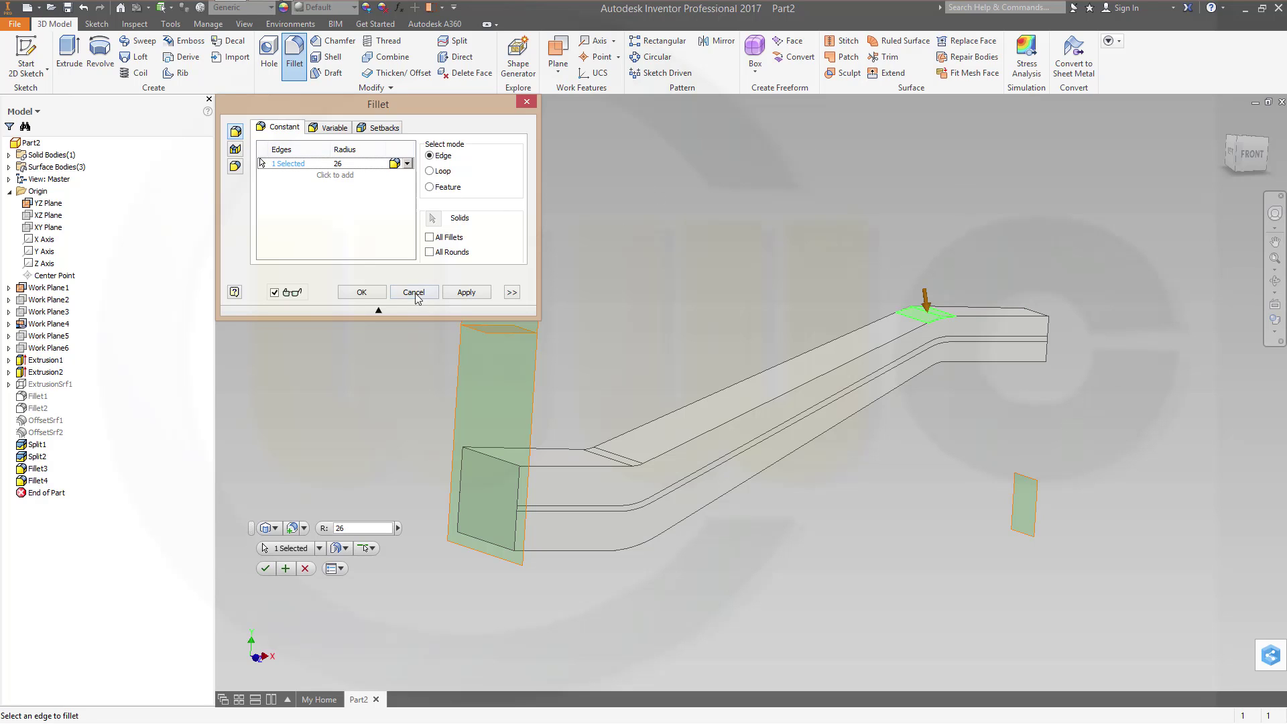
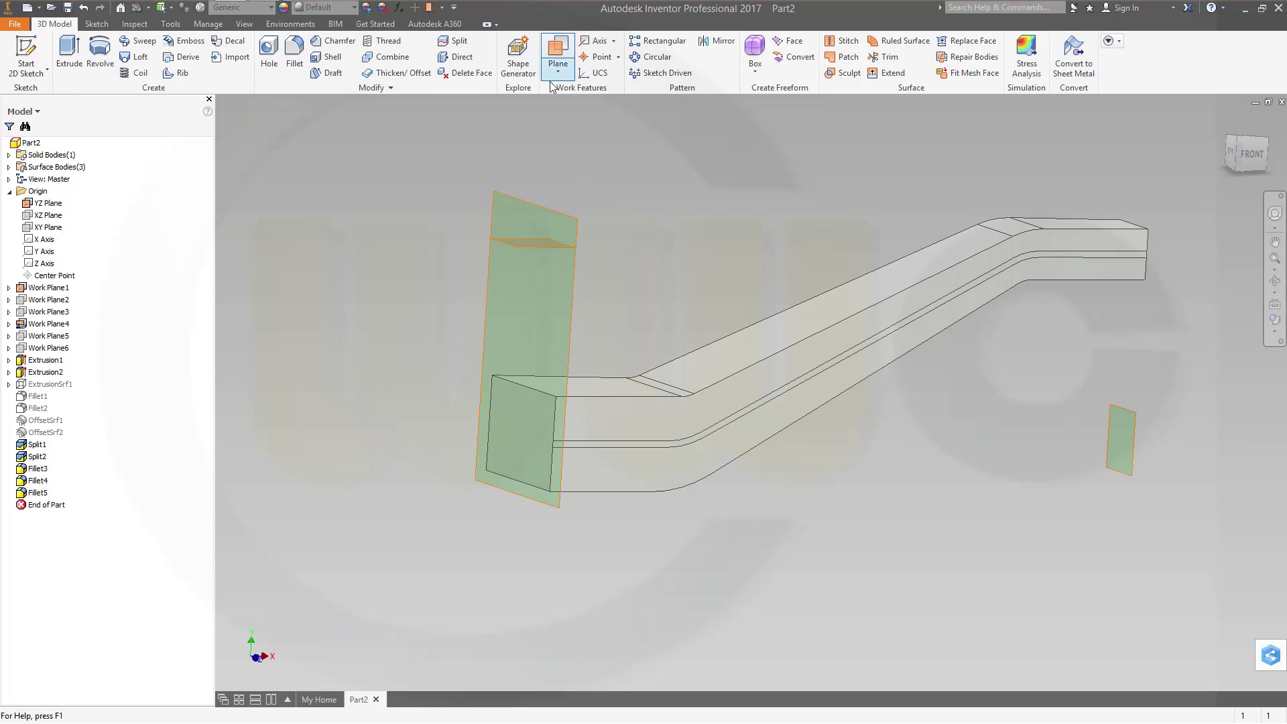
click(328, 72)
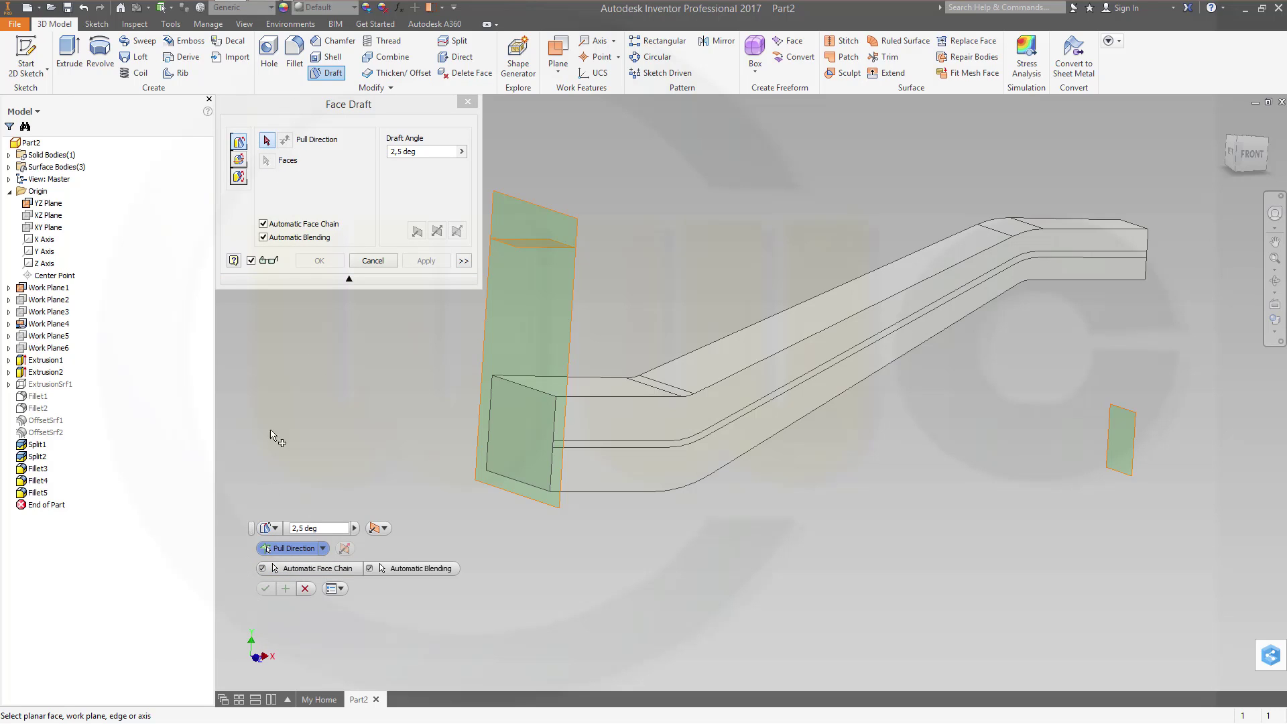
click(40, 251)
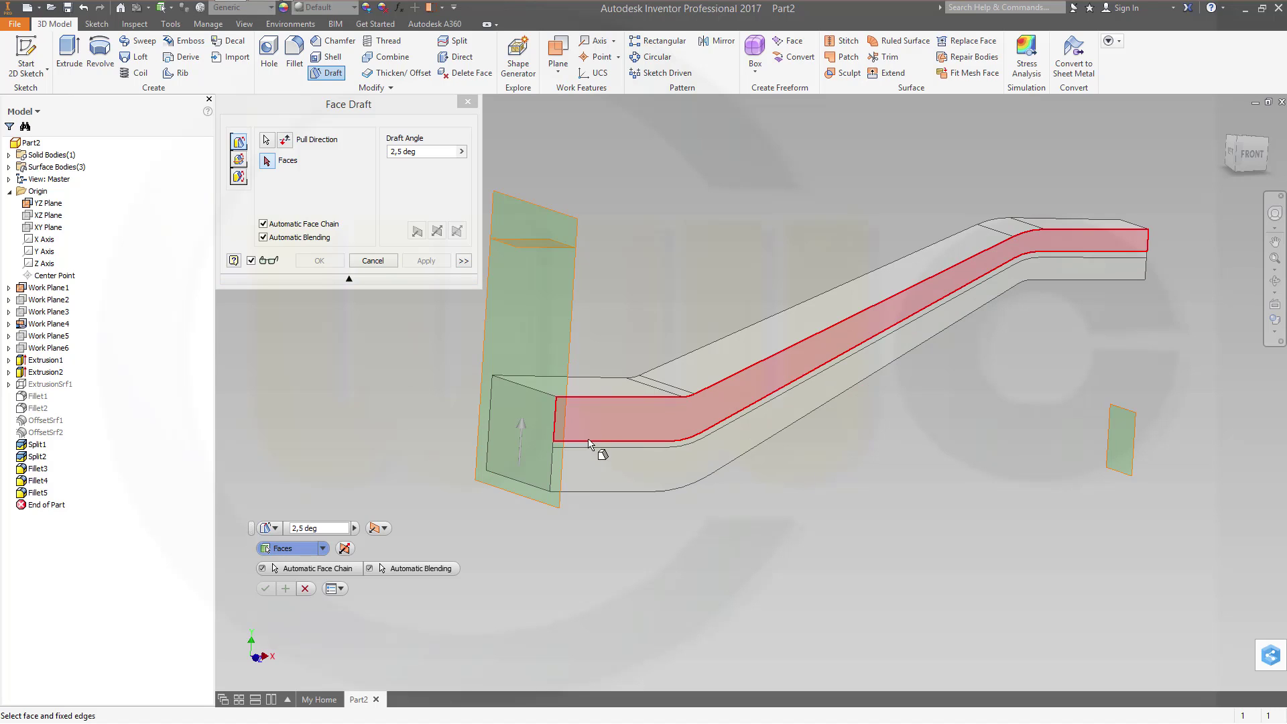
click(432, 152)
text(4)
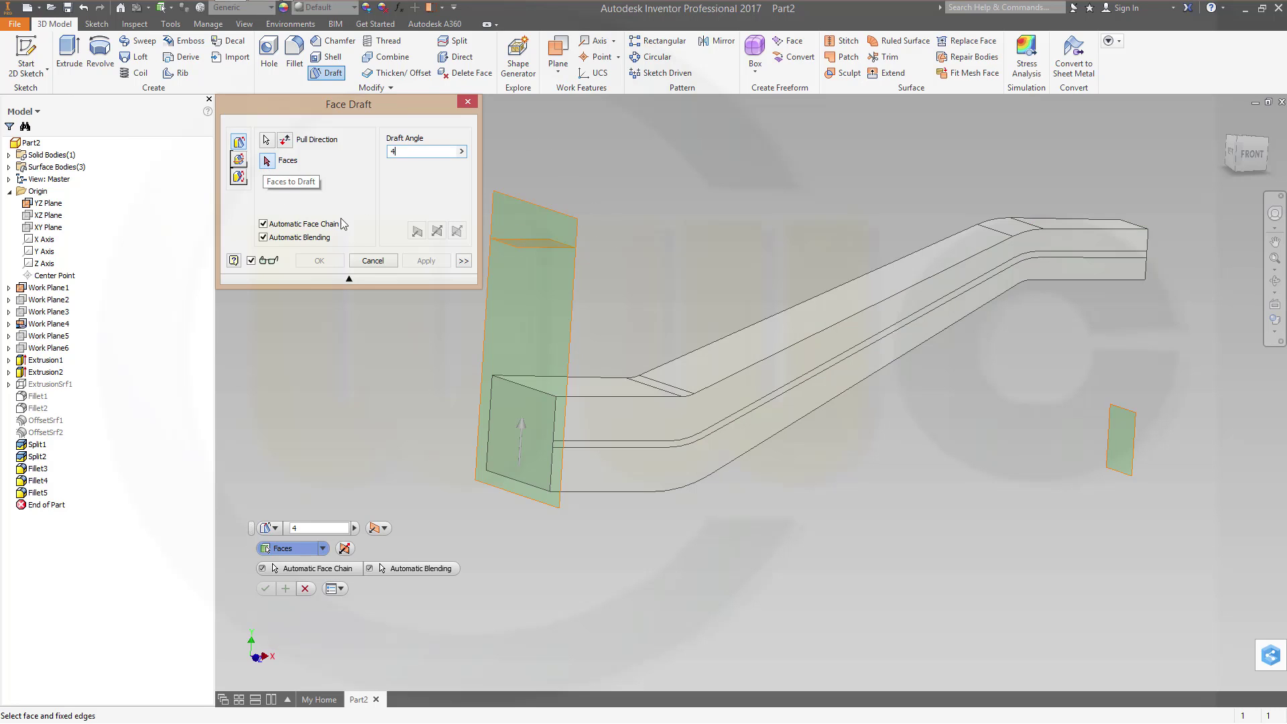
click(624, 436)
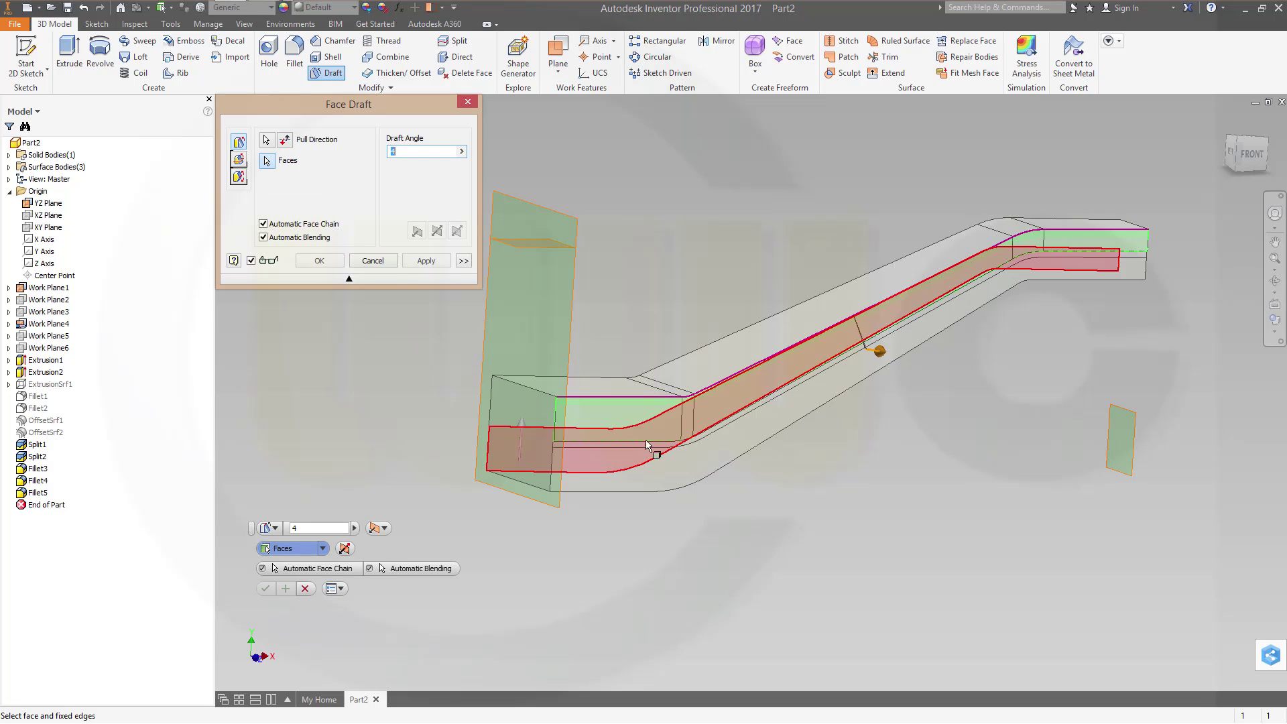
shift+middle_drag(678, 311, 793, 307)
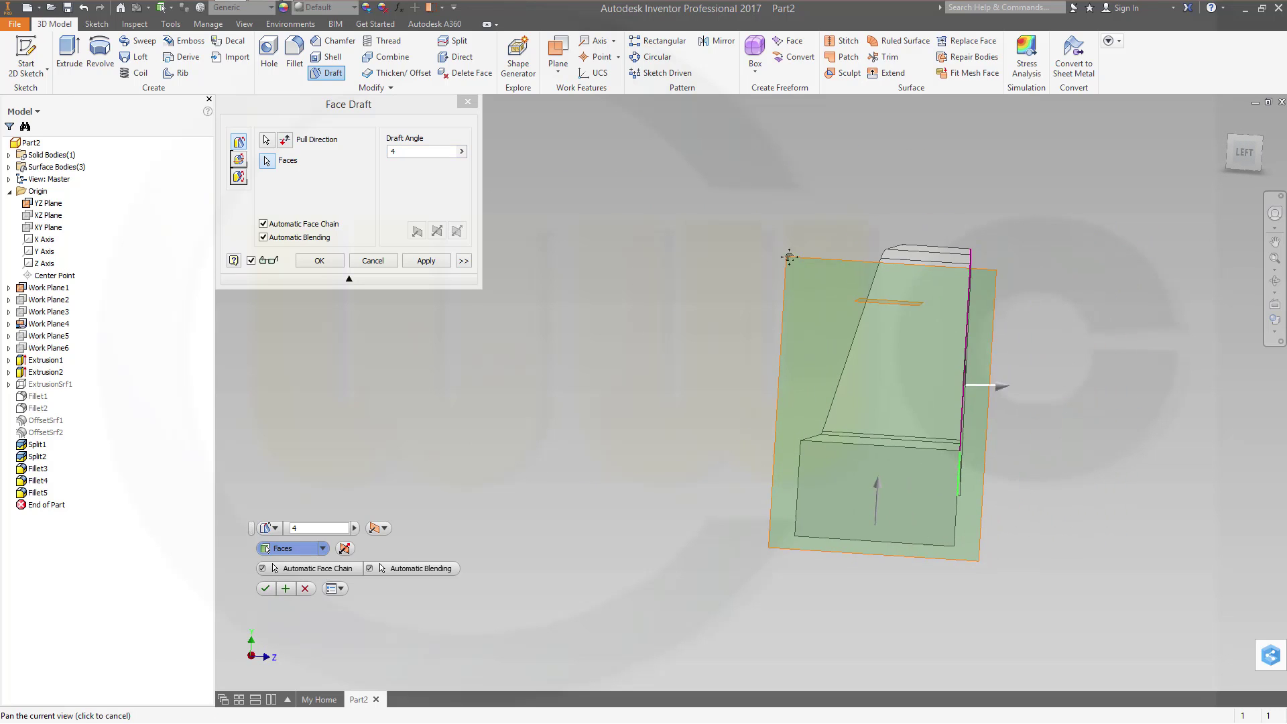
scroll(958, 434, up, 5)
scroll(990, 482, down, 2)
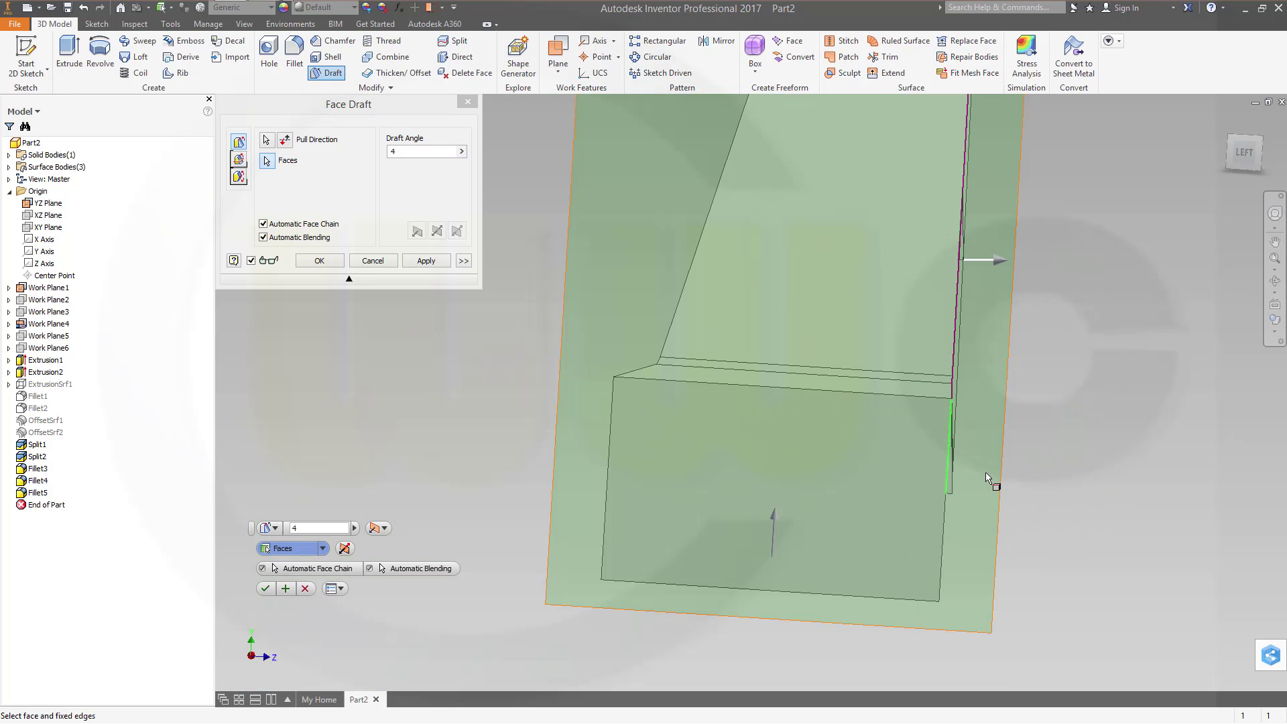
shift+middle_drag(1011, 436, 1023, 436)
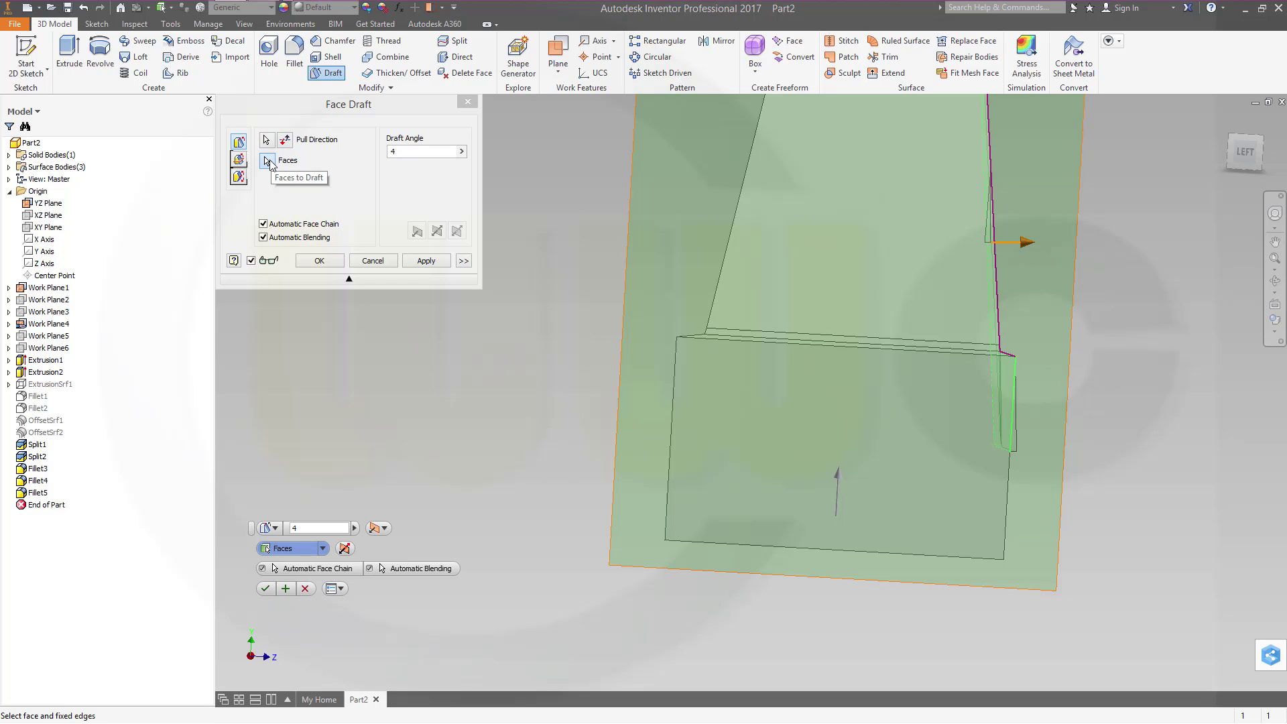
click(288, 143)
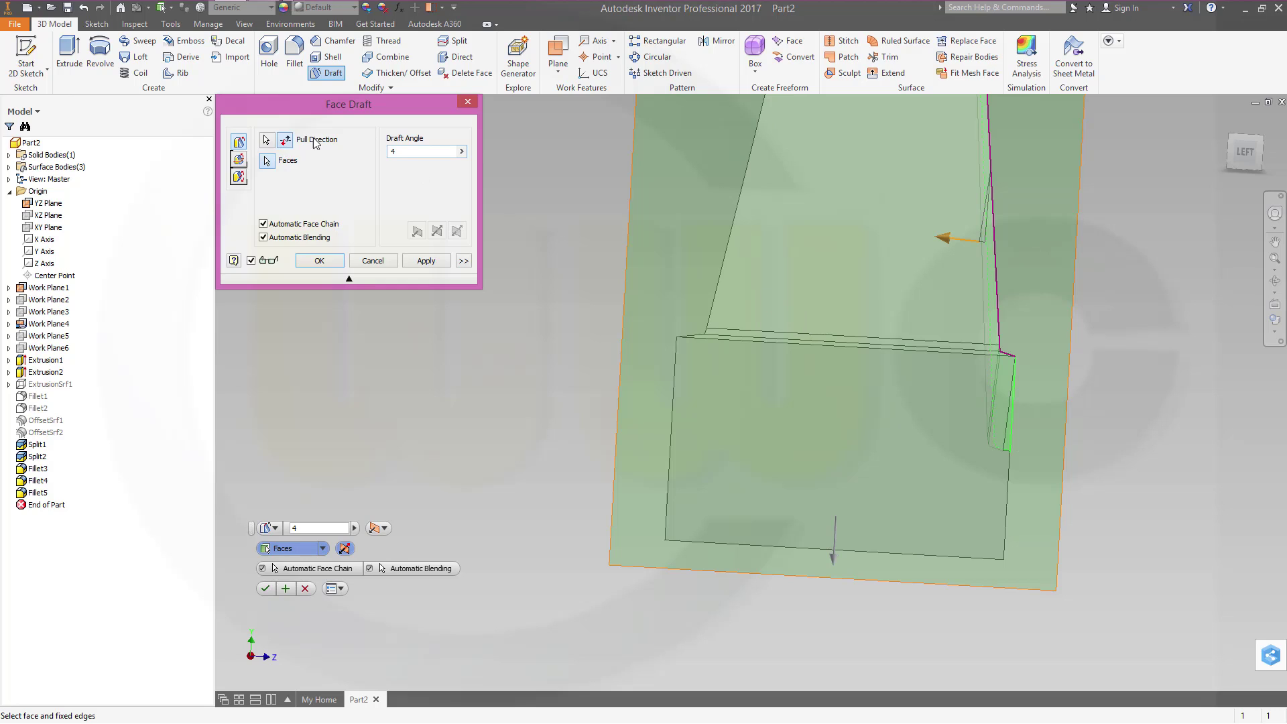
click(287, 140)
shift+middle_drag(517, 195, 512, 198)
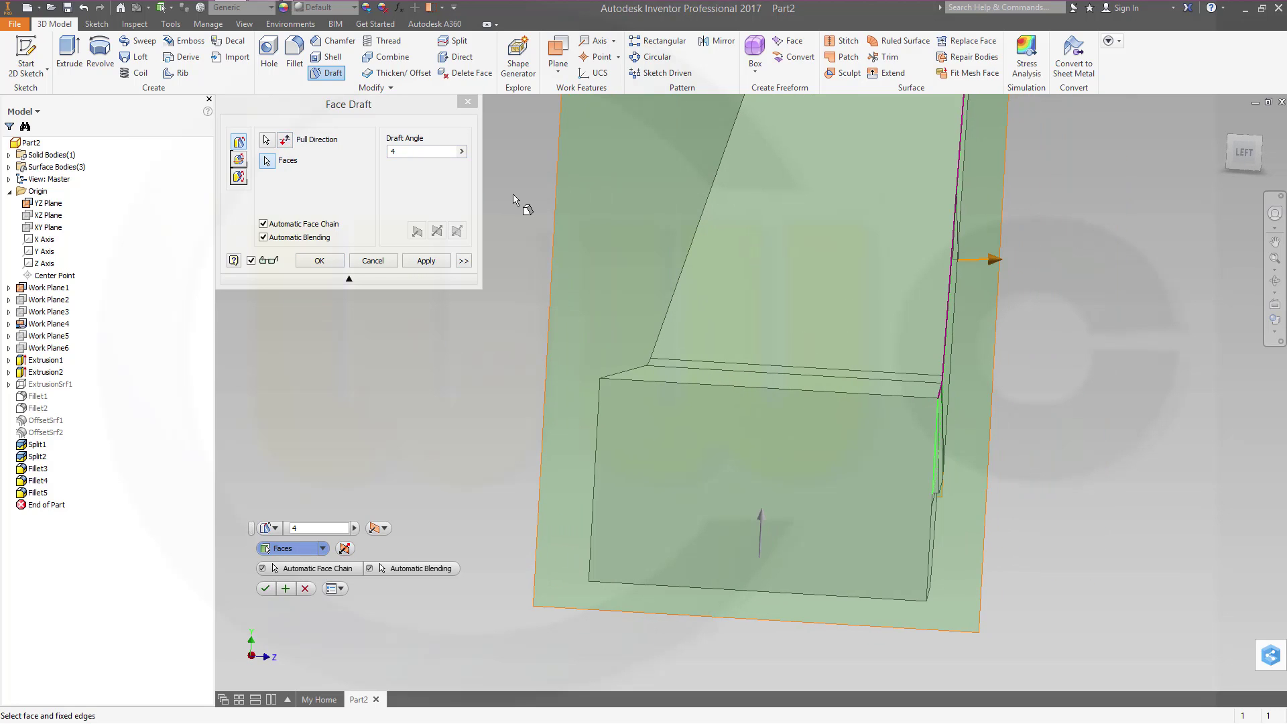
click(373, 260)
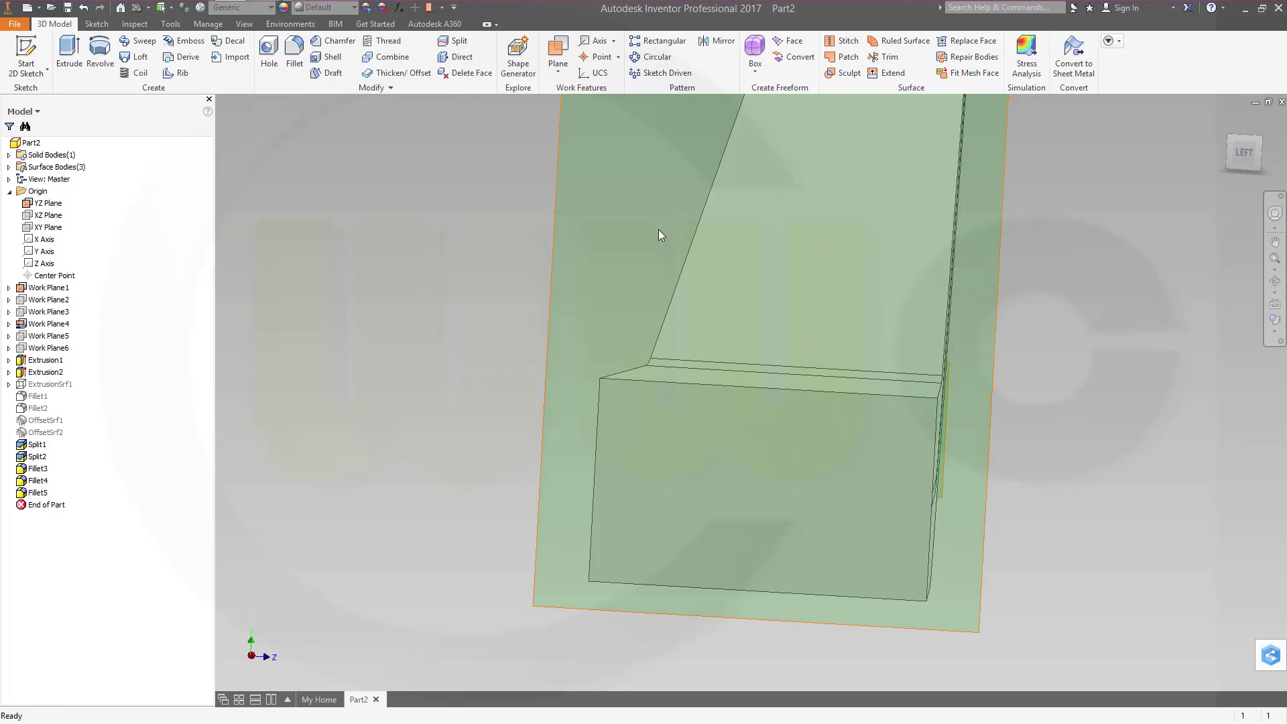
key(F5)
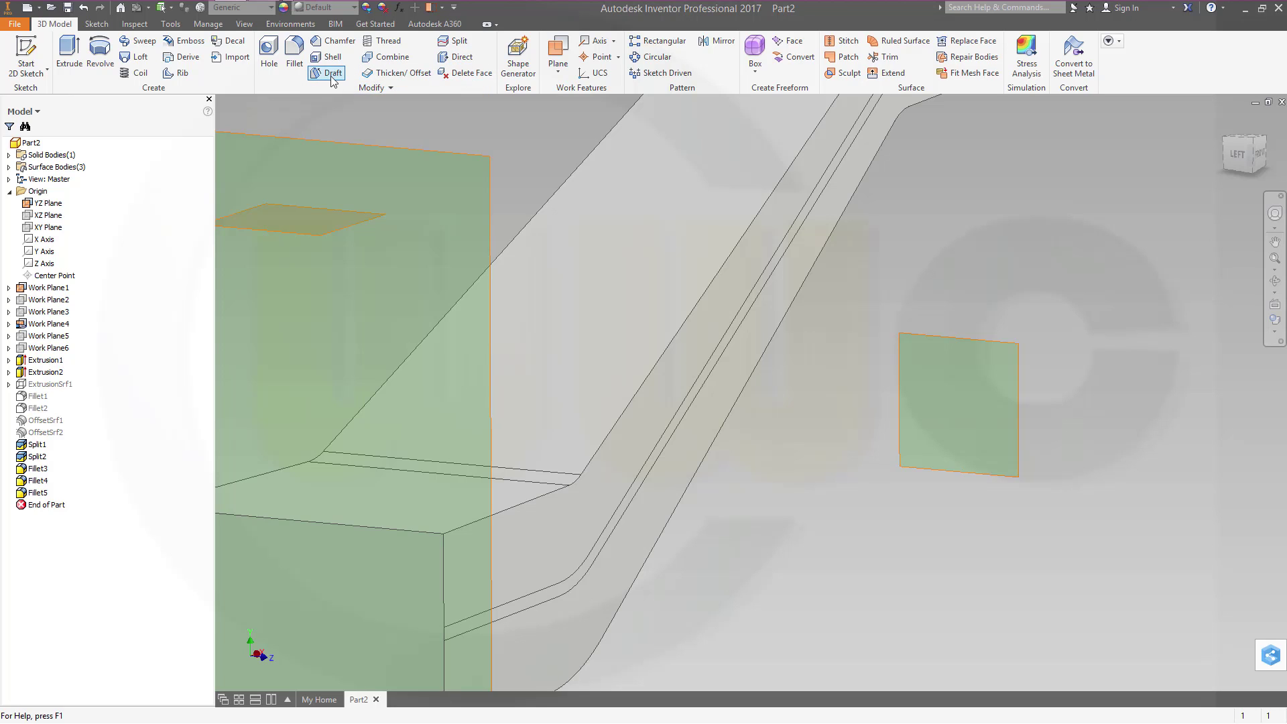
click(333, 73)
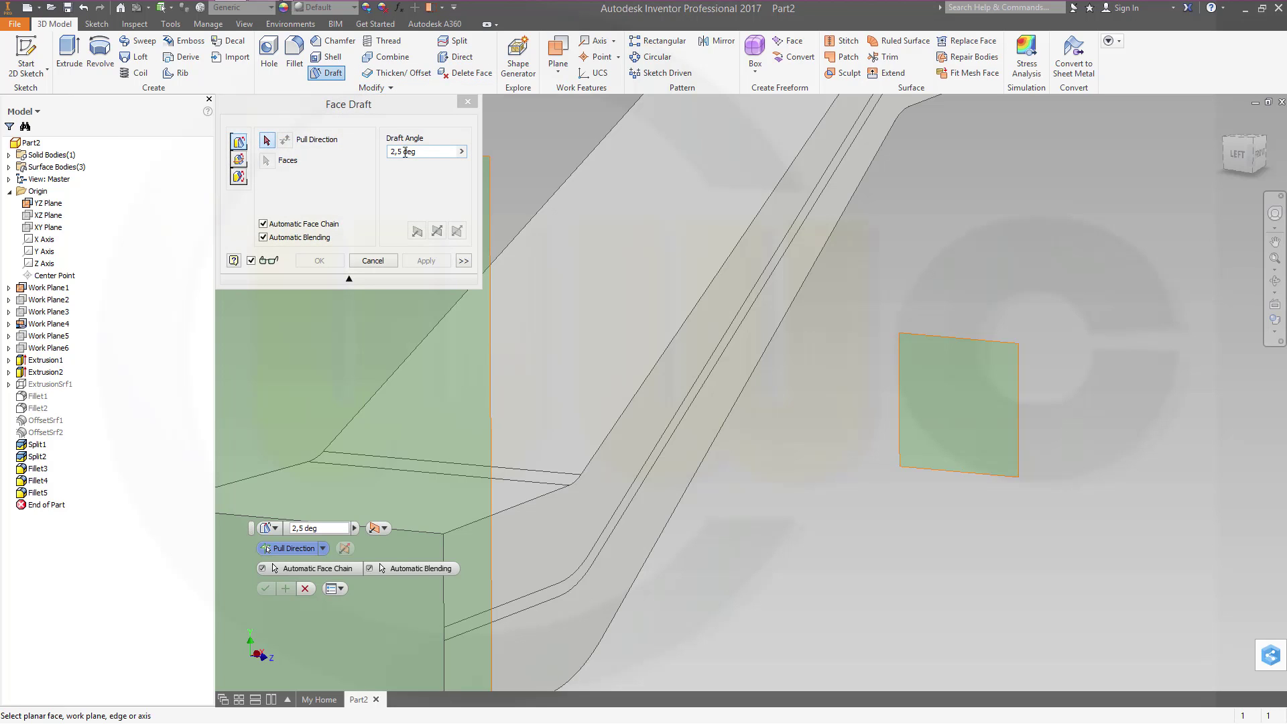
click(431, 151)
text(4)
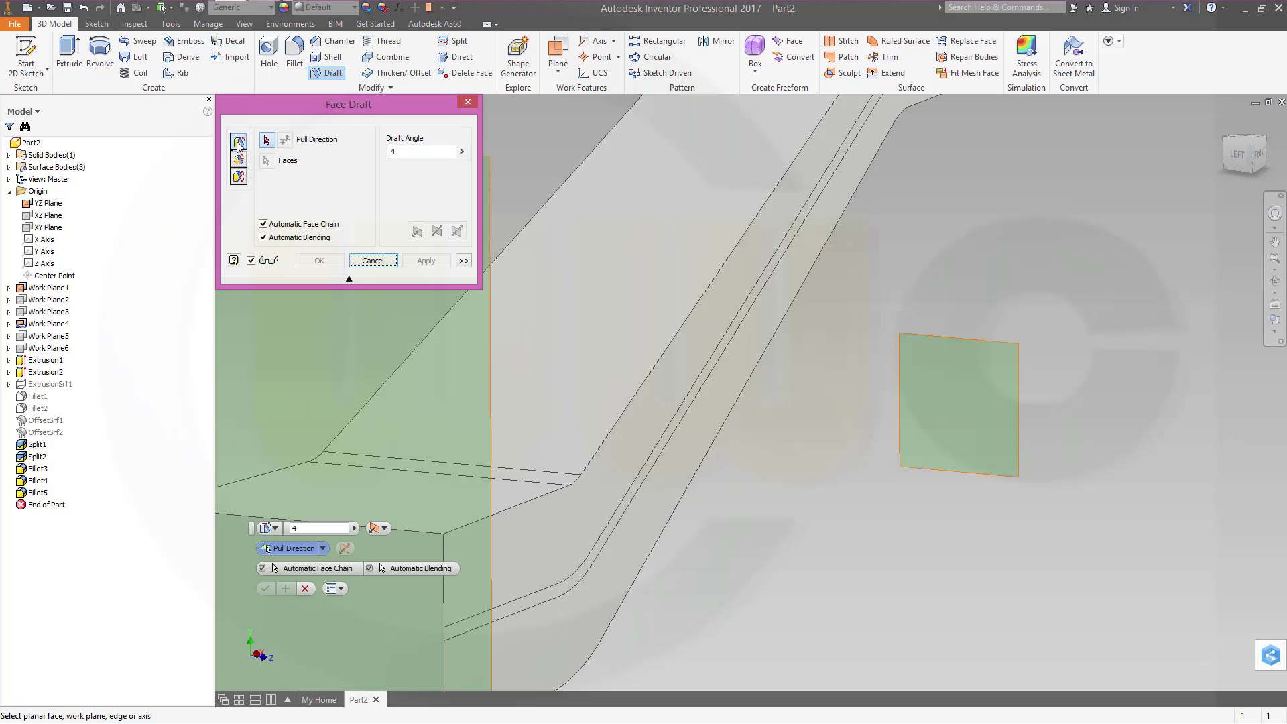
middle_drag(782, 518, 913, 459)
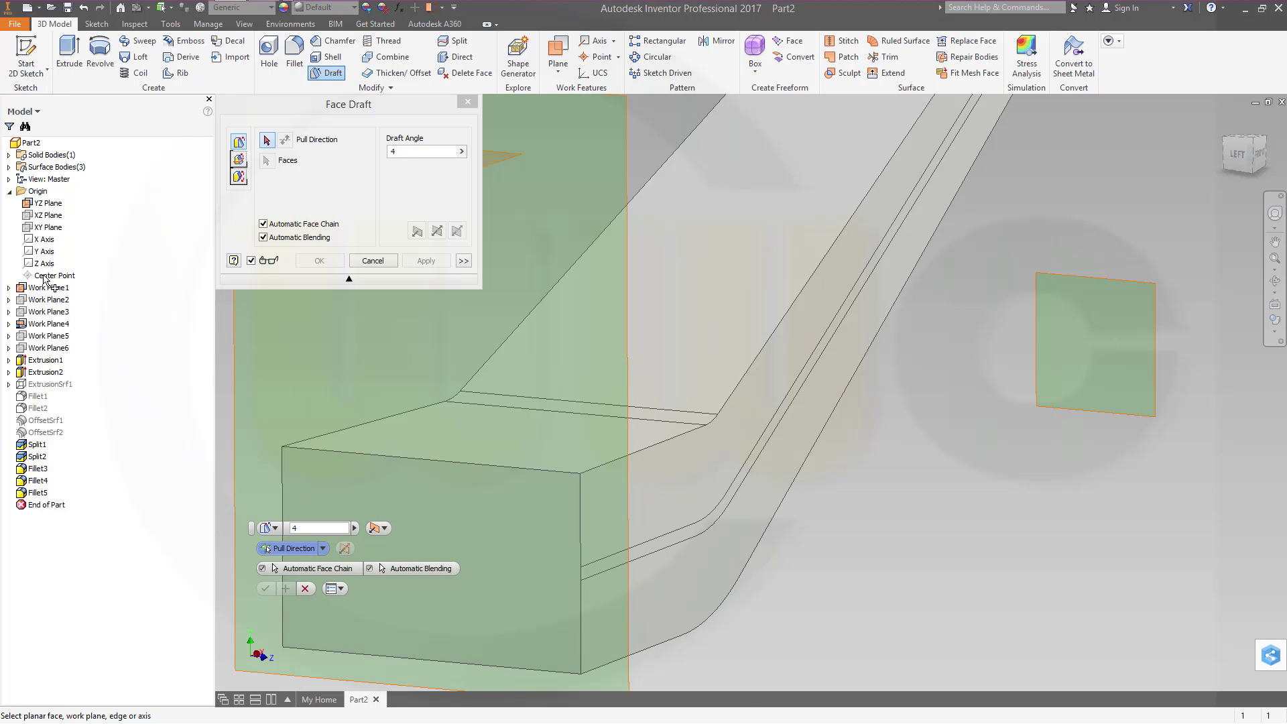
click(45, 251)
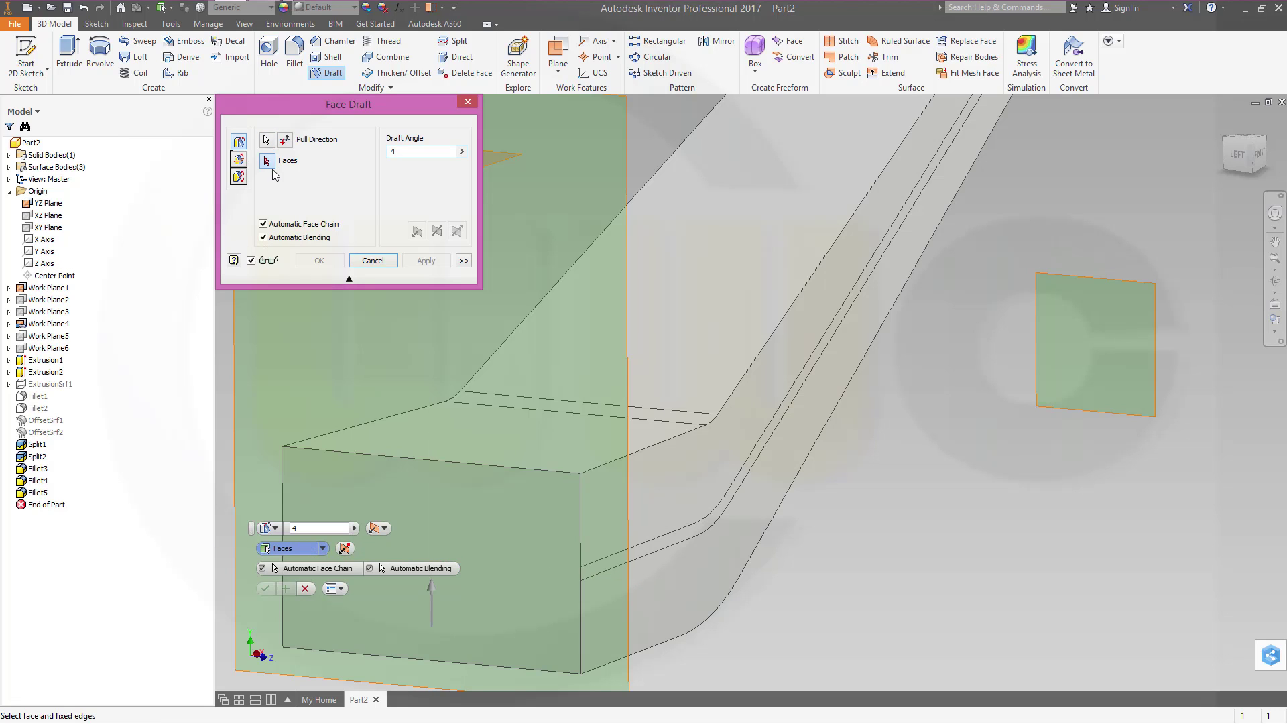
click(637, 543)
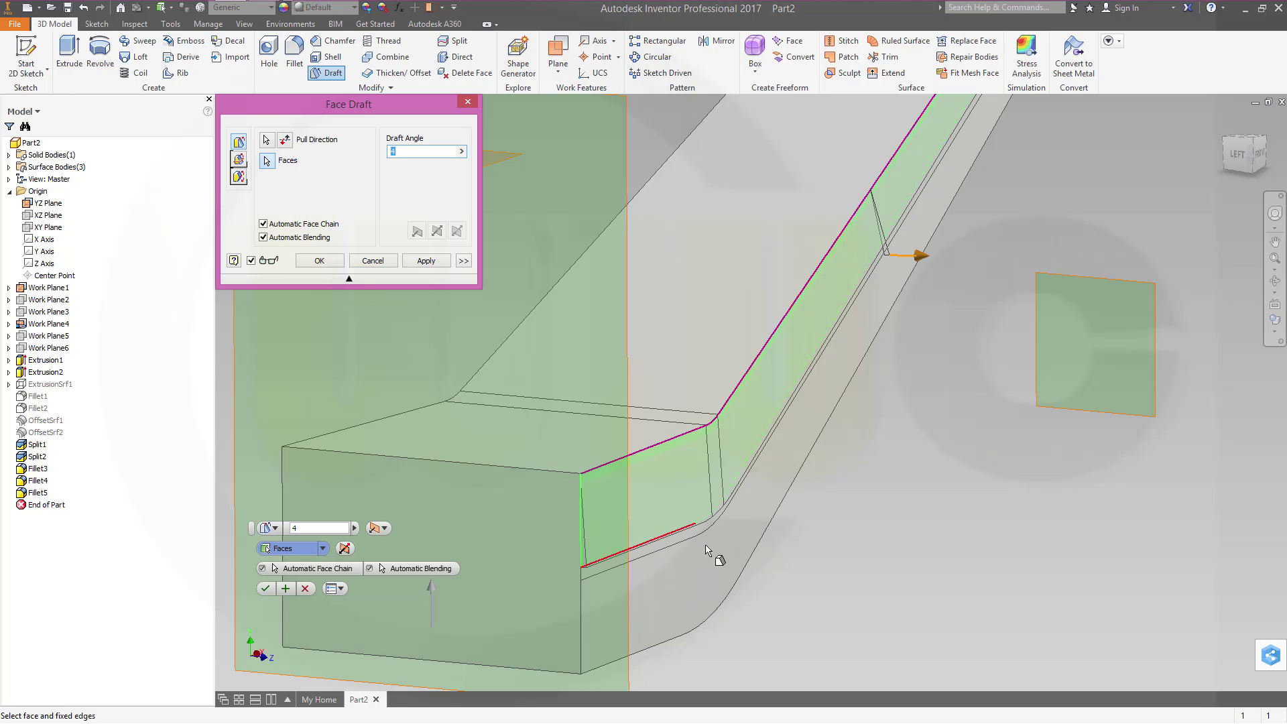
shift+middle_drag(775, 560, 853, 511)
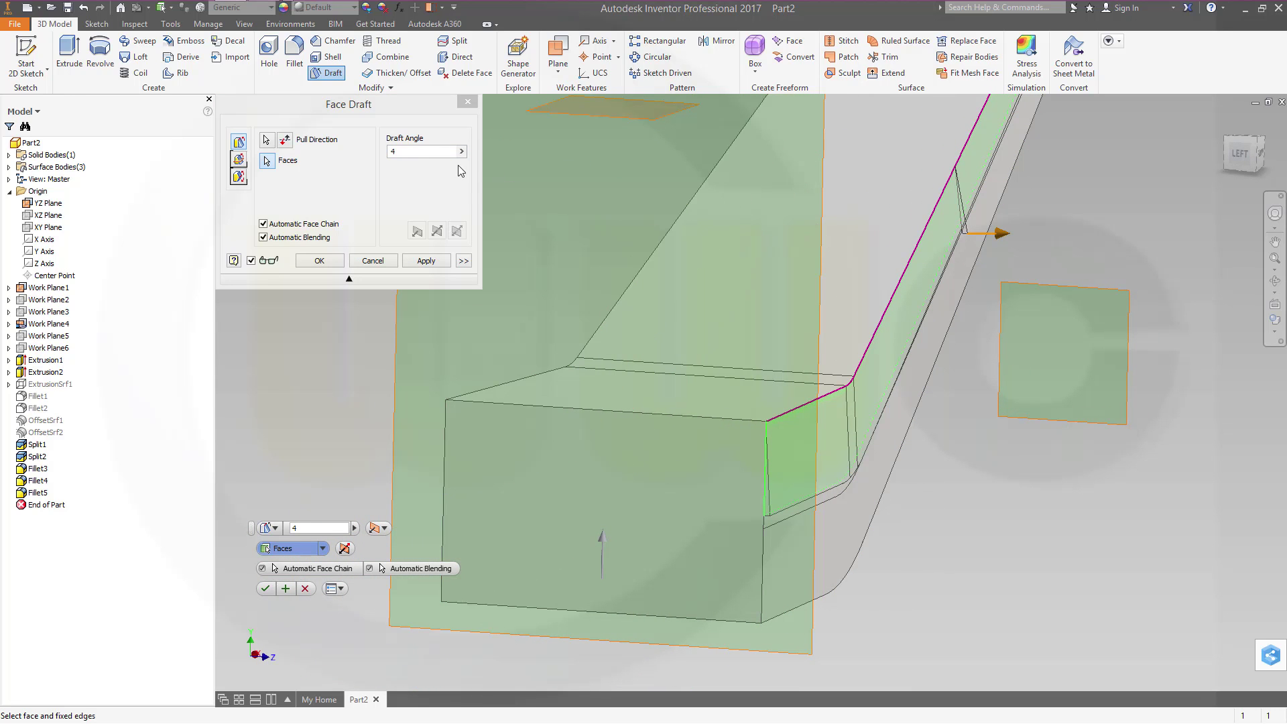
click(400, 151)
text(-4)
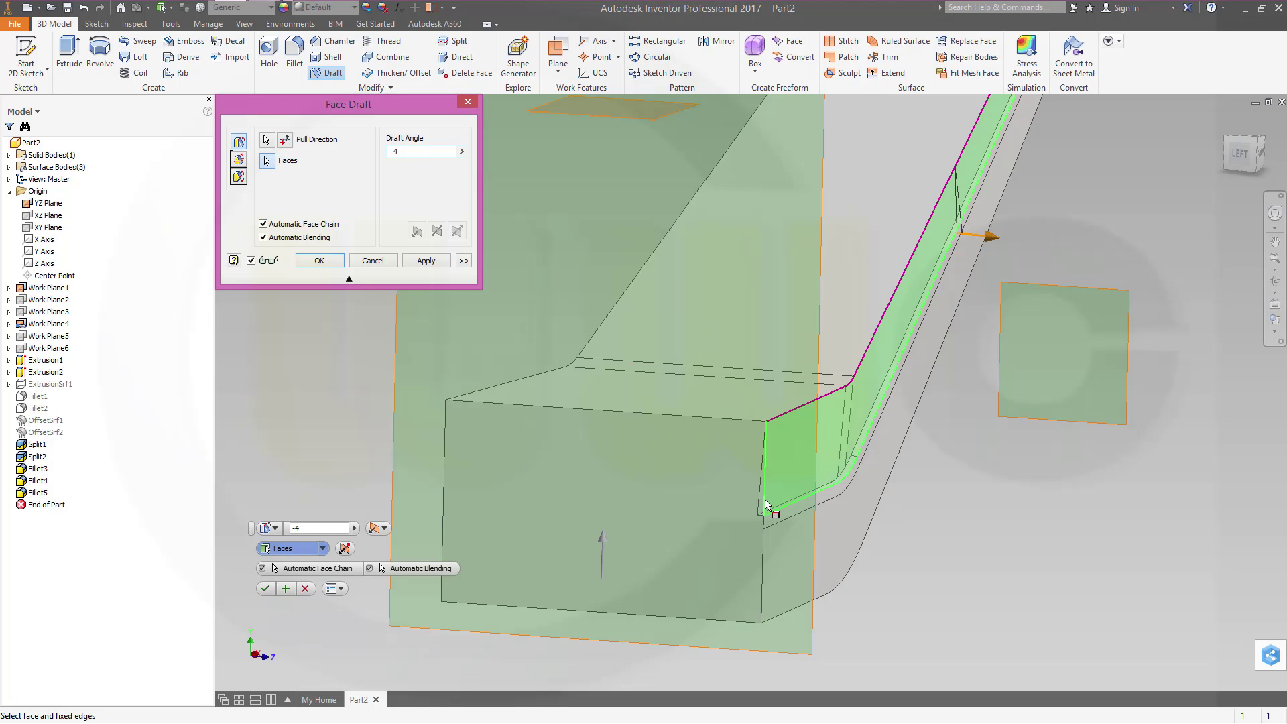
click(287, 141)
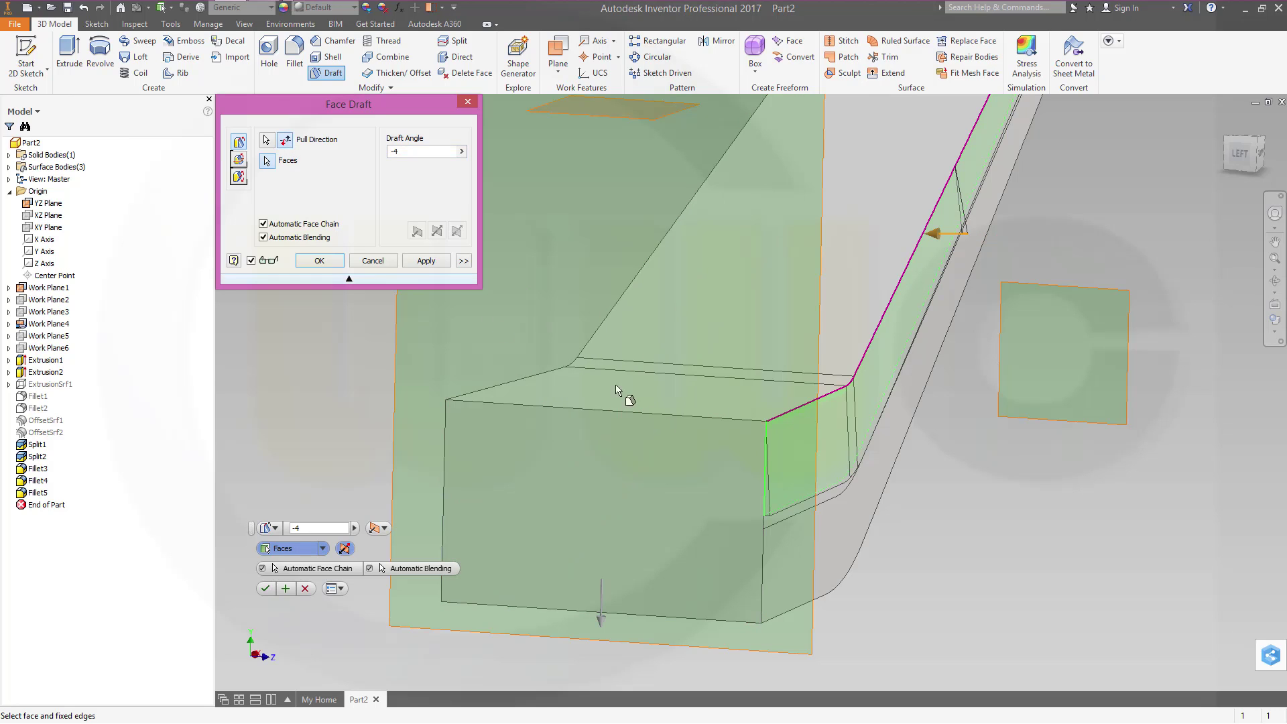
click(373, 260)
Step: Restore the arm's missing edge display by switching the visual style to Shaded and back to Shaded with edges
shift+middle_drag(764, 413, 738, 359)
scroll(681, 366, up, 5)
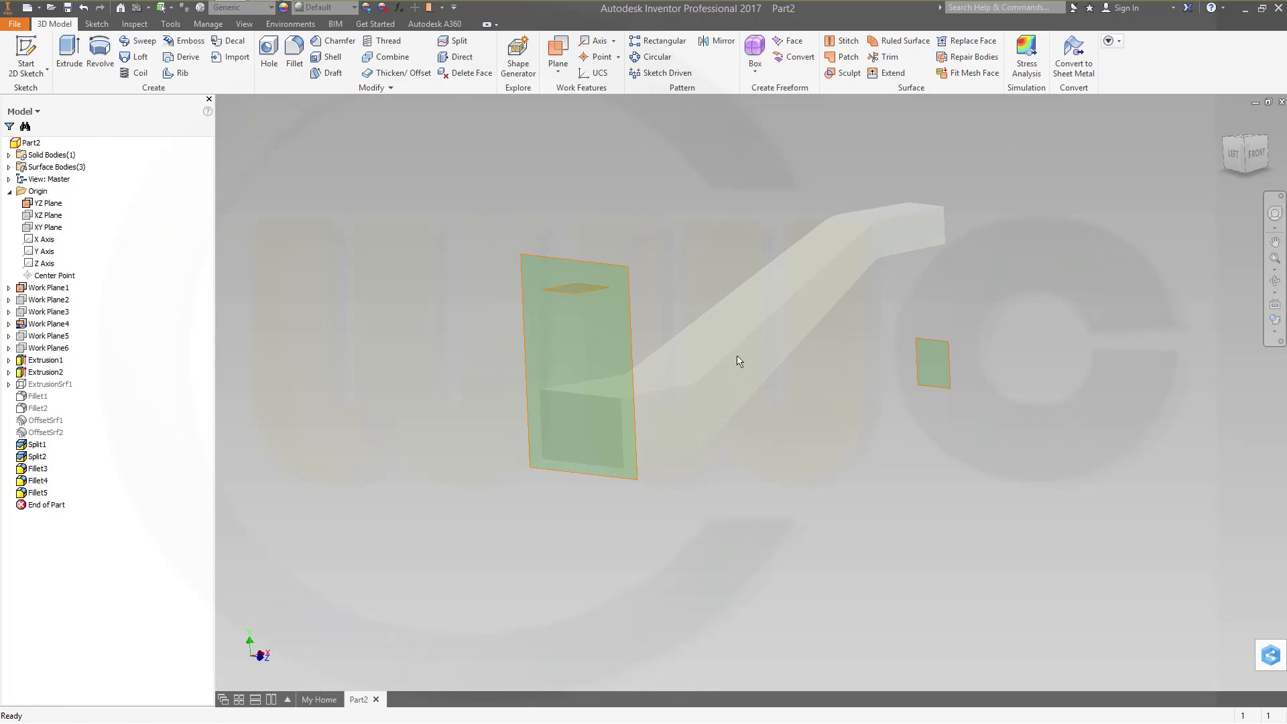
click(1274, 331)
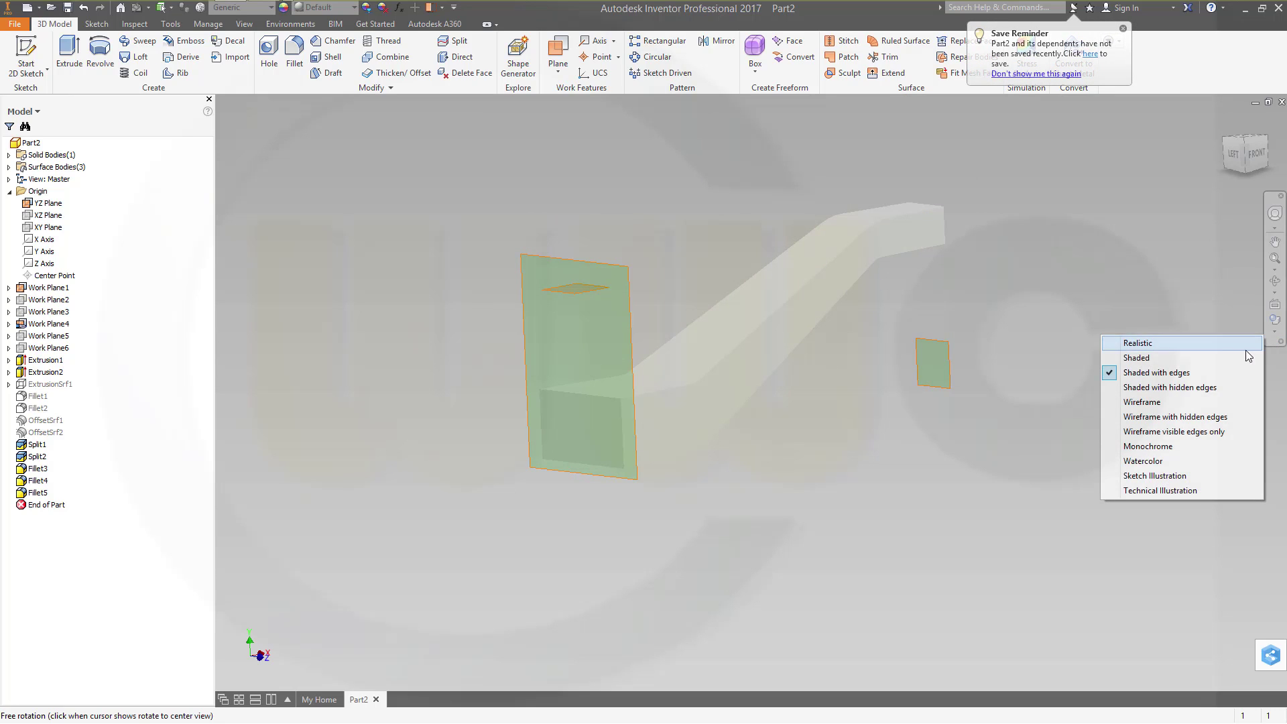
click(1148, 358)
click(1274, 331)
click(1156, 372)
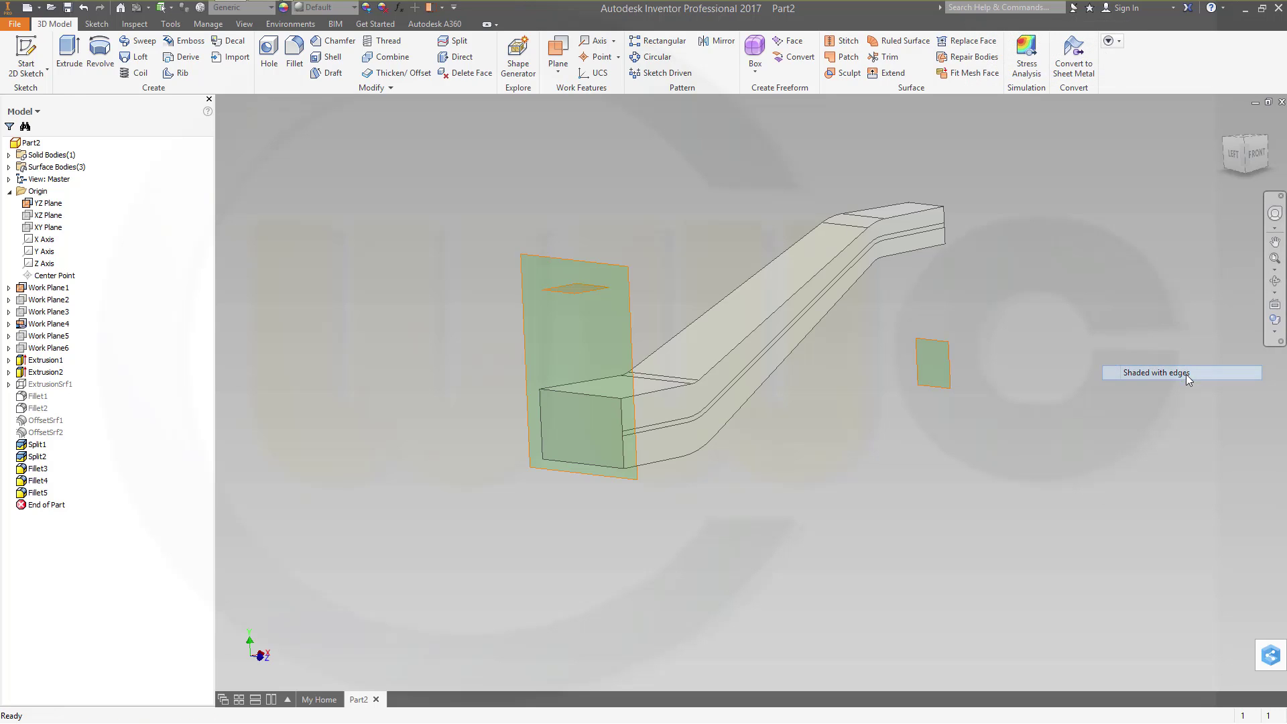
Step: Set up a 4 degree face draft pulled along the Y Axis on one upper side face, fixed at its lower split edge
scroll(641, 333, up, 2)
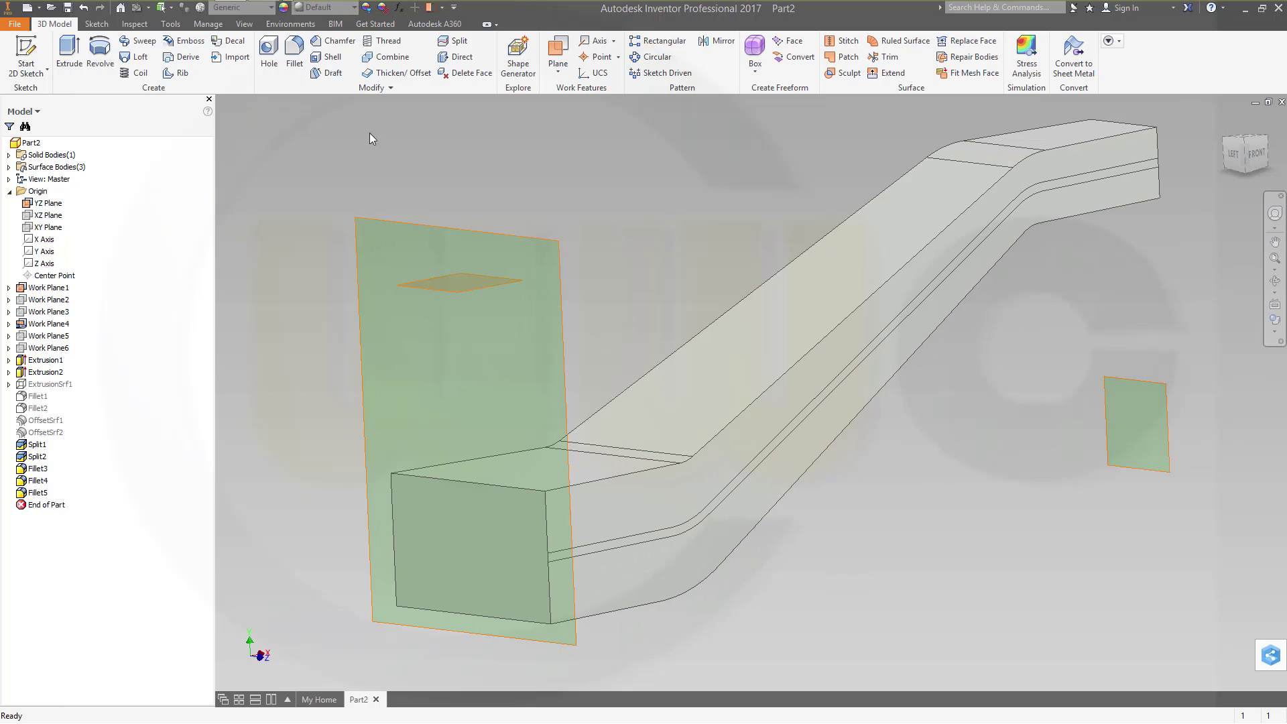
click(330, 72)
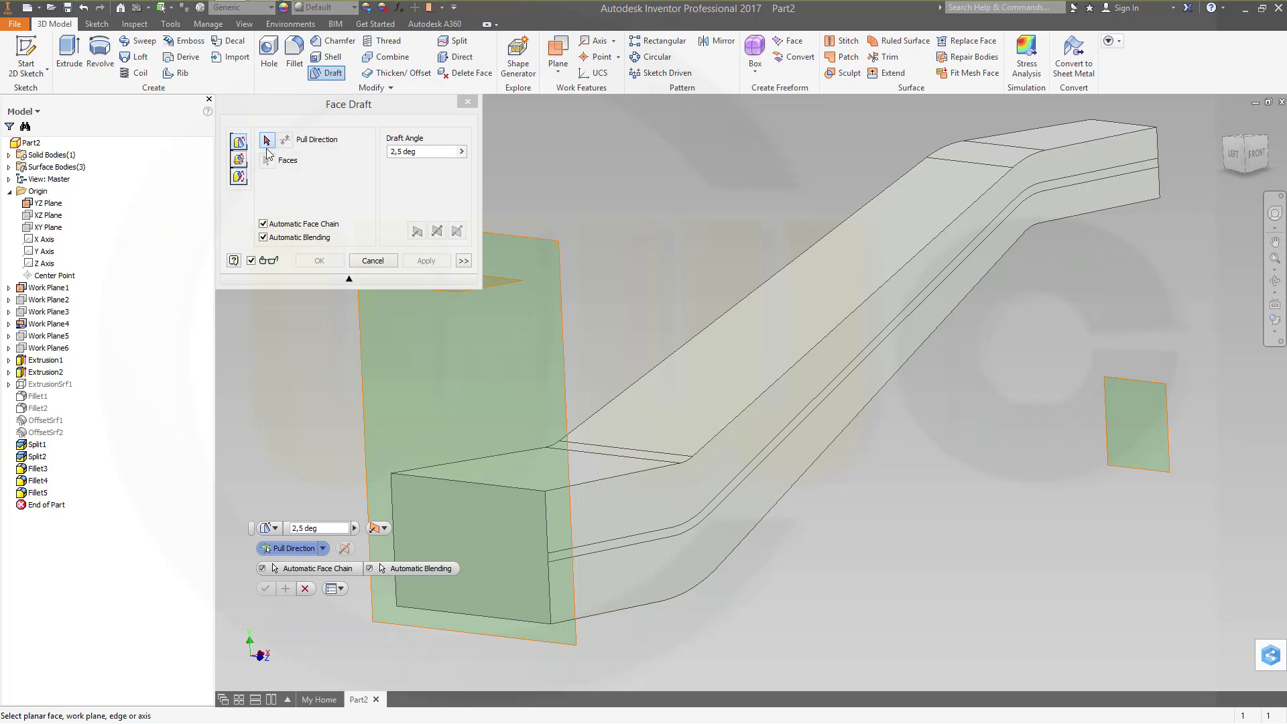
text(4)
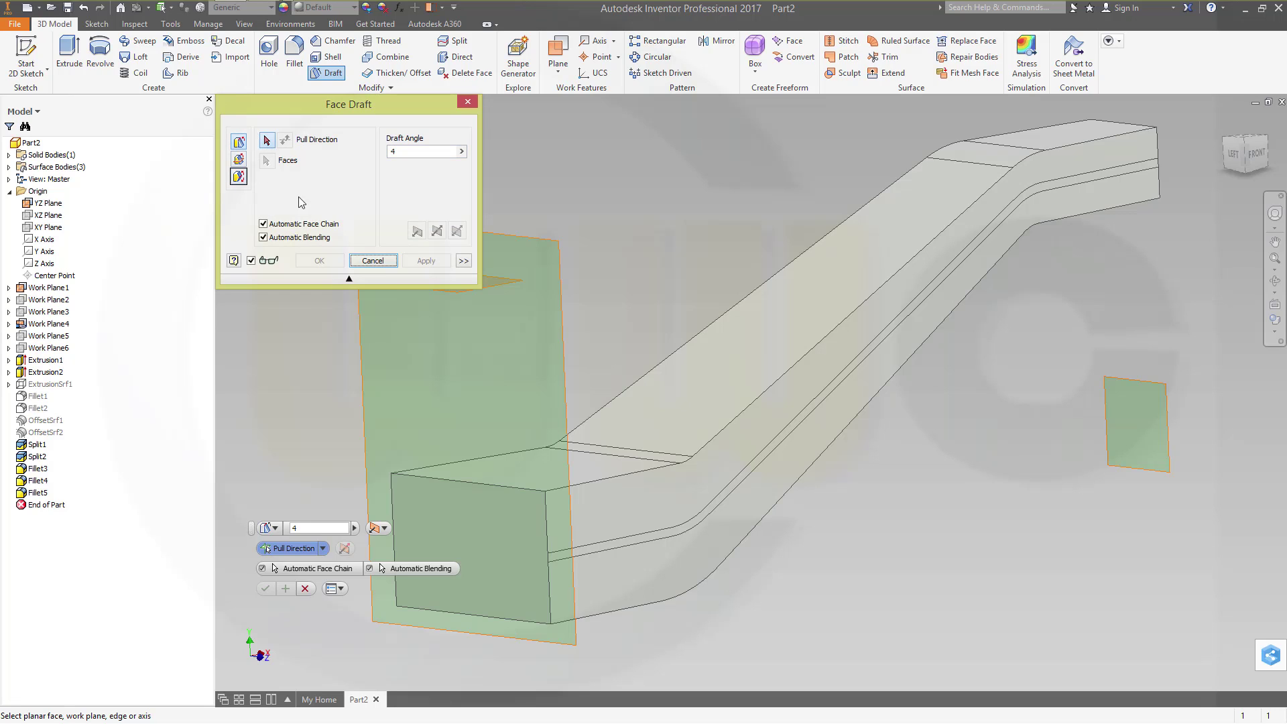
click(42, 253)
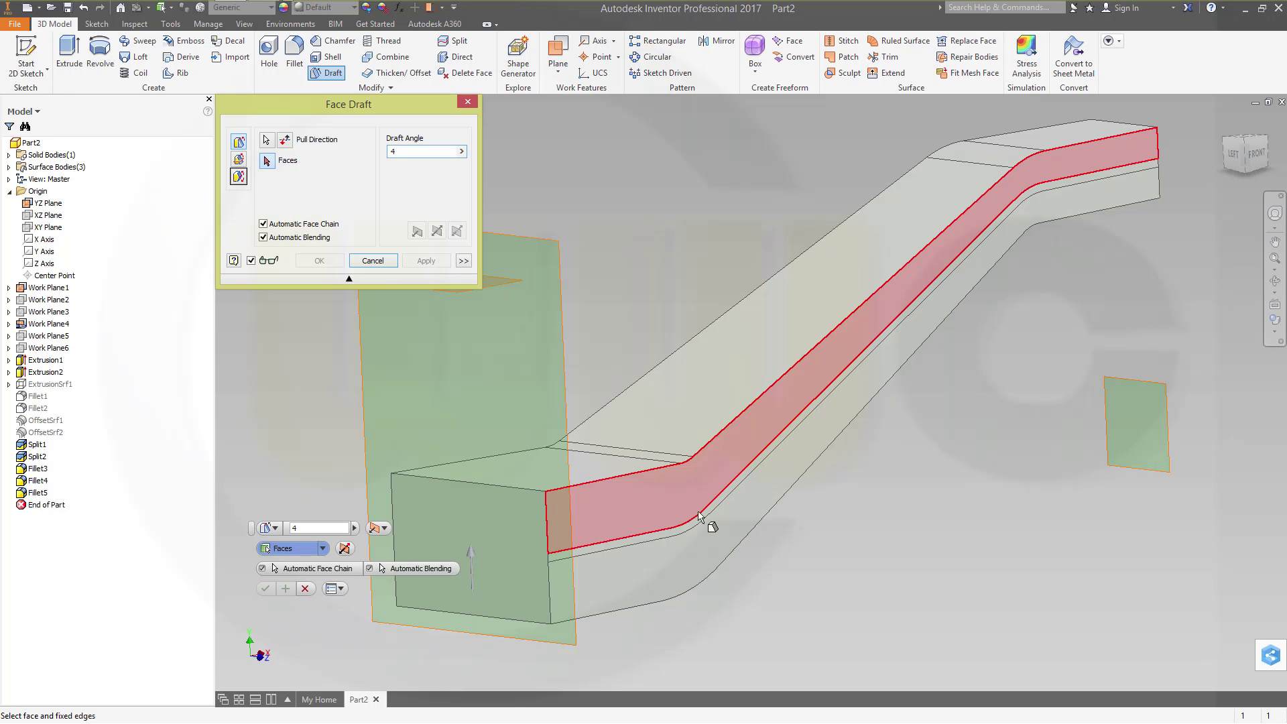
click(1137, 163)
Step: Add the opposite upper side face, fixed at its lower split edge, and apply the 4 degree draft
shift+middle_drag(1028, 319, 834, 281)
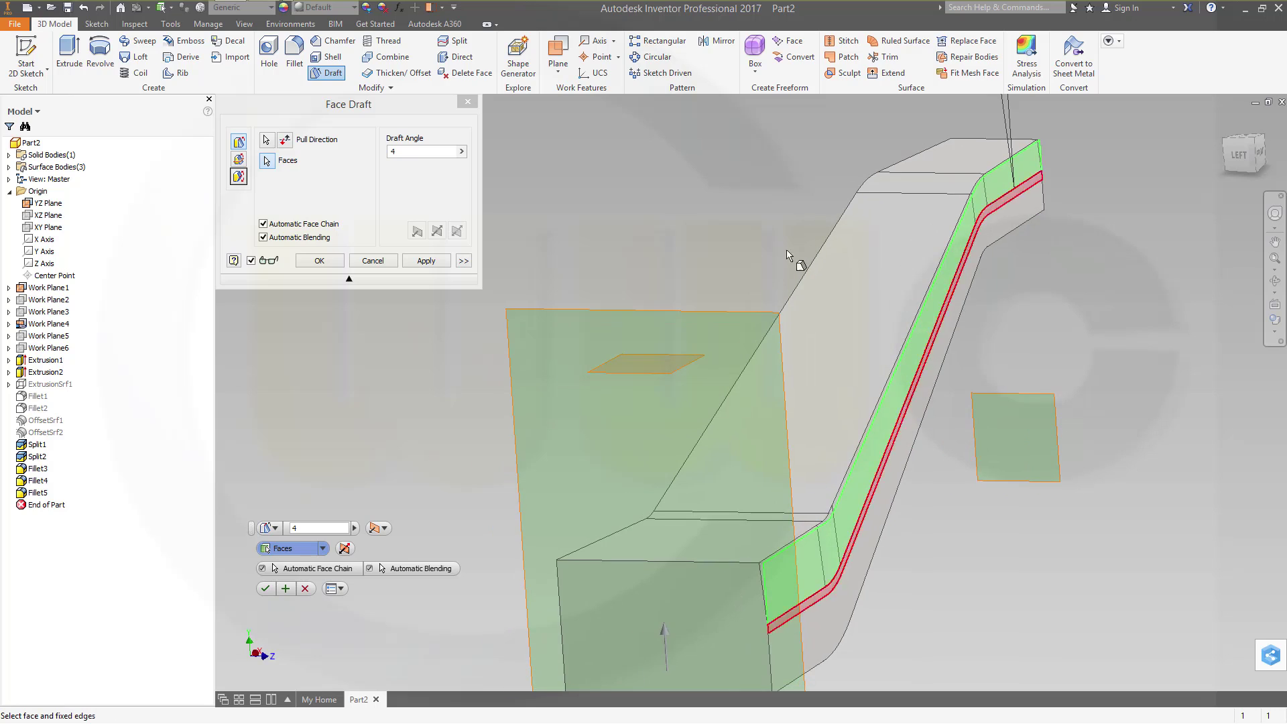
scroll(677, 222, up, 3)
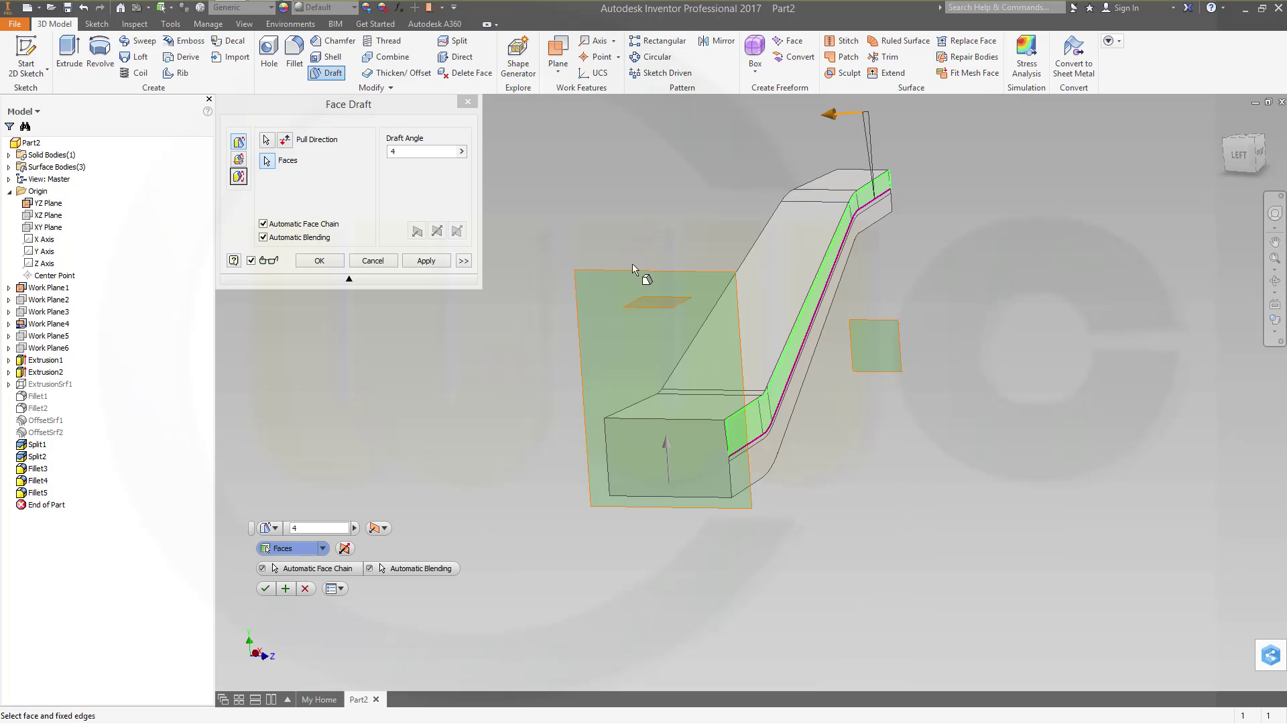
mouse_move(577, 328)
shift+middle_down()
mouse_move(678, 339)
mouse_move(588, 310)
shift+middle_up()
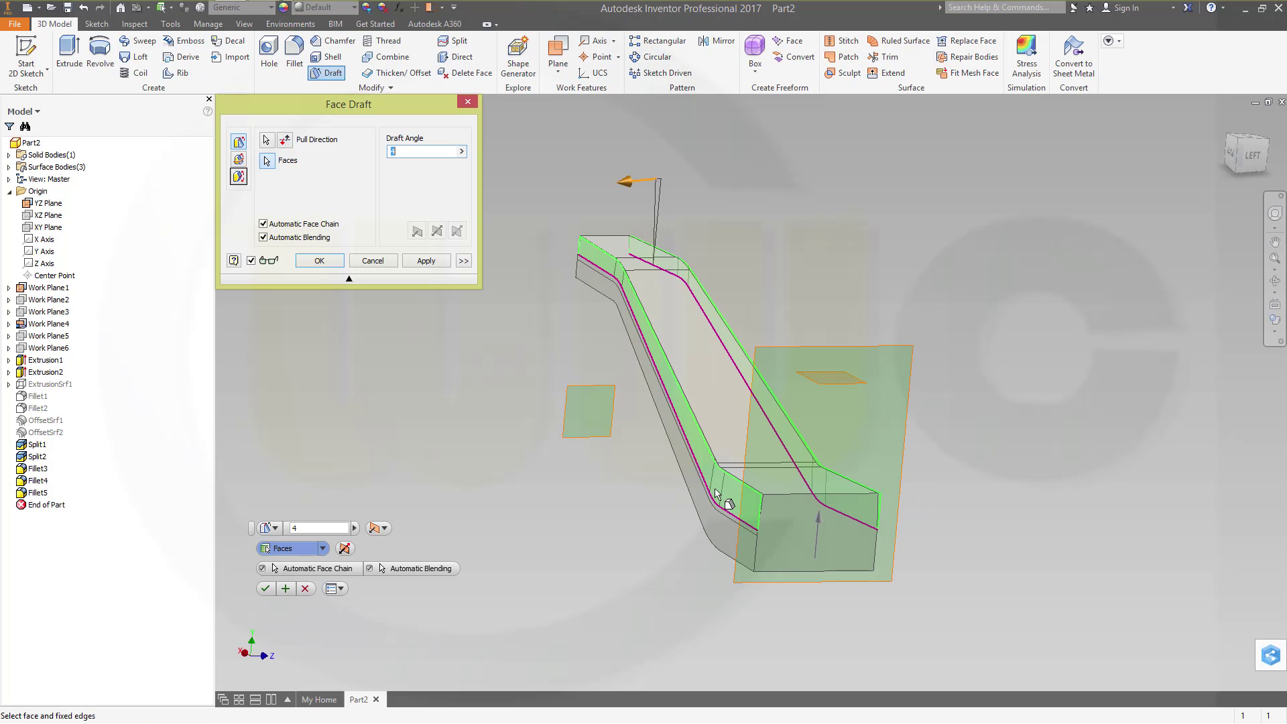
shift+middle_drag(609, 477, 548, 450)
scroll(633, 464, down, 6)
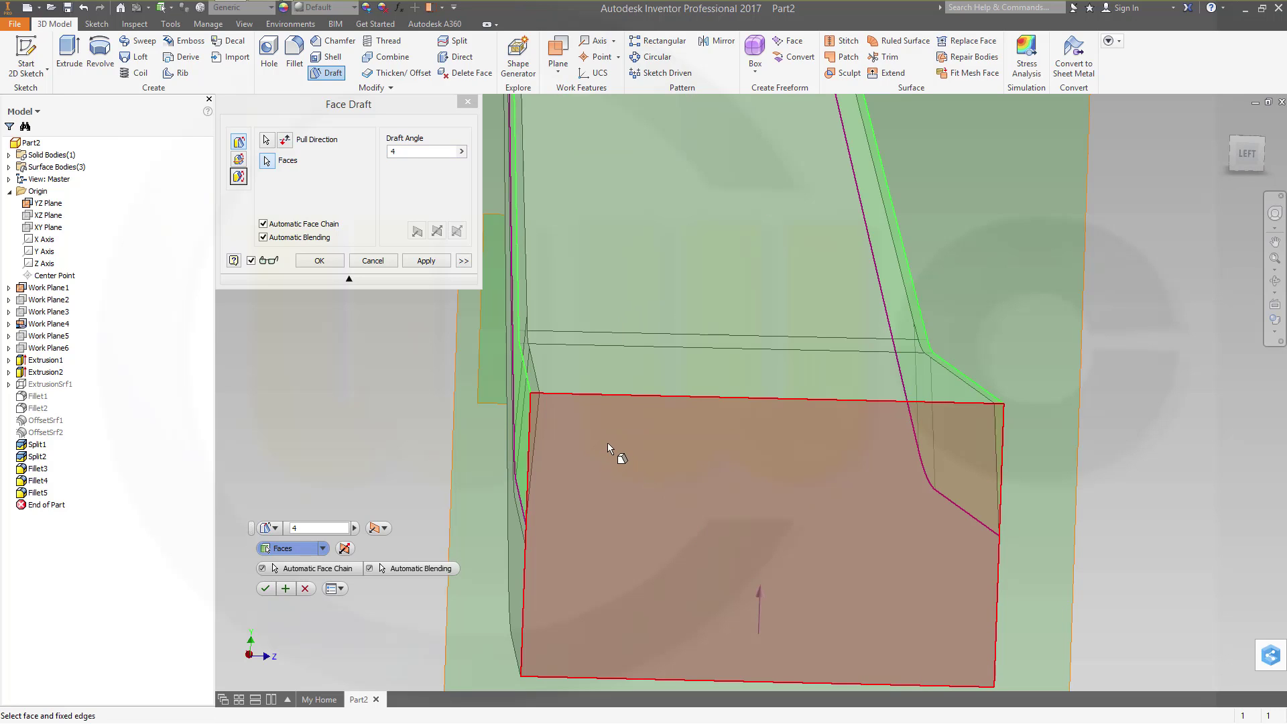
scroll(610, 441, up, 4)
shift+middle_drag(625, 435, 917, 472)
scroll(917, 472, down, 5)
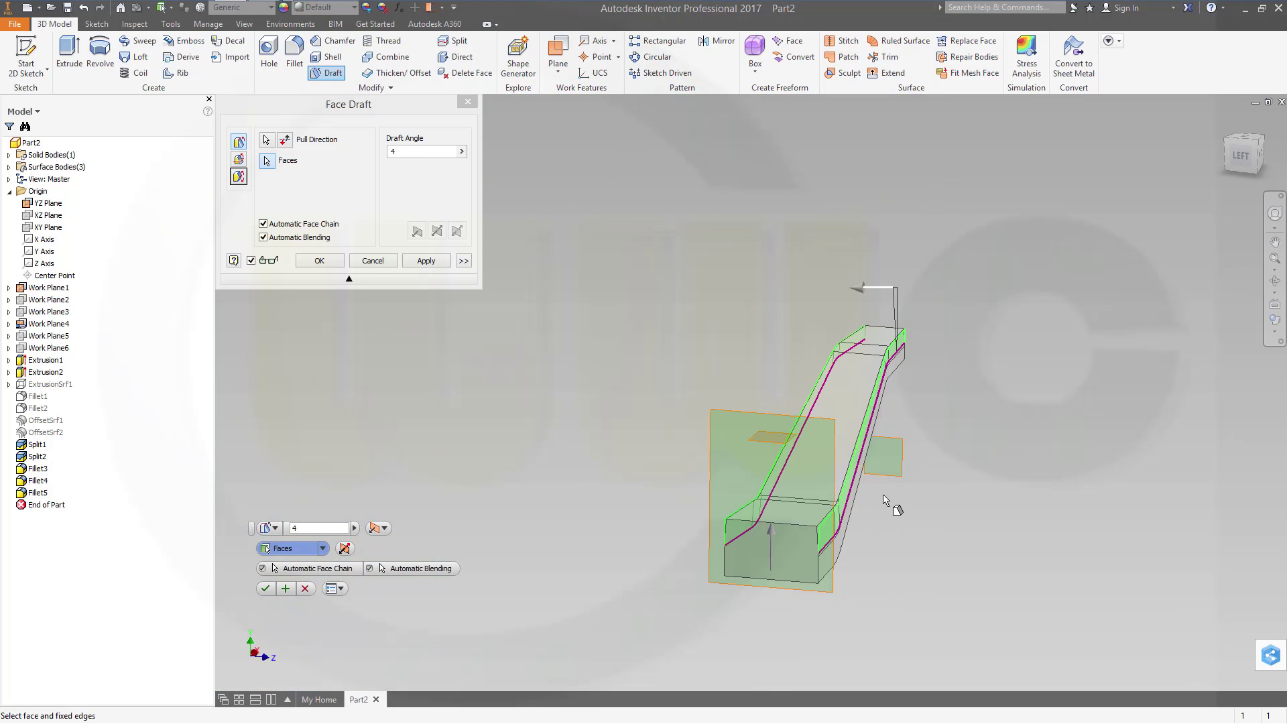
click(426, 261)
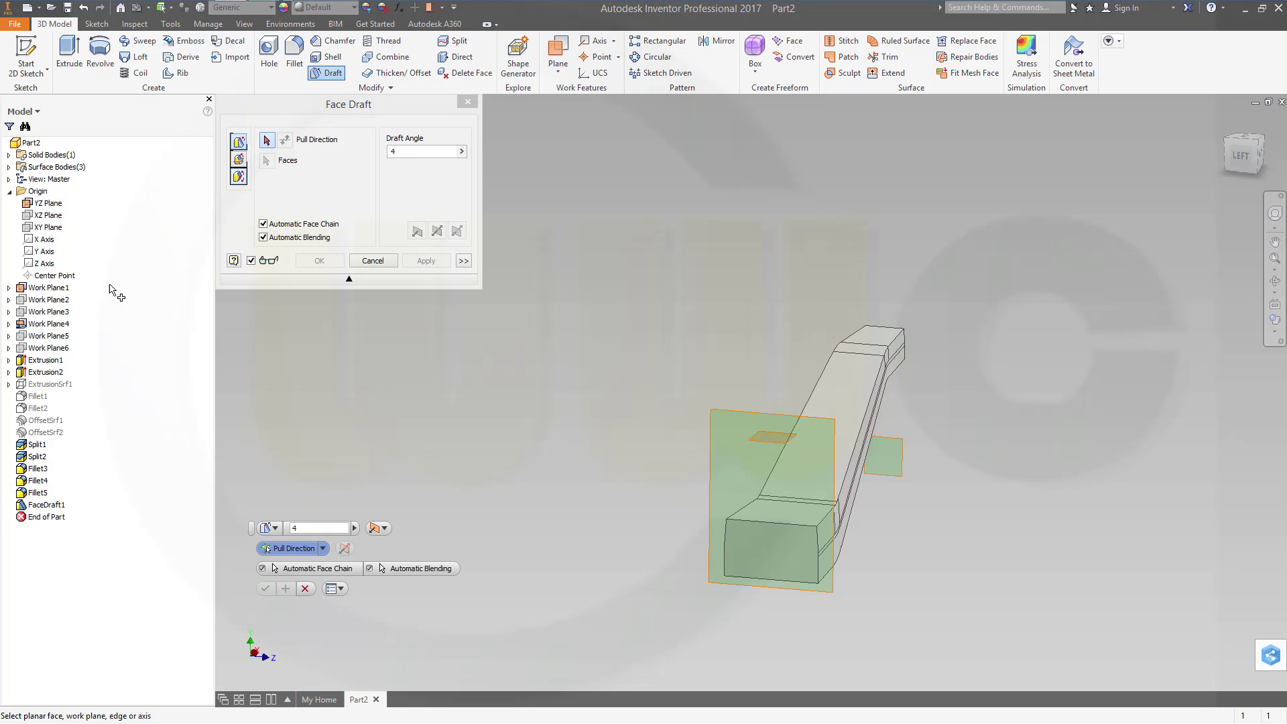
Step: Draft the lower side faces on both sides by 4 degrees along the reversed Y Axis, fixed at their upper split edges
click(45, 258)
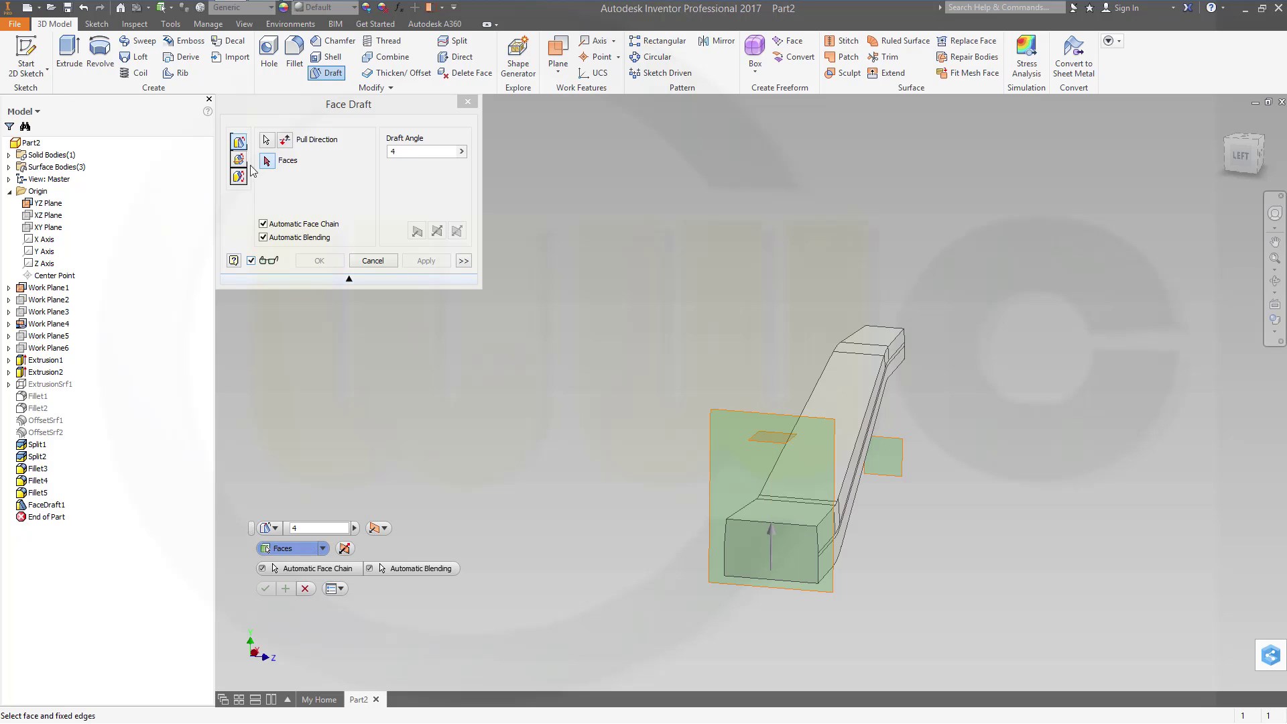
click(285, 139)
shift+middle_drag(876, 520, 858, 518)
scroll(962, 376, up, 3)
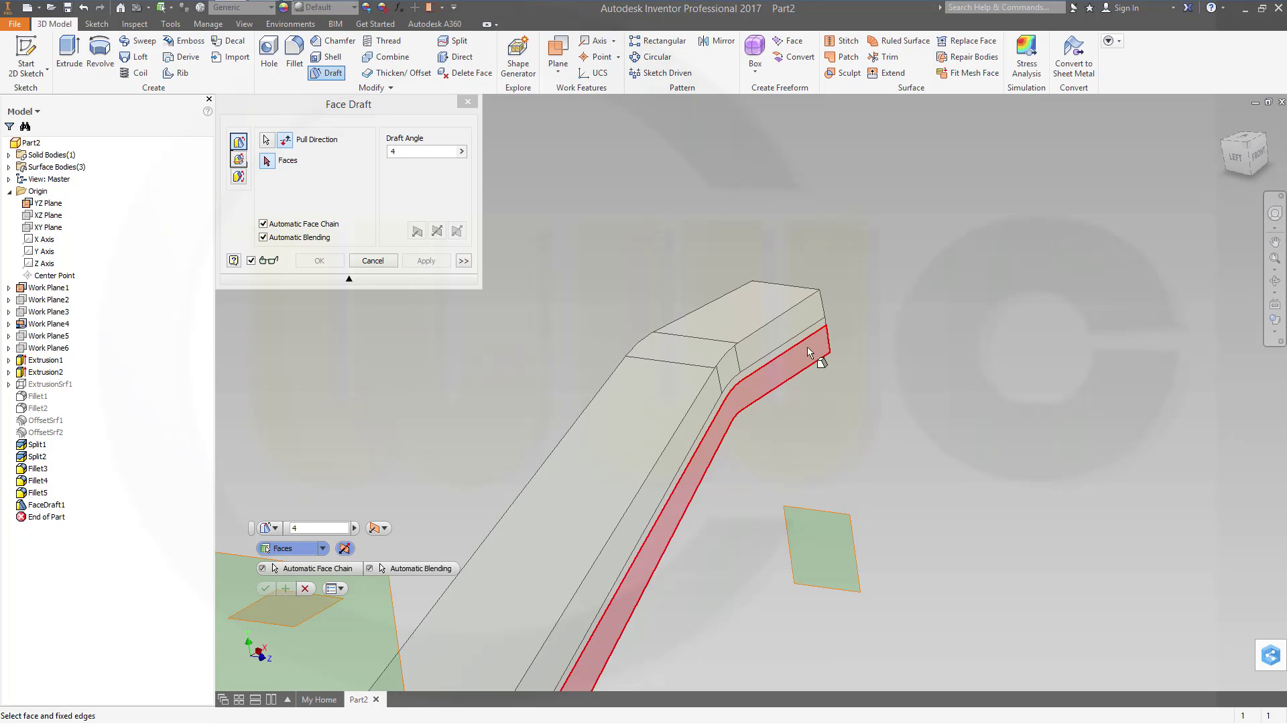
click(809, 347)
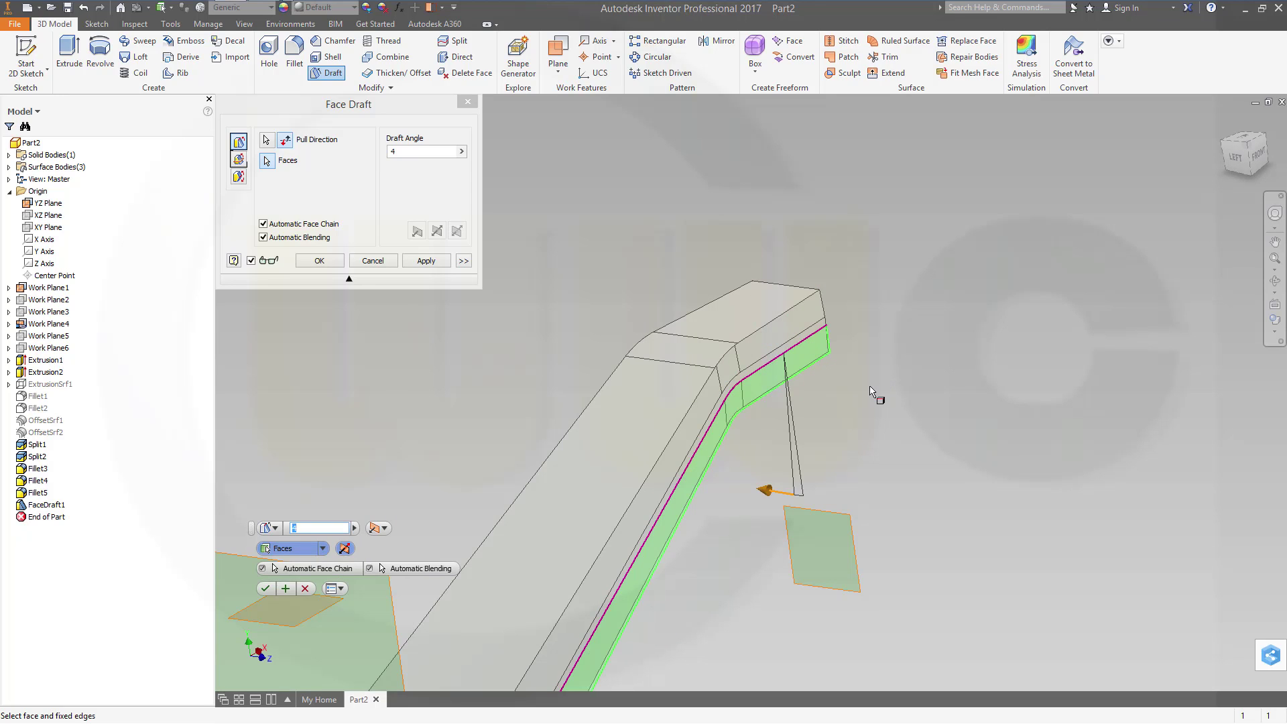
shift+middle_drag(833, 407, 965, 394)
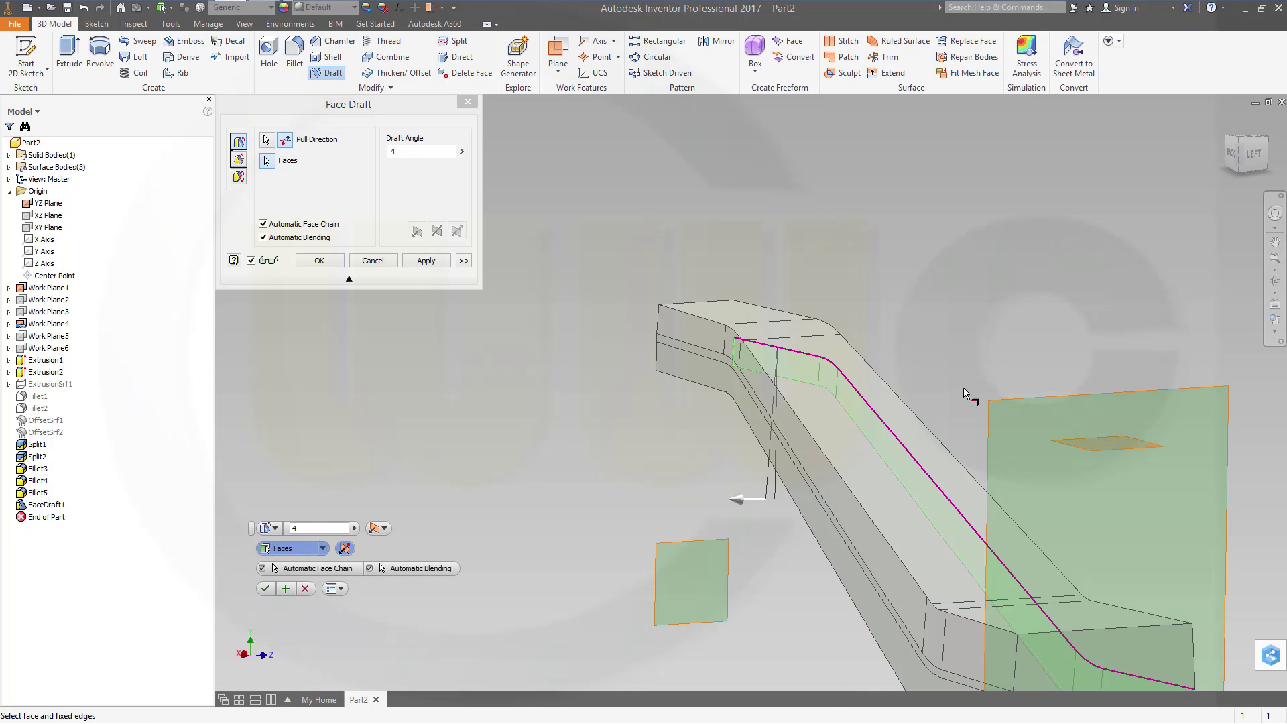
click(682, 358)
shift+middle_drag(632, 344, 546, 333)
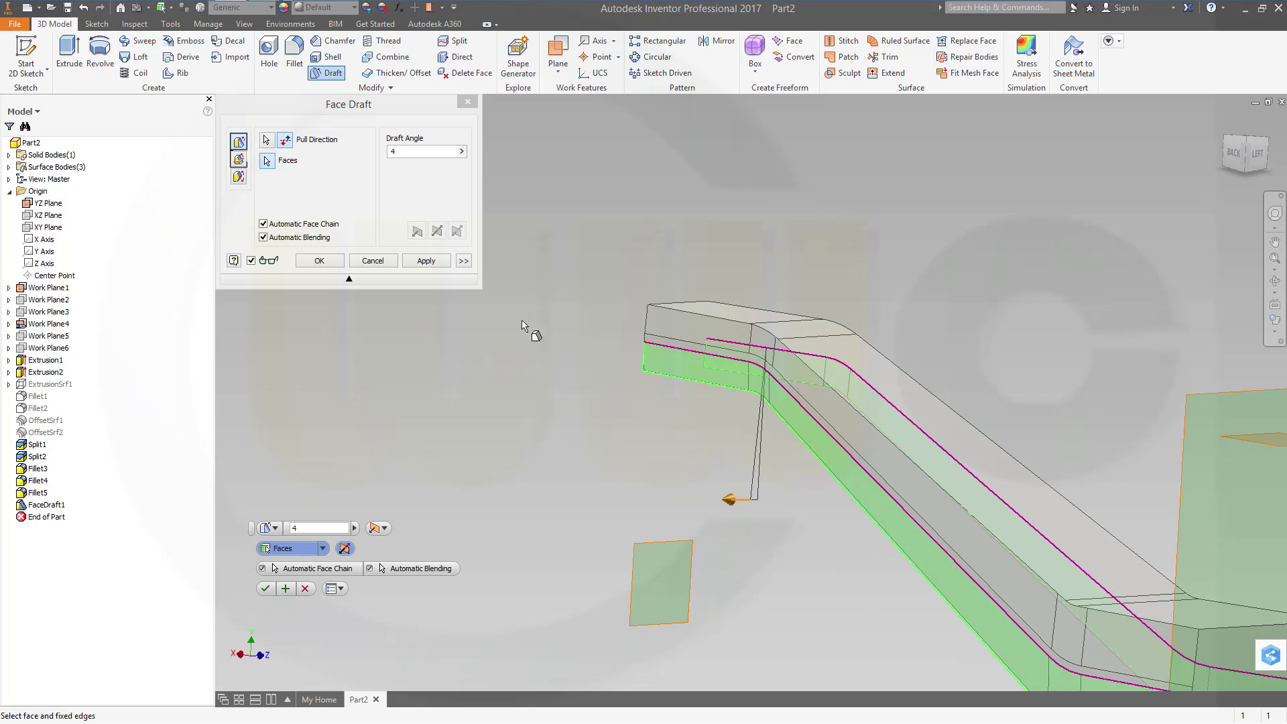
click(318, 260)
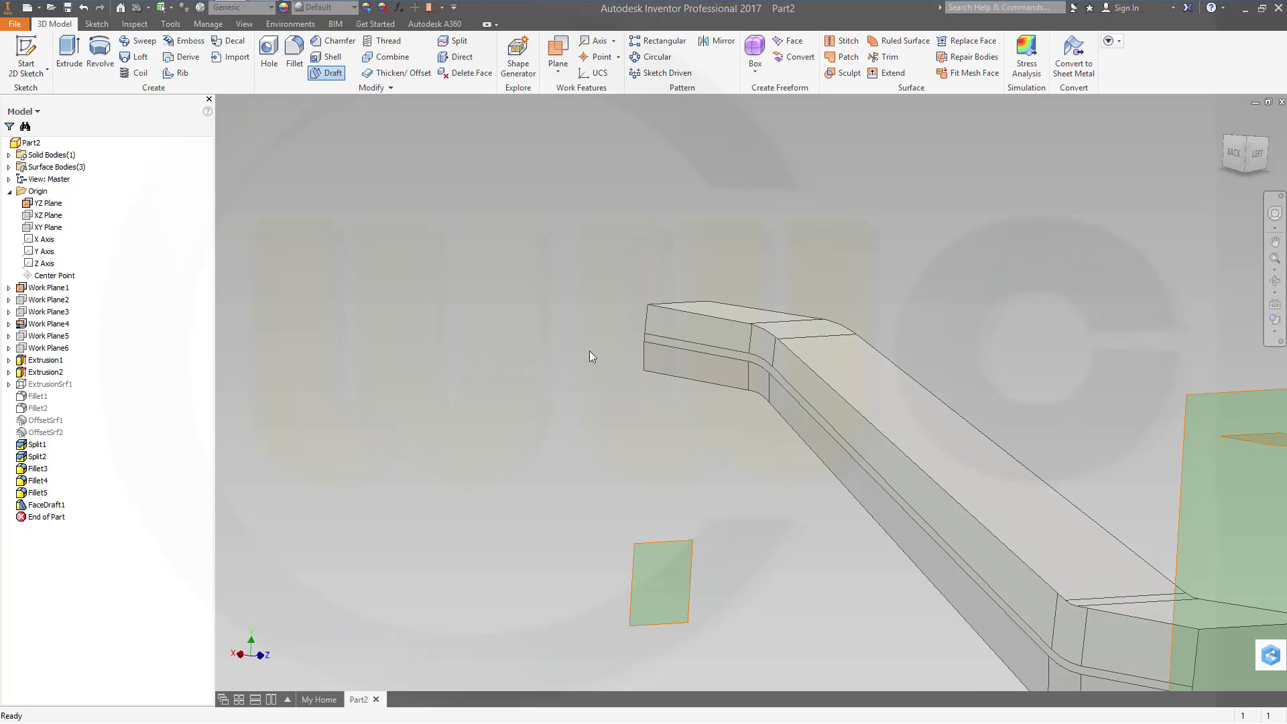
Step: Start a variable-radius fillet on the long upper edge chain along the arm's front side
scroll(589, 353, down, 5)
shift+middle_drag(876, 474, 559, 441)
scroll(614, 383, down, 3)
scroll(616, 384, up, 4)
drag(544, 449, 546, 422)
key(Escape)
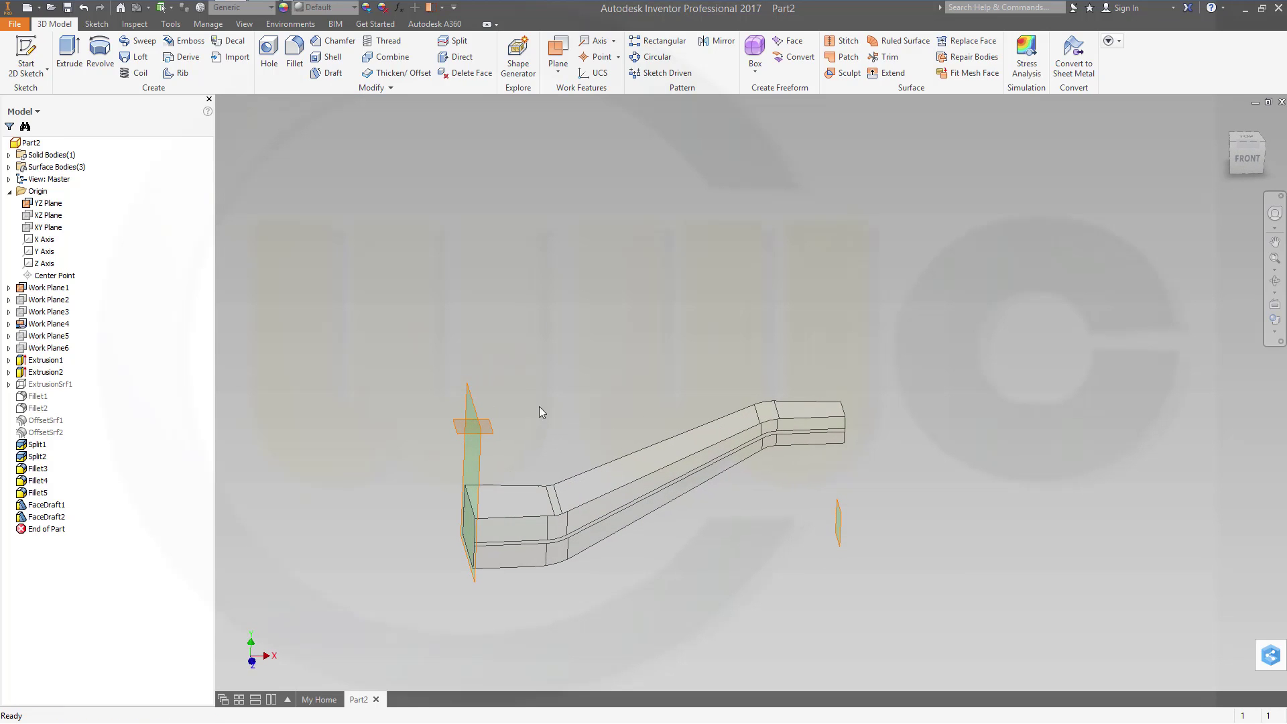
click(293, 50)
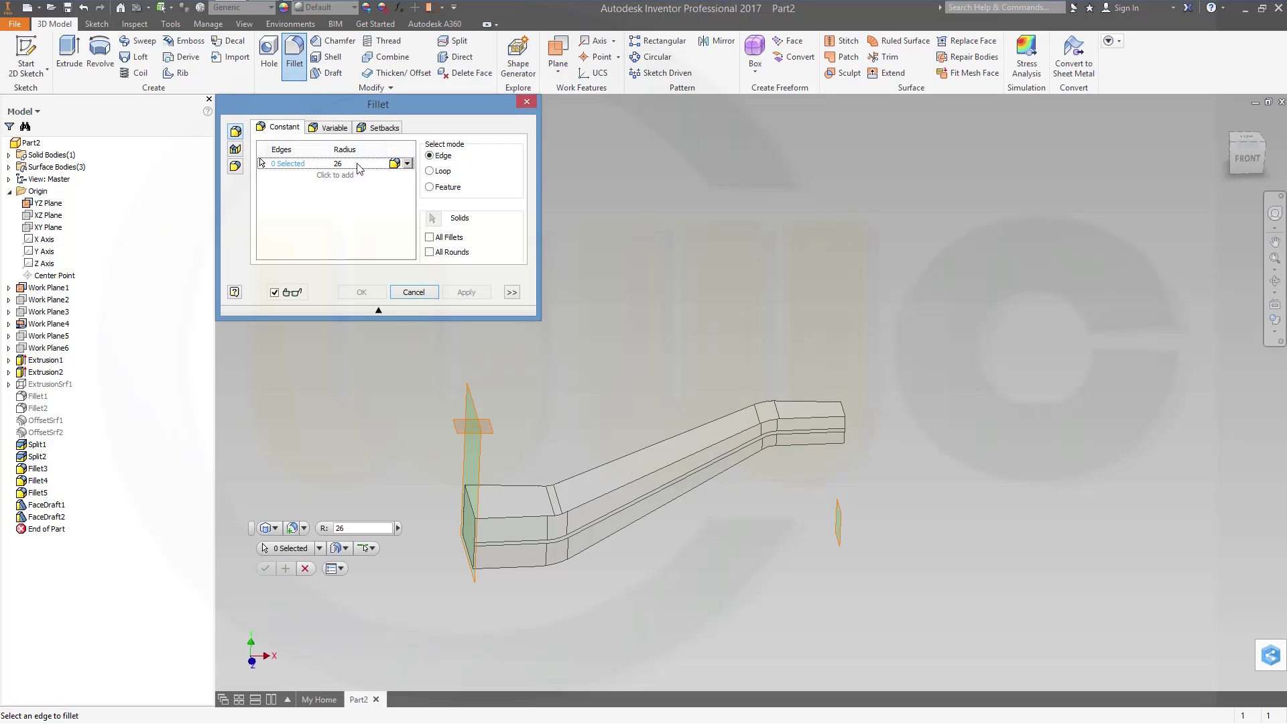
click(332, 127)
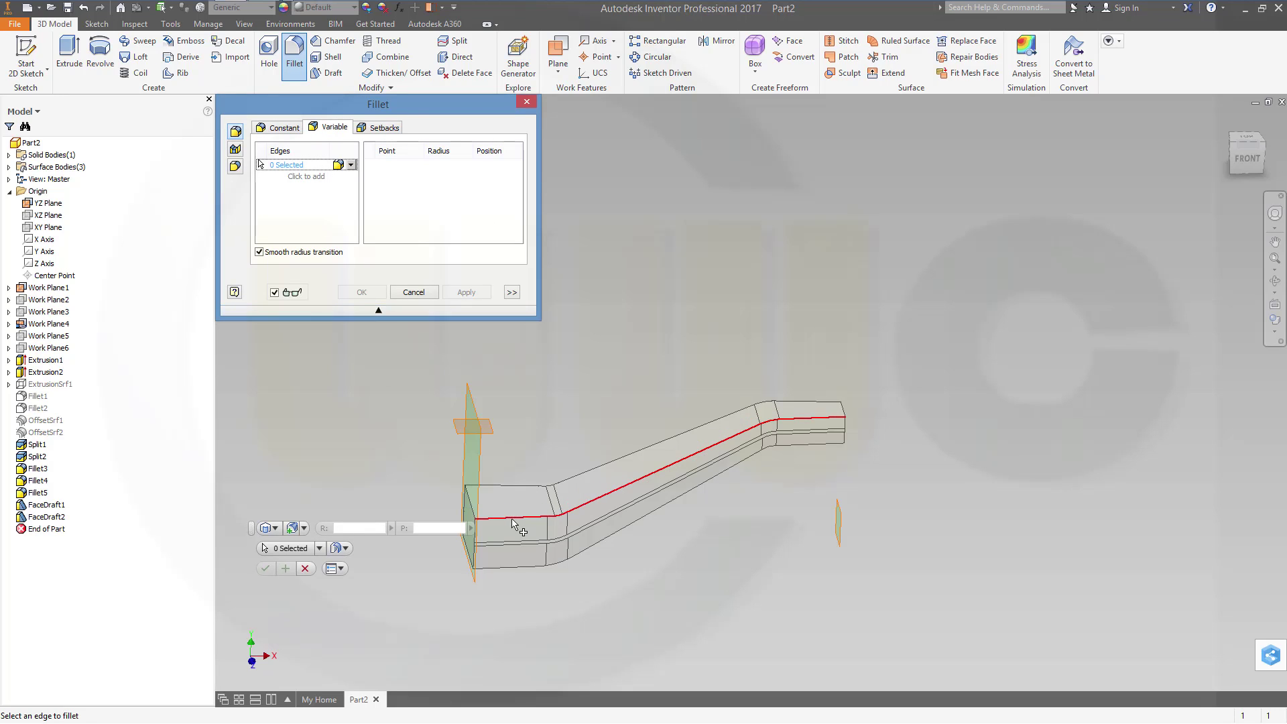
click(628, 392)
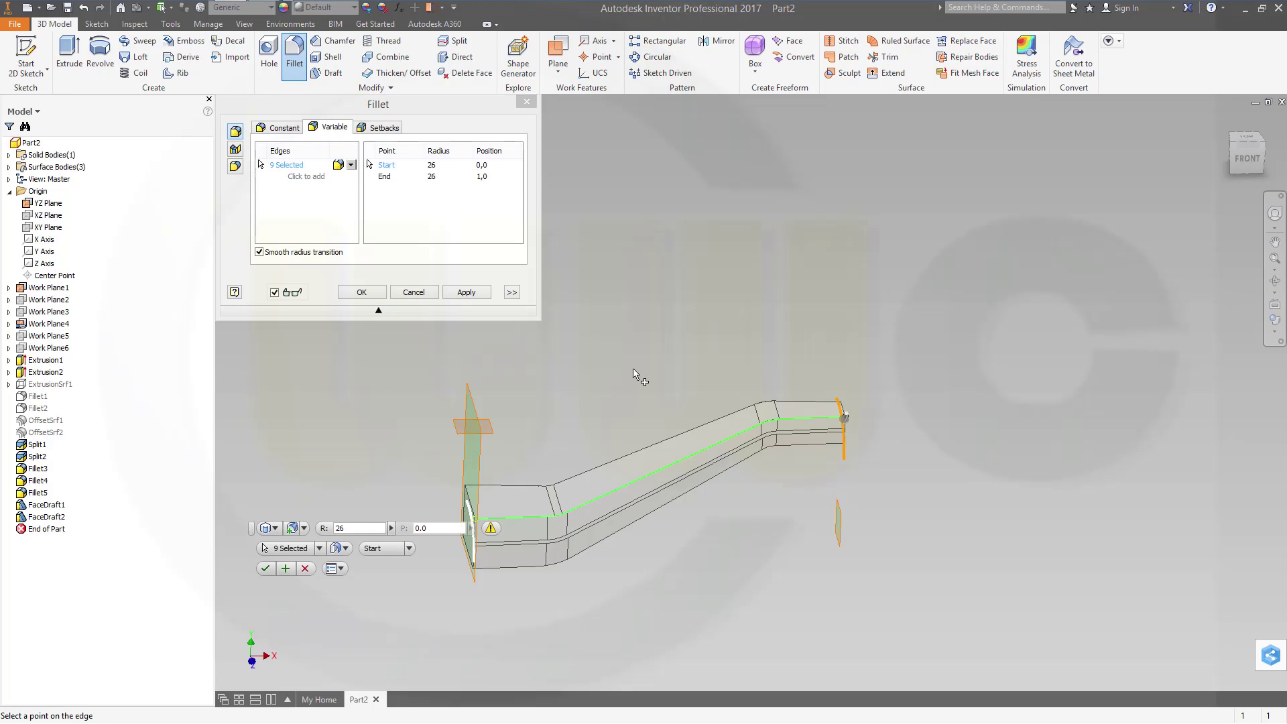
Step: Set the variable fillet's start radius to 4 and its end radius to 10
click(432, 166)
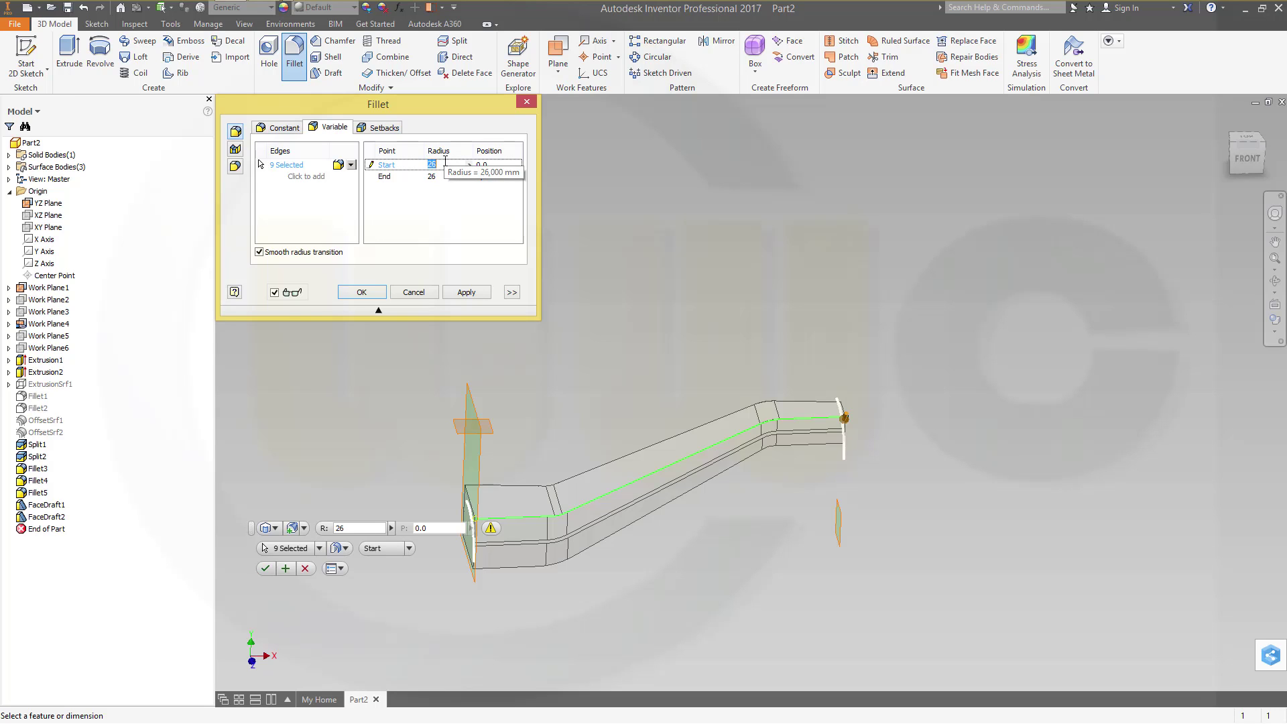
key(Return)
click(434, 175)
text(10)
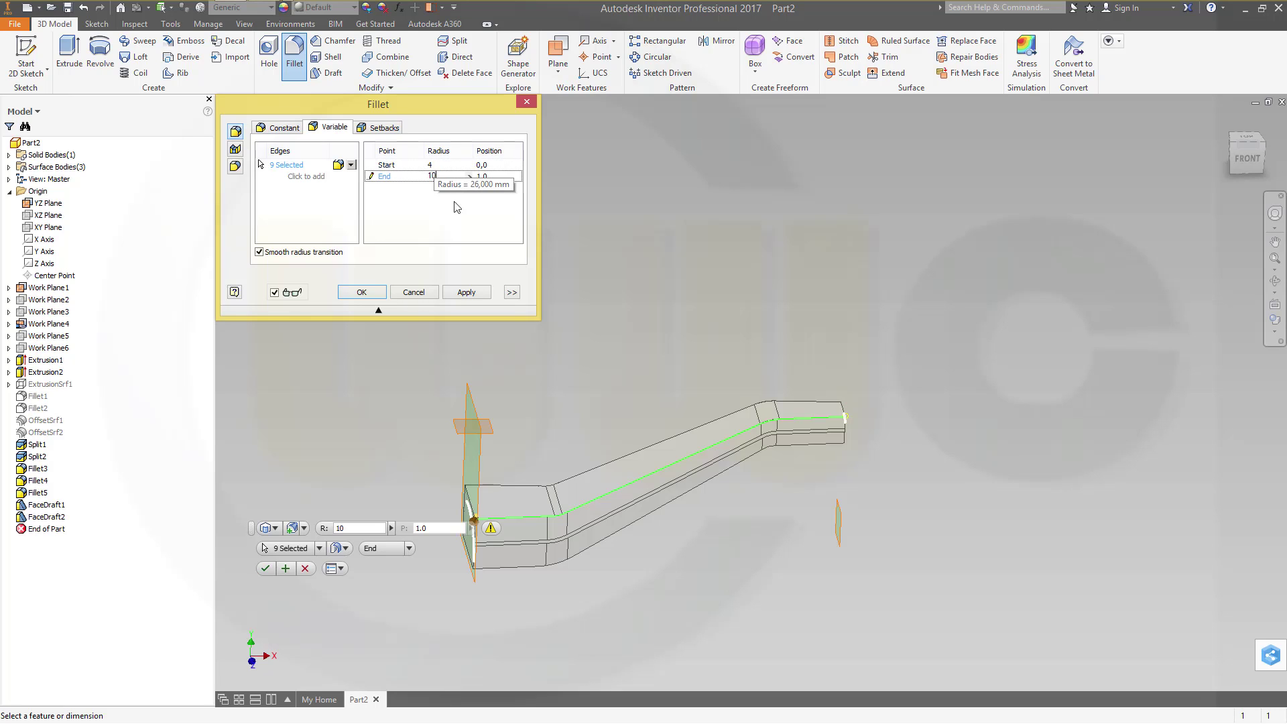
key(Return)
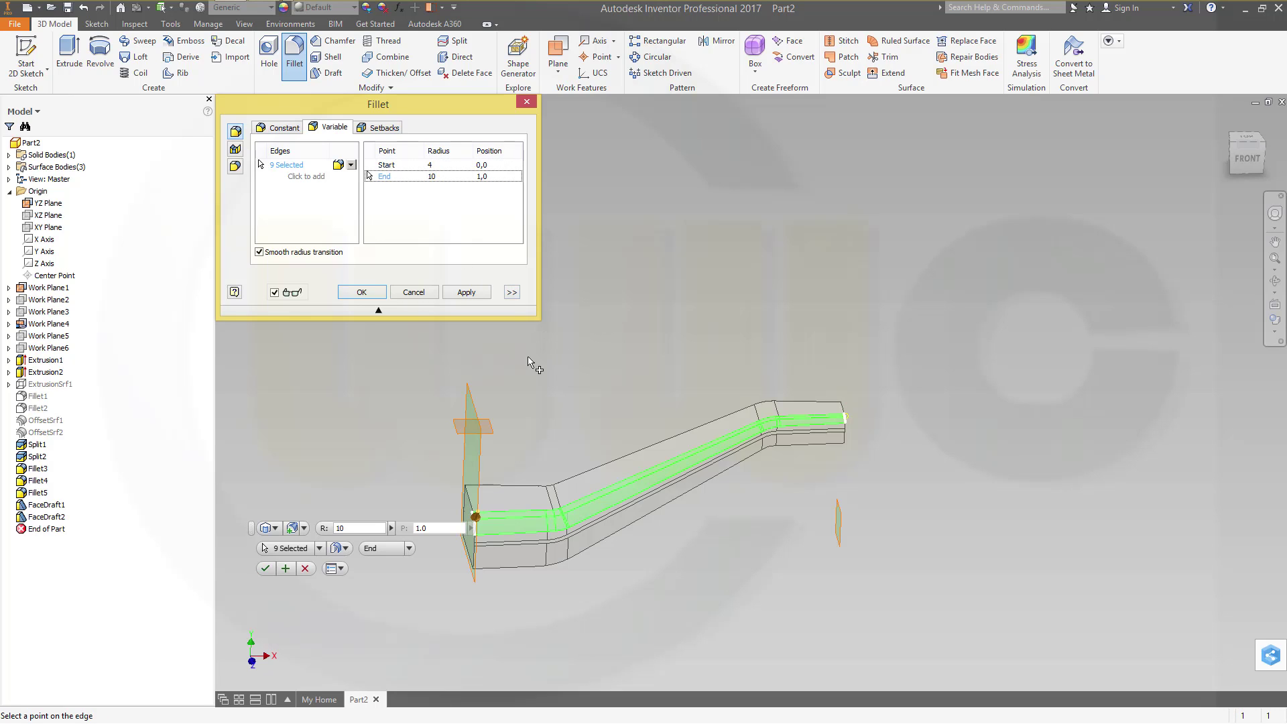
Step: Add an intermediate fillet point at the bend nearest the arm's narrow end and set its radius to 4
scroll(554, 376, down, 2)
scroll(583, 367, up, 4)
middle_drag(556, 426, 653, 358)
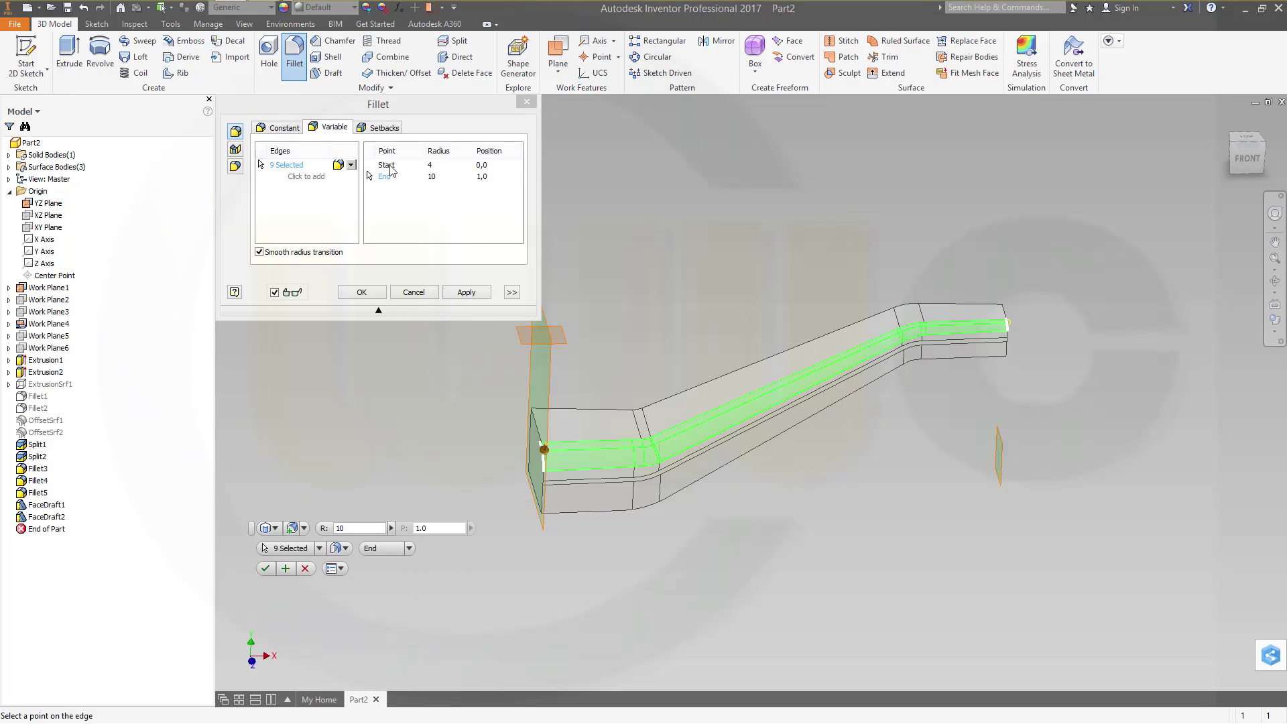
click(389, 165)
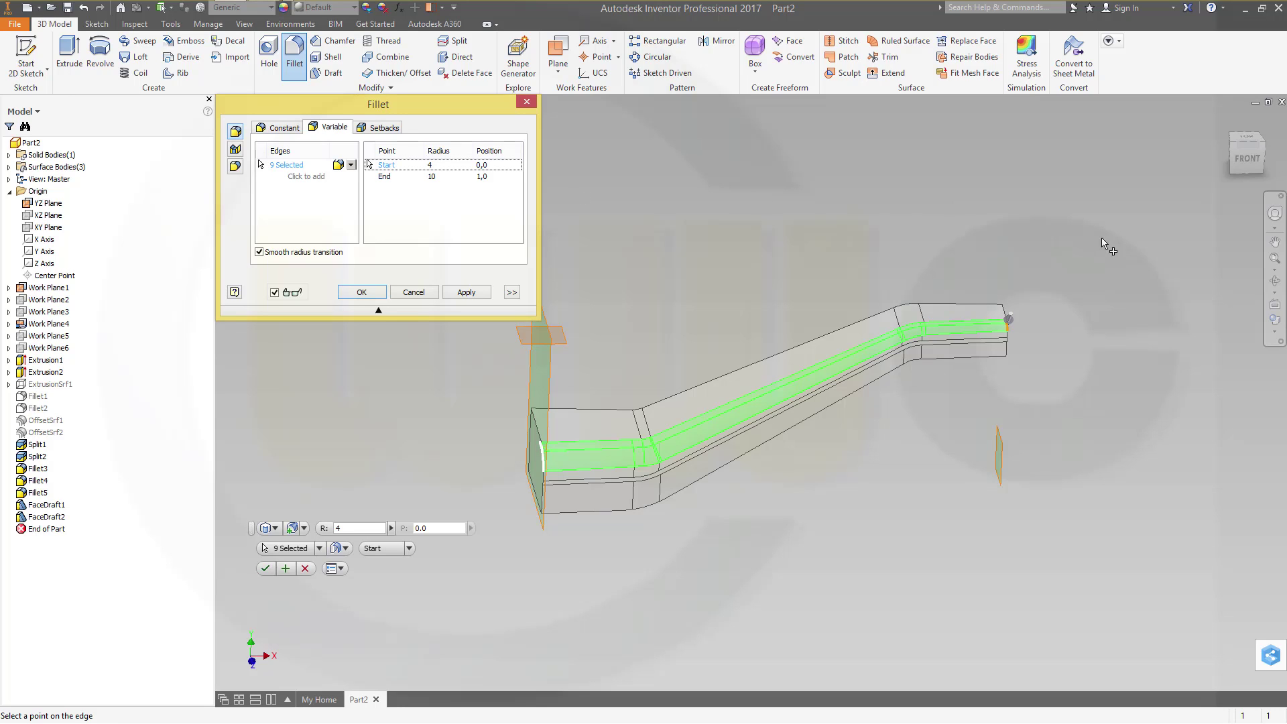
click(928, 329)
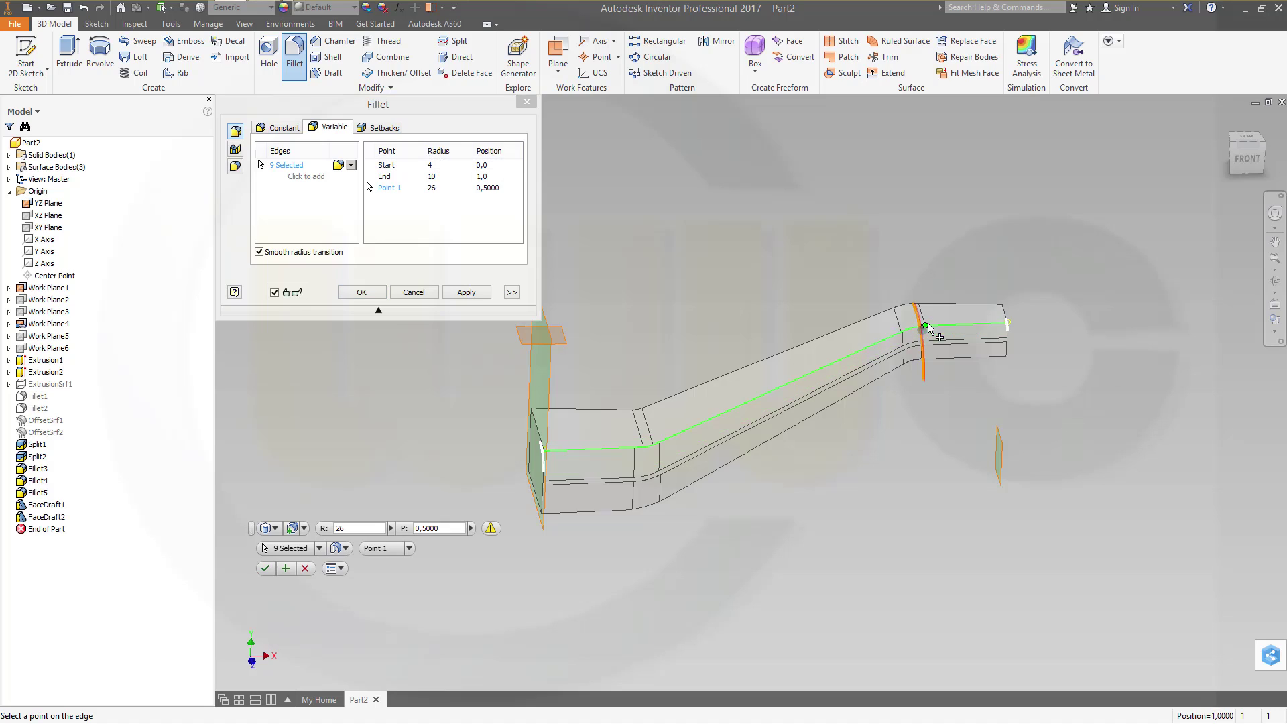
click(432, 190)
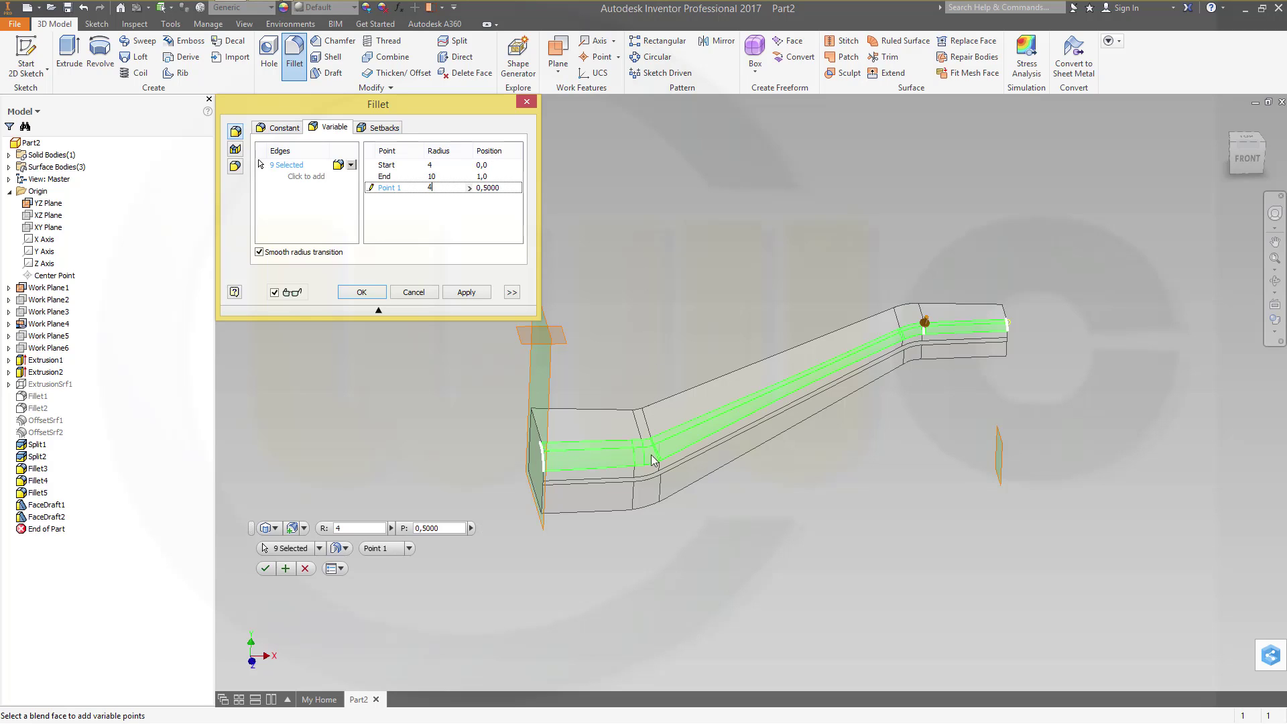
Step: Add a second fillet point with radius 10 at the bend nearest the wide end and apply the fillet
click(394, 165)
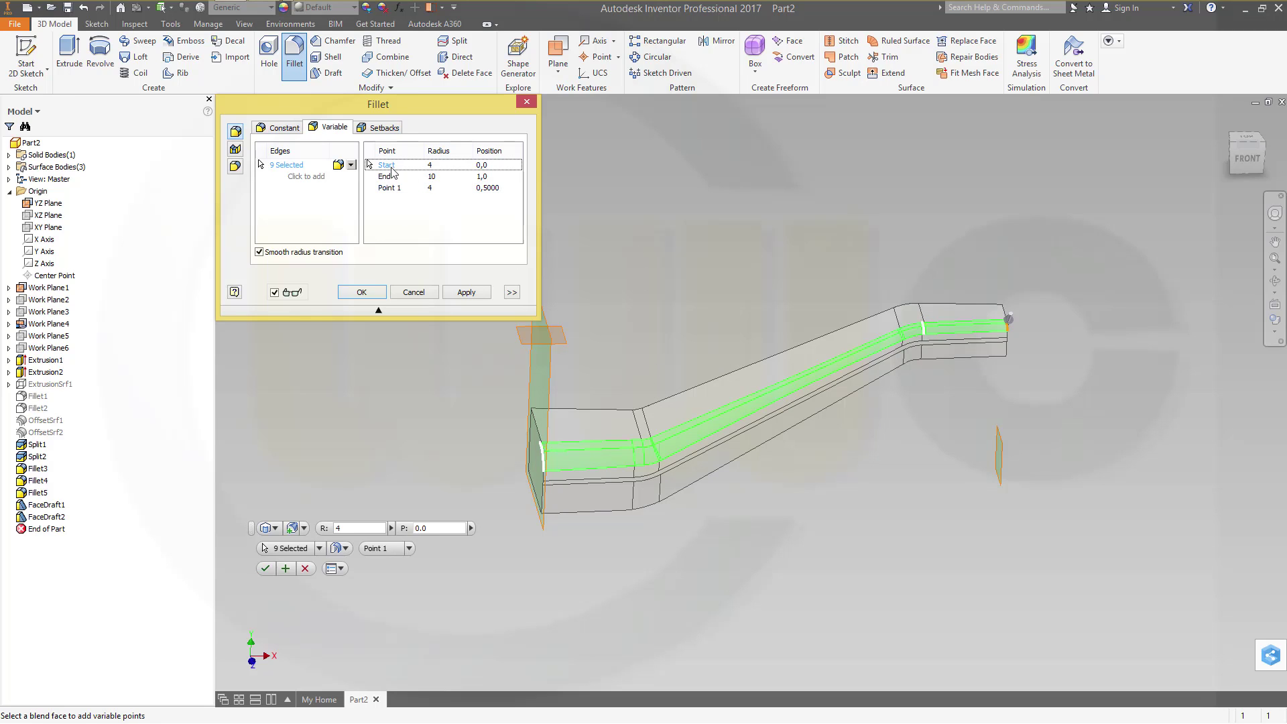
click(637, 450)
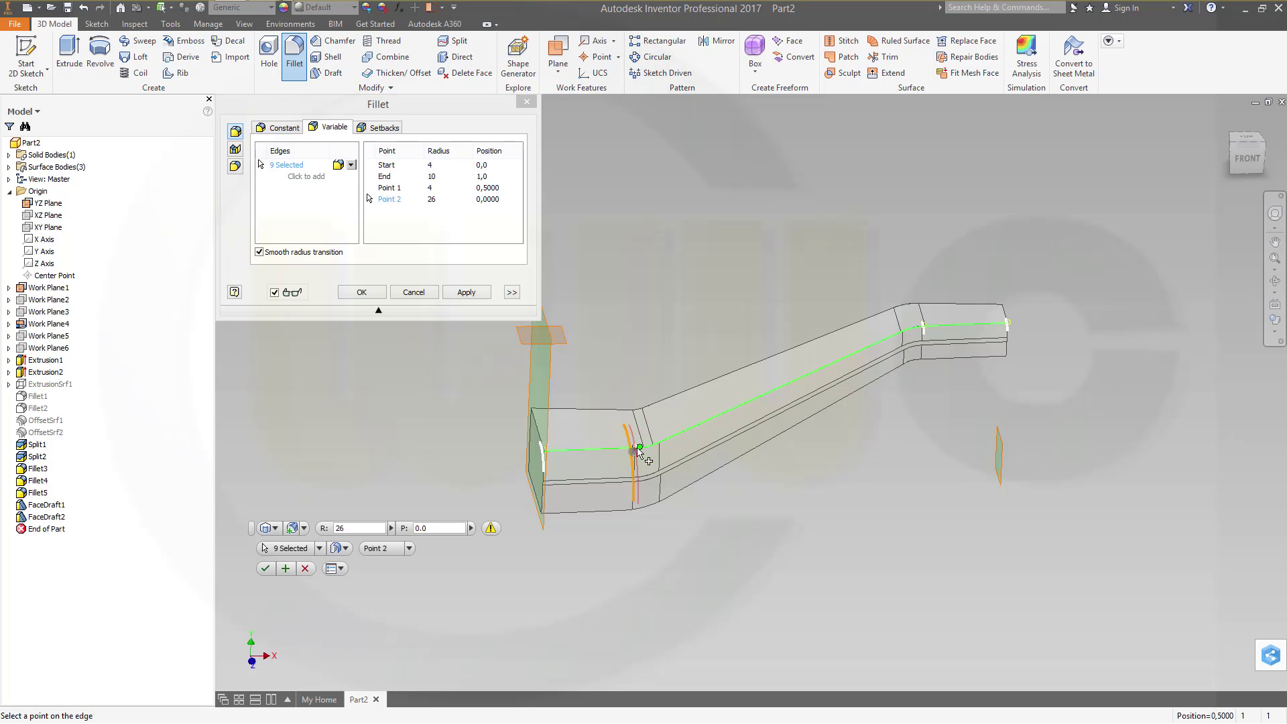
click(434, 199)
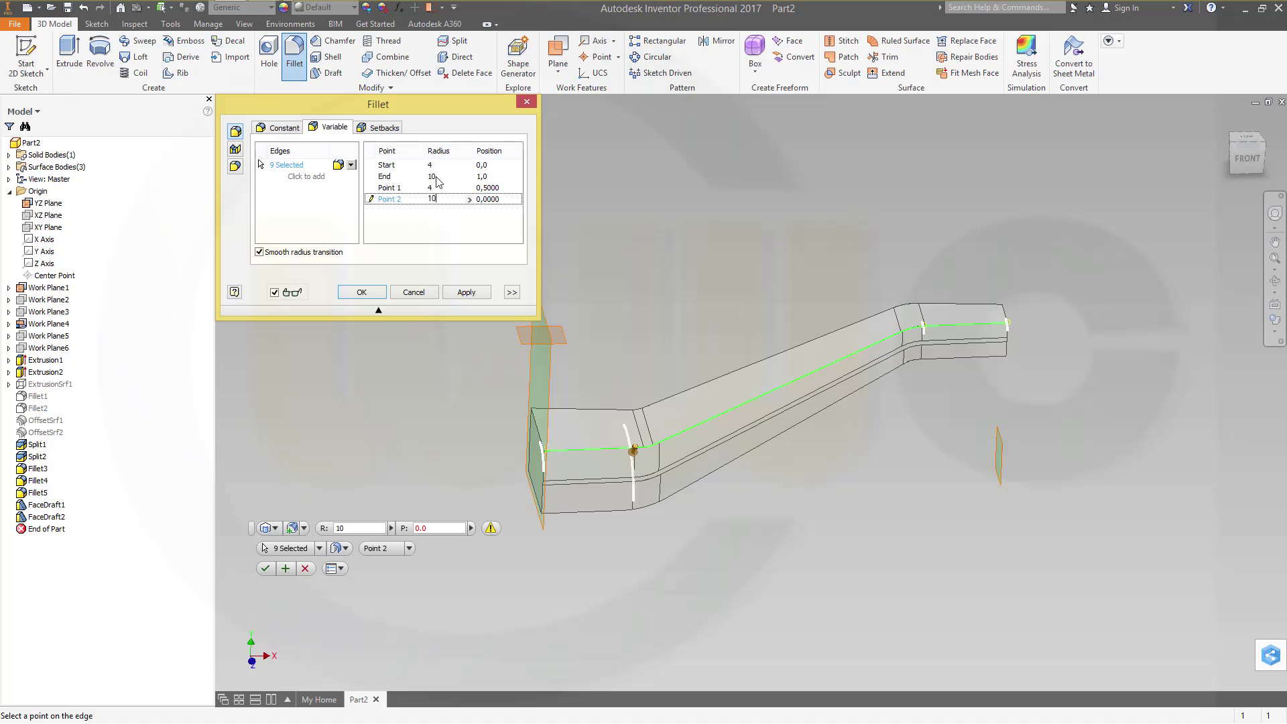
key(Return)
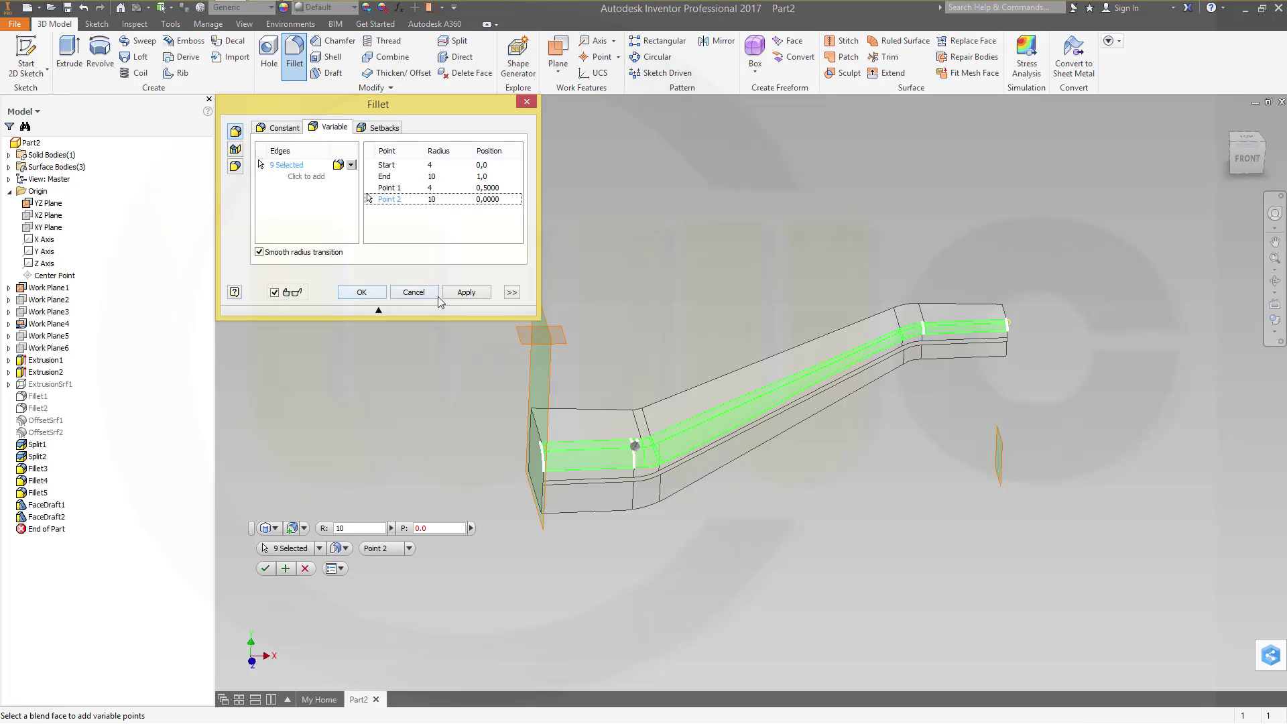
click(471, 296)
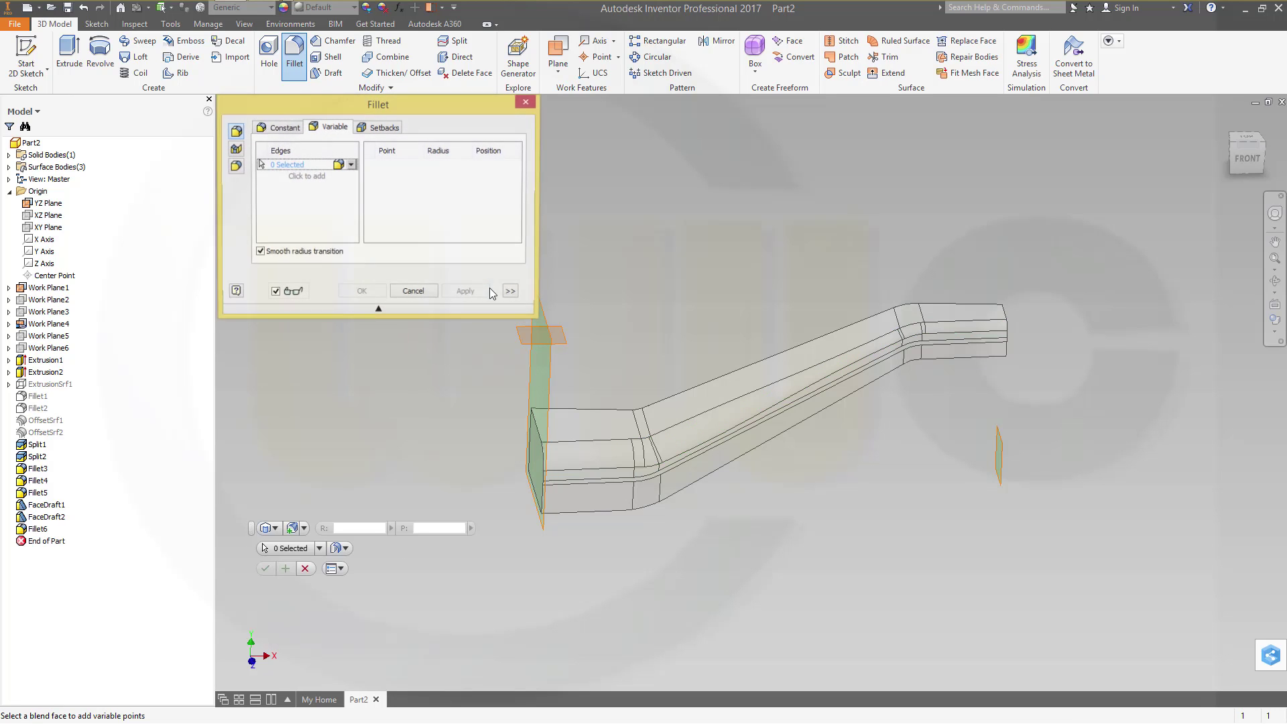
Step: Select the front side's lower long edge chain for a variable fillet with start radius 5 and end radius 8
shift+middle_drag(669, 355, 596, 322)
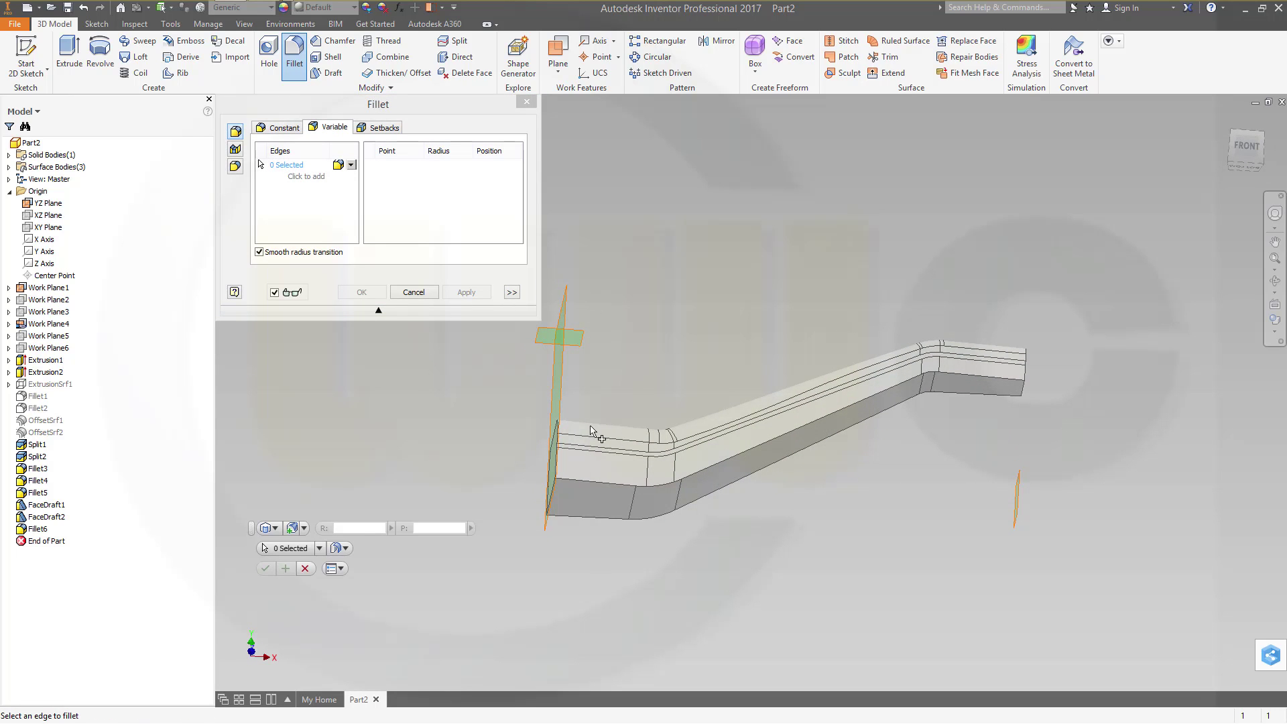
click(607, 482)
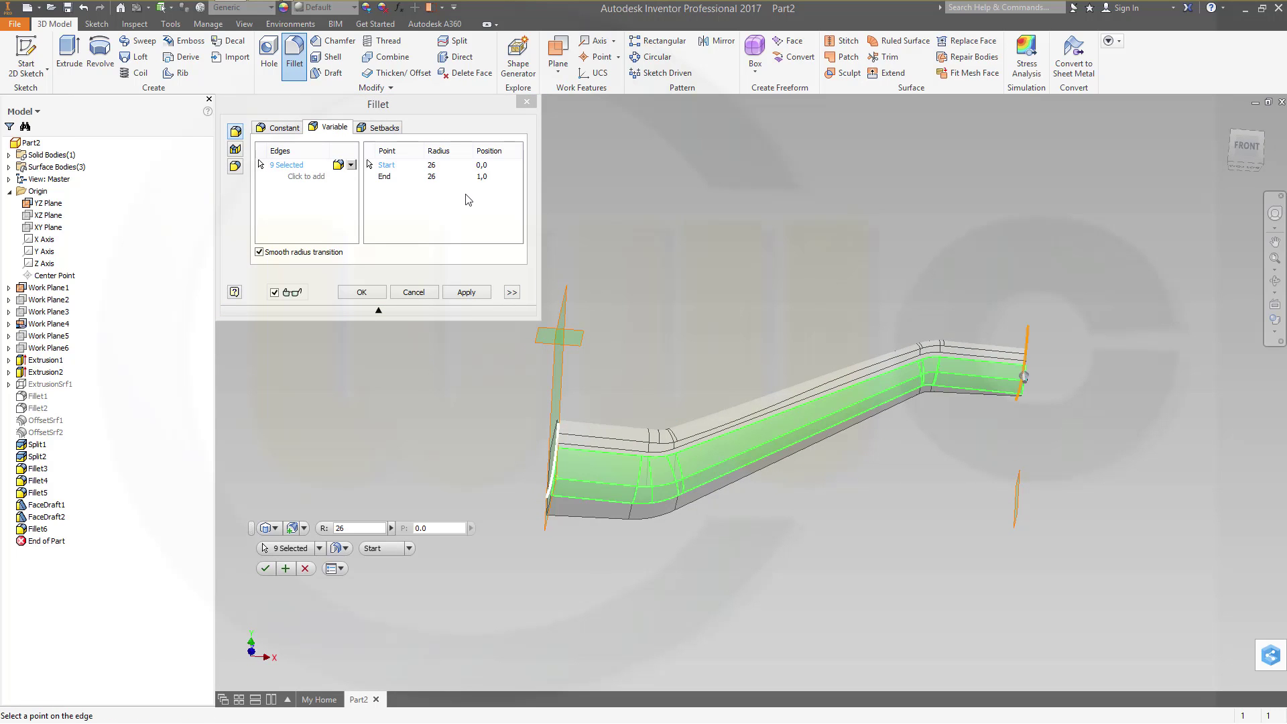
click(432, 166)
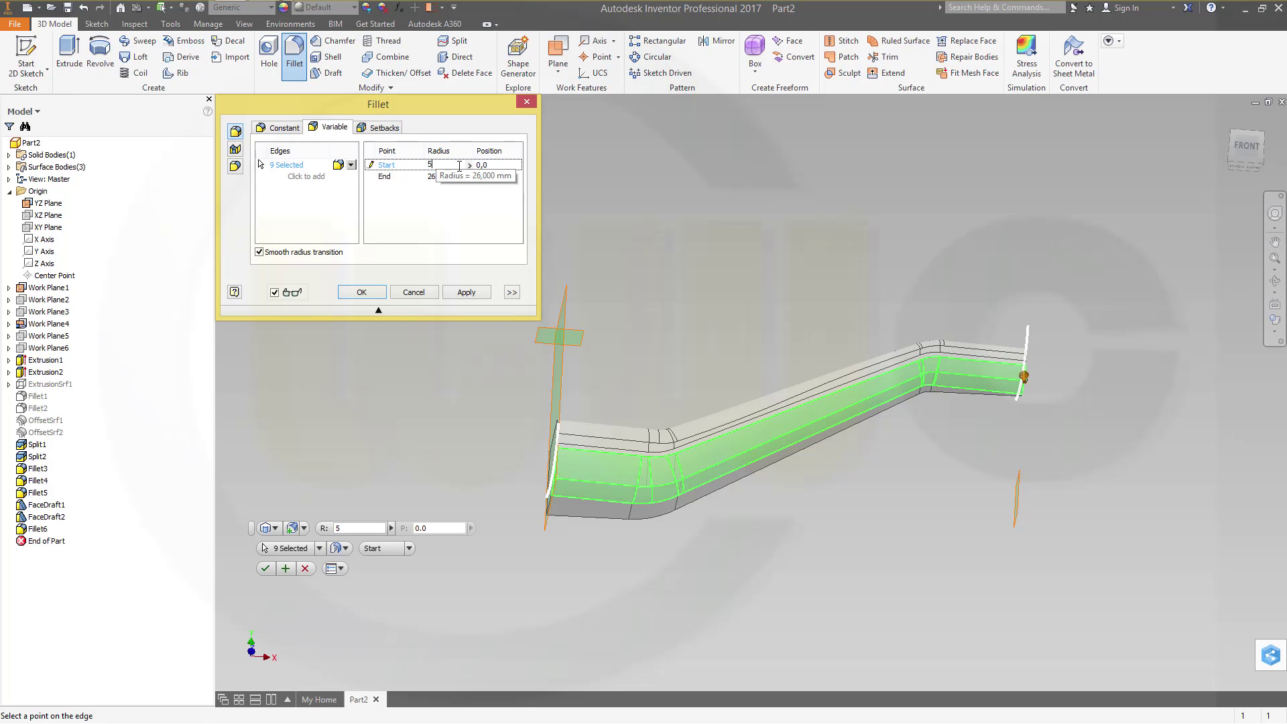
click(441, 177)
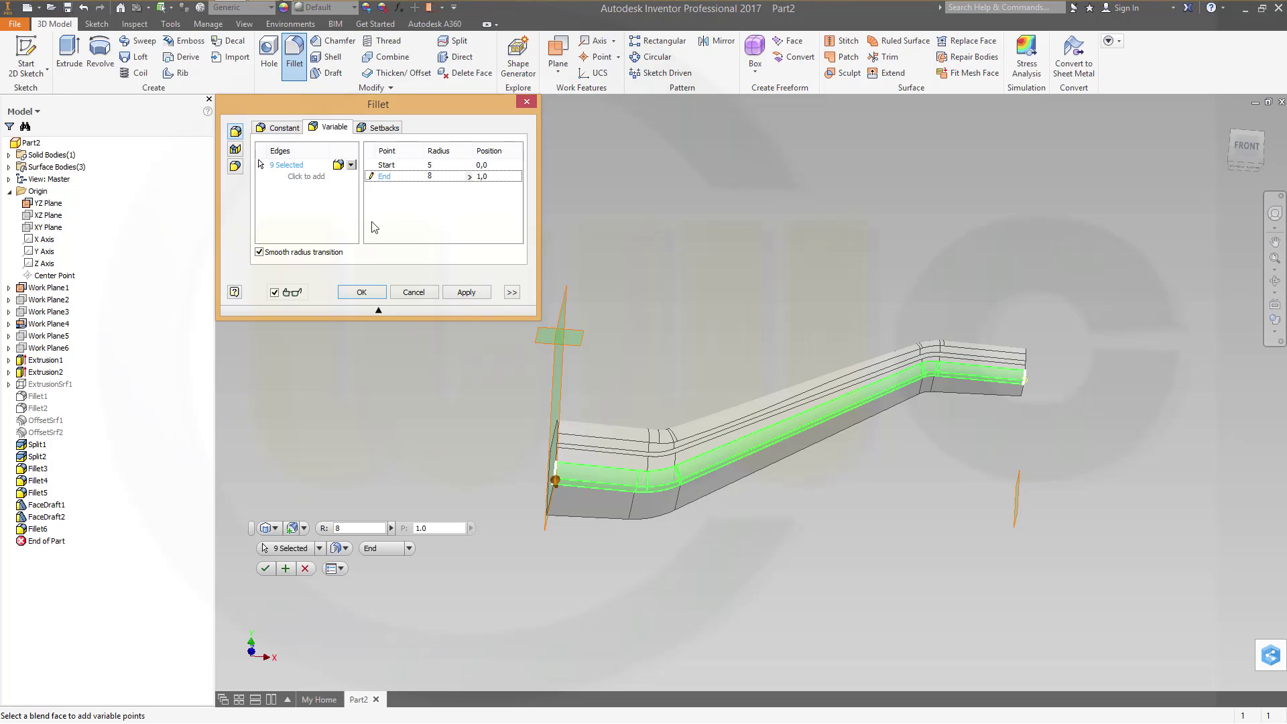
Step: Add fillet points at both bends, radius 8 near the wide end and 5 near the narrow end, and apply the fillet
click(384, 192)
click(645, 484)
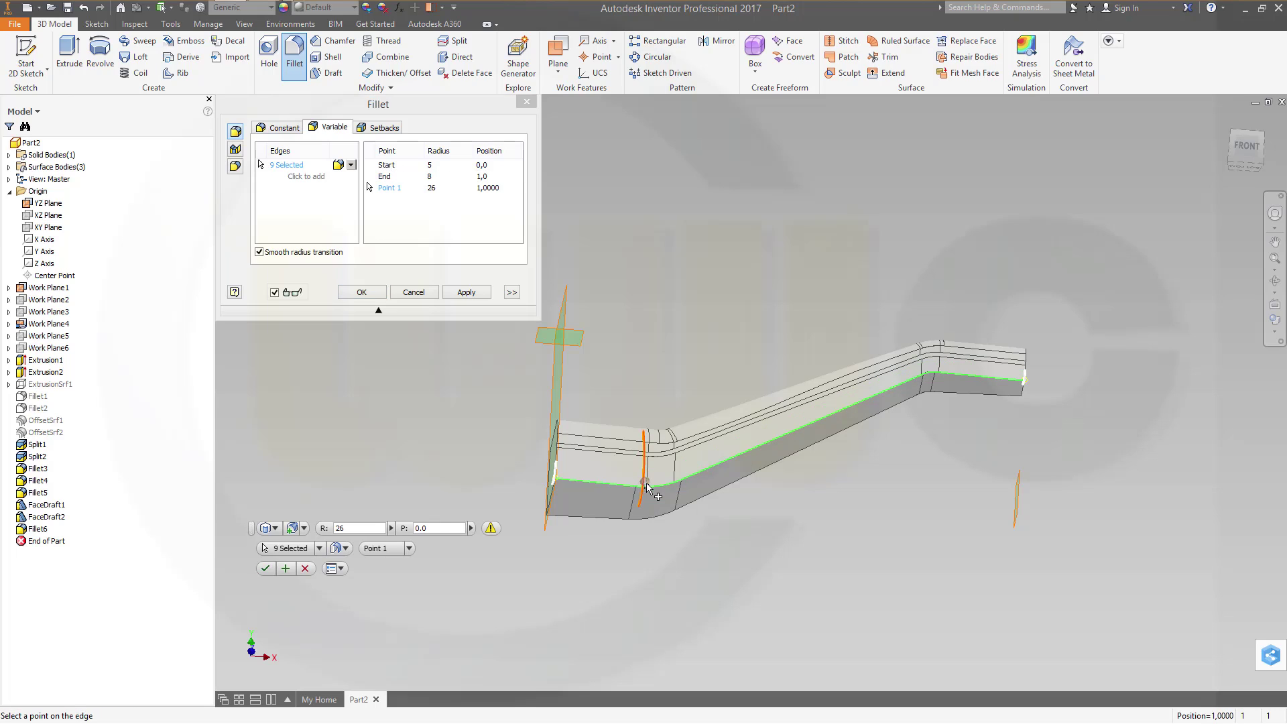
click(940, 373)
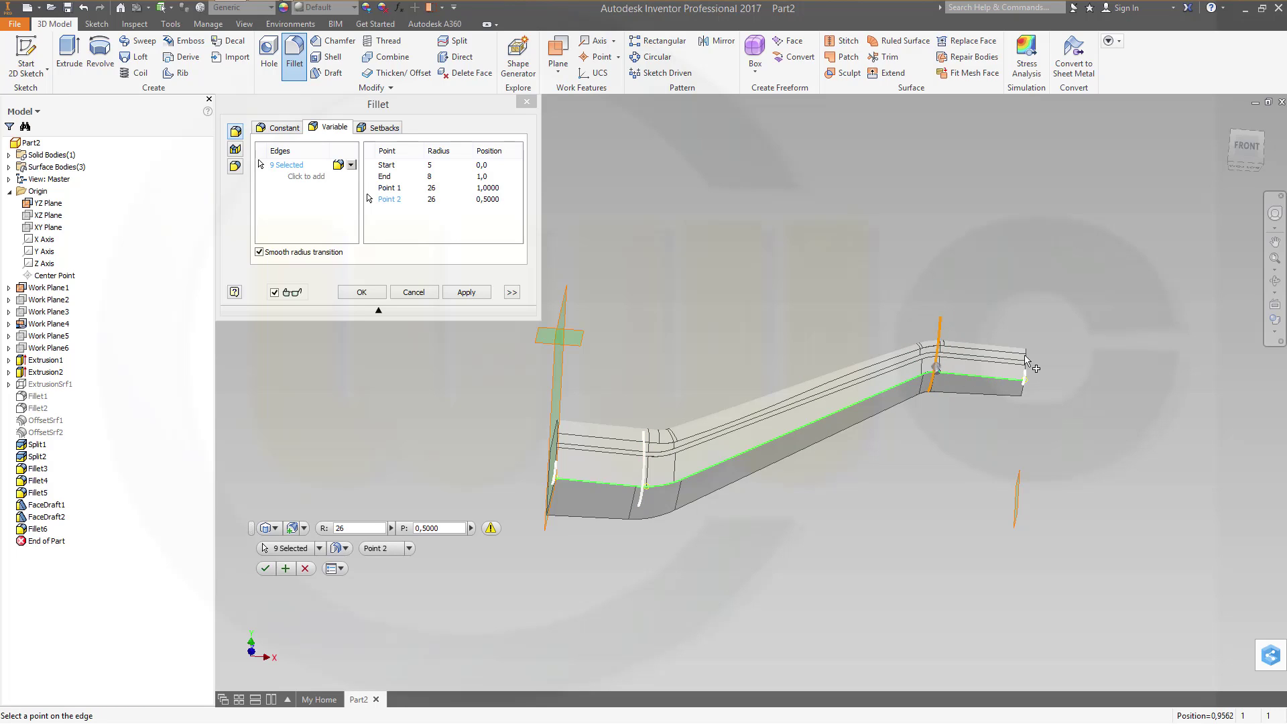
click(432, 200)
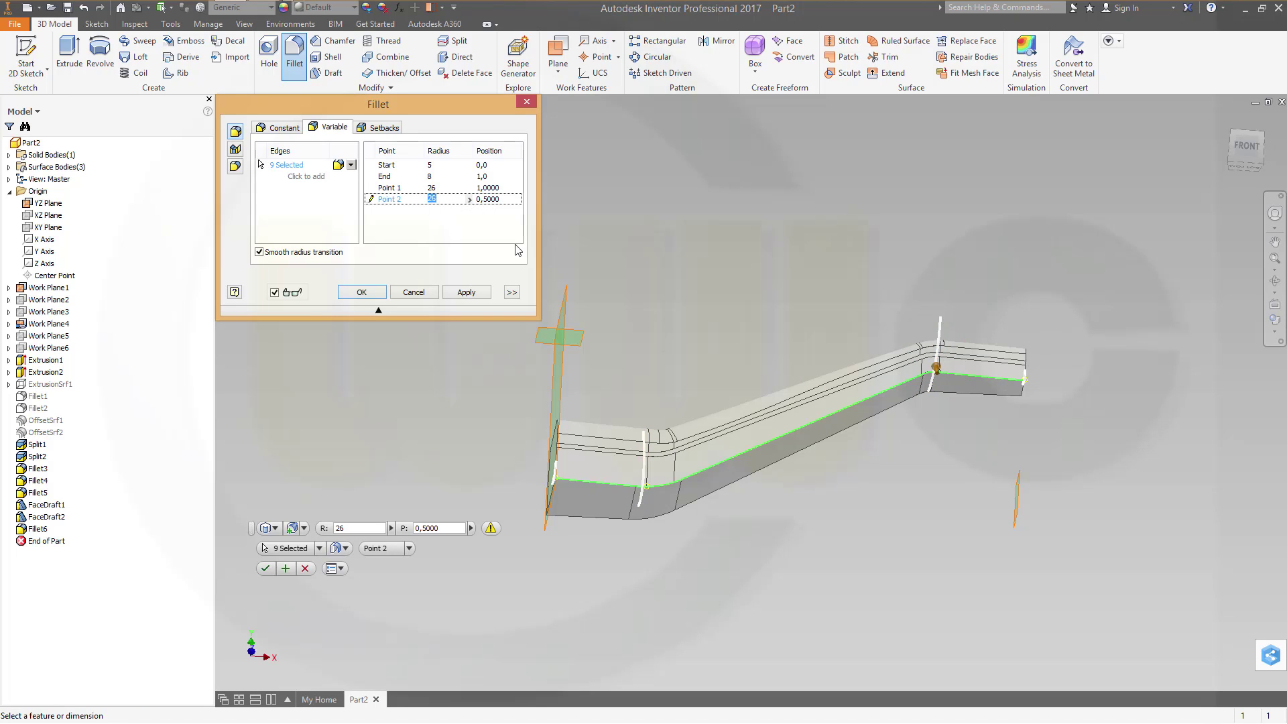
text(5)
click(434, 188)
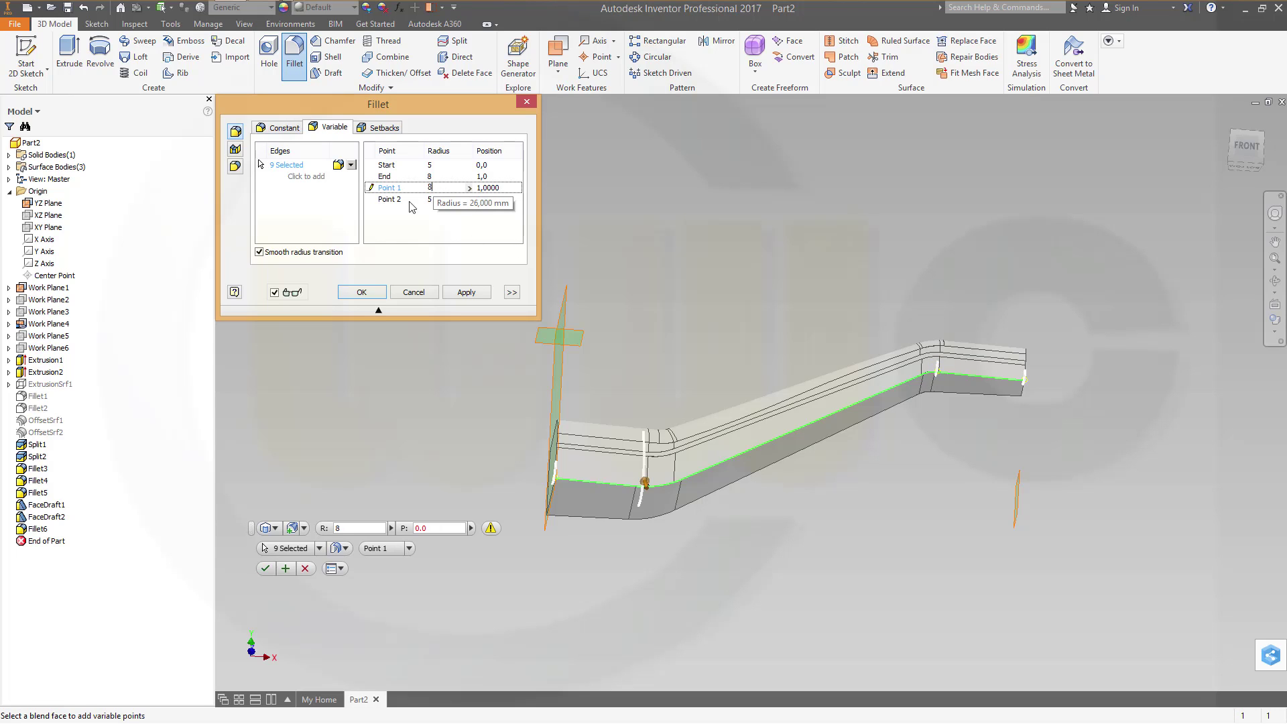
click(467, 293)
Step: Select the back side's upper long edge chain for a variable fillet with start radius 10 and end radius 4
shift+middle_drag(451, 410, 791, 321)
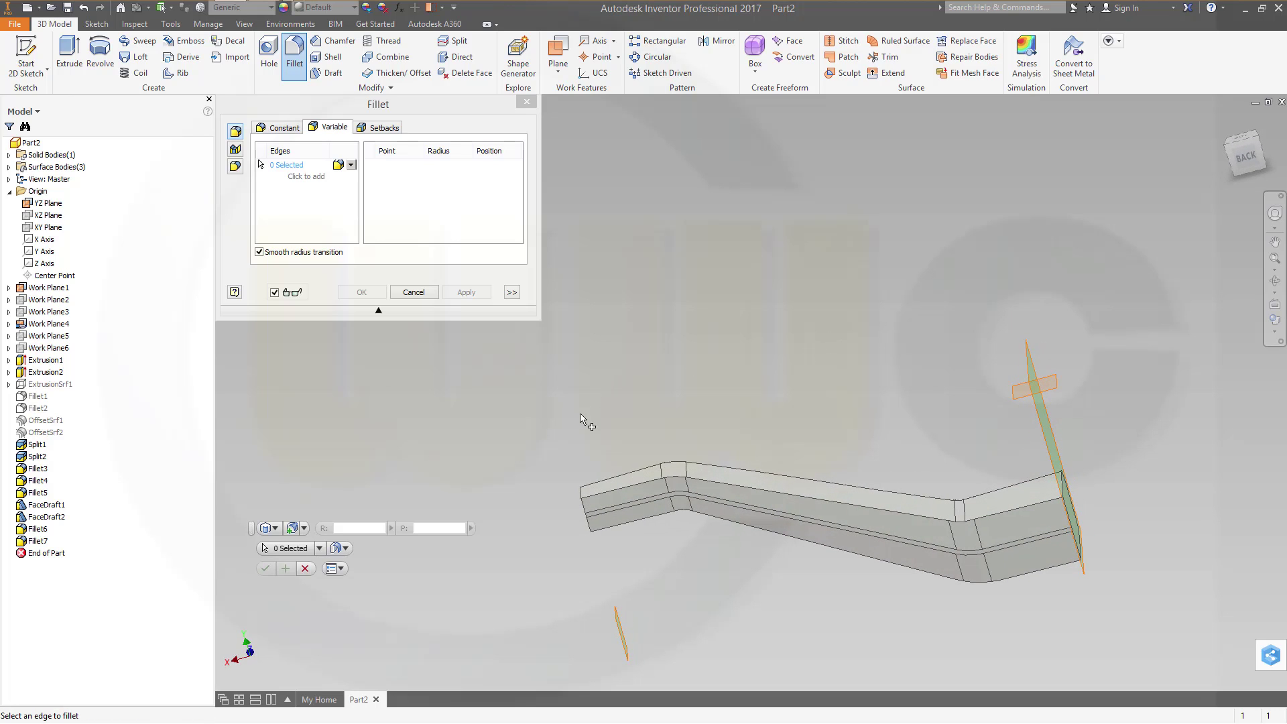
click(615, 496)
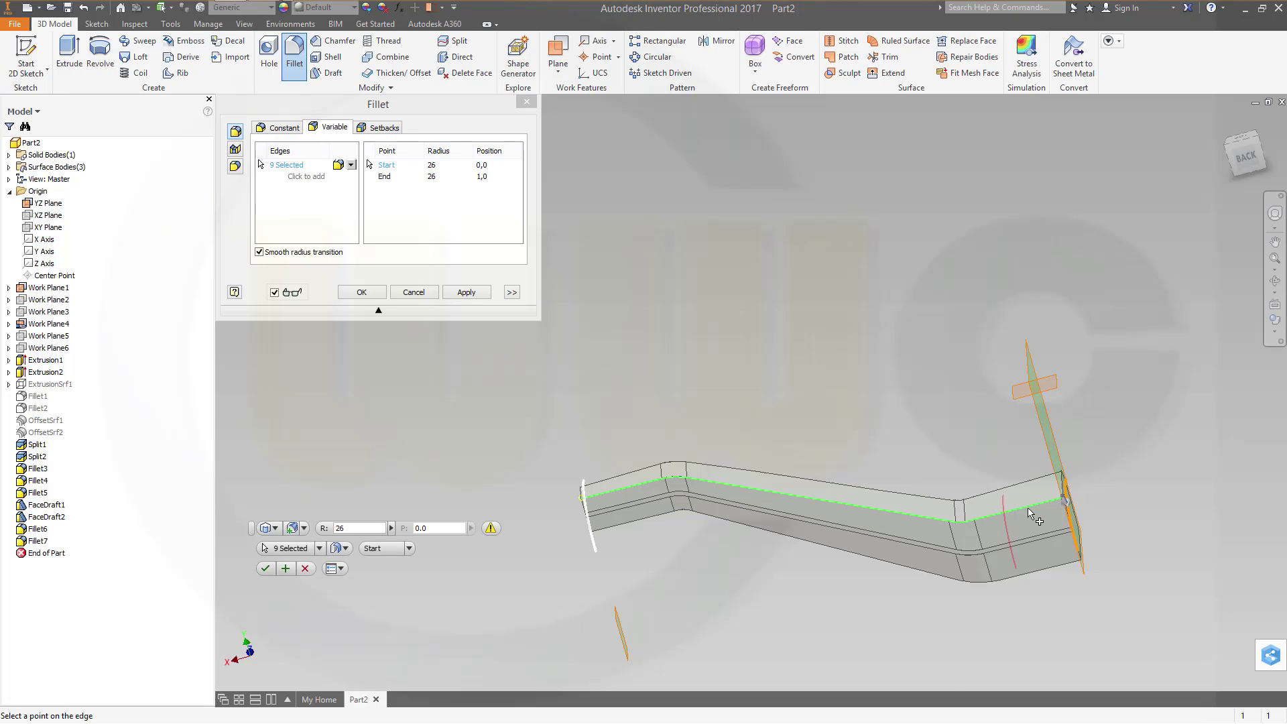
double_click(431, 164)
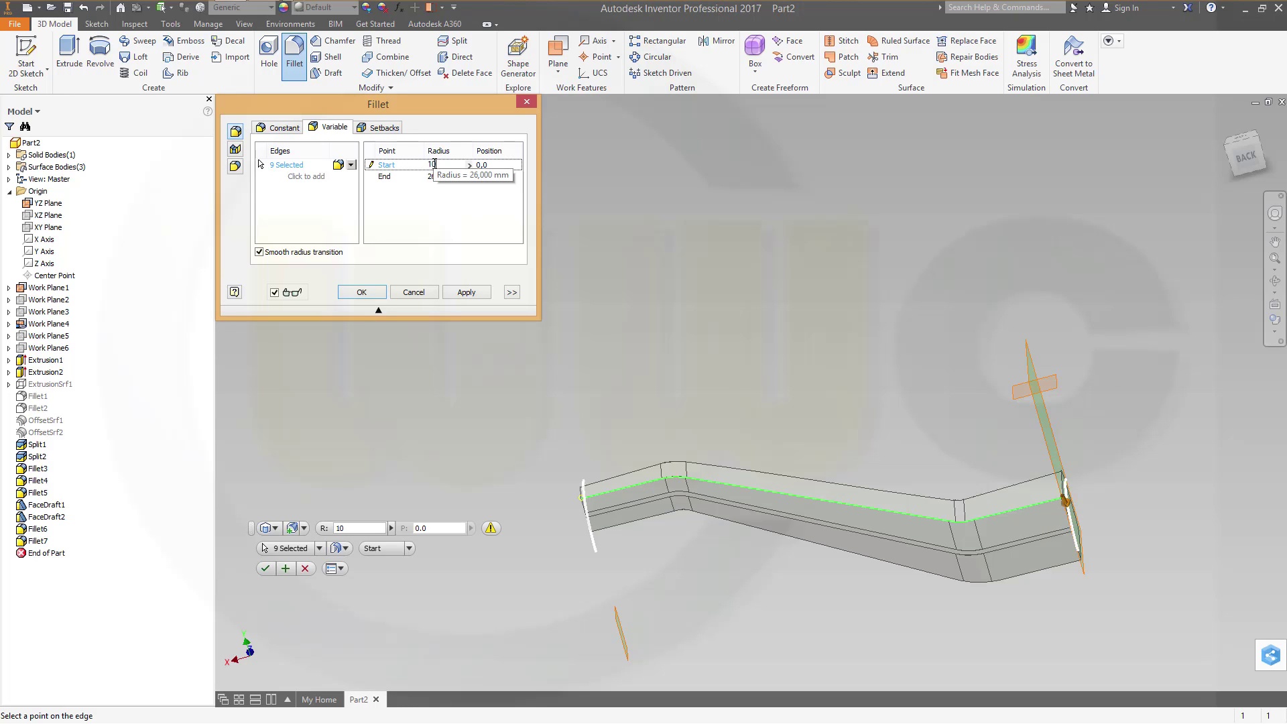
double_click(433, 177)
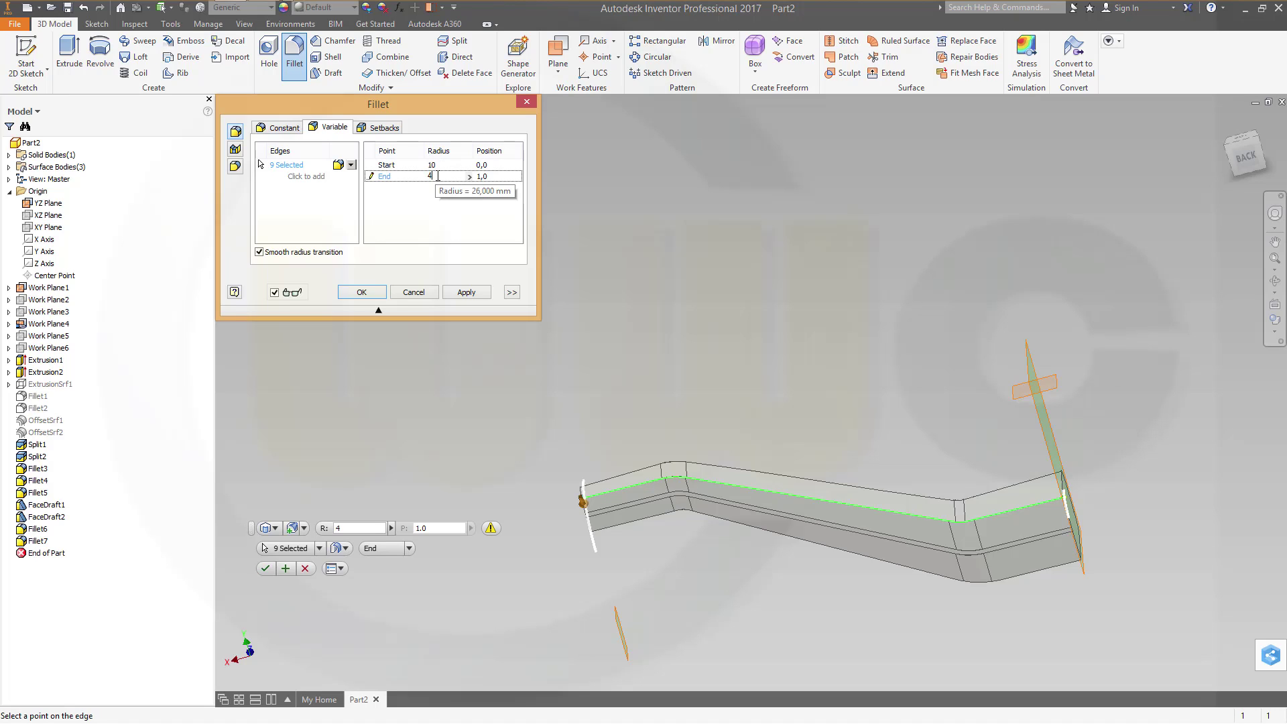
Step: Add points at both bends of the upper back edge, radius 4 near the narrow end and 10 near the wide end, and apply the fillet
click(394, 165)
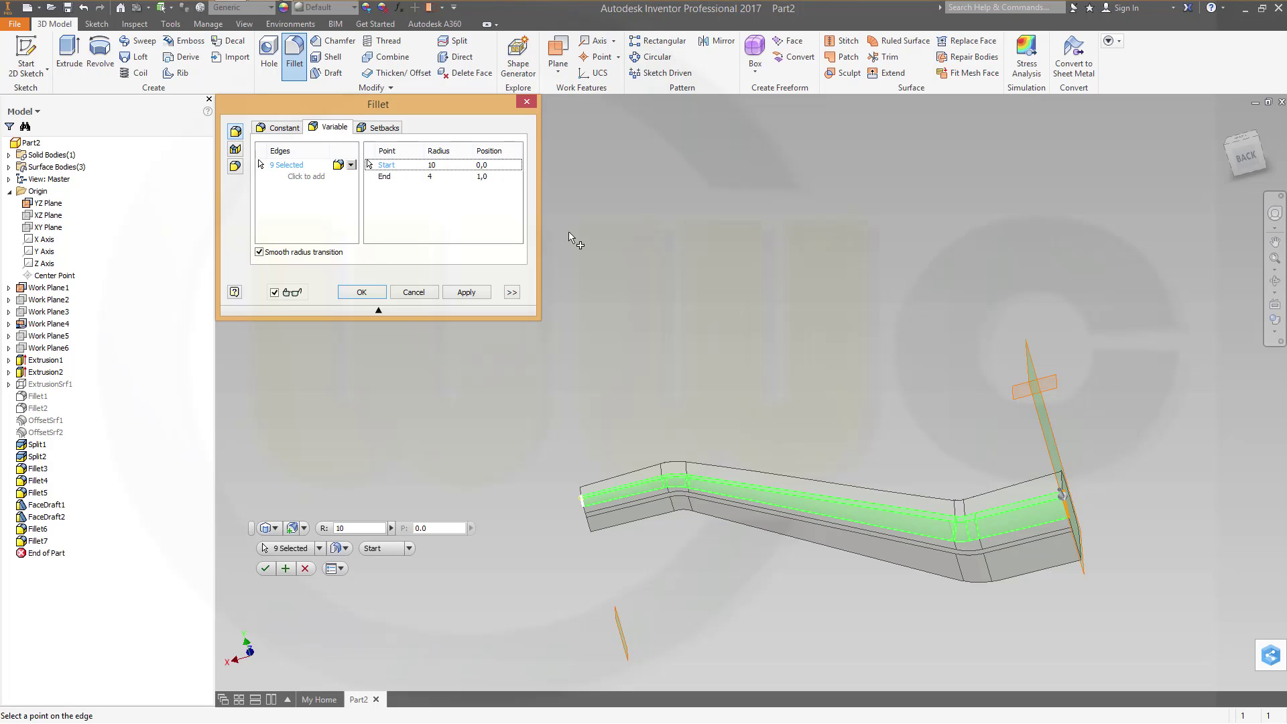
click(665, 482)
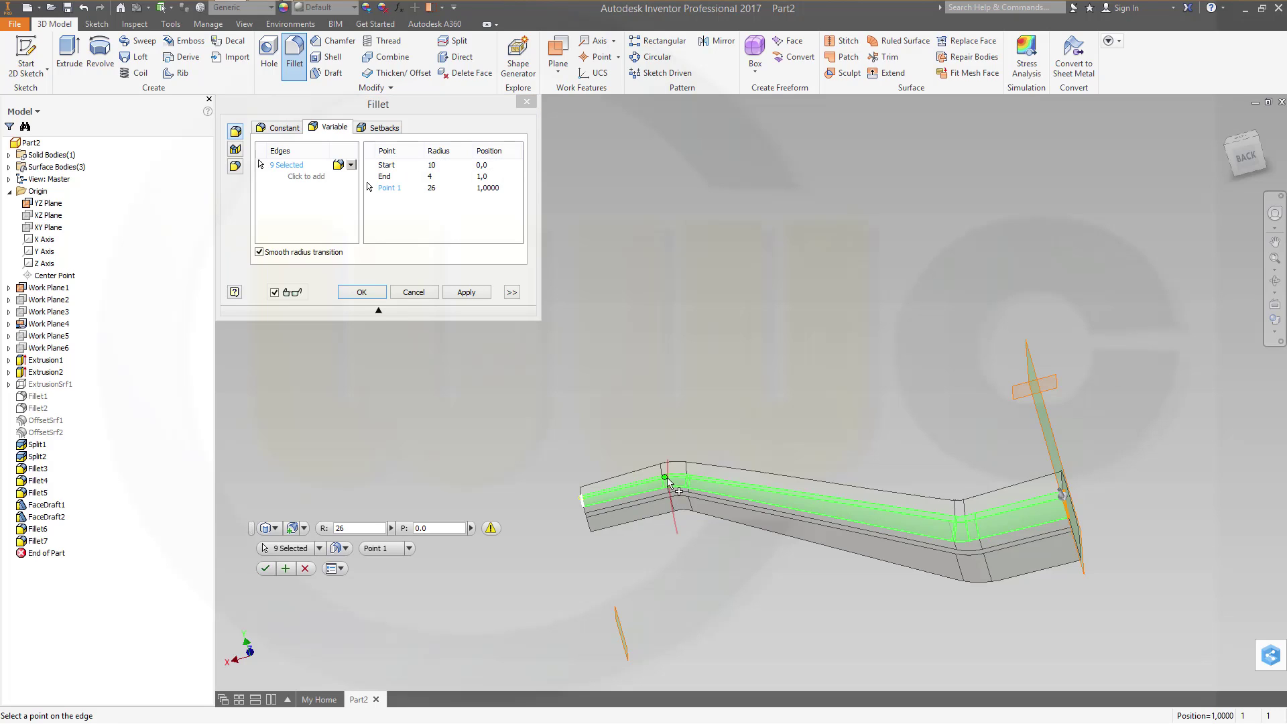
click(976, 520)
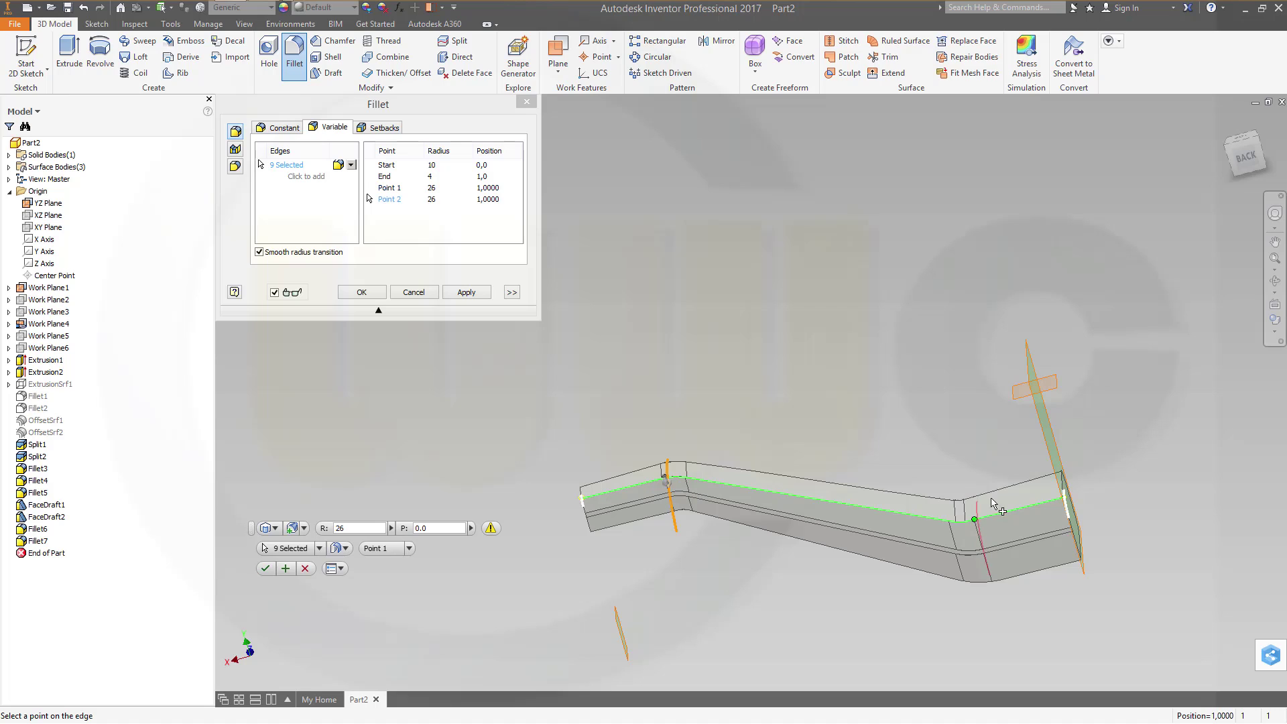
click(437, 199)
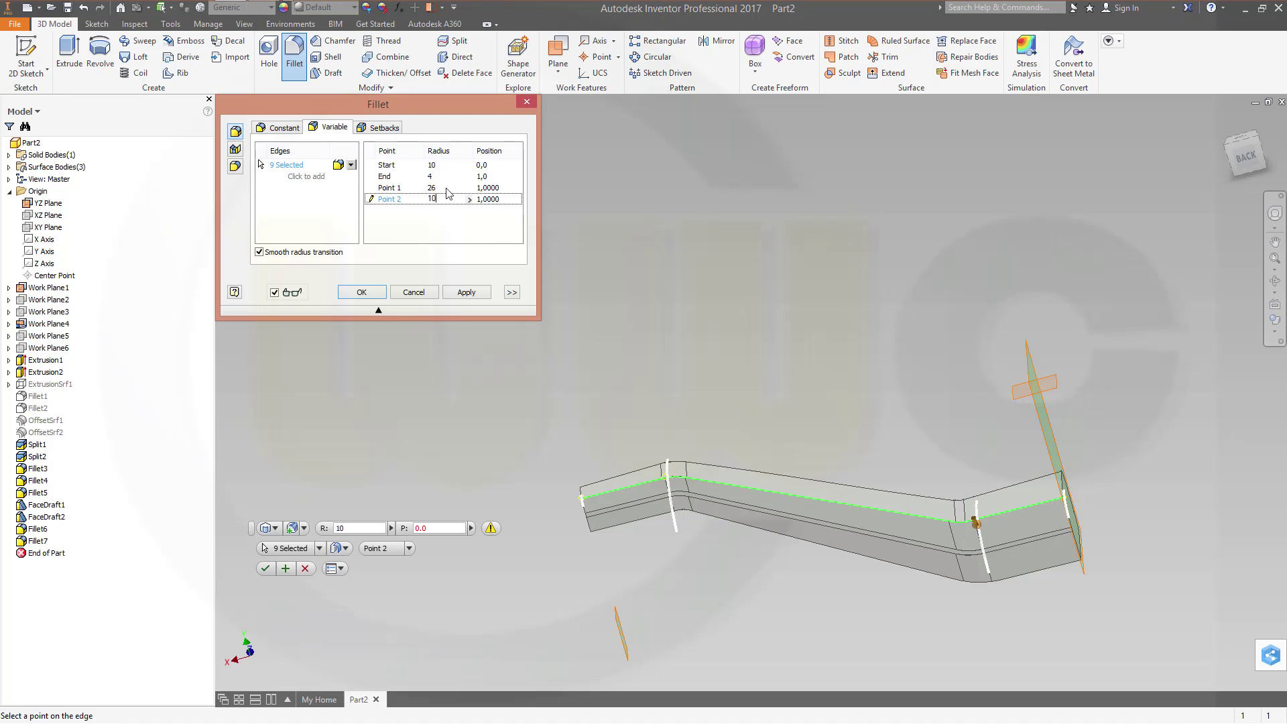
click(434, 188)
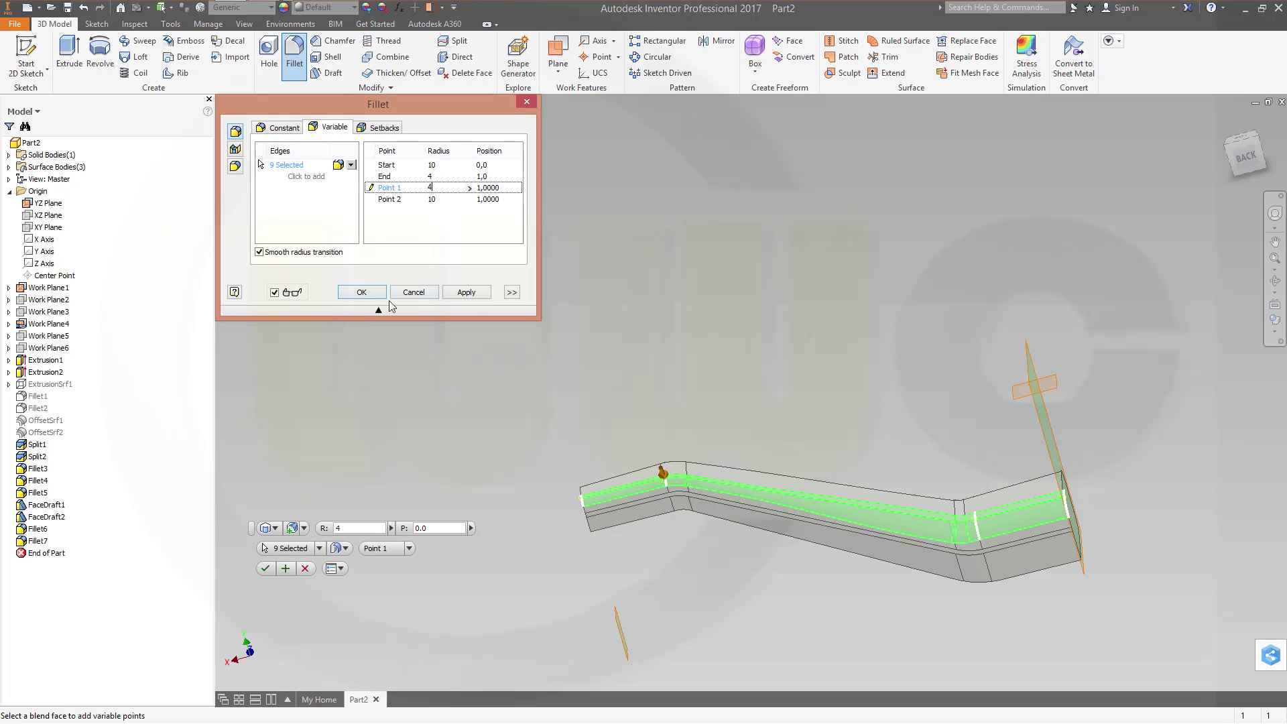
click(466, 292)
Step: Select the back side's lower long edge chain for a variable fillet with start radius 5 and end radius 8
shift+middle_drag(632, 359, 643, 308)
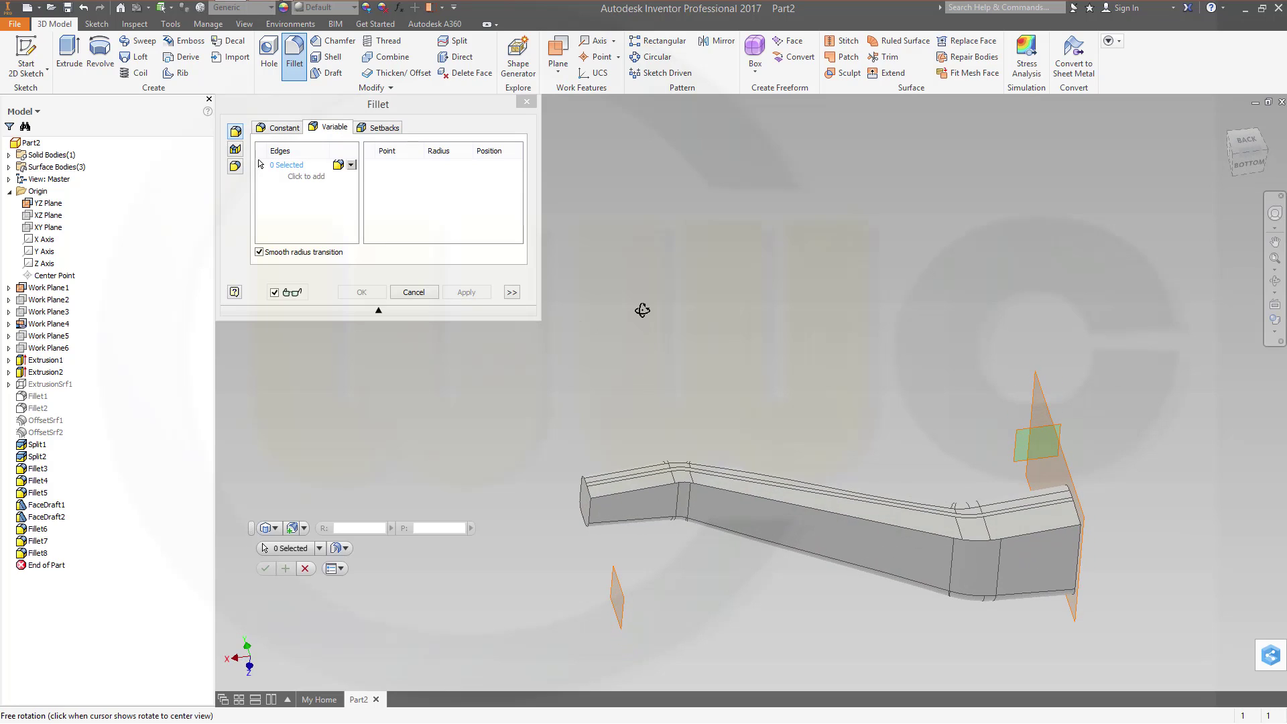
click(627, 495)
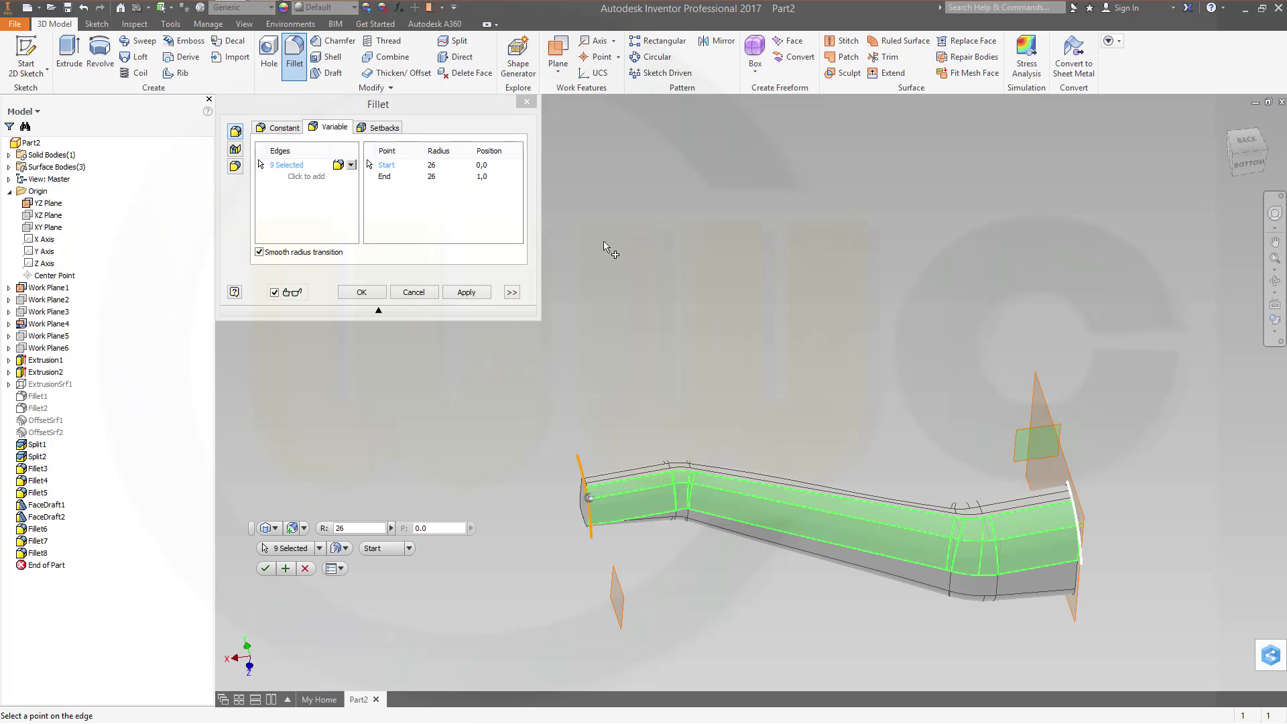
click(408, 168)
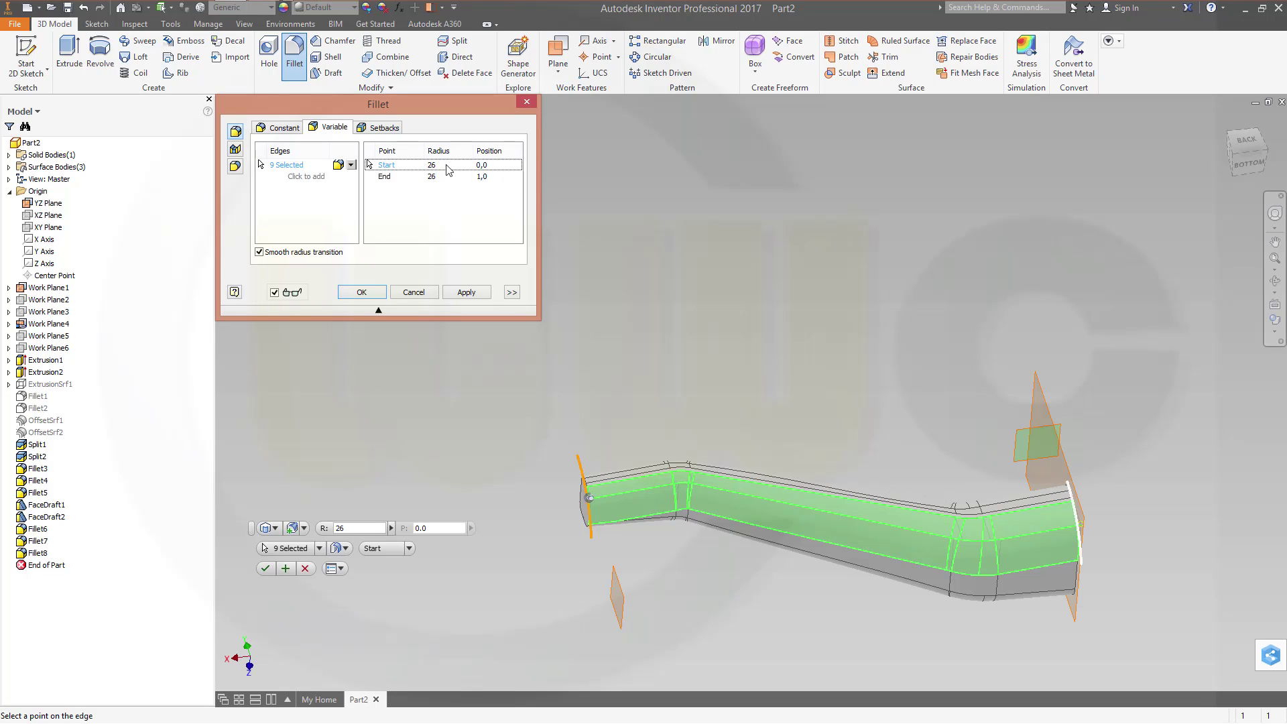
click(441, 165)
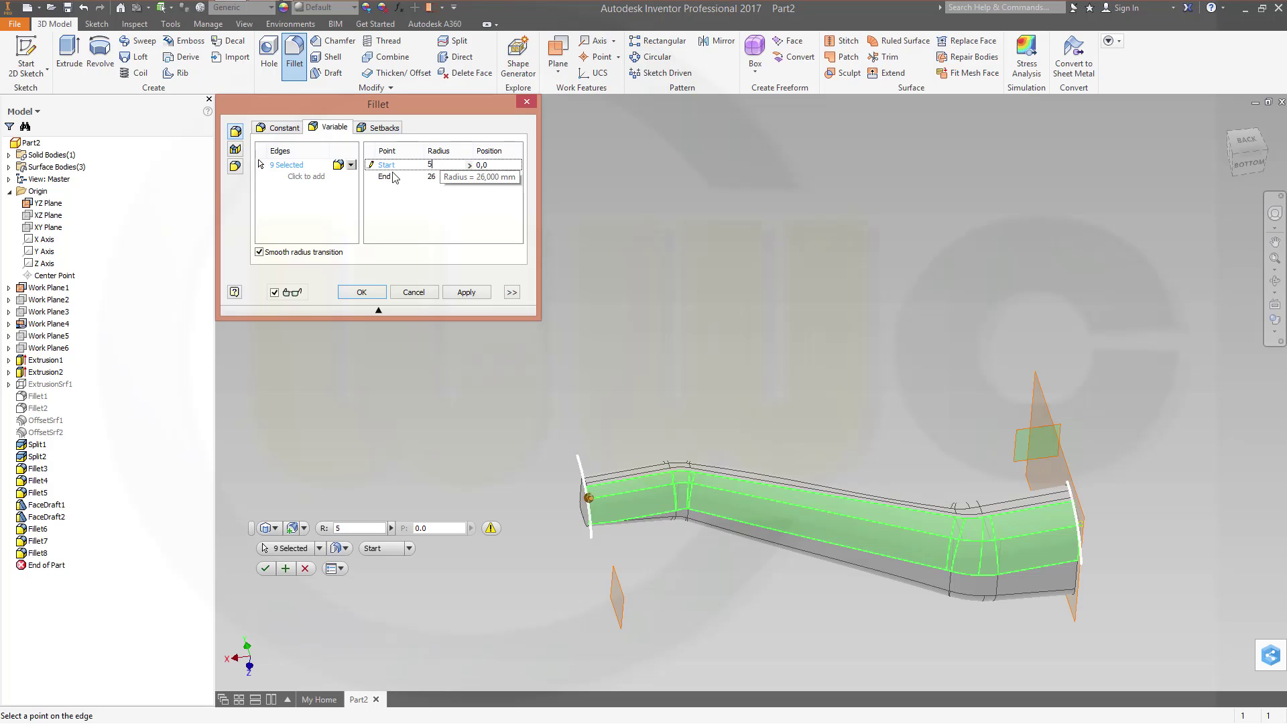
click(436, 177)
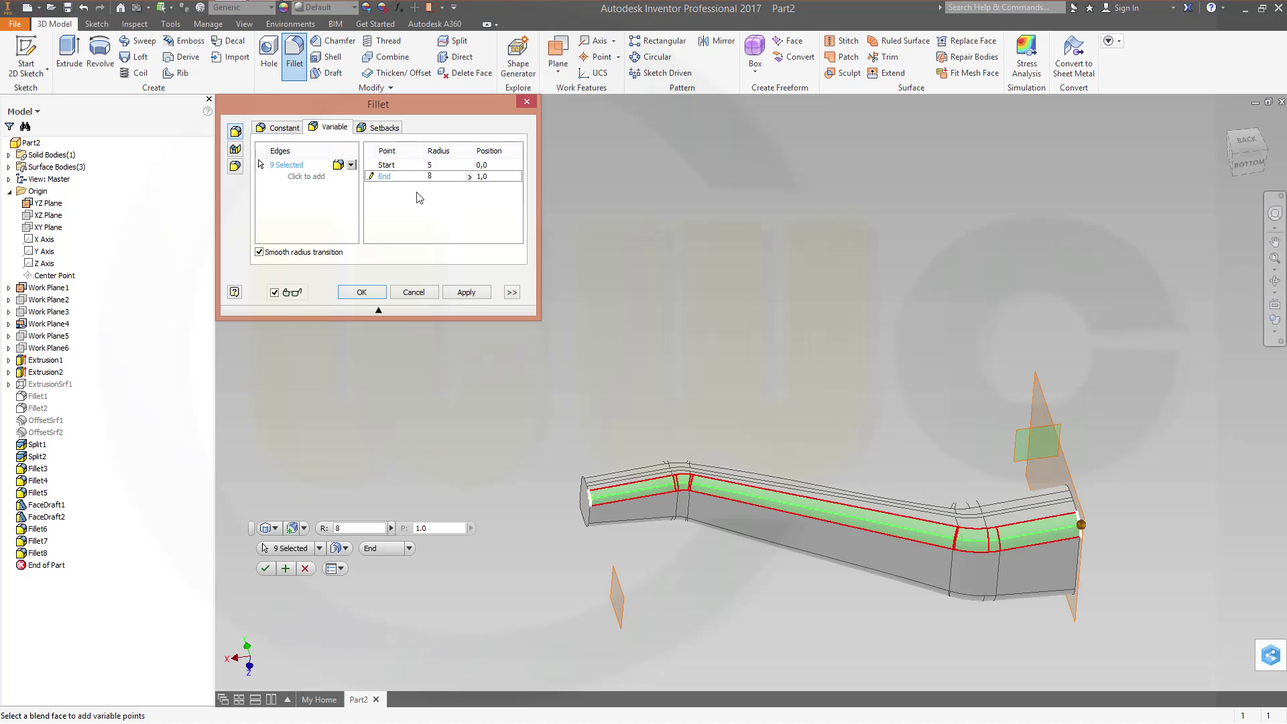
Step: Add points at both bends of the lower back edge, radius 5 near the narrow end and 8 near the wide end, and apply the fillet
click(387, 166)
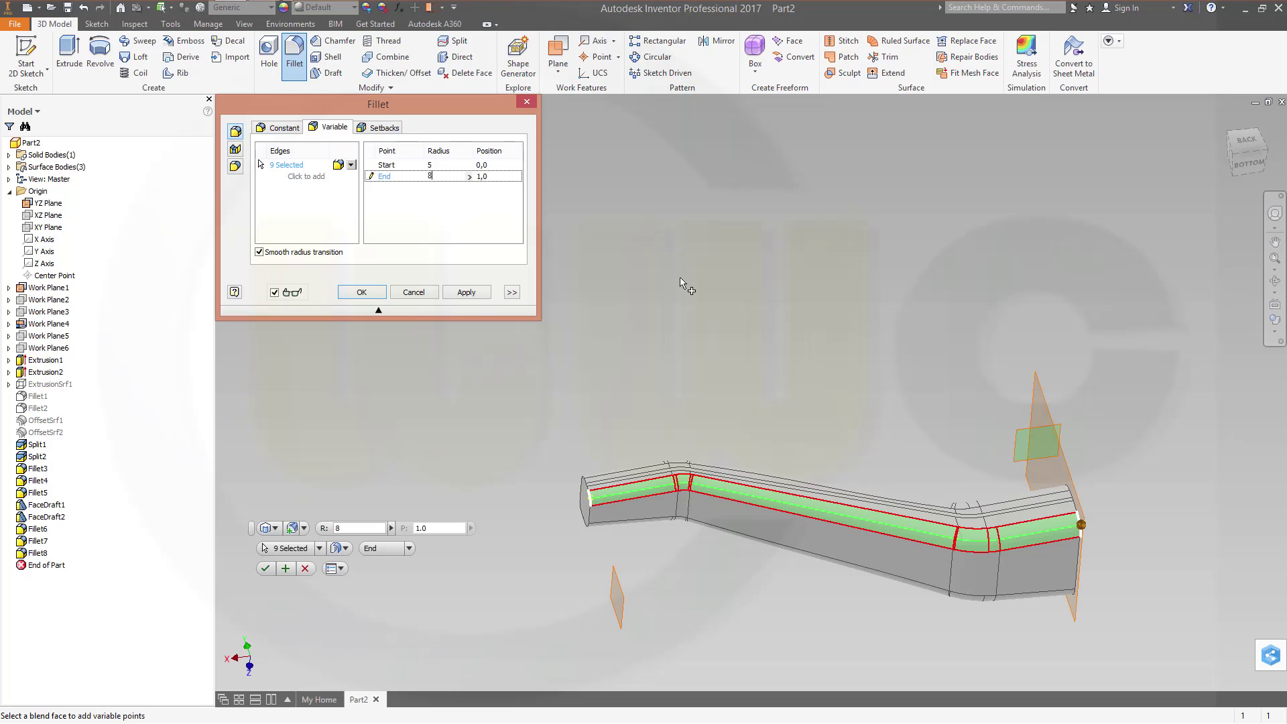
click(675, 485)
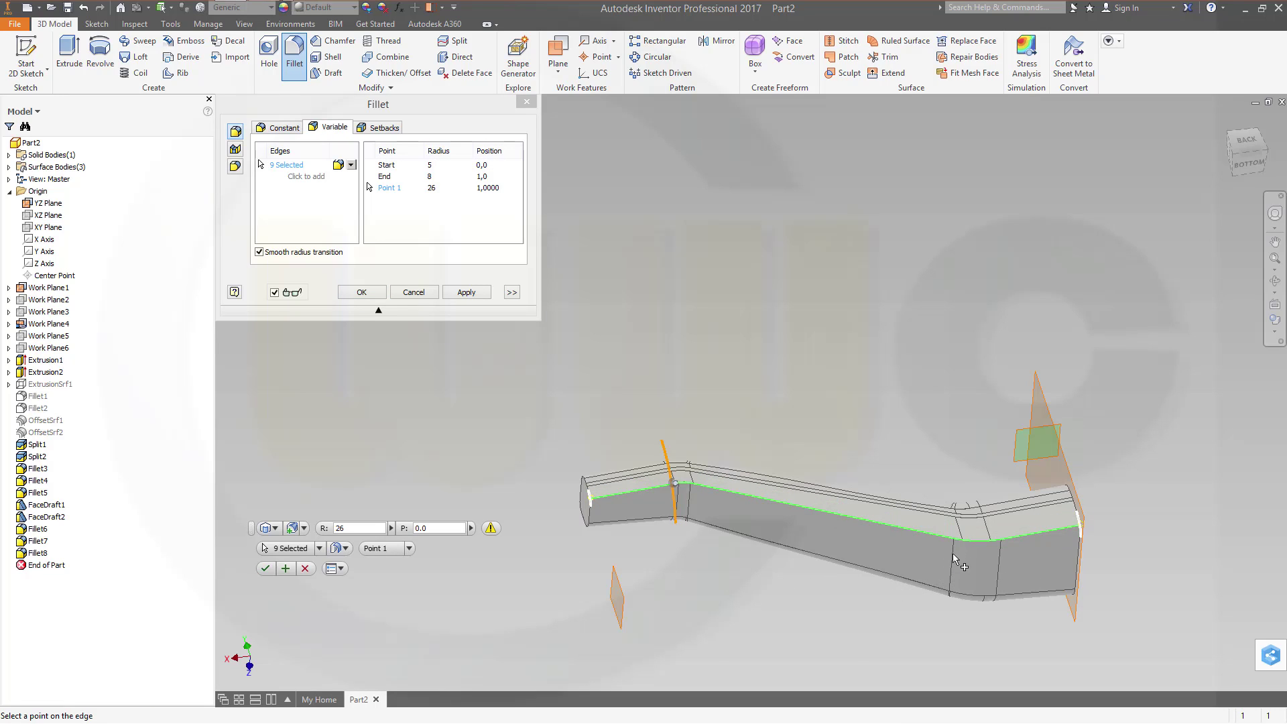
click(1083, 281)
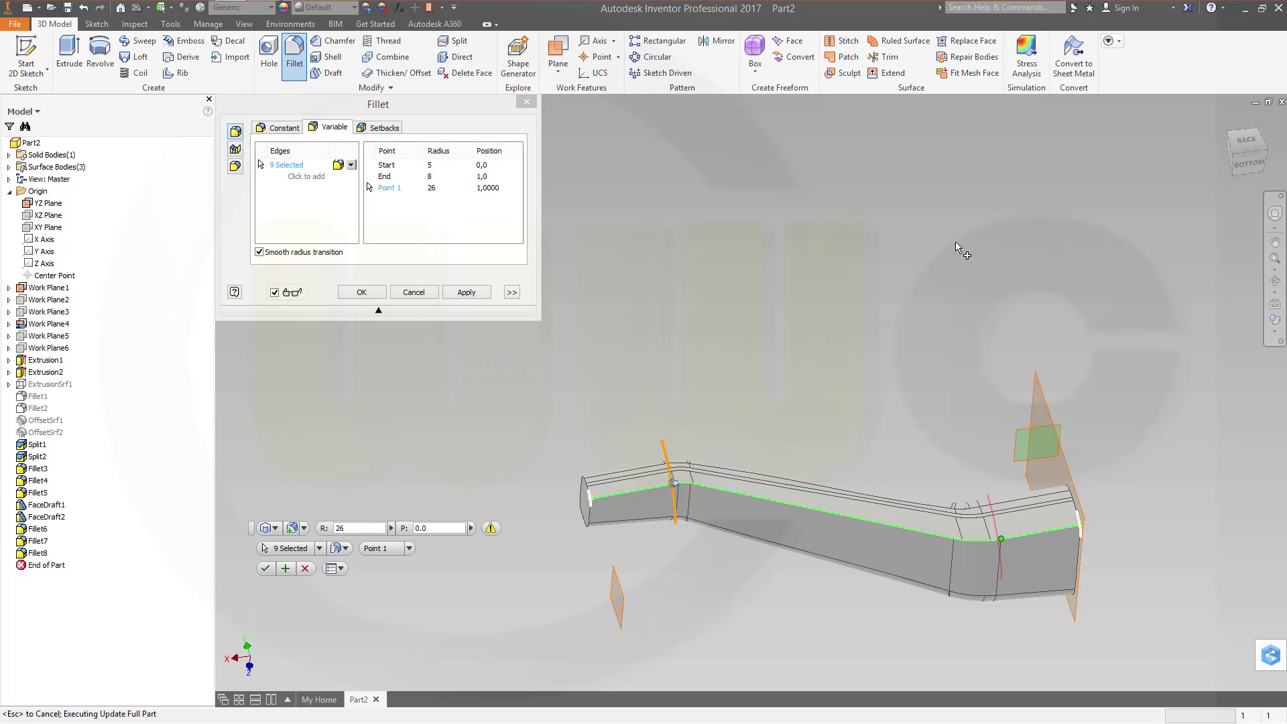
click(430, 199)
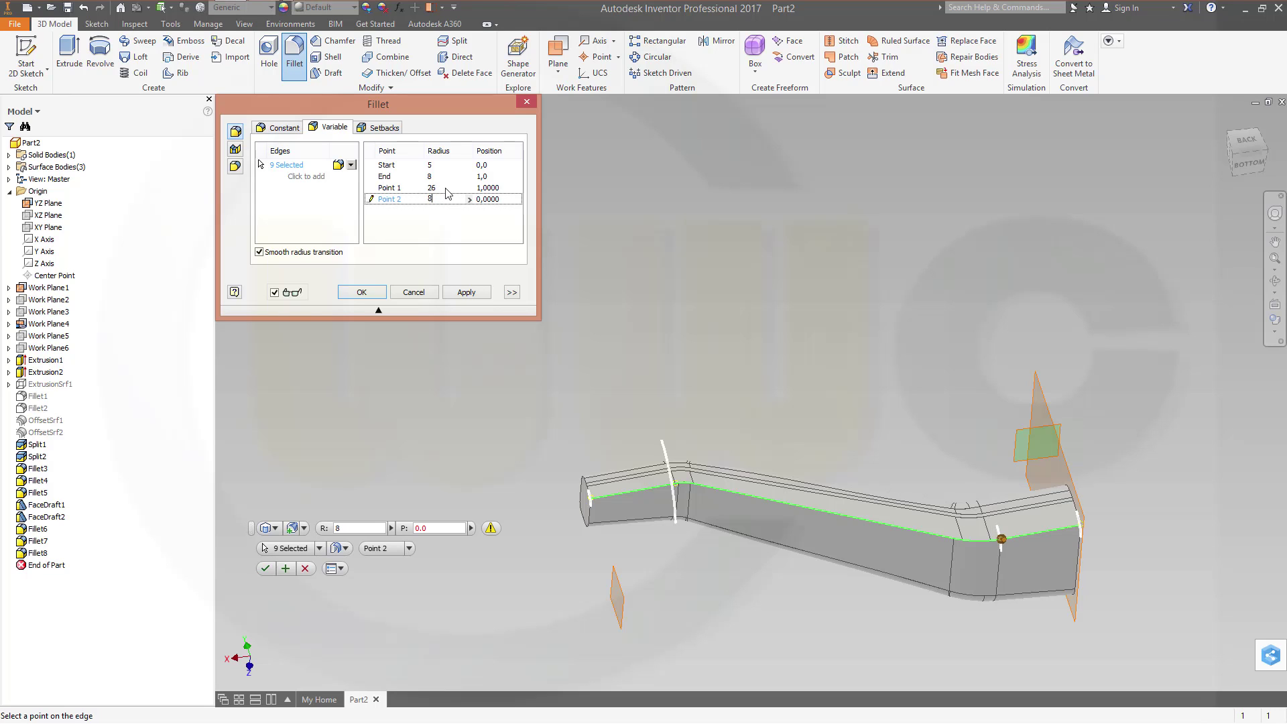
click(441, 188)
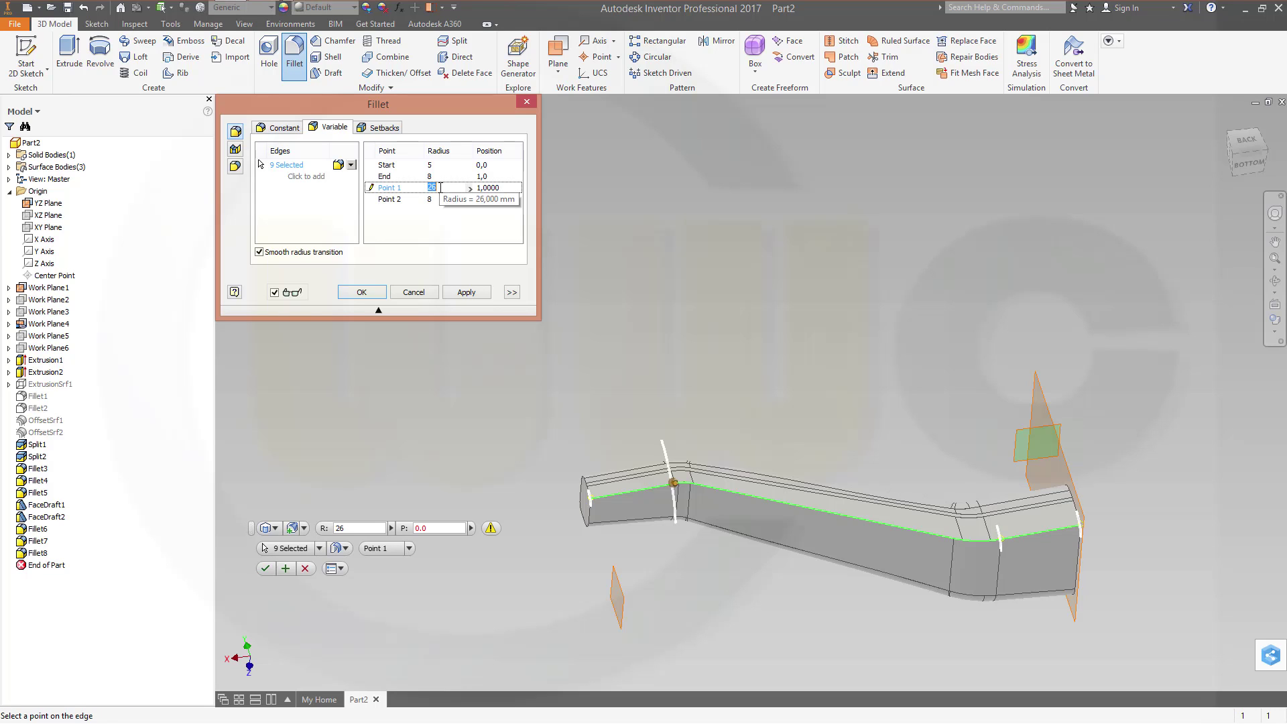
text(5)
click(363, 292)
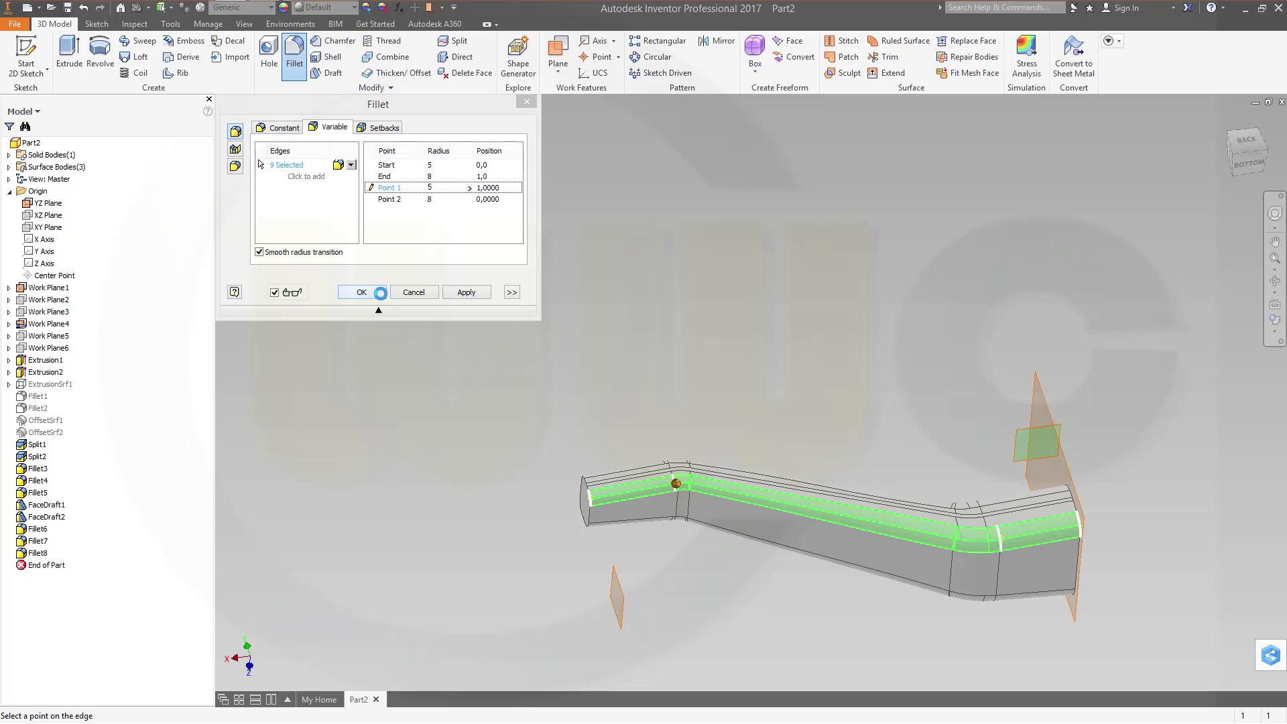
Step: Hide the arm's solid body
shift+middle_drag(723, 326, 833, 506)
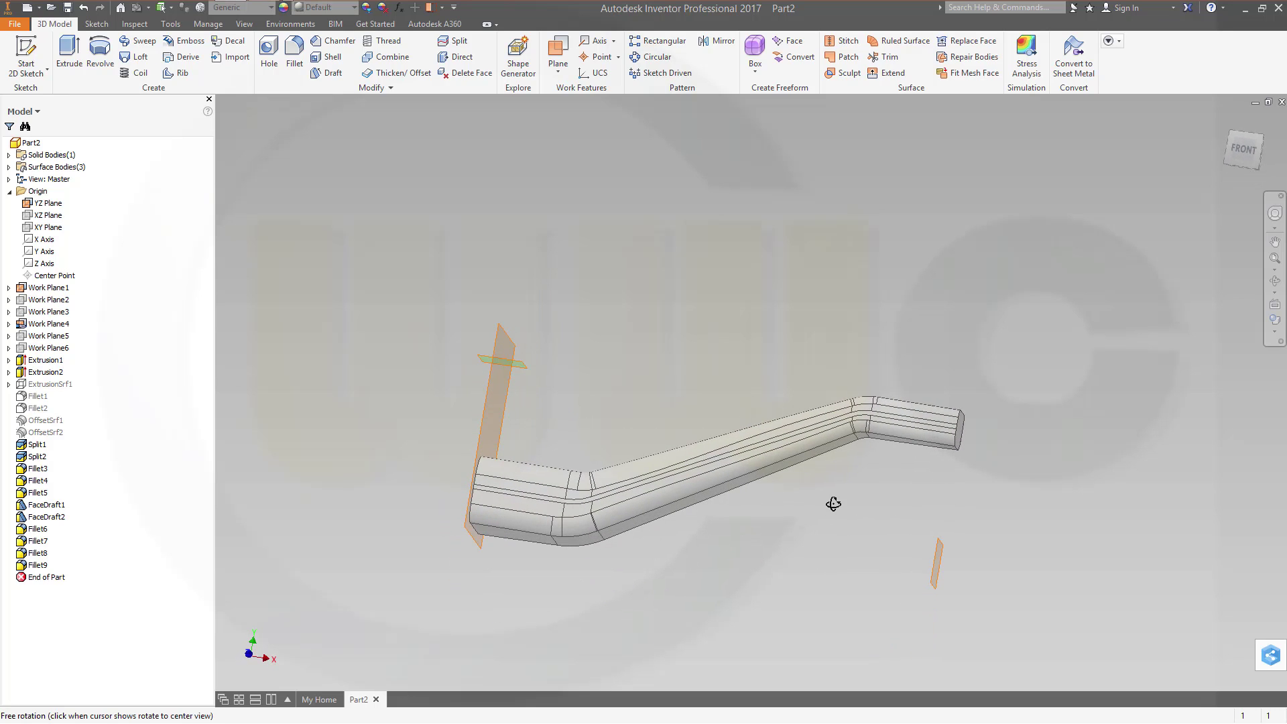
right_click(60, 153)
click(91, 173)
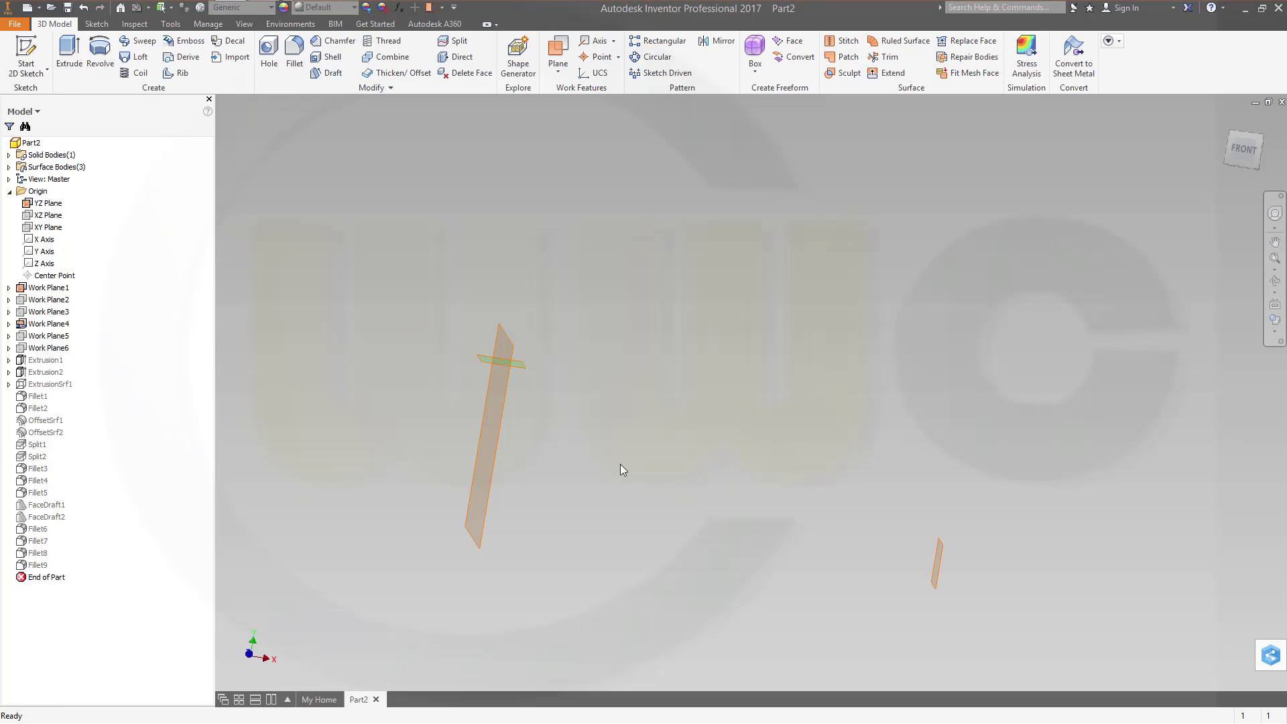
shift+middle_drag(578, 498, 589, 463)
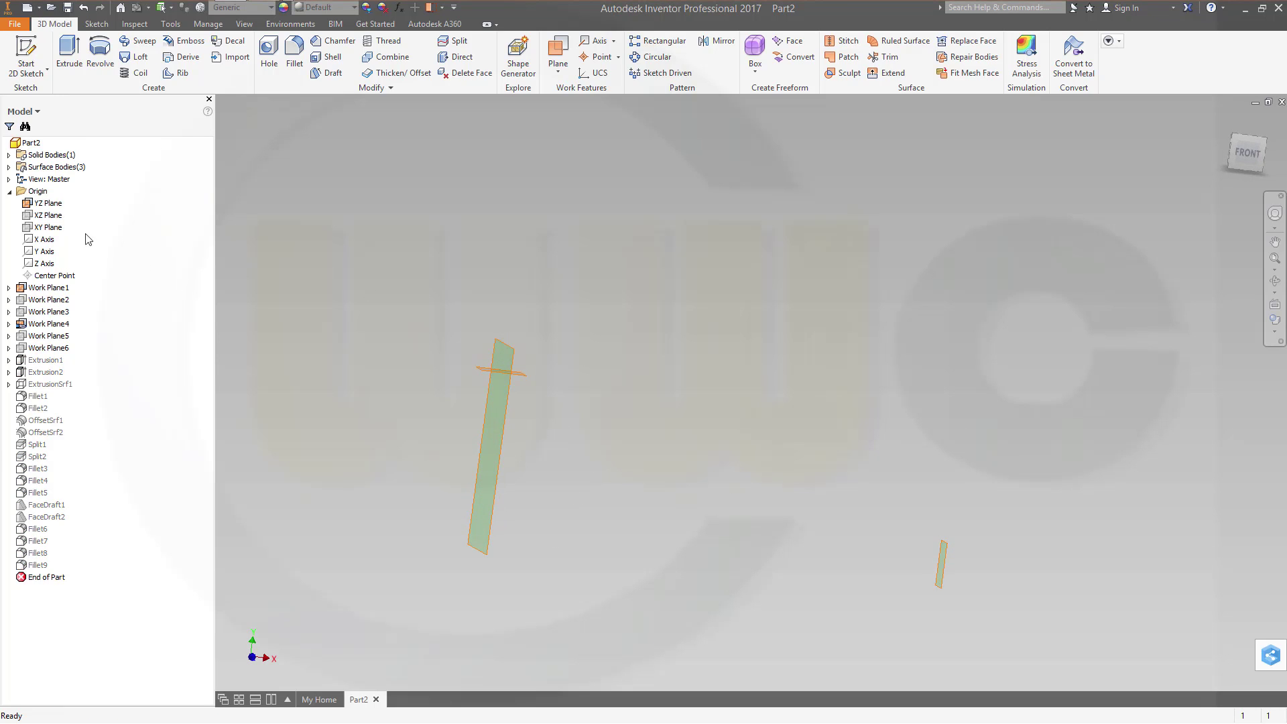
Step: Toggle the visibility of the YZ, XZ and XY origin planes together
right_click(55, 222)
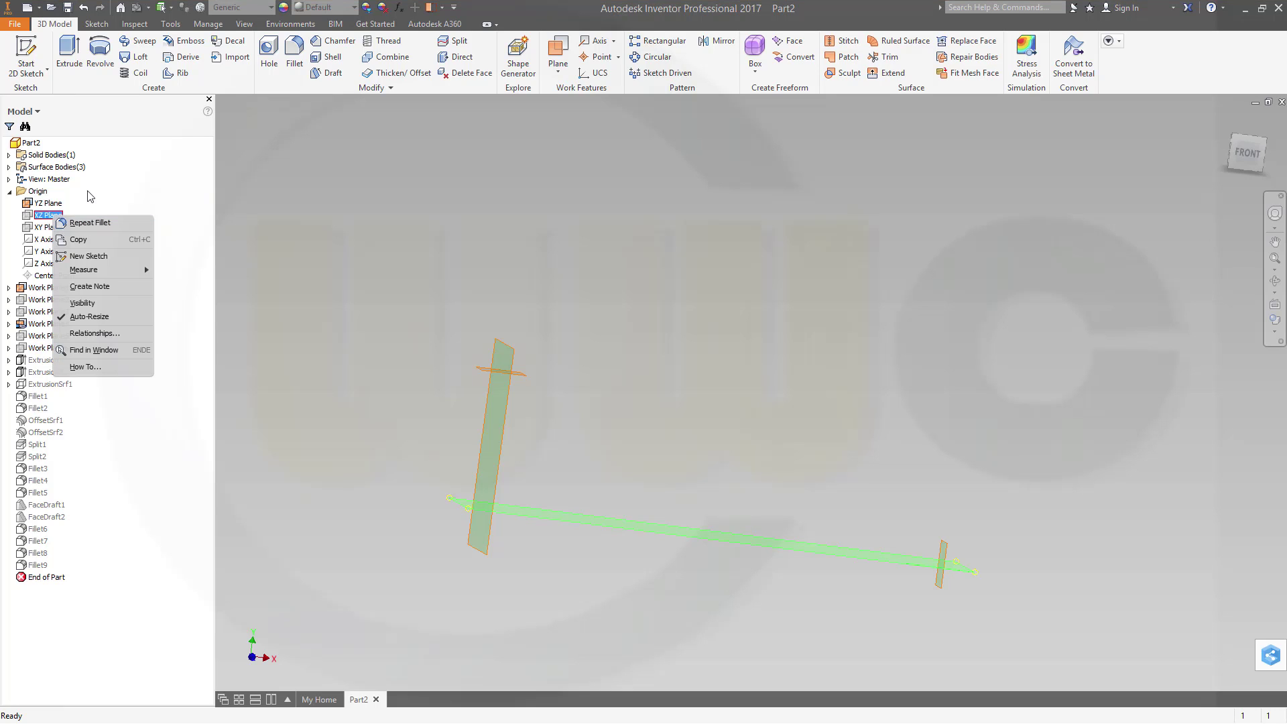
click(65, 208)
ctrl+click(65, 207)
ctrl+click(56, 228)
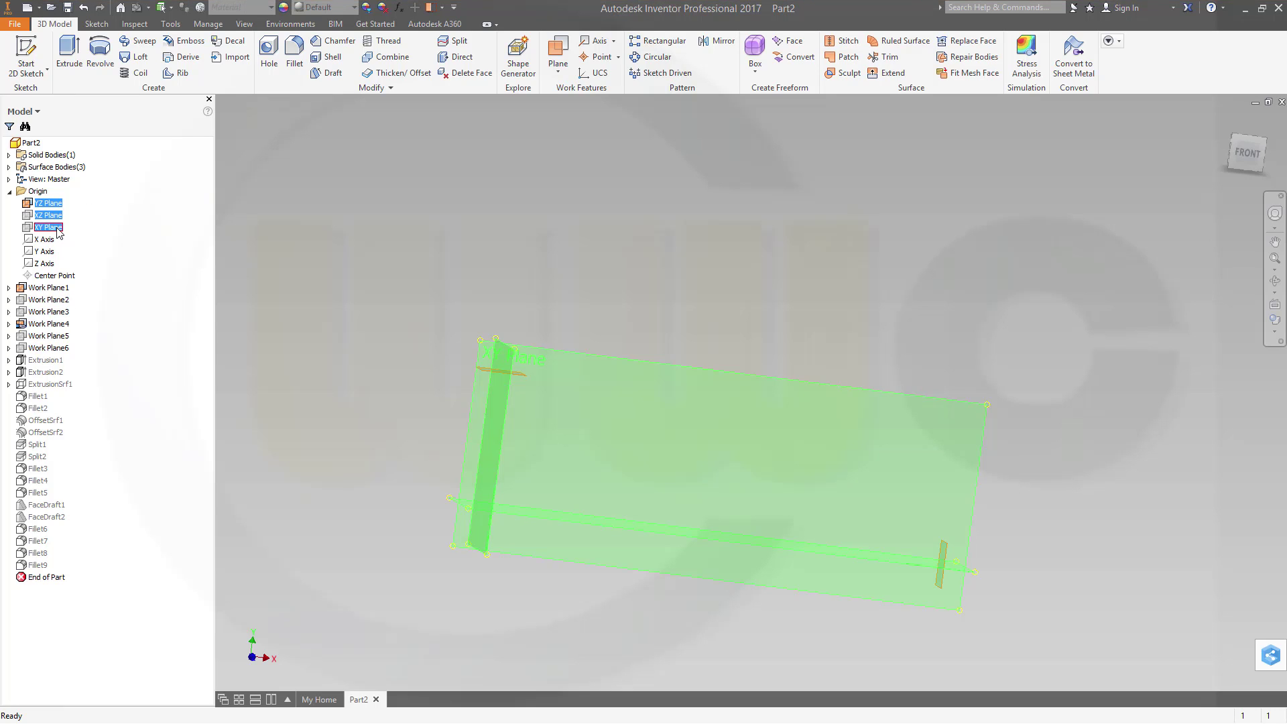
right_click(57, 229)
click(85, 300)
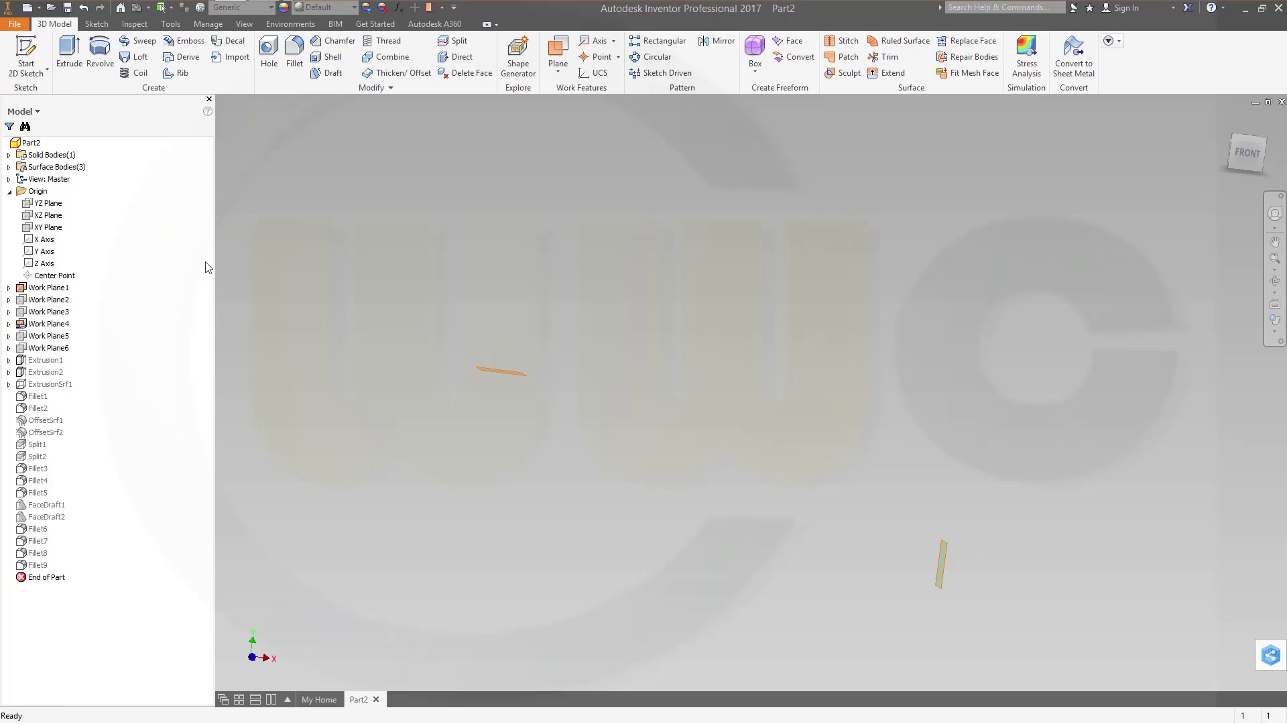
Step: Toggle the visibility of Work Plane2 through Work Plane6 together
click(60, 300)
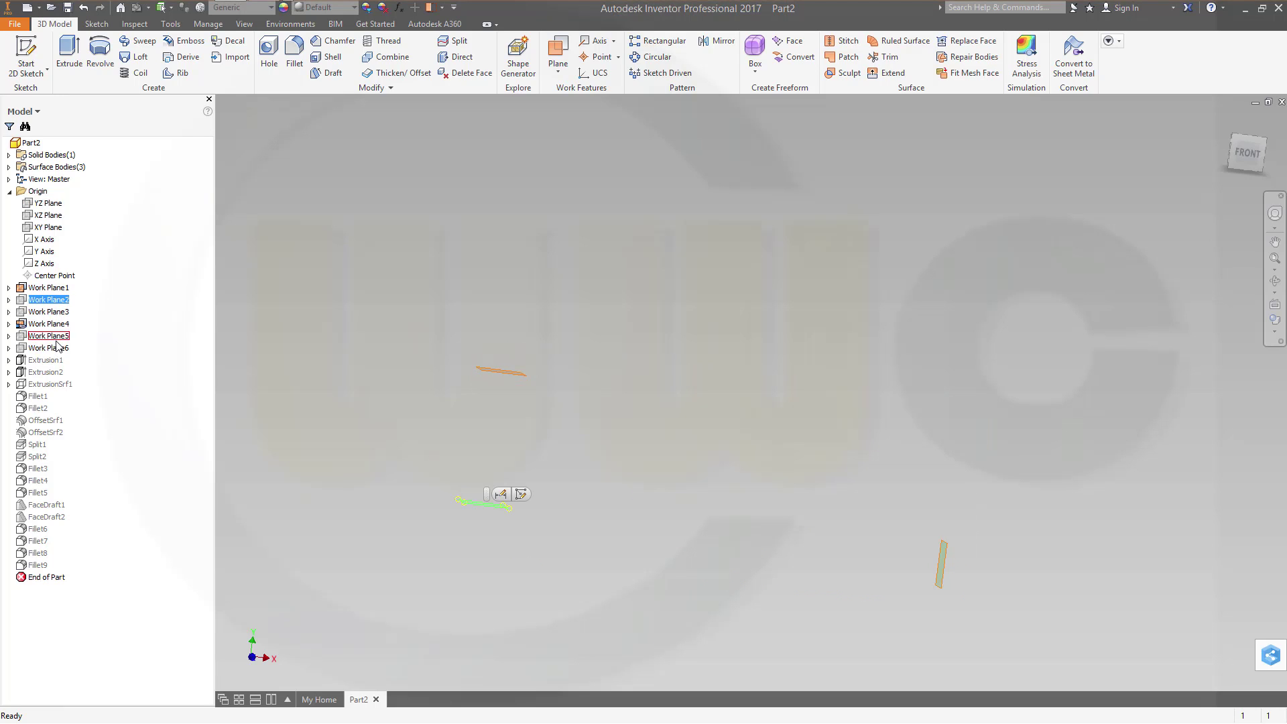
shift+click(57, 348)
right_click(51, 349)
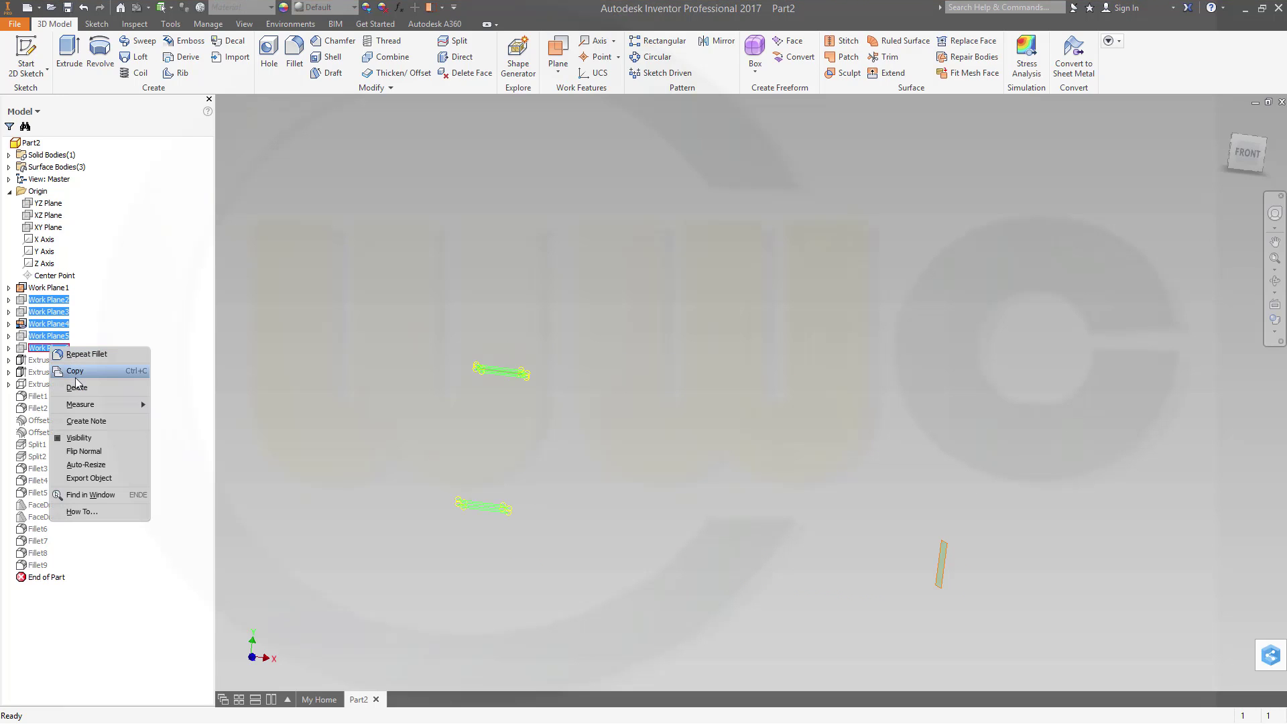
click(79, 437)
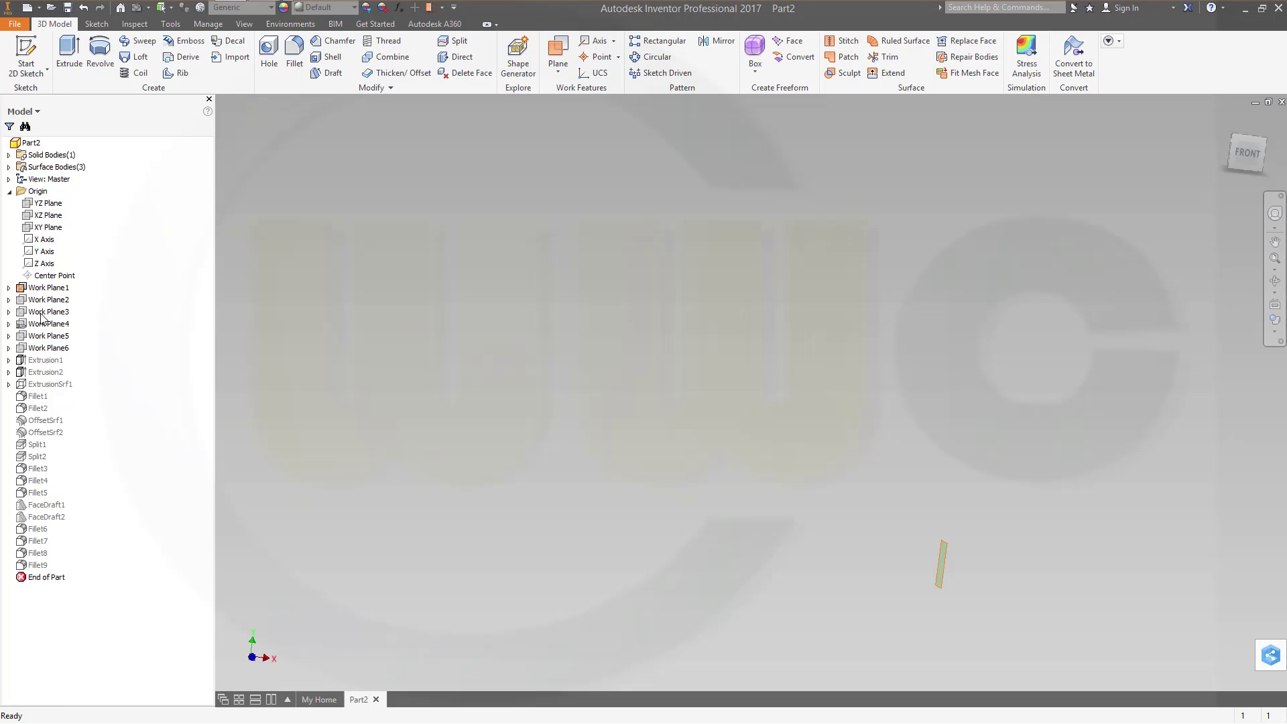
Step: Show Work Plane2 through Work Plane6 in the model
click(58, 303)
shift+click(52, 347)
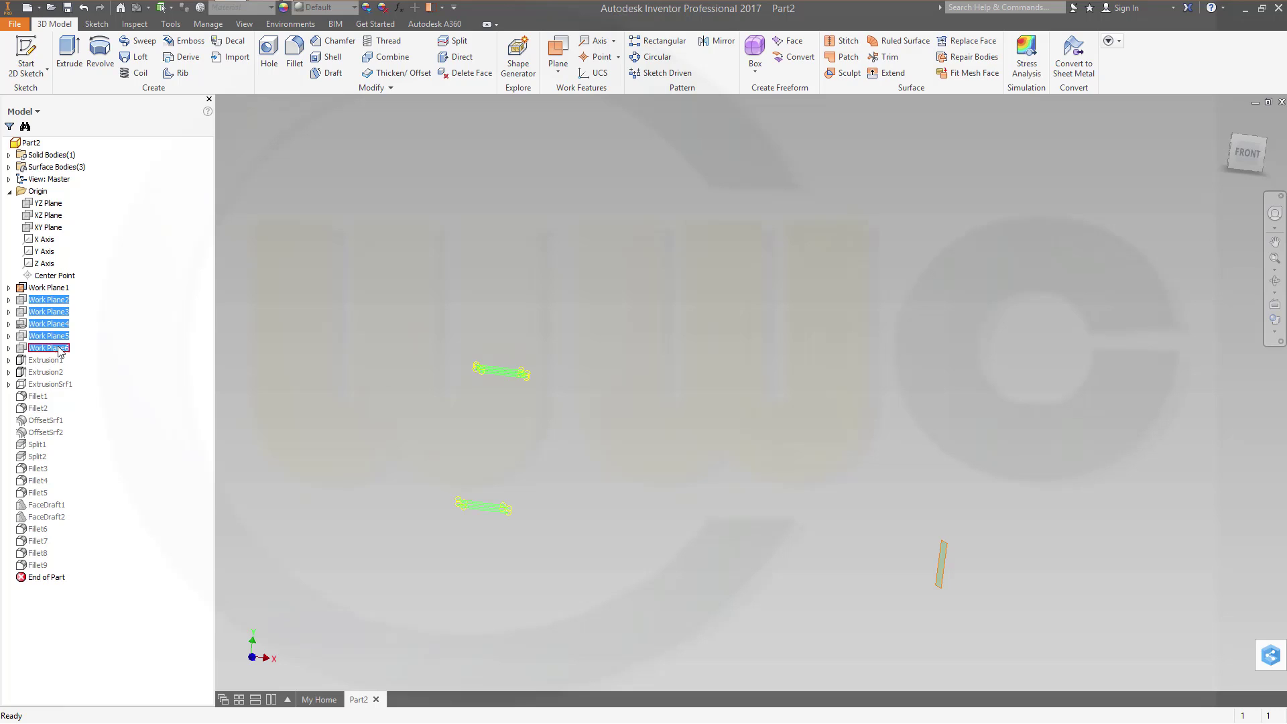
right_click(56, 347)
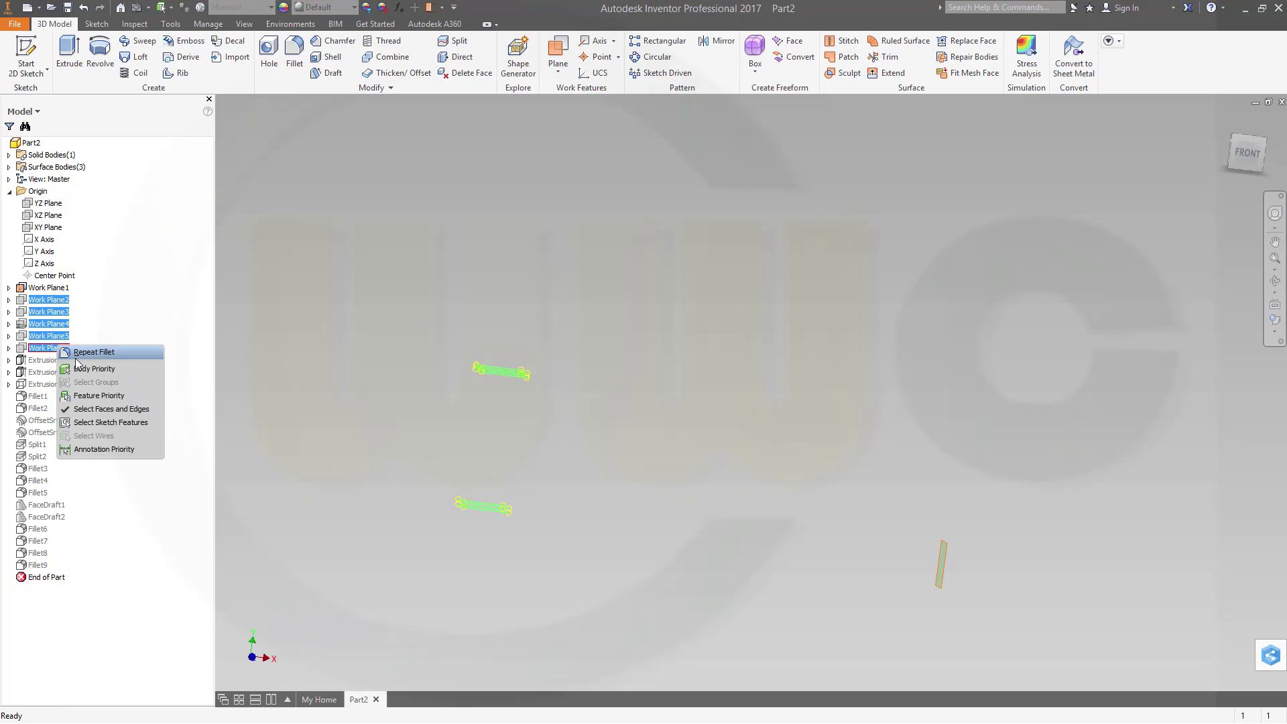
click(37, 333)
right_click(37, 334)
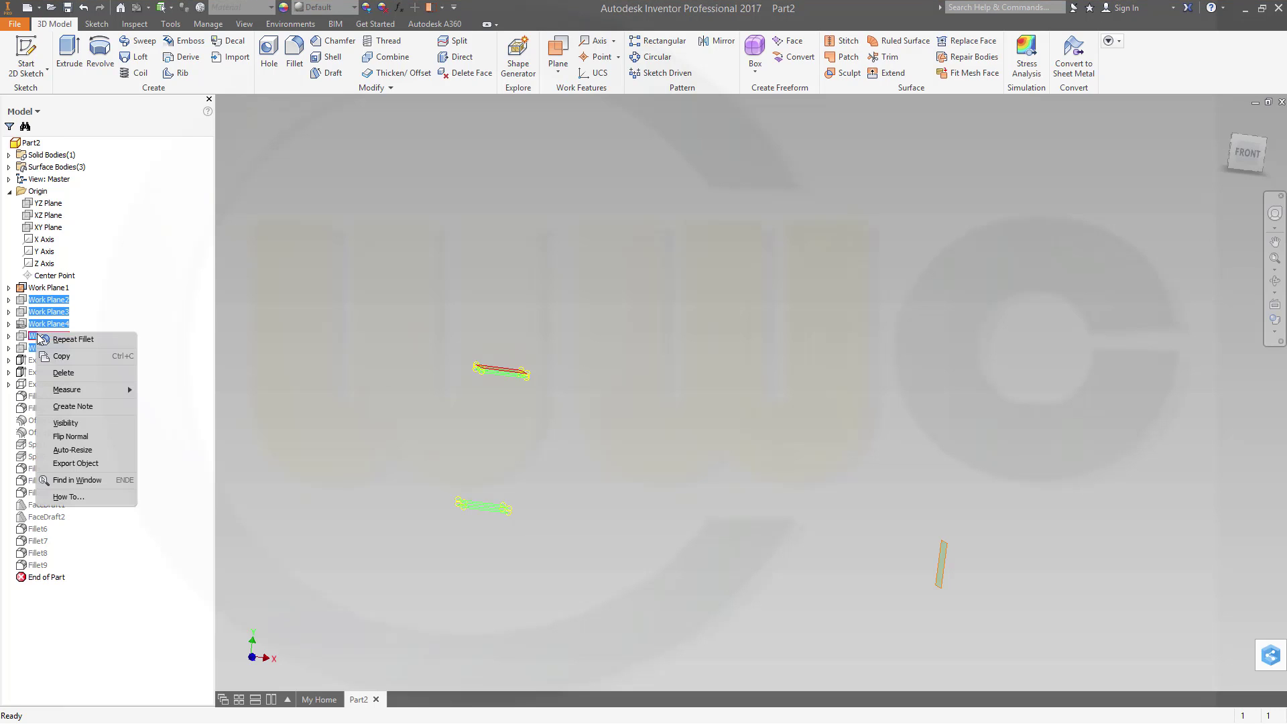
click(65, 422)
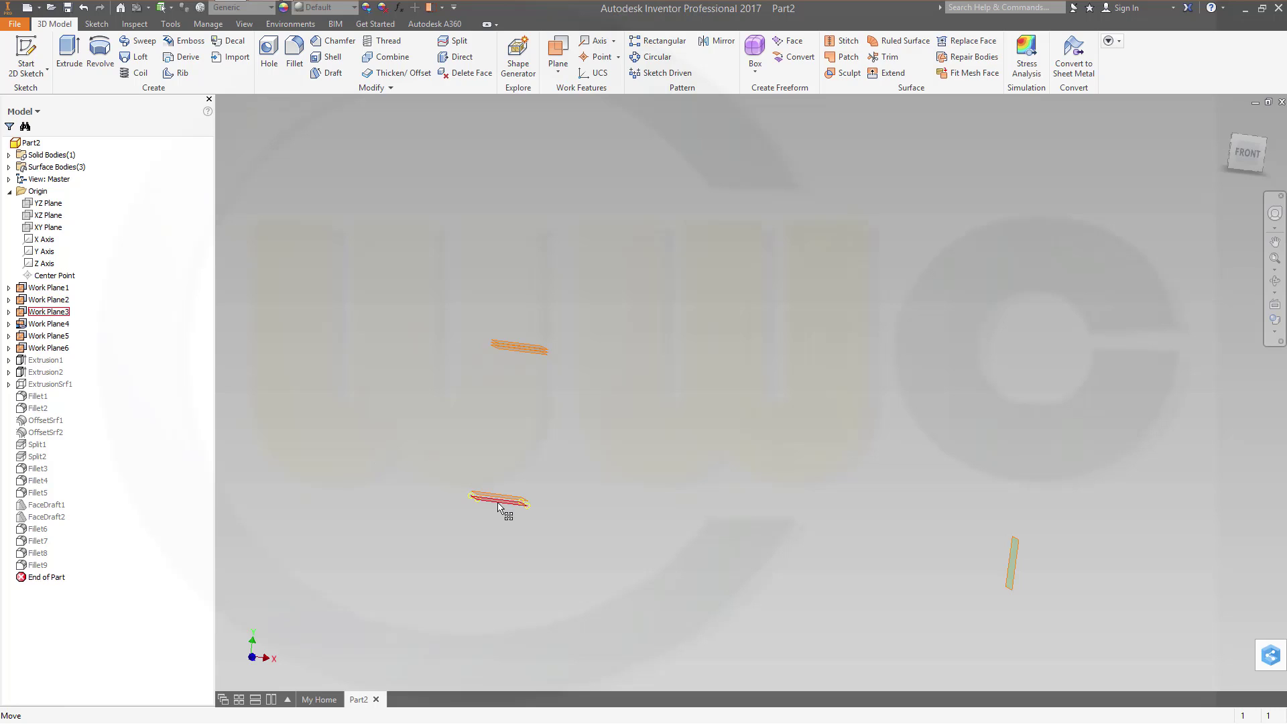
Step: Show the YZ, XZ and XY origin planes in the model
scroll(516, 526, up, 5)
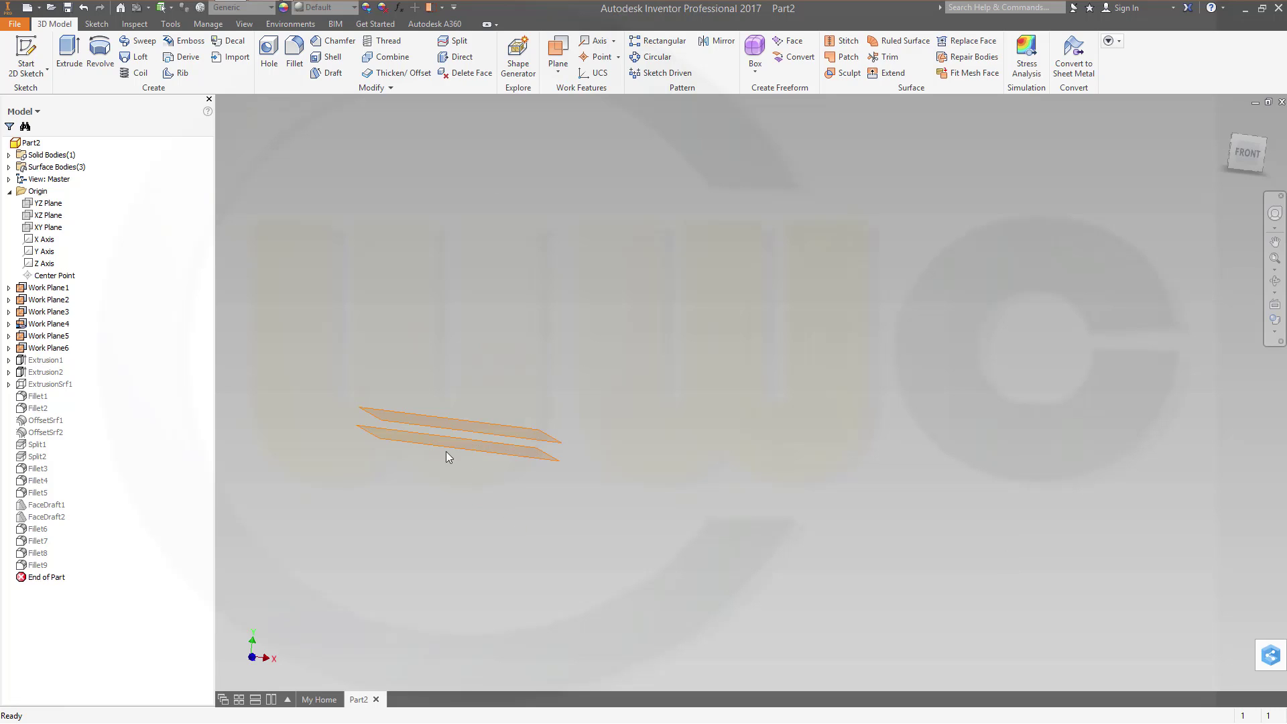
click(48, 202)
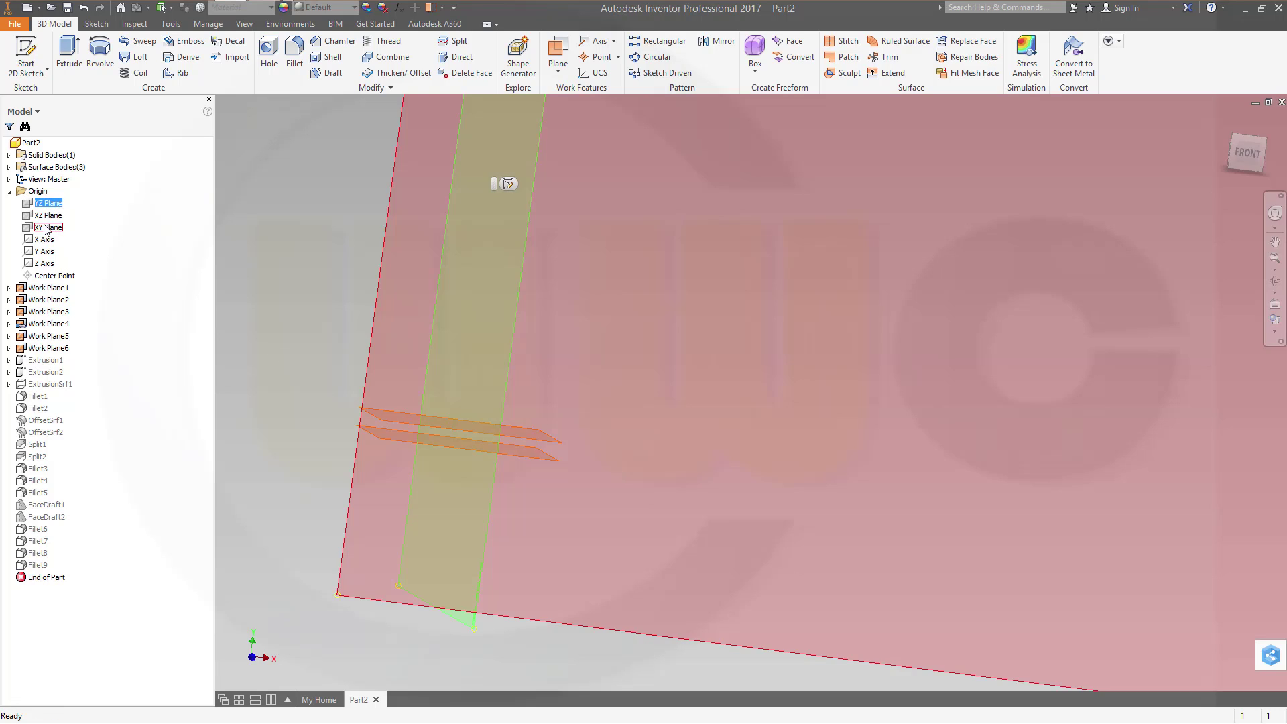
shift+click(47, 227)
right_click(45, 229)
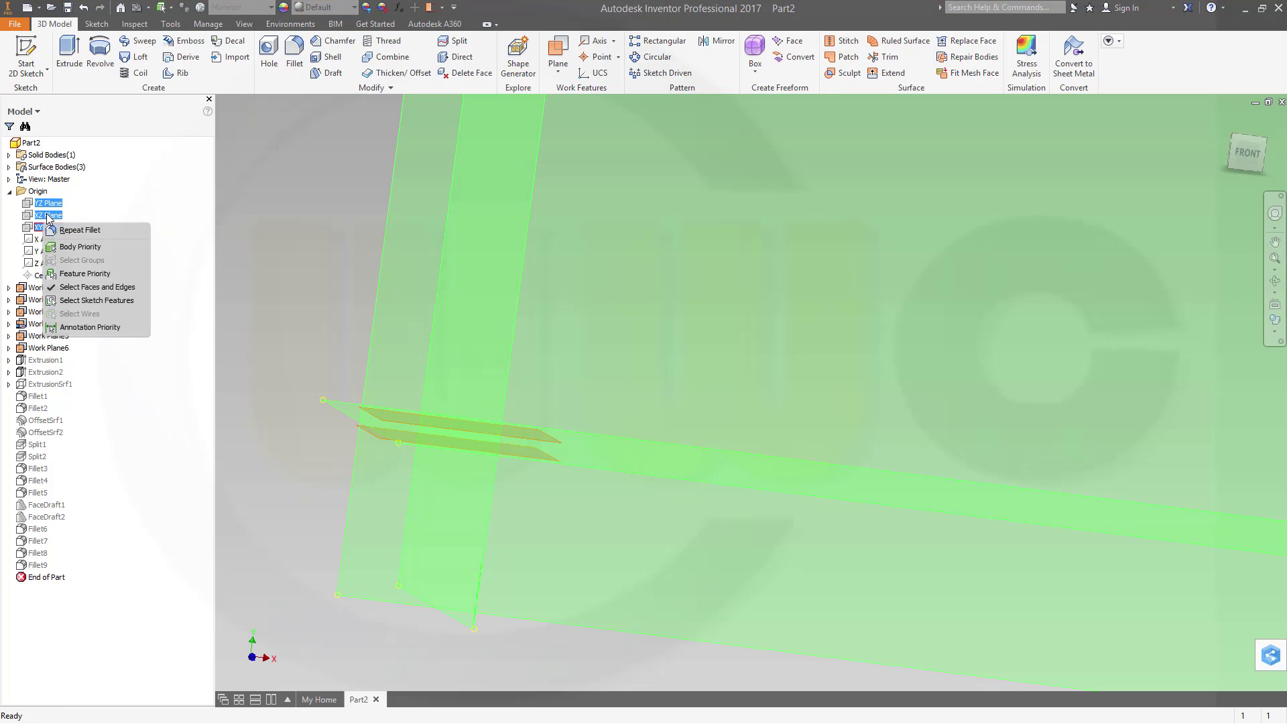
key(Escape)
right_click(48, 218)
click(89, 289)
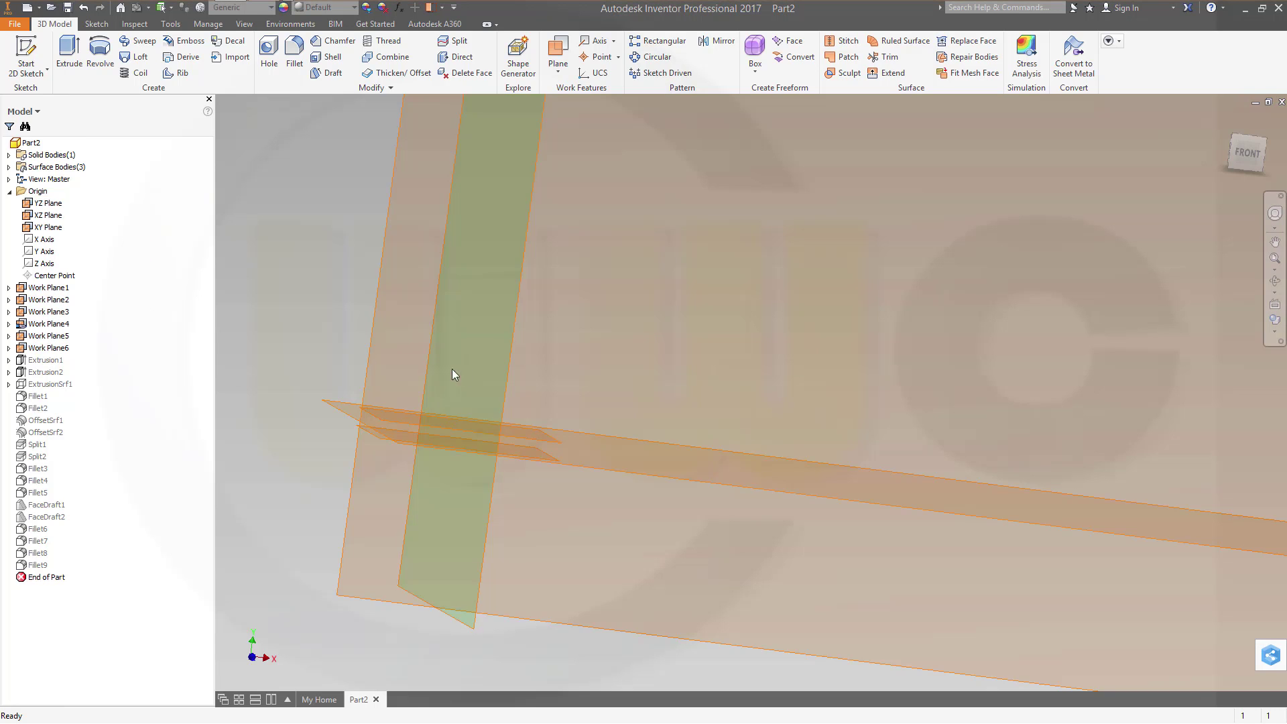
Step: Sketch a 50 mm diameter circle centred on the origin on the XZ plane and finish the sketch
scroll(534, 366, down, 5)
shift+middle_drag(535, 366, 473, 445)
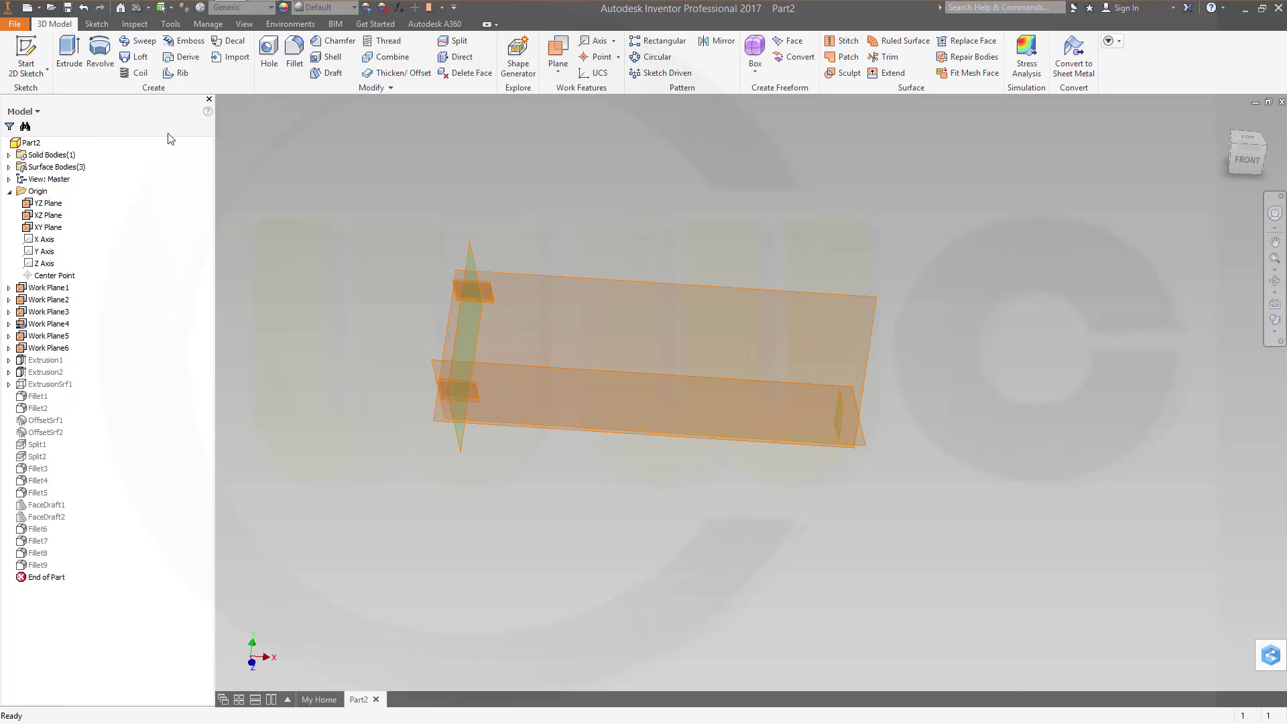
click(27, 53)
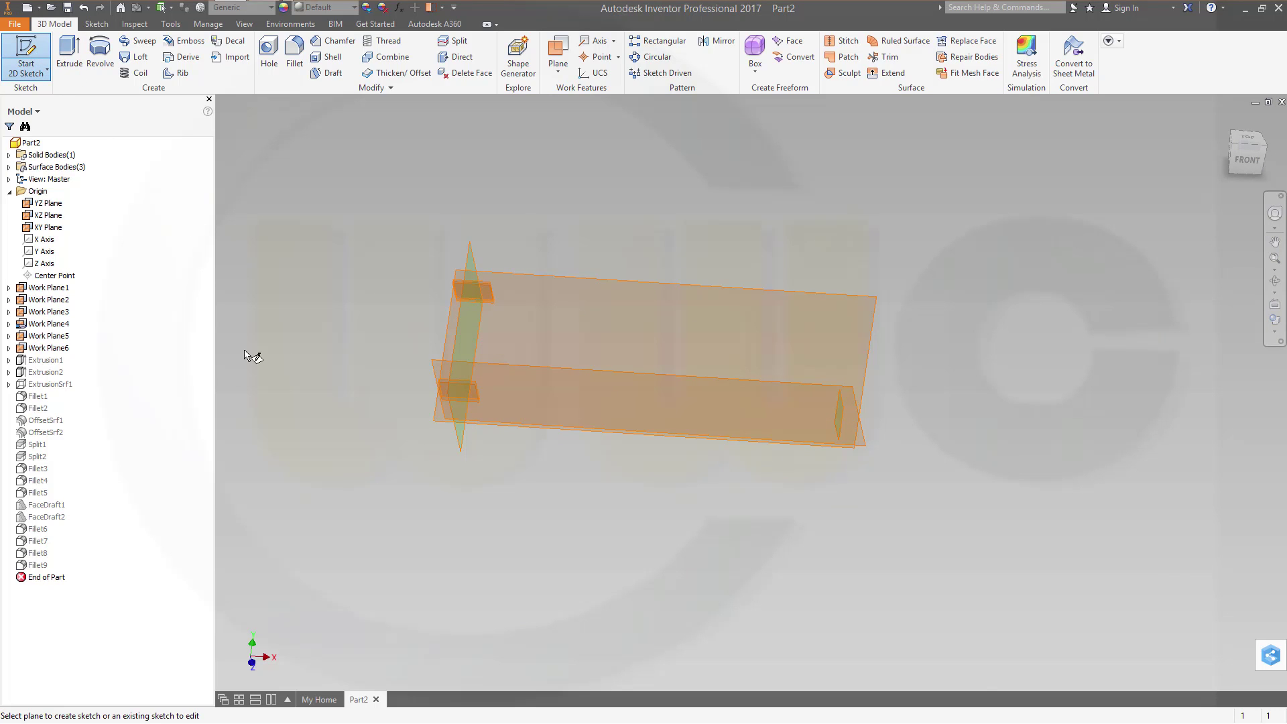
click(41, 215)
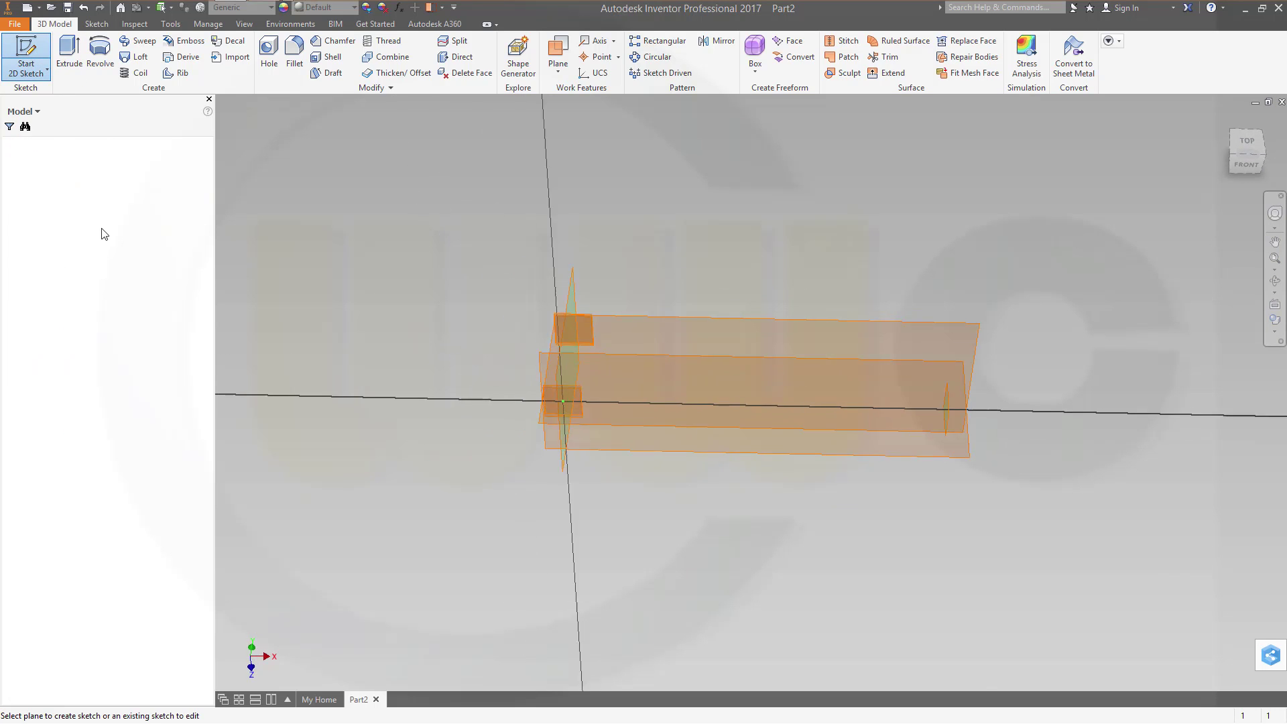
click(102, 57)
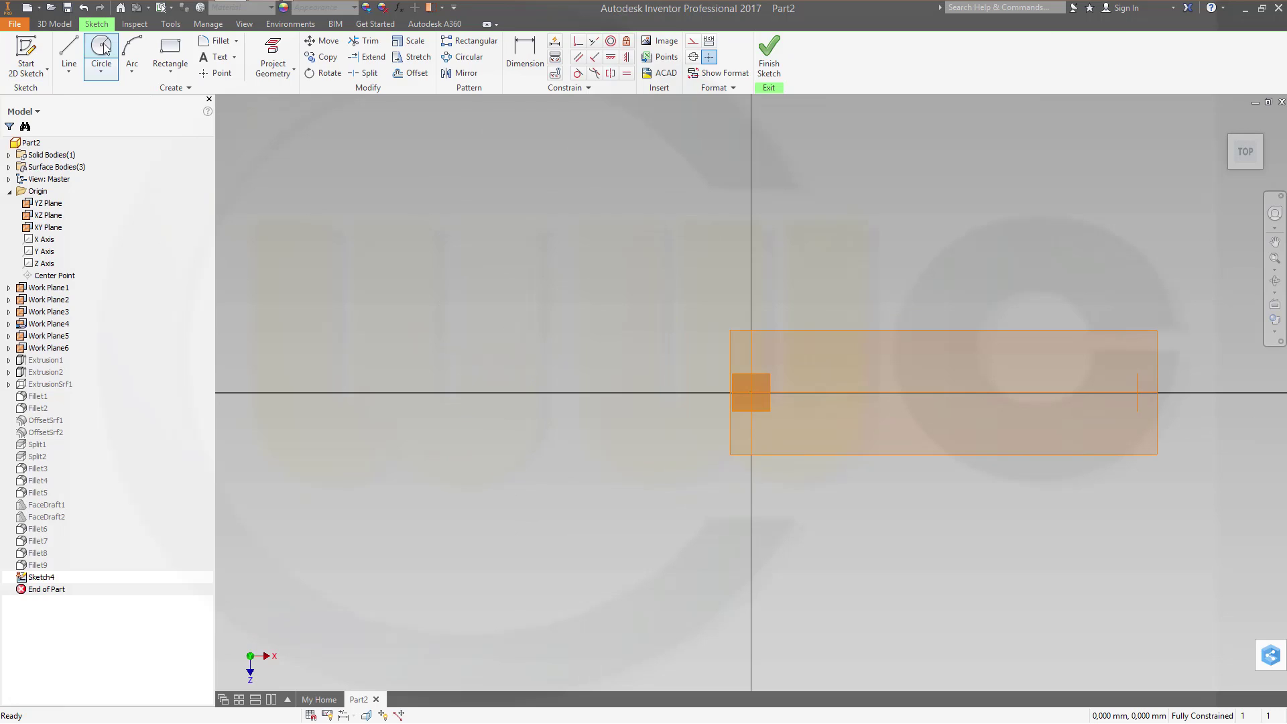
click(749, 391)
text(50)
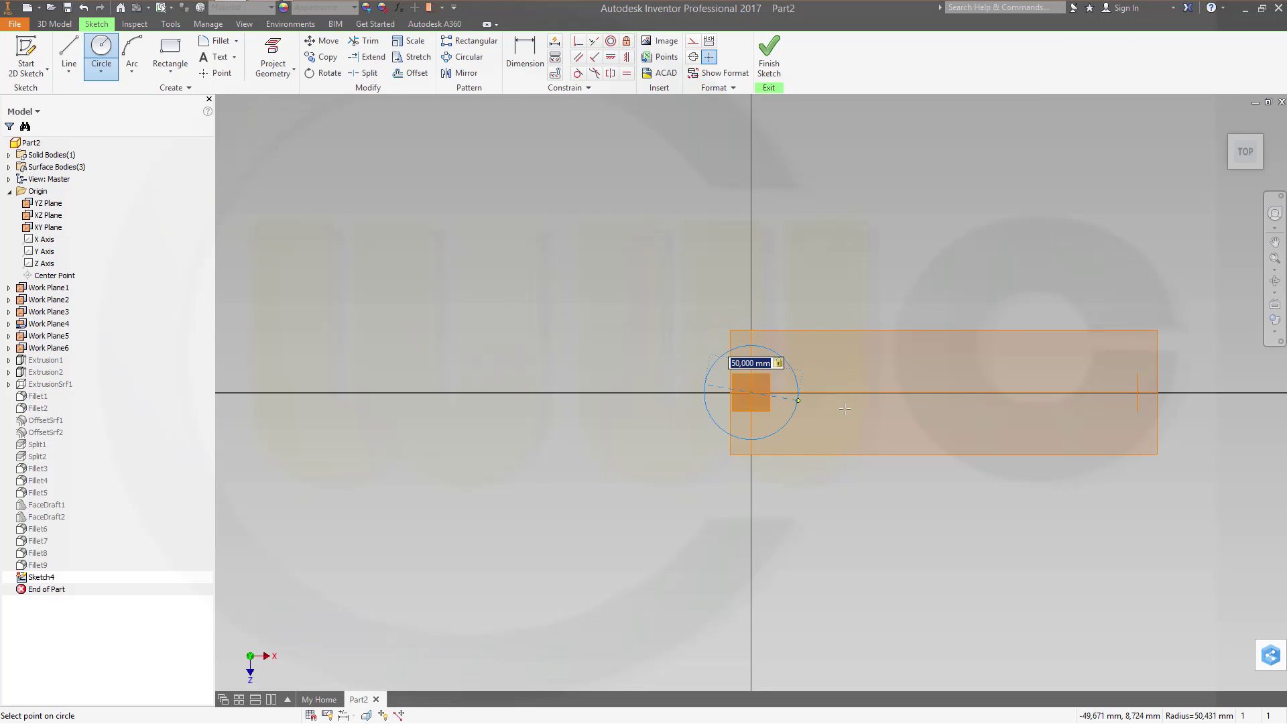
key(Return)
click(769, 54)
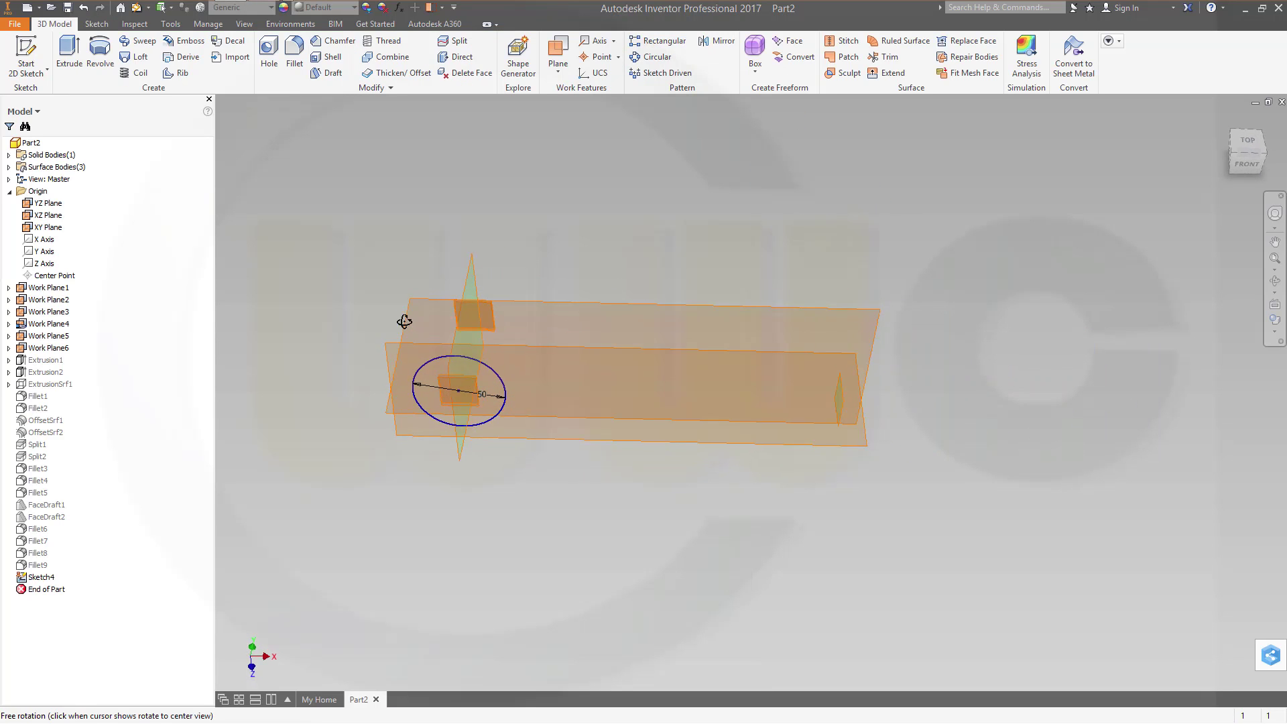
Step: Extrude the circle symmetrically about the sketch plane with a total distance of 50 mm
click(74, 57)
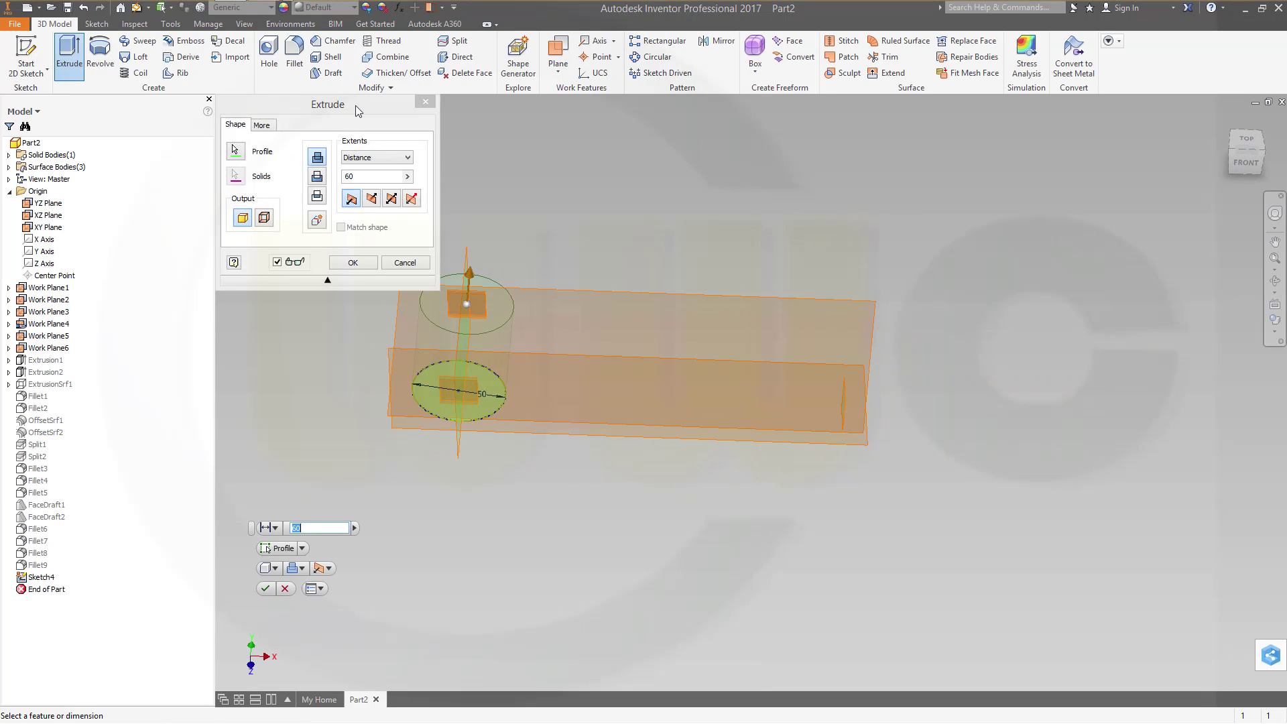
click(392, 200)
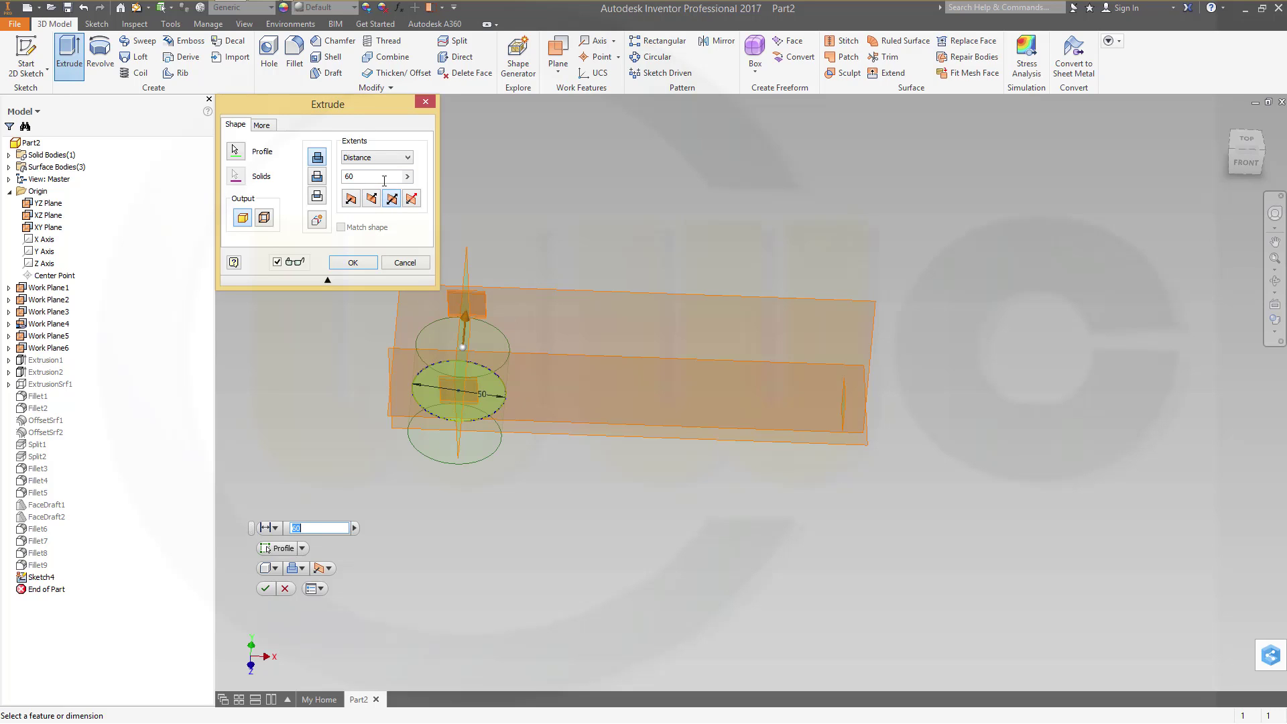
double_click(376, 176)
text(50)
key(Return)
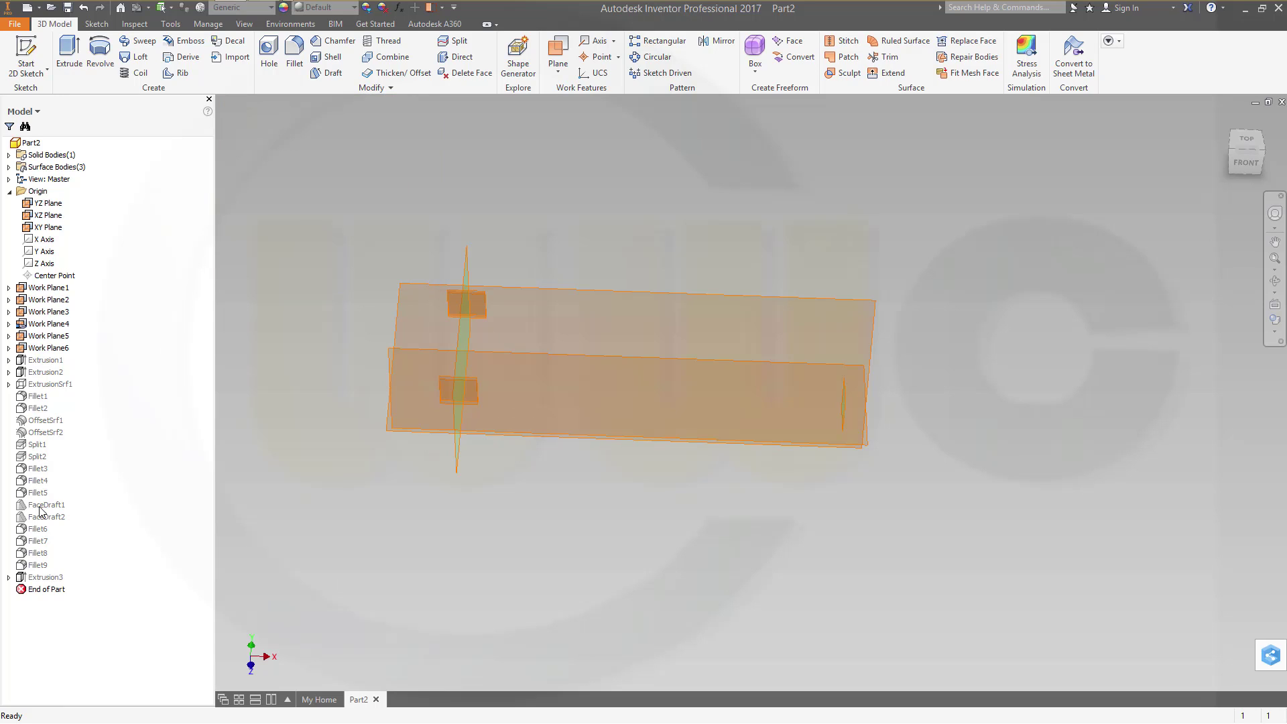
Step: Edit the cylinder's extrusion so that it creates a new, separate solid body
double_click(41, 577)
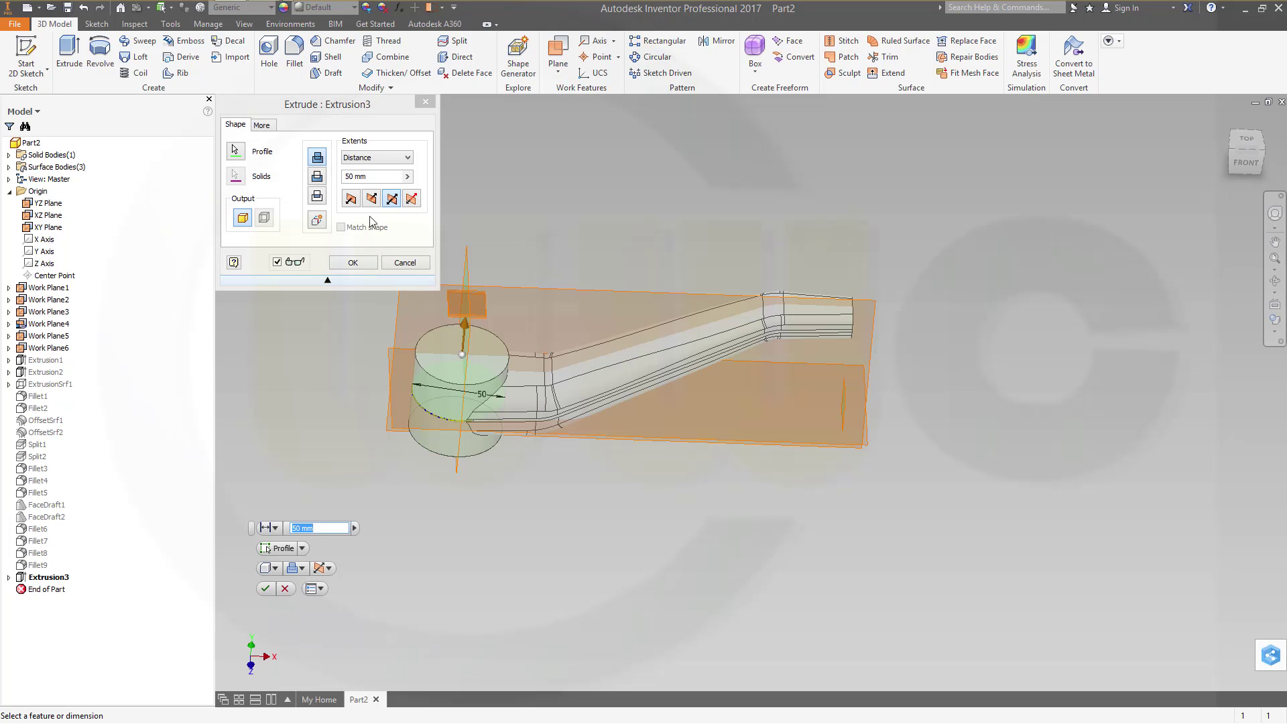
click(316, 221)
click(342, 261)
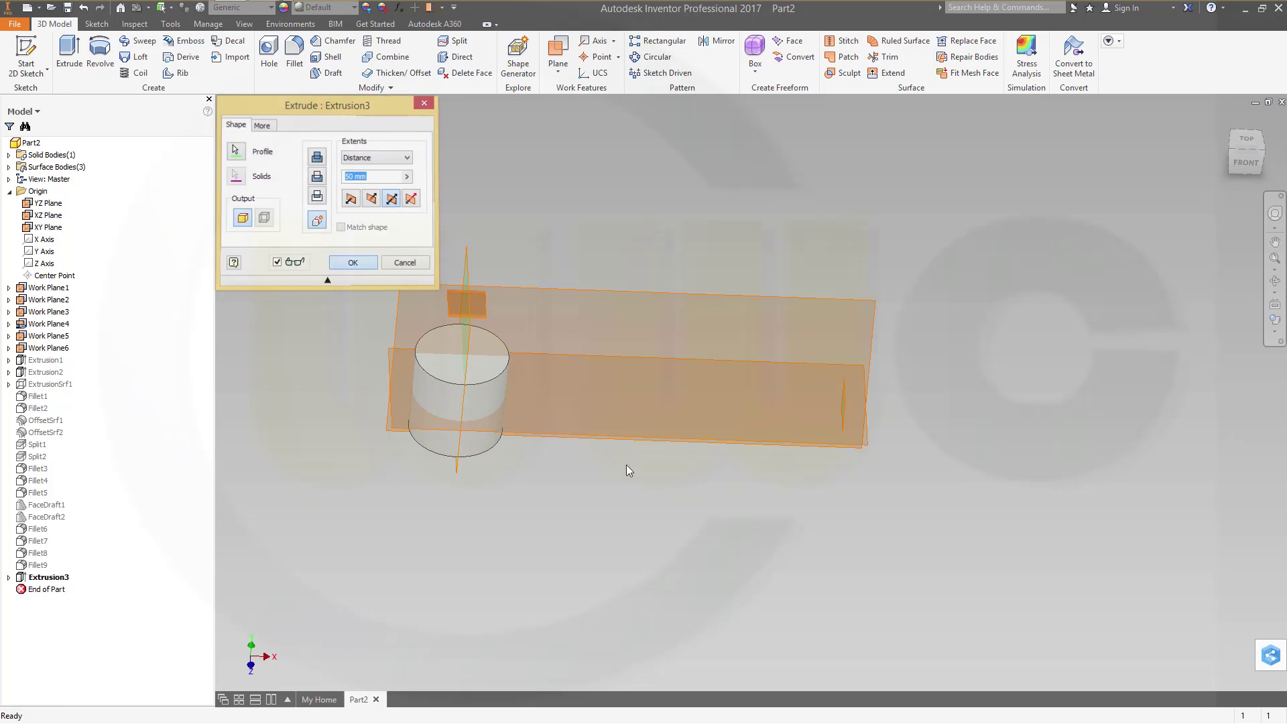
shift+middle_drag(597, 532, 346, 267)
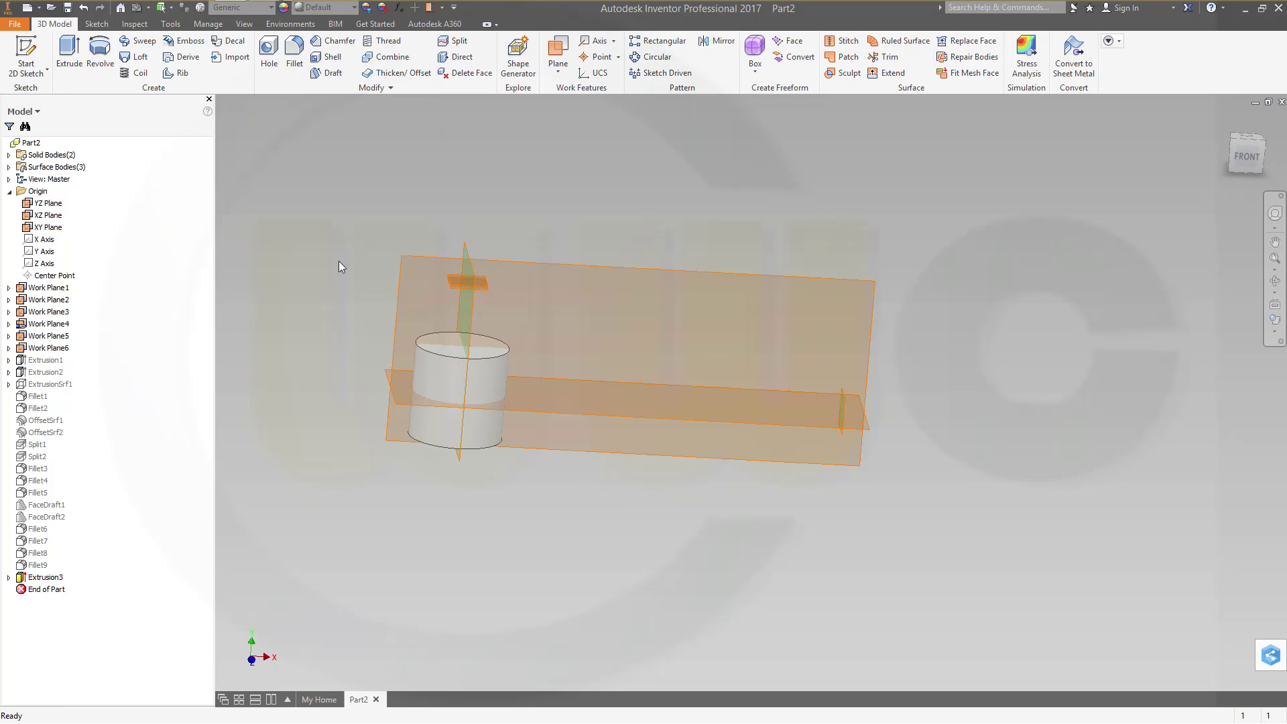
Step: Start a sketch on the raised horizontal work plane and draw a 30 mm diameter circle near the far end of the part
click(25, 53)
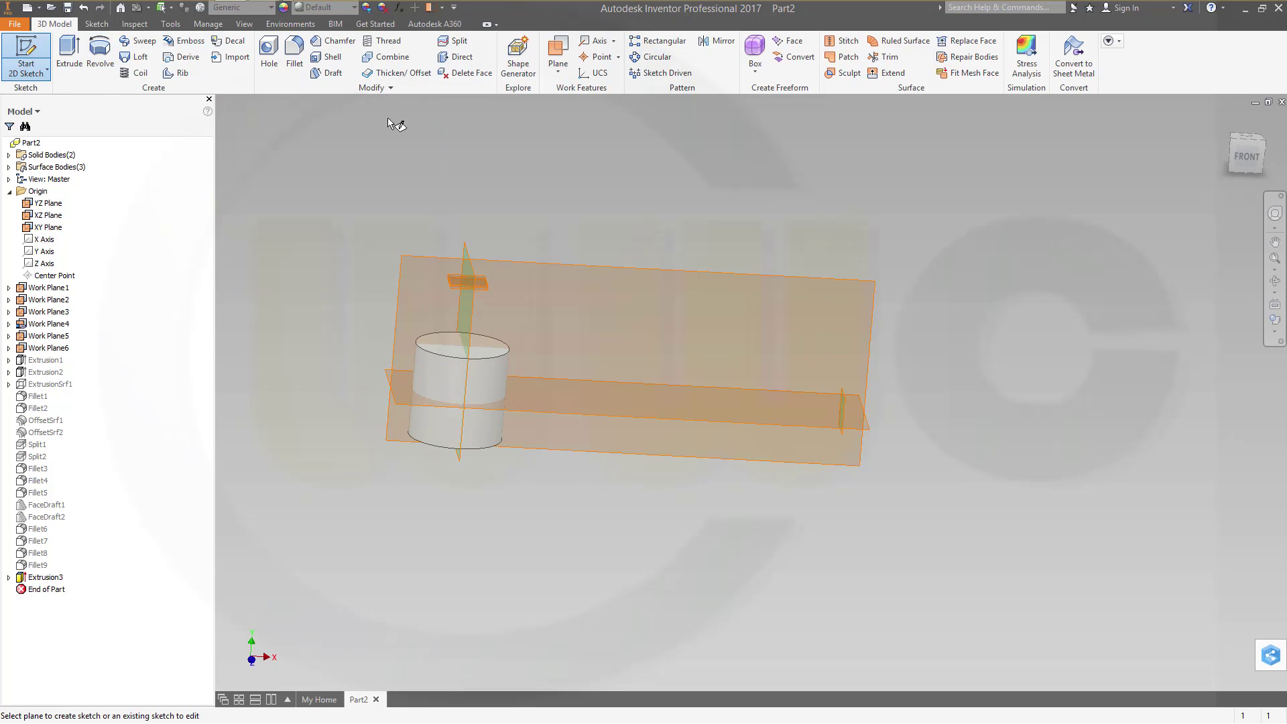
scroll(469, 230, up, 5)
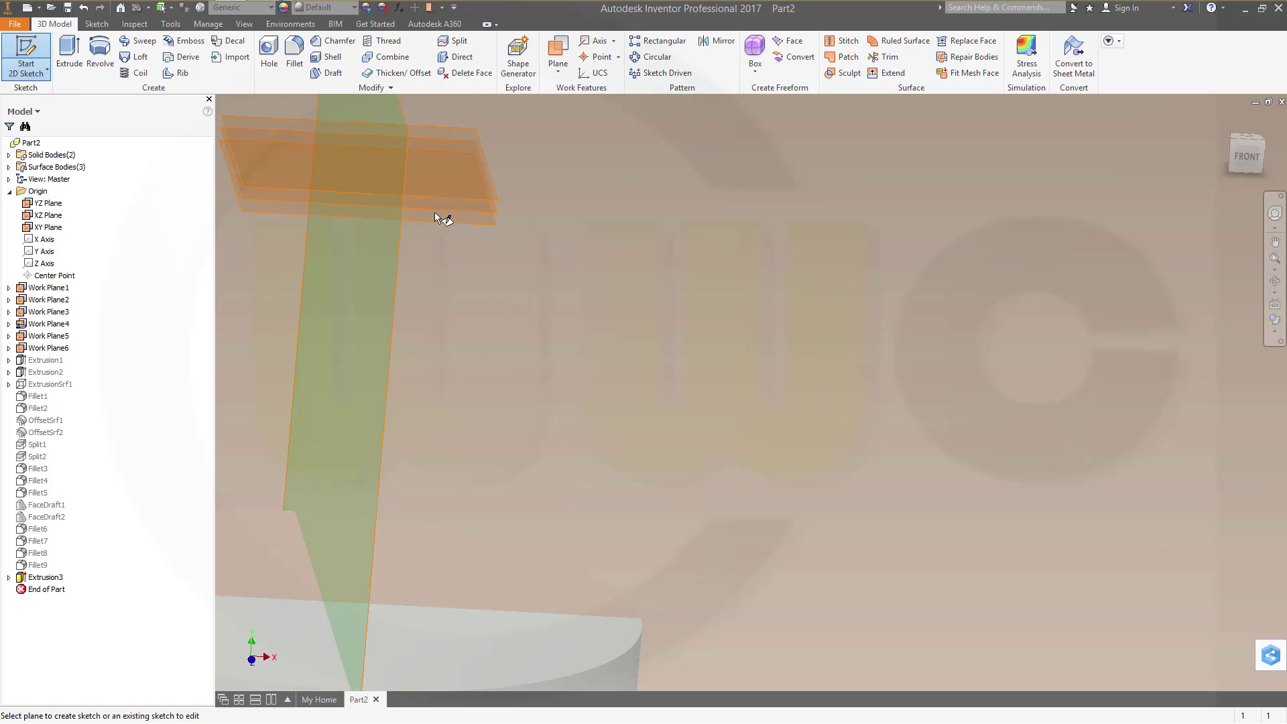
click(440, 213)
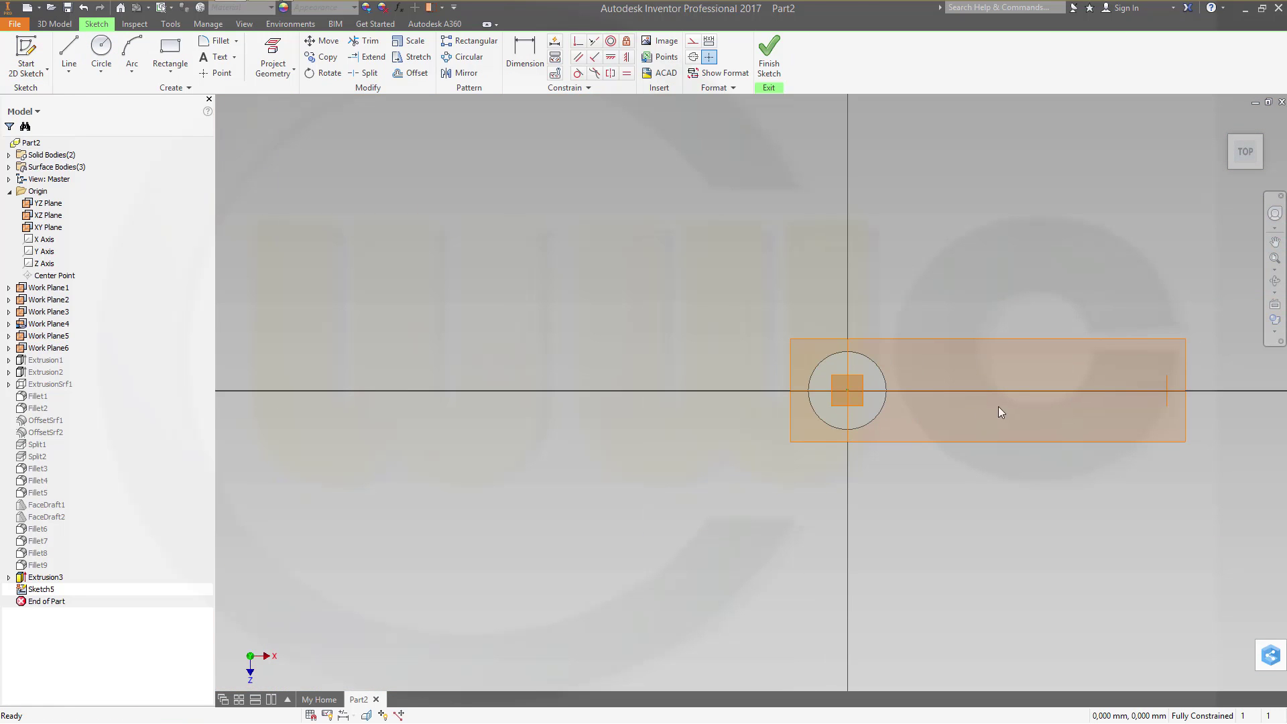
mouse_move(999, 407)
middle_down()
mouse_move(947, 425)
mouse_move(675, 388)
middle_up()
click(101, 54)
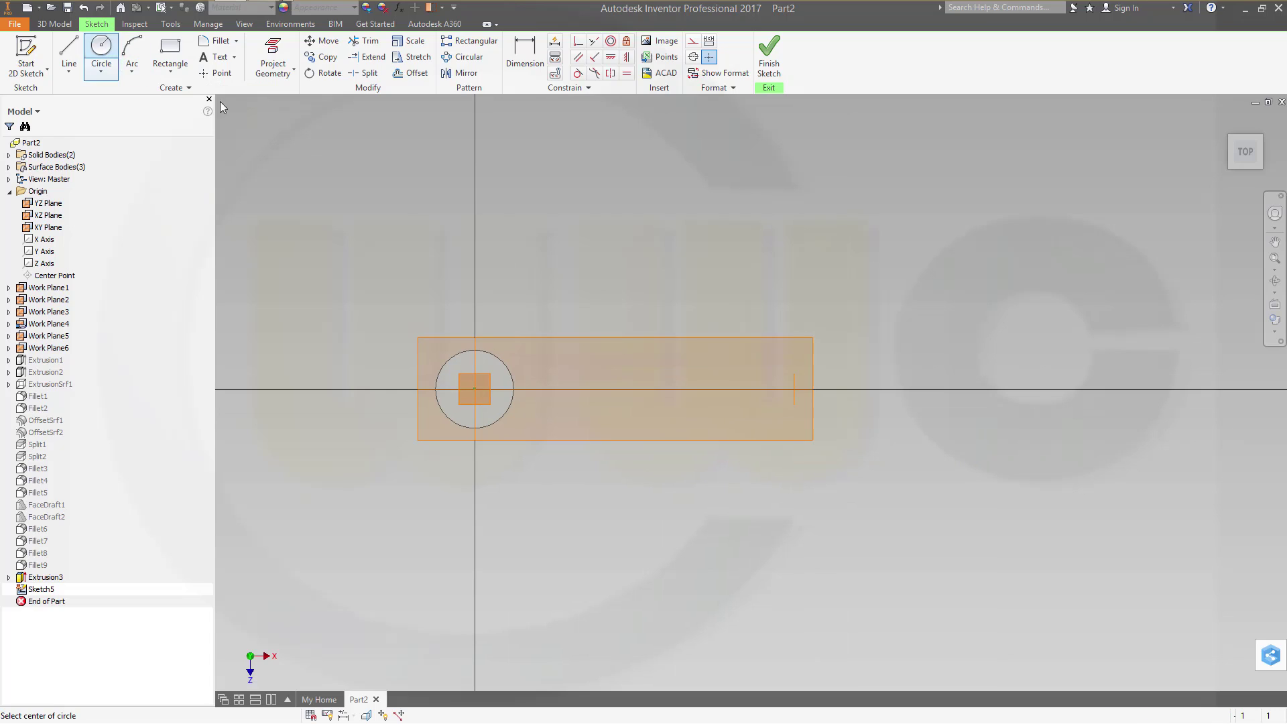
click(833, 315)
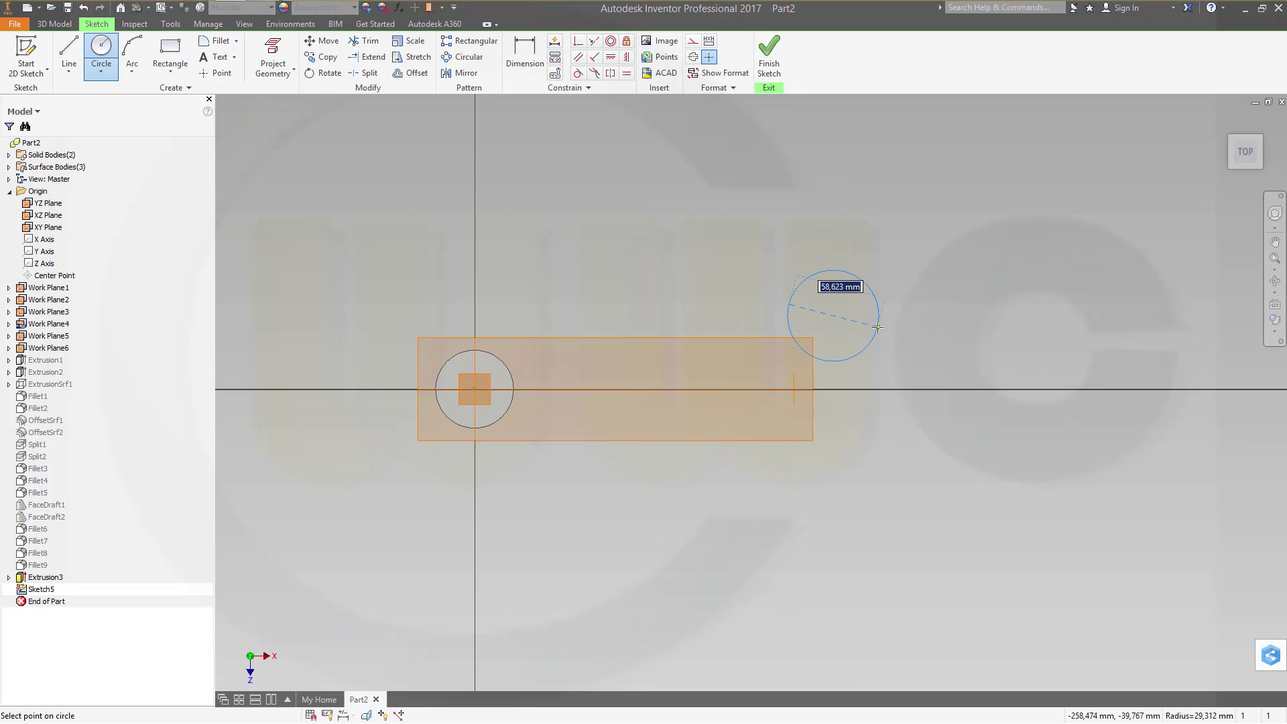
text(30)
key(Return)
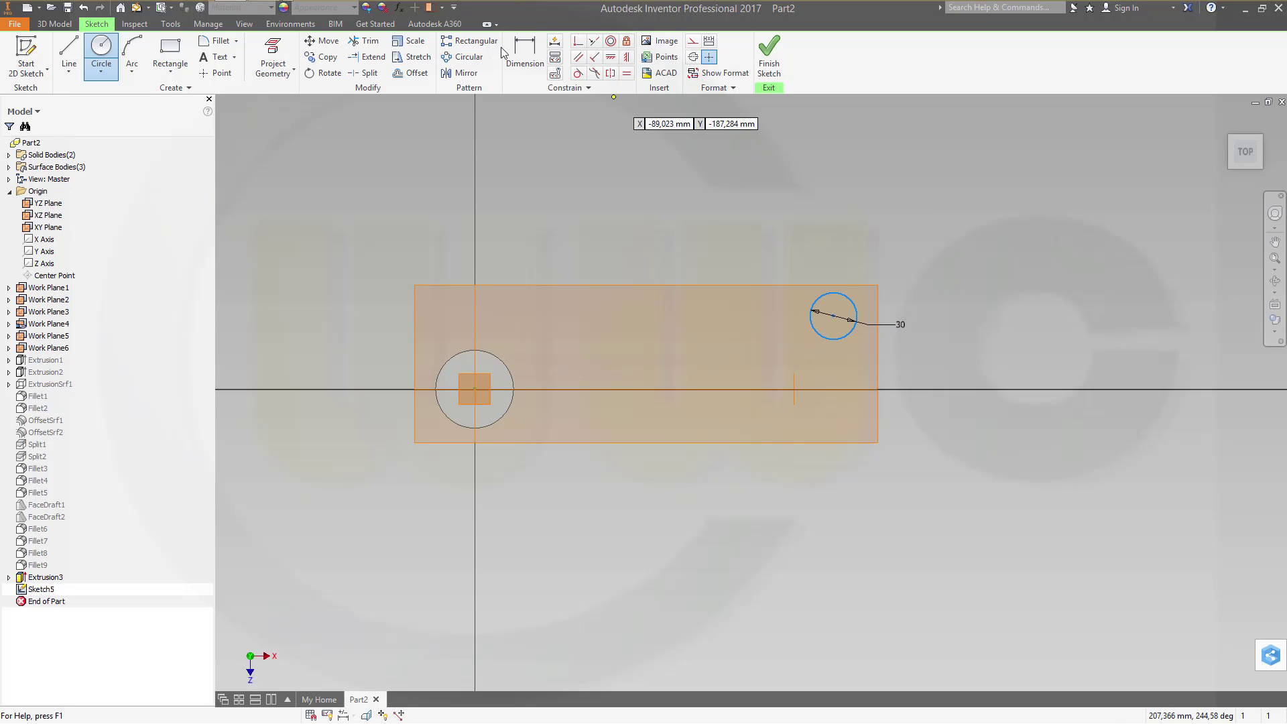
Step: Project Work Plane1 at the far end into the sketch and turn the projected line into construction geometry
click(279, 57)
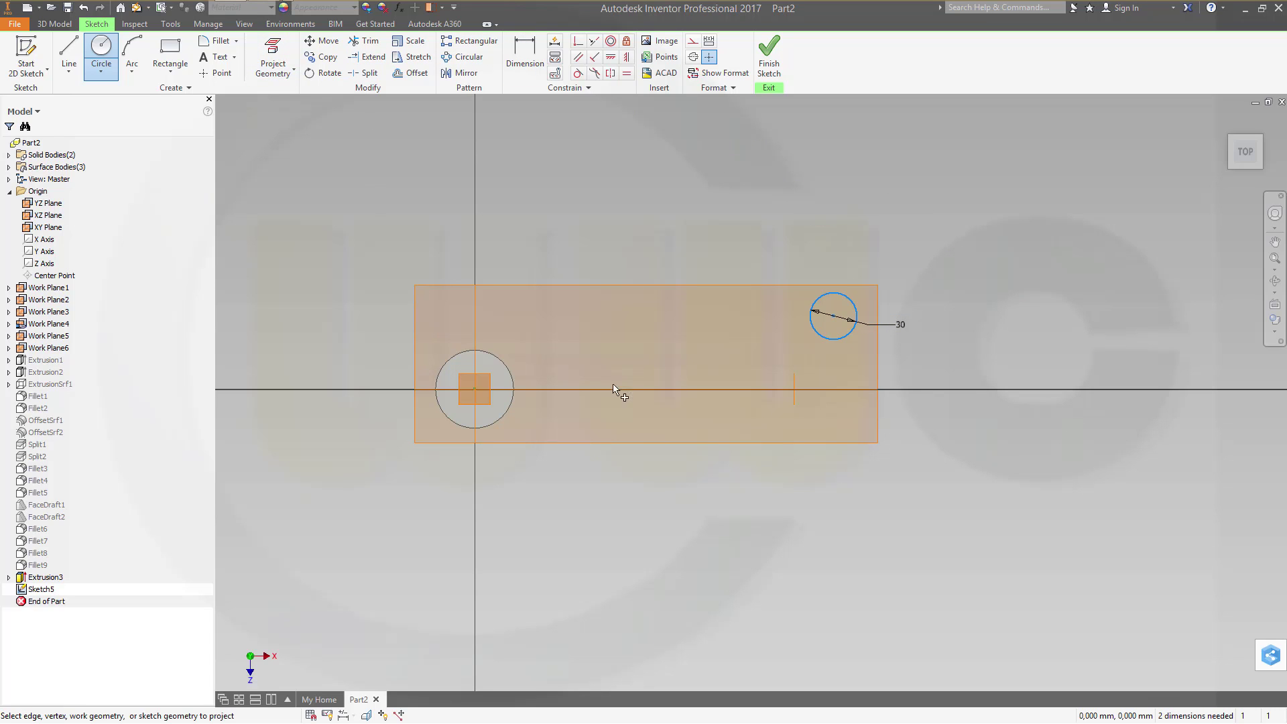
click(794, 384)
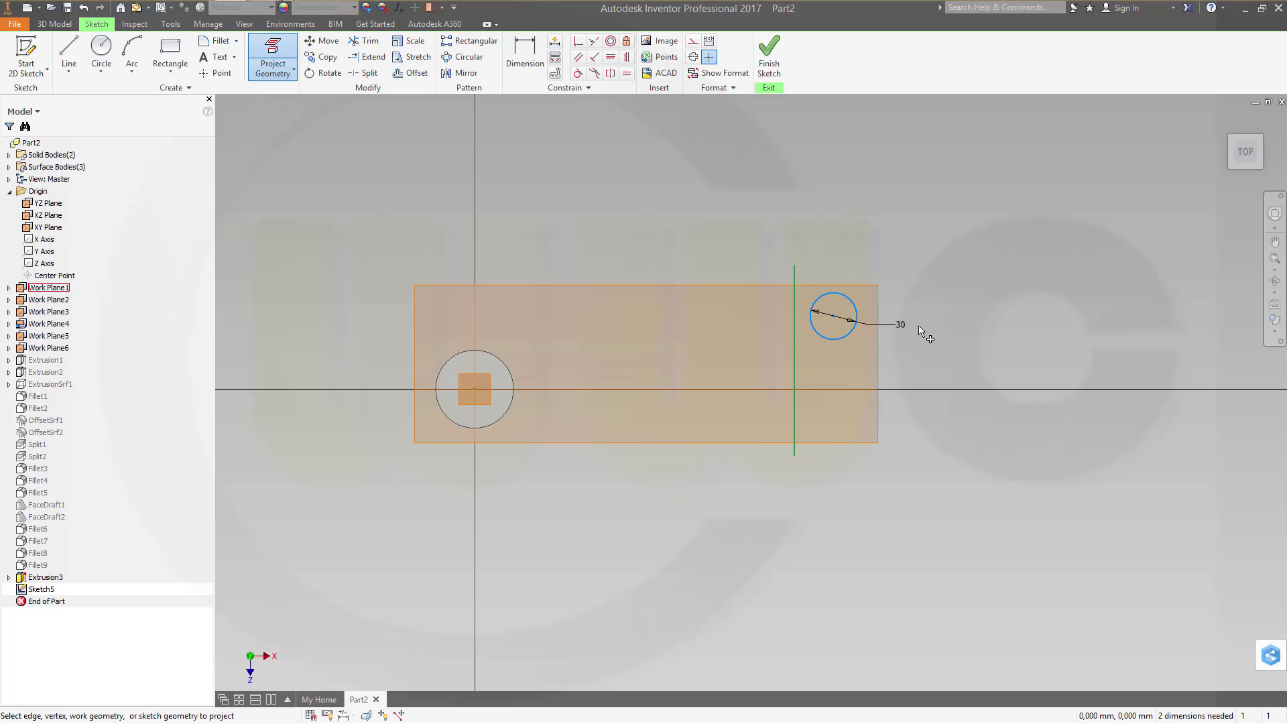
key(Escape)
click(793, 285)
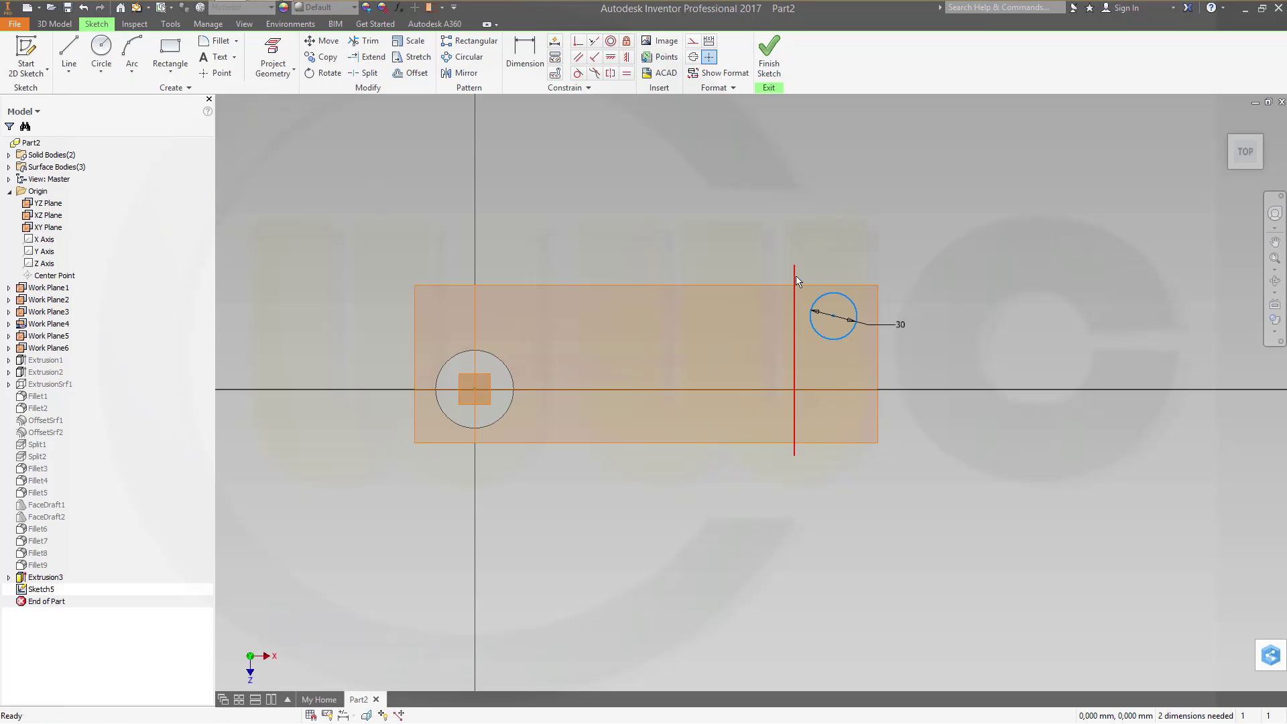
click(693, 41)
key(Escape)
Step: Constrain the circle's centre onto the projected line and horizontal to the origin, and finish the sketch
click(576, 41)
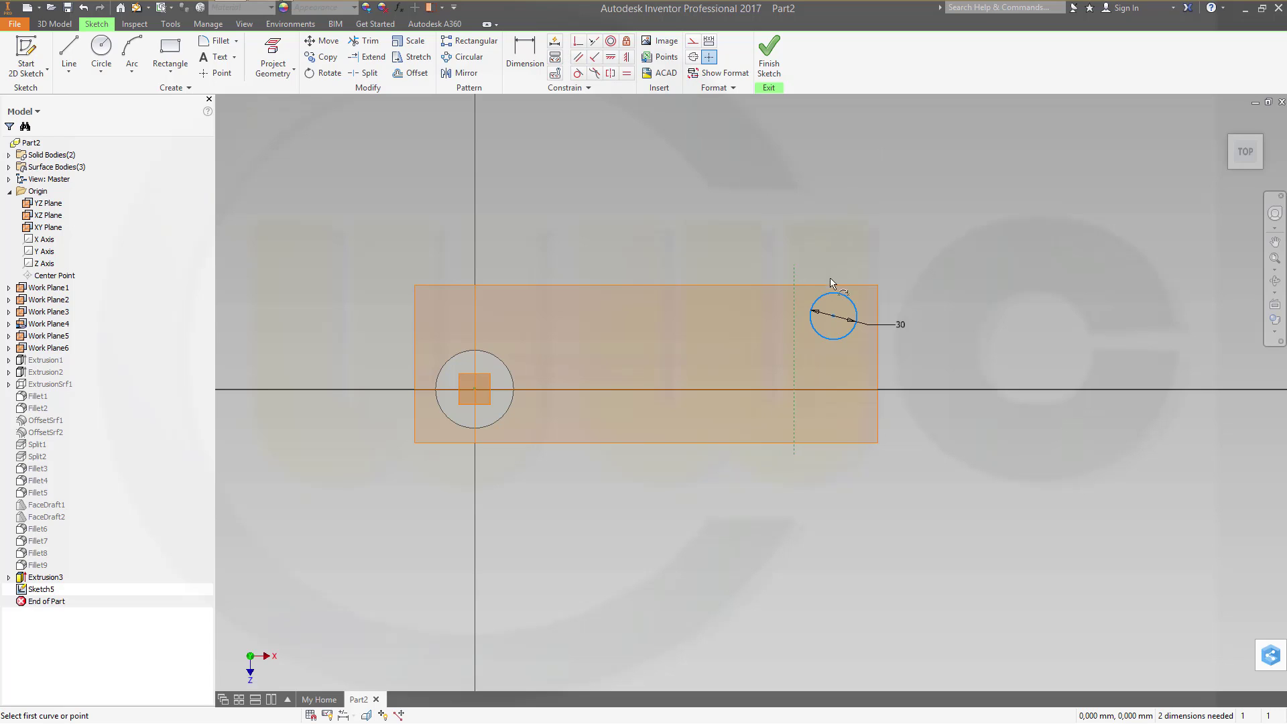
click(833, 317)
click(794, 333)
click(610, 57)
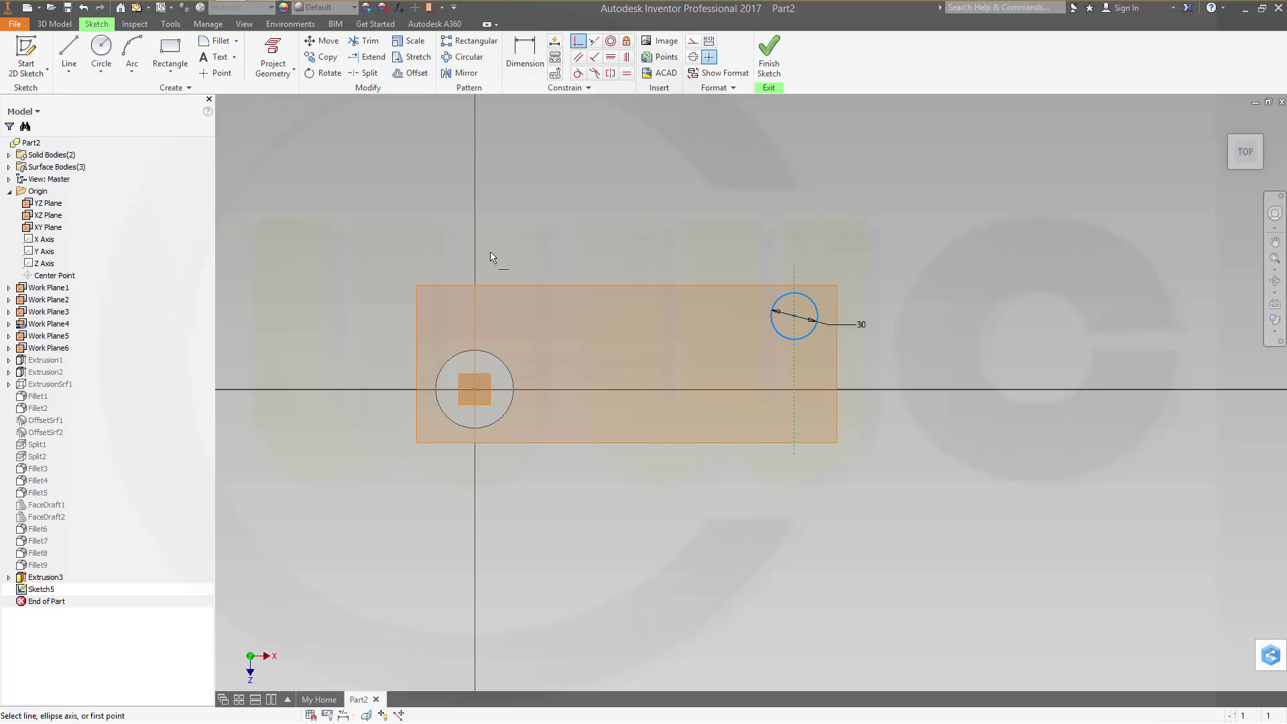
click(475, 389)
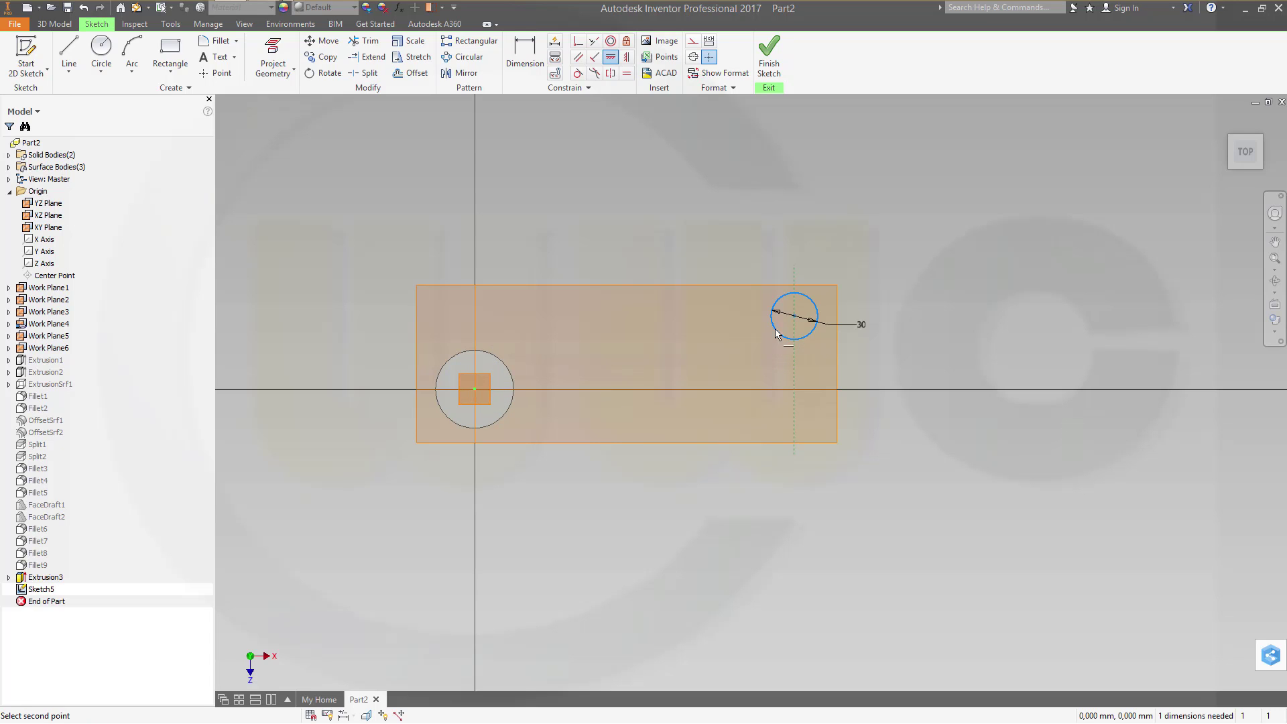
click(794, 323)
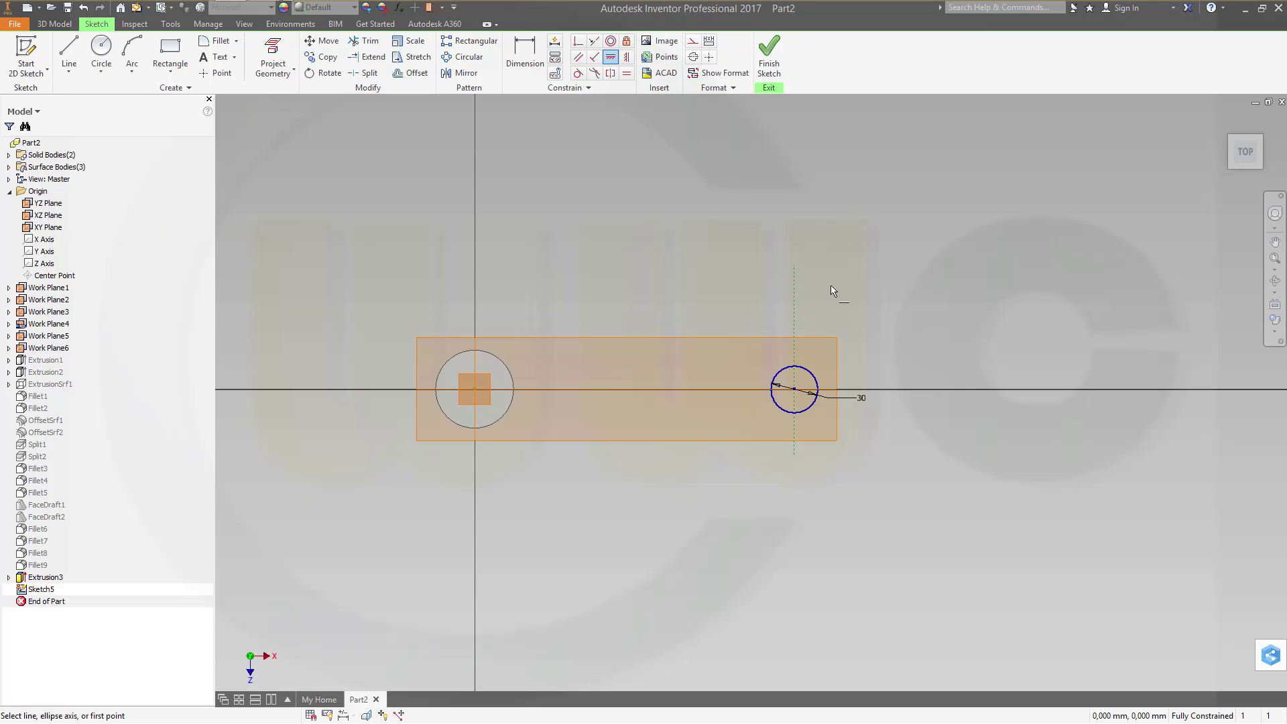
click(768, 57)
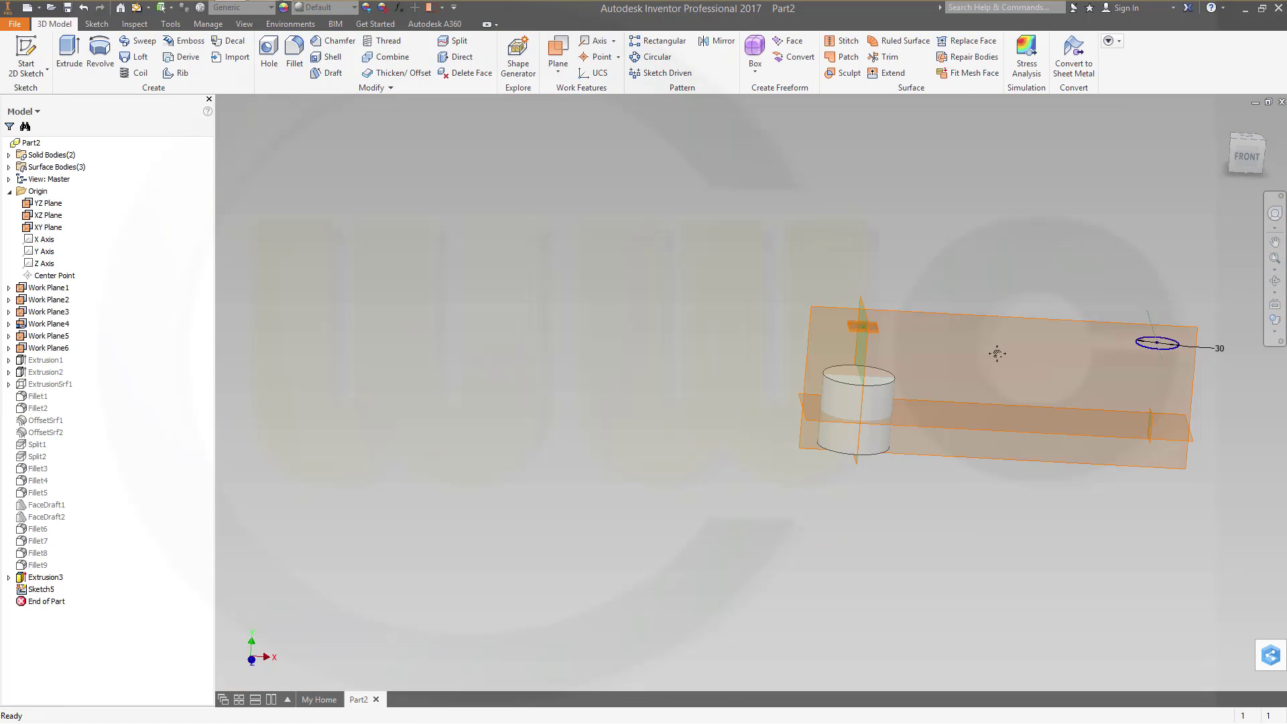
Step: Extrude the 30 mm circle symmetrically with a total distance of 30 mm as a new solid
click(69, 57)
click(393, 198)
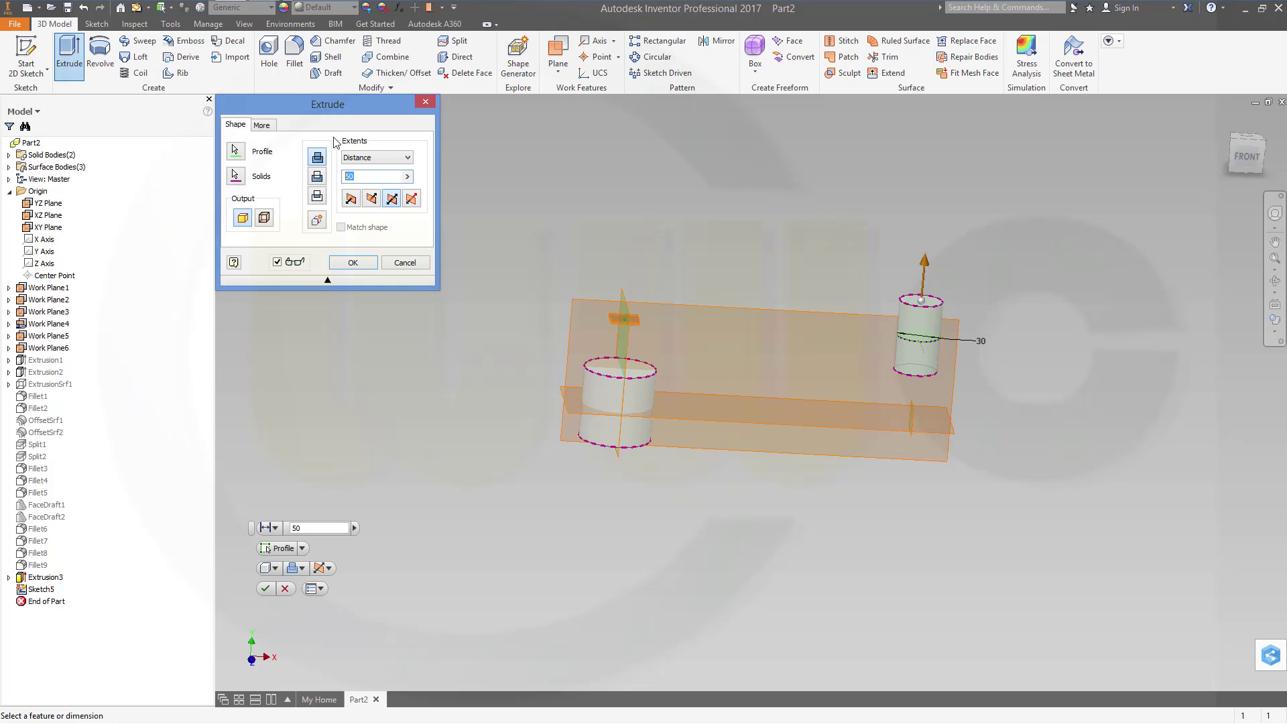
click(317, 219)
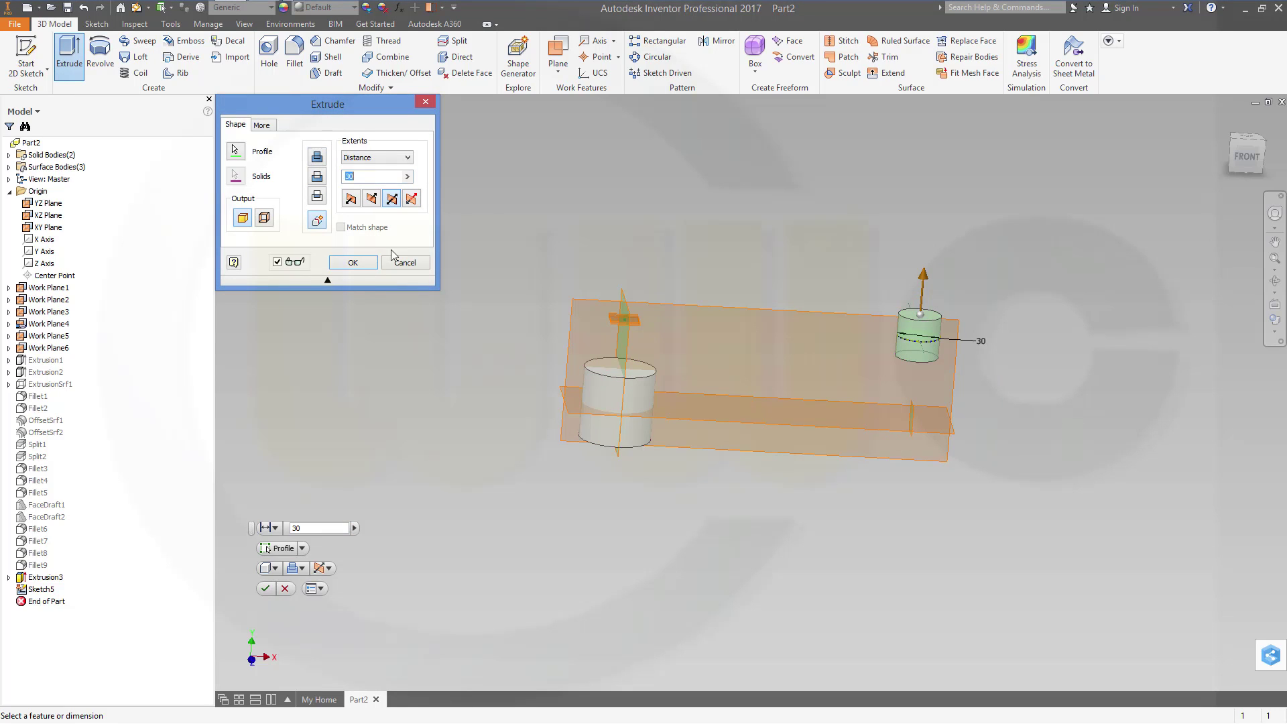
click(359, 262)
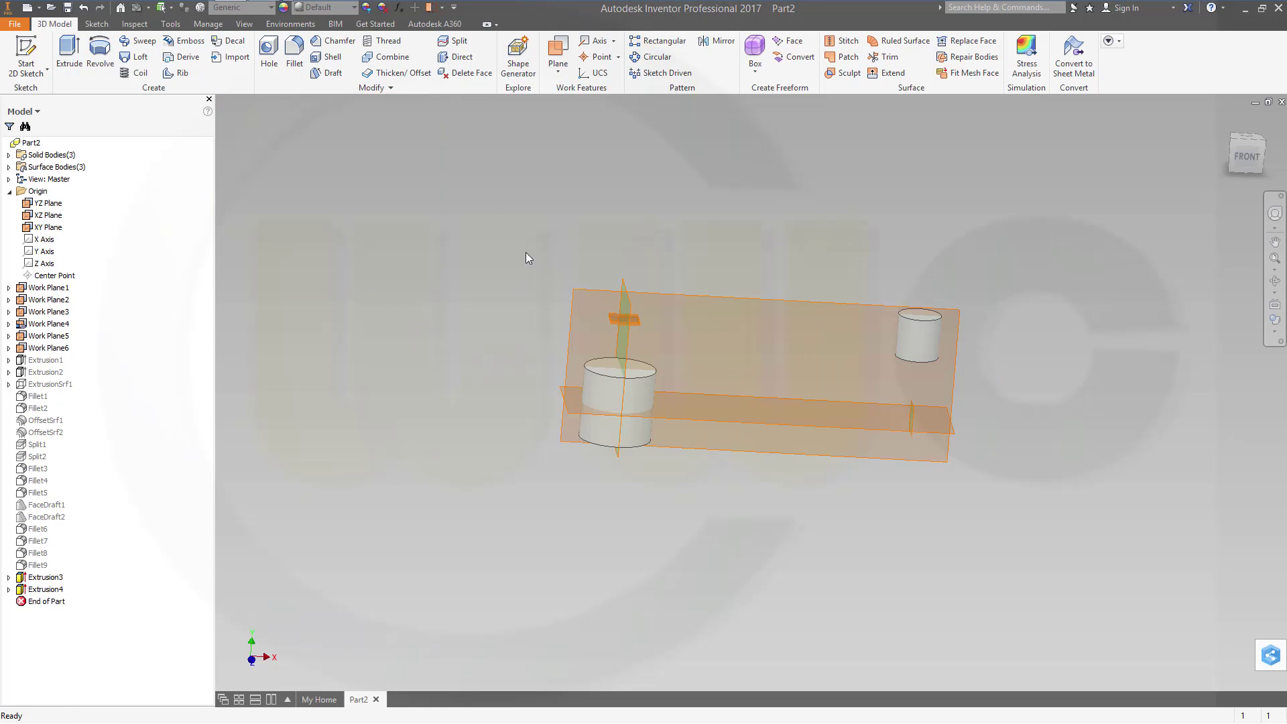
Step: Set up a fixed-plane face draft of 4 degrees on the small cylinder's side face, using Work Plane5 as the fixed plane
key(F5)
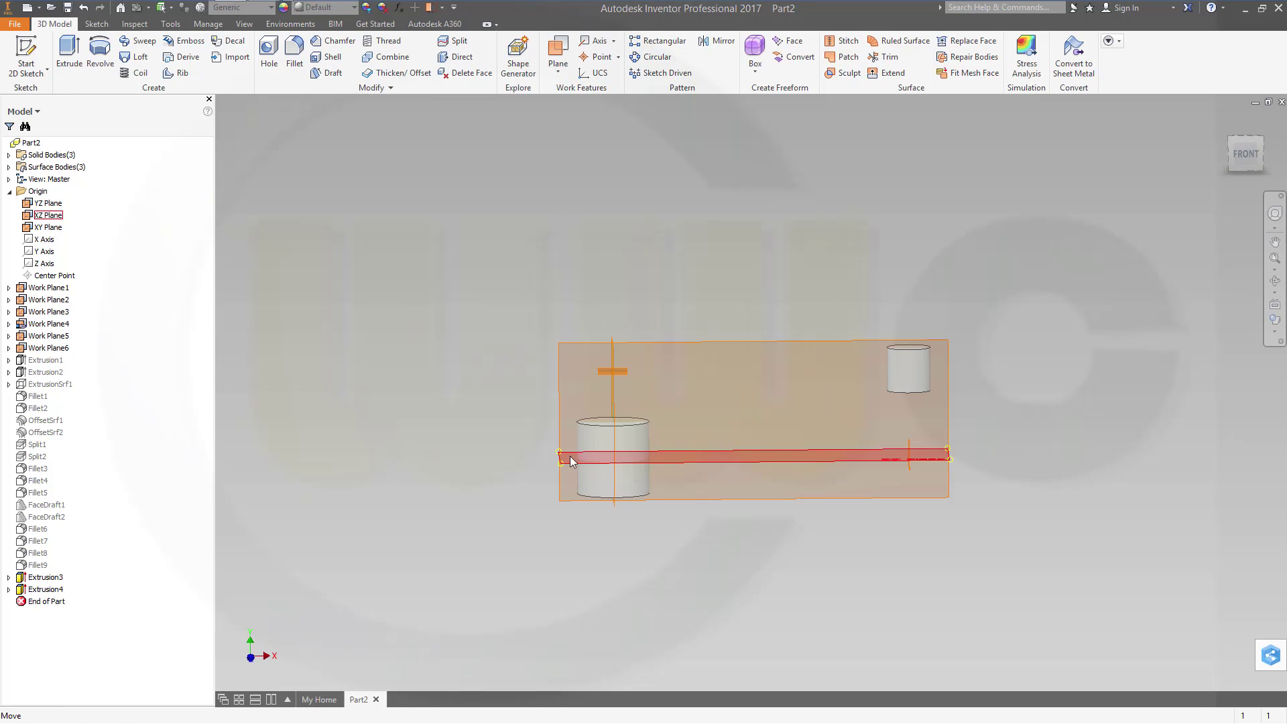
scroll(654, 506, down, 3)
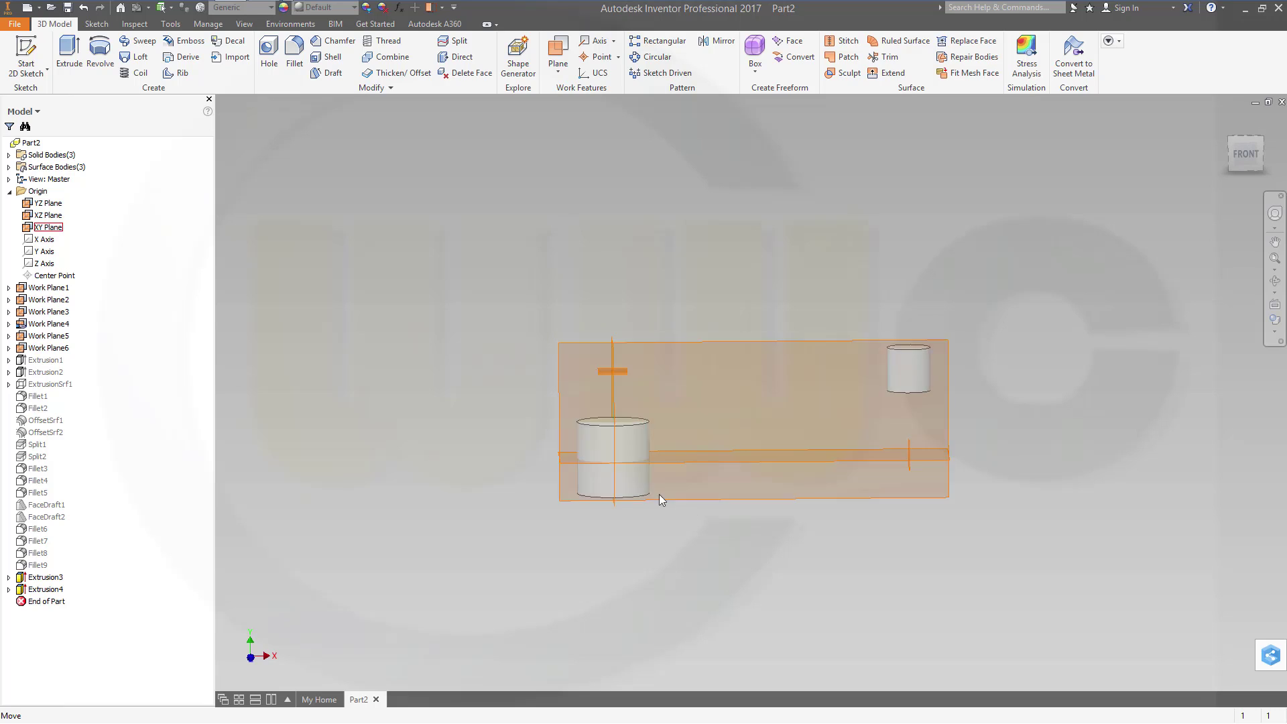
scroll(649, 518, up, 3)
shift+middle_drag(387, 418, 420, 400)
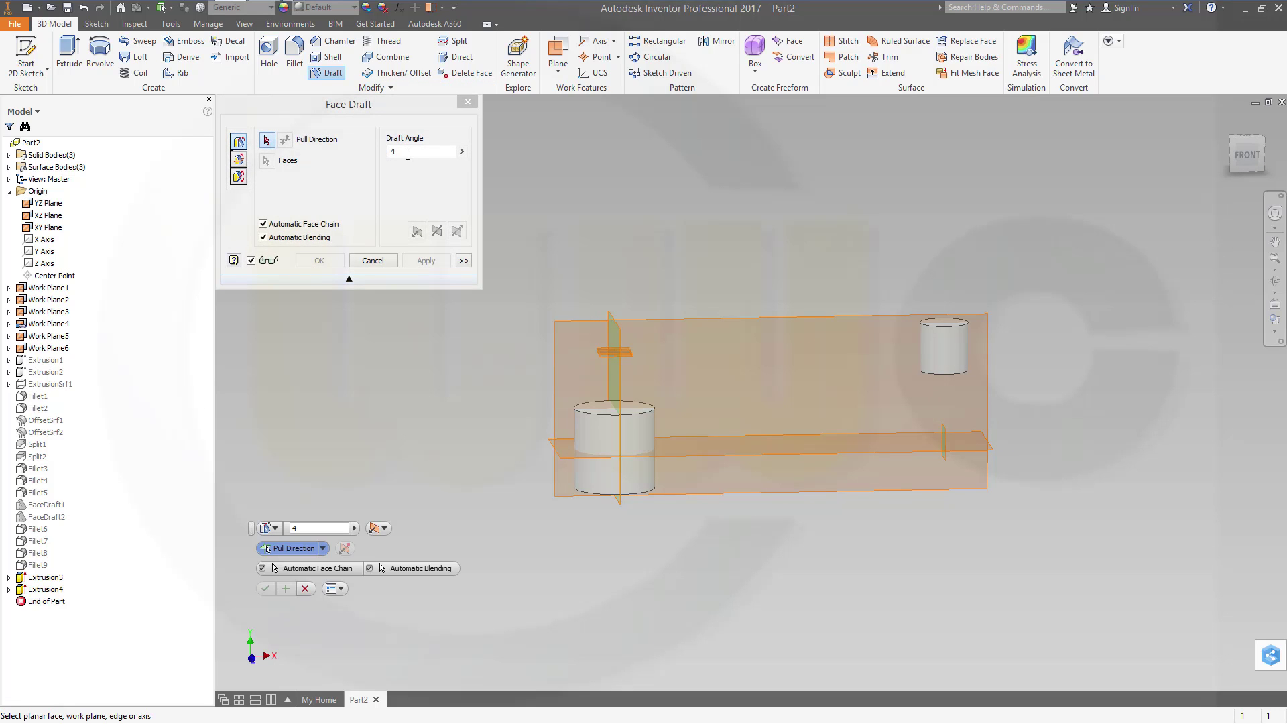
click(239, 159)
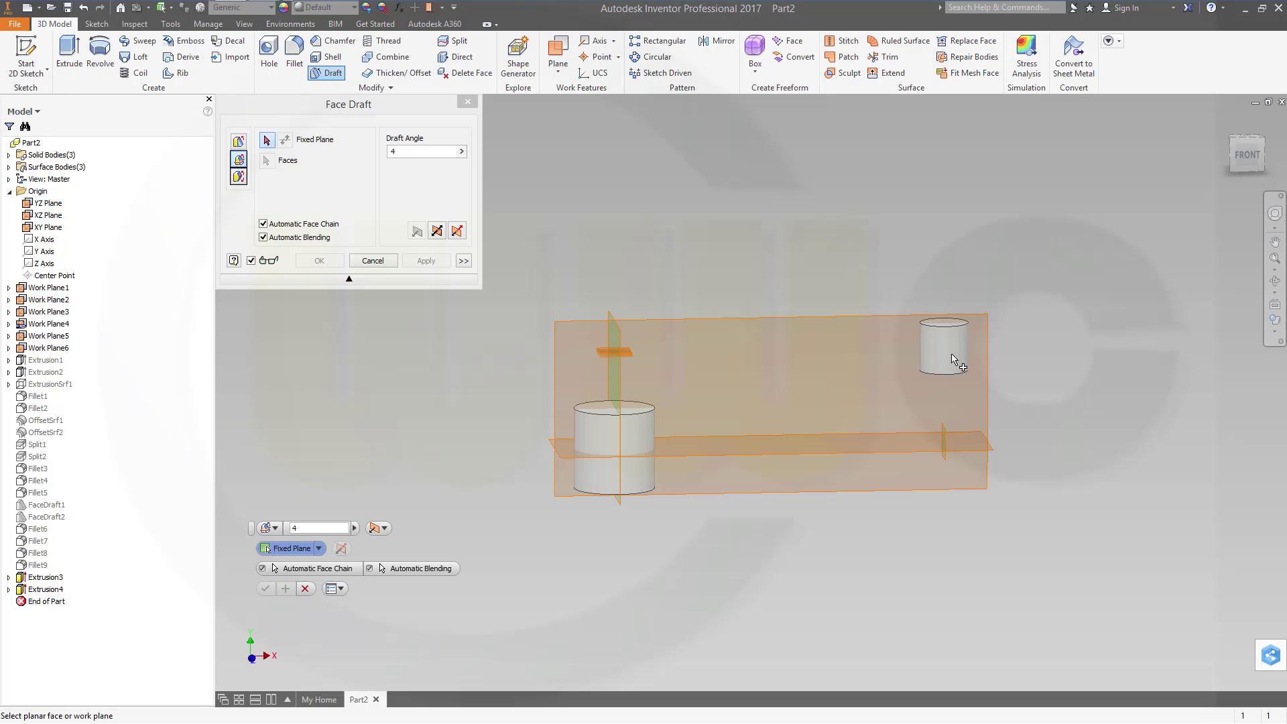
scroll(603, 359, up, 5)
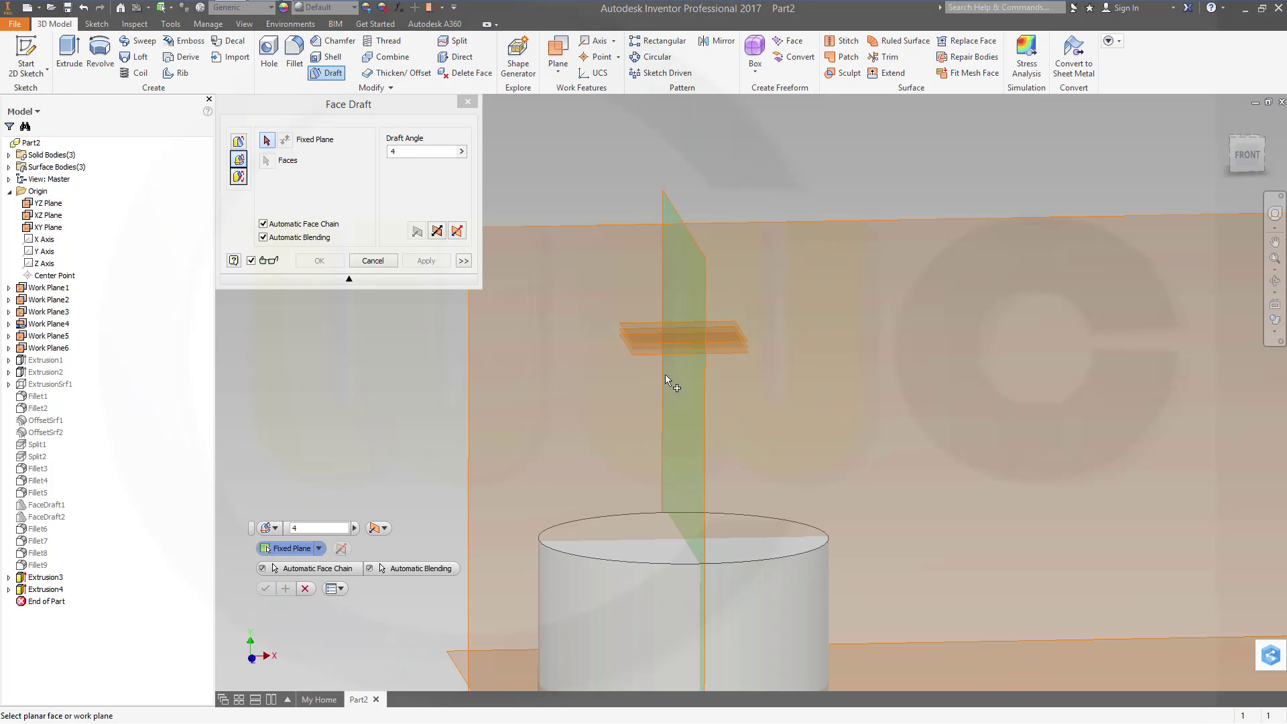
click(738, 343)
scroll(935, 326, down, 5)
middle_drag(920, 324, 594, 317)
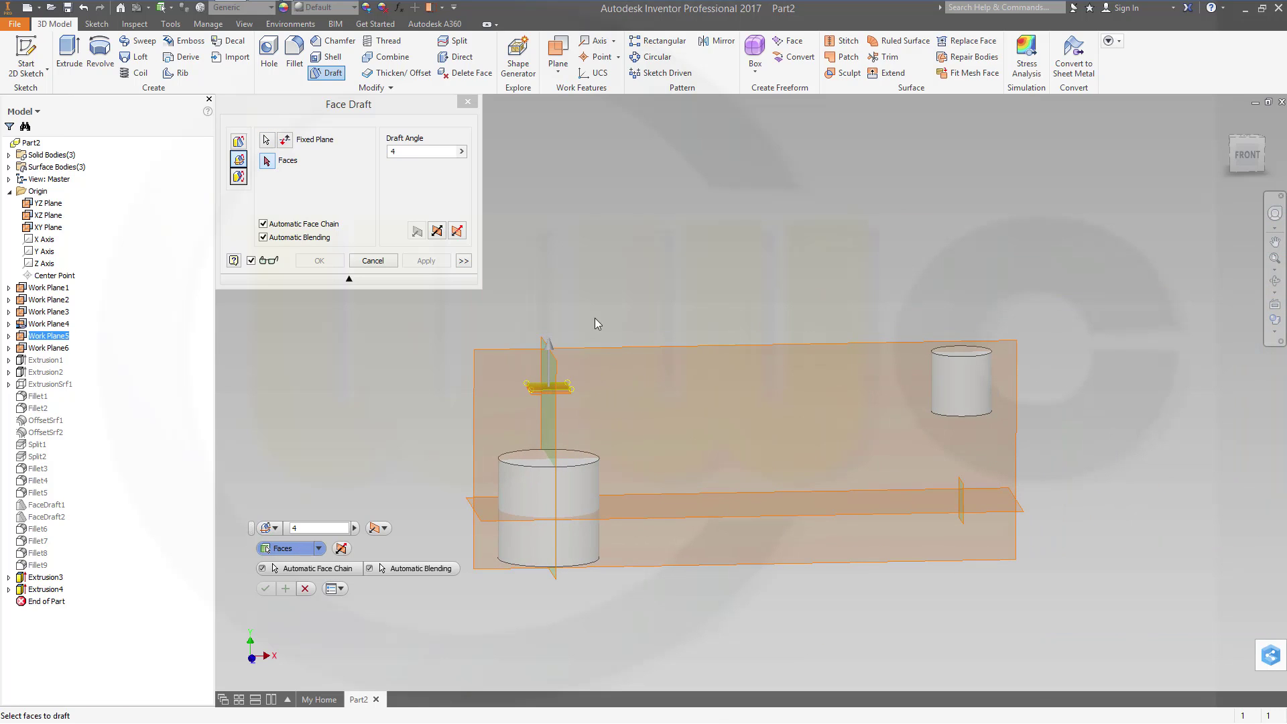
click(955, 383)
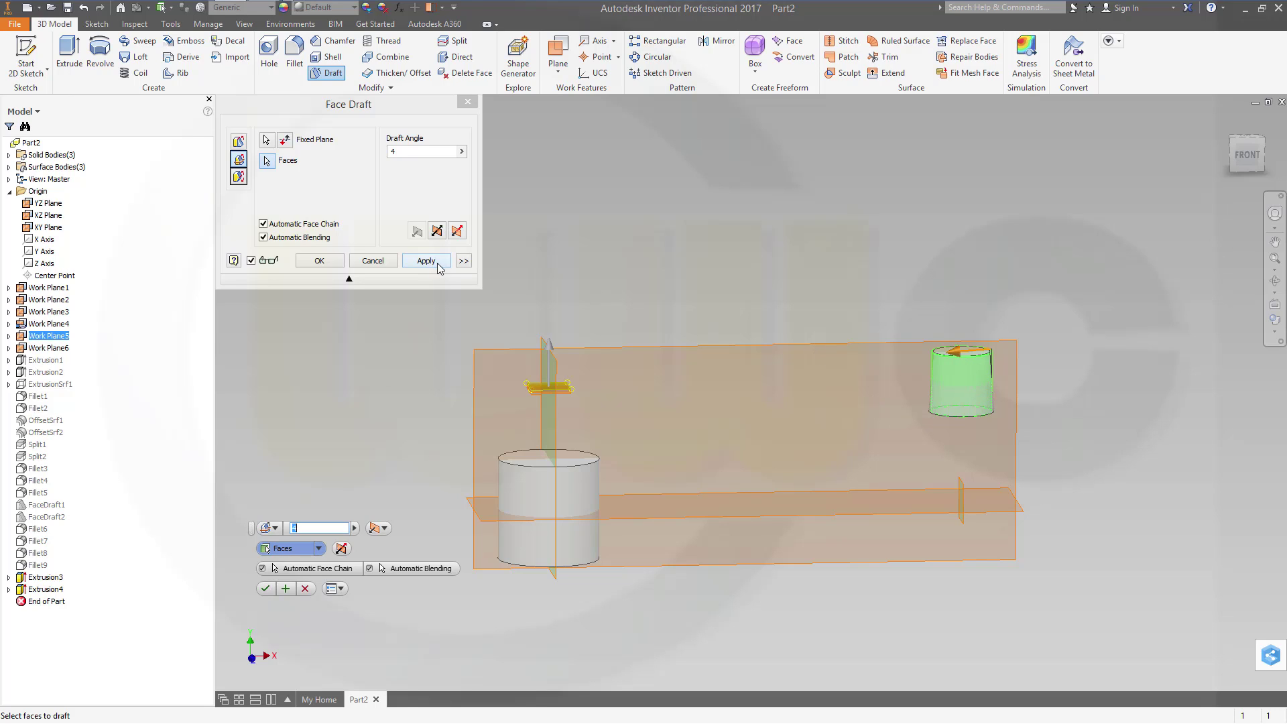
Step: Make the draft asymmetric with a second draft angle of 0 and apply it
click(458, 231)
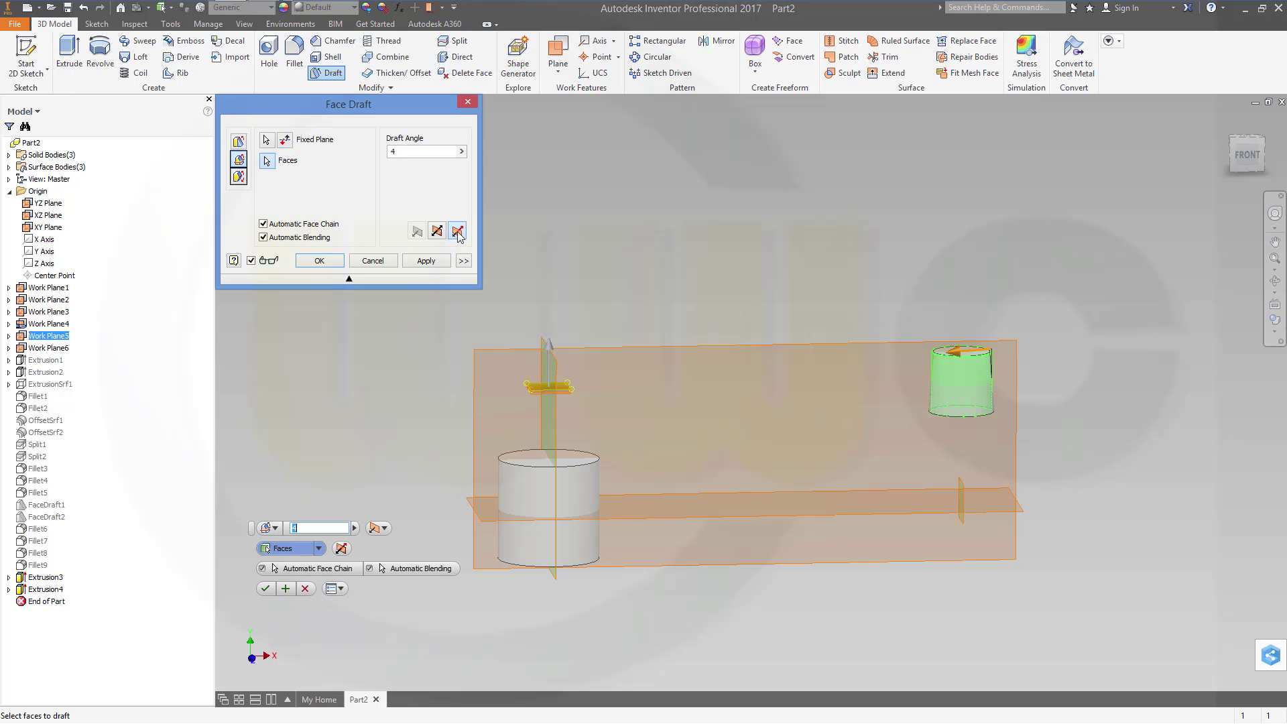
click(464, 261)
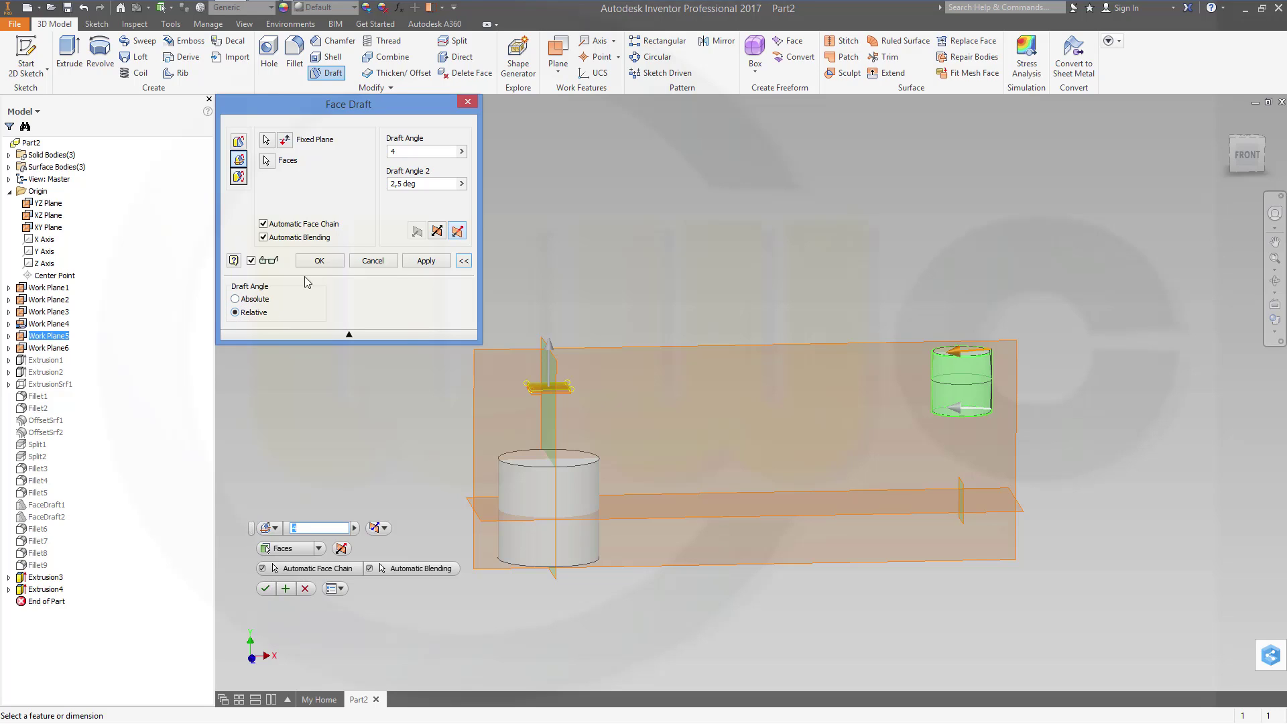
double_click(422, 185)
text(0)
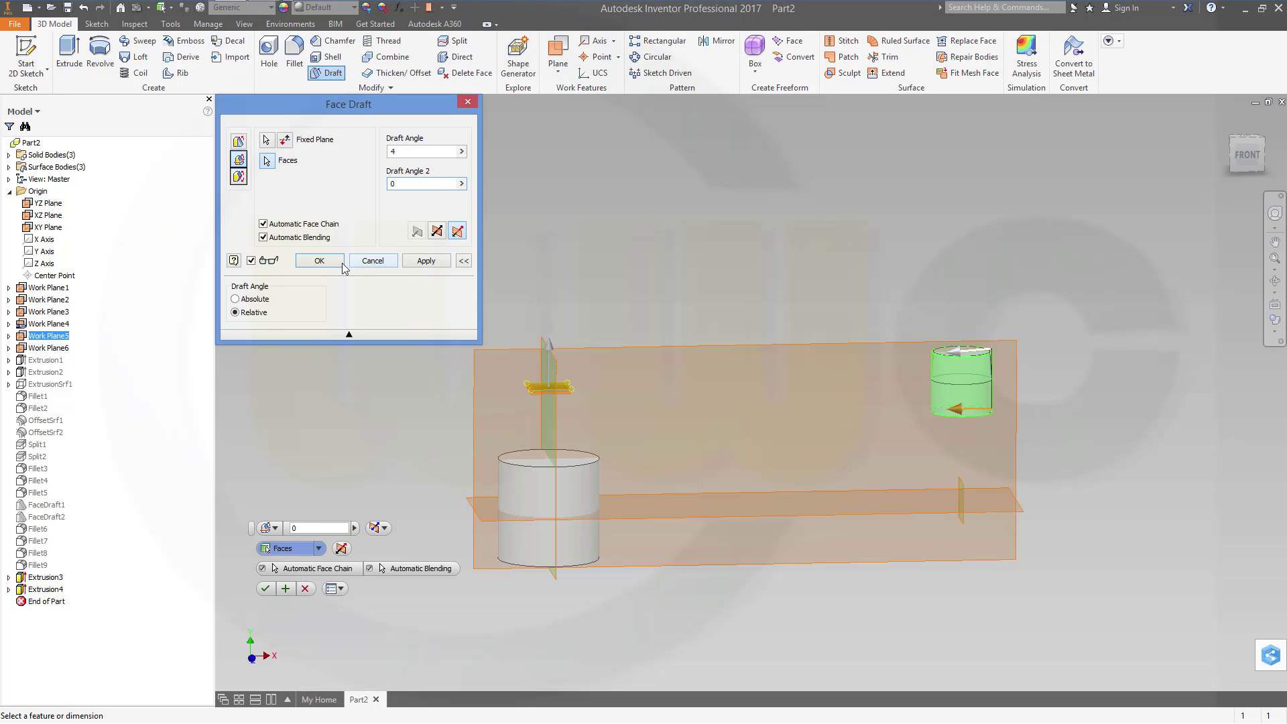
click(424, 262)
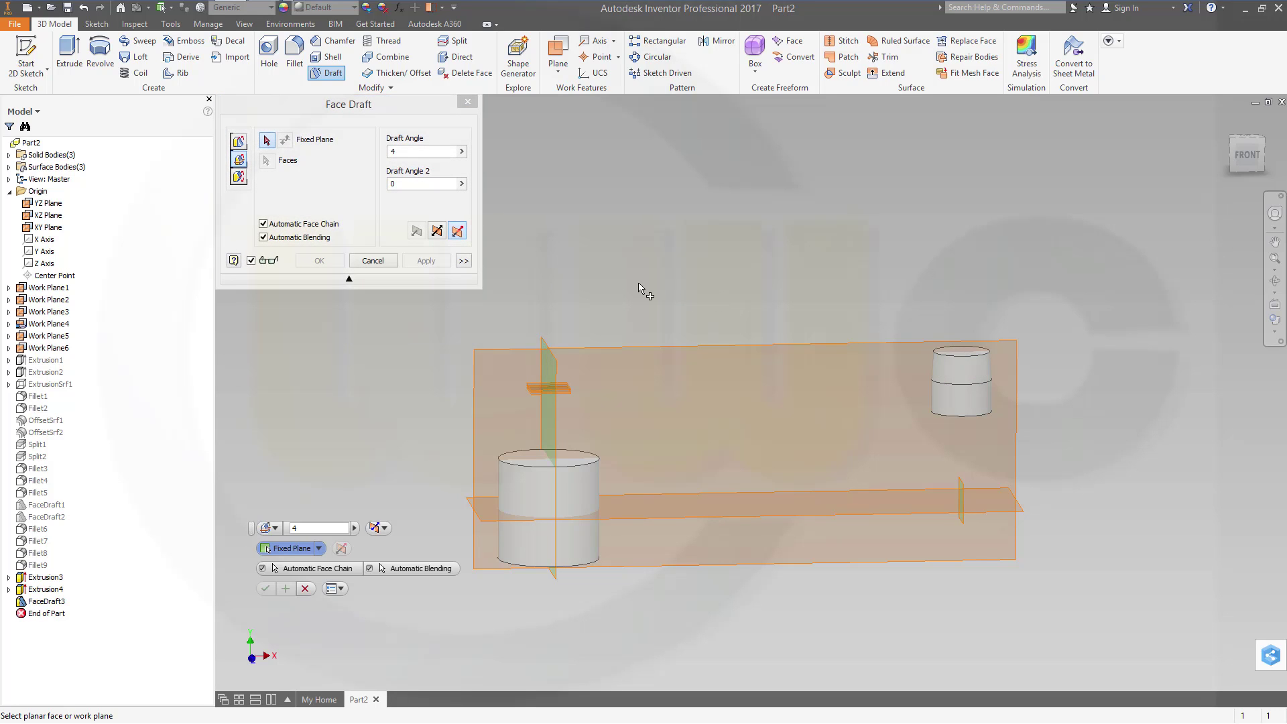
Step: Draft the small cylinder's lower side face from Work Plane6 with the direction flipped, using angles of 4 and 0 degrees
scroll(561, 426, up, 3)
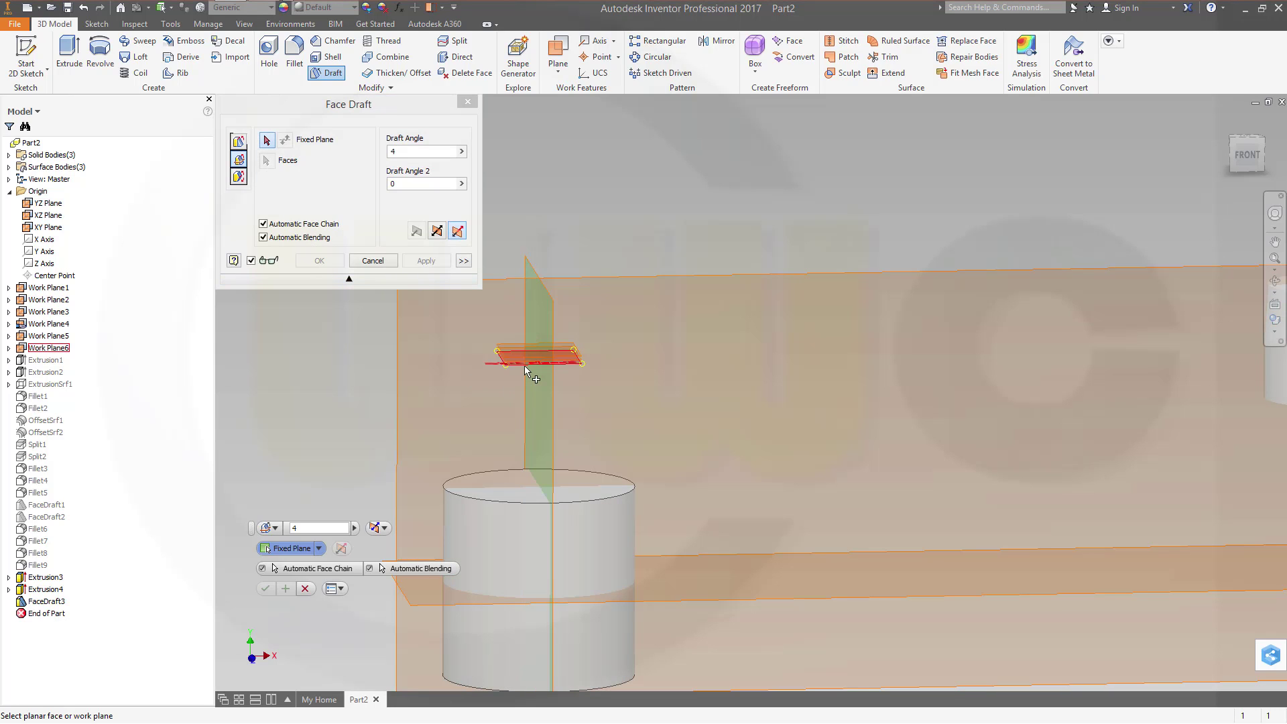
click(524, 364)
scroll(778, 396, down, 4)
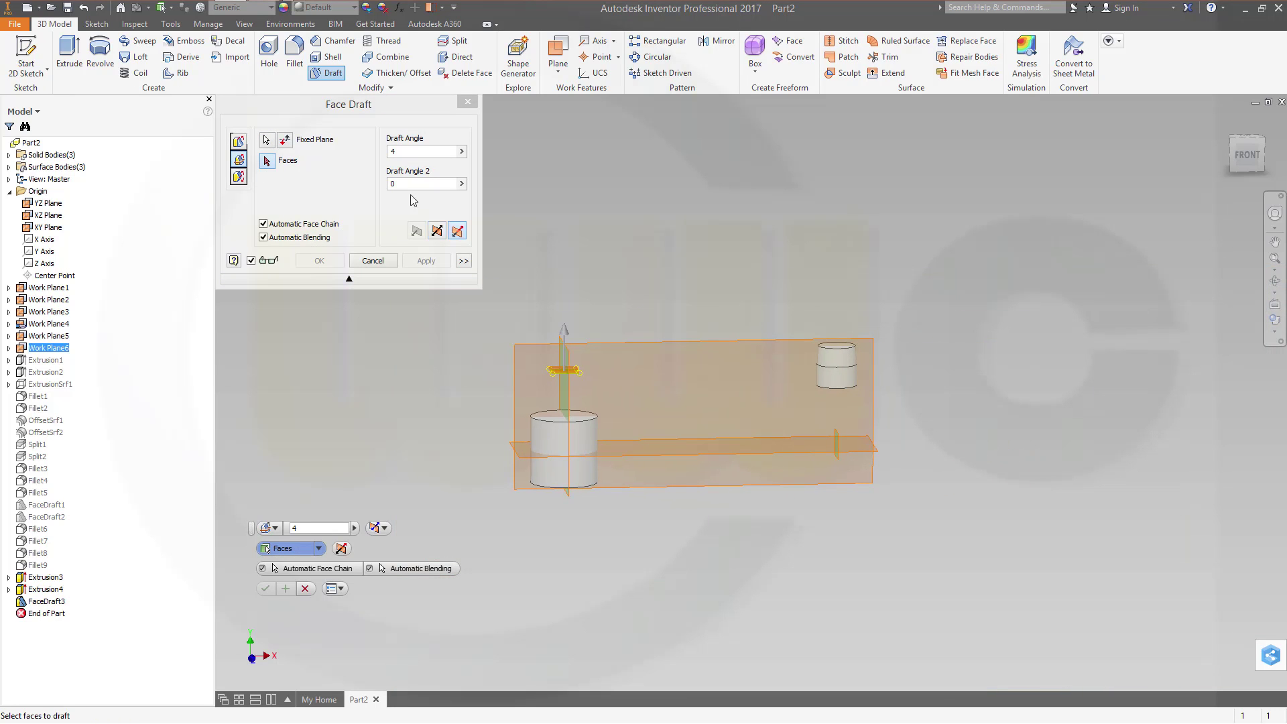
click(284, 140)
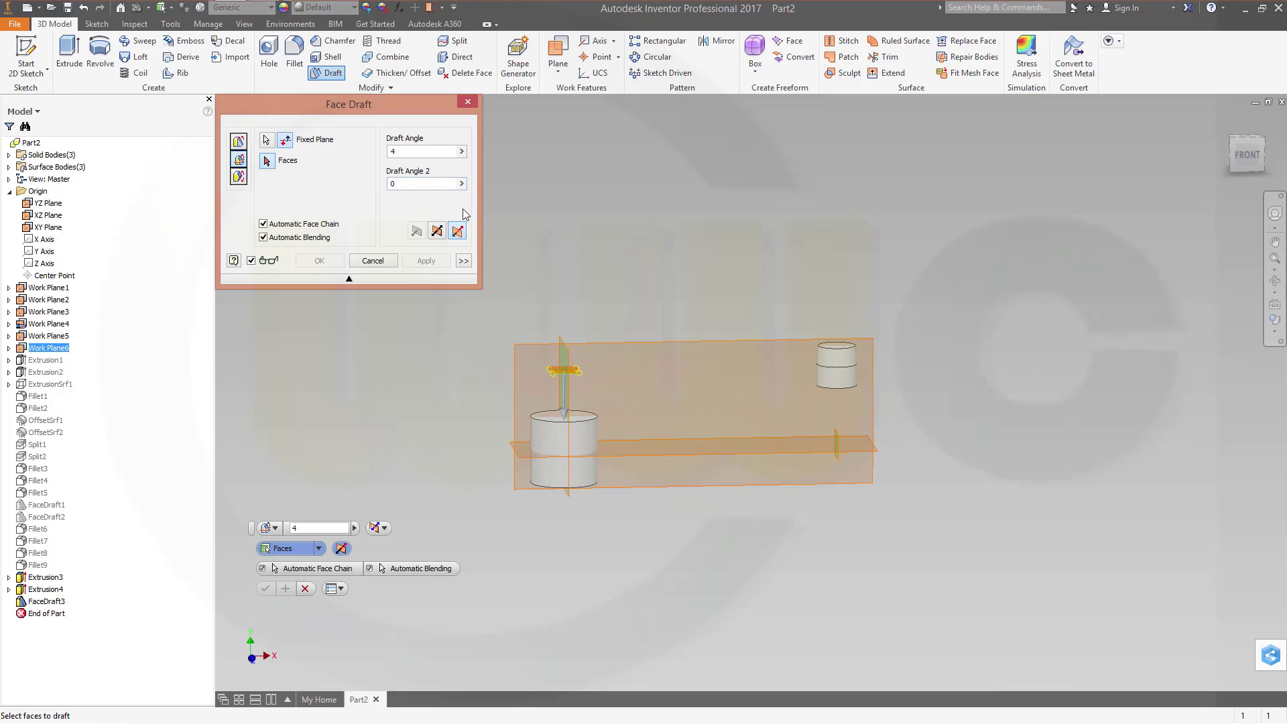
click(834, 372)
click(464, 261)
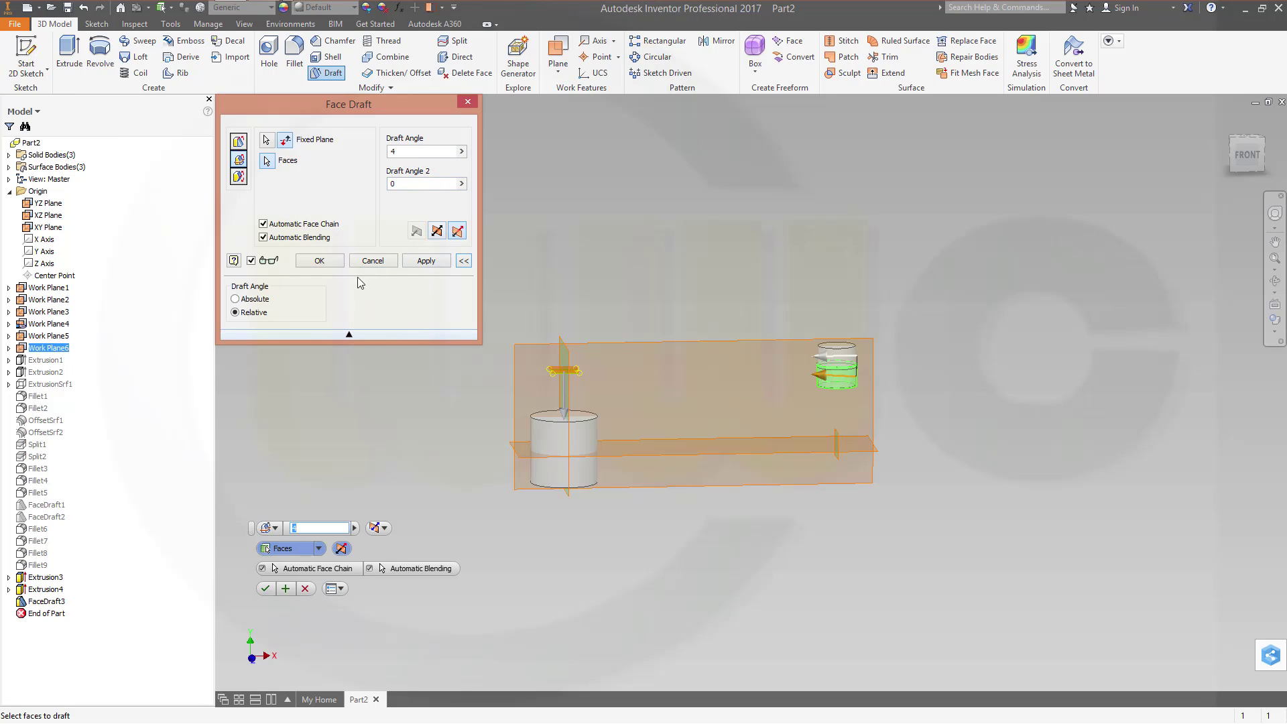
click(426, 261)
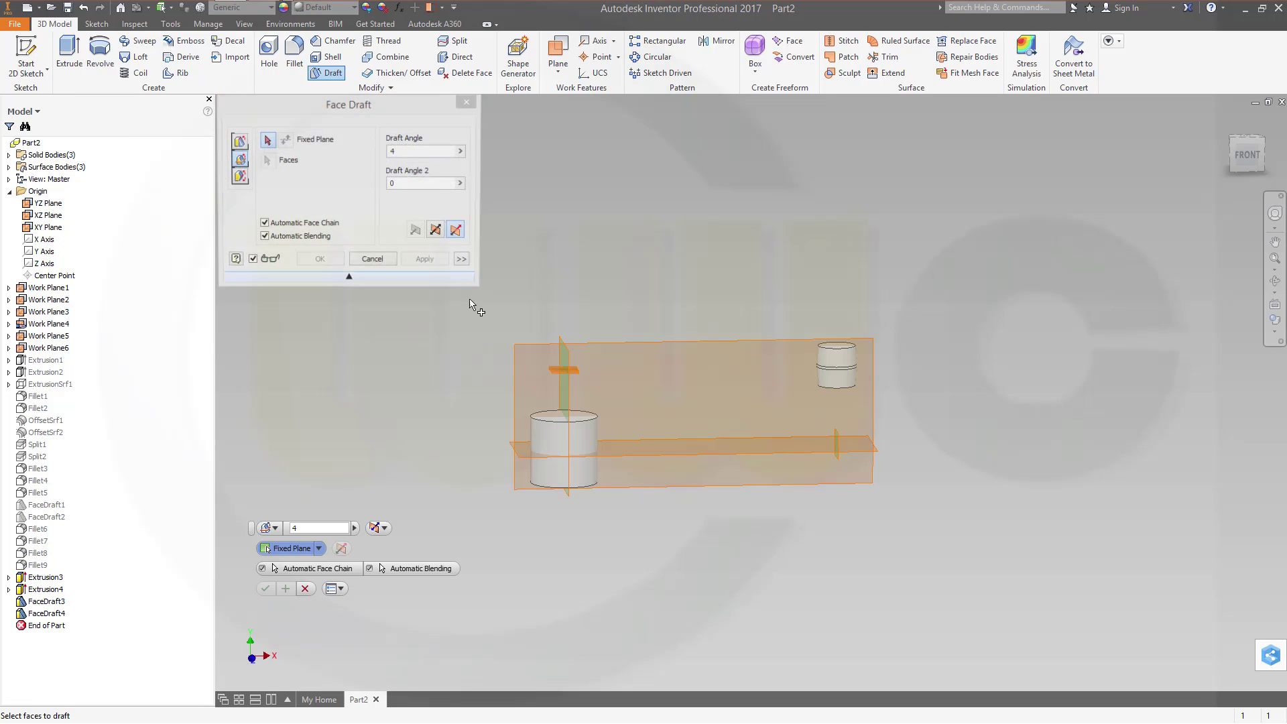
Step: Draft the large cylinder's upper side face from Work Plane2 as the fixed plane, using angles of 4 and 0 degrees
middle_drag(494, 379, 574, 436)
scroll(574, 436, up, 5)
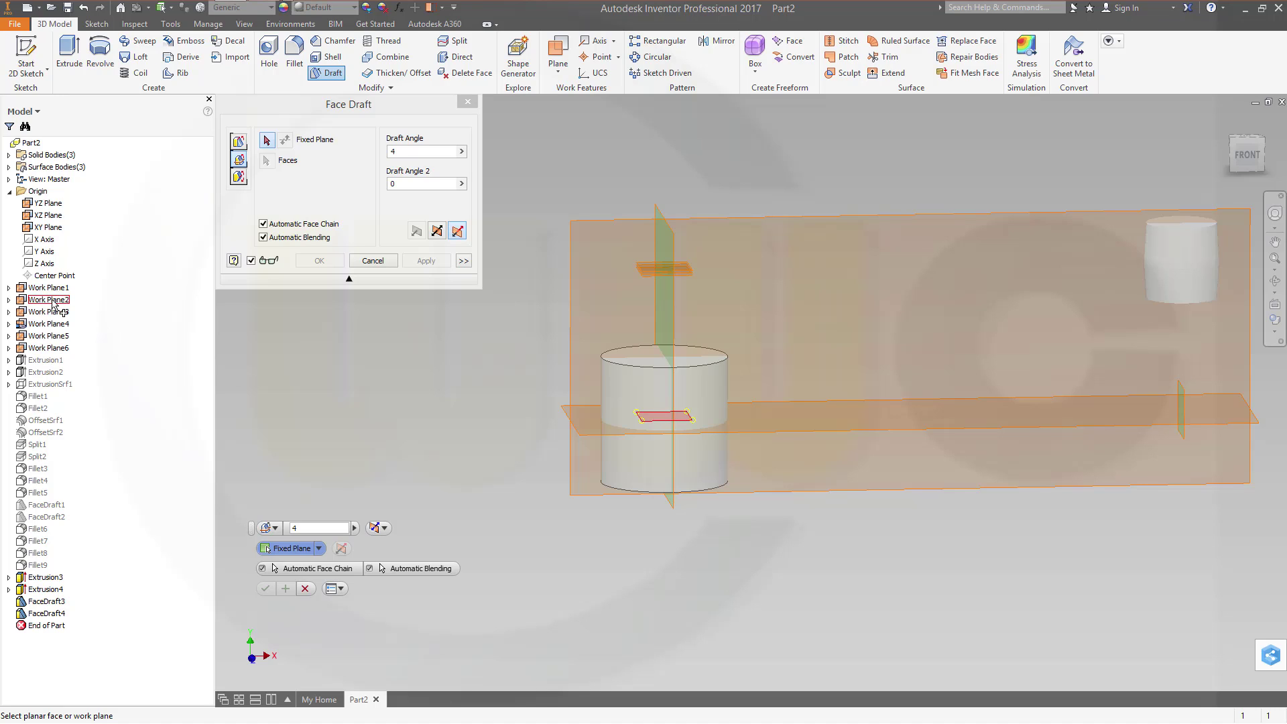
click(49, 300)
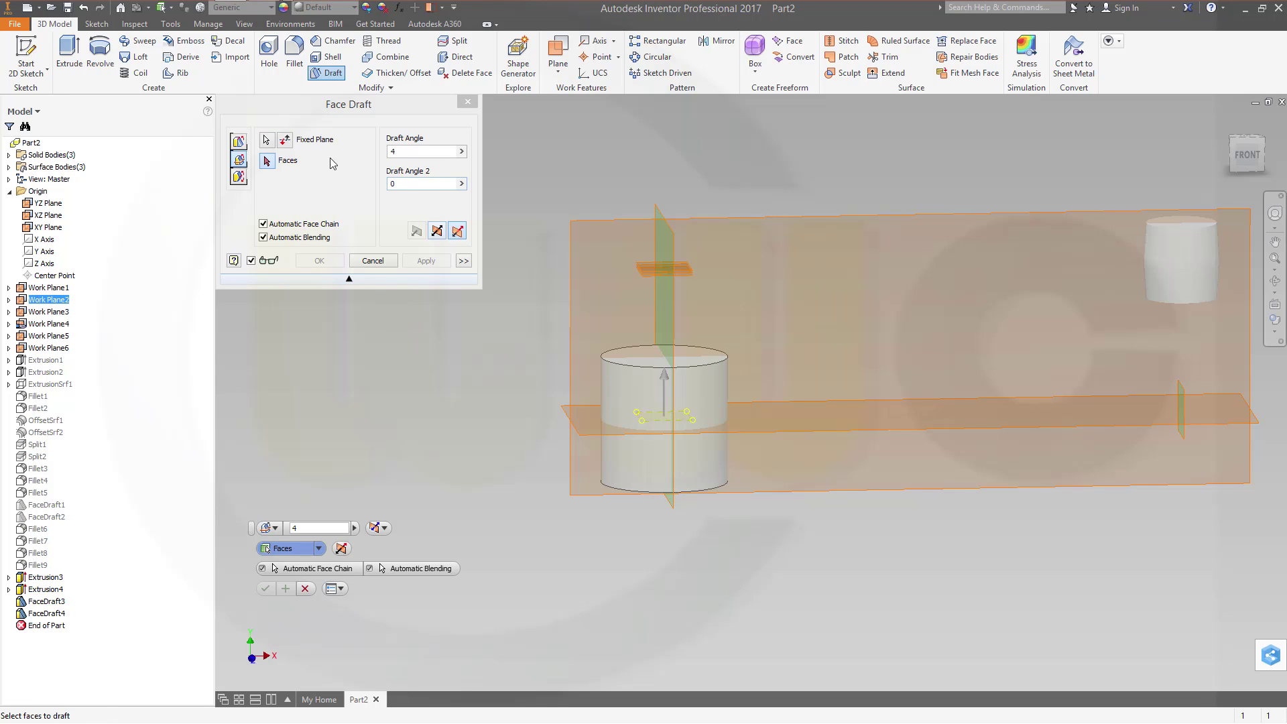
click(620, 383)
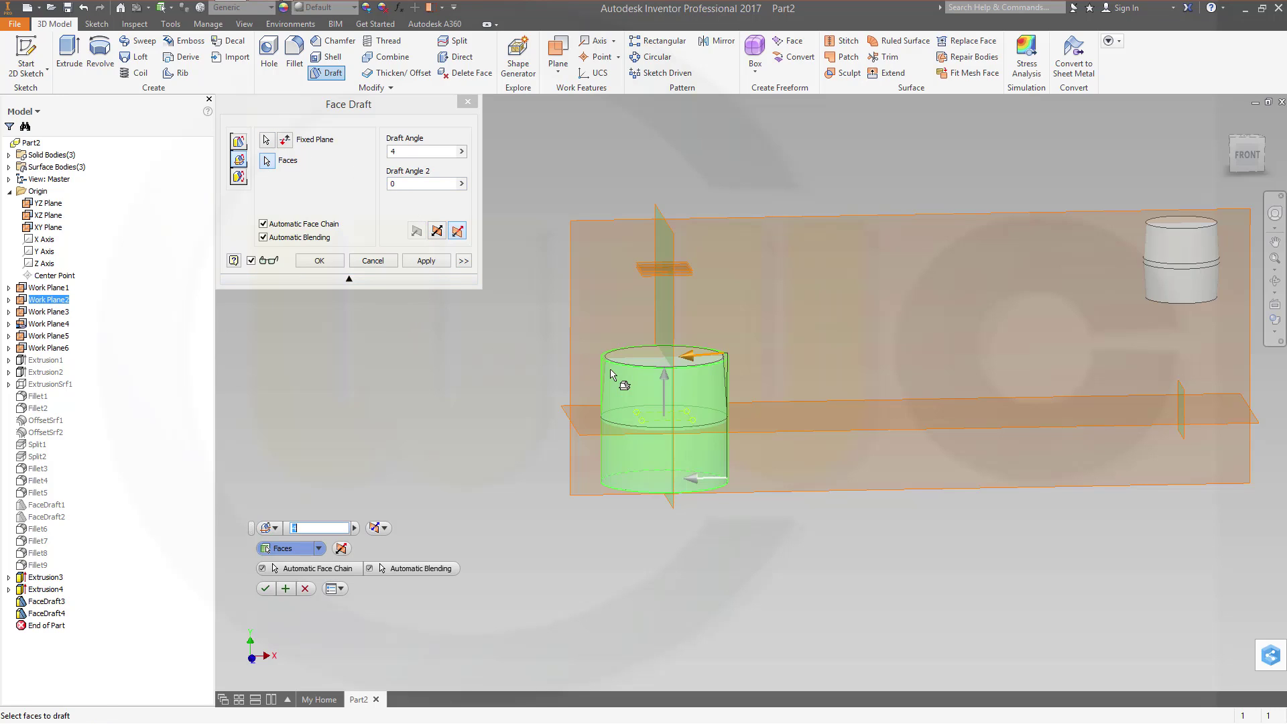
click(463, 261)
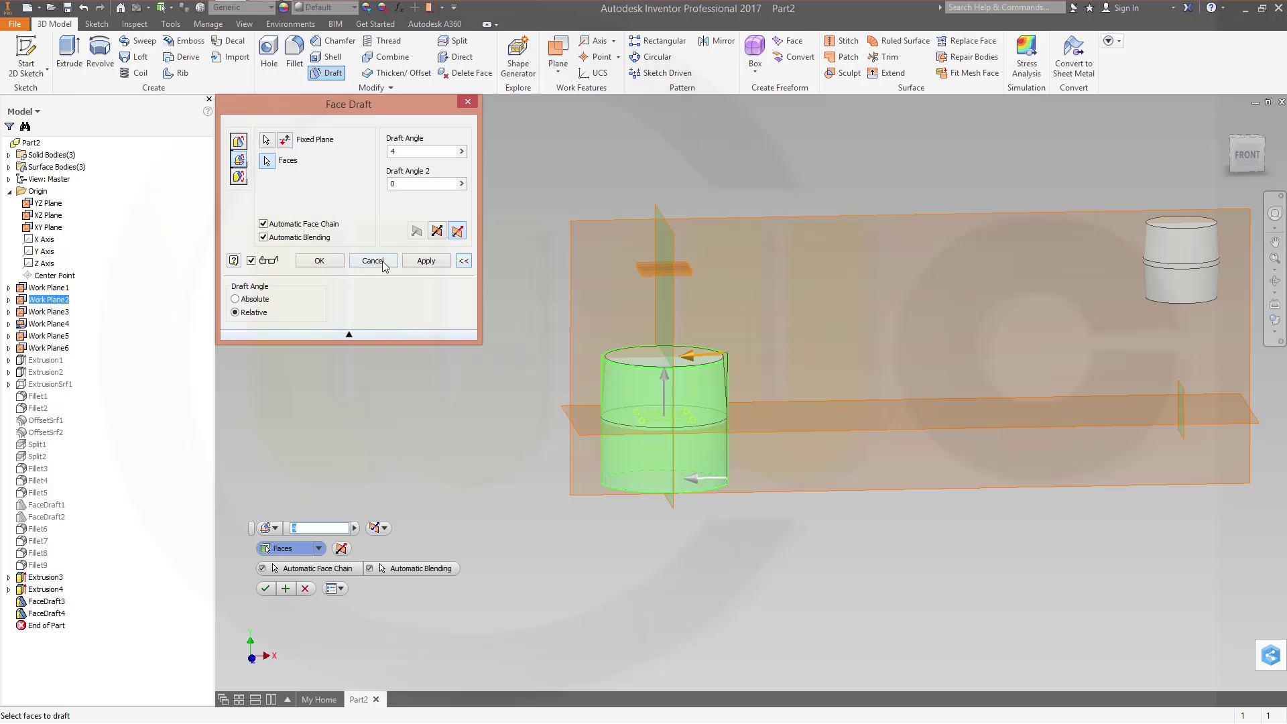
click(425, 262)
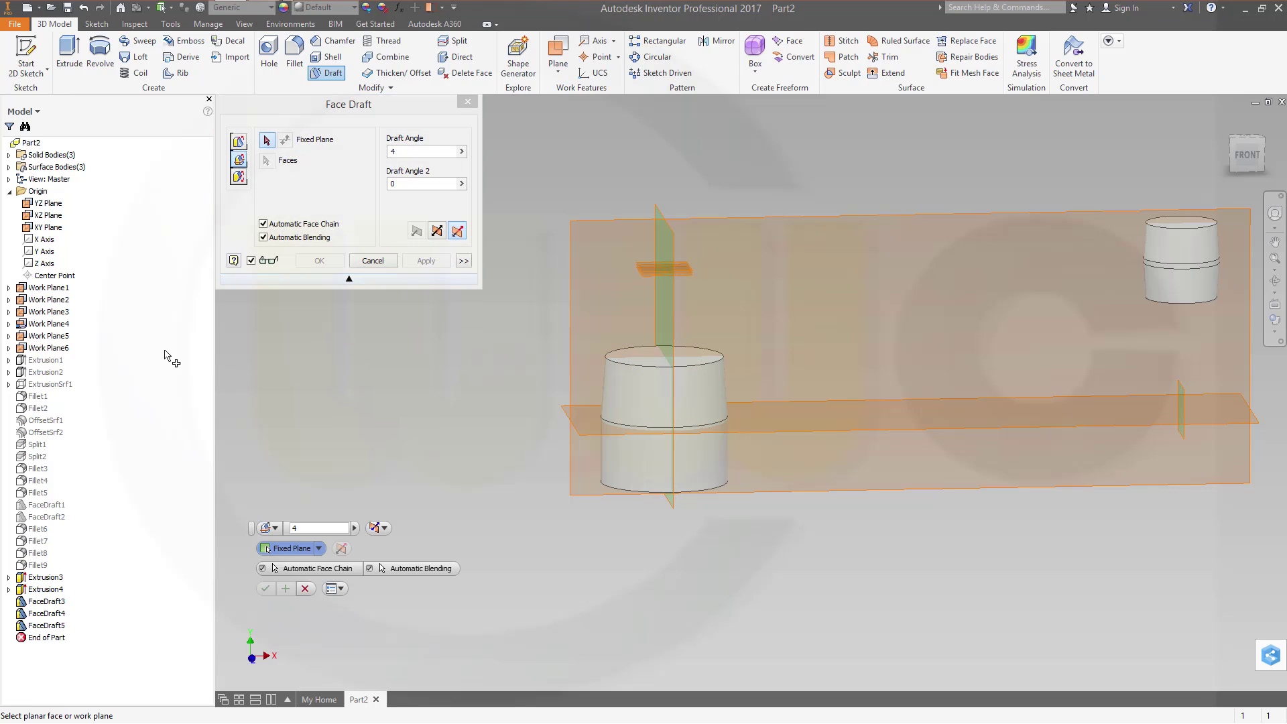
Step: Draft the large cylinder's lower side face from Work Plane3 with the direction flipped, using angles of 4 and 0 degrees
click(54, 312)
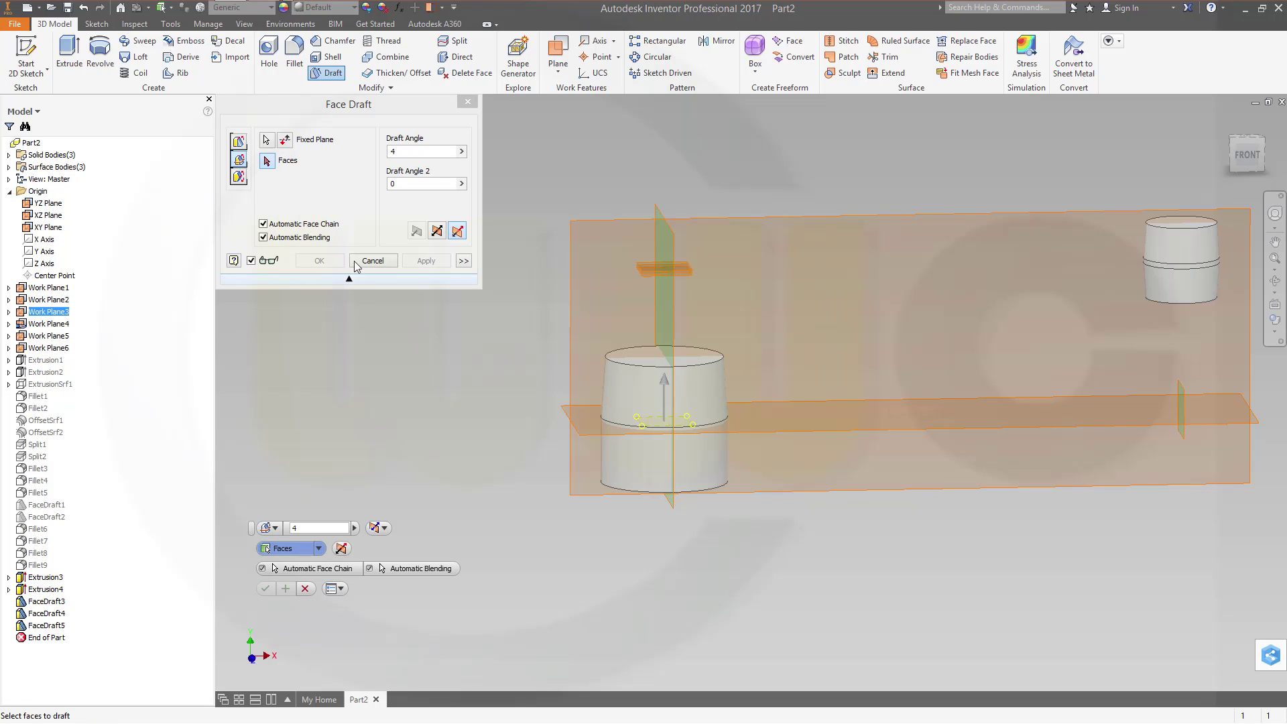
click(286, 142)
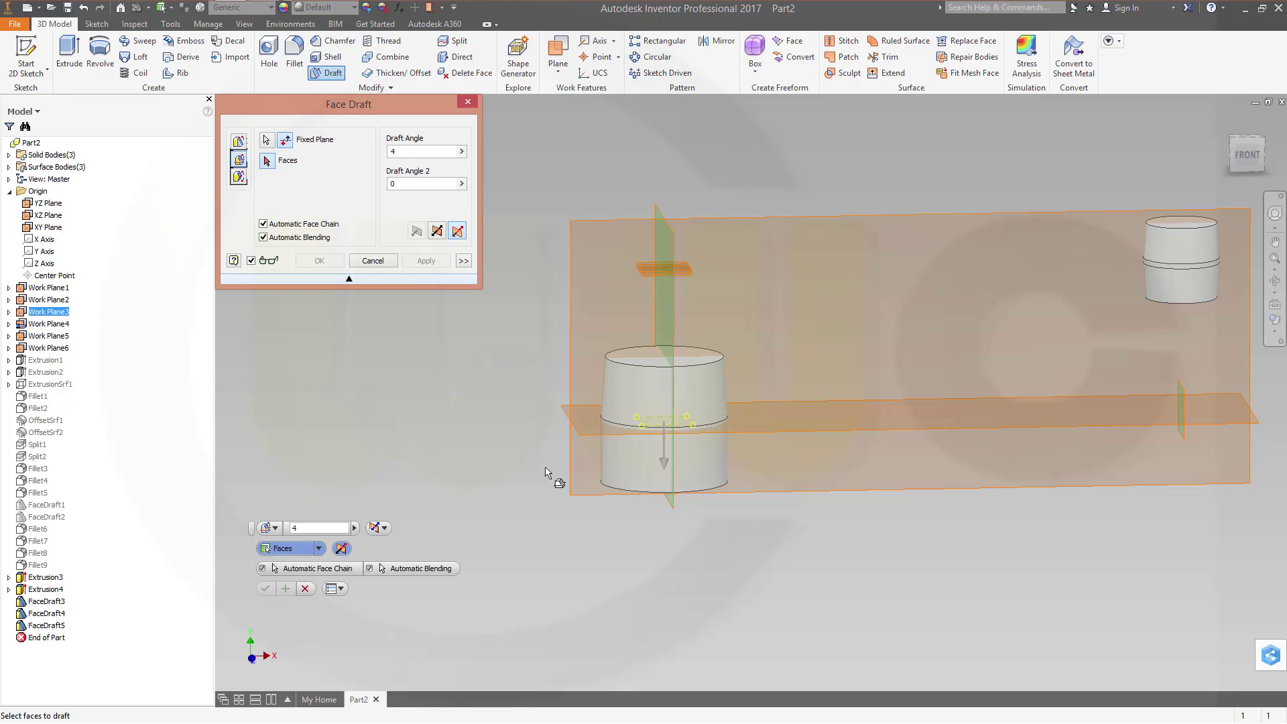
click(610, 457)
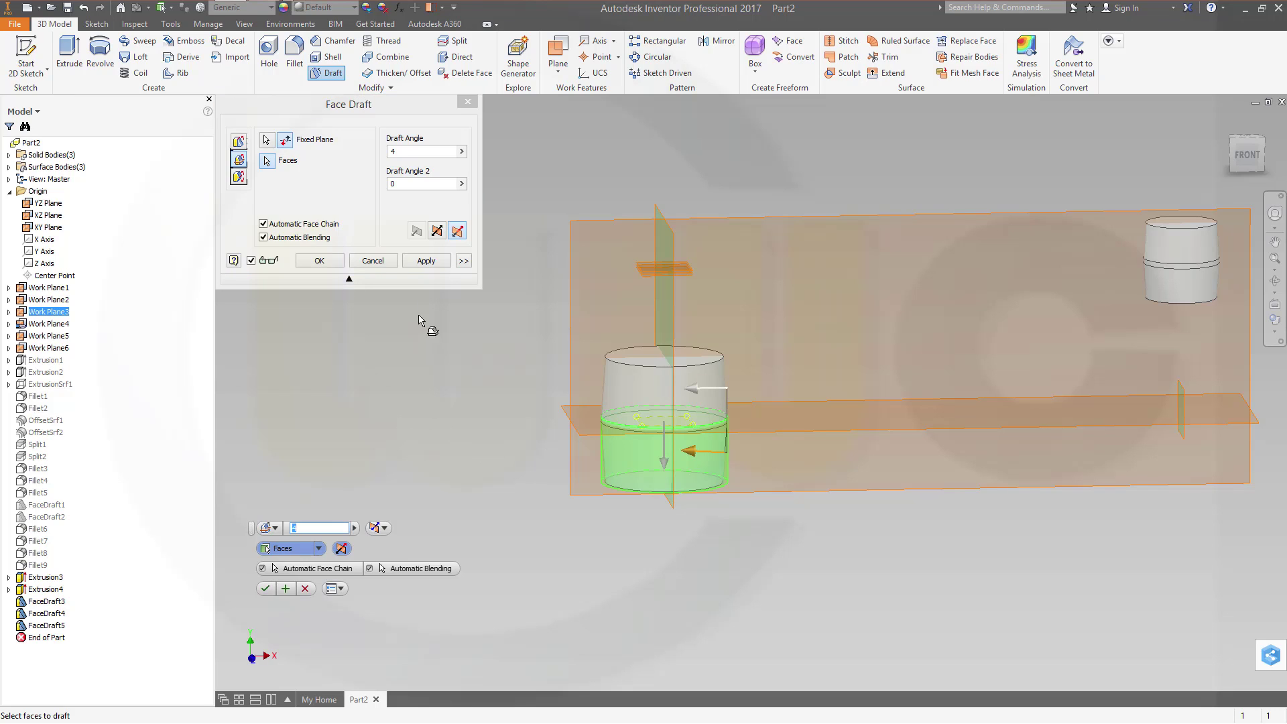
click(462, 260)
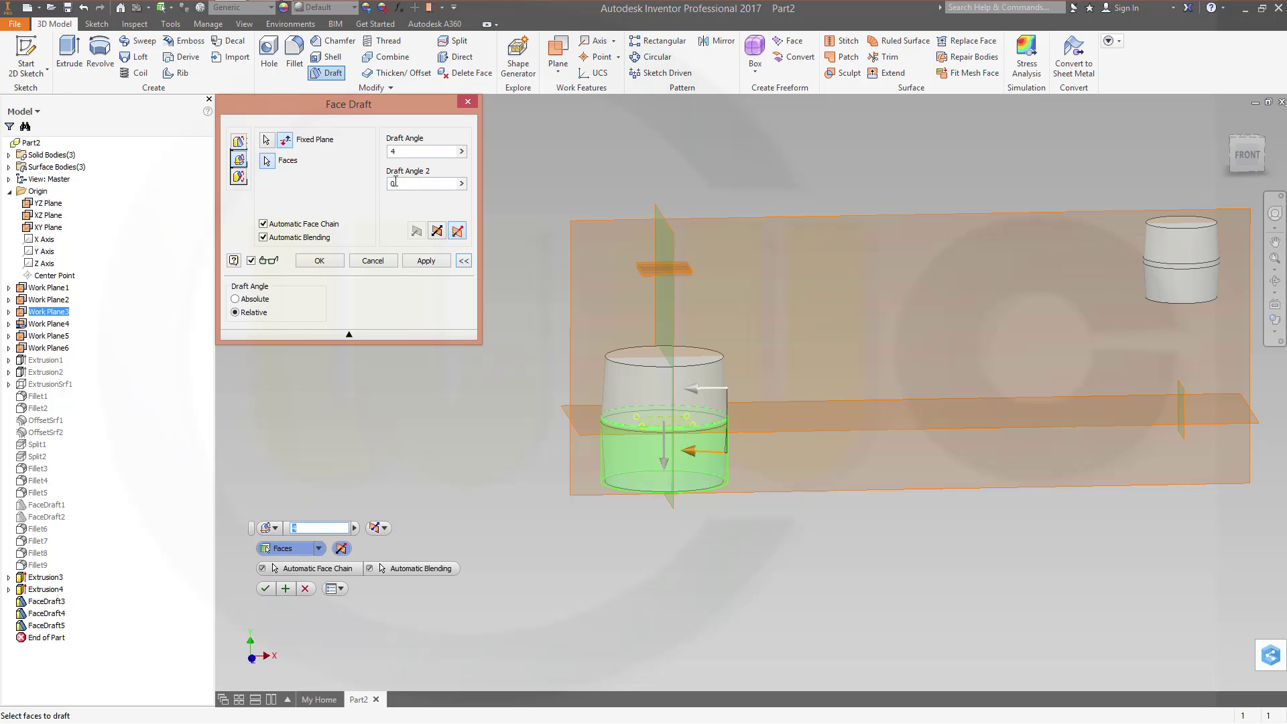
click(319, 261)
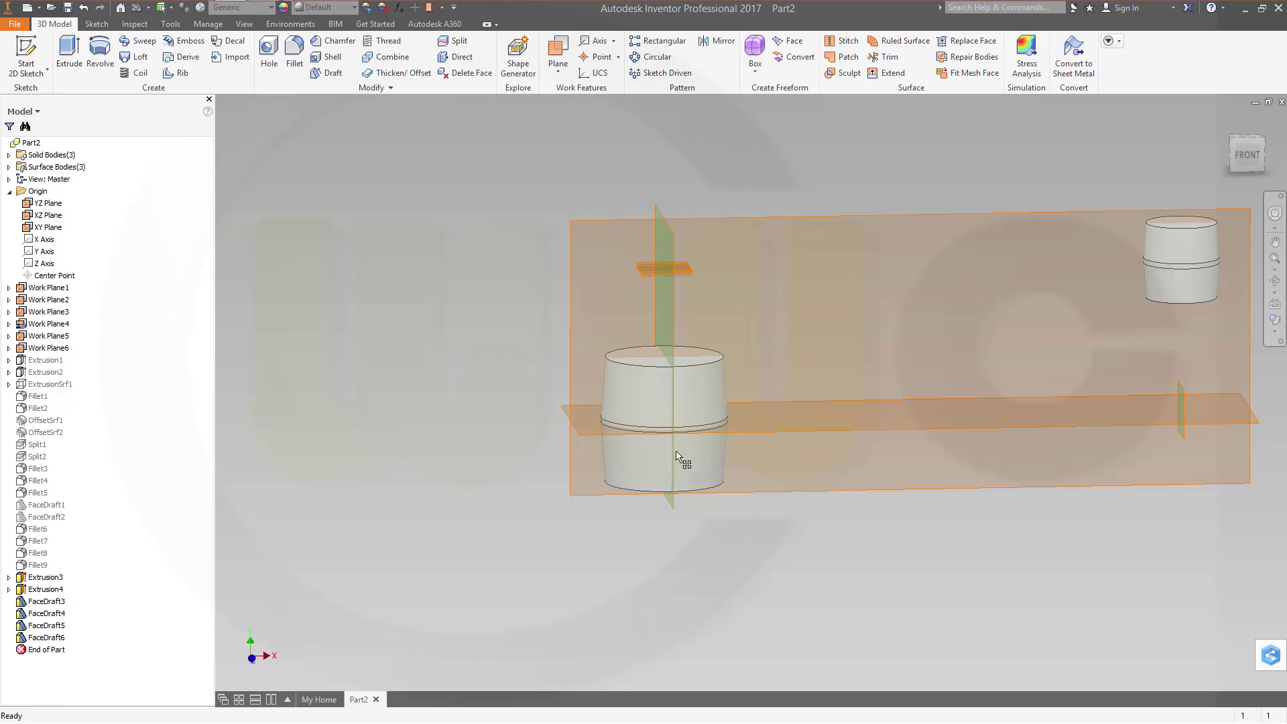
Step: Hide all origin planes and user work planes in the model view
scroll(709, 447, up, 3)
scroll(806, 295, down, 2)
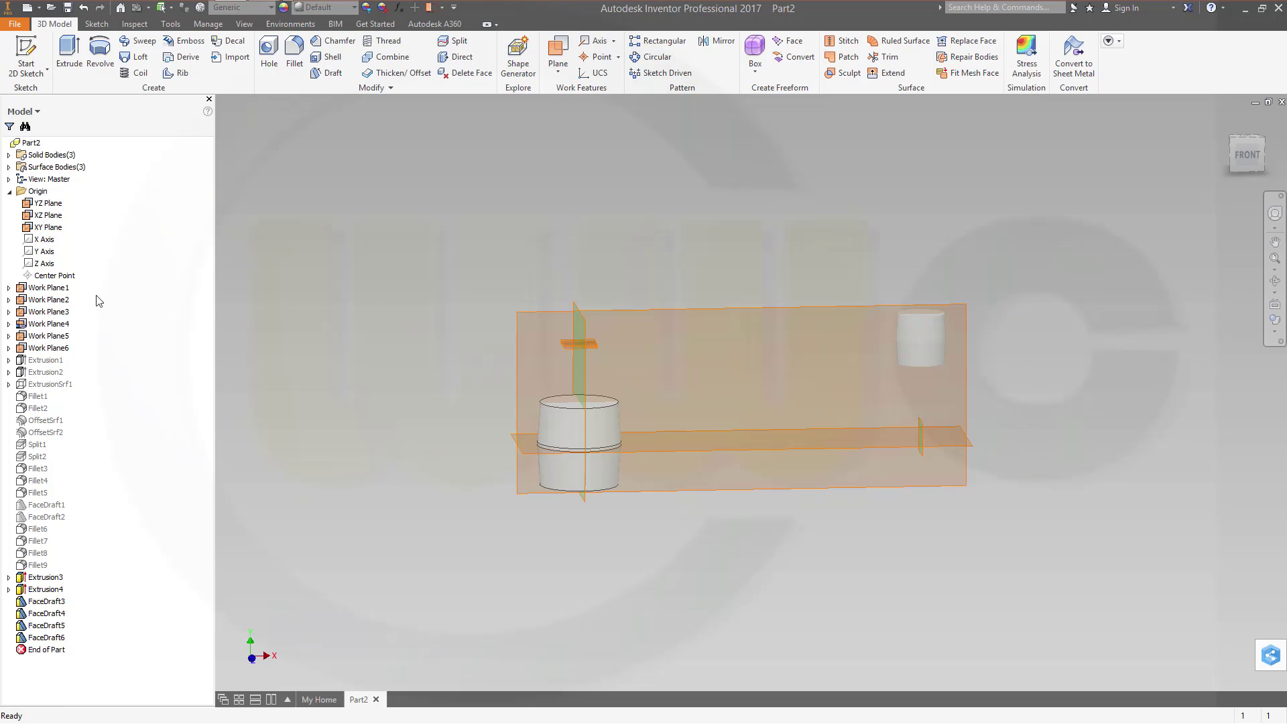
click(48, 203)
click(432, 8)
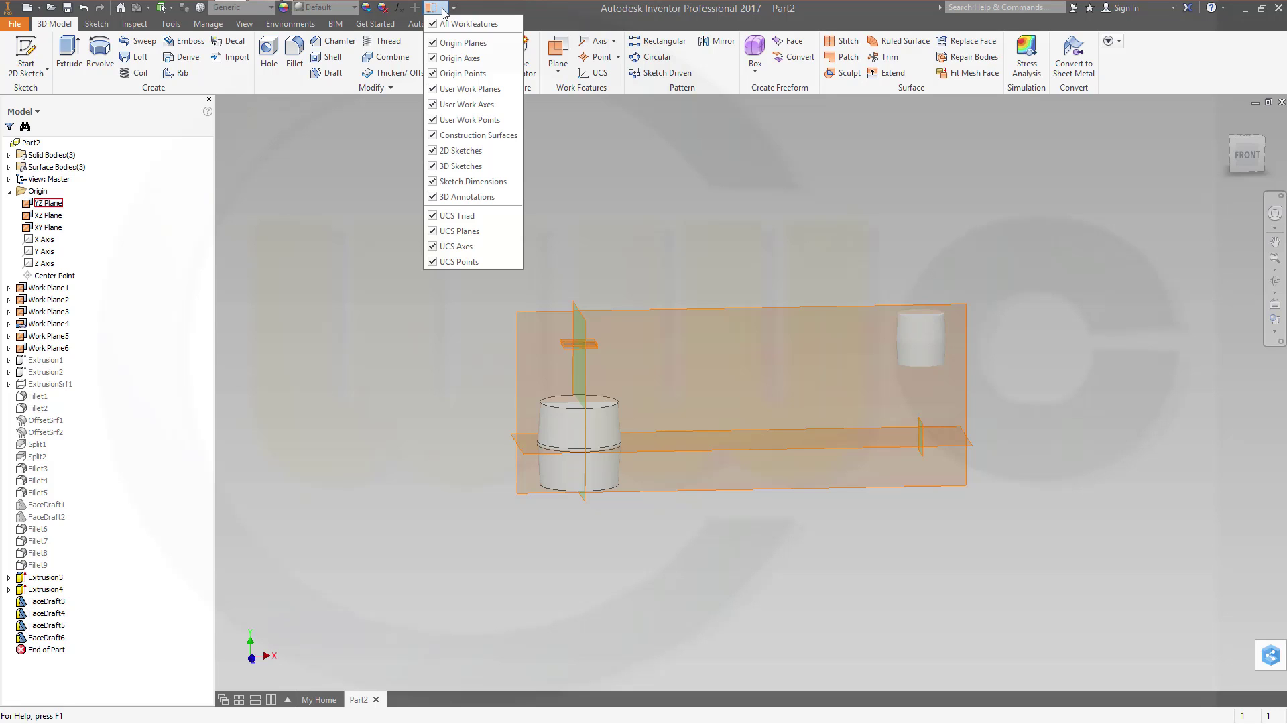
click(434, 43)
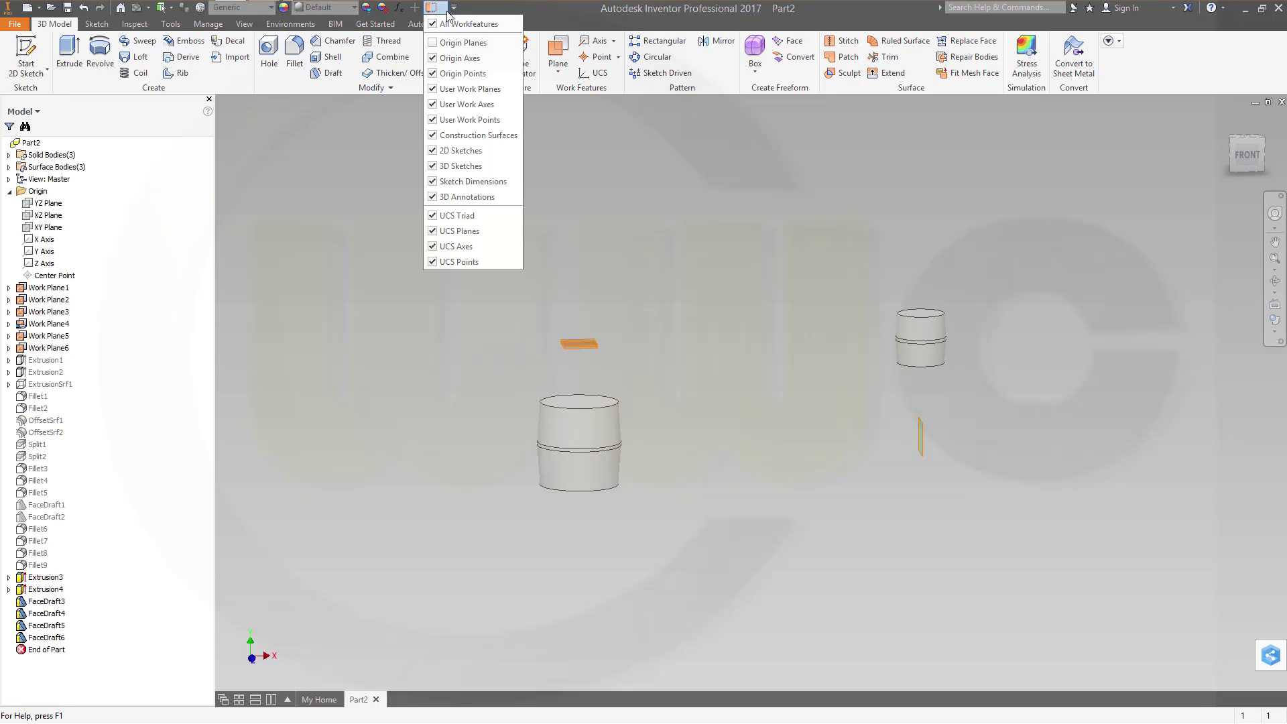
click(435, 89)
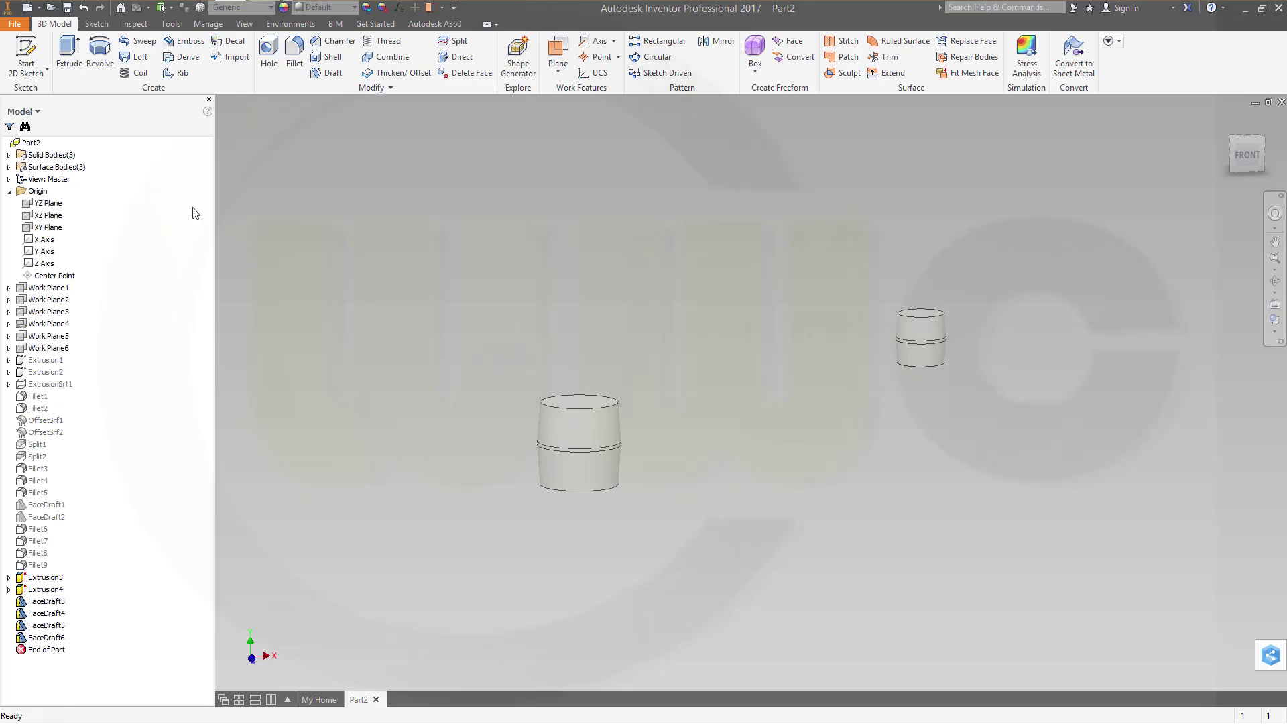
Step: Make the hidden arm body, Solid1, visible together with the two cylinders
click(10, 155)
right_click(43, 167)
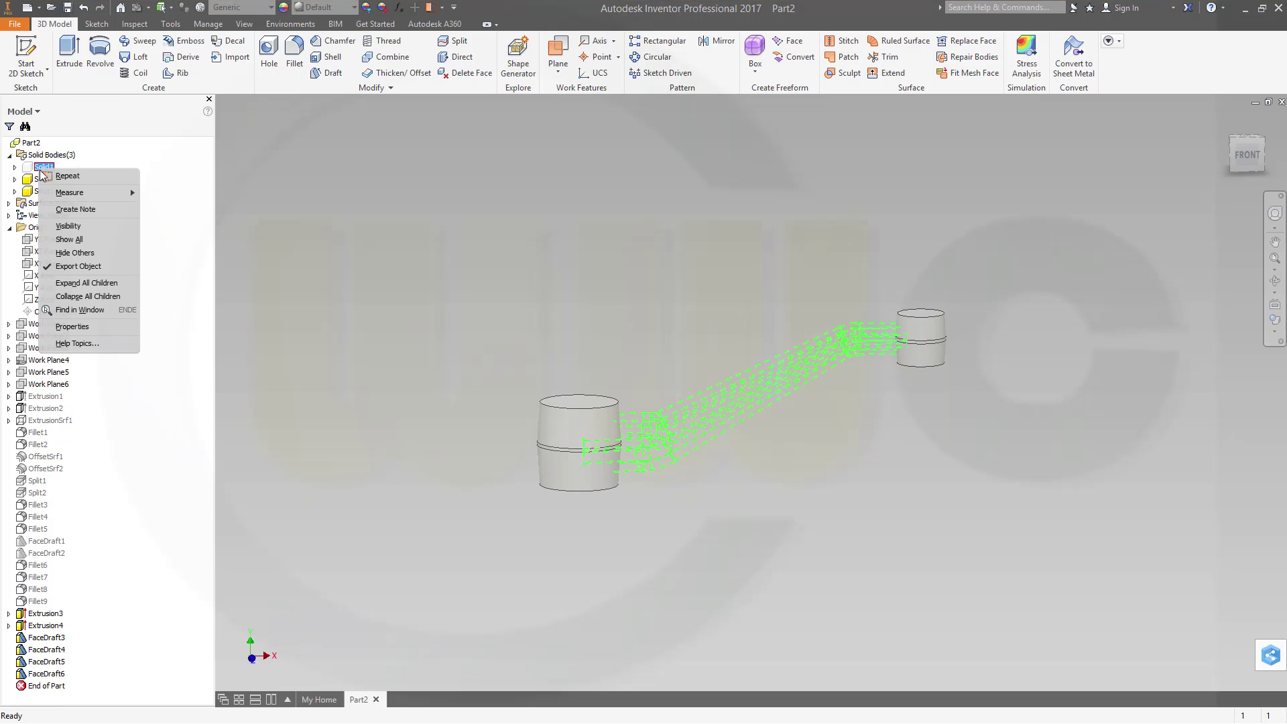
click(74, 226)
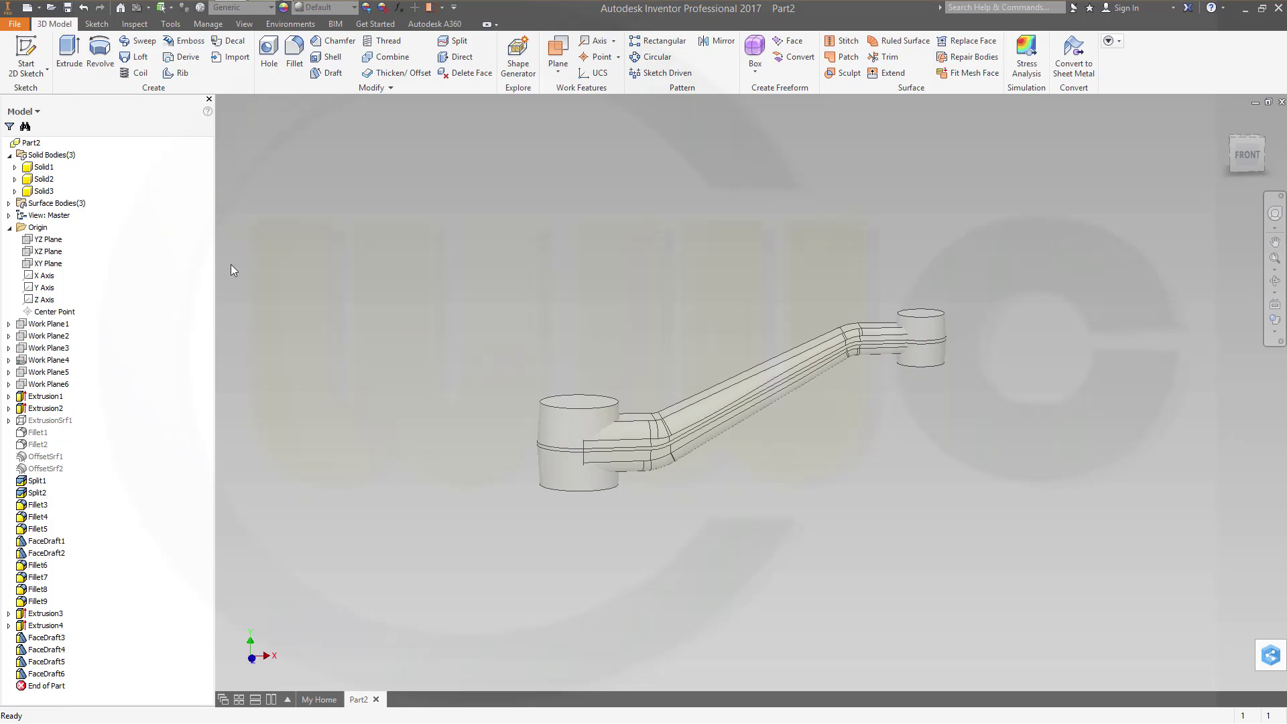
Step: Fillet the two circular edges around the middle of the large cylinder with a constant radius of 0.5
middle_drag(450, 291, 356, 321)
click(295, 54)
click(354, 165)
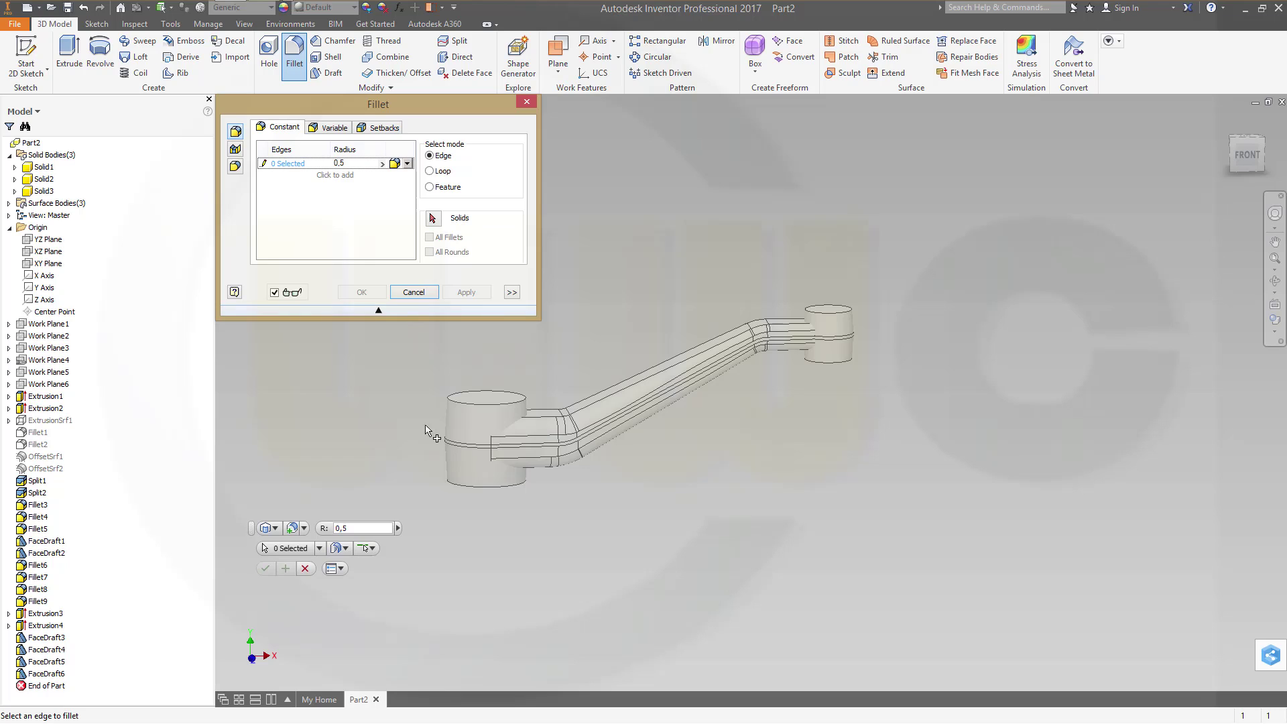
click(476, 449)
click(476, 445)
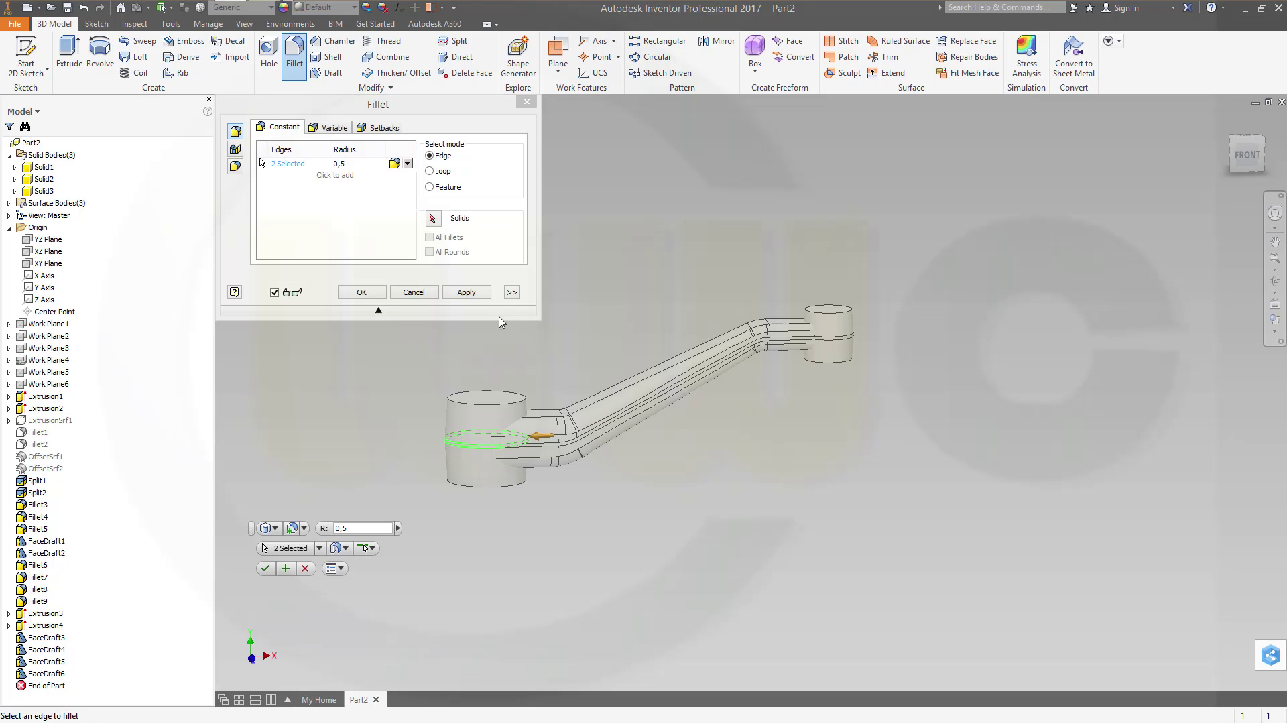
click(466, 292)
Step: Fillet the two circular edges around the middle of the small cylinder with a radius of 0.5
click(840, 338)
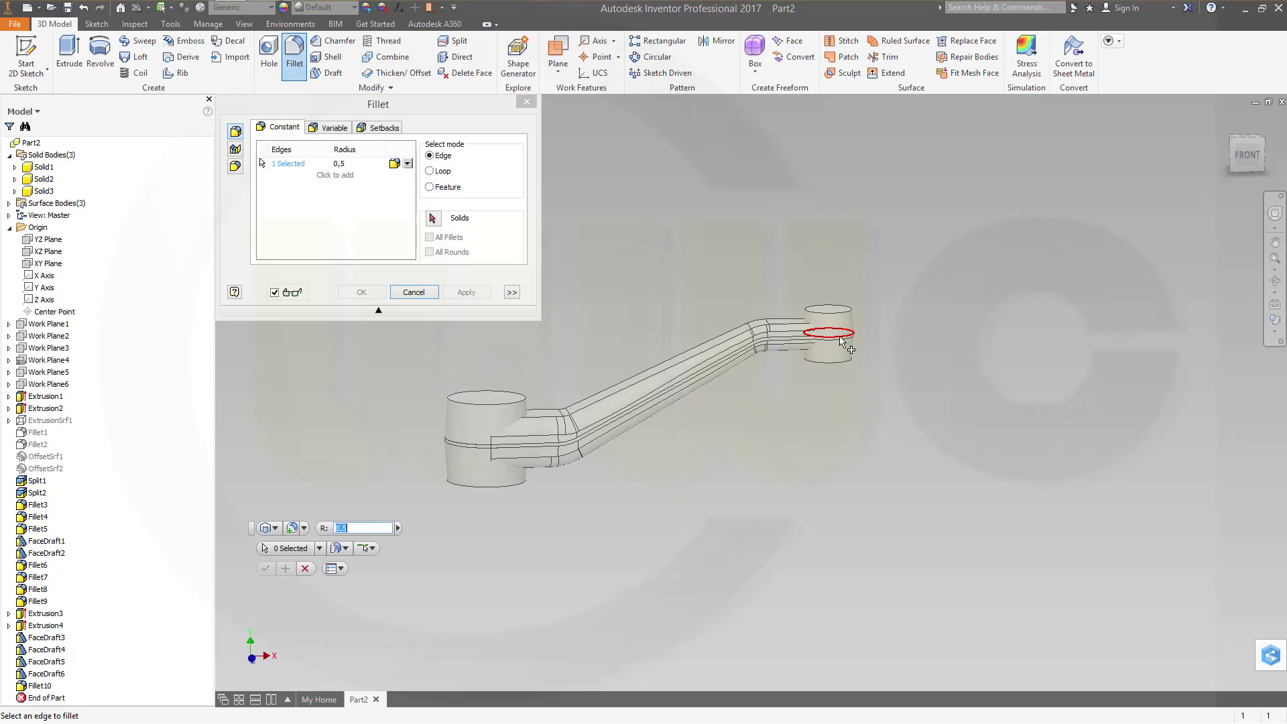
click(841, 338)
click(822, 344)
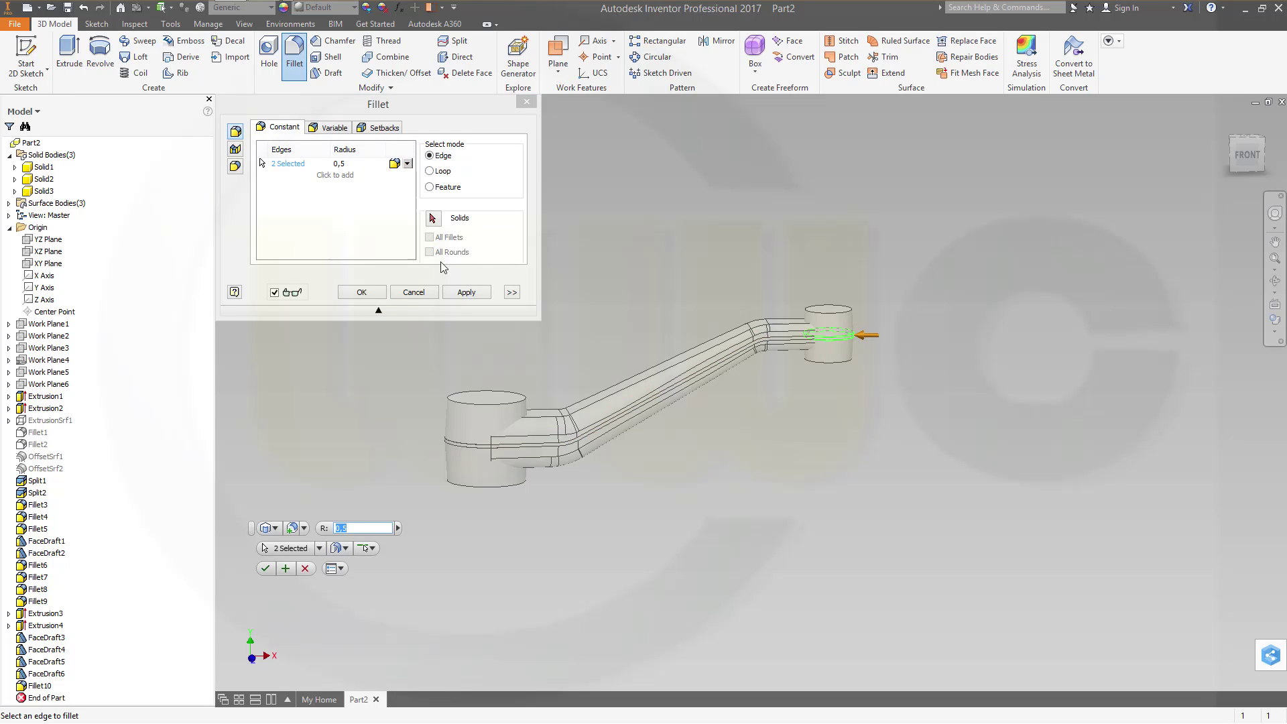
click(462, 293)
Step: Fillet the arm's paired lengthwise middle edges on both the front and back sides with a radius of 0.5
scroll(537, 468, down, 4)
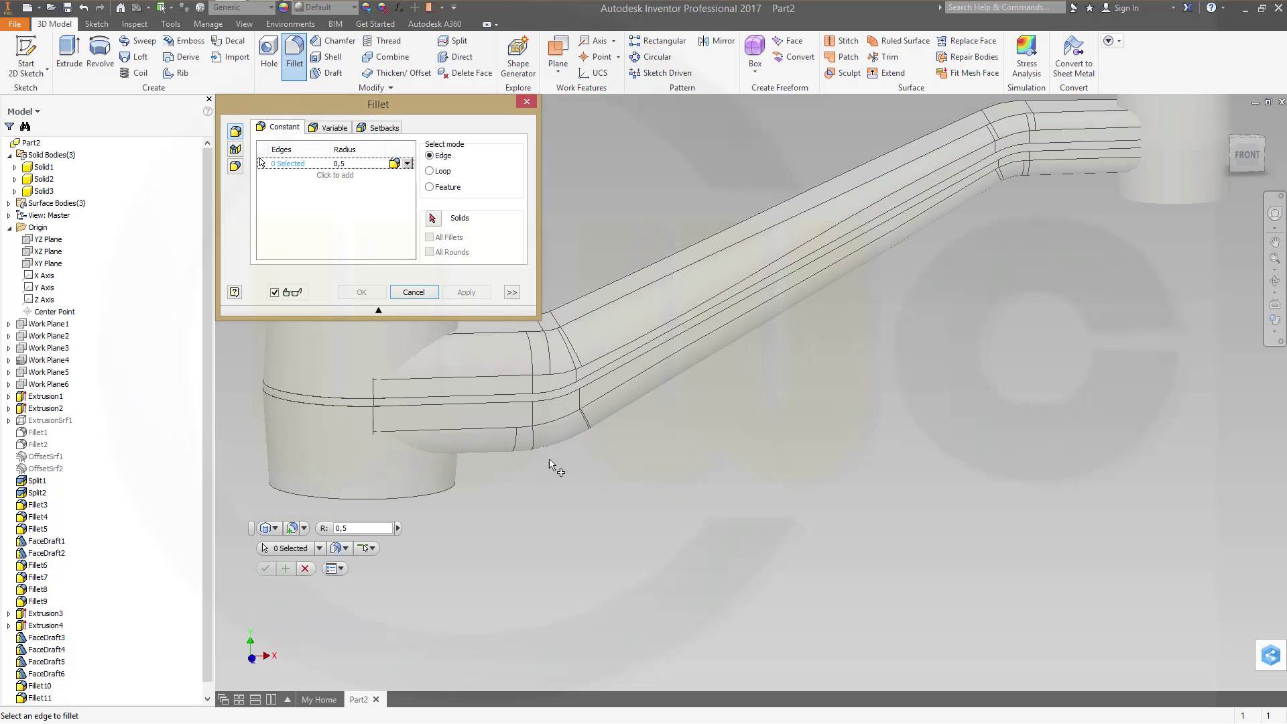
click(500, 395)
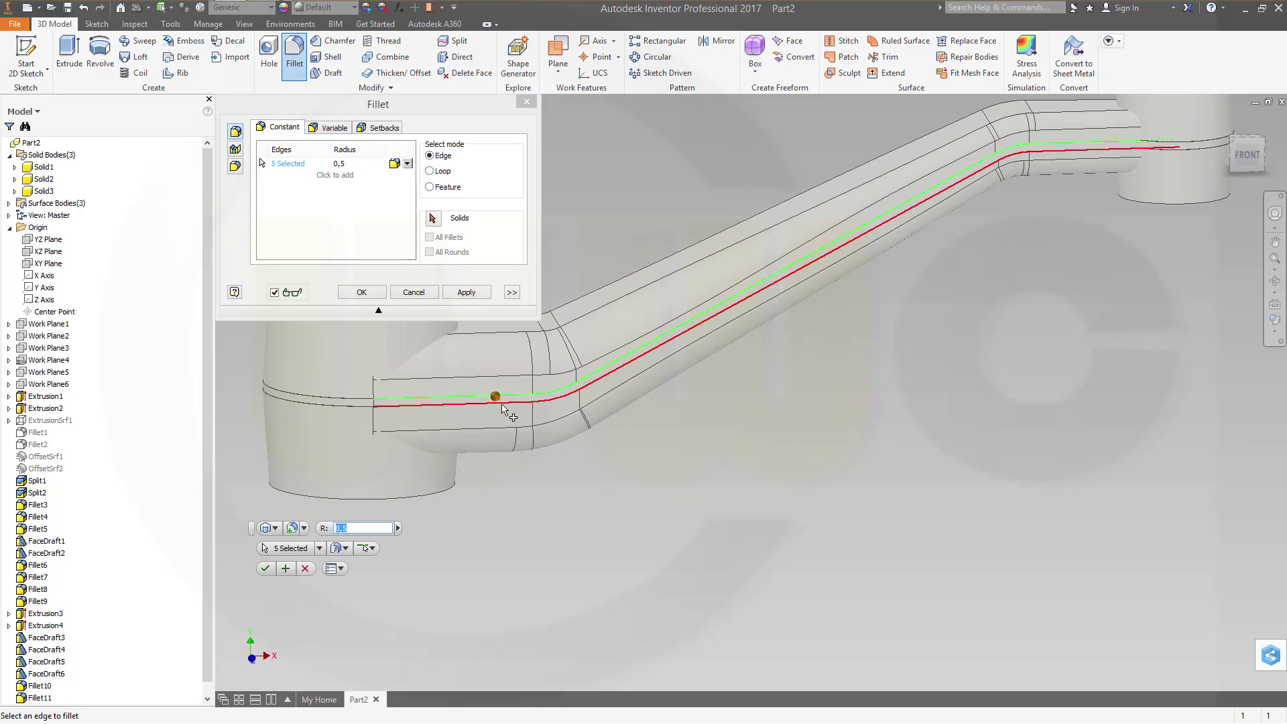
click(504, 406)
mouse_move(684, 398)
shift+middle_down()
mouse_move(1111, 442)
mouse_move(557, 405)
mouse_move(652, 419)
mouse_move(695, 402)
shift+middle_up()
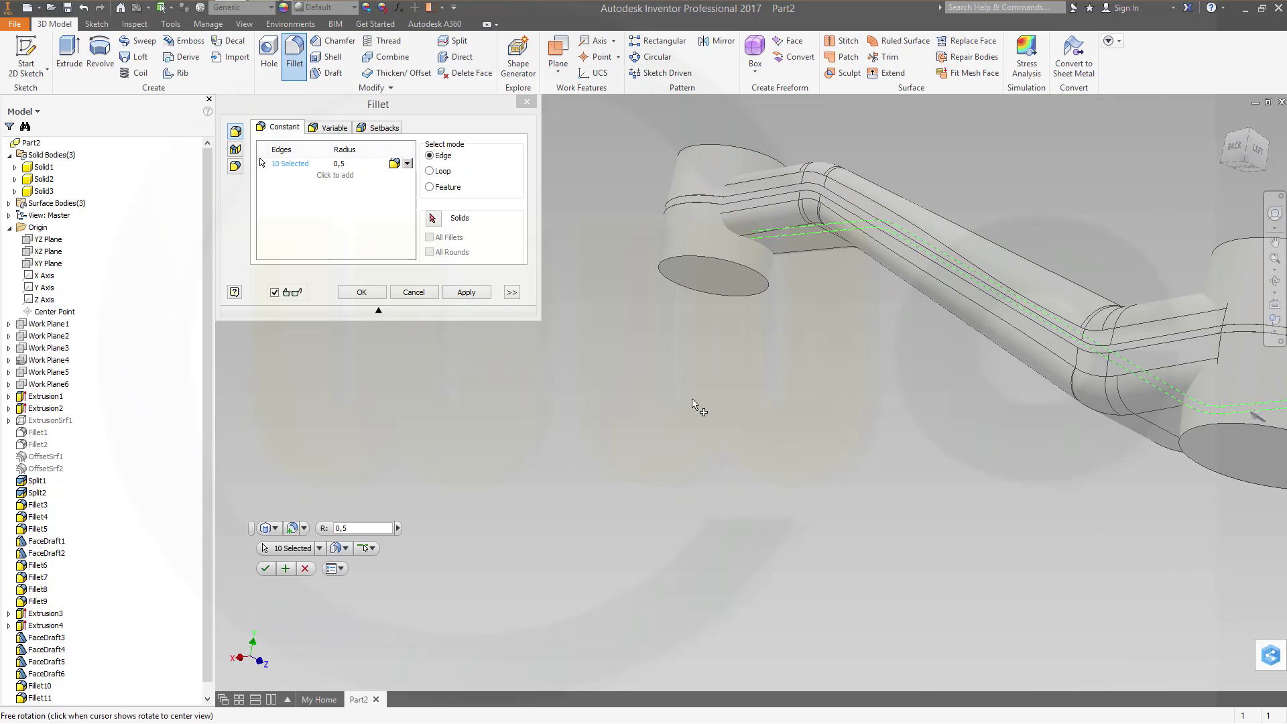
click(774, 201)
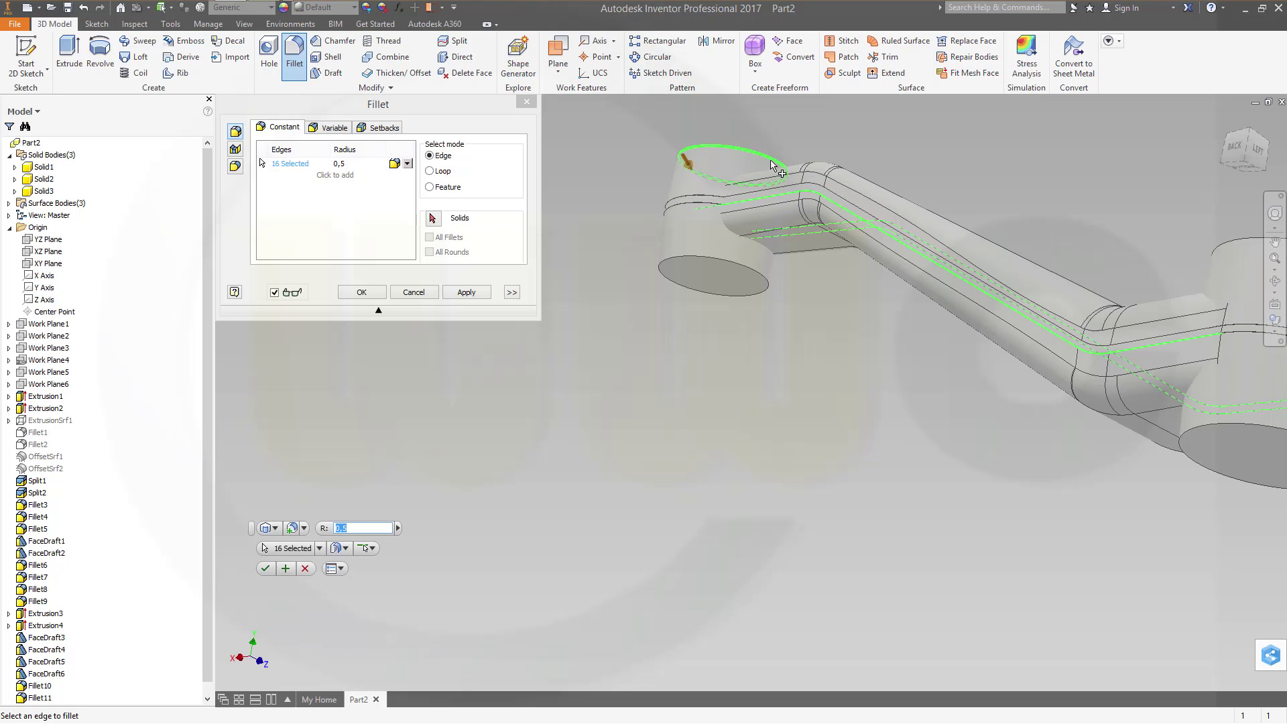
ctrl+click(769, 159)
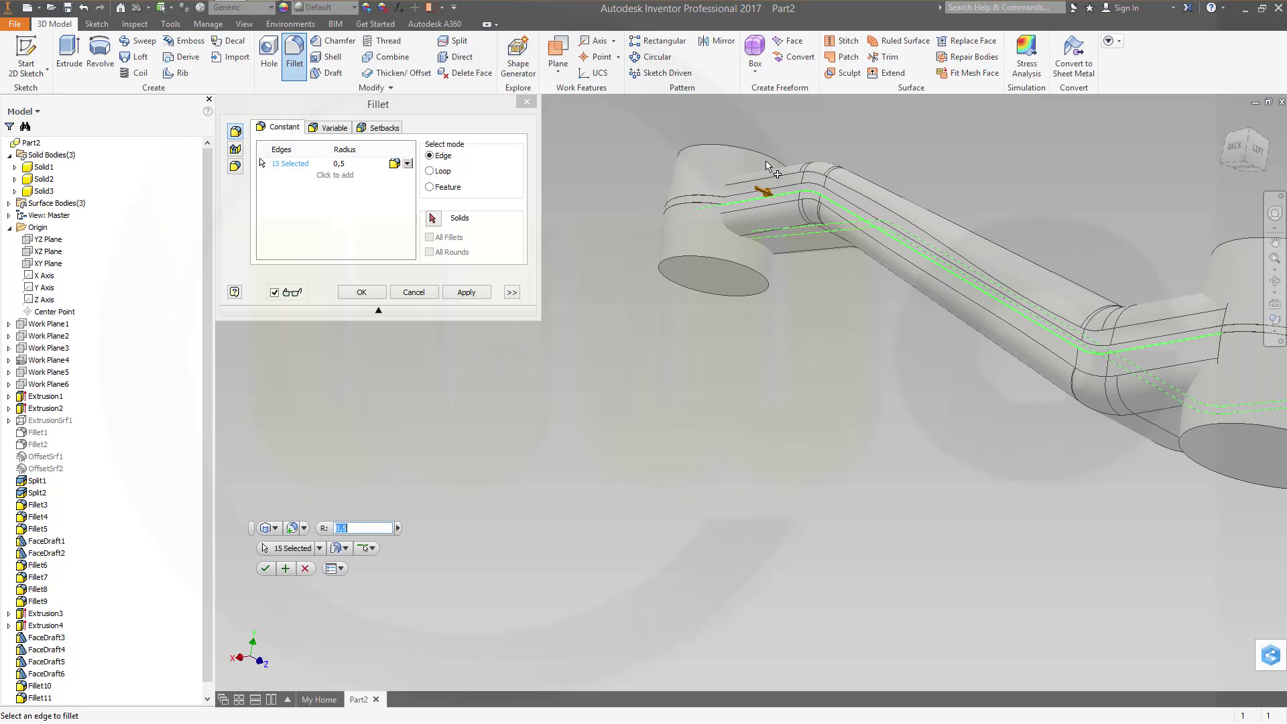
click(779, 192)
click(370, 295)
Step: Combine the arm as the base with both cylinders as toolbodies, using the Join operation
shift+middle_drag(867, 336, 489, 189)
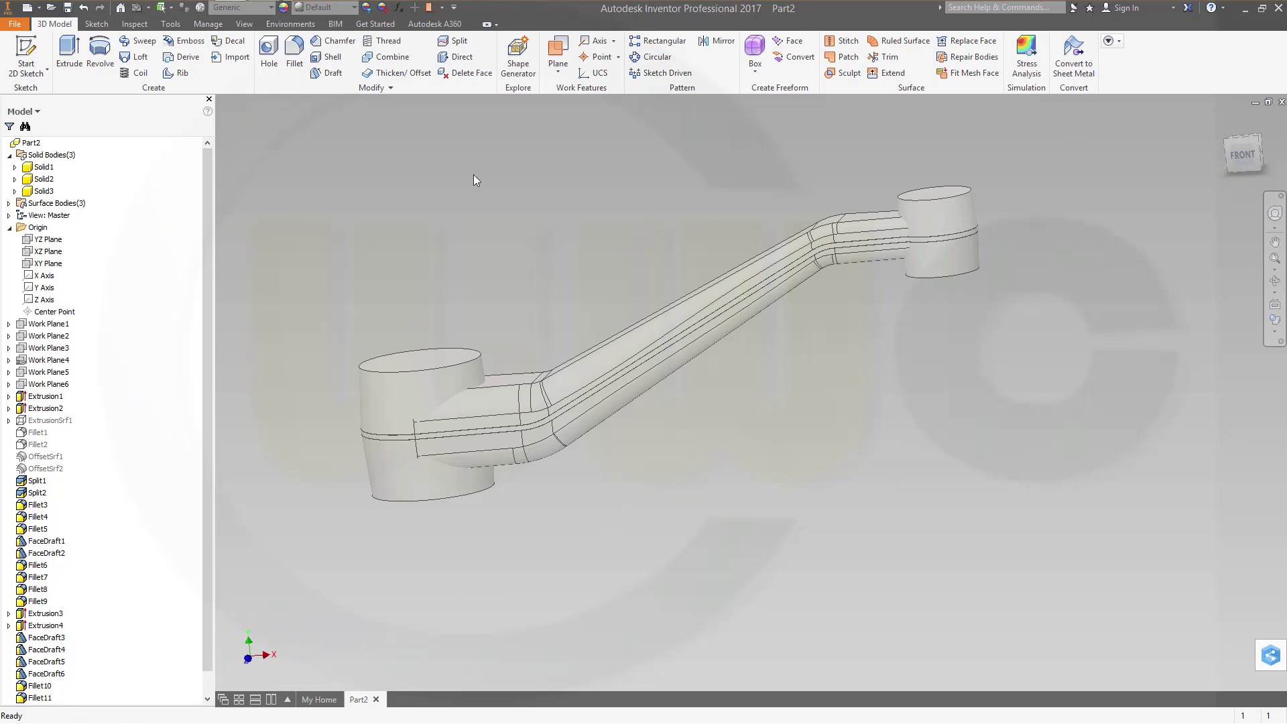
click(388, 56)
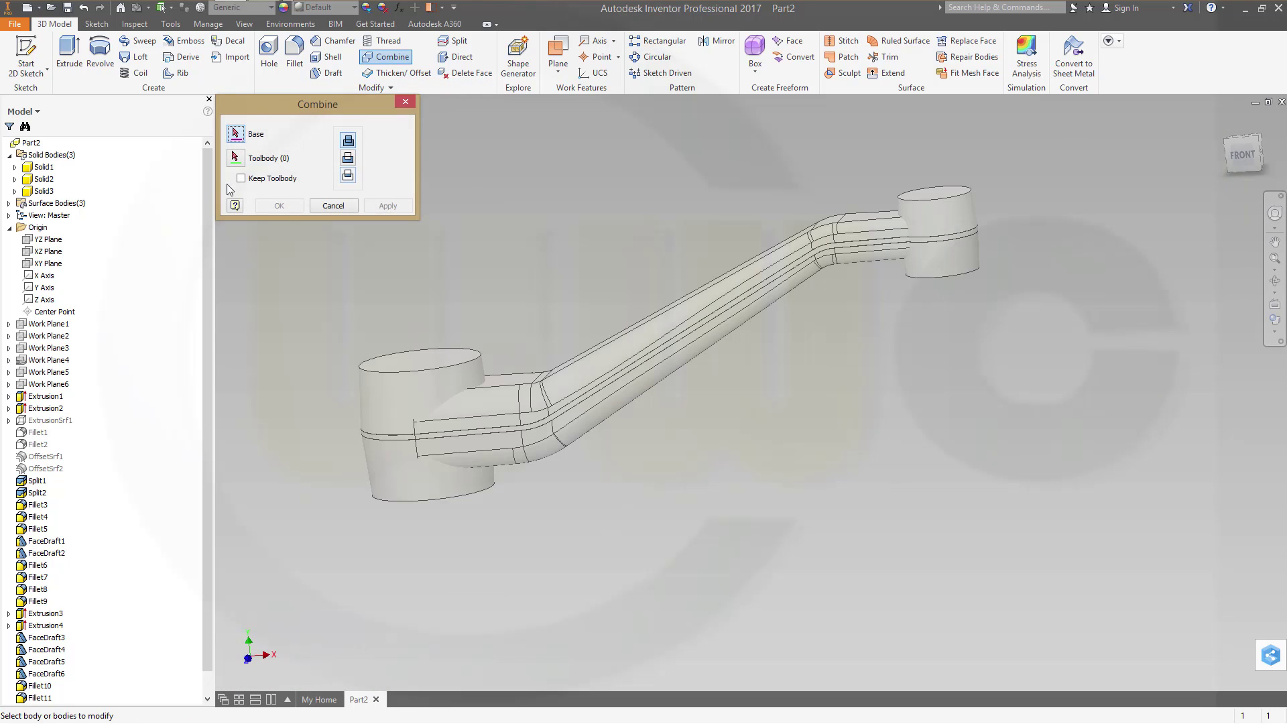
click(577, 372)
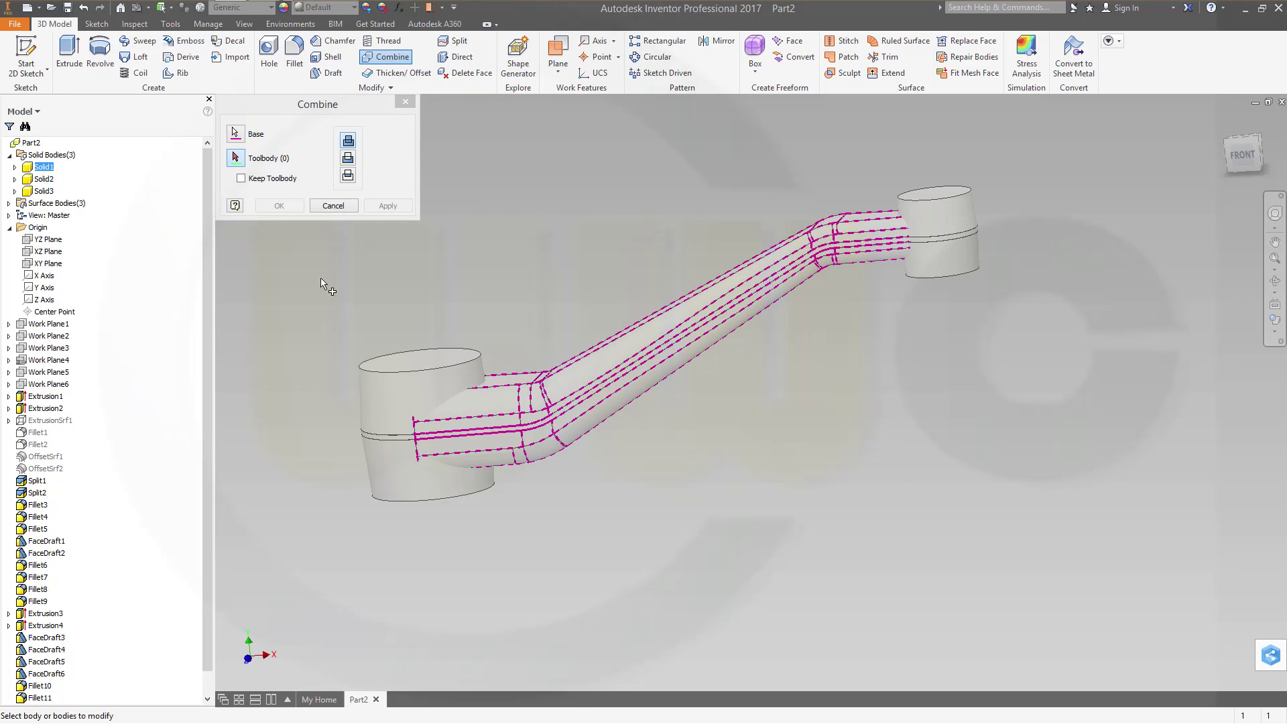
click(388, 385)
click(930, 228)
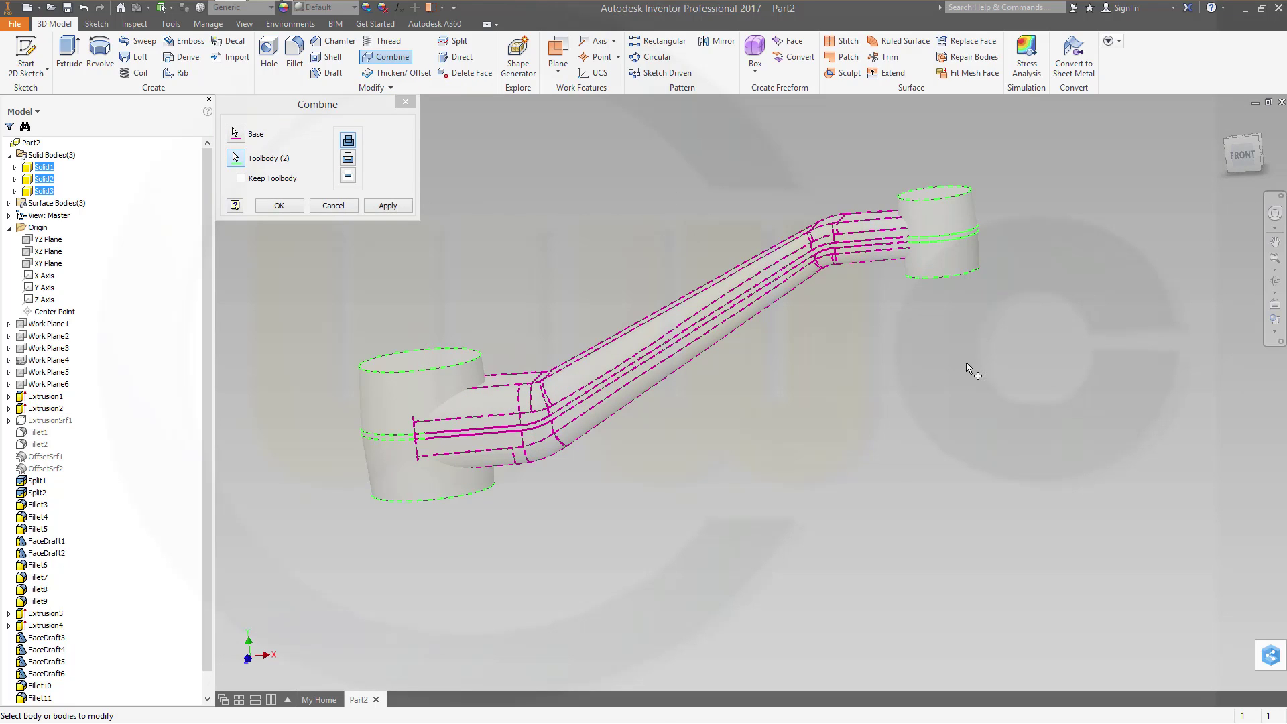
click(349, 142)
click(279, 206)
Step: Set the model's visual style to Shaded with hidden edges
shift+middle_drag(587, 260, 650, 286)
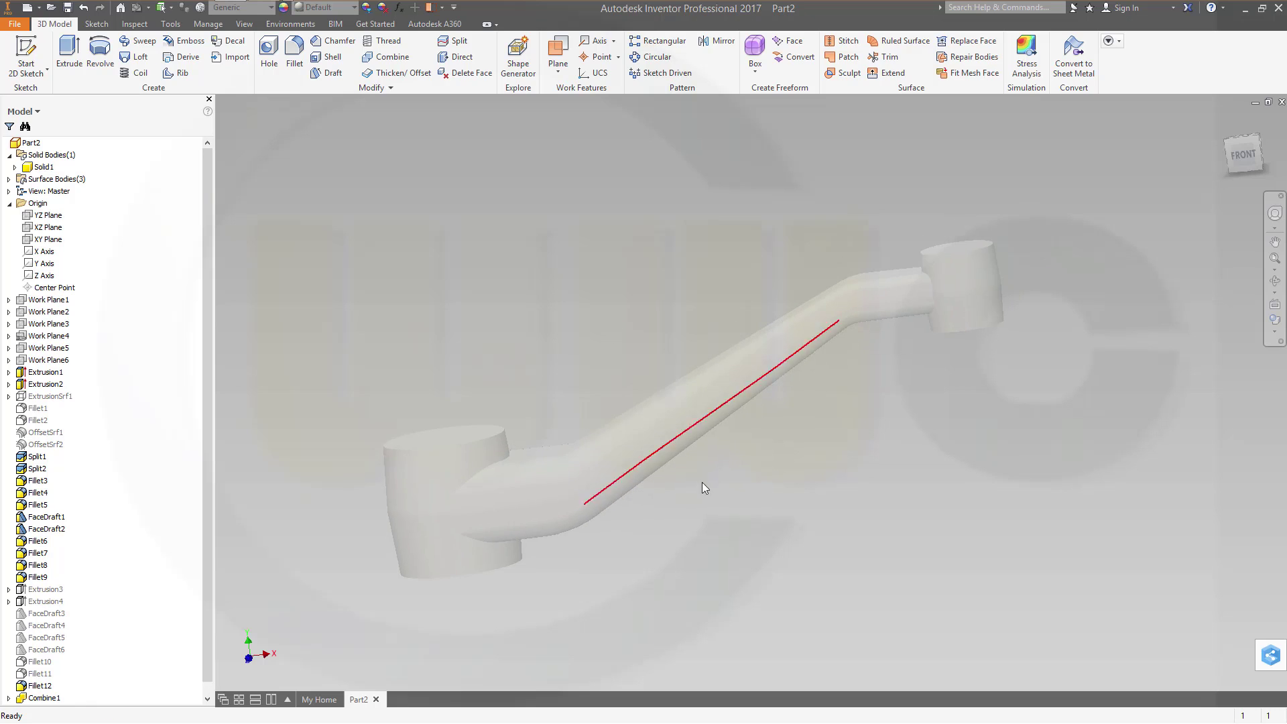
scroll(686, 365, up, 3)
scroll(645, 468, down, 5)
scroll(719, 438, up, 3)
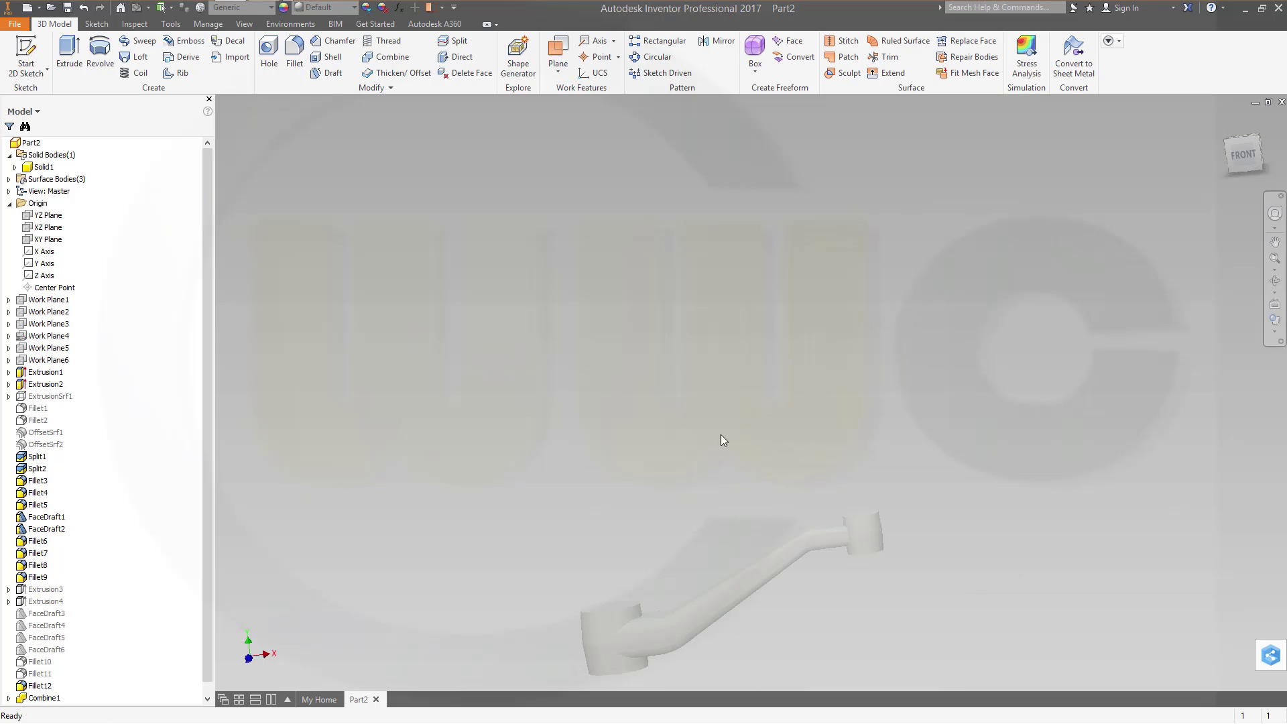
middle_drag(680, 462, 677, 361)
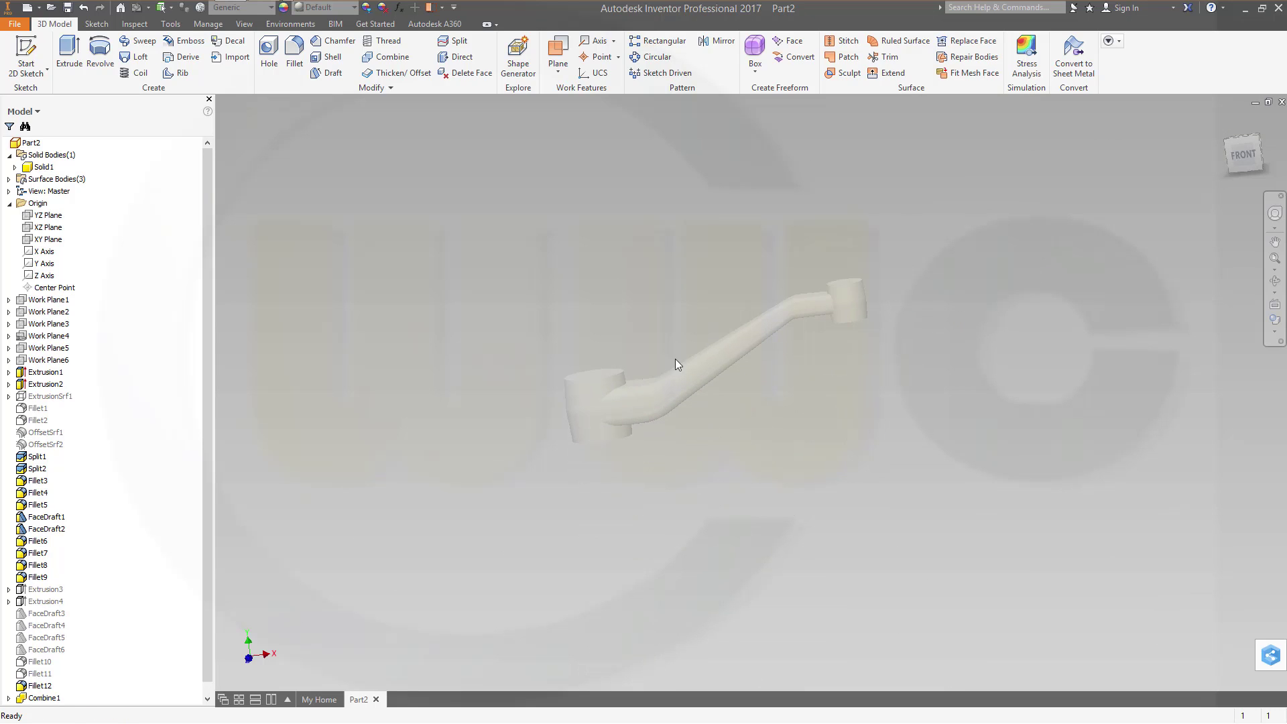
scroll(674, 365, down, 5)
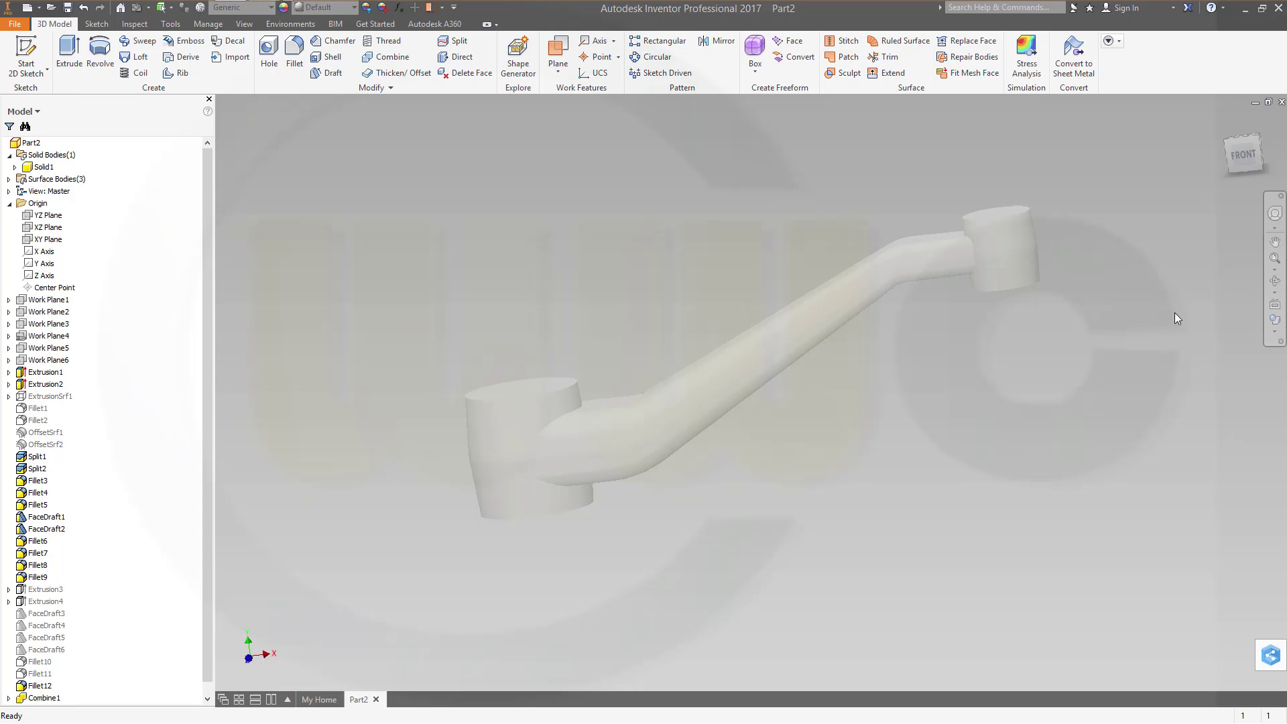
click(1273, 339)
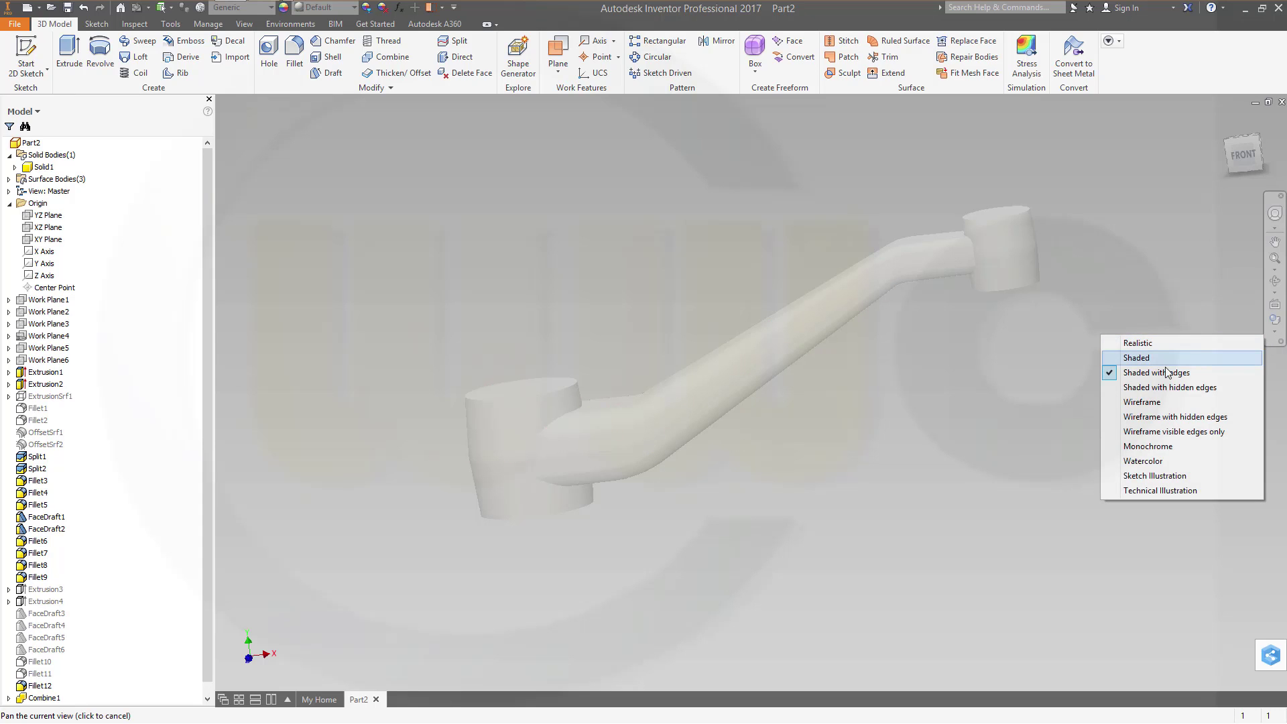
click(1146, 388)
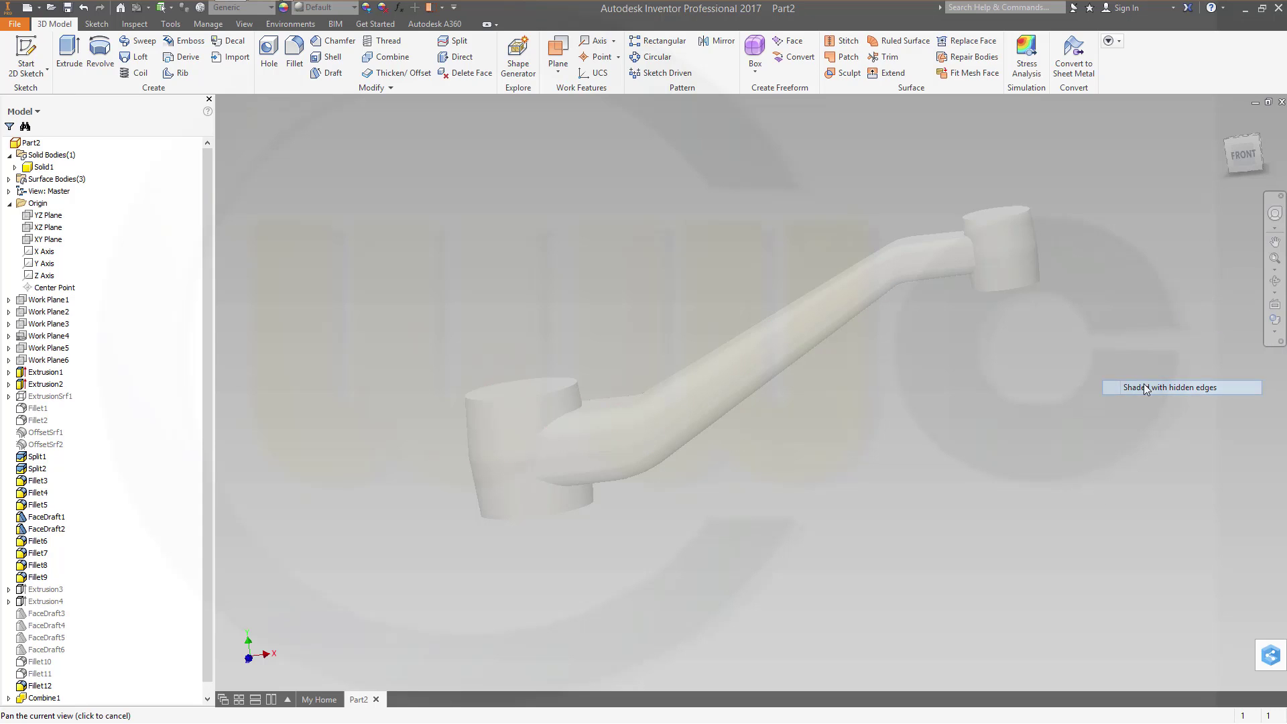
Step: Display the model shaded with edges, and fillet the large hub's upper and lower rims and its junction with the arm at radius 6
click(1275, 336)
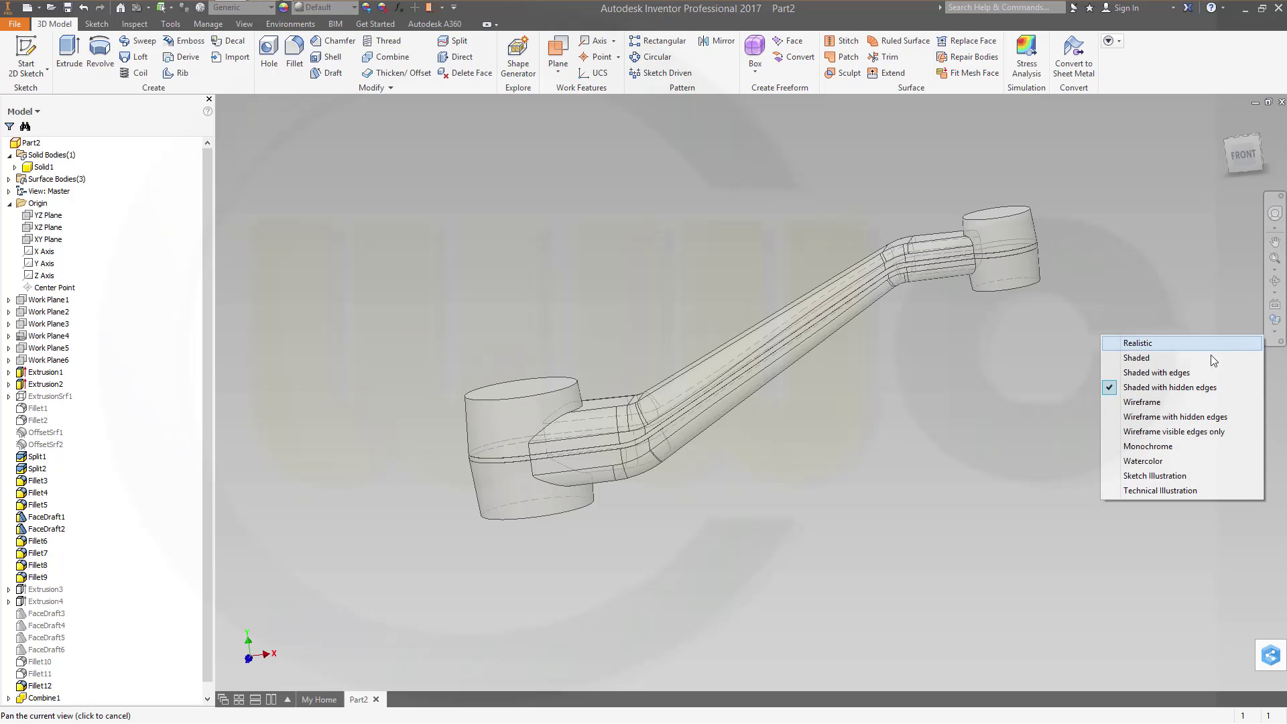
click(1173, 372)
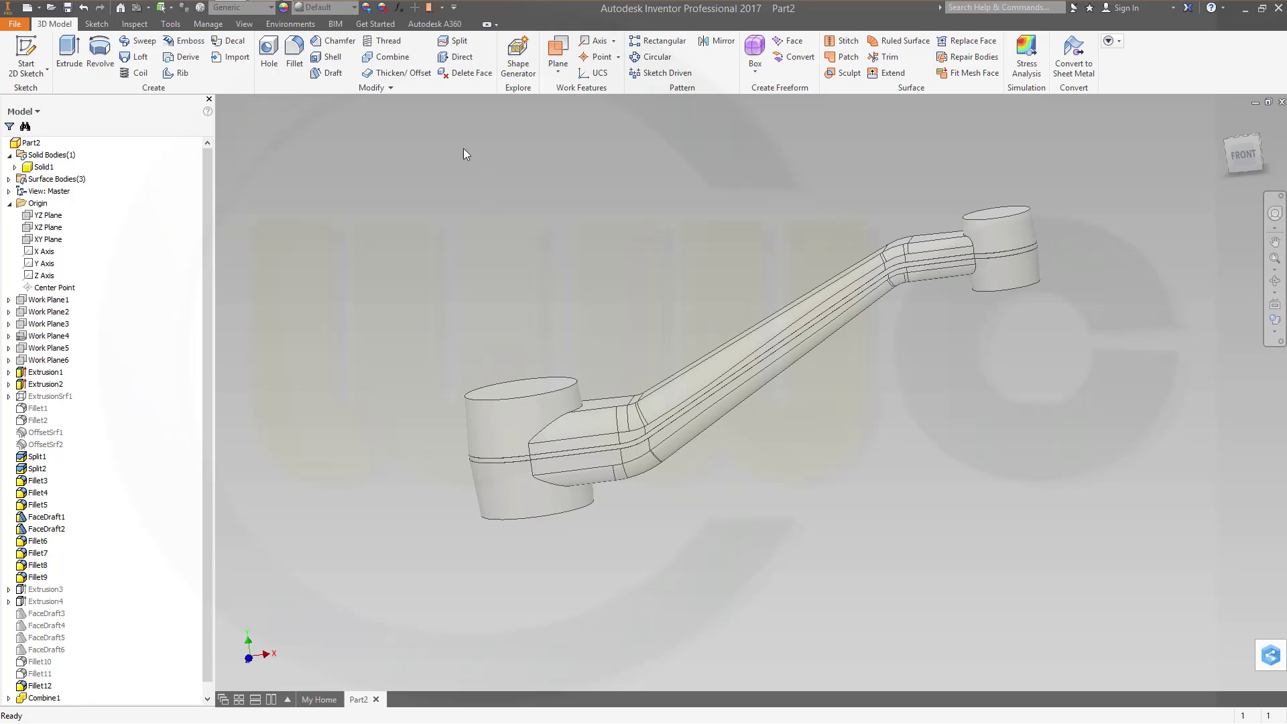
click(294, 54)
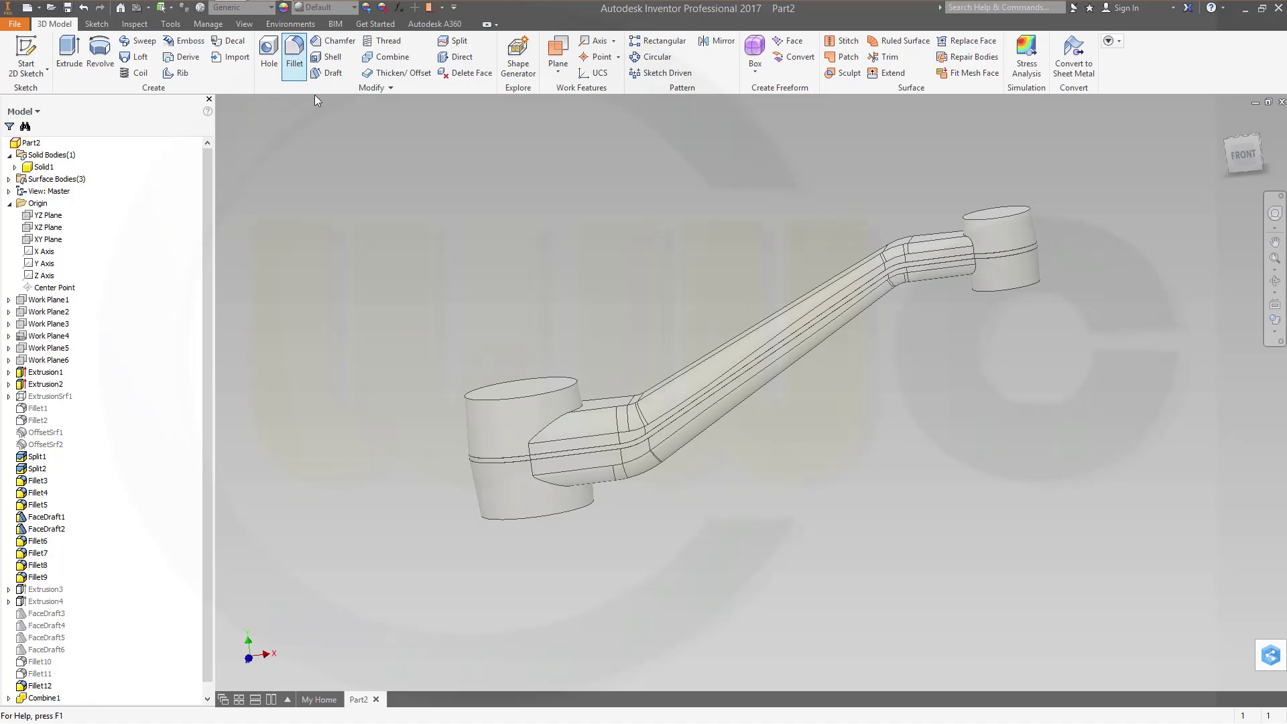
click(343, 163)
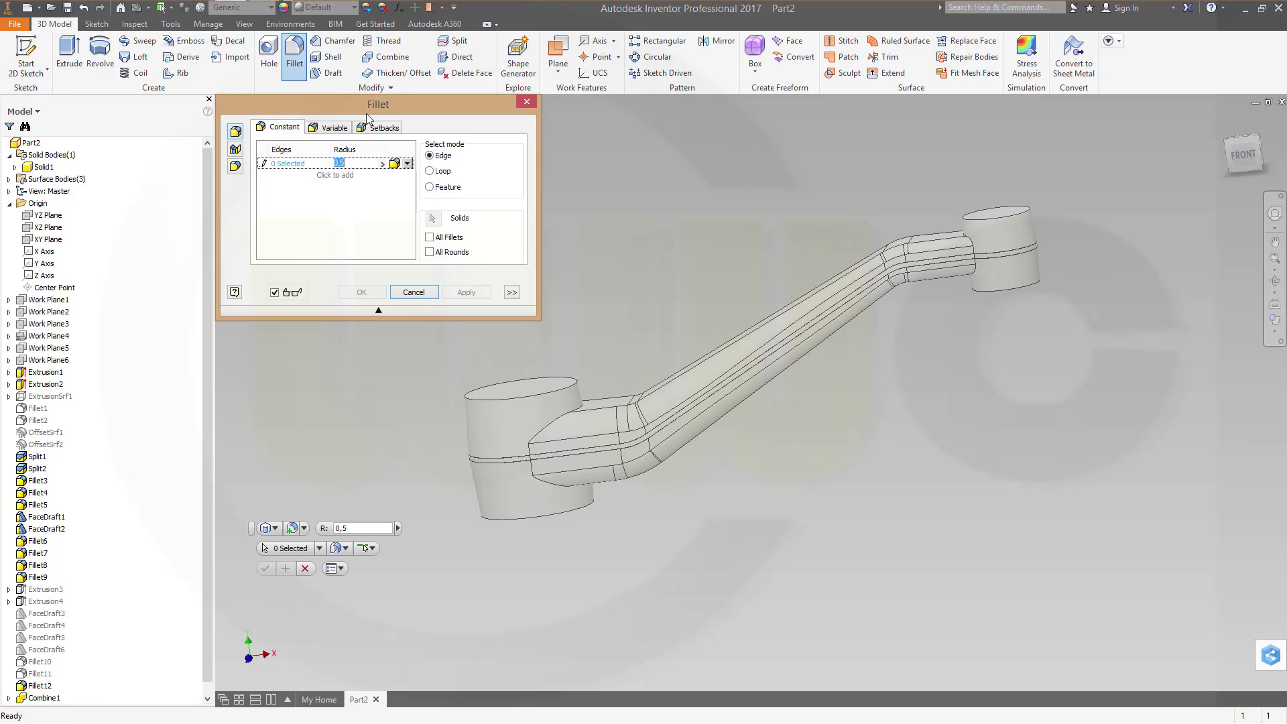
click(561, 386)
click(573, 516)
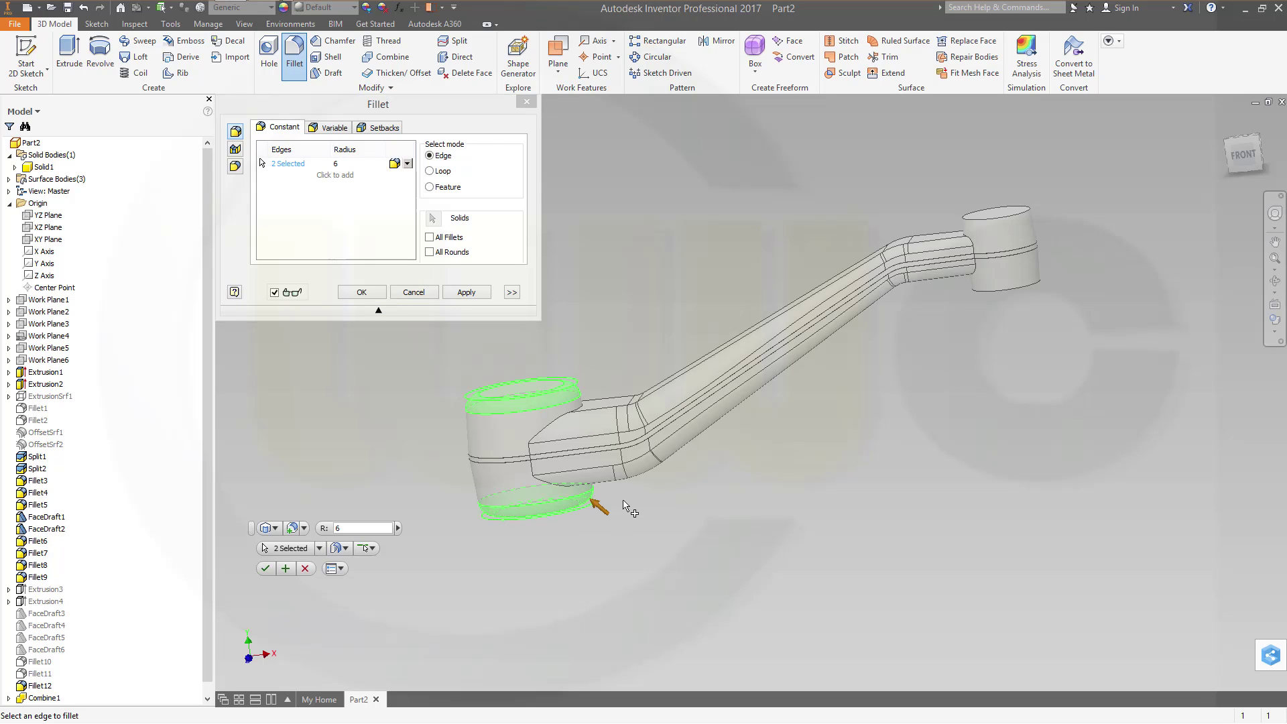
click(541, 439)
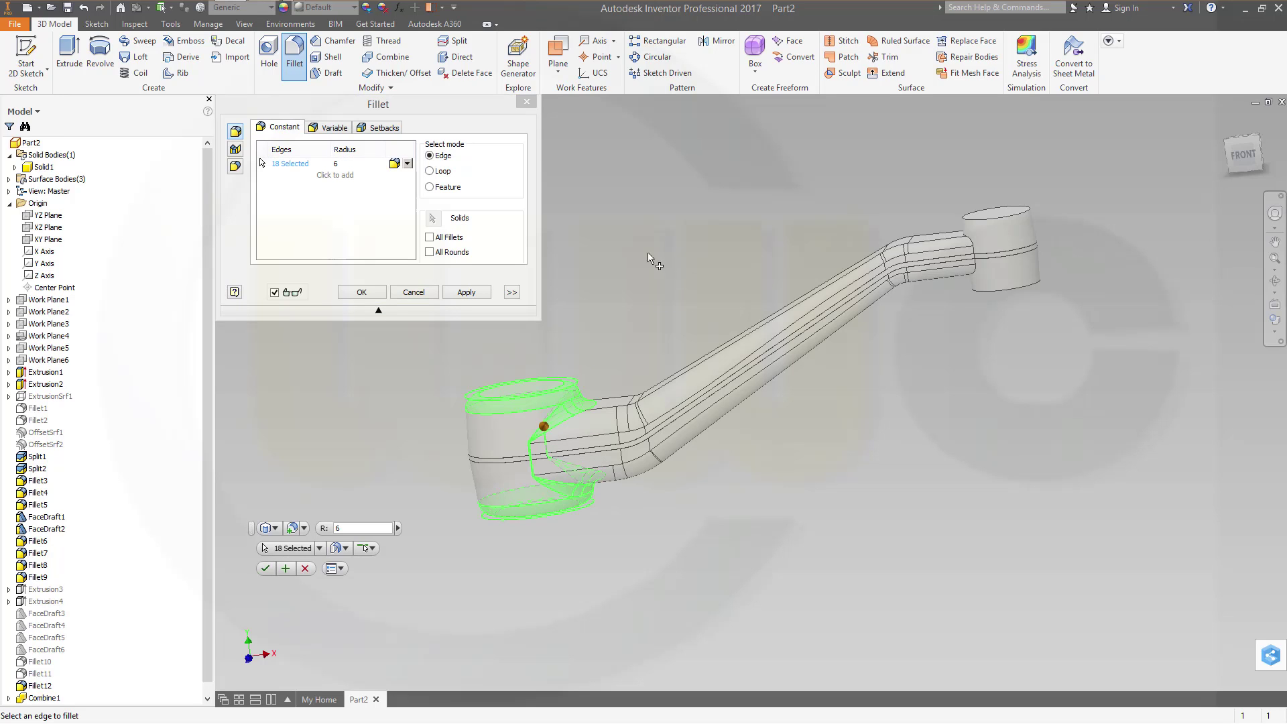
click(467, 295)
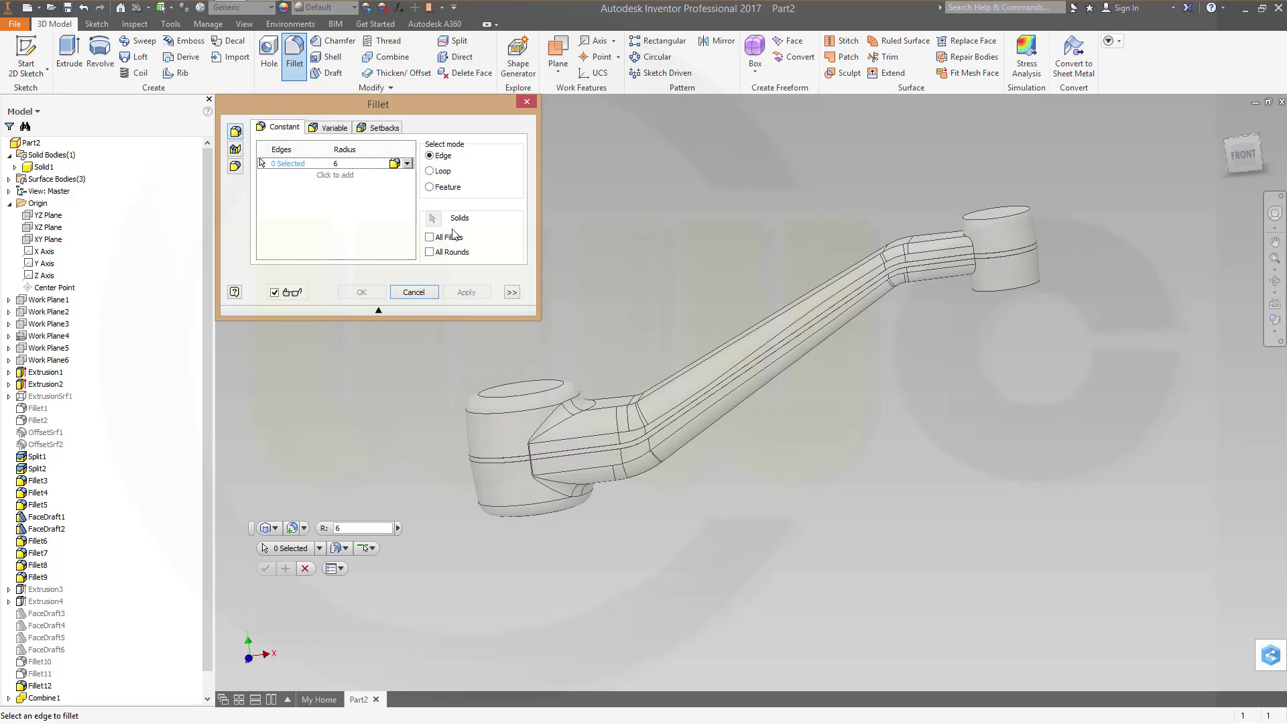
Step: Fillet the small hub's upper and lower rims and its junction with the arm with a radius of 4
click(339, 175)
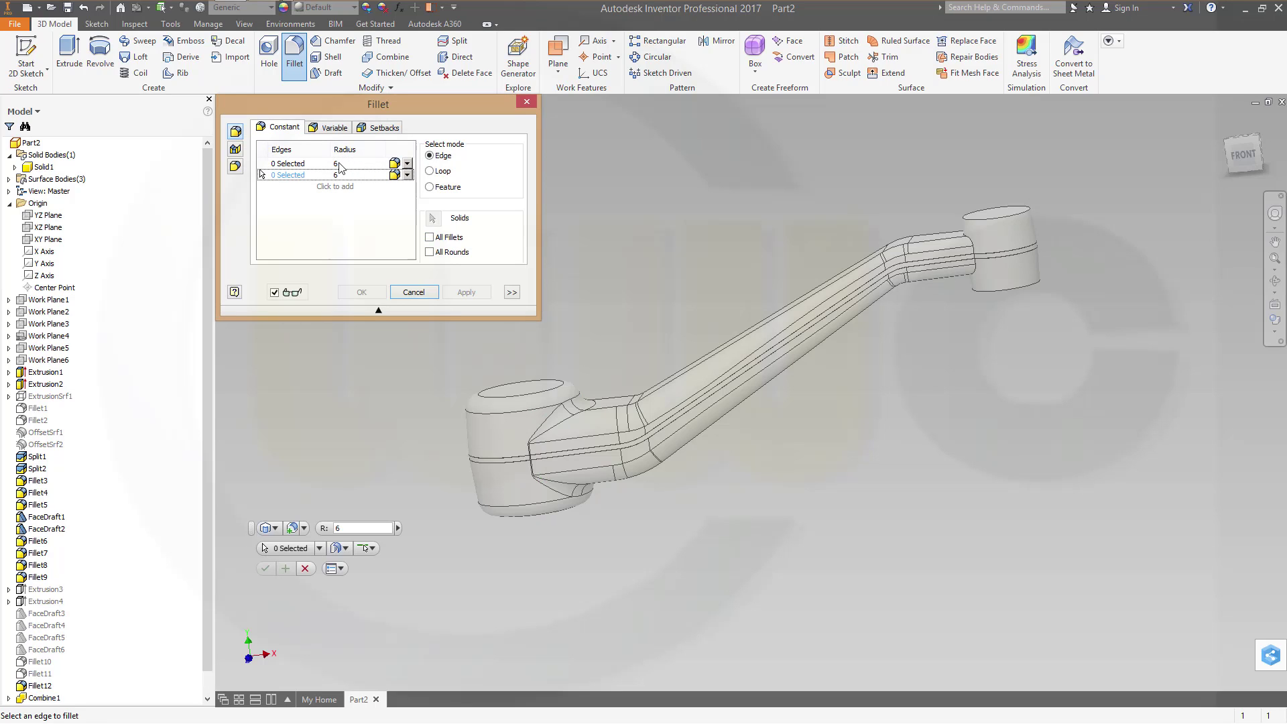
click(338, 164)
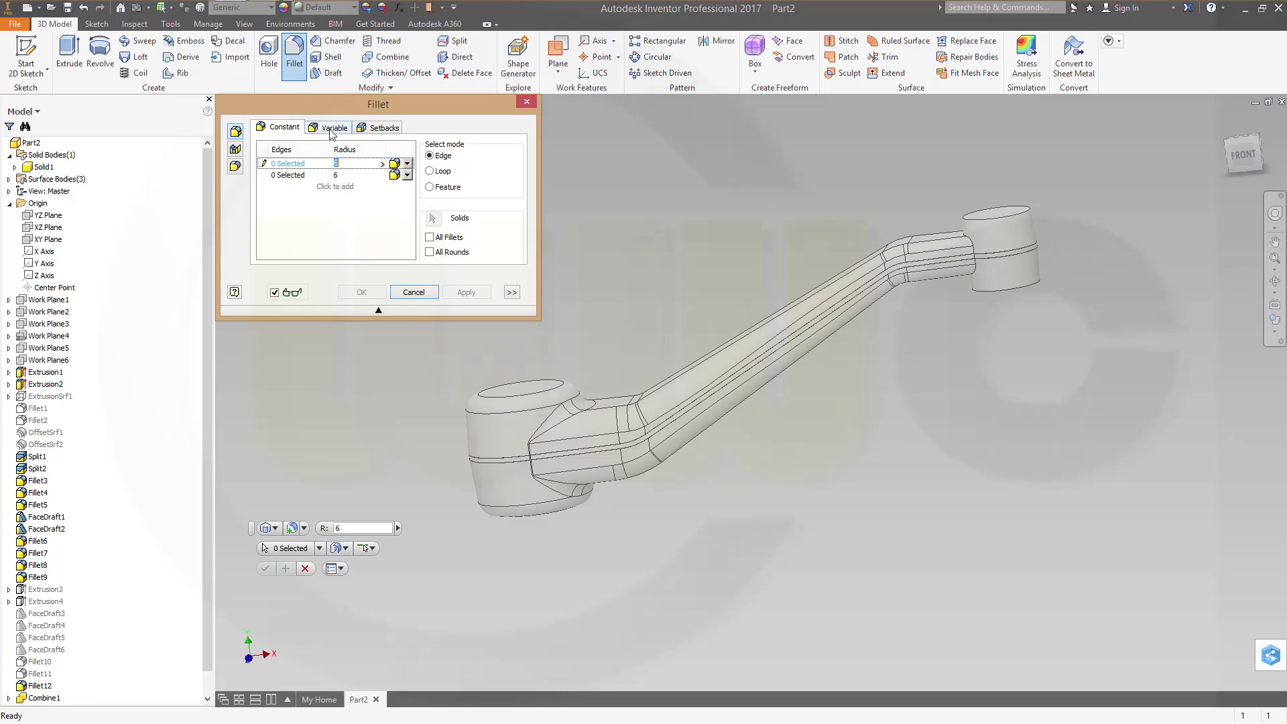
text(4)
click(1015, 224)
click(1000, 284)
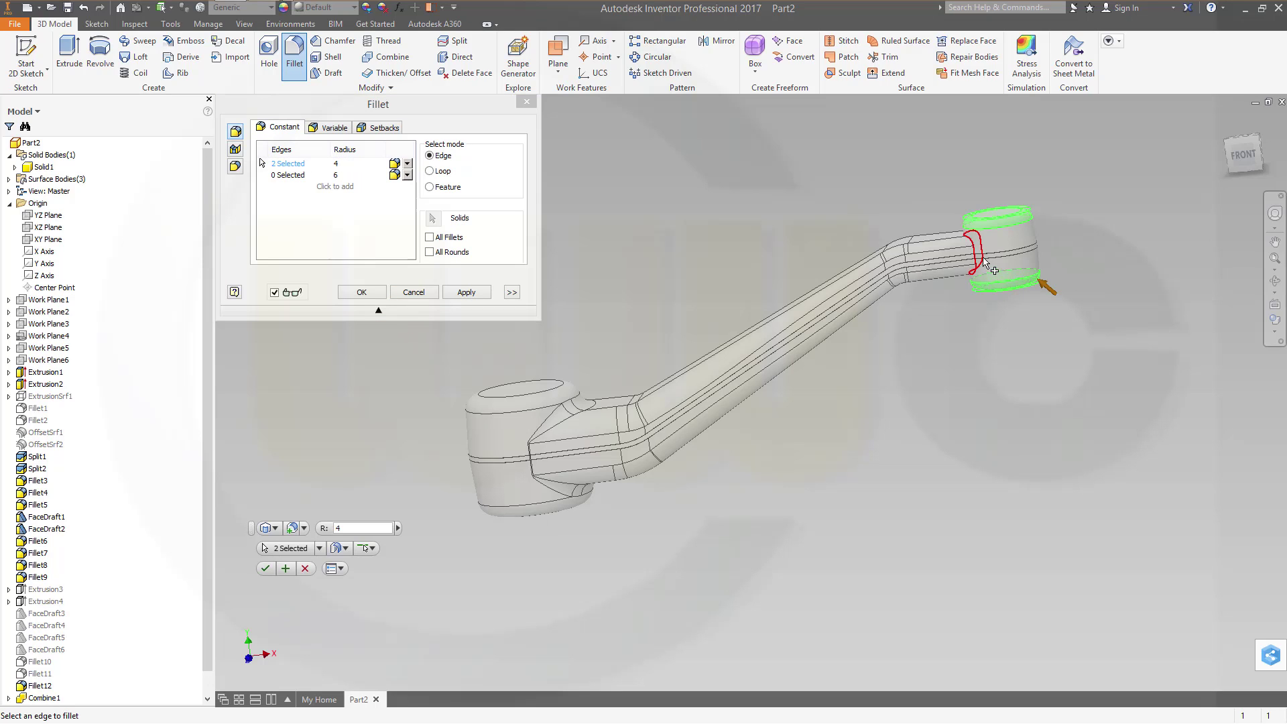
click(980, 256)
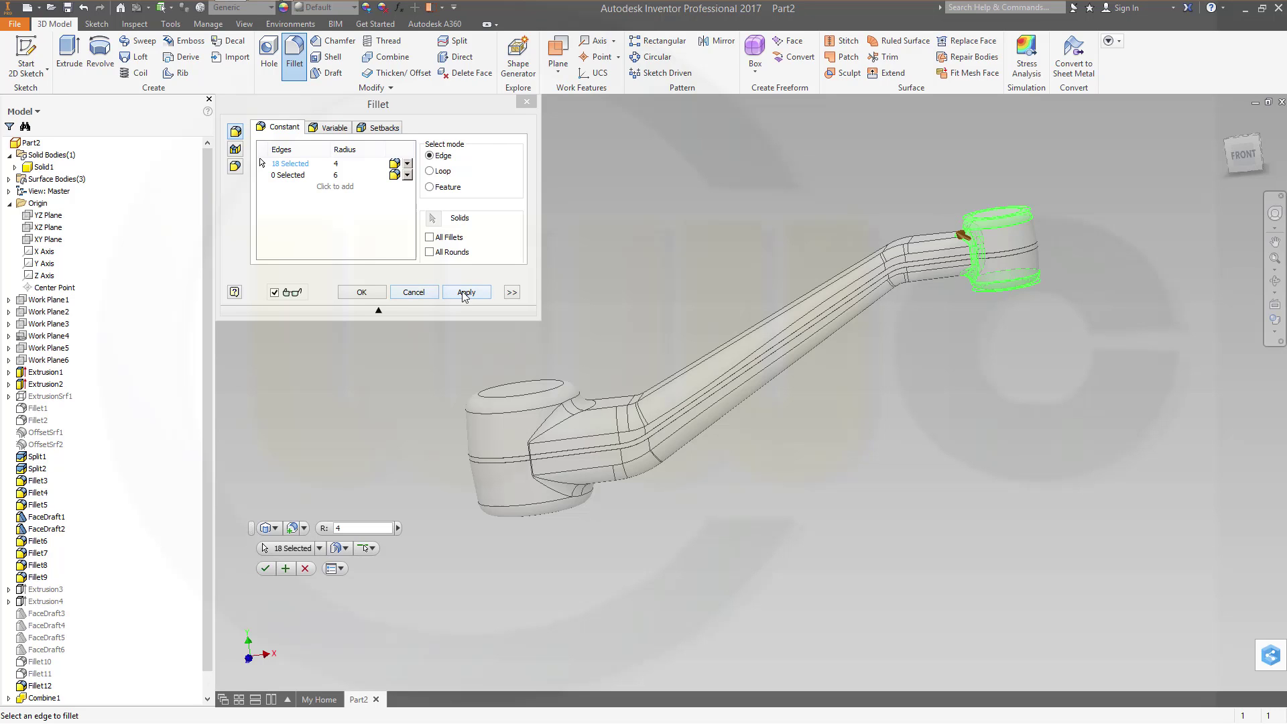
click(361, 292)
Step: Cut a 30 mm through-all hole in the large hub, placed concentric to its flat upper face
middle_drag(670, 210, 666, 282)
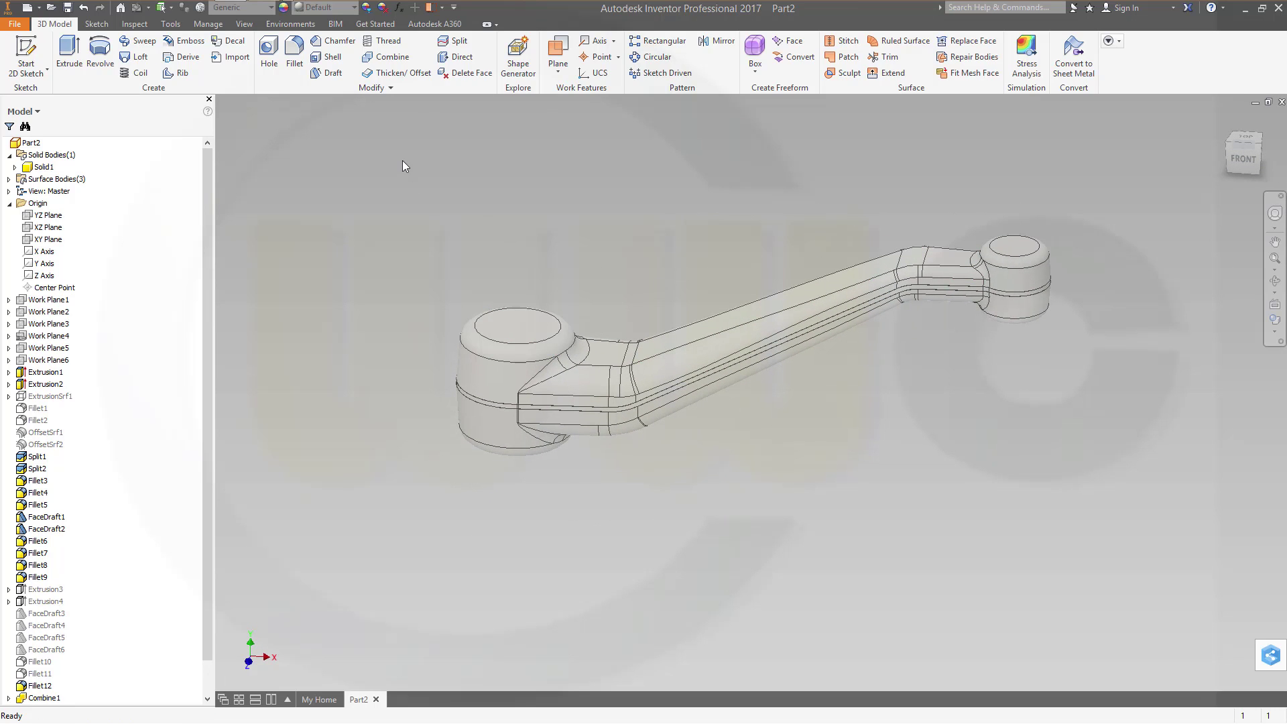
click(268, 55)
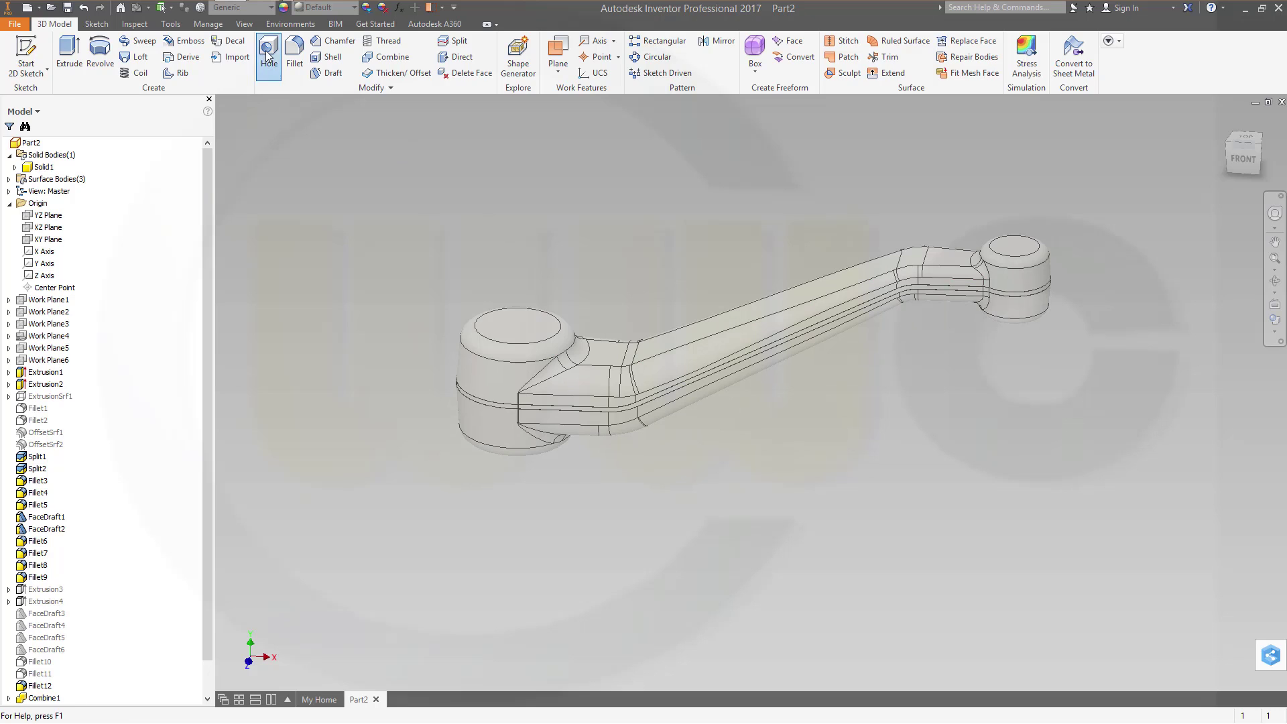
middle_drag(583, 221, 793, 240)
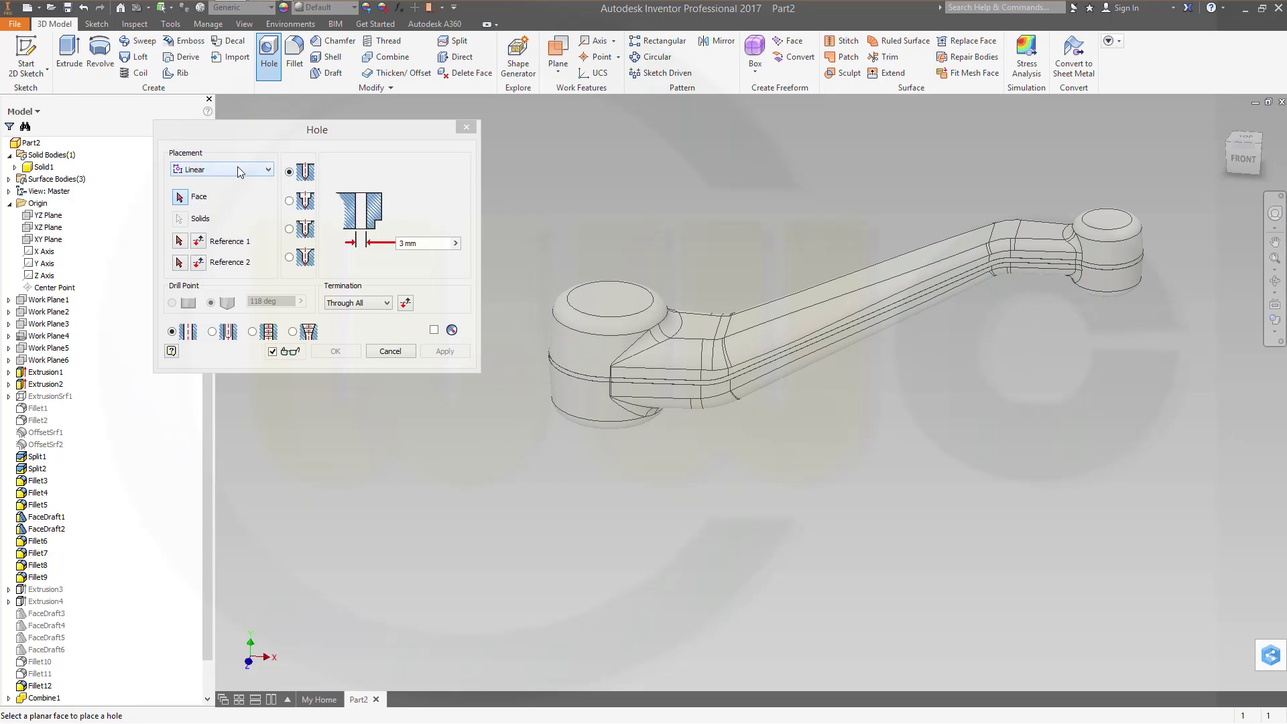
click(267, 172)
click(230, 200)
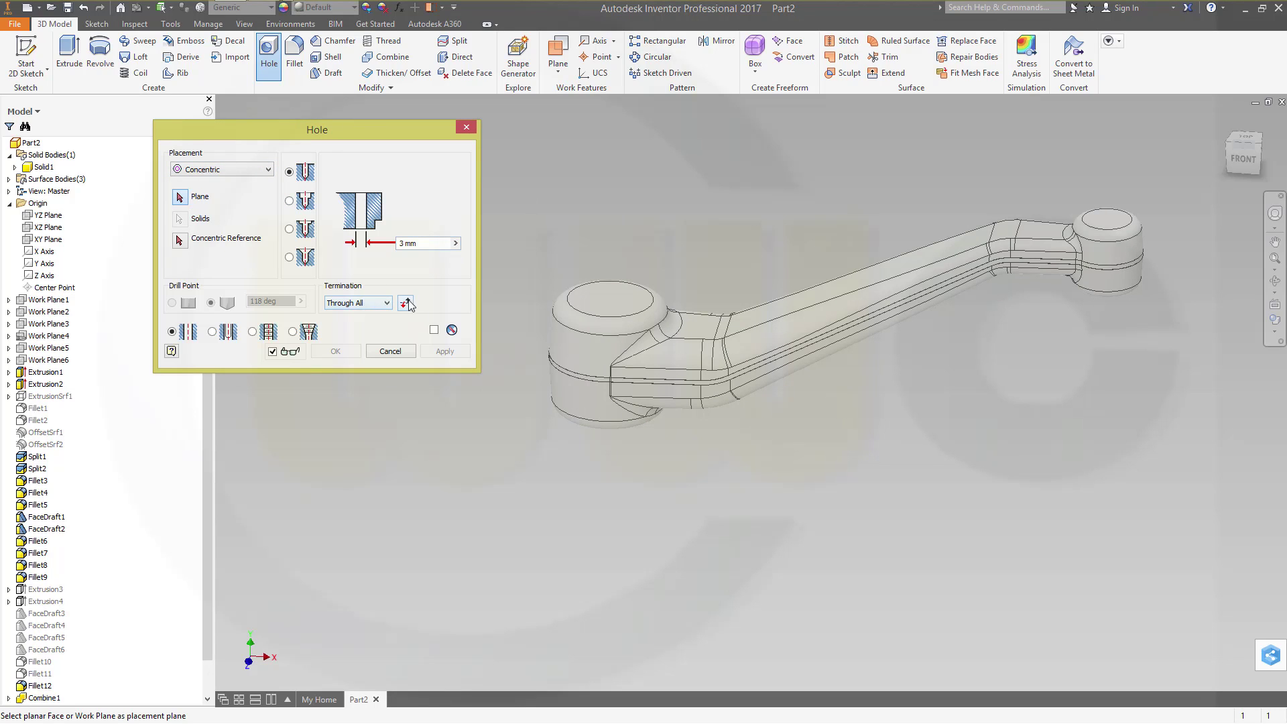
click(599, 289)
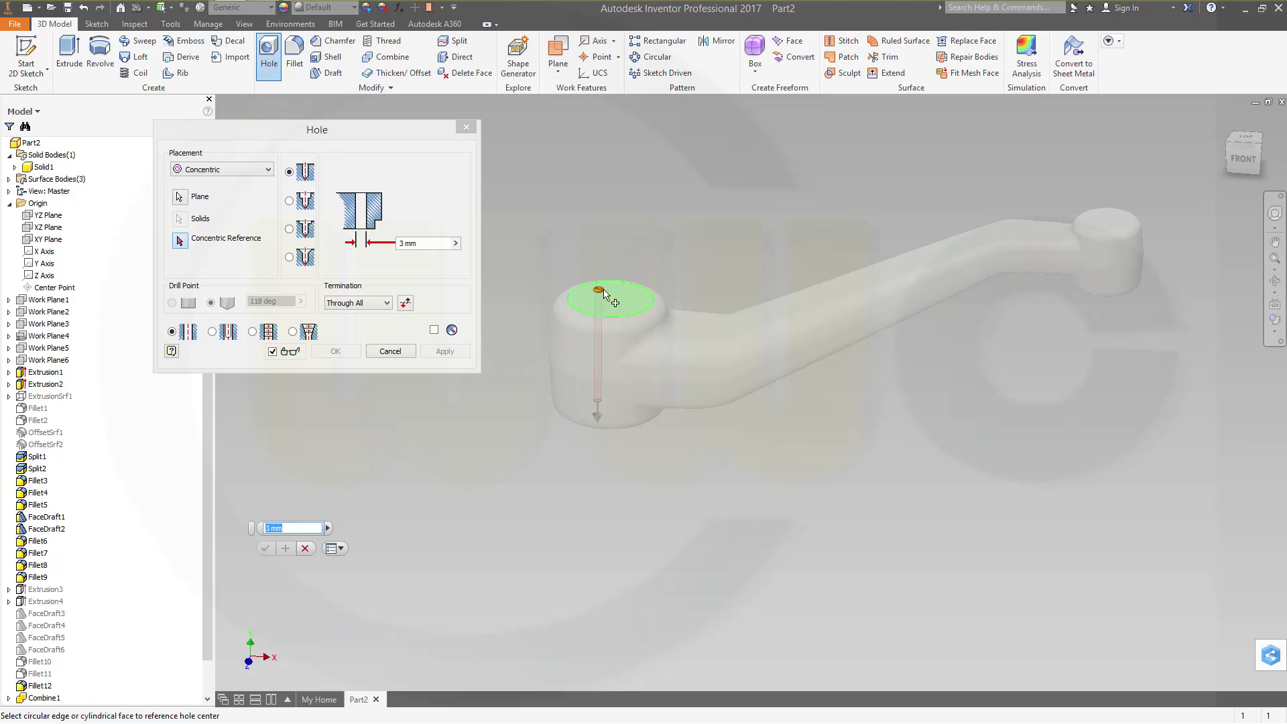
click(652, 307)
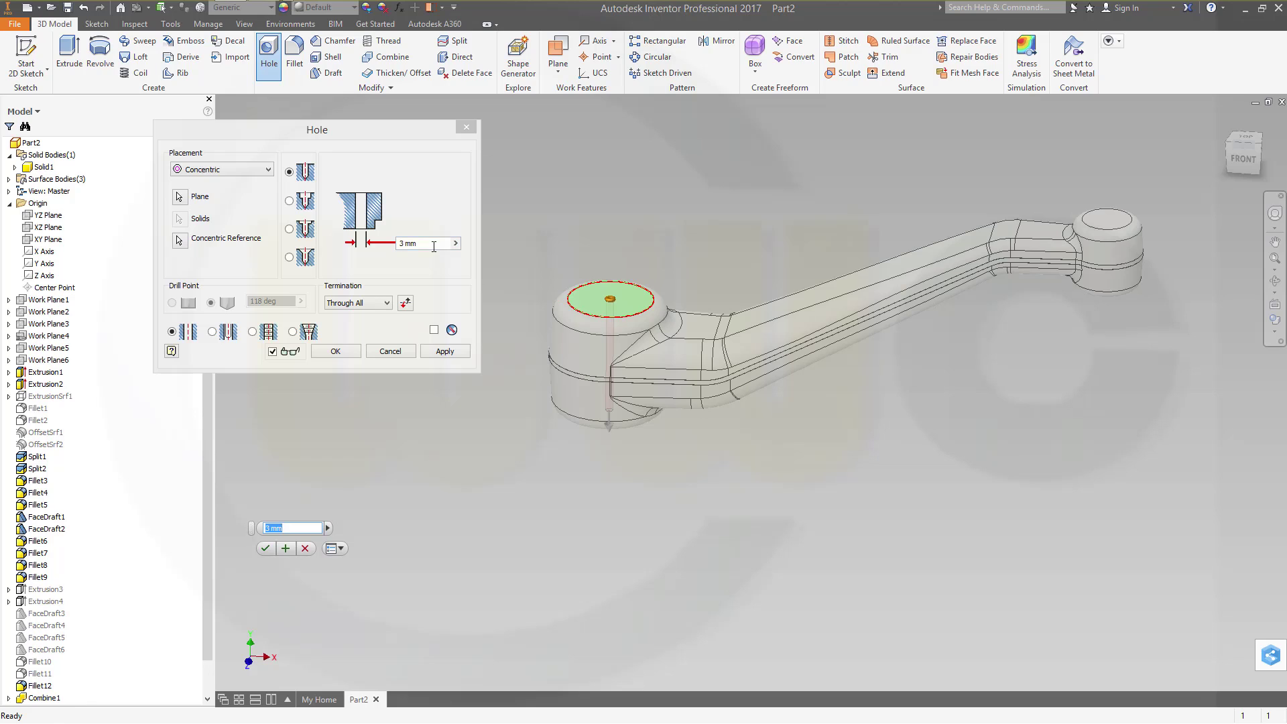
click(358, 244)
text(30)
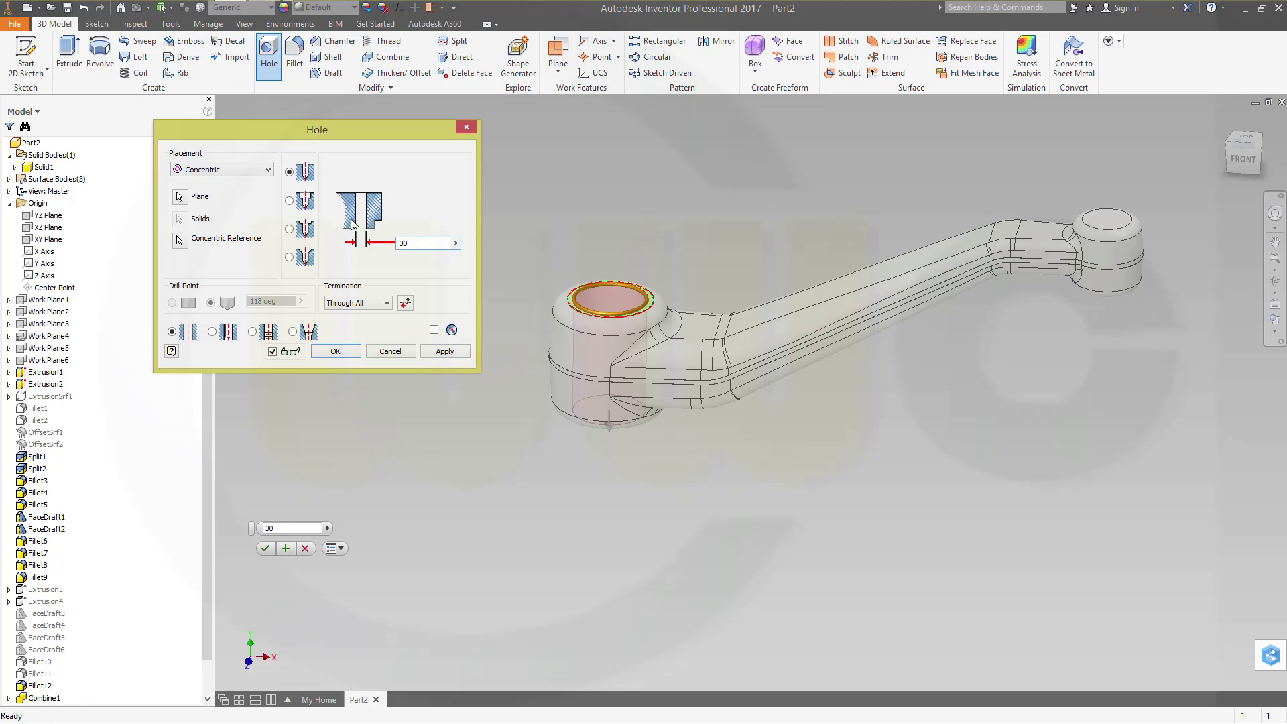
key(Return)
Step: Cut an 18 mm through-all hole in the small hub, placed concentric to its flat upper face
click(268, 57)
middle_drag(680, 217, 495, 285)
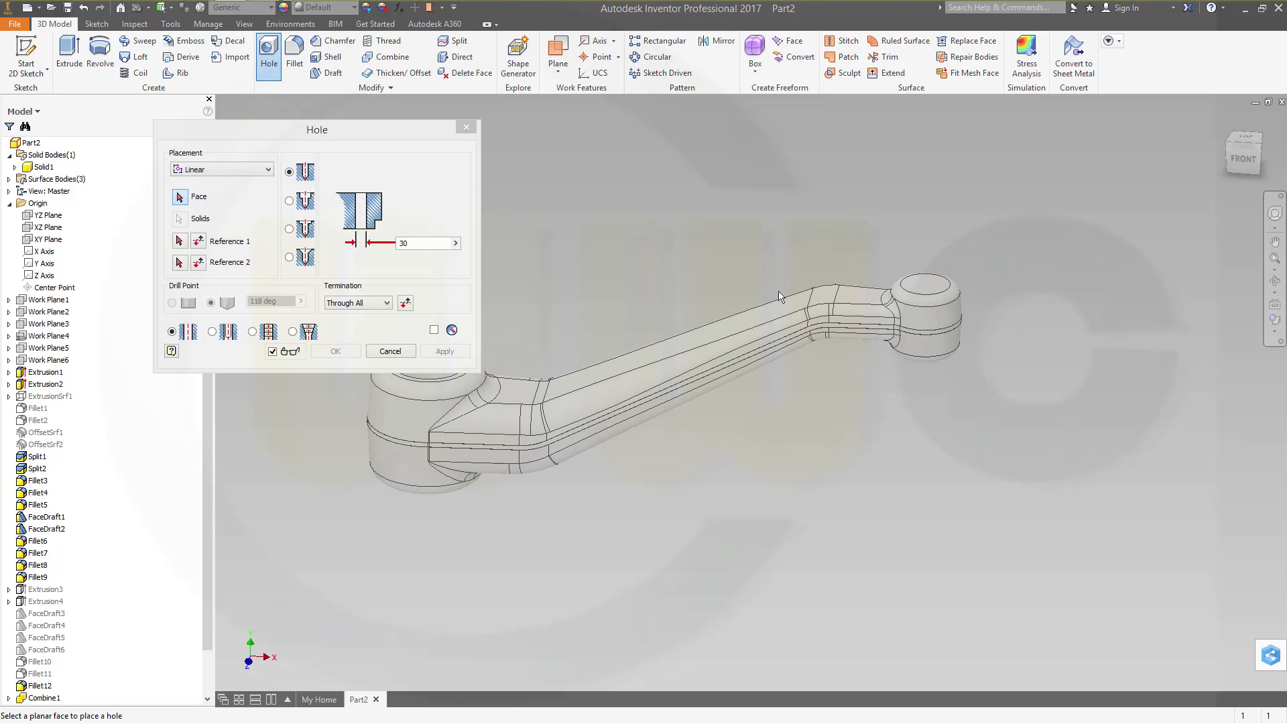
click(915, 288)
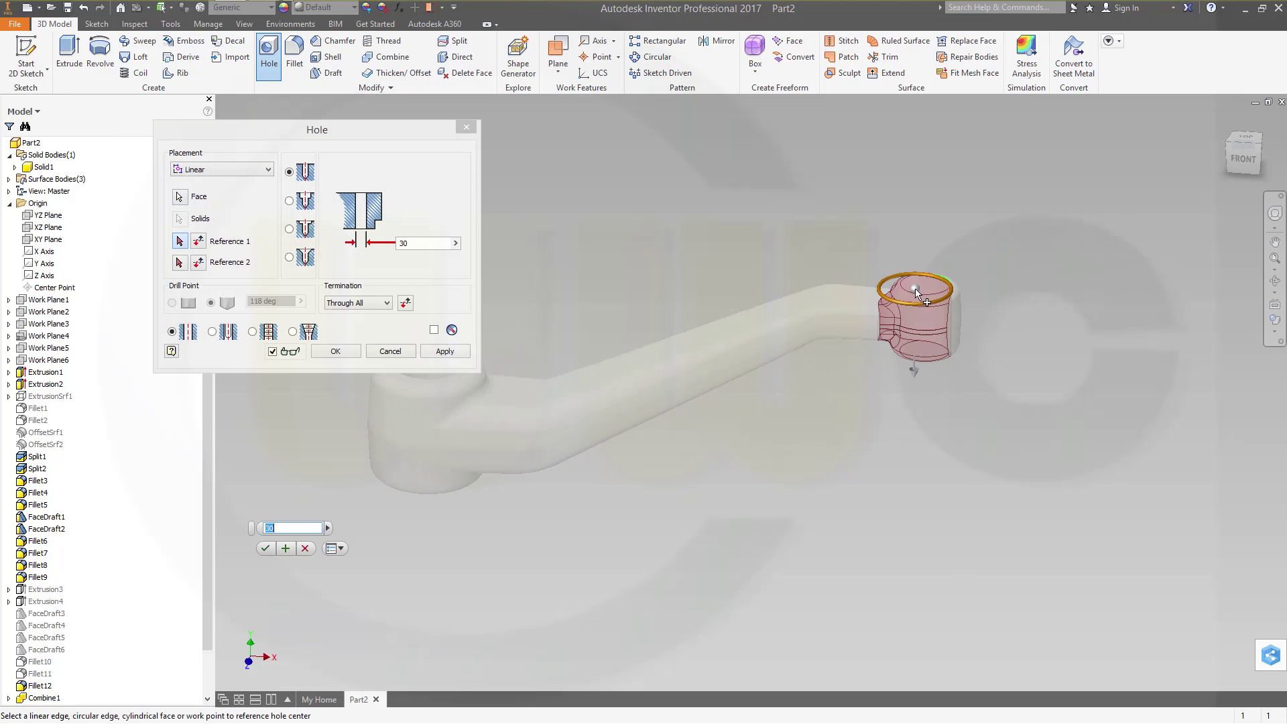
scroll(958, 287, up, 5)
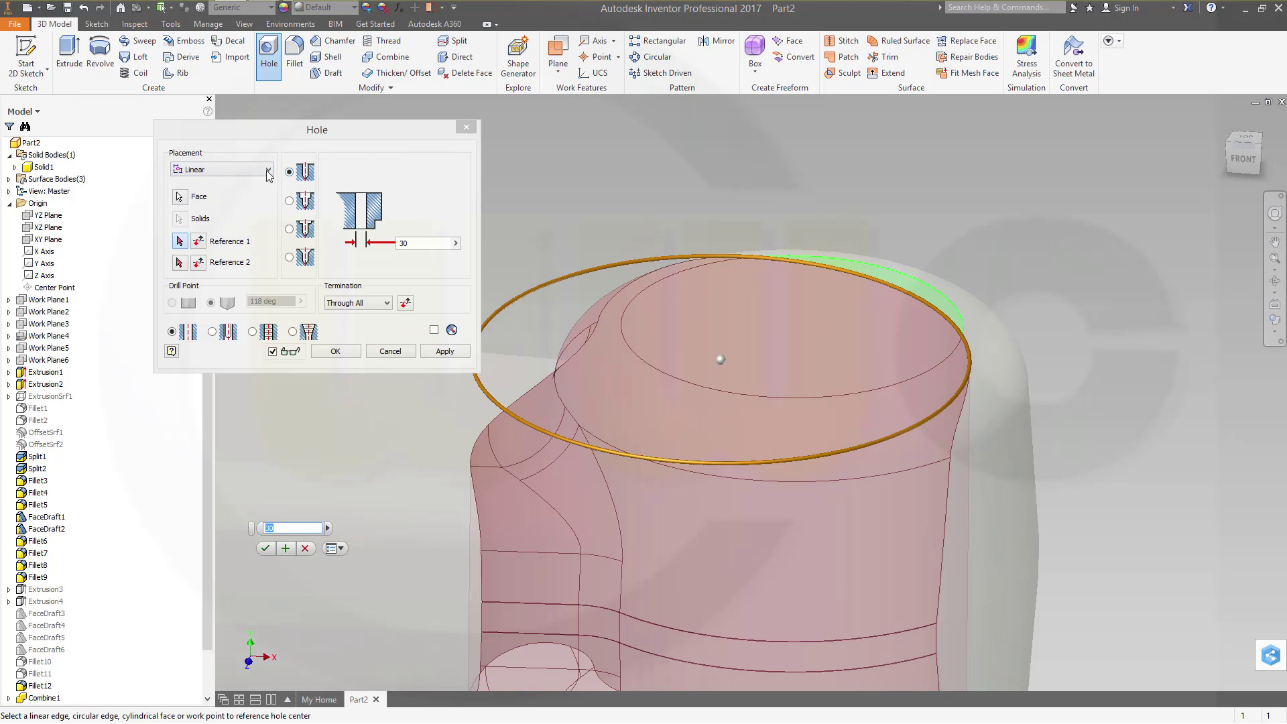
click(267, 172)
click(201, 205)
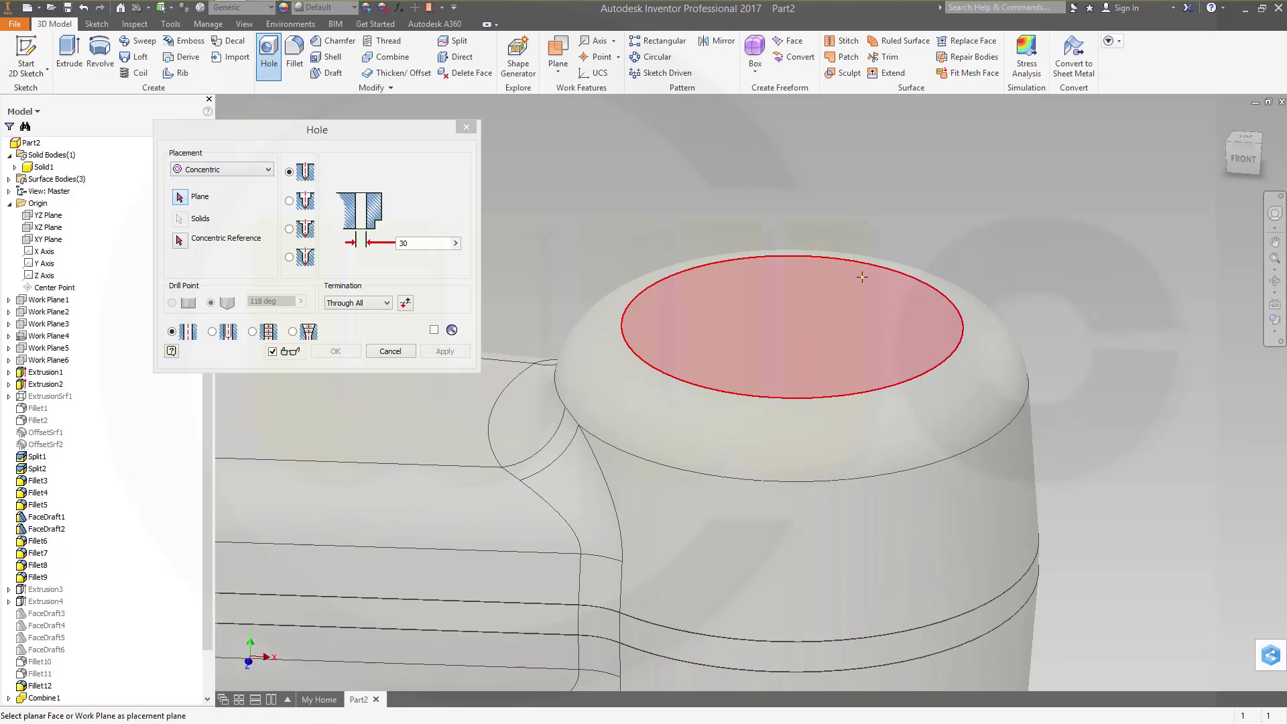
click(878, 311)
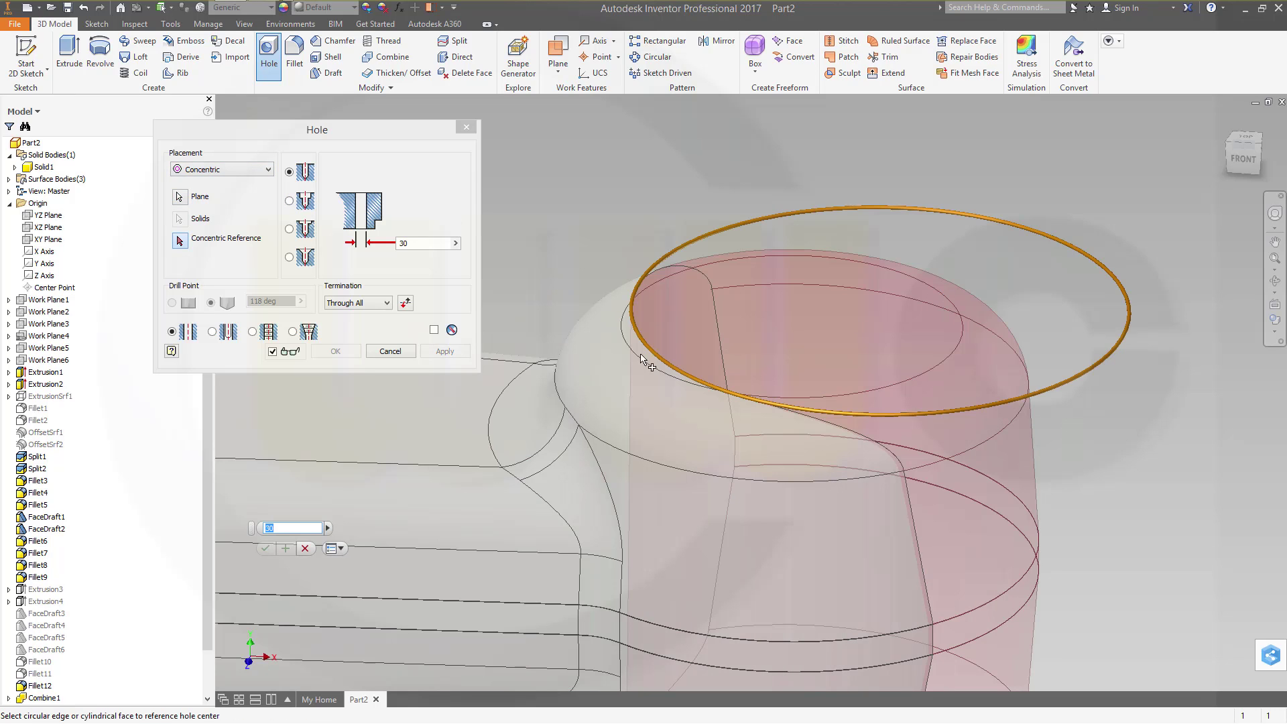
click(627, 345)
click(414, 243)
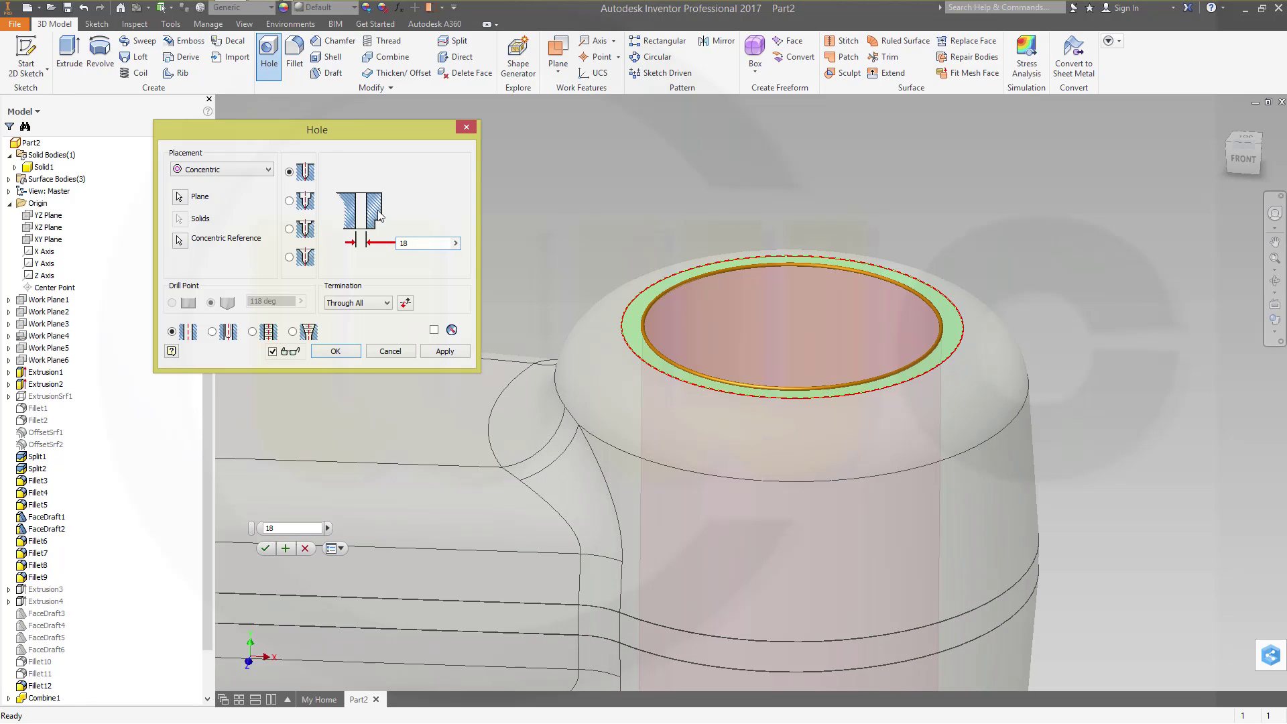
click(341, 351)
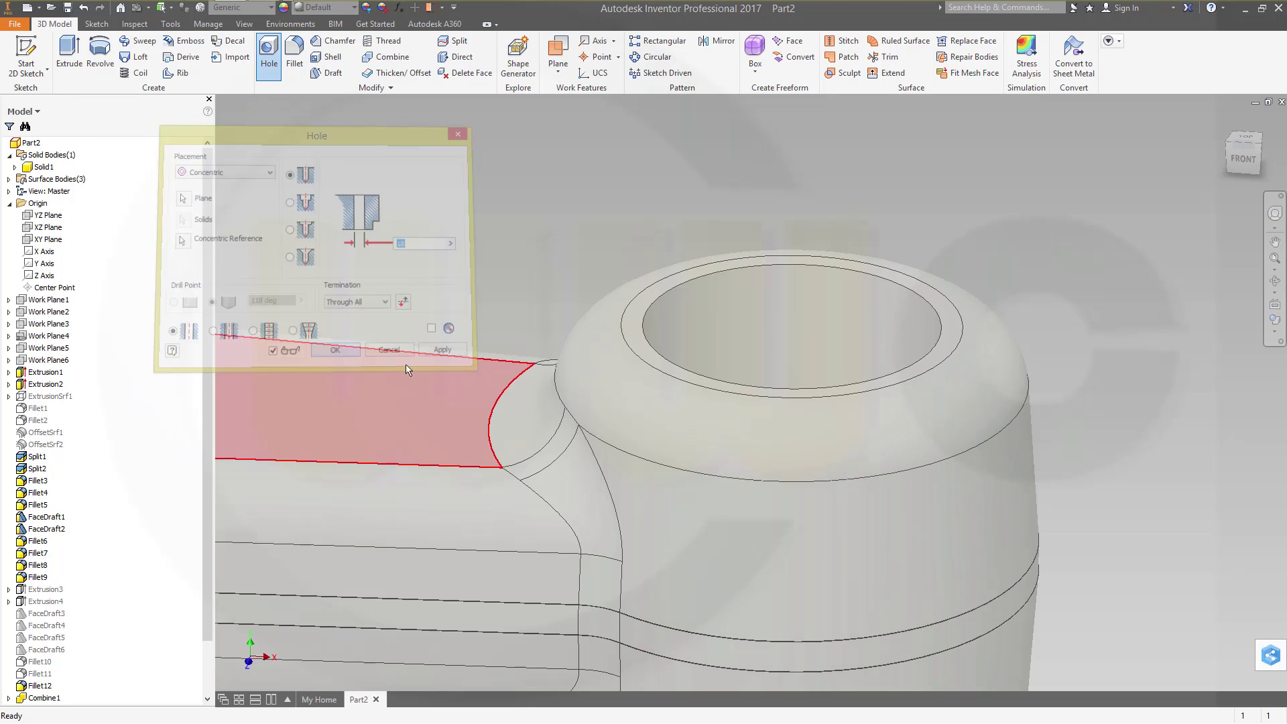
Step: Examine the arm with both bored hubs from above and from the front
scroll(531, 402, down, 5)
middle_drag(457, 444, 802, 389)
scroll(707, 442, up, 4)
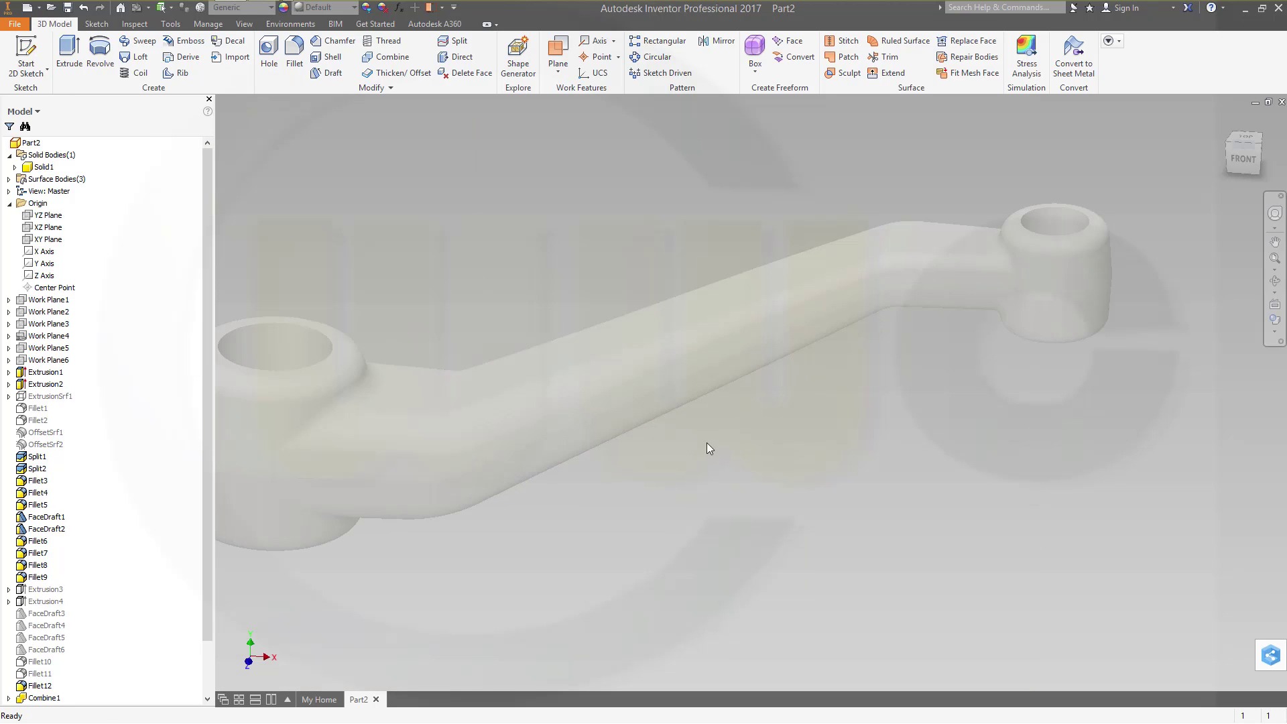
shift+middle_drag(585, 285, 583, 353)
shift+middle_drag(370, 213, 368, 178)
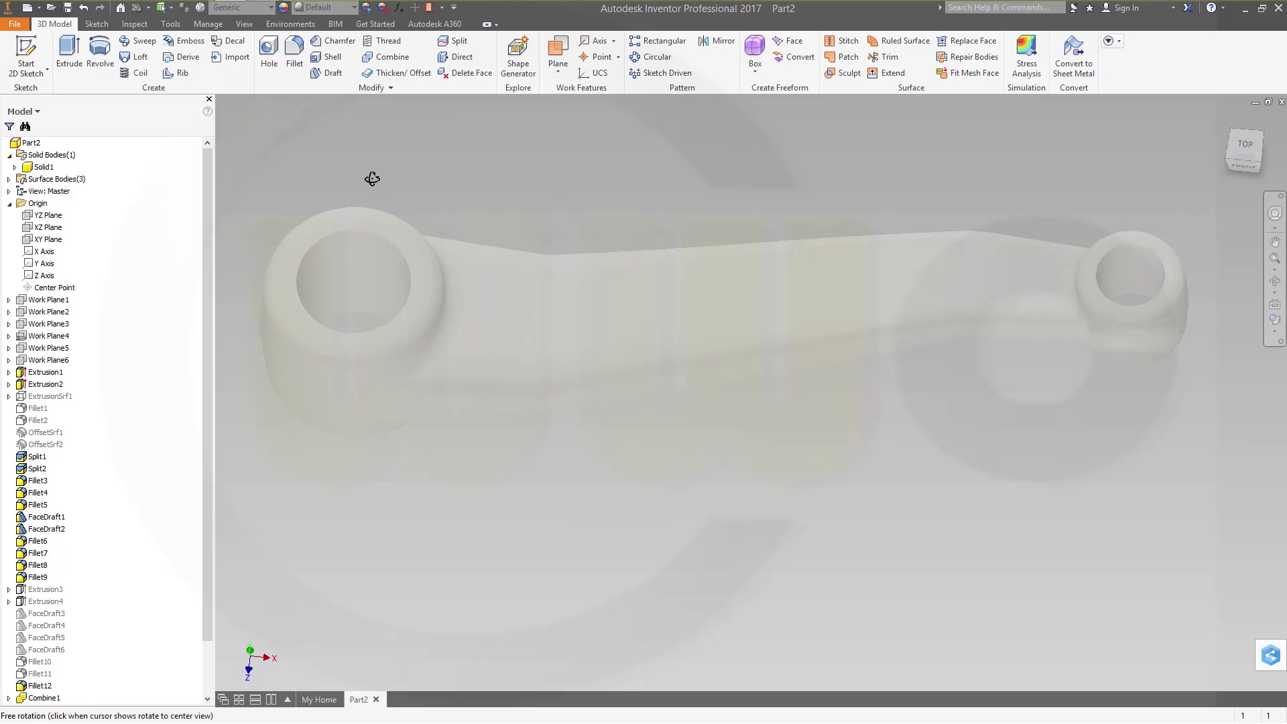
scroll(630, 328, down, 3)
scroll(650, 337, down, 3)
shift+middle_drag(655, 336, 474, 296)
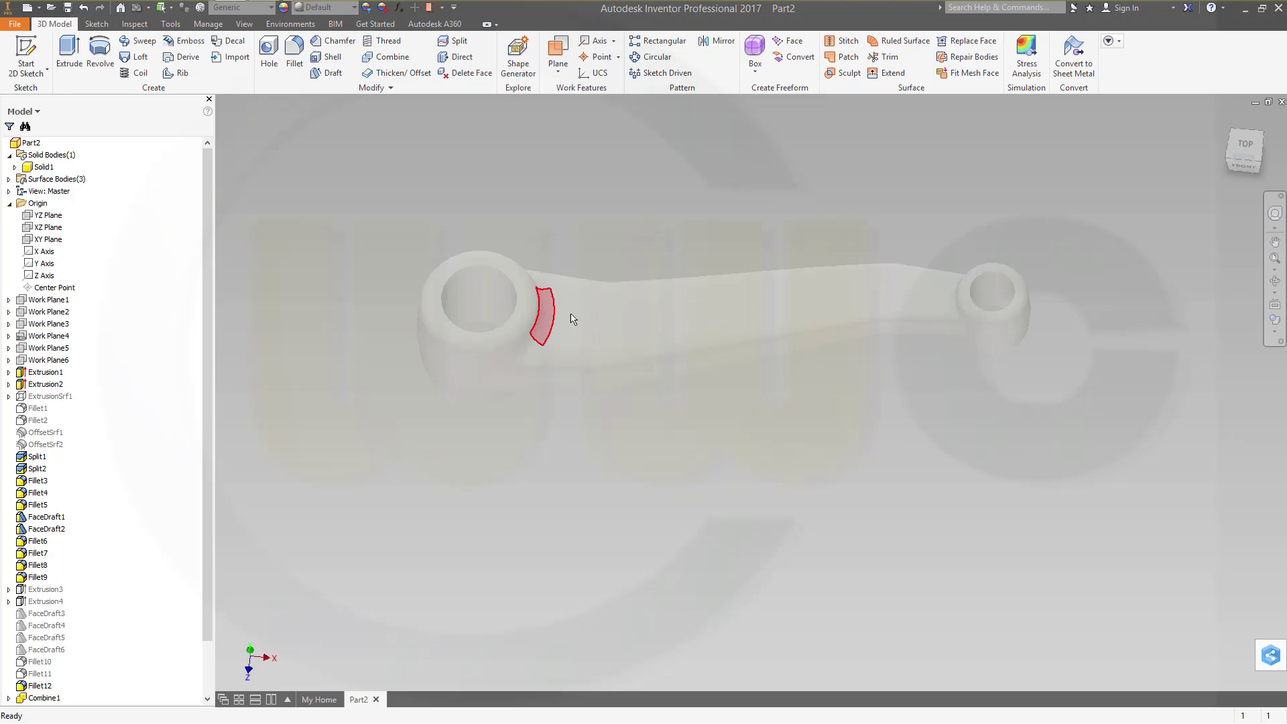
shift+middle_drag(645, 425, 640, 375)
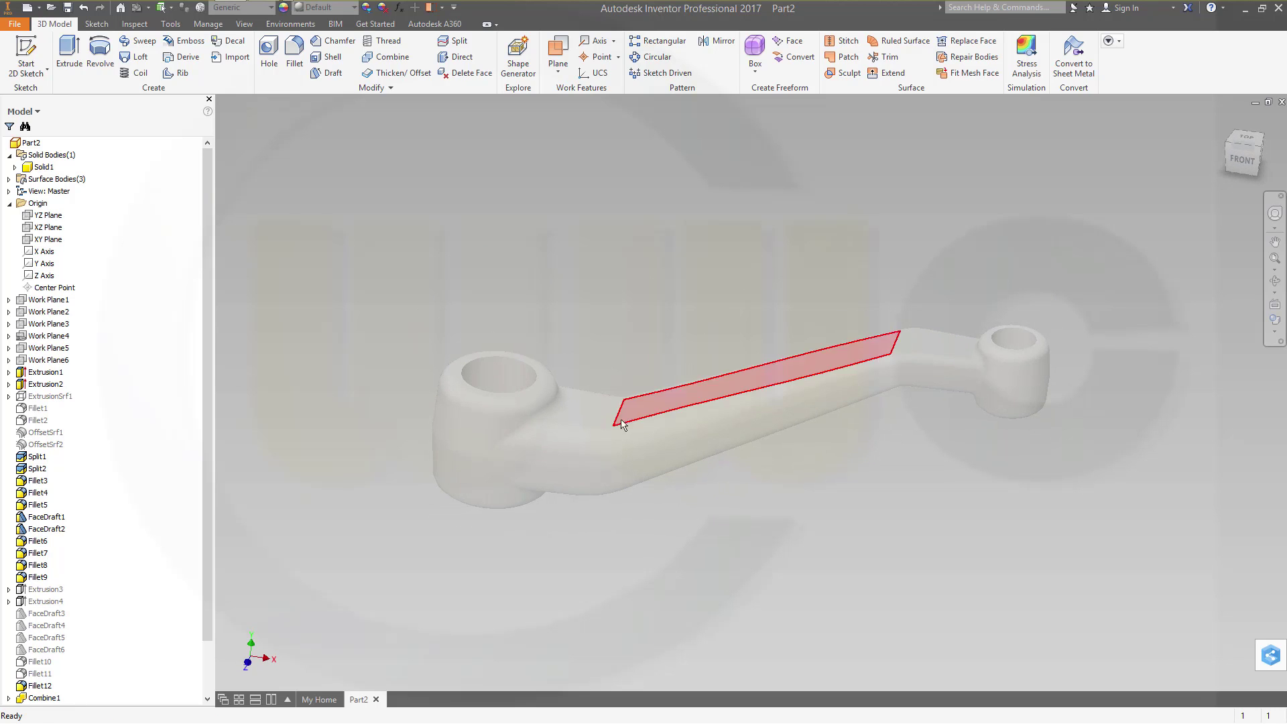
scroll(611, 436, down, 2)
scroll(603, 436, up, 3)
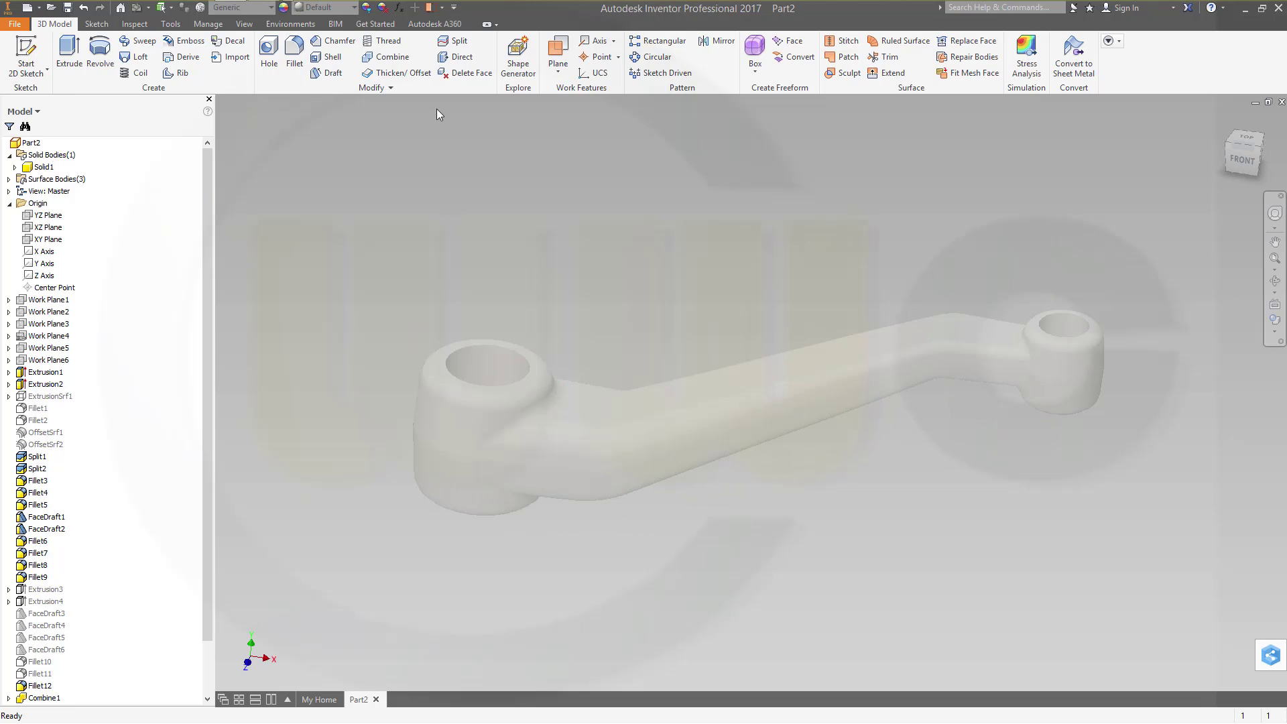
Step: Chamfer both end edges of the large hub's bore with a distance of 1 mm
click(333, 43)
text(1)
click(483, 349)
shift+middle_drag(697, 345, 489, 342)
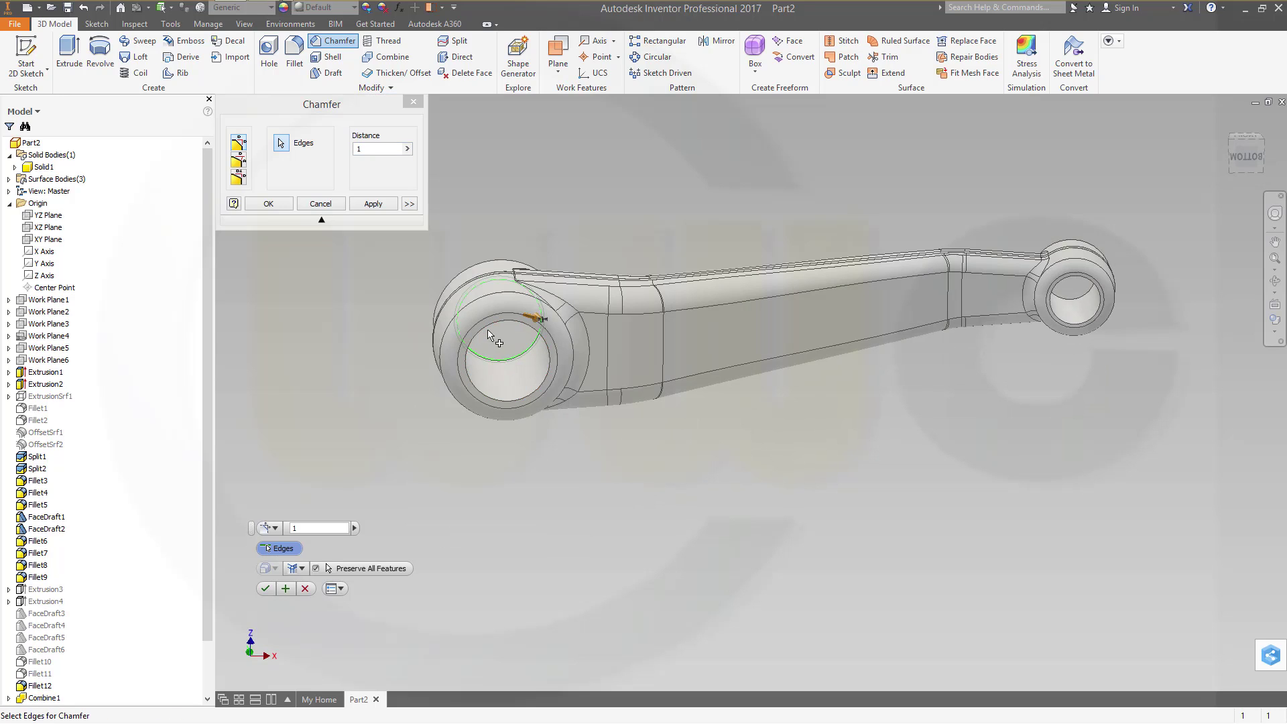
click(506, 321)
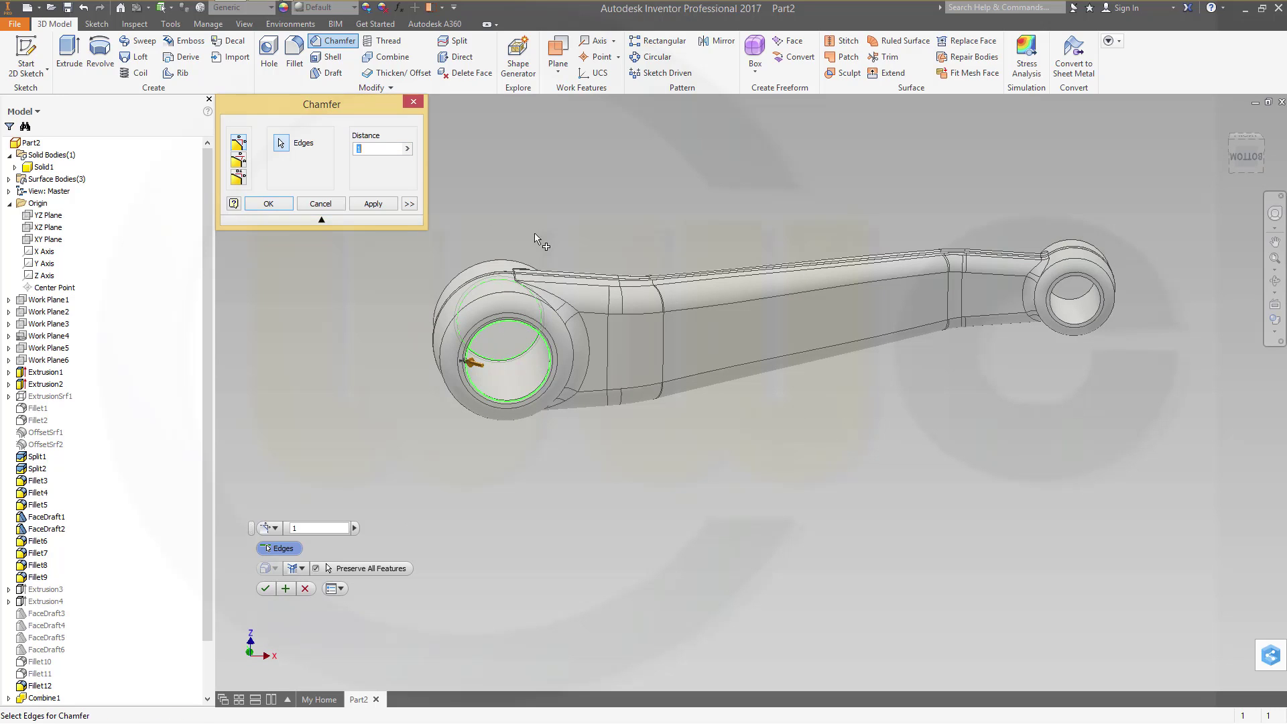
click(390, 206)
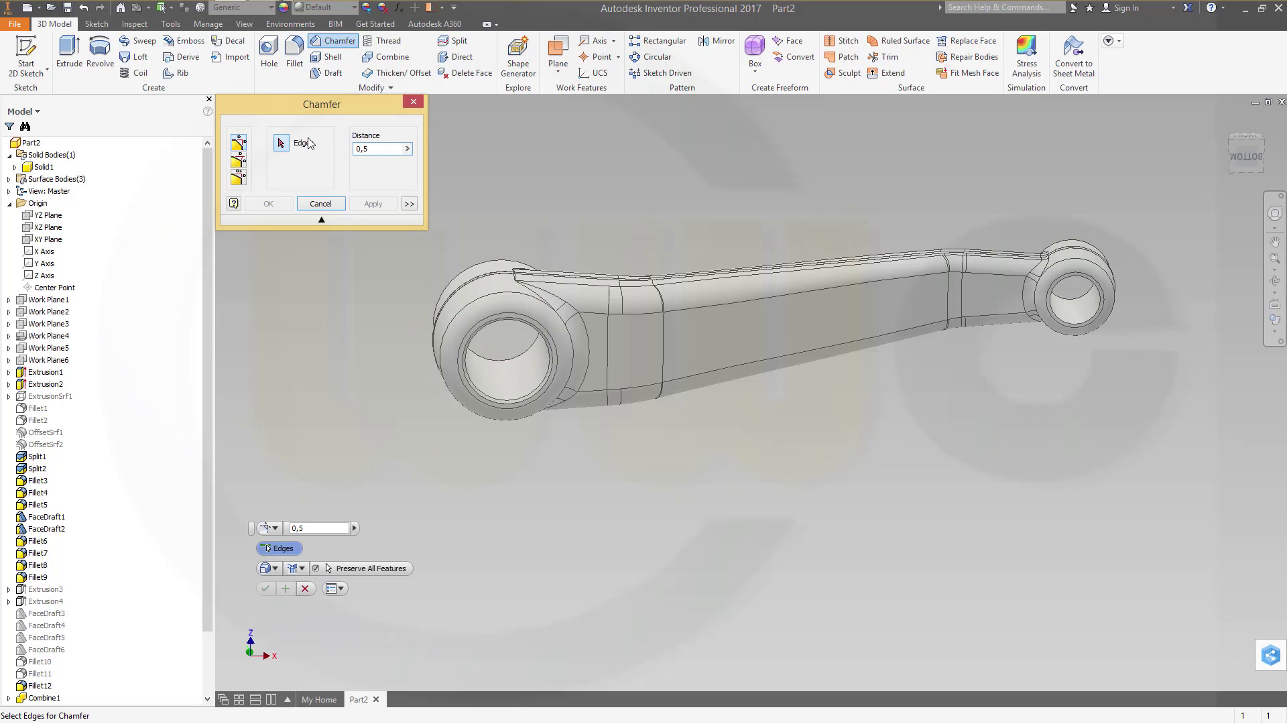
Step: Chamfer both end edges of the small hub's bore with a distance of 0.5 mm
click(1104, 300)
shift+middle_drag(922, 215, 1019, 353)
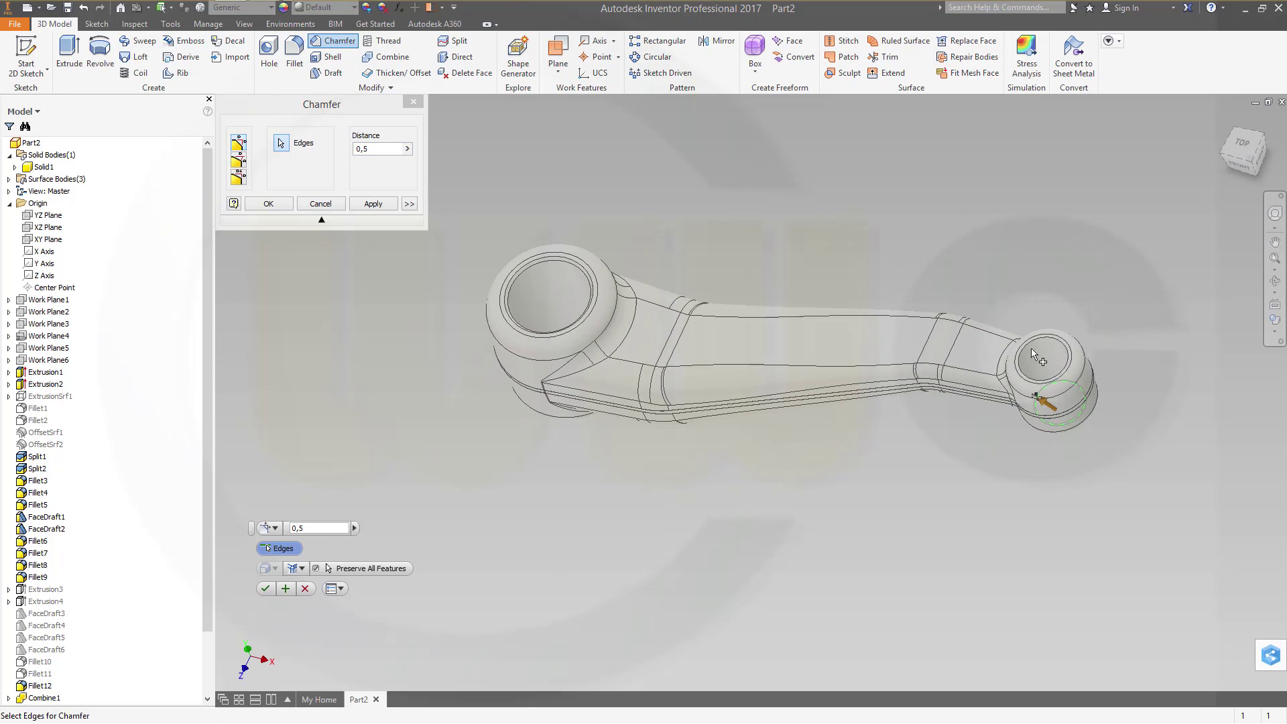
click(1038, 344)
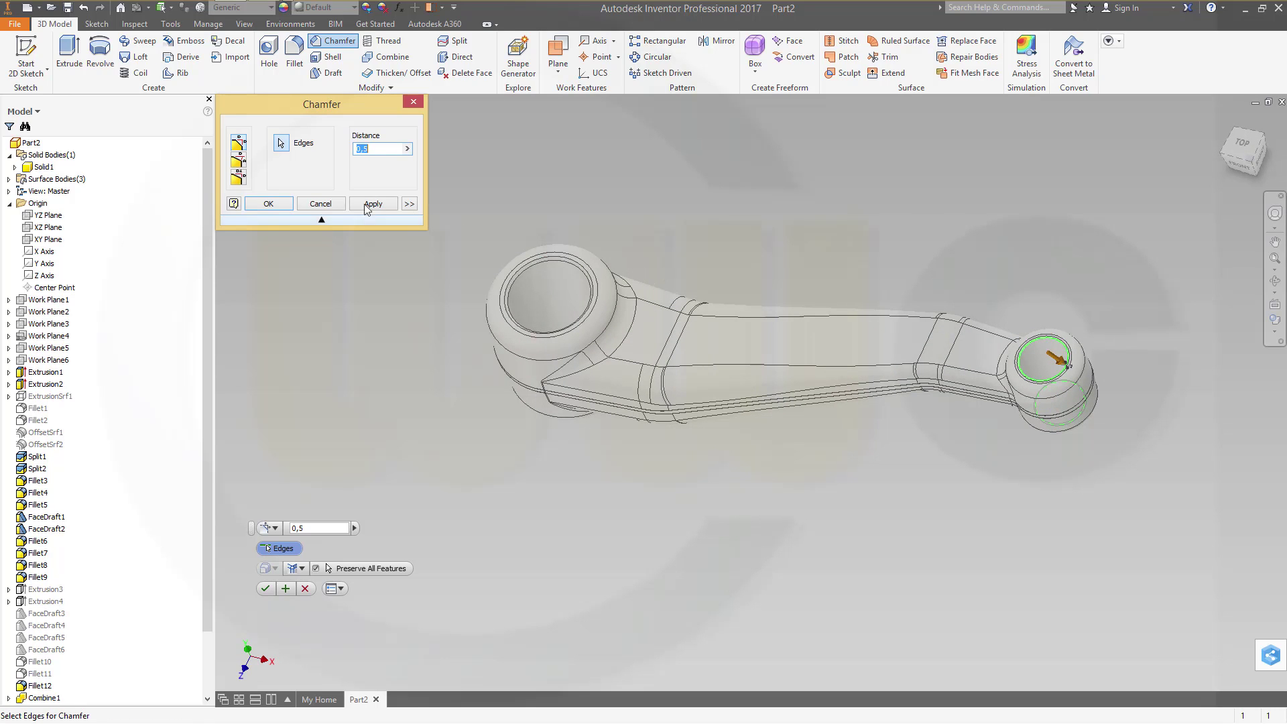
click(288, 207)
shift+middle_drag(764, 279, 705, 483)
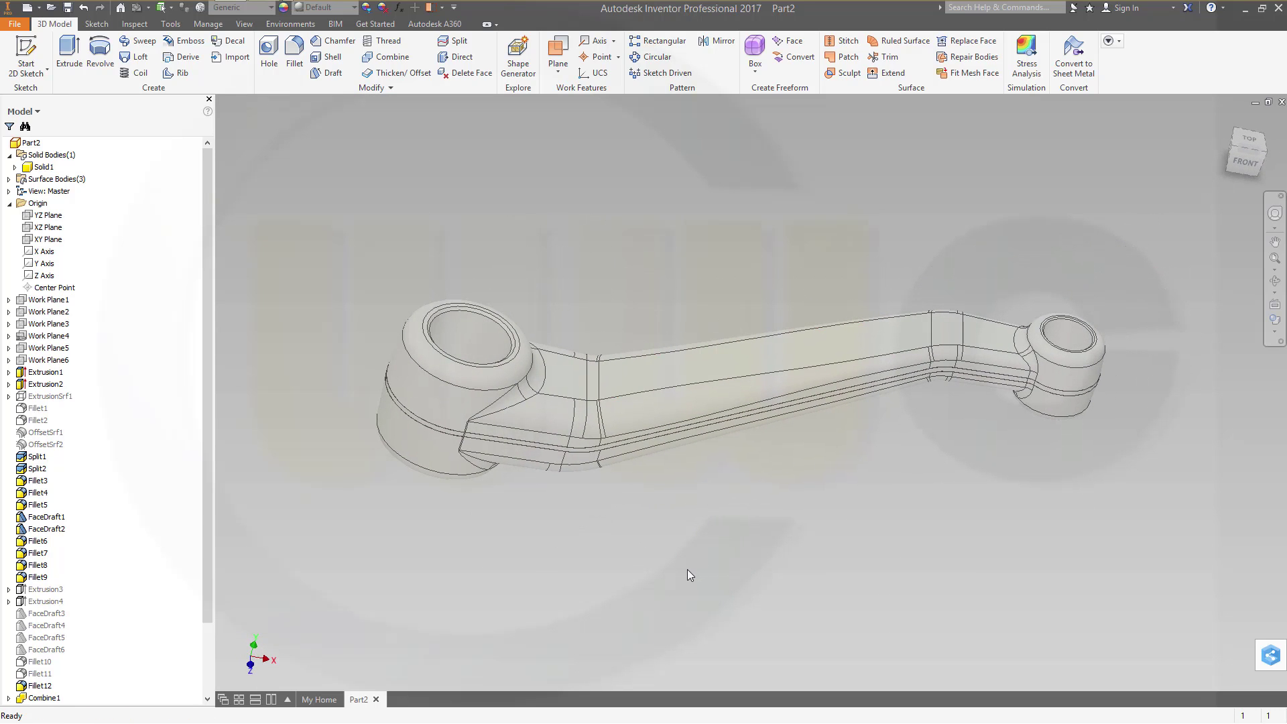